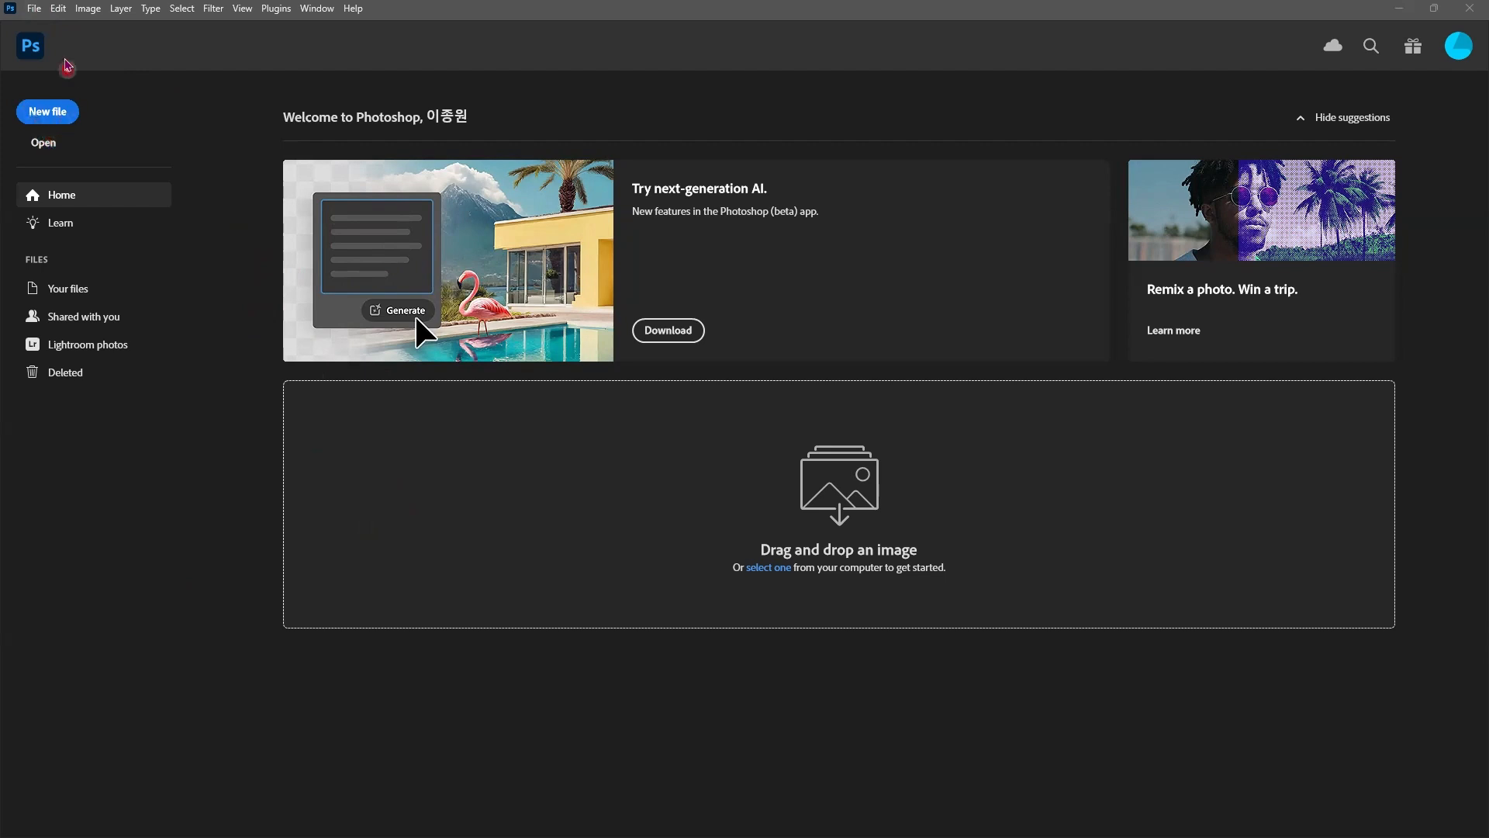
Open the wooden cutting board image 도마.png from the chapter2 folder
left_click(35, 10)
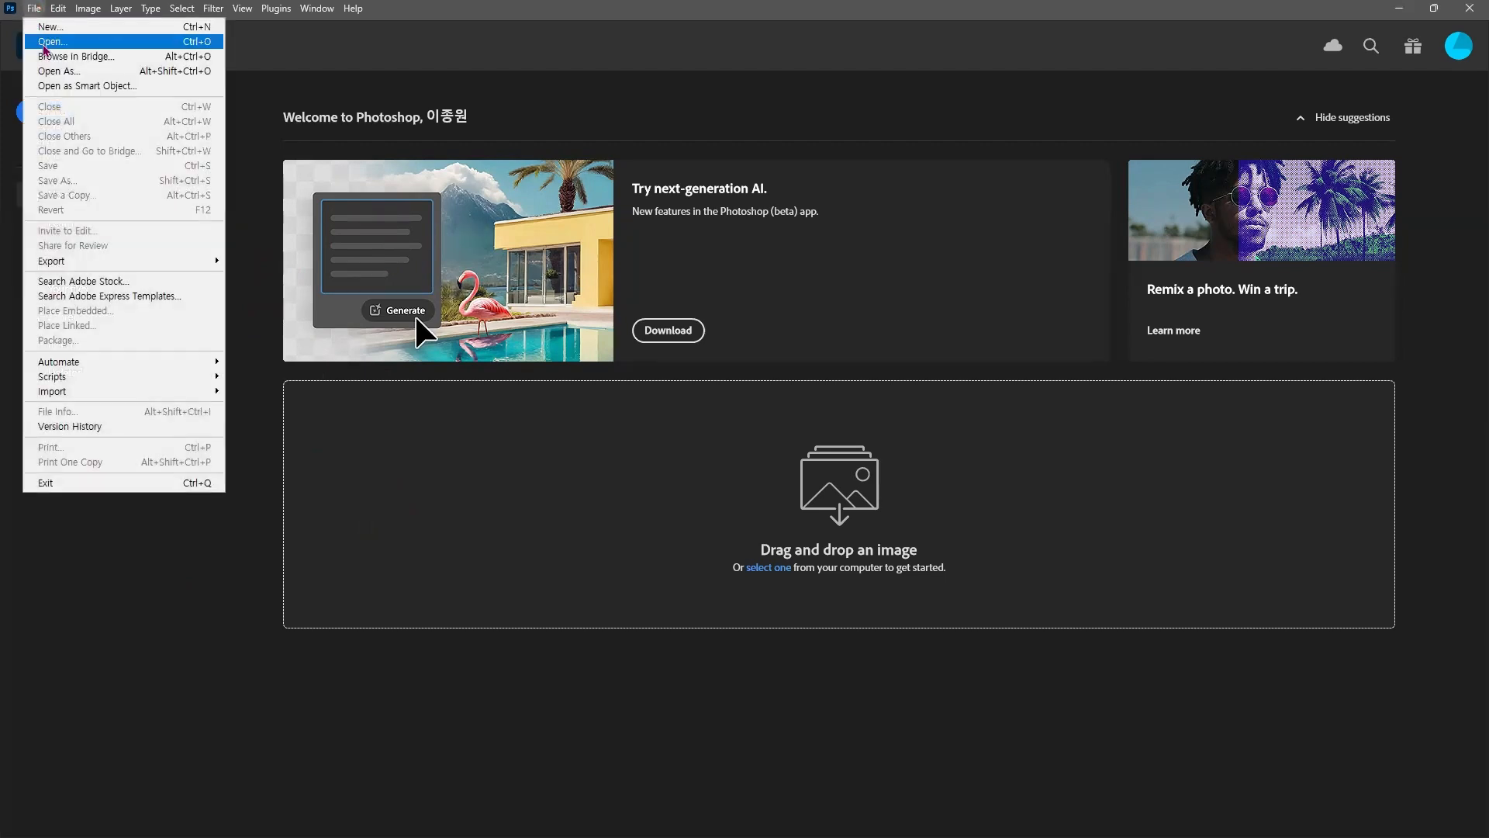
left_click(44, 43)
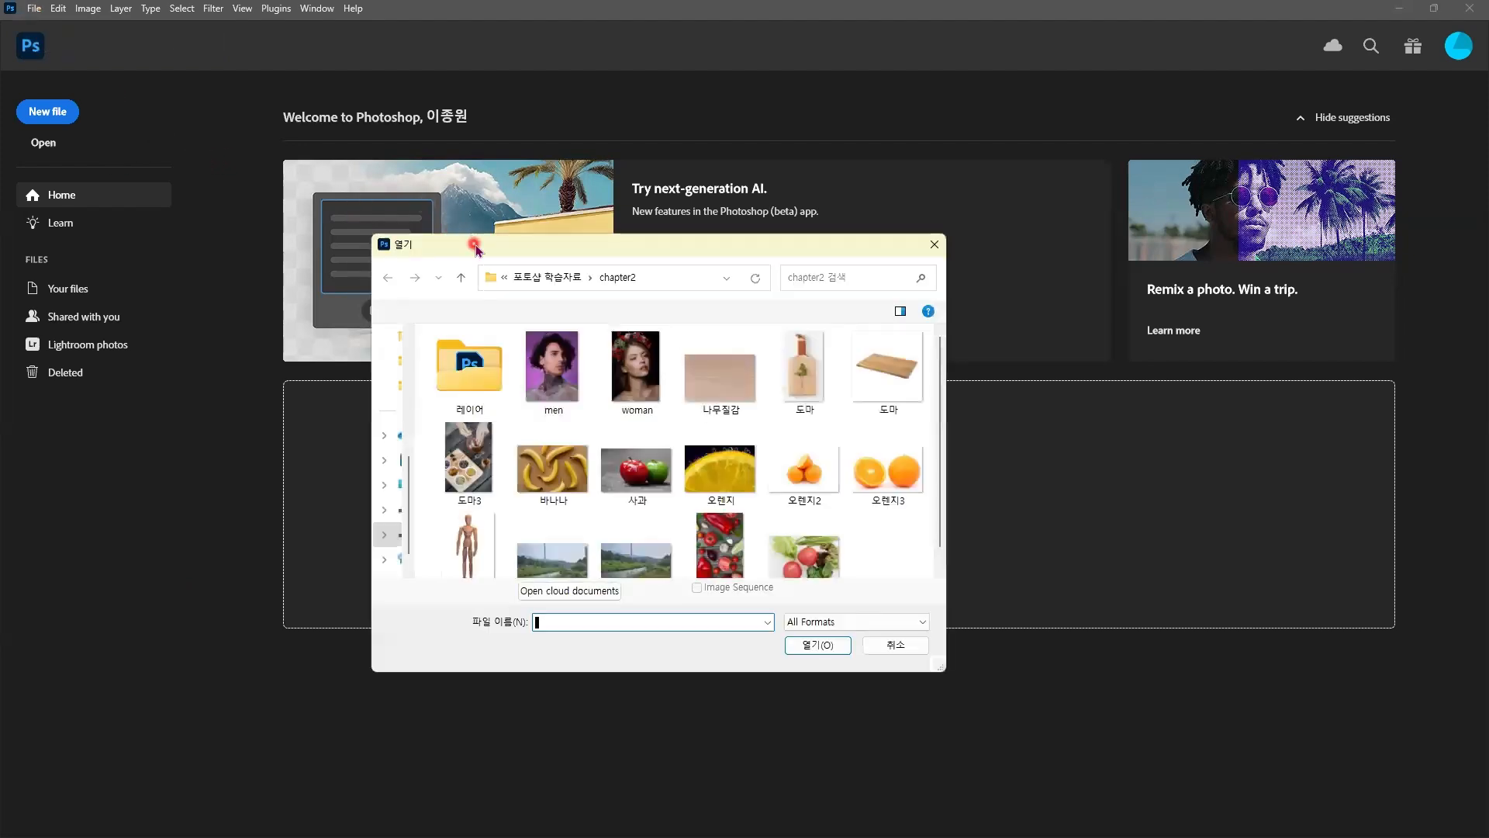
left_click_drag(480, 249, 277, 214)
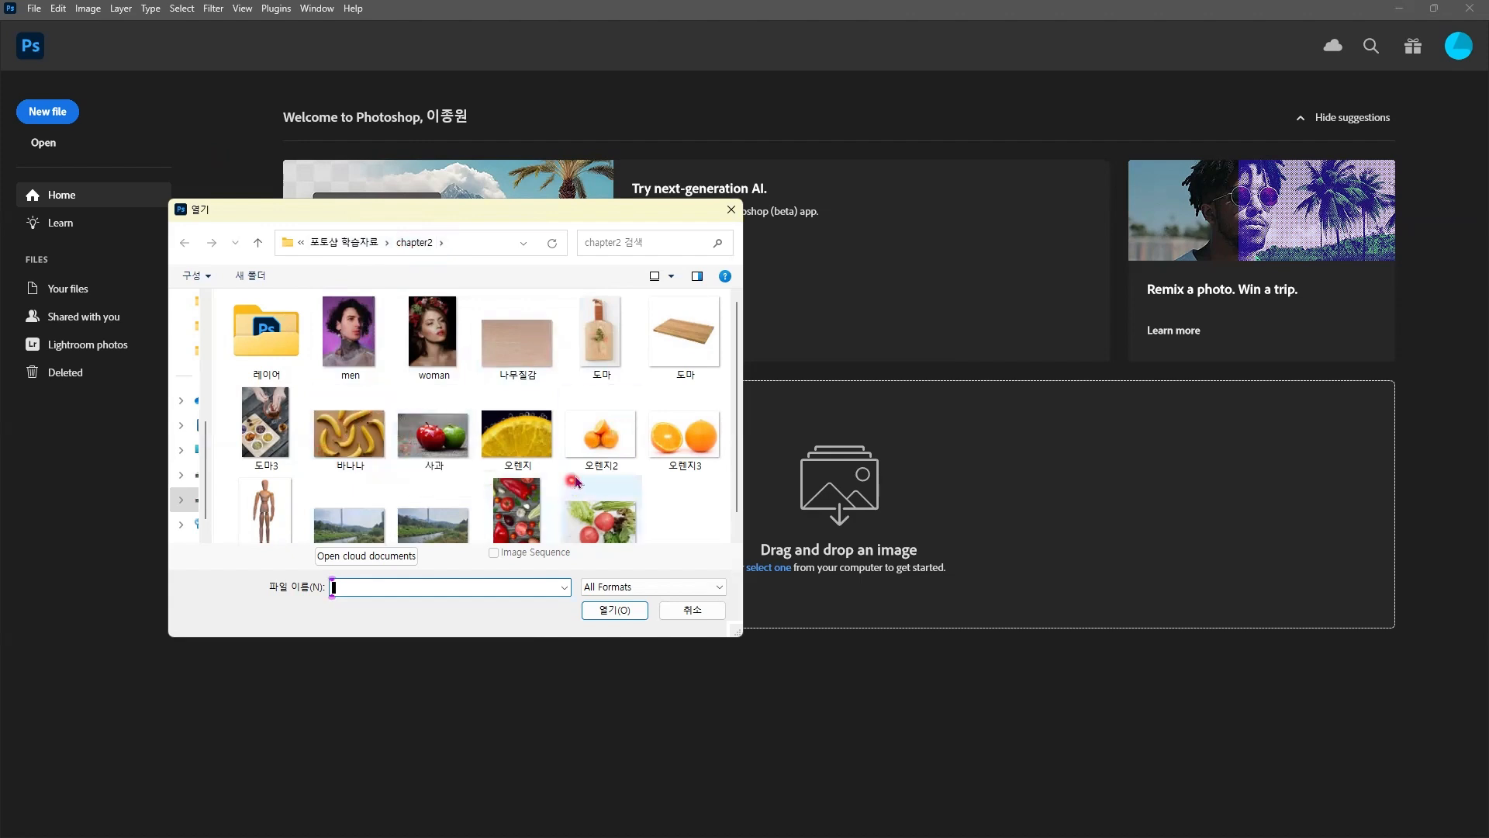
left_click(685, 335)
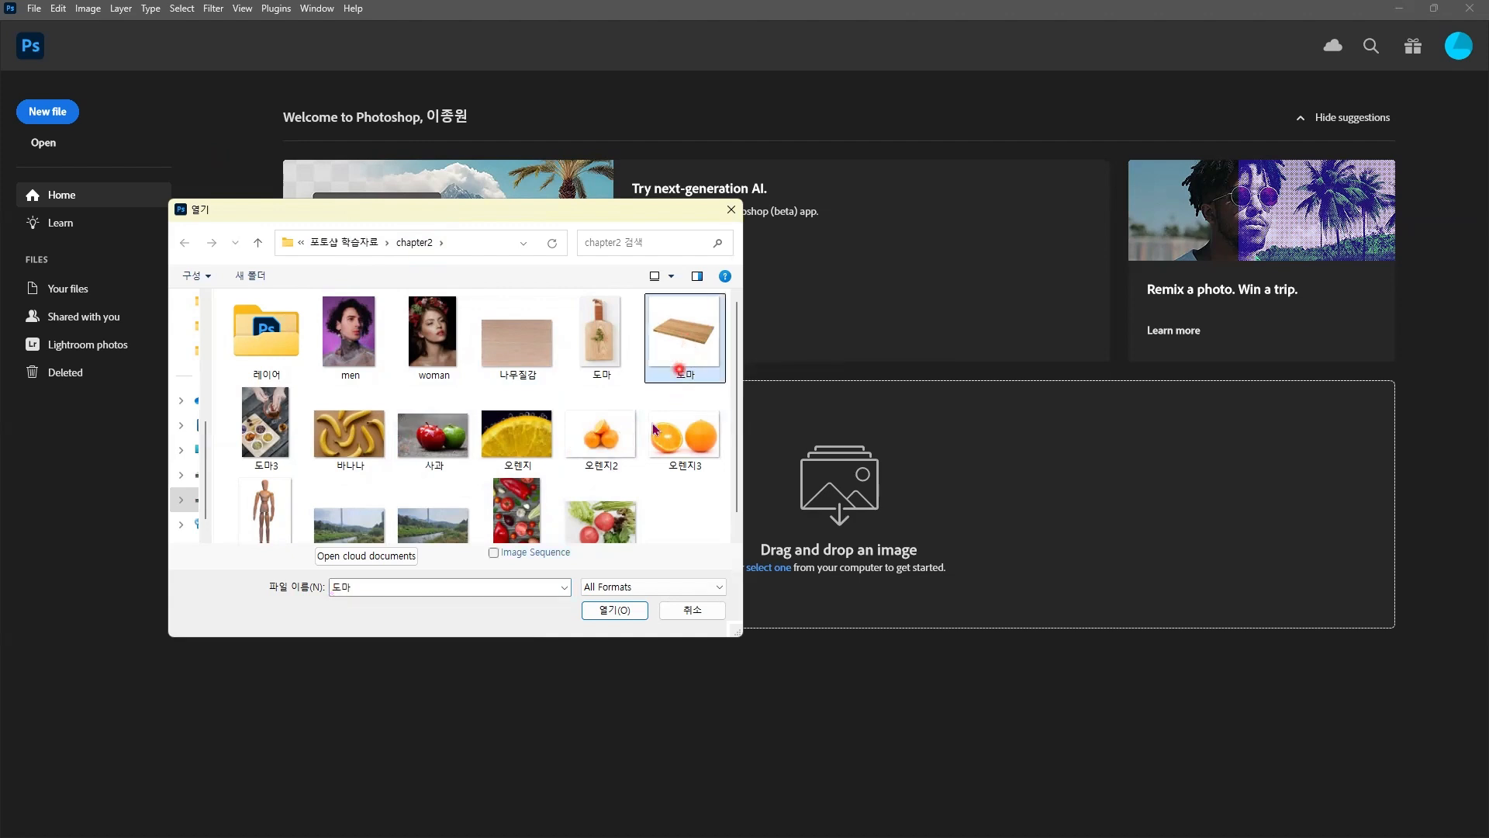
left_click(636, 612)
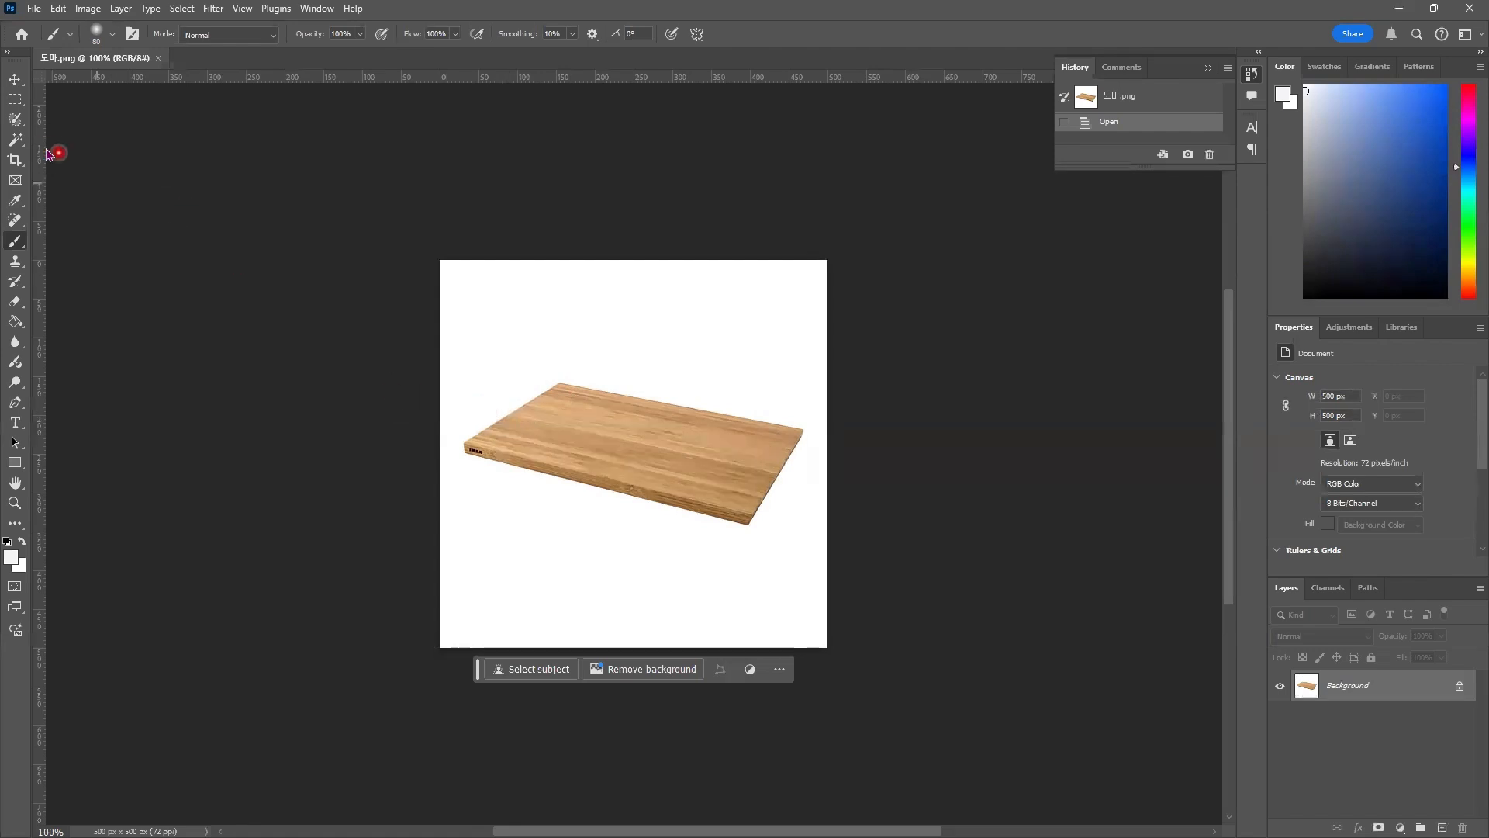
Try to move the Background layer with the Move tool
left_click(17, 81)
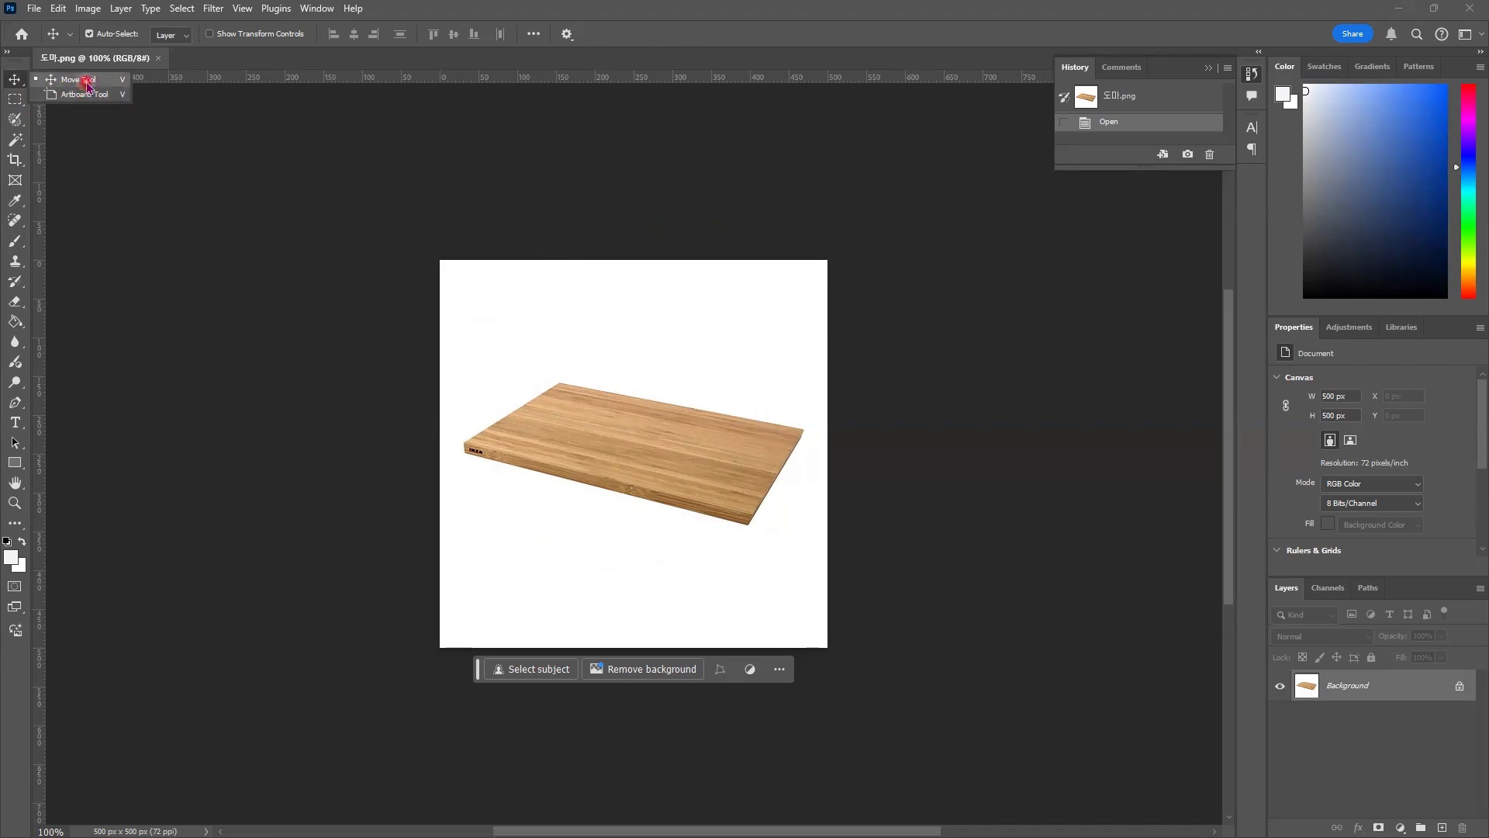
left_click(77, 79)
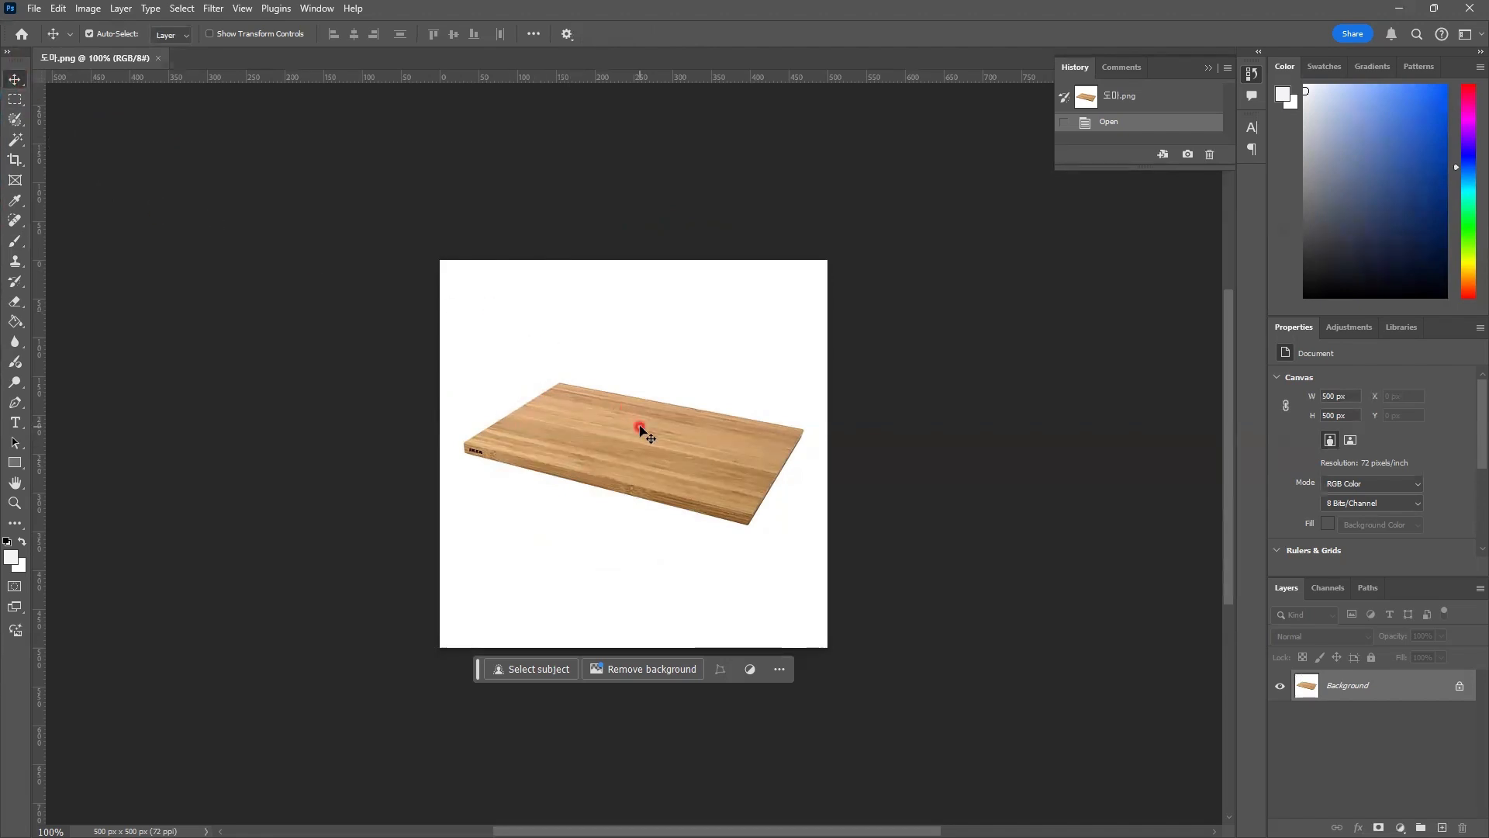
left_click_drag(635, 431, 522, 408)
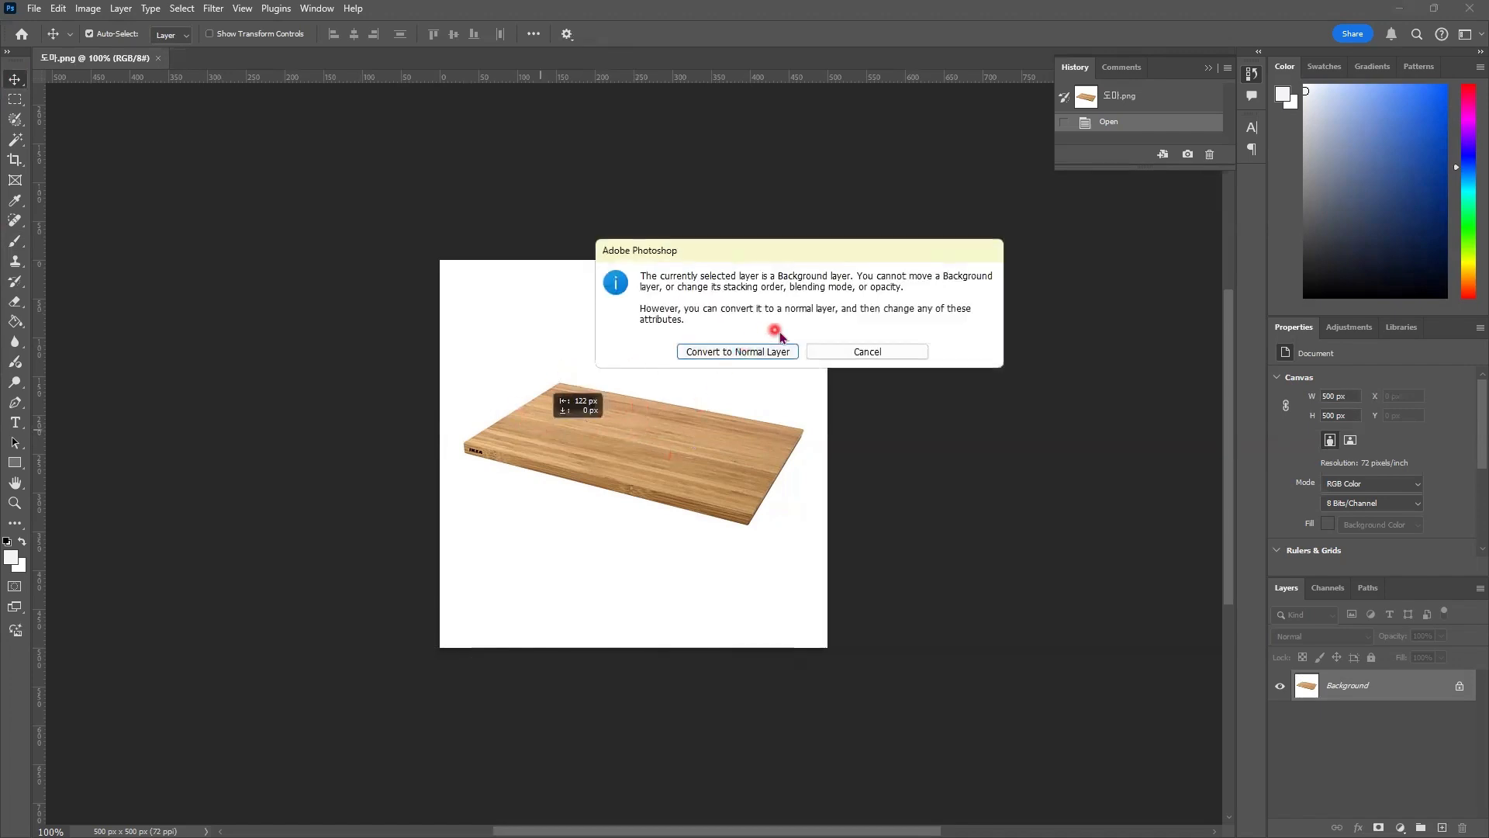
left_click(869, 353)
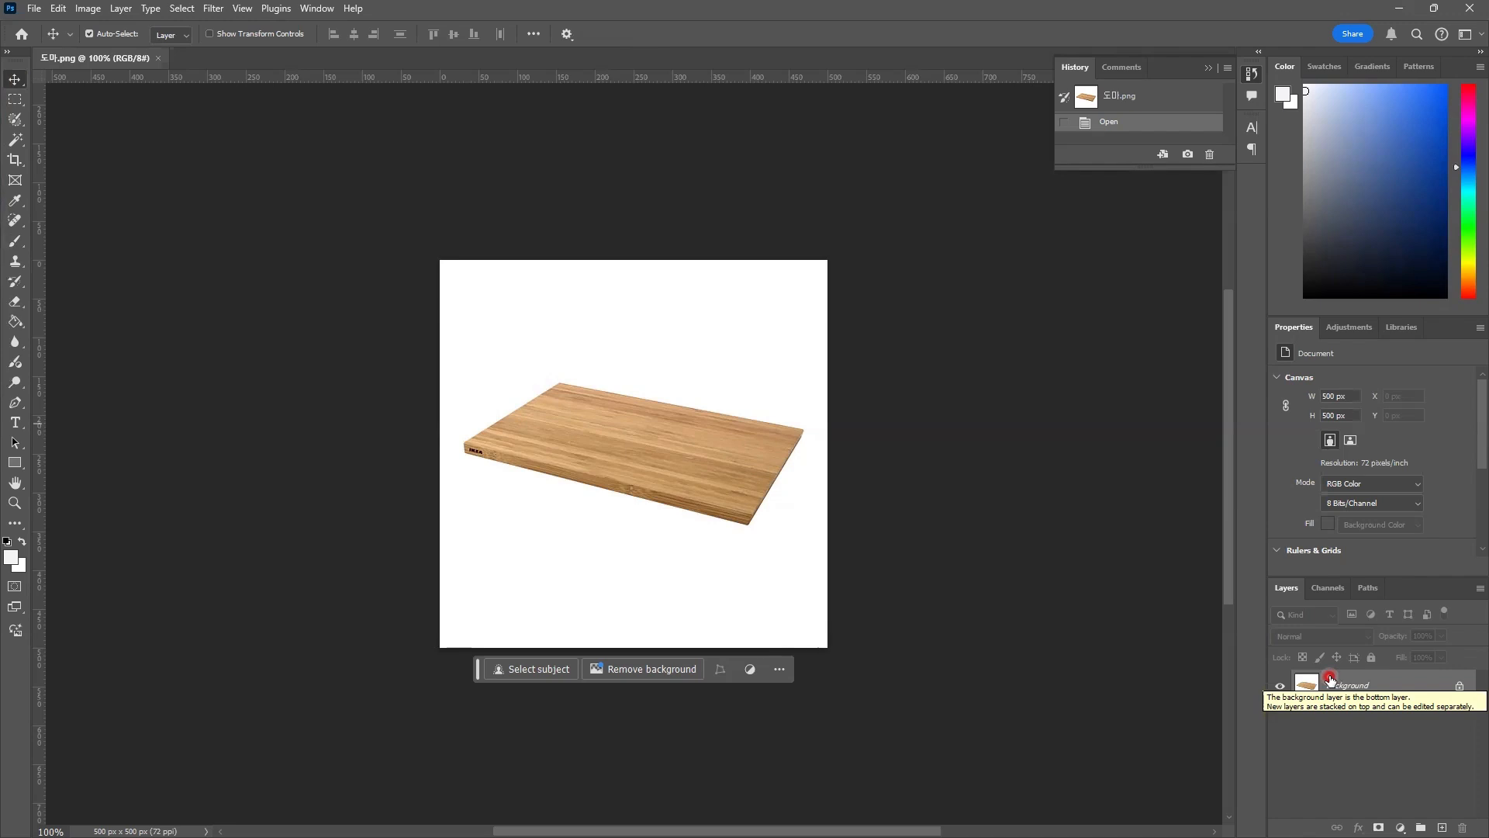
Convert the Background layer into a normal layer named Layer 0
left_click(708, 455)
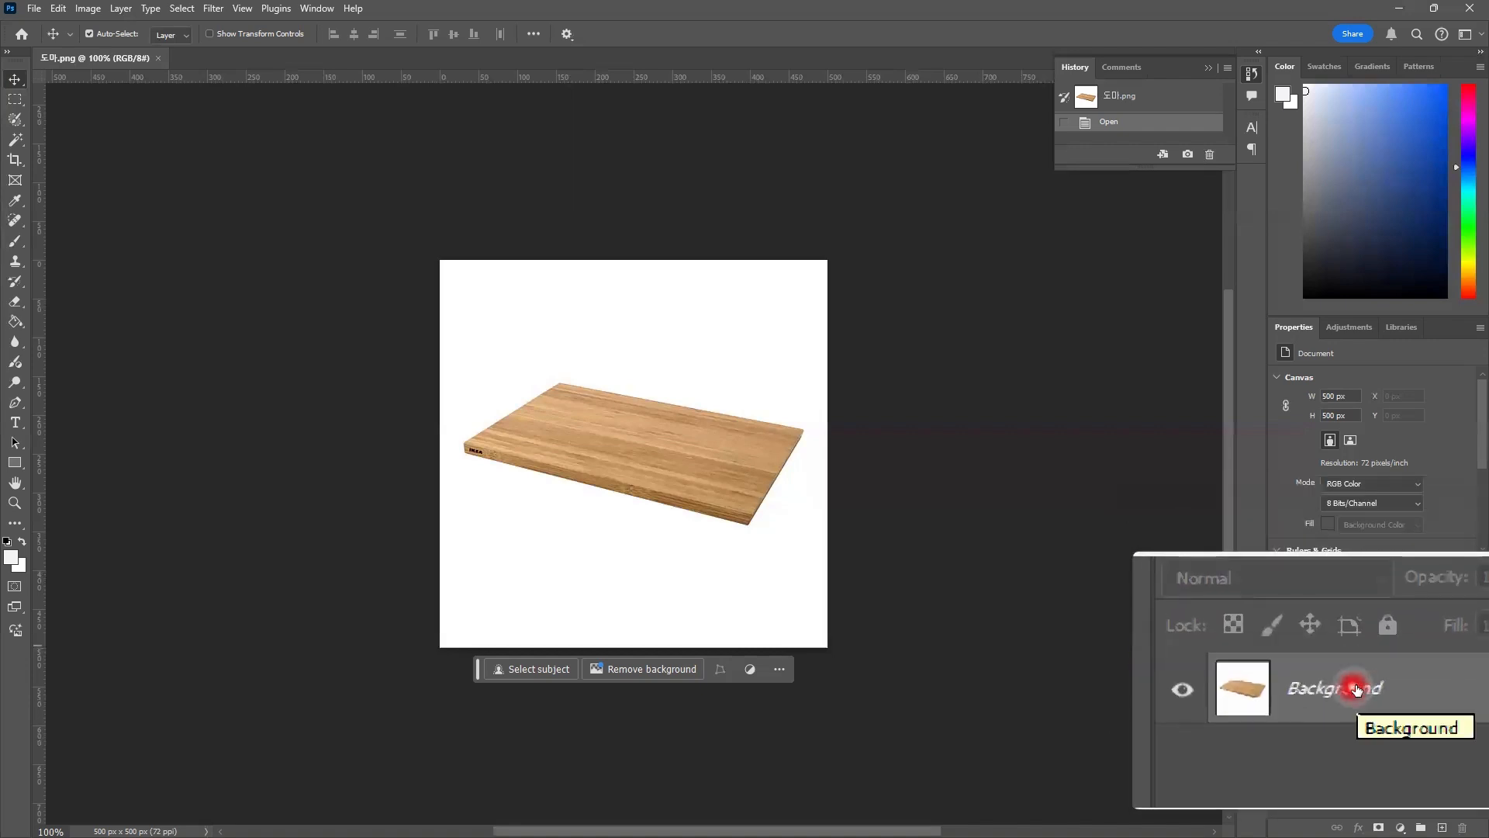
double_click(1355, 688)
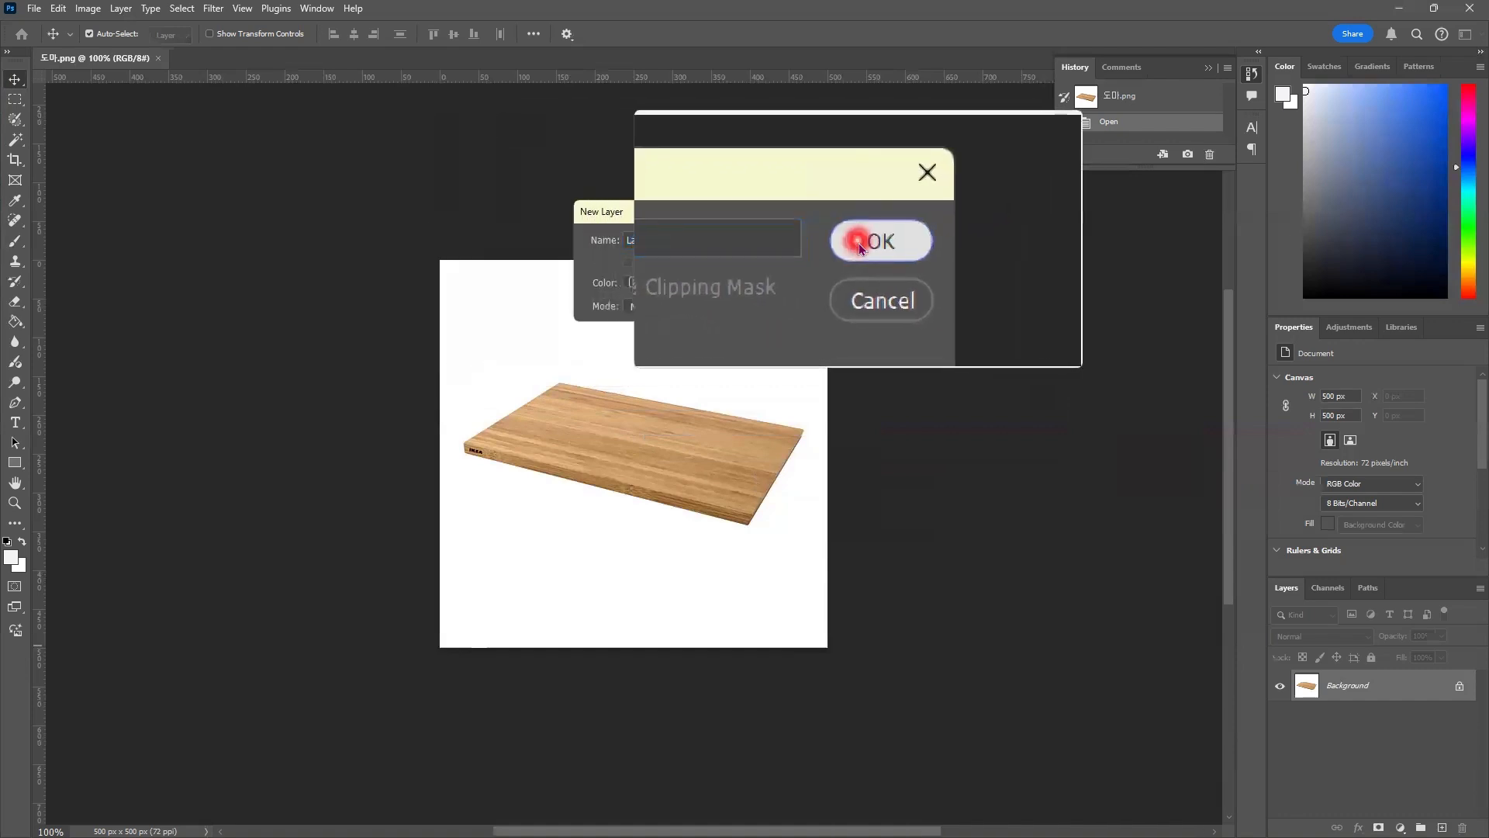
left_click(860, 246)
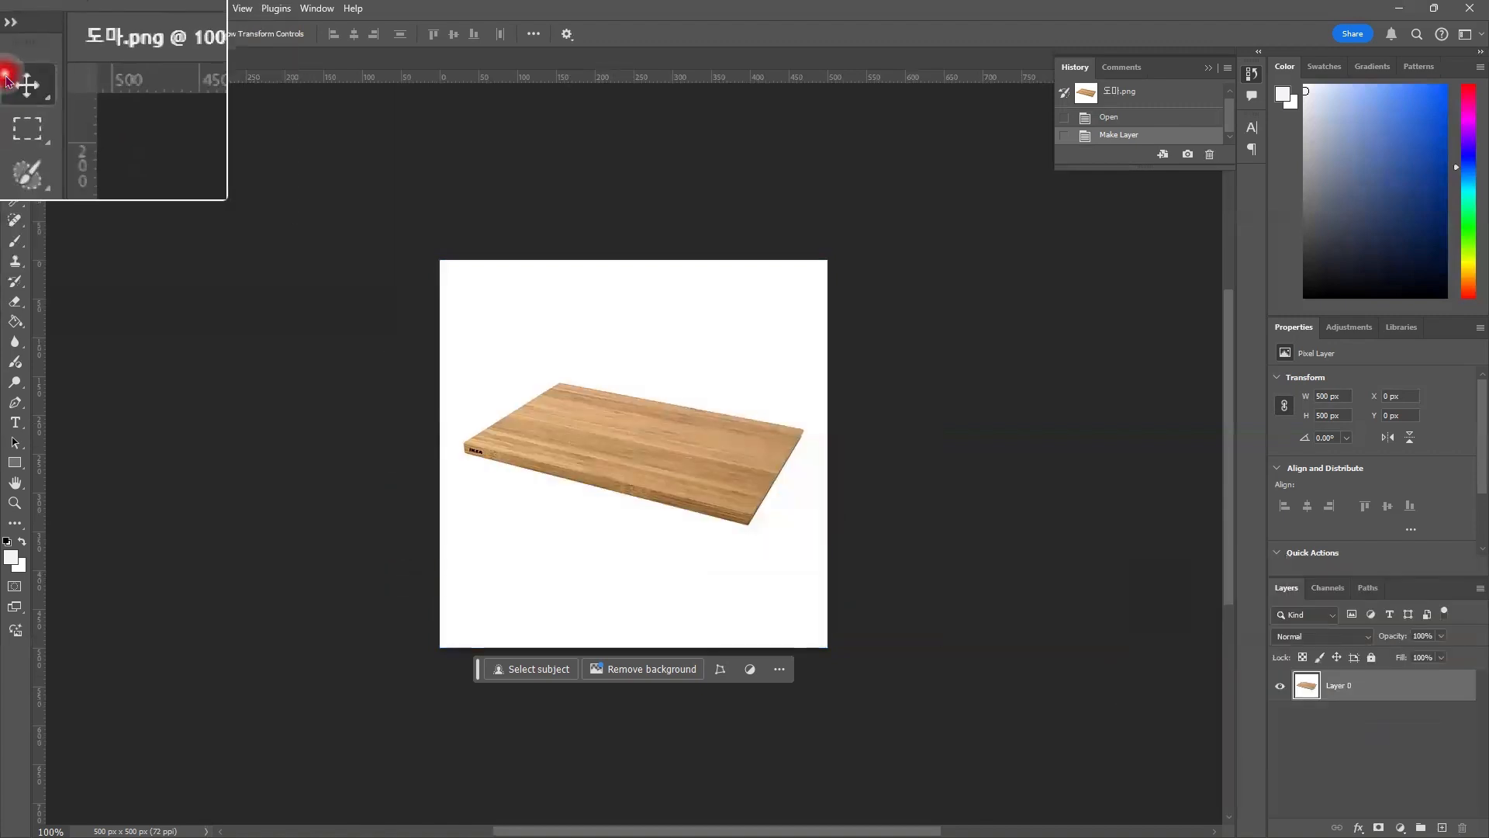
Move the cutting board layer about 90 px left and 10 px up, and undo the move
mouse_move(561, 430)
left_mouse_down()
mouse_move(578, 432)
mouse_move(505, 425)
mouse_move(626, 559)
mouse_move(580, 440)
left_mouse_up()
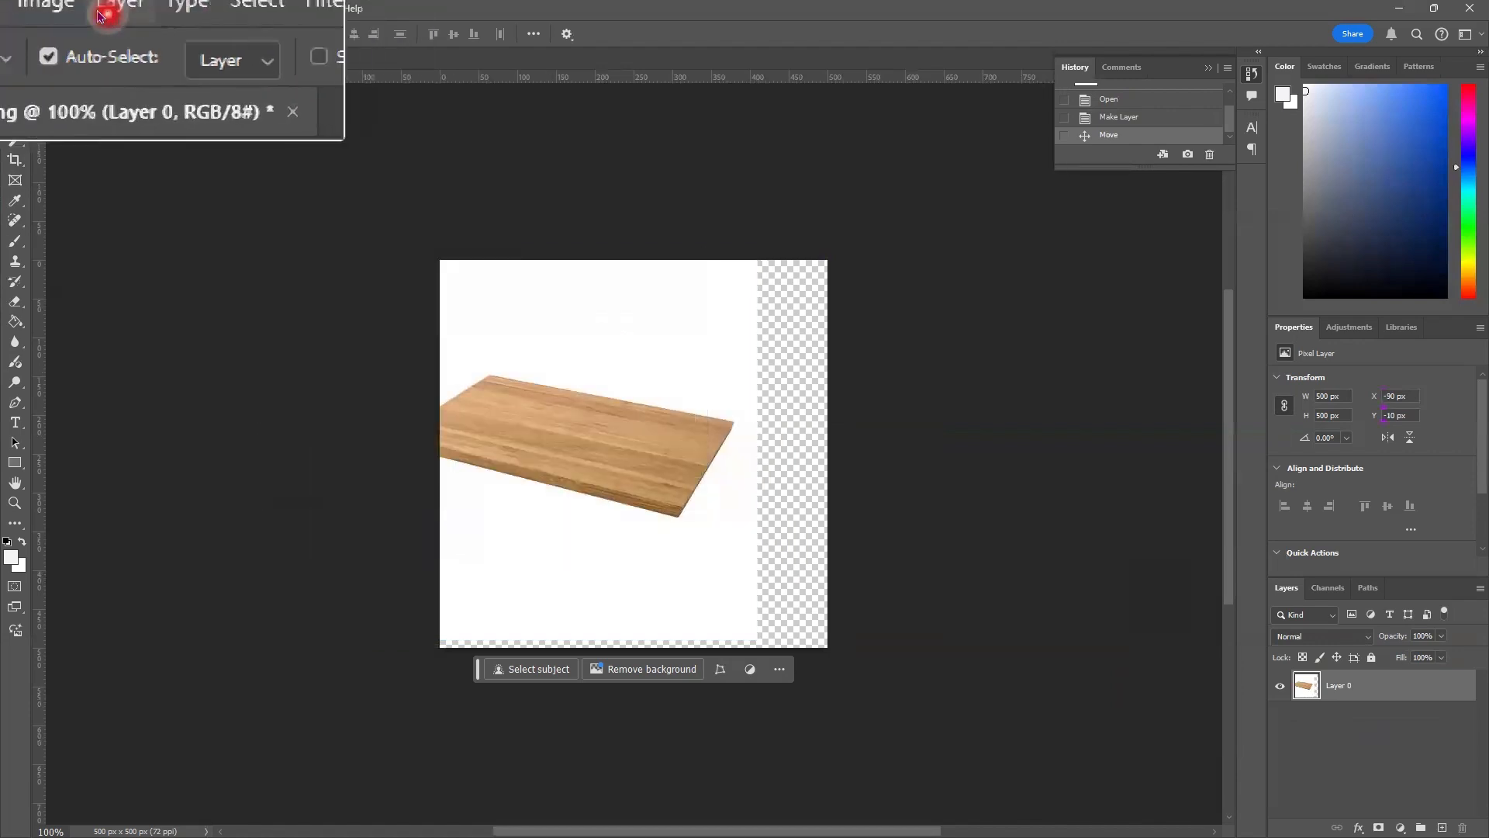
left_click(67, 14)
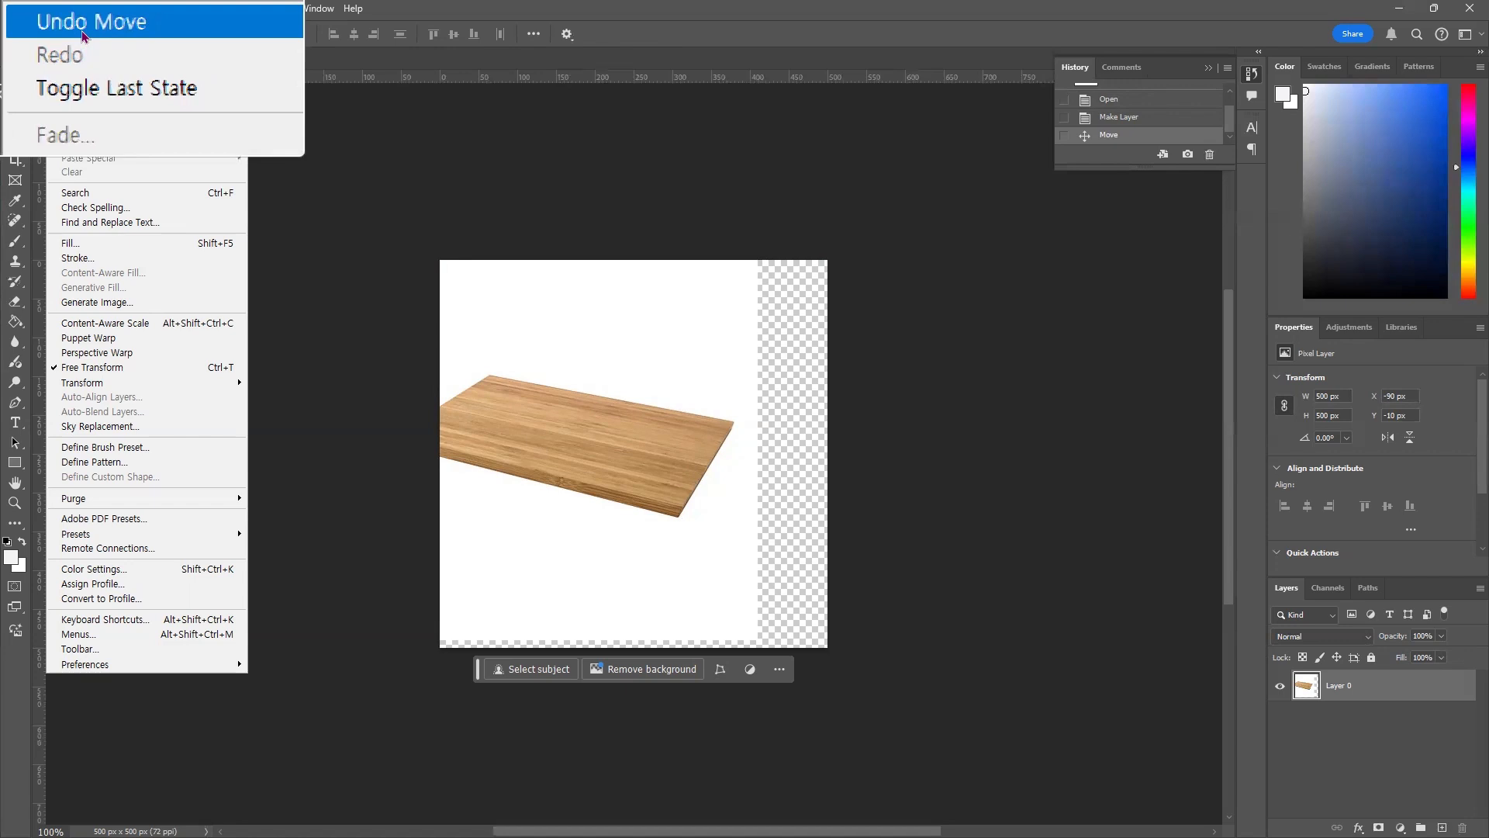
left_click(82, 32)
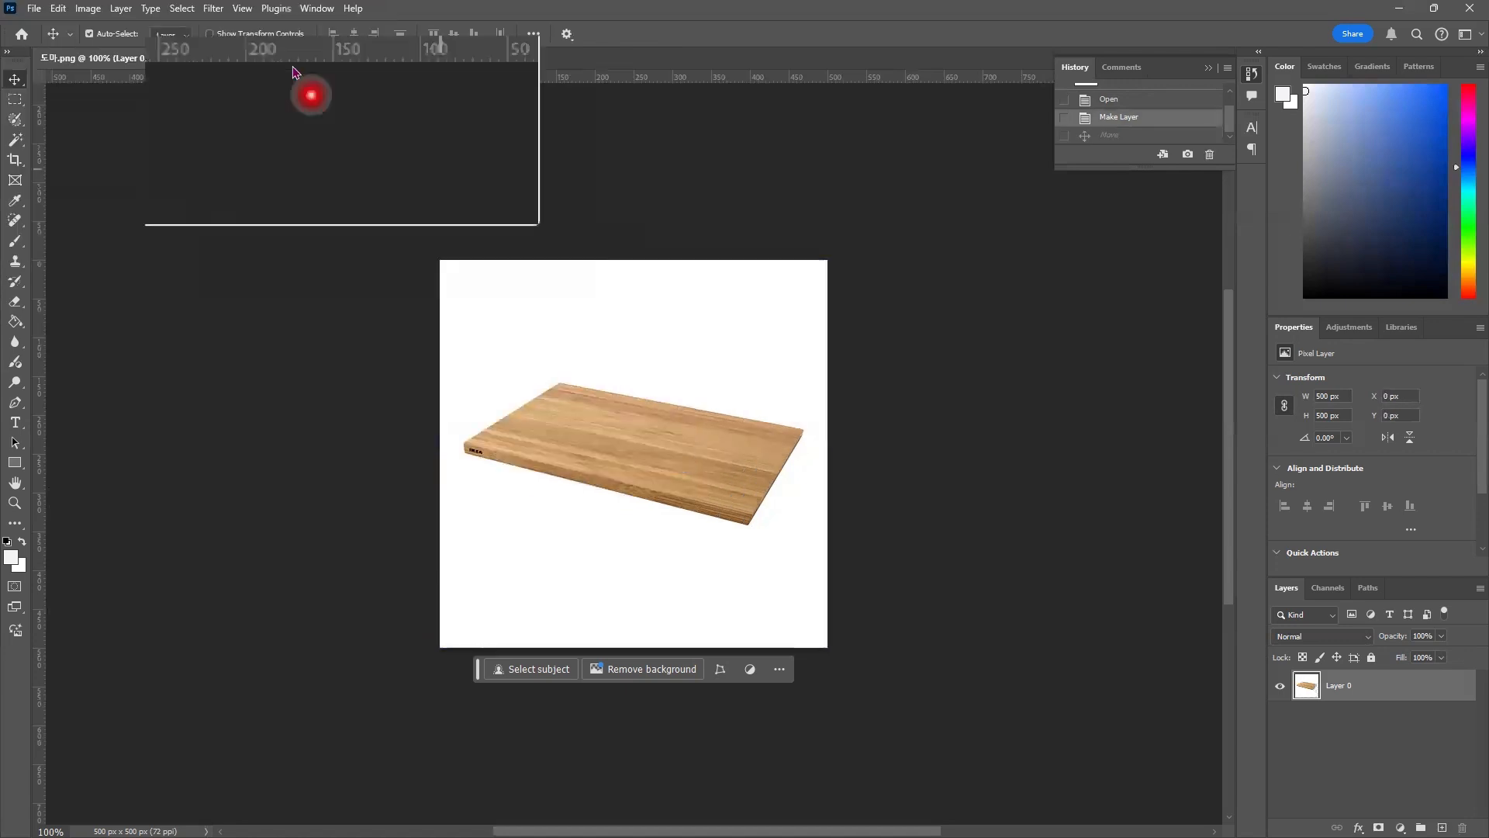
Redo the layer move and undo it again
left_click(69, 13)
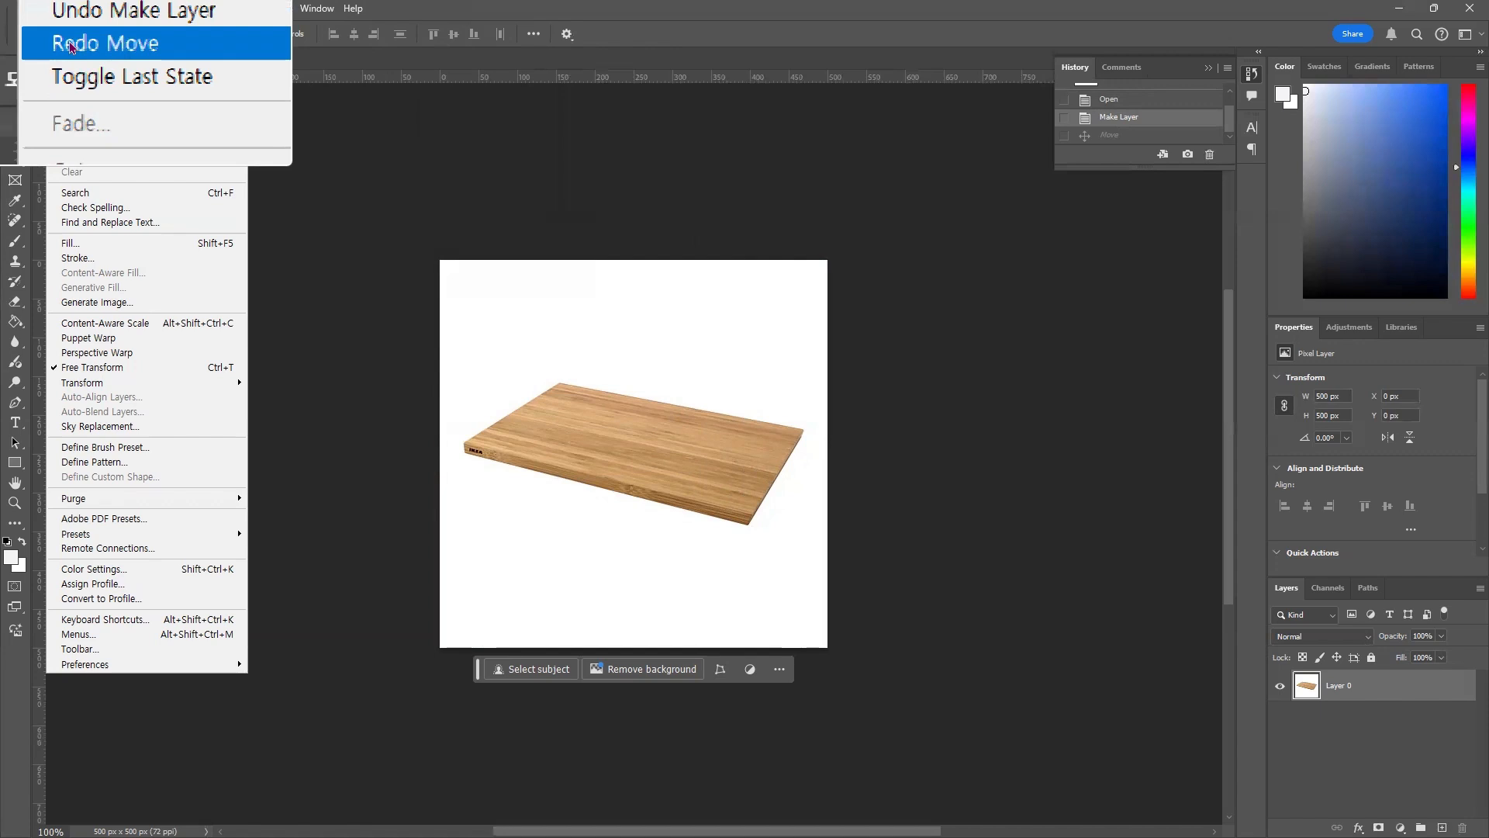
left_click(70, 45)
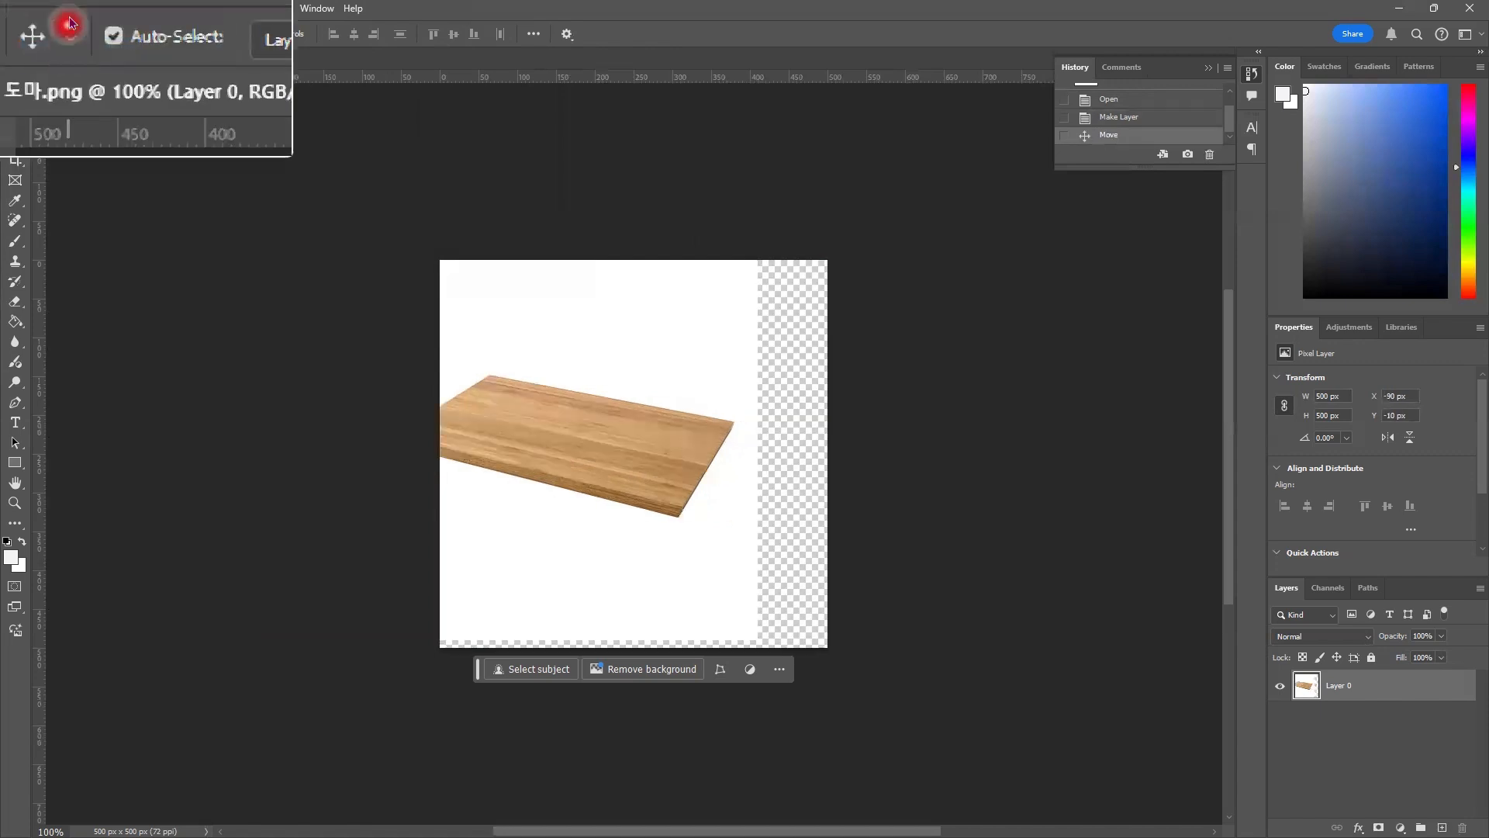
left_click(71, 11)
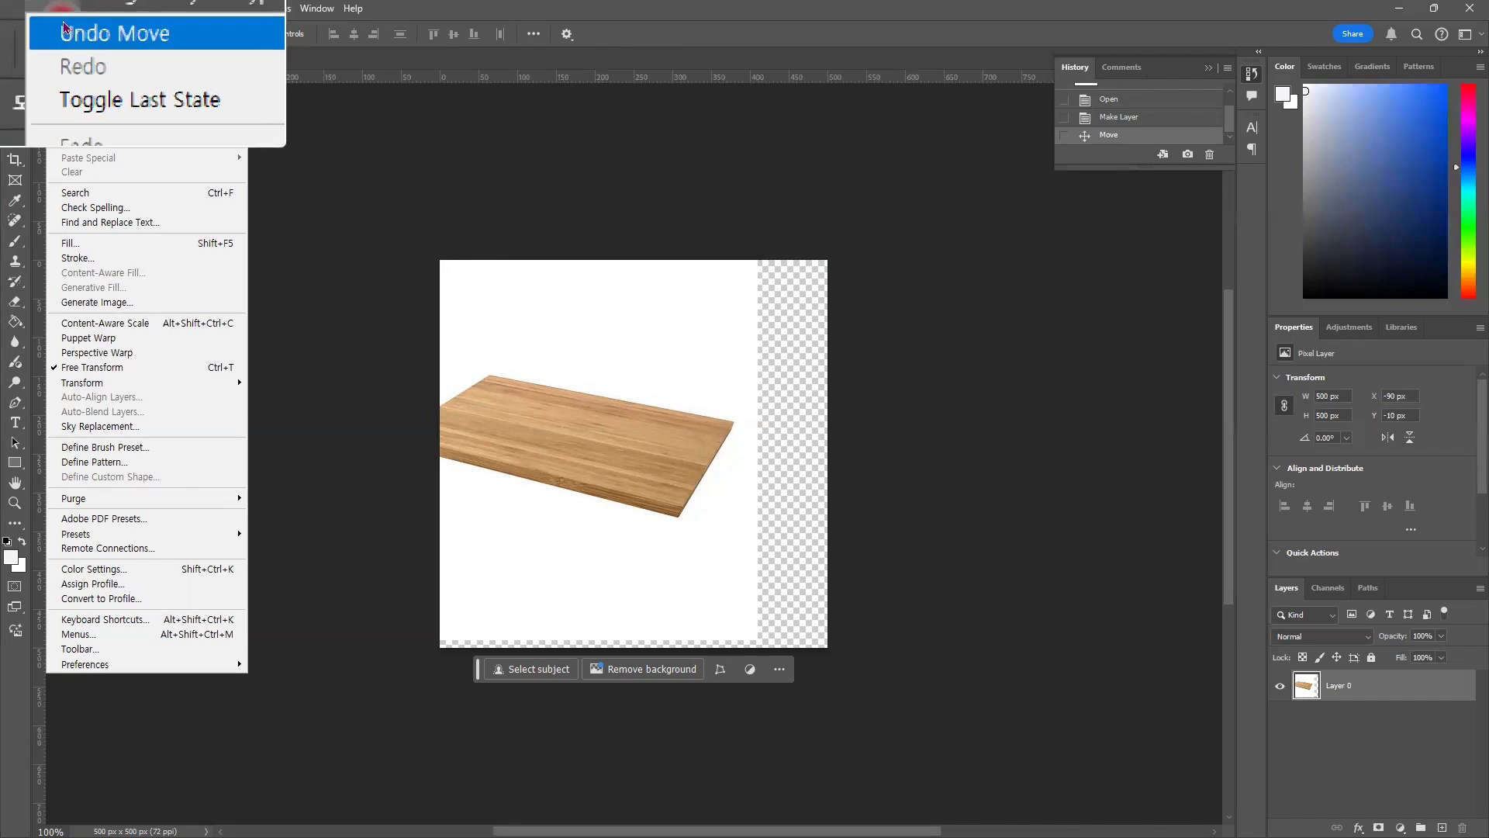
left_click(65, 31)
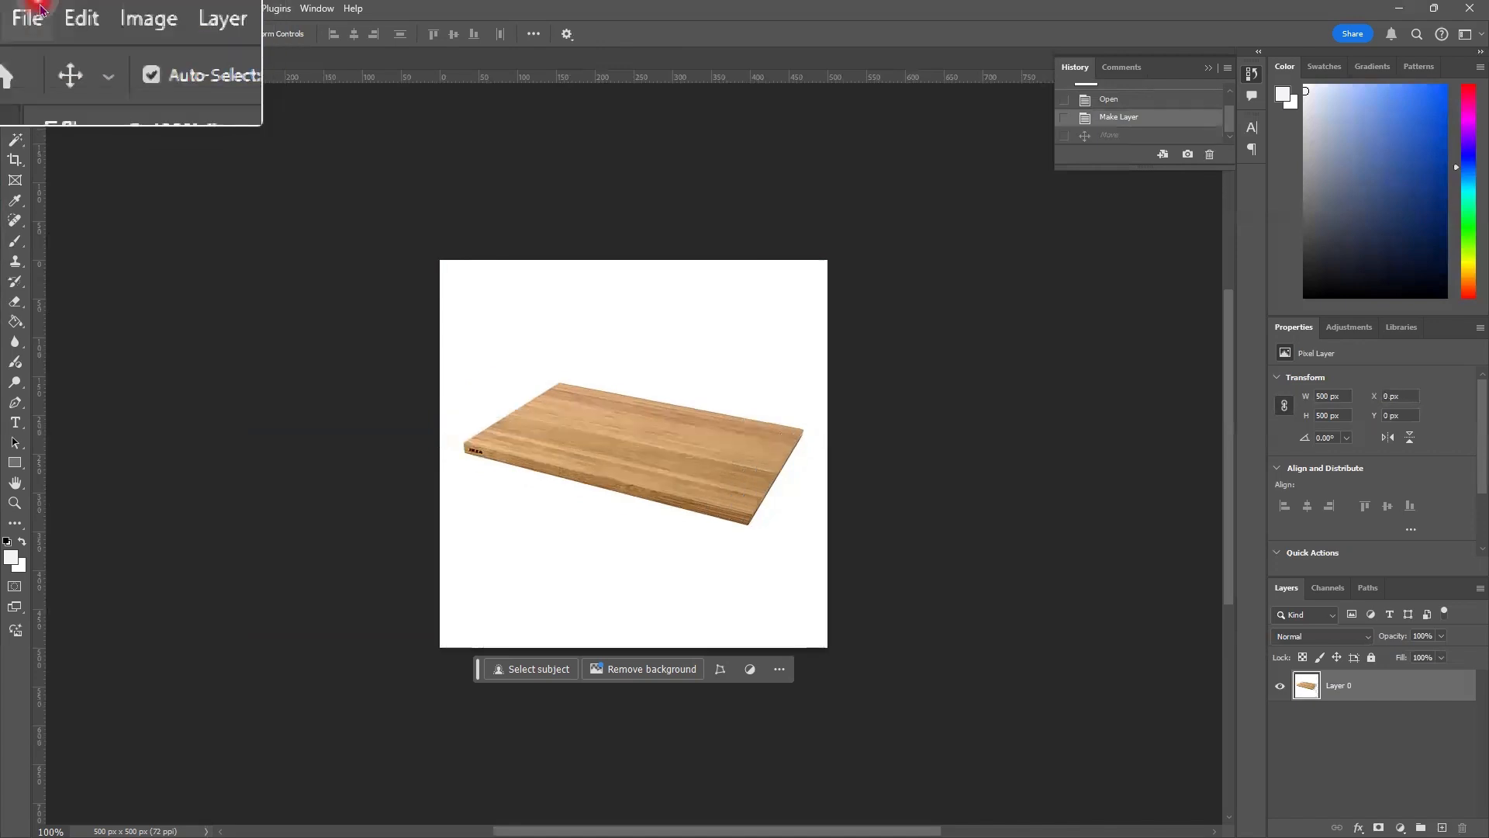
left_click(67, 11)
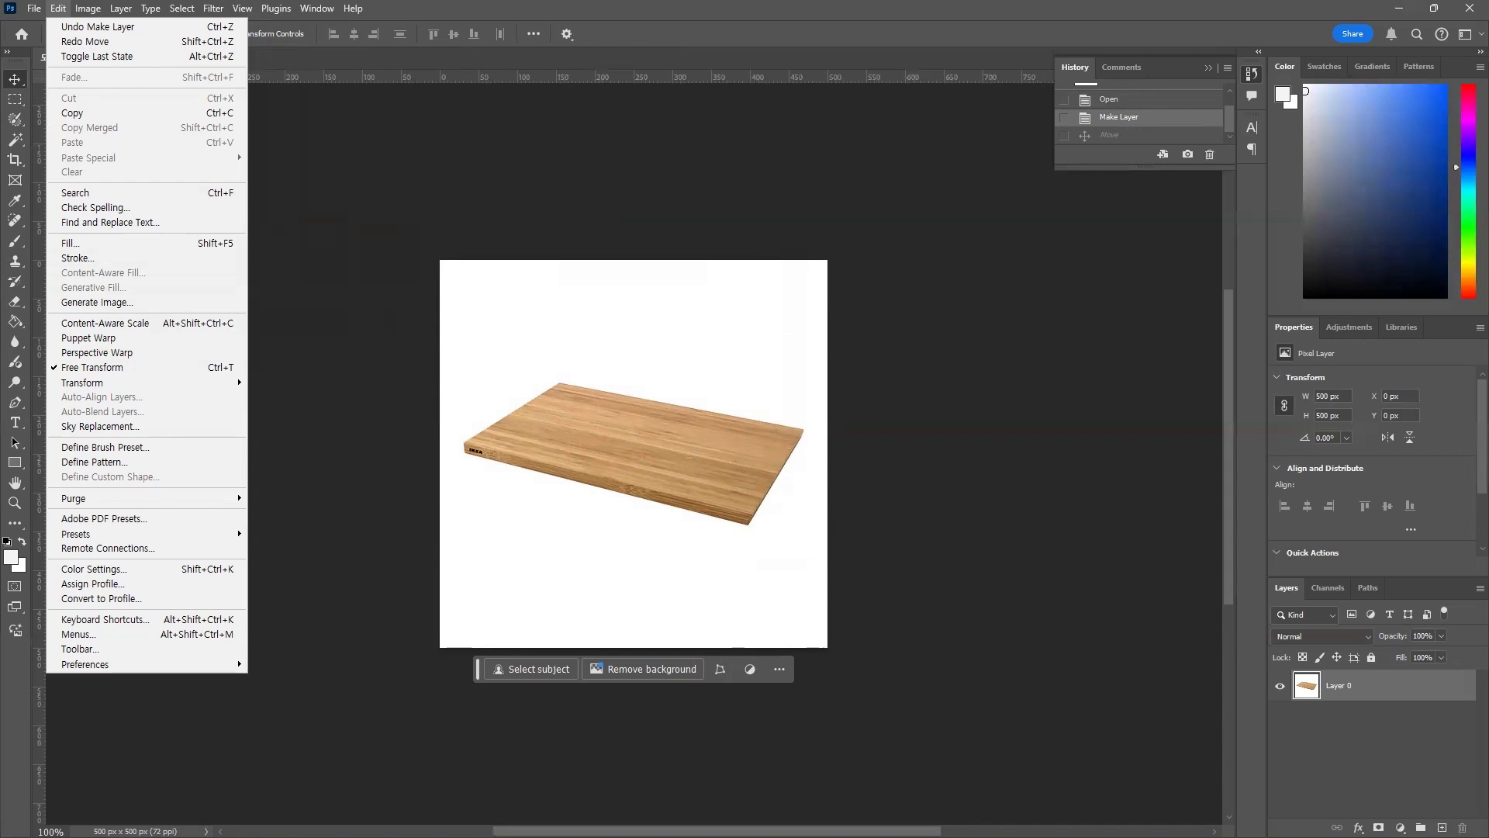
key("alt+Tab")
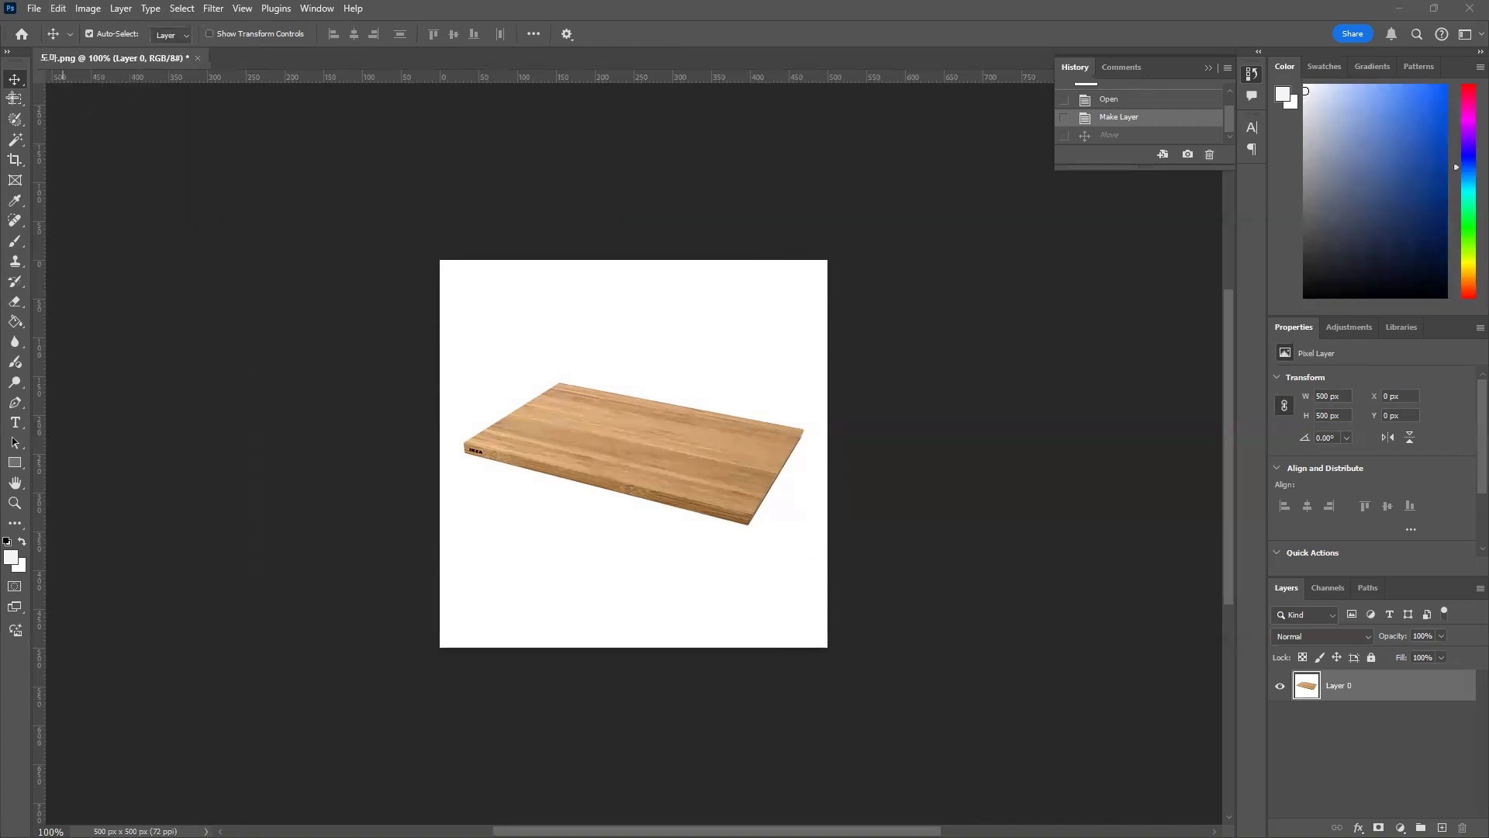
left_click_drag(6, 89, 29, 153)
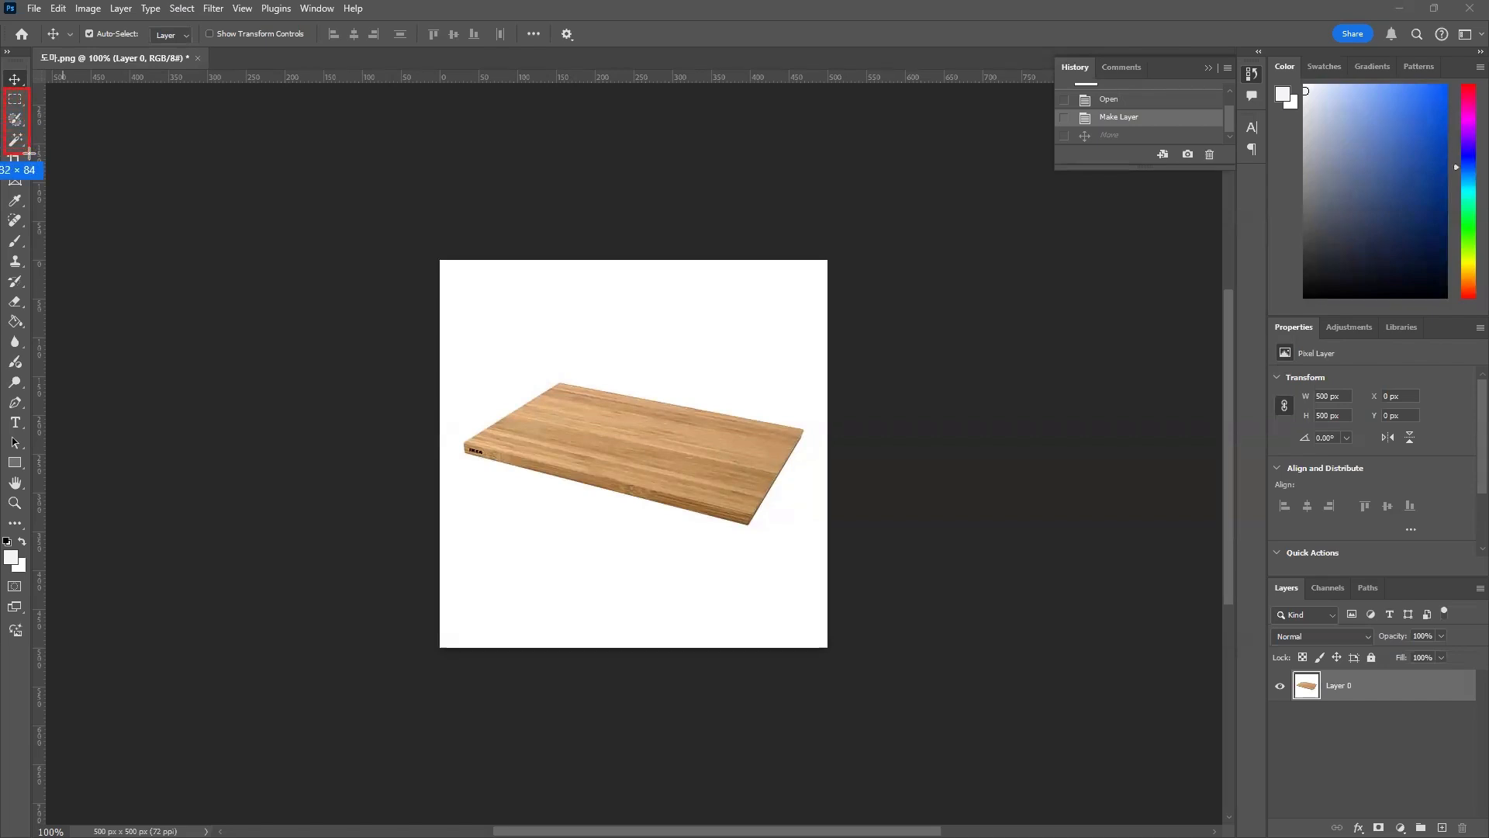
left_click_drag(29, 152, 30, 154)
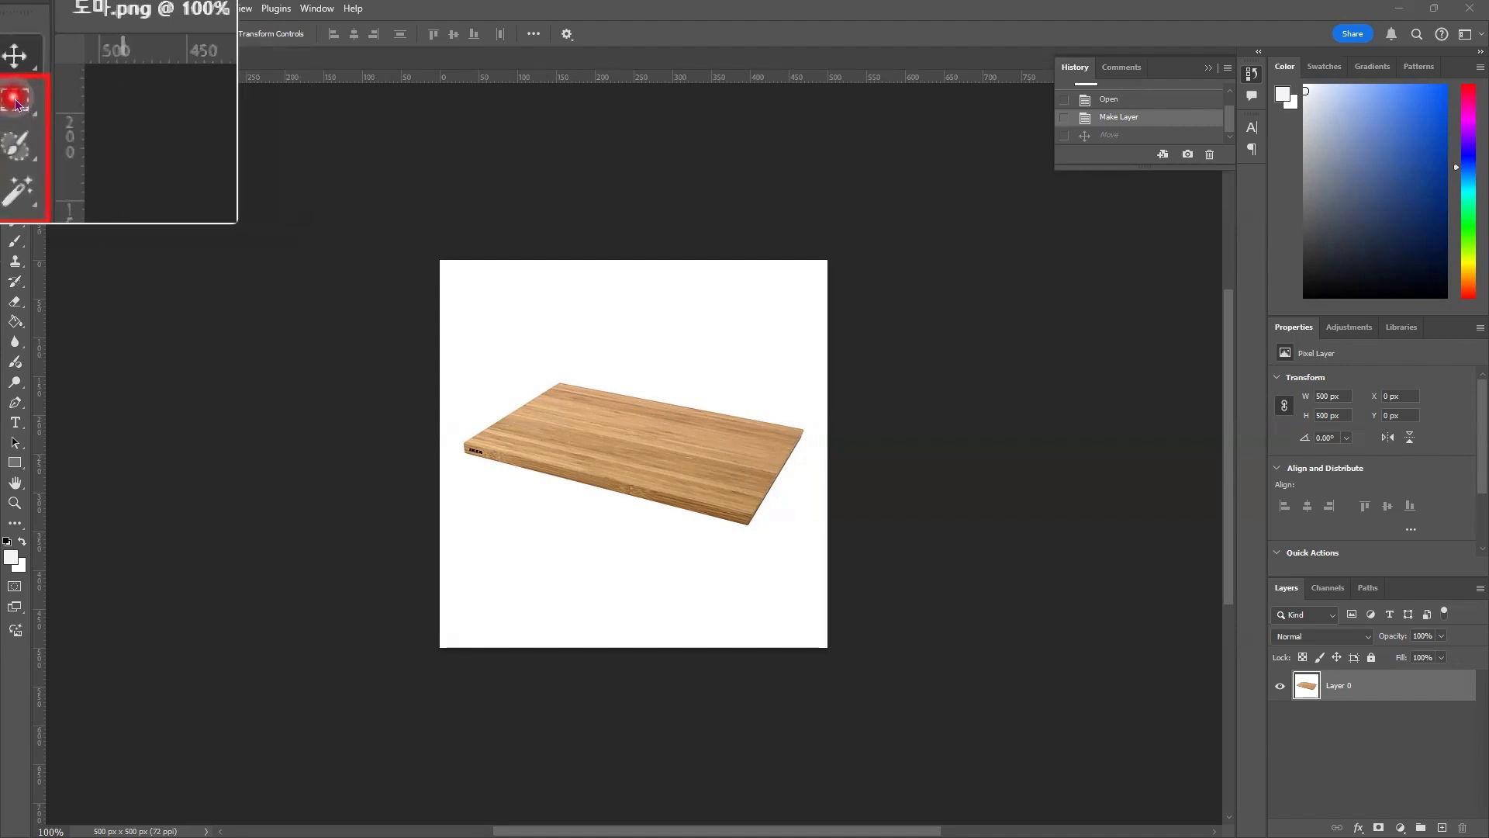
Draw a rectangular marquee selection about 144 by 138 px over the cutting board's upper-left corner and deselect it
left_click(15, 101)
left_click(16, 100)
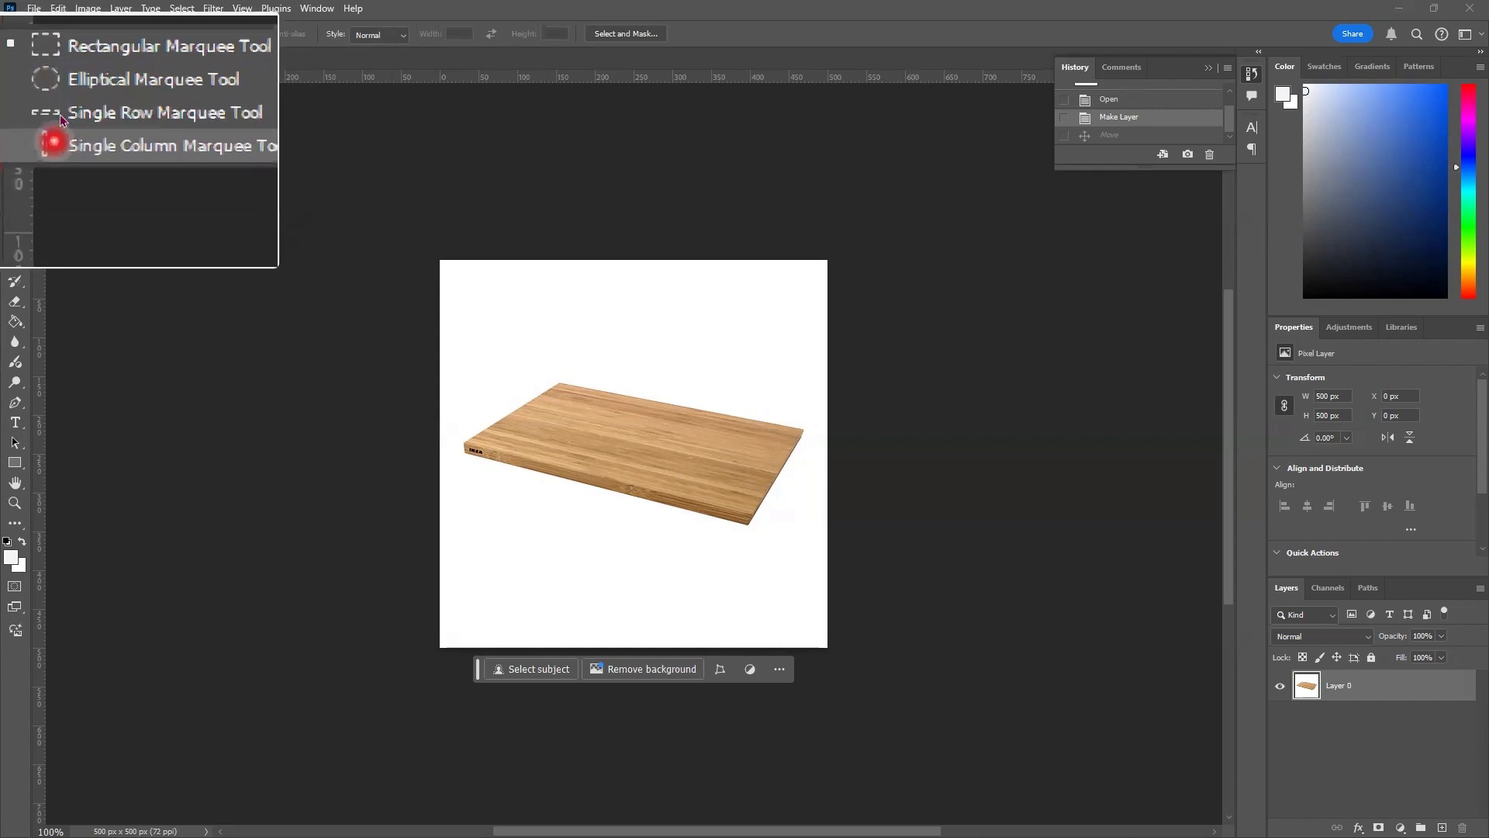
left_click(60, 99)
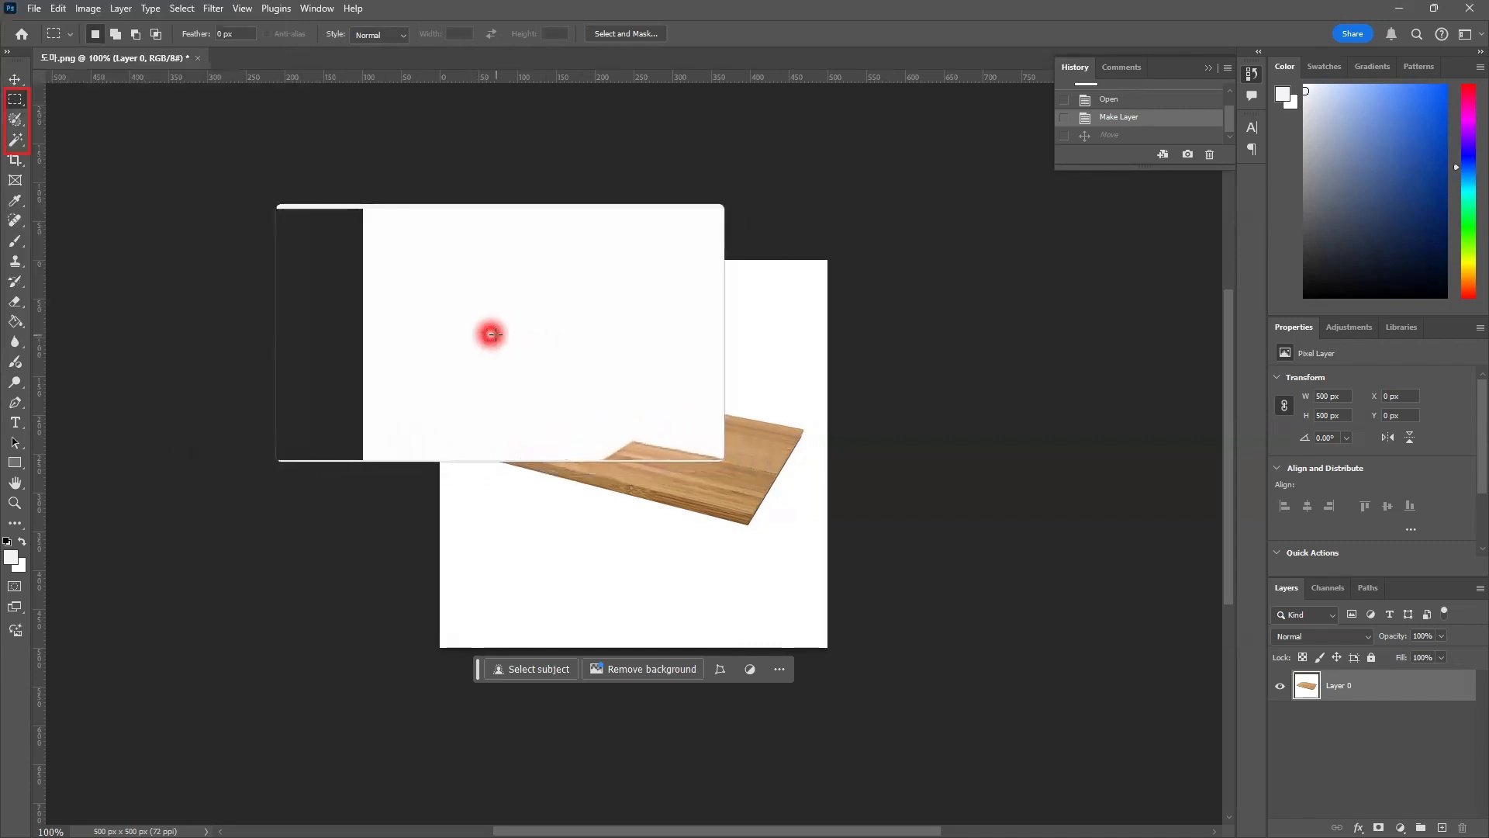
left_click_drag(490, 328, 606, 440)
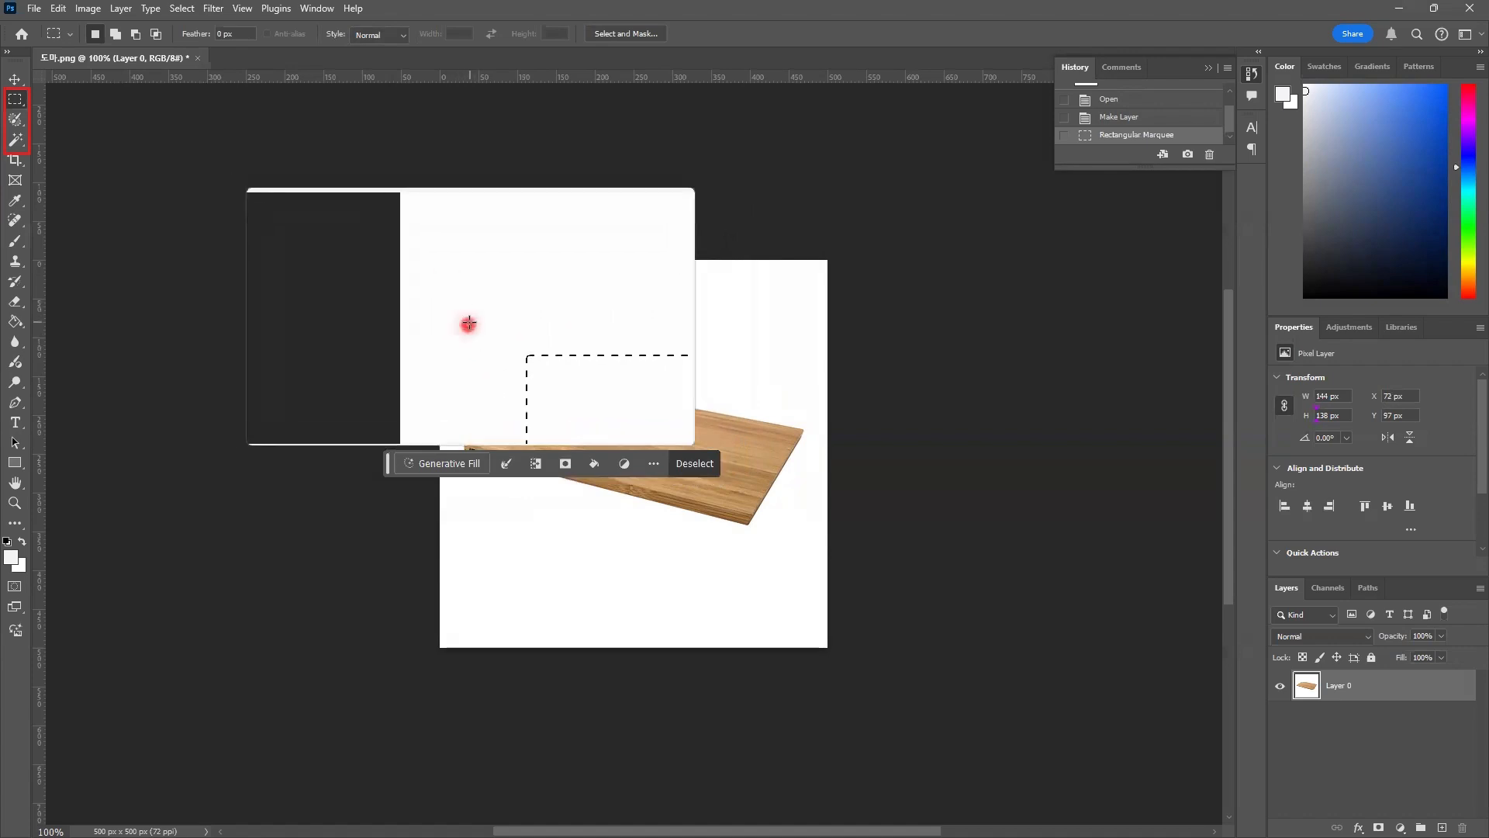
left_click(186, 8)
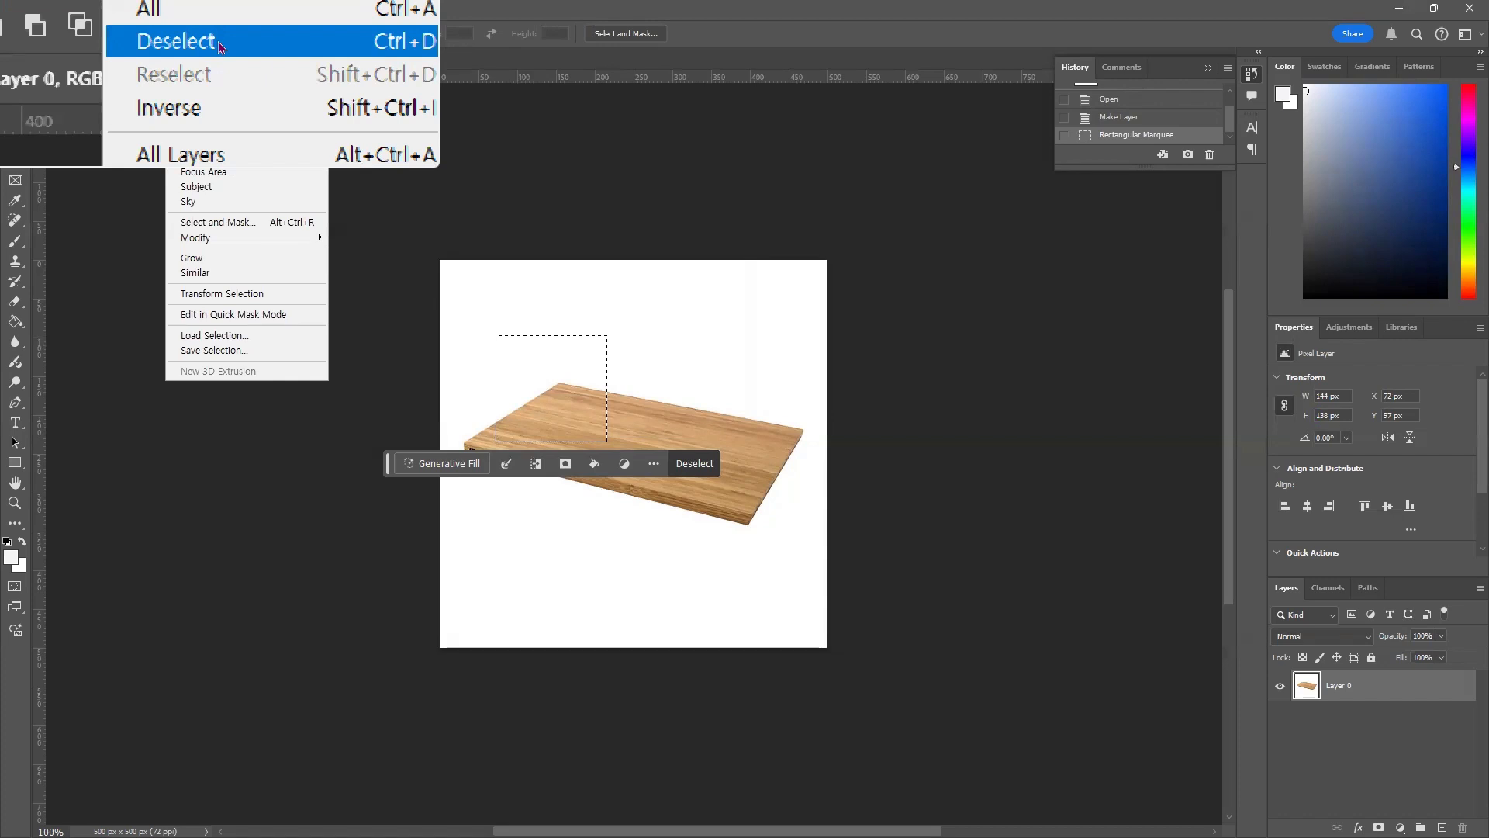
left_click(199, 11)
left_click(194, 10)
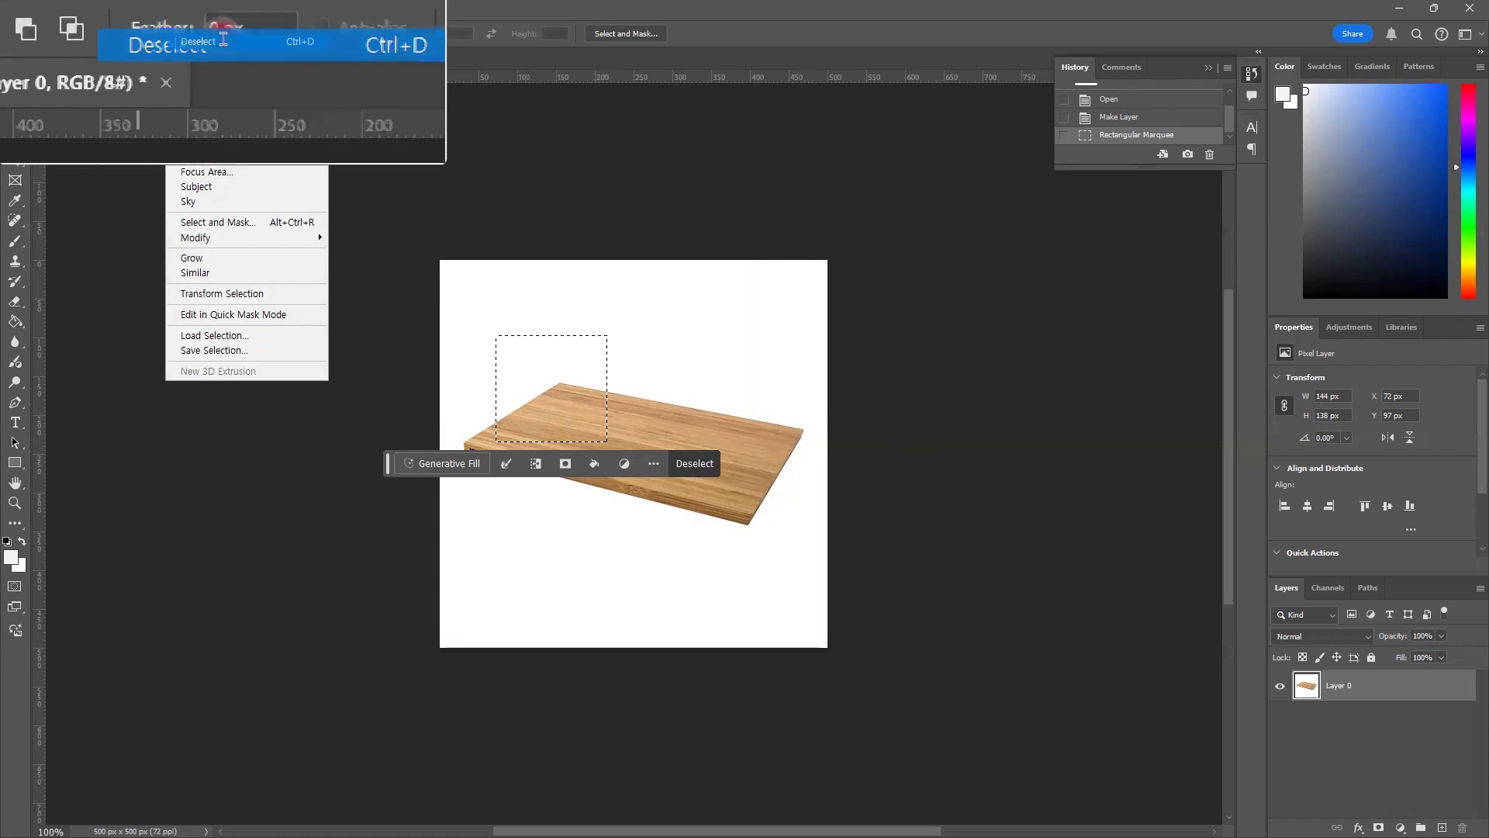
left_click(224, 40)
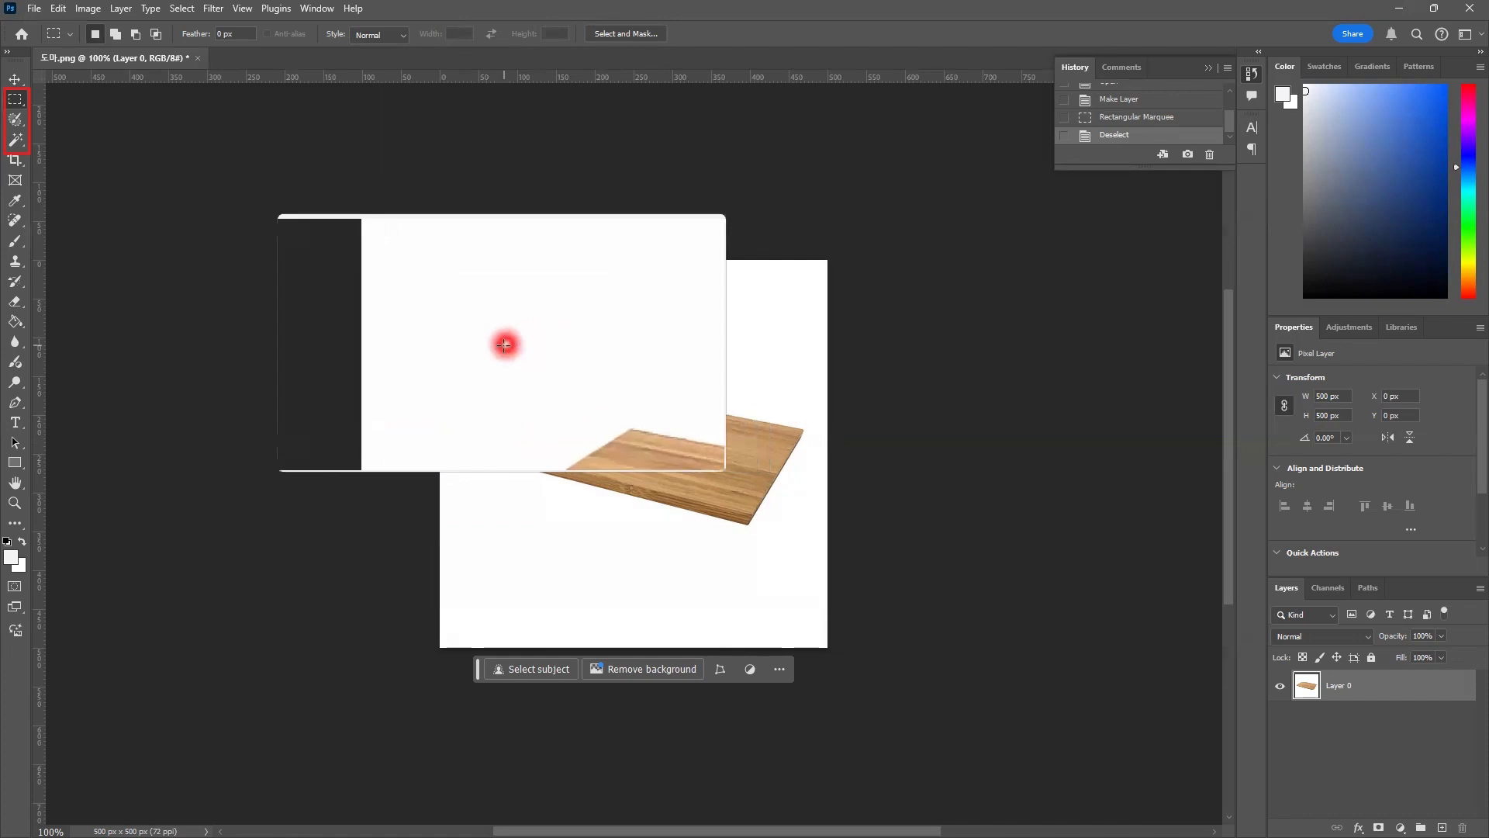
Draw a square marquee selection about 114 by 114 px over the cutting board's upper-left corner and deselect it
left_click_drag(523, 377, 591, 426)
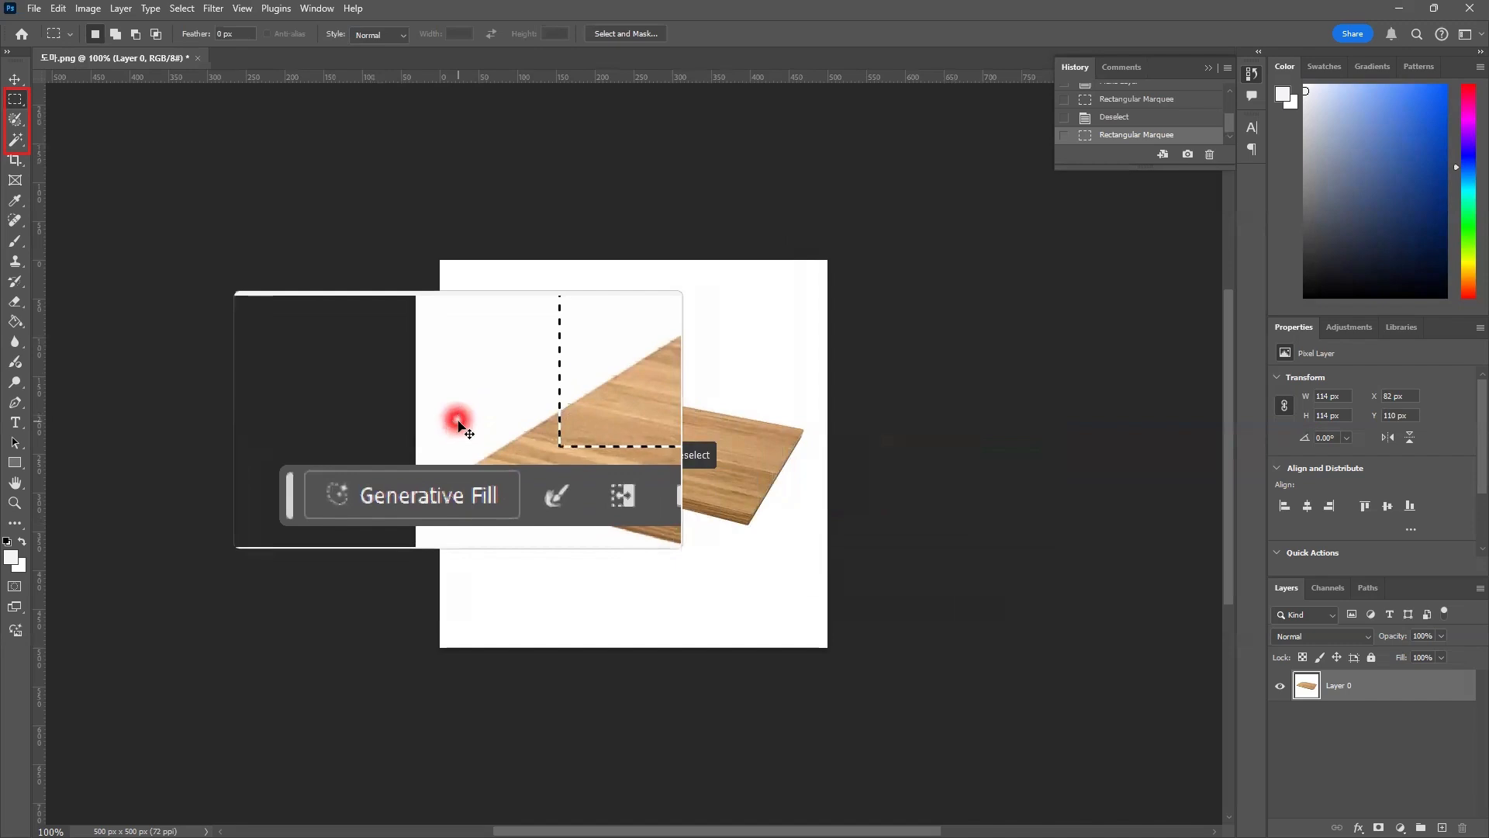
key("ctrl+d")
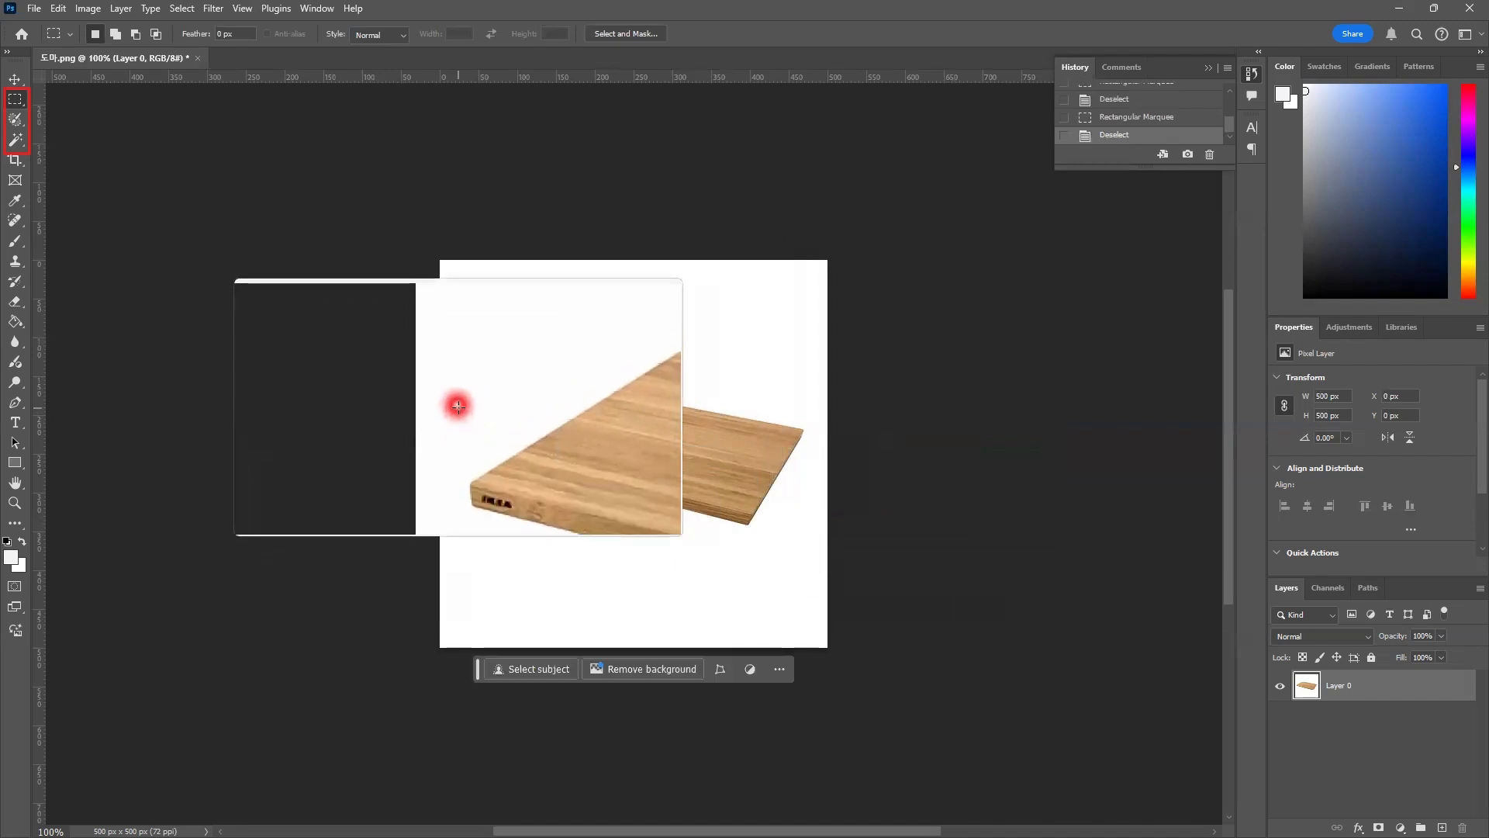
Draw a circular selection about 191 by 191 px over the middle of the cutting board with the Elliptical Marquee tool and deselect it
right_click(14, 101)
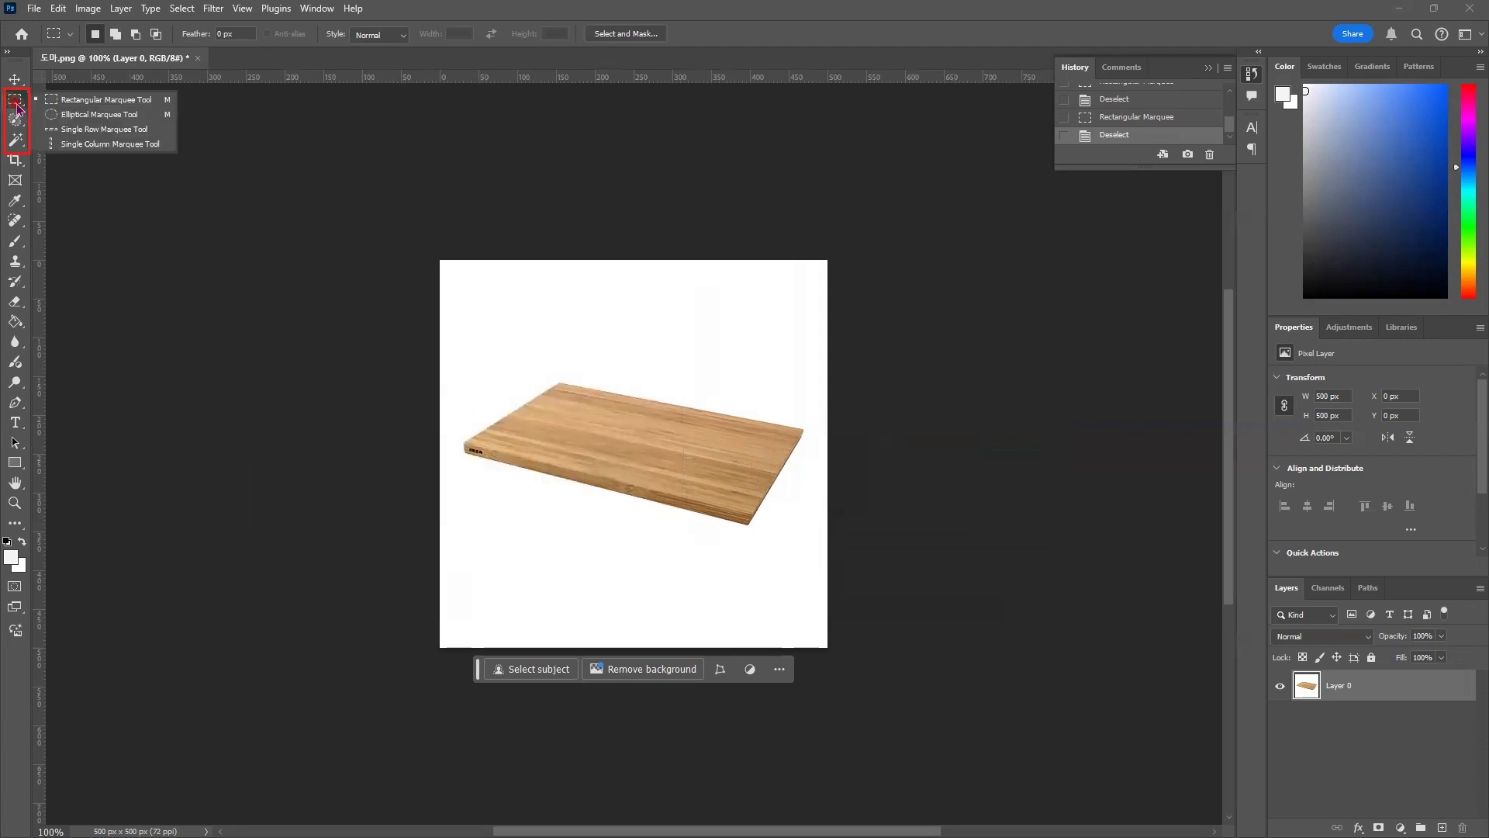
left_click(55, 115)
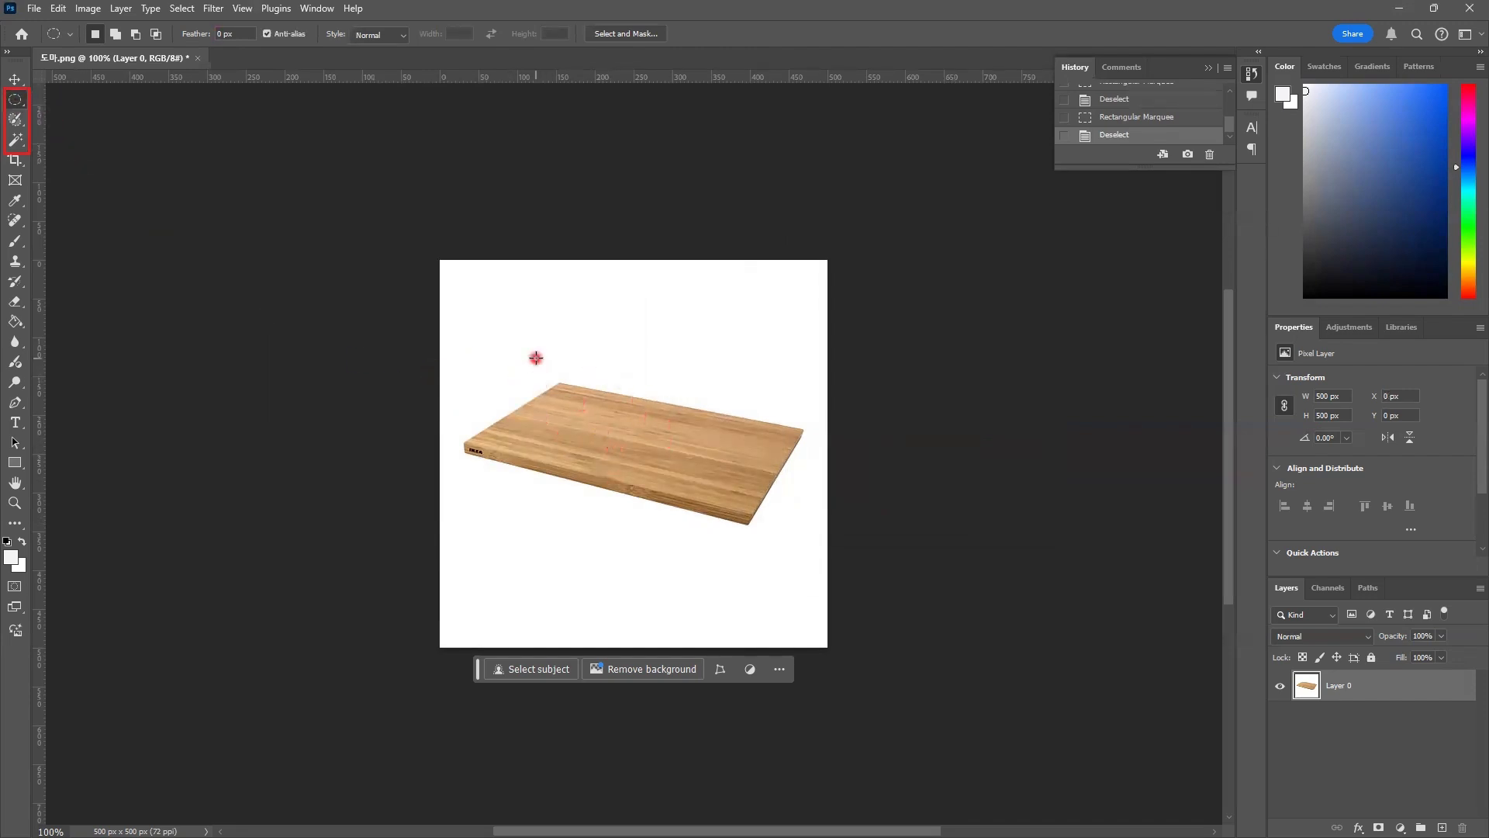
left_click_drag(537, 358, 688, 492)
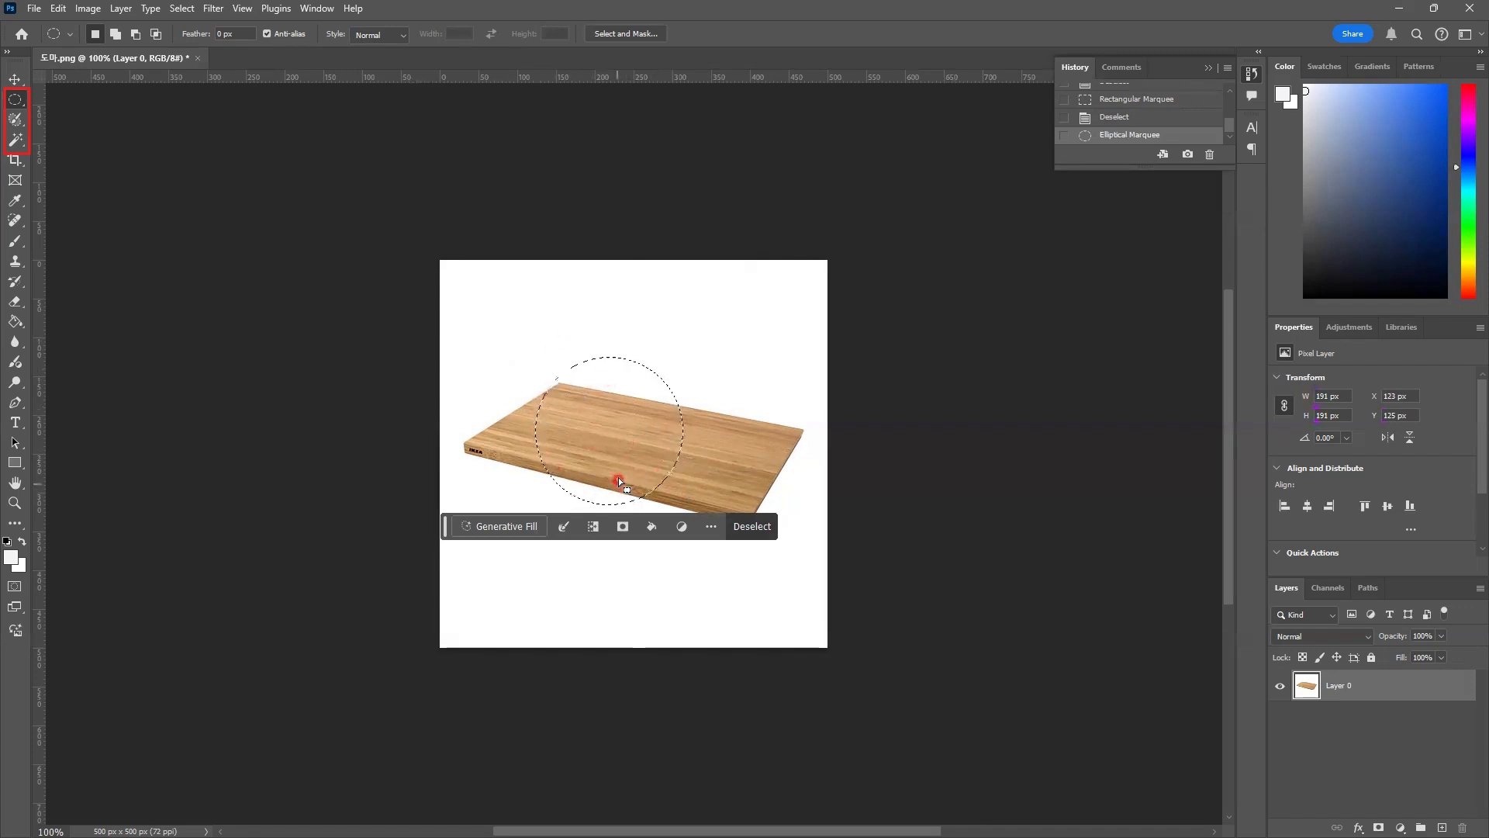
left_click(544, 329)
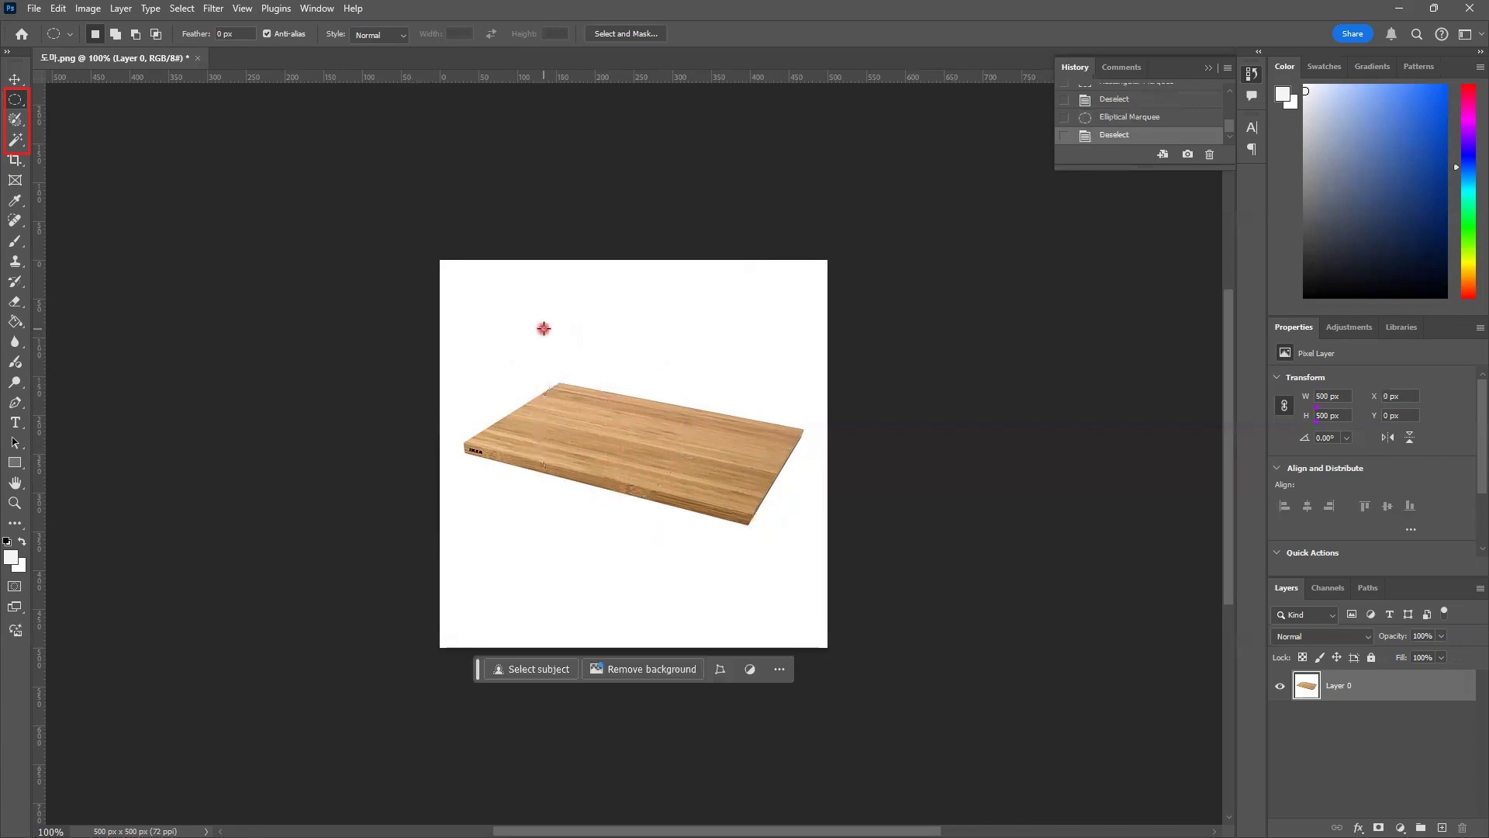
Draw an elliptical selection about 230 by 211 px over the middle of the cutting board and deselect it
left_click_drag(544, 329, 721, 492)
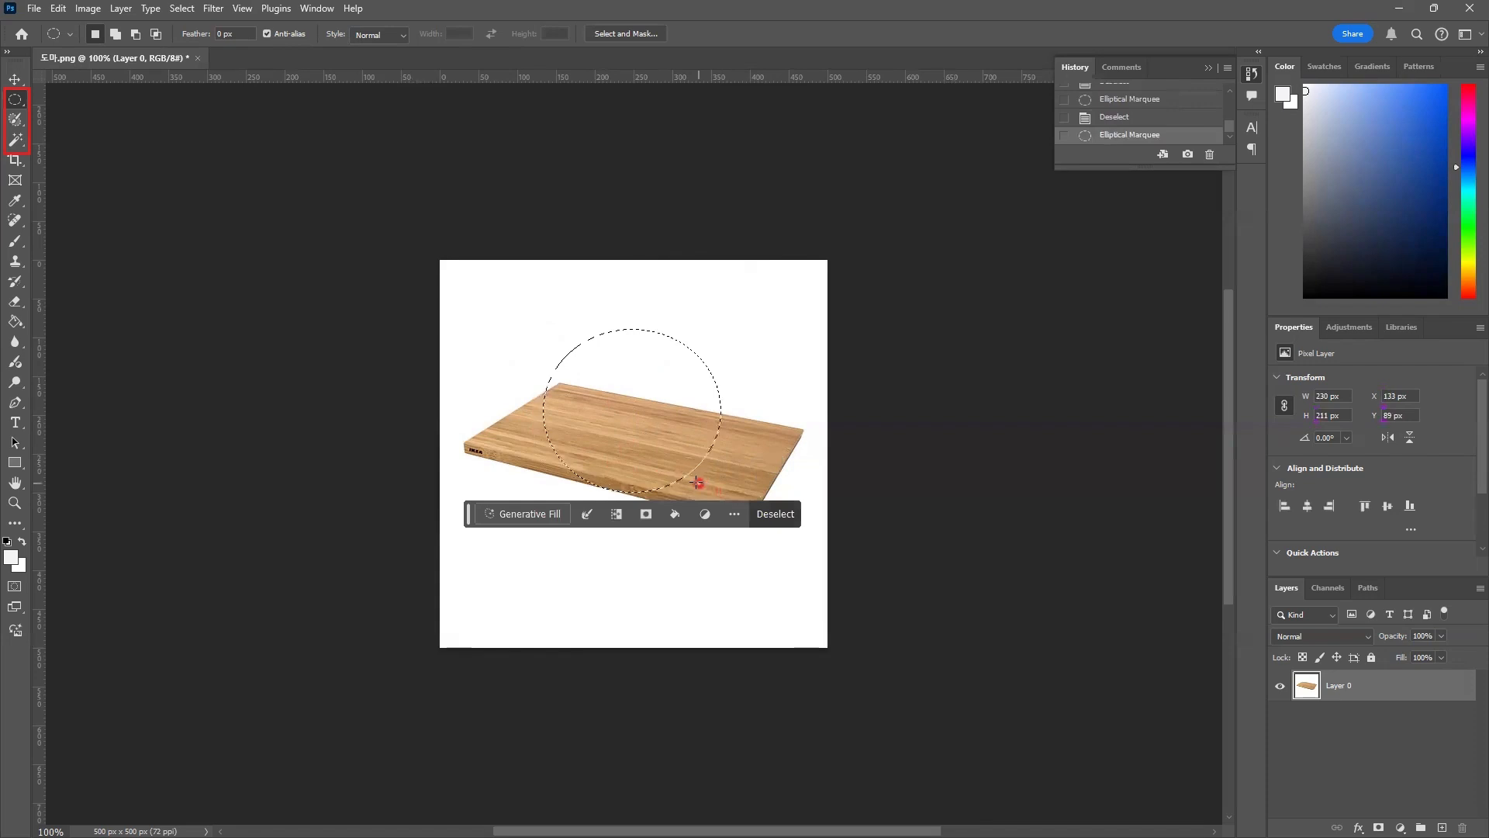
left_click(674, 464)
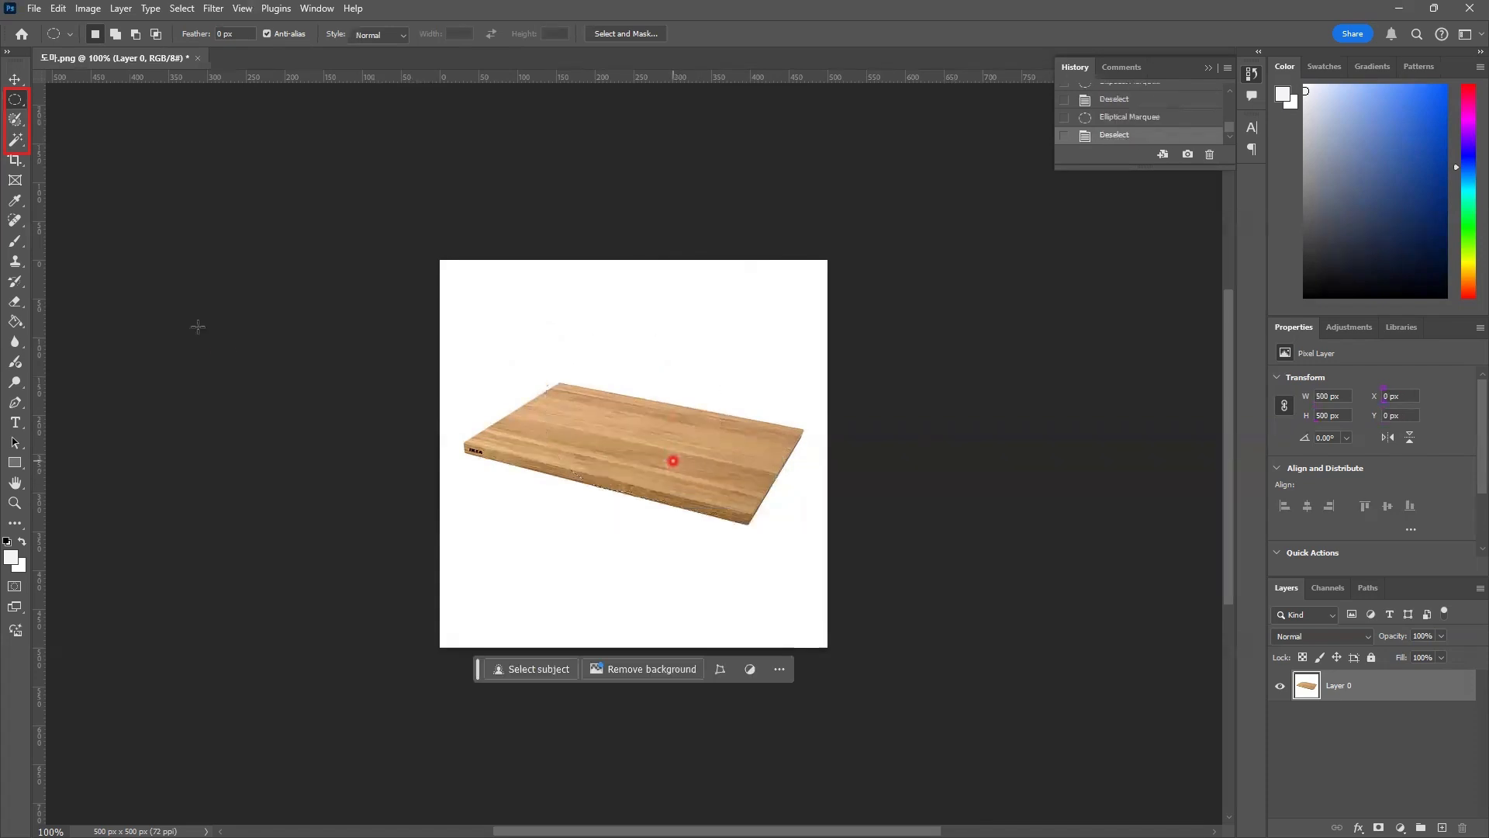
Place successive one-pixel-high selections at about 153, 304 and 48 px down the image with the Single Row Marquee tool
left_click_drag(19, 109, 64, 132)
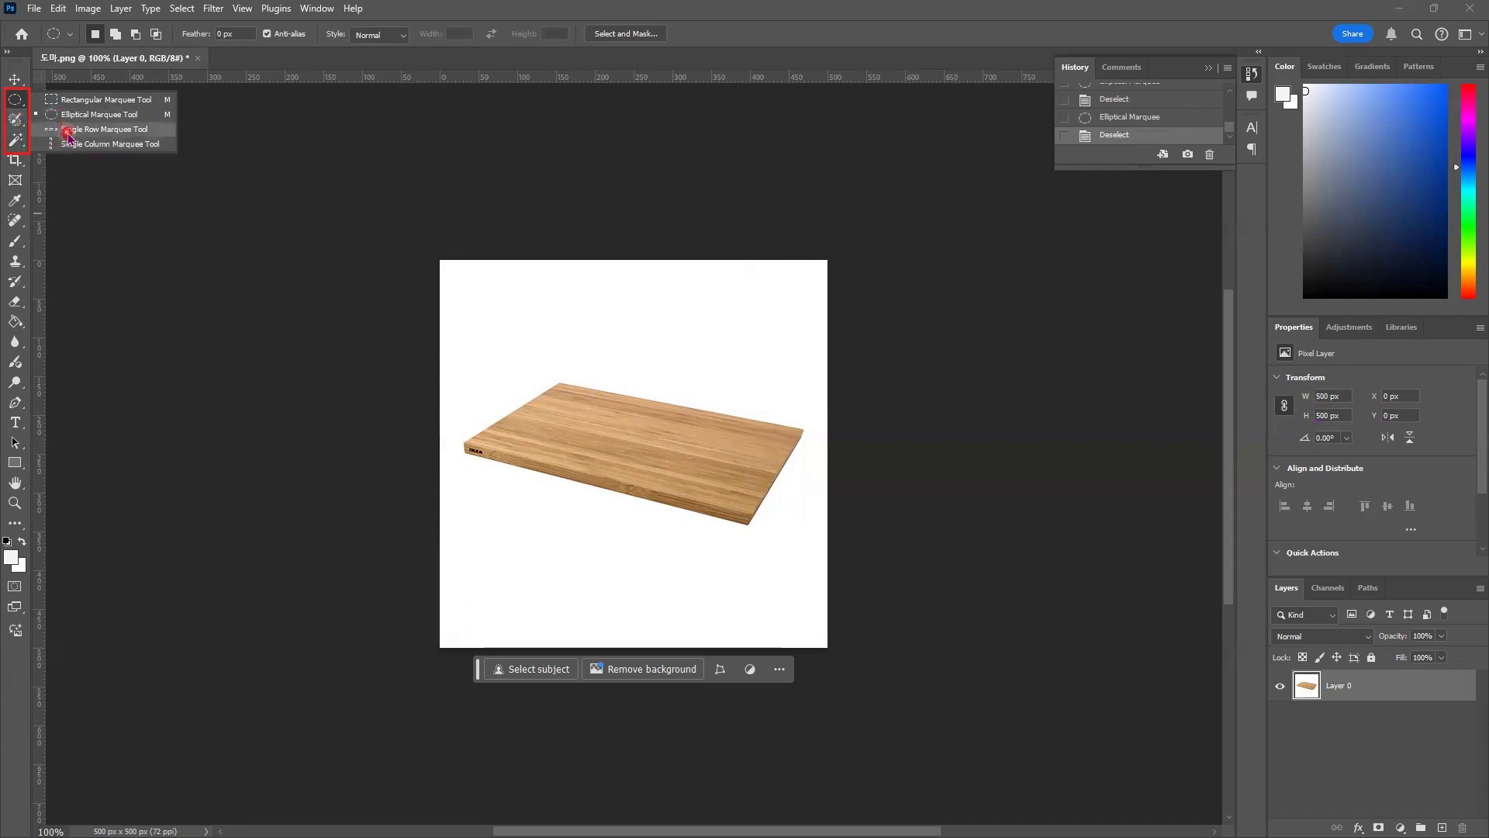
left_click(68, 130)
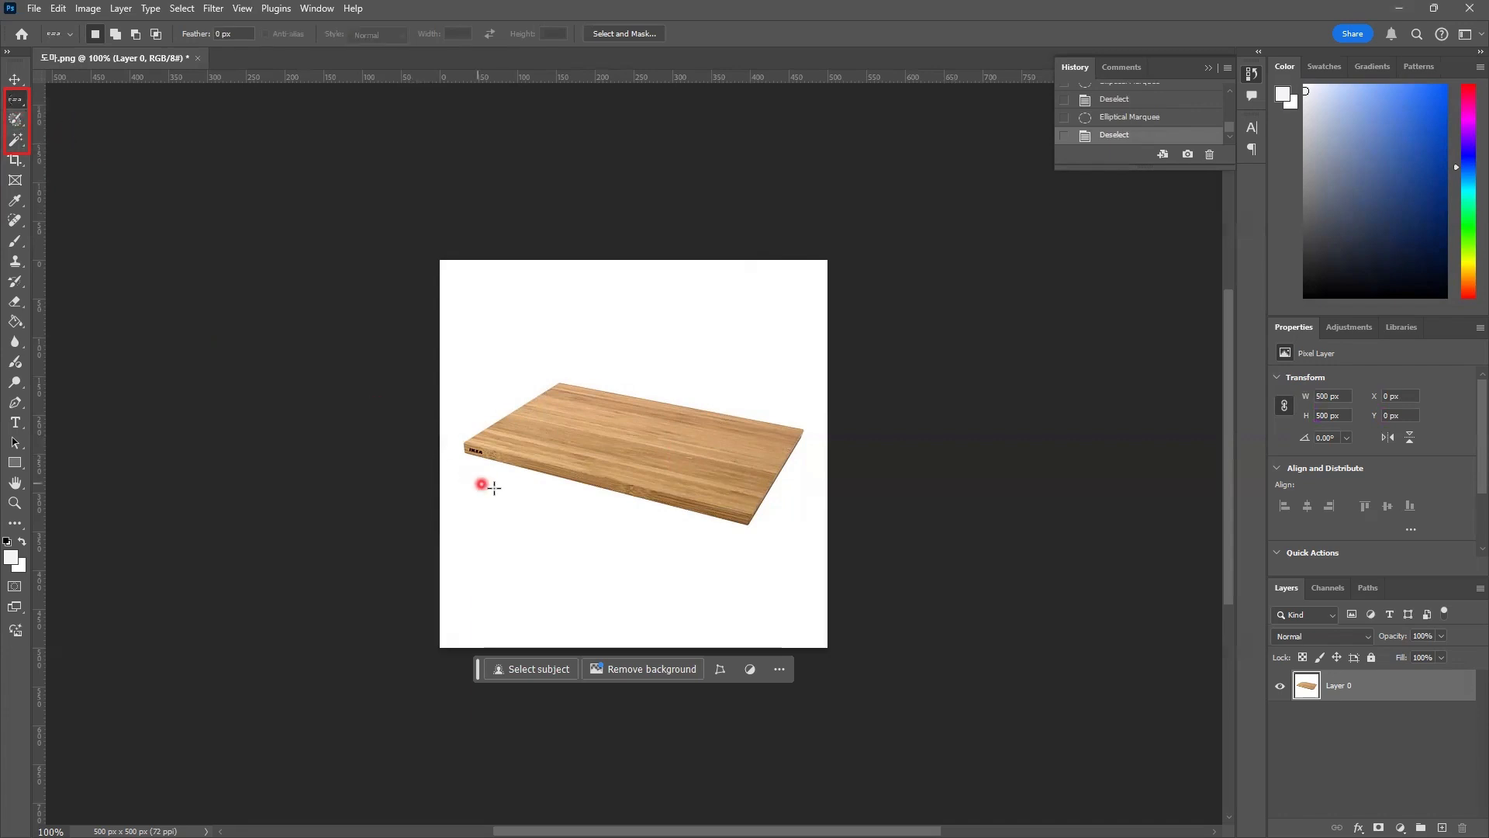
left_click(439, 378)
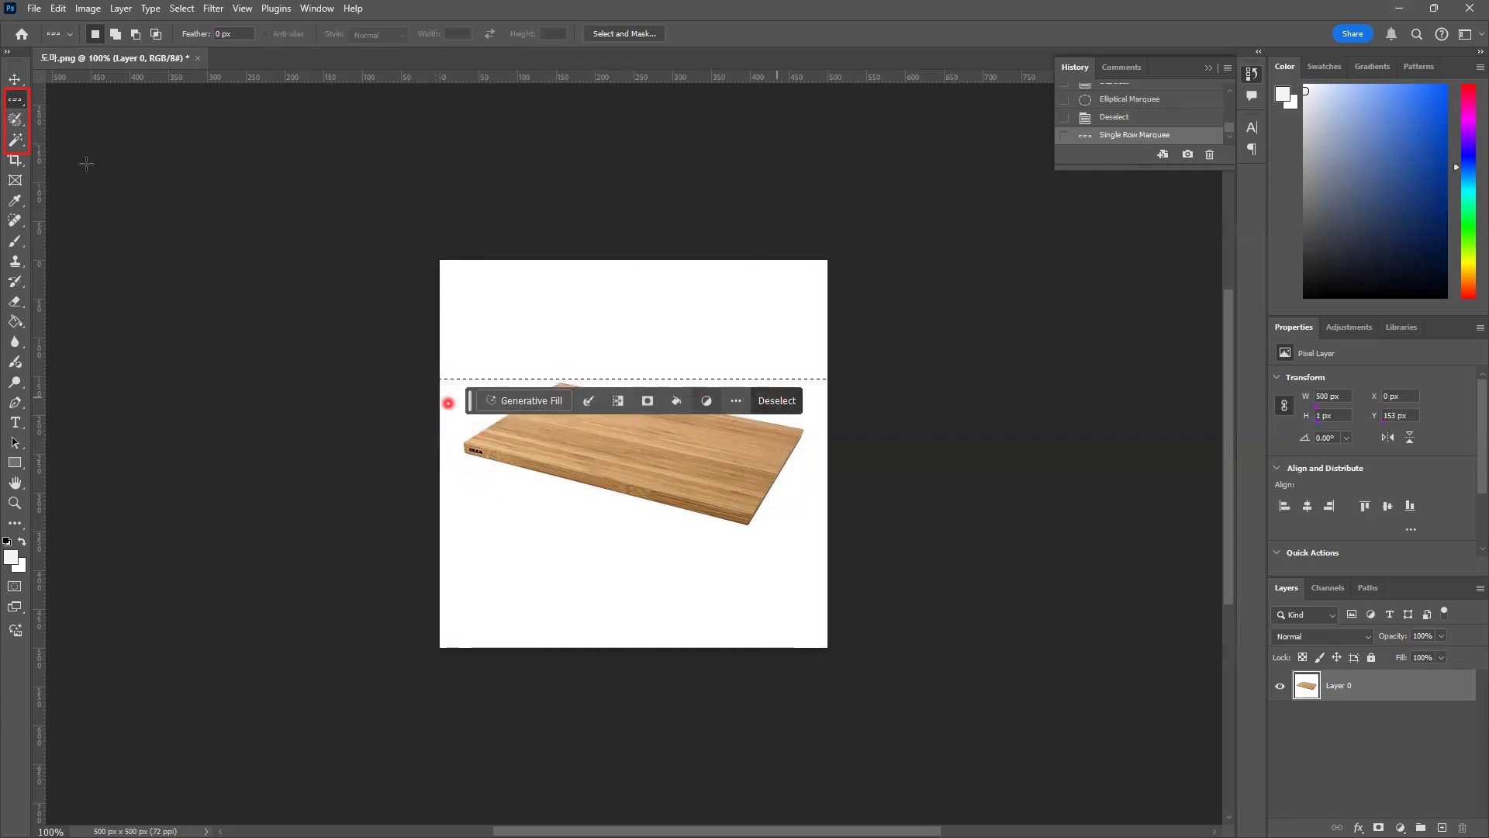
left_click(446, 496)
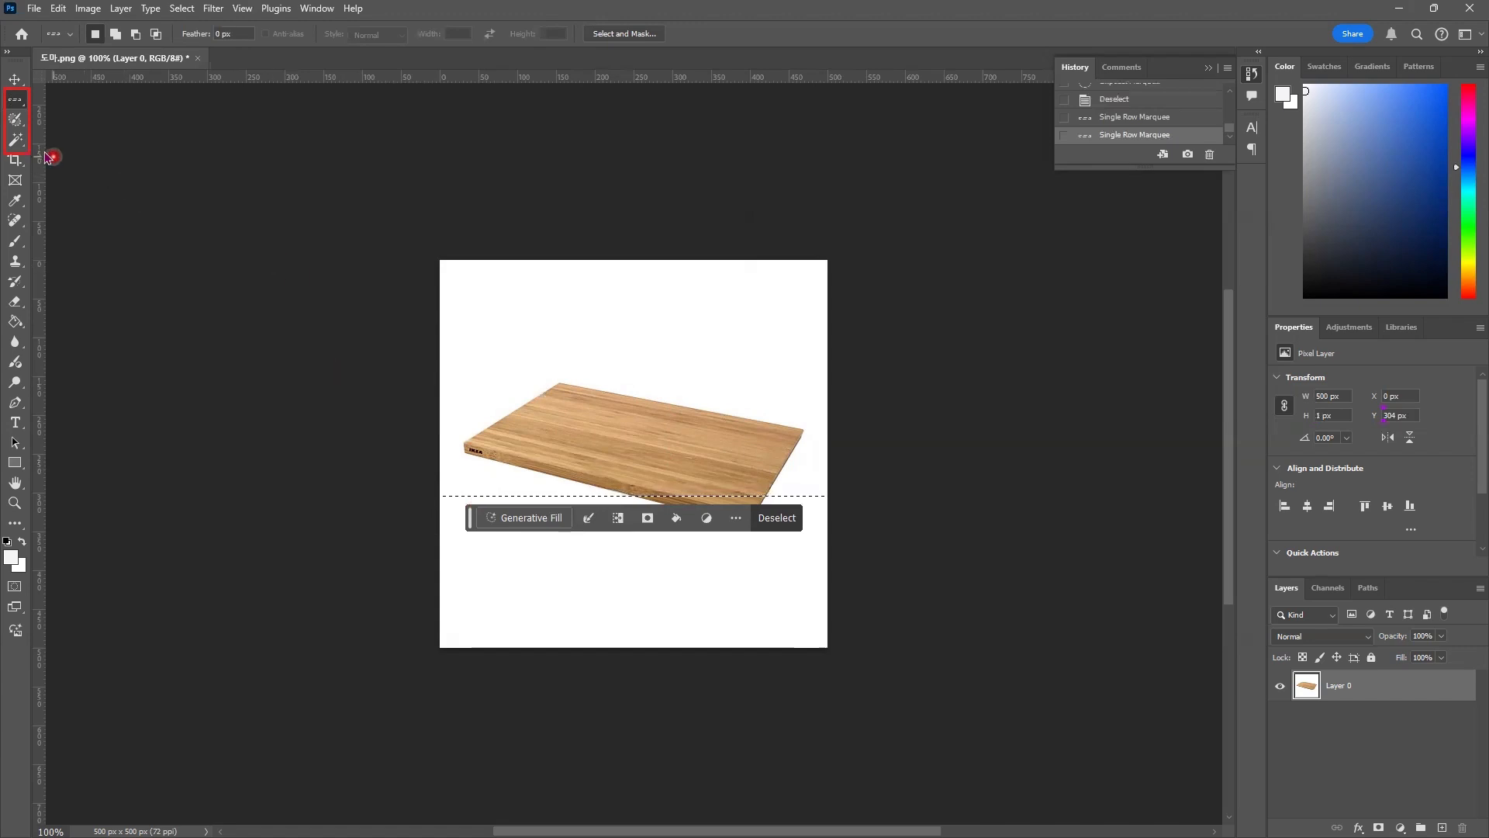
right_click(17, 105)
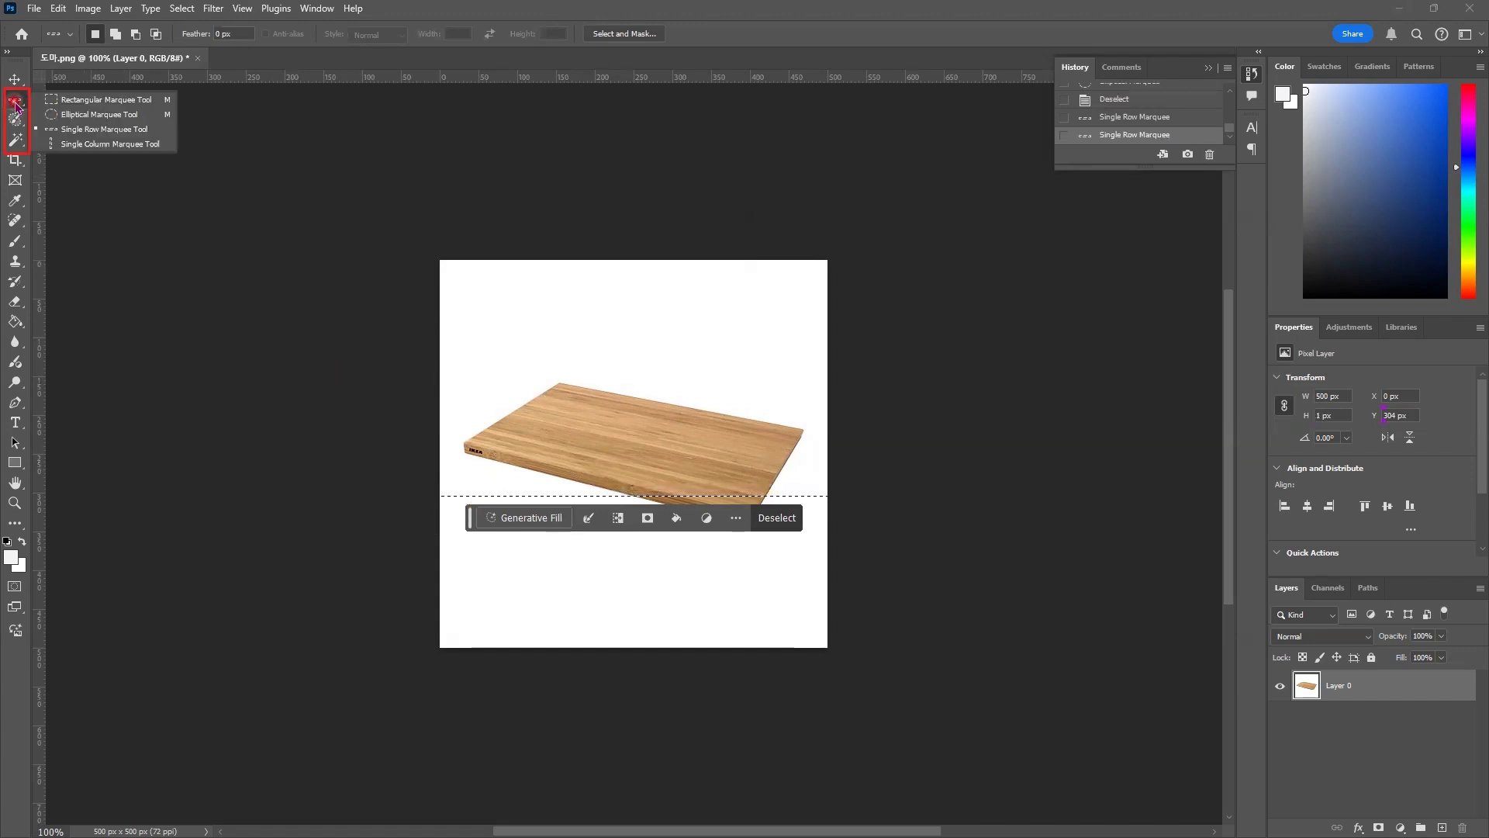
left_click(86, 148)
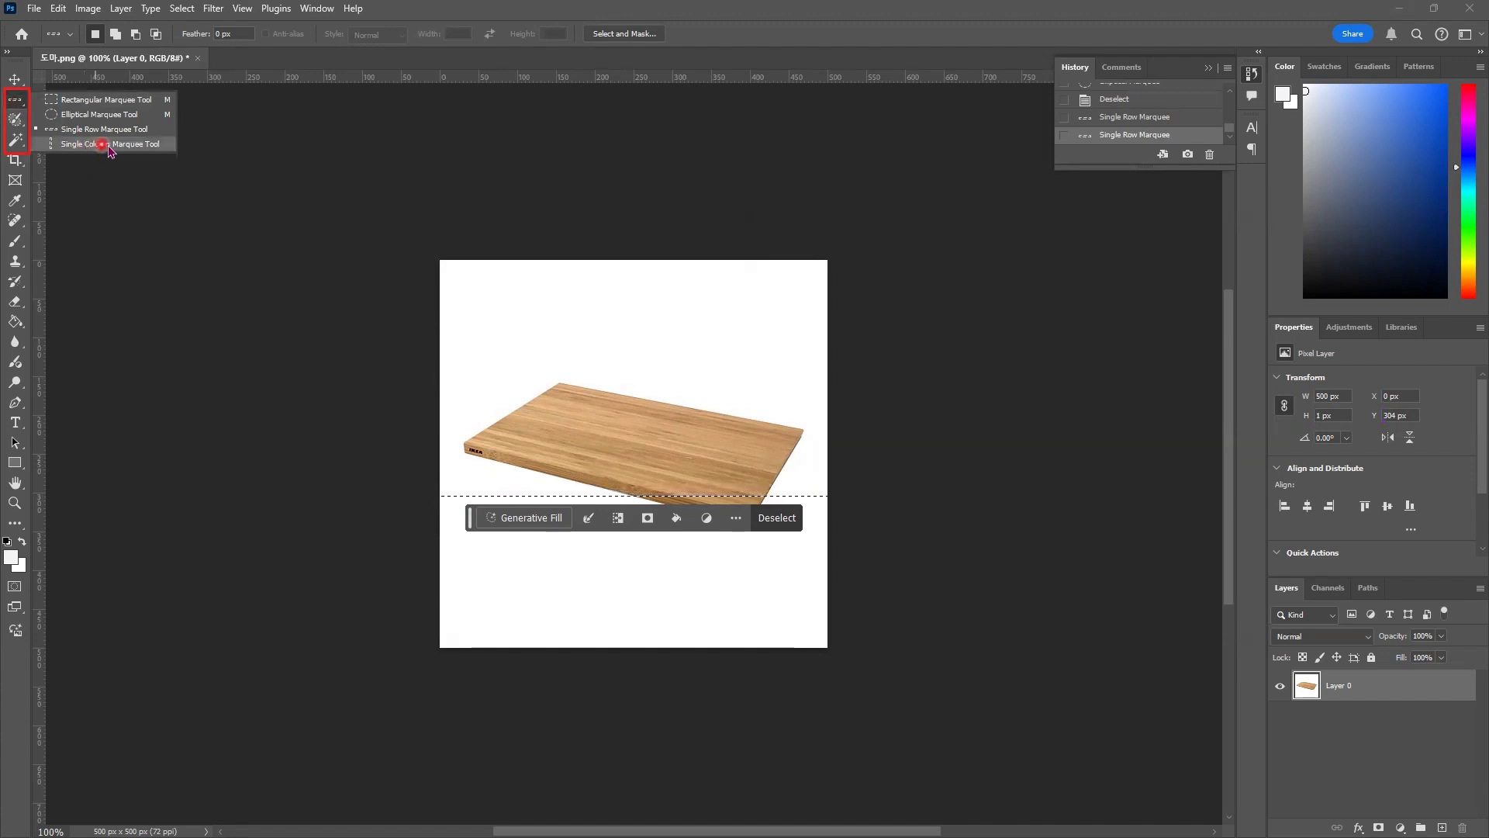
left_click(498, 296)
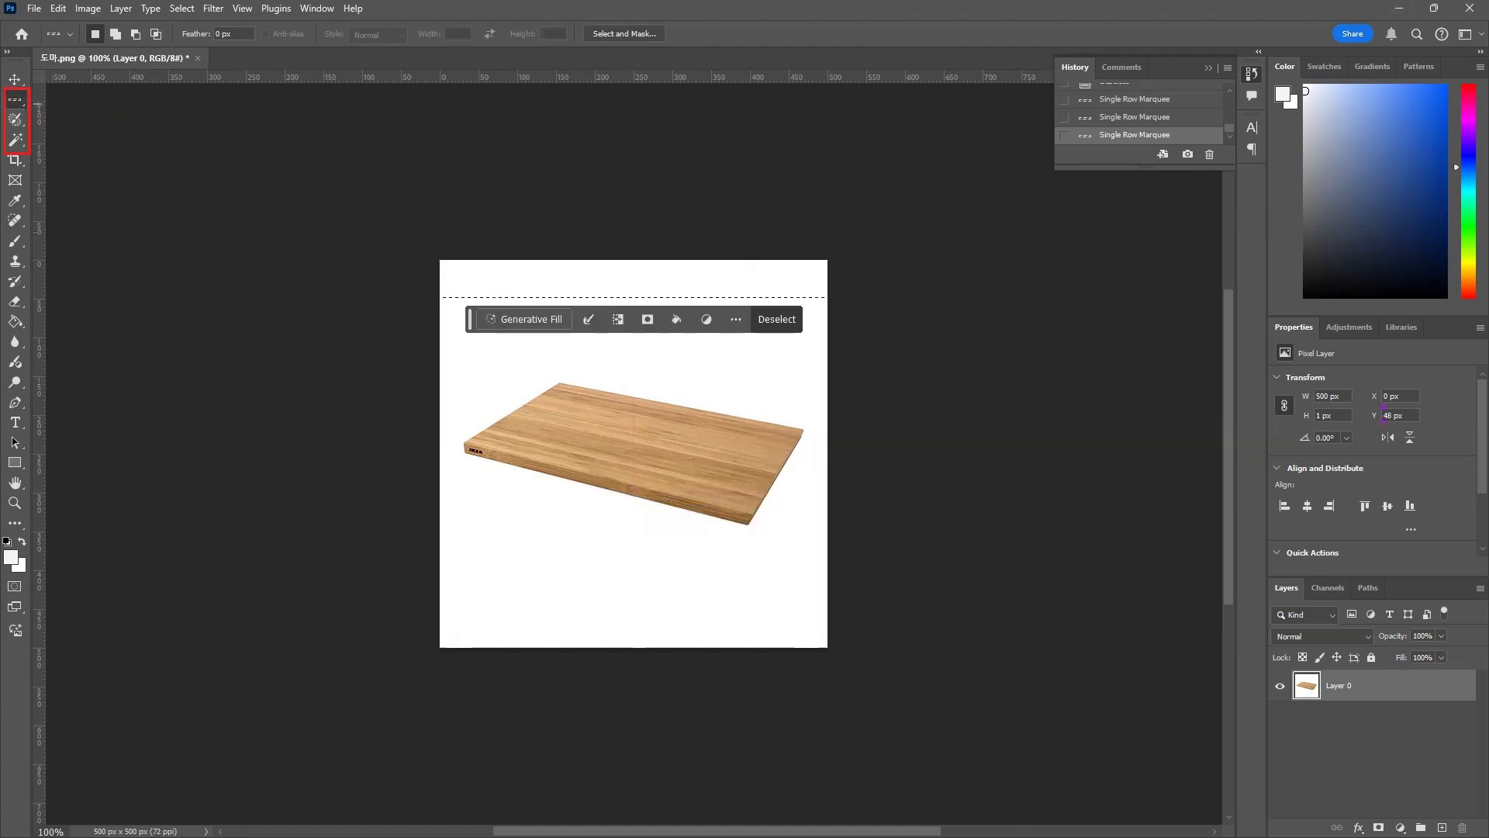
Place successive one-pixel-wide selections at about 86 and 234 px across the image with the Single Column Marquee tool and deselect
left_click_drag(26, 105, 73, 143)
left_click(507, 372)
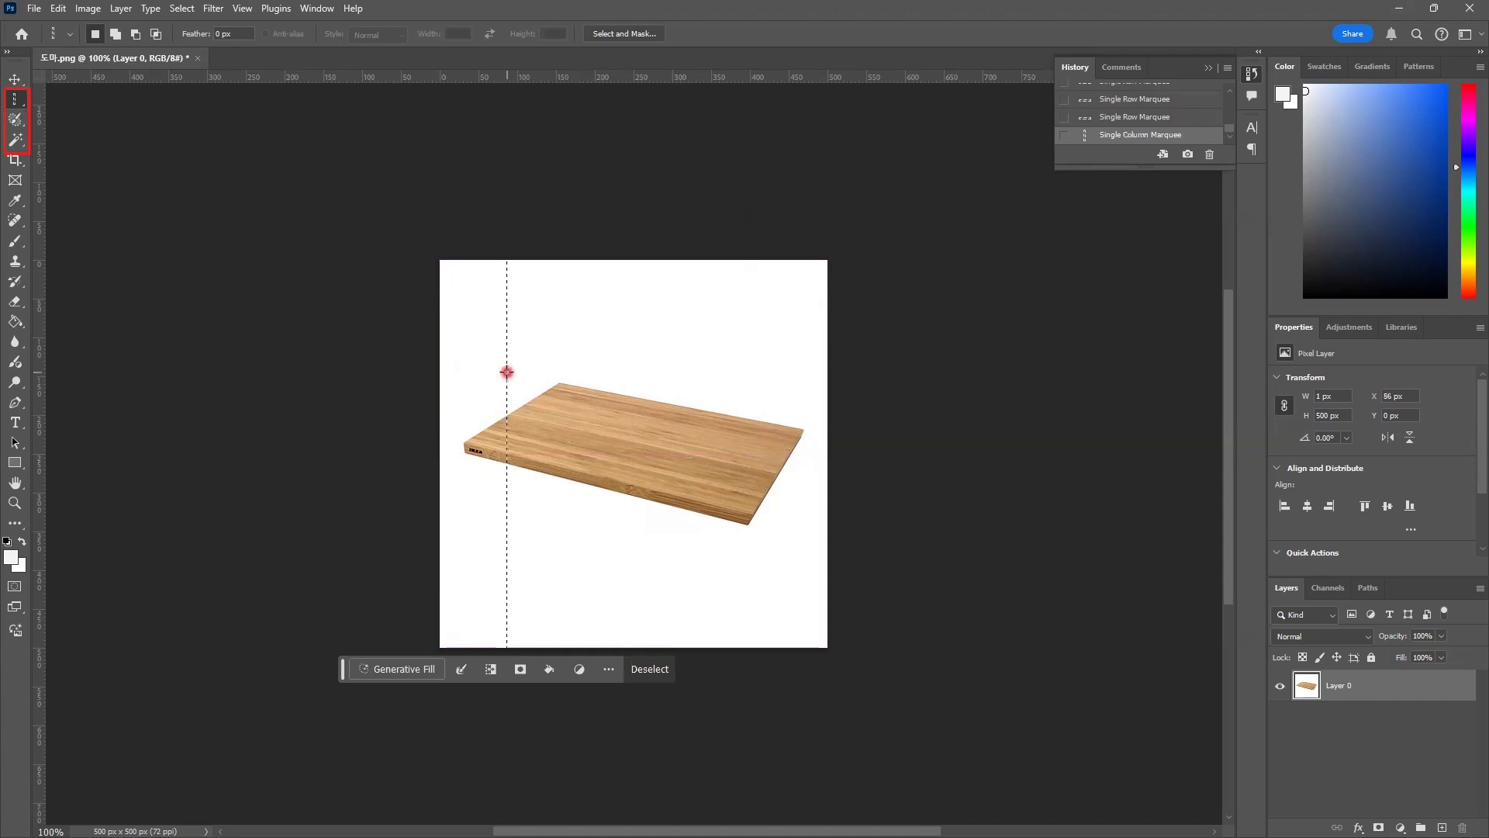
left_click(621, 372)
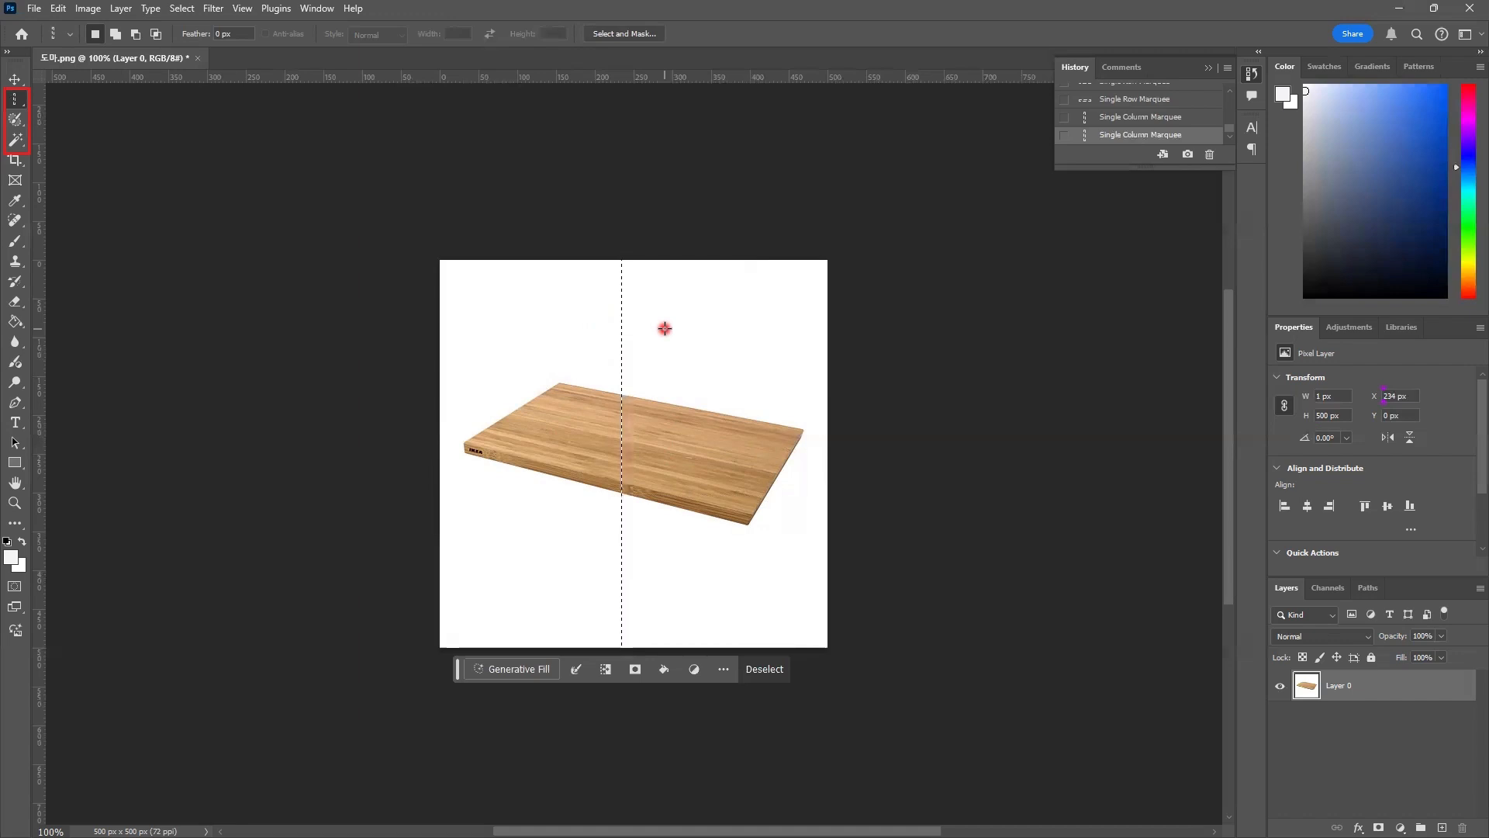
left_click(665, 329)
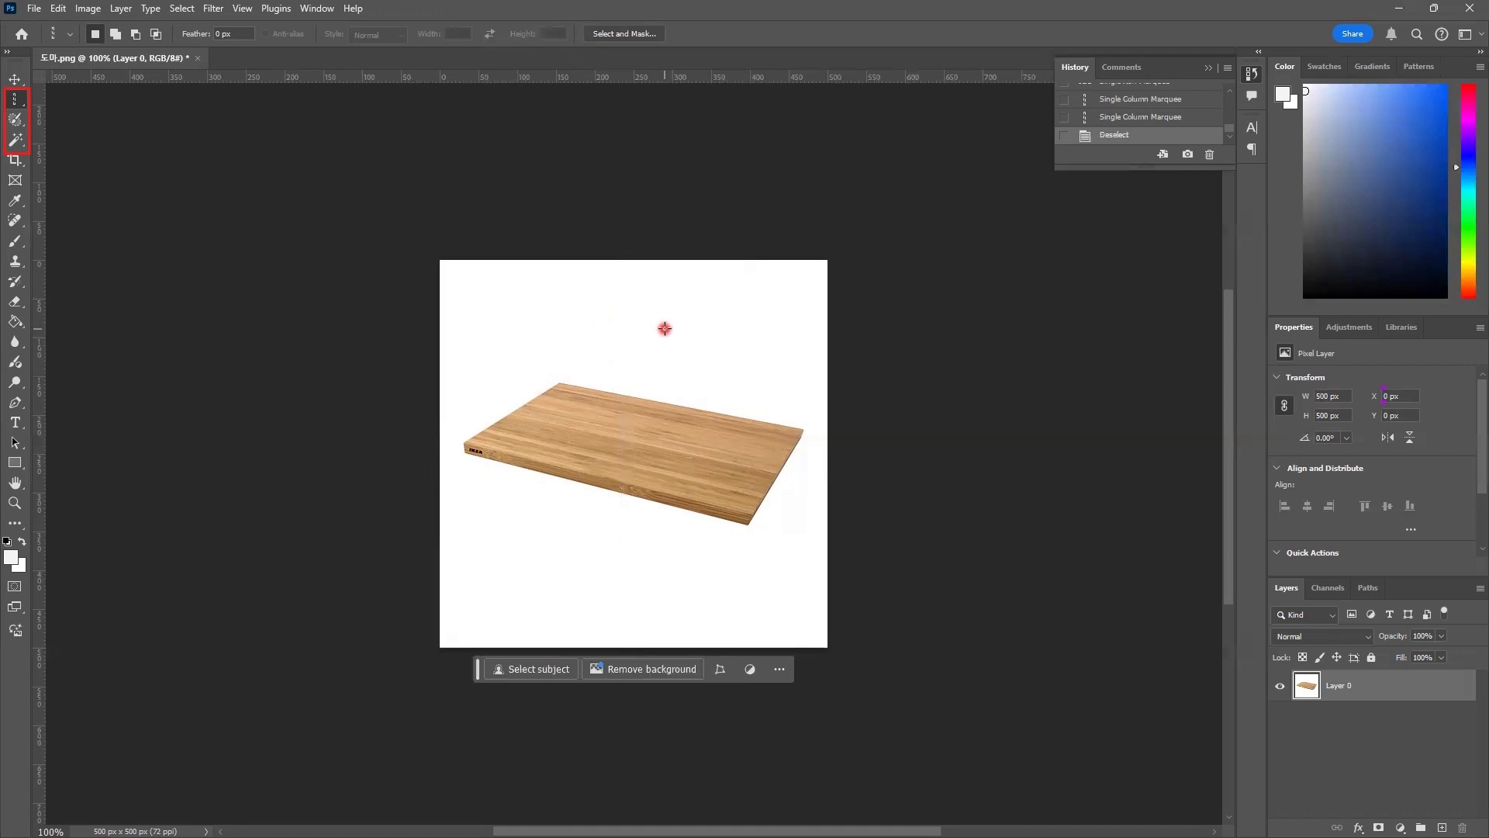
Open the apple image 사과 from the chapter2 folder
left_click(34, 9)
left_click(49, 42)
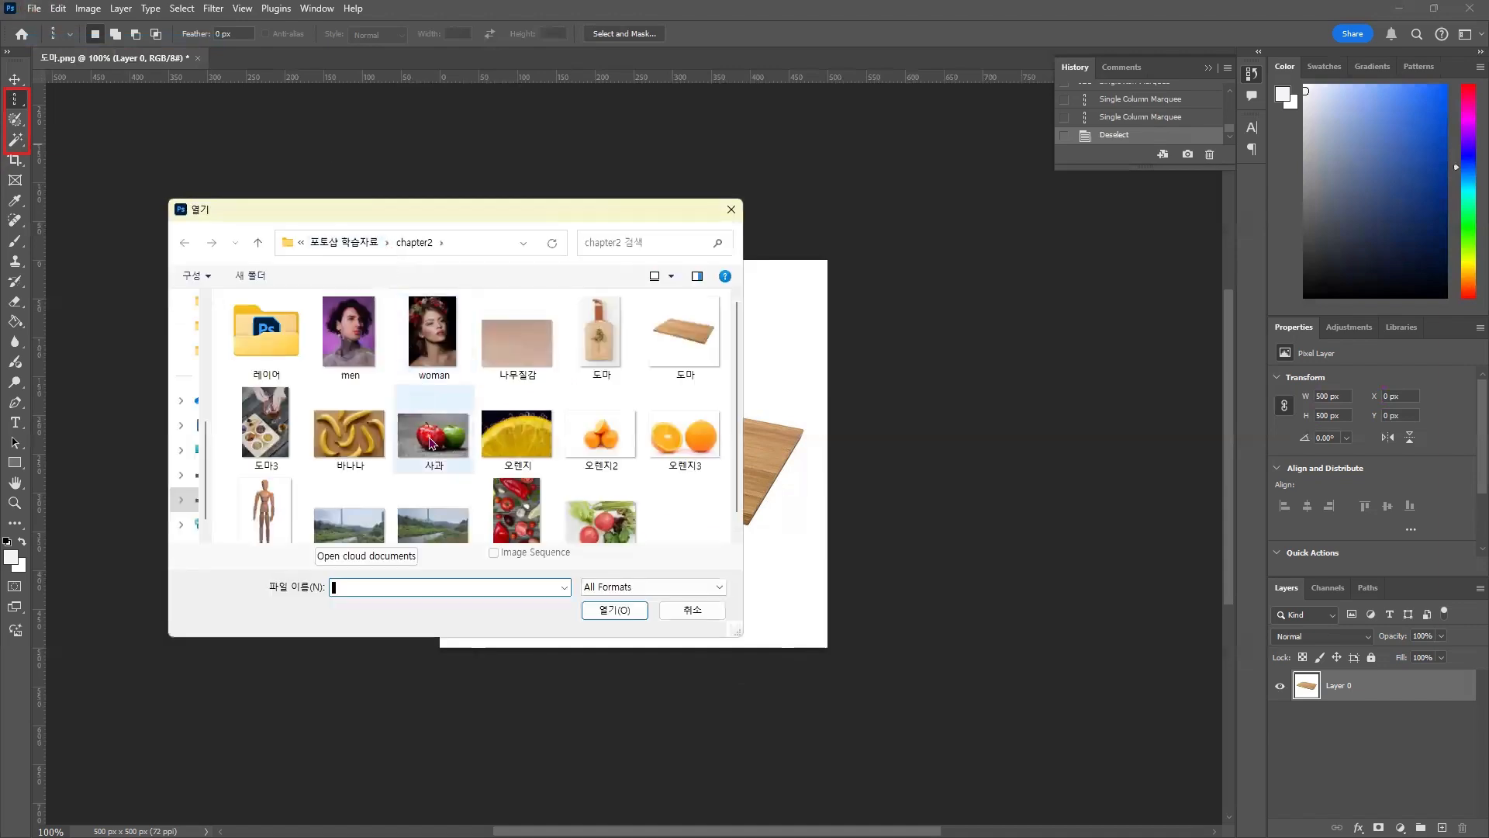
left_click(432, 441)
left_click(598, 610)
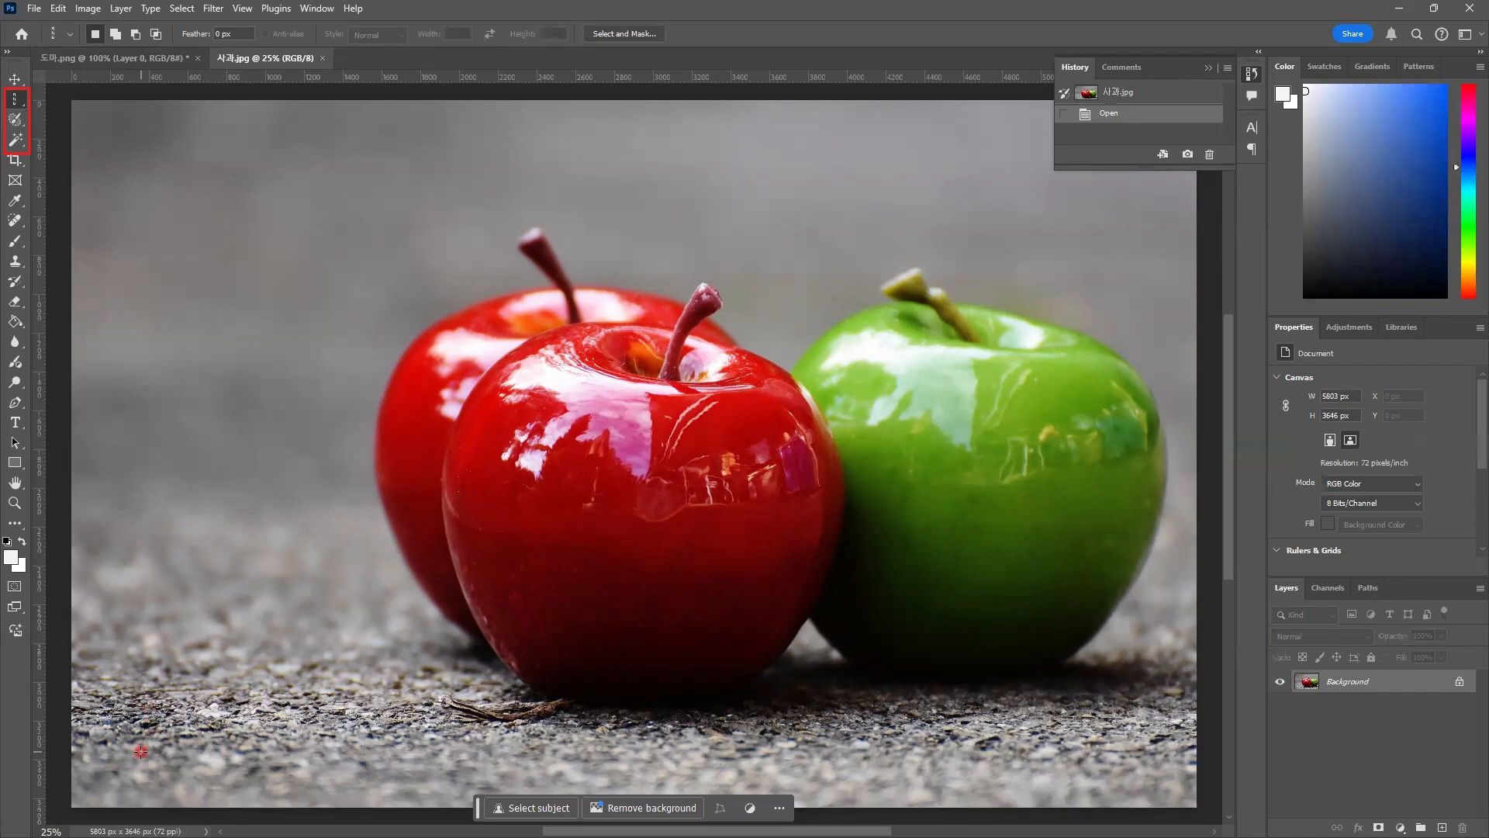
Place a single-column selection on the background beside the rear red apple and deselect it
left_click(342, 343)
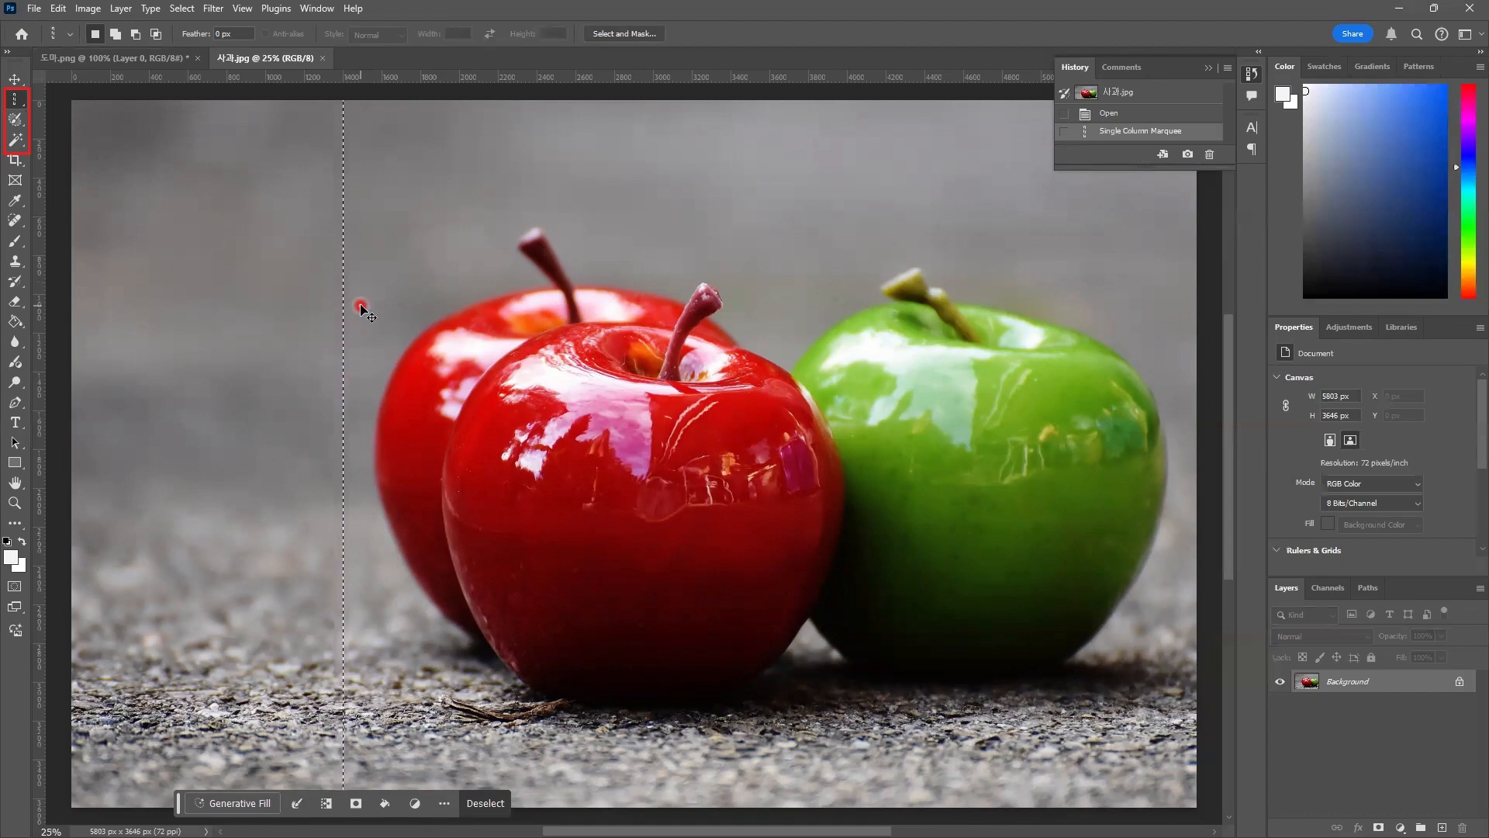
key("ctrl+d")
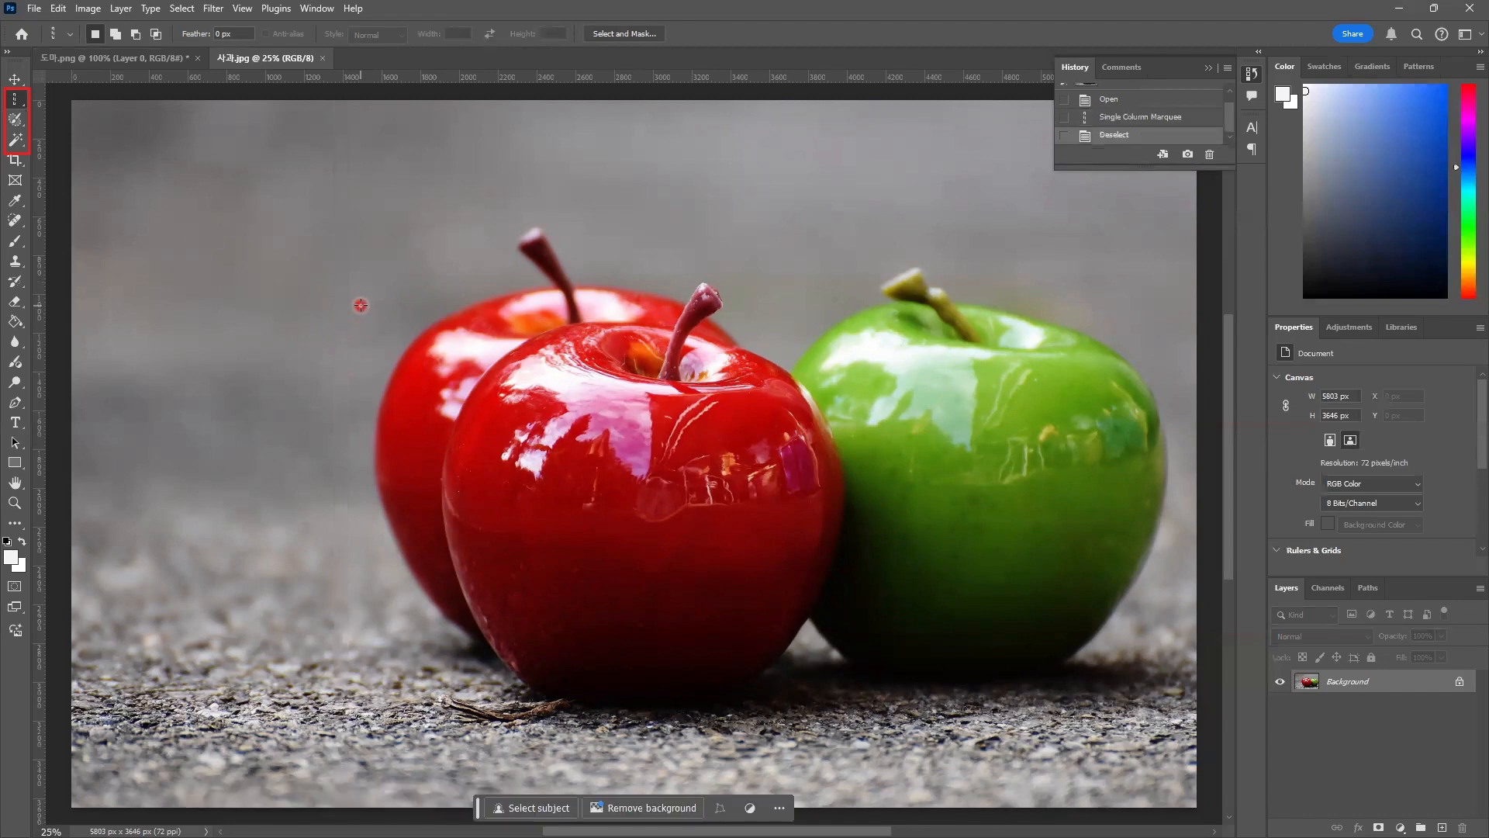
Return to the cutting board image and, with the Lasso tool, draw and deselect a selection about 141 by 92 px along its left edge
left_click(138, 59)
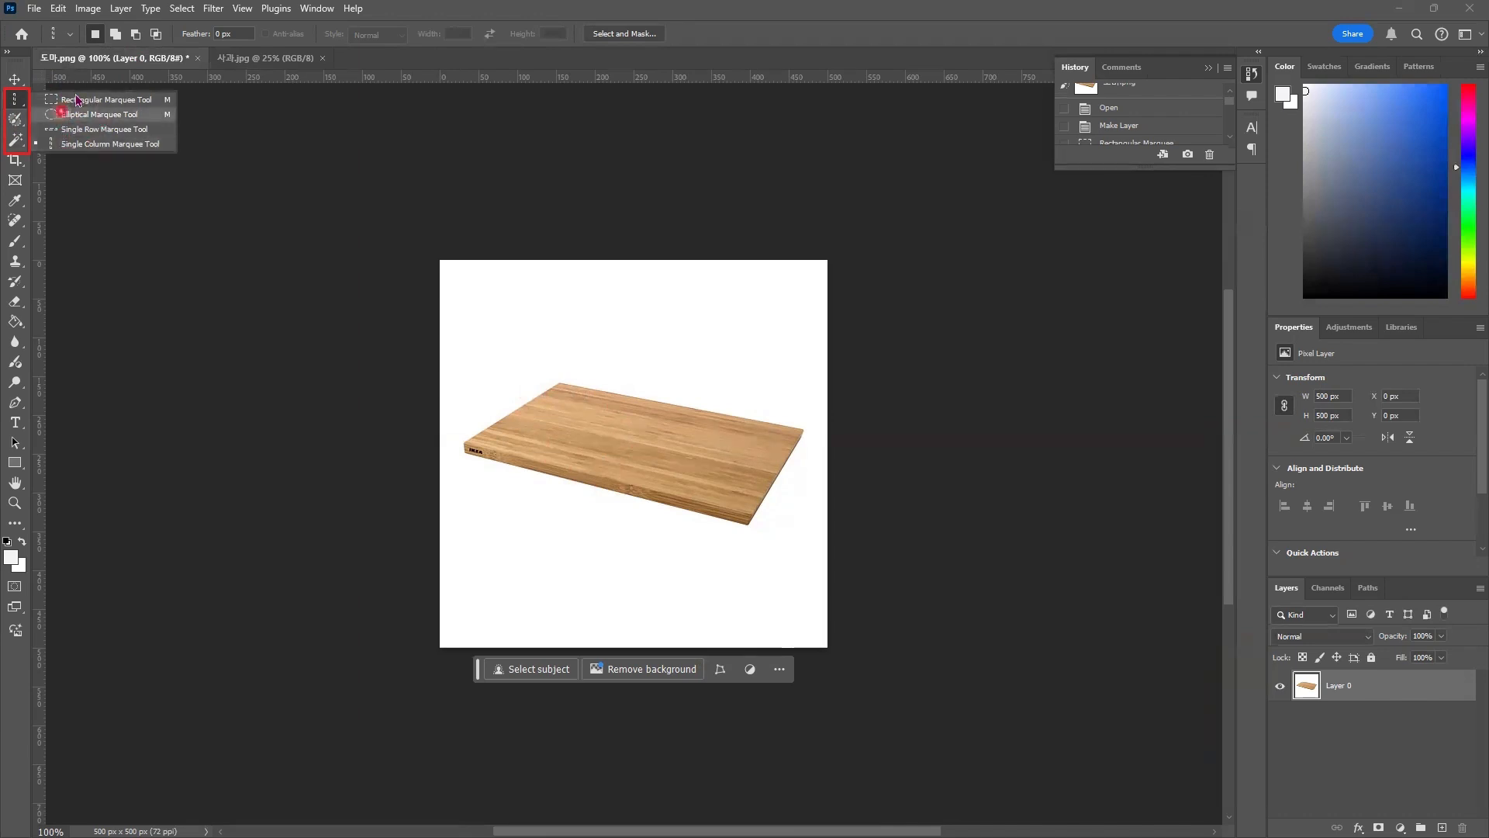
left_click(14, 121)
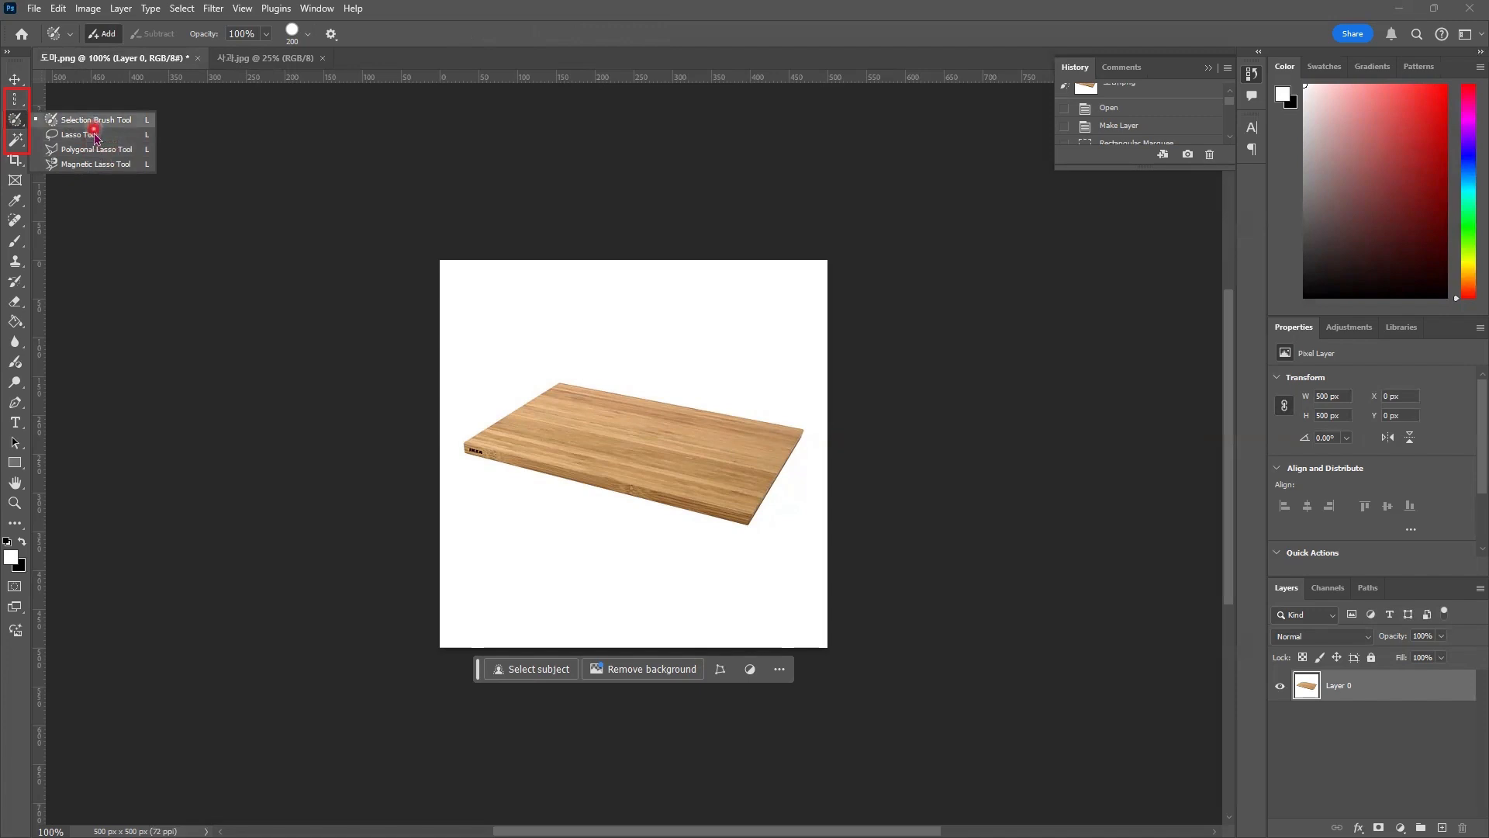
left_click(91, 138)
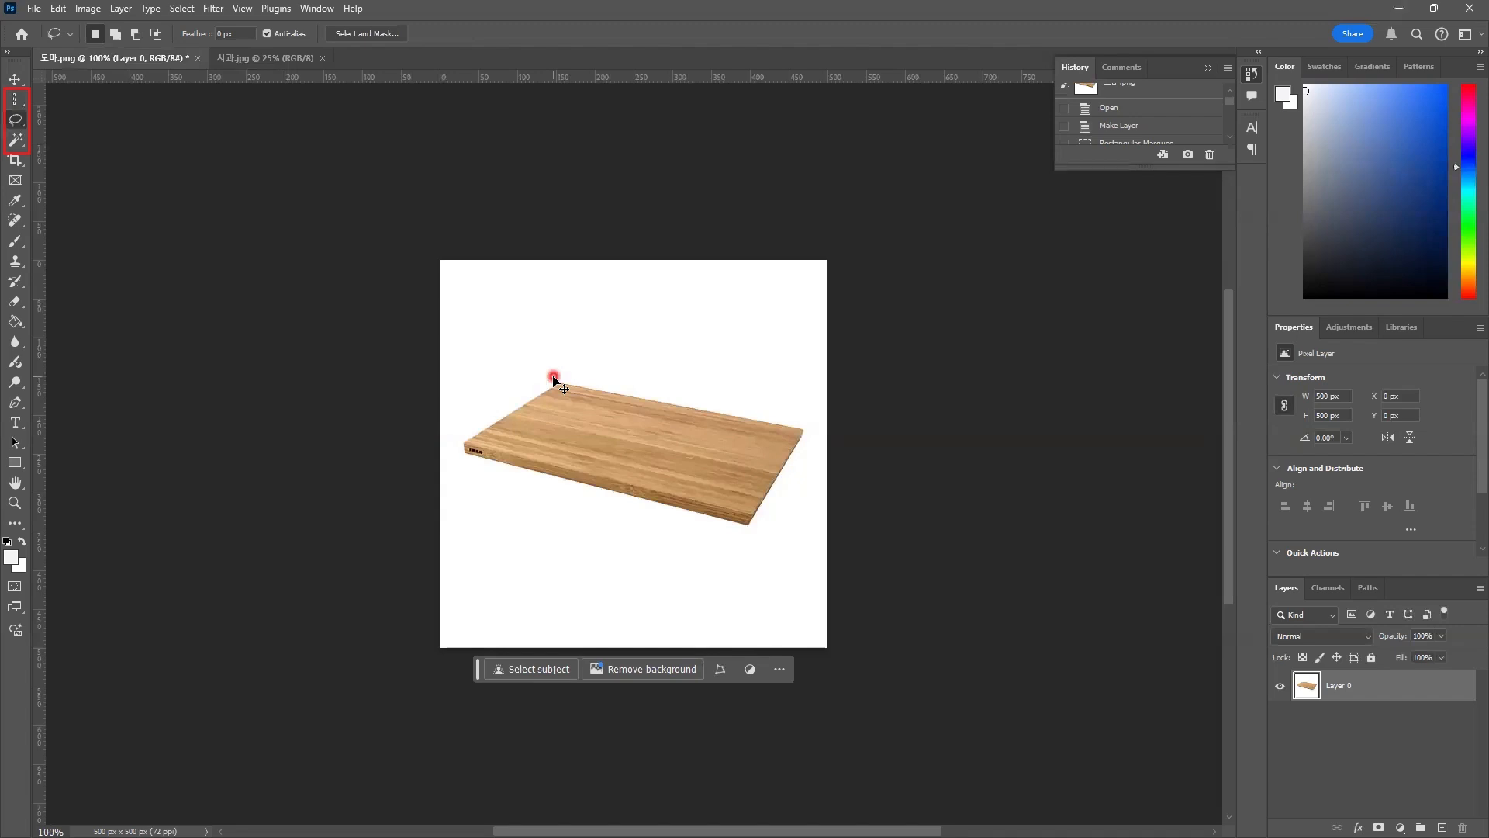
key("ctrl+plus")
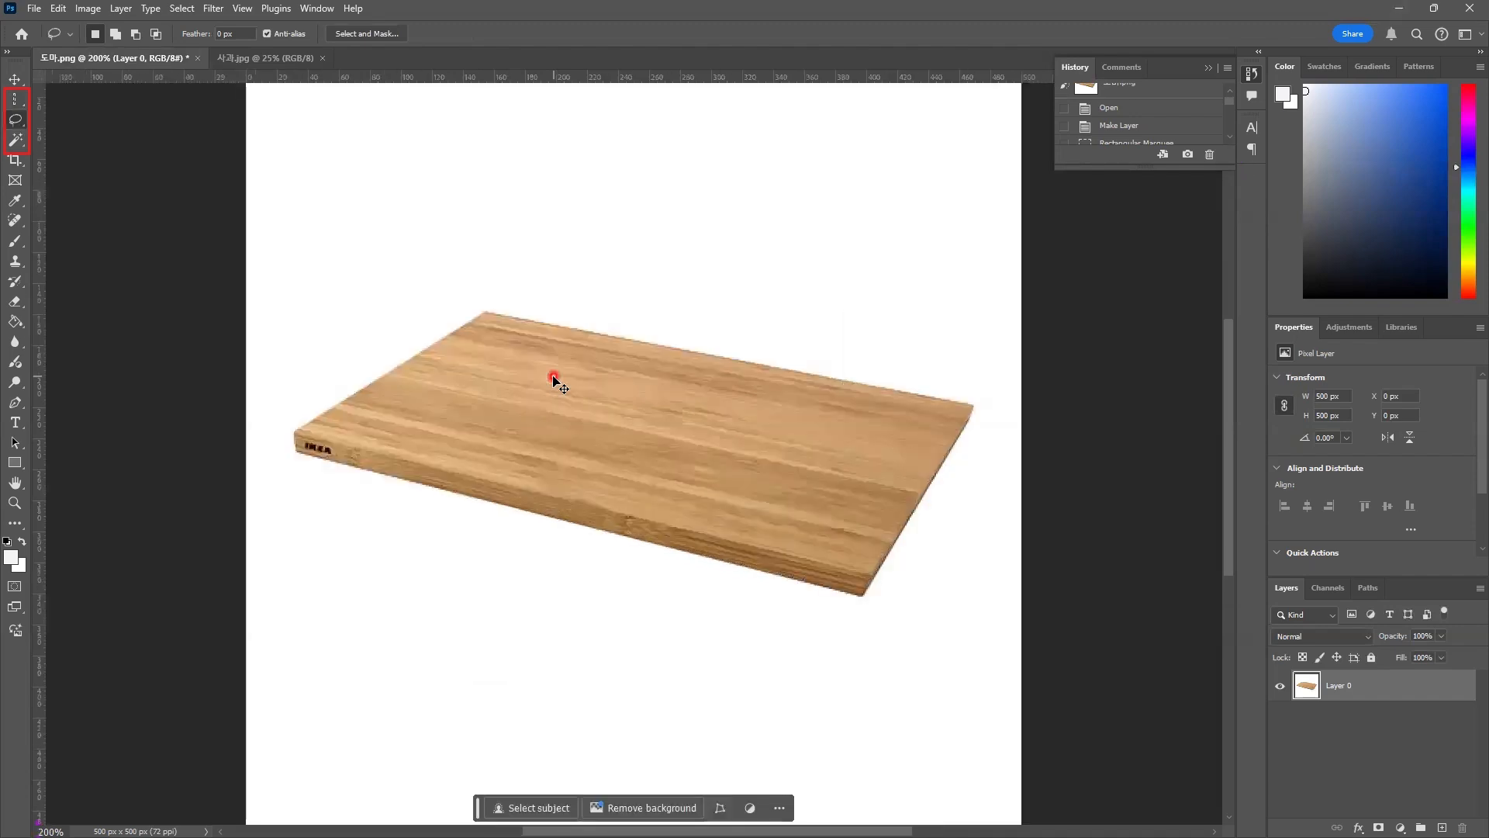
key("ctrl+plus")
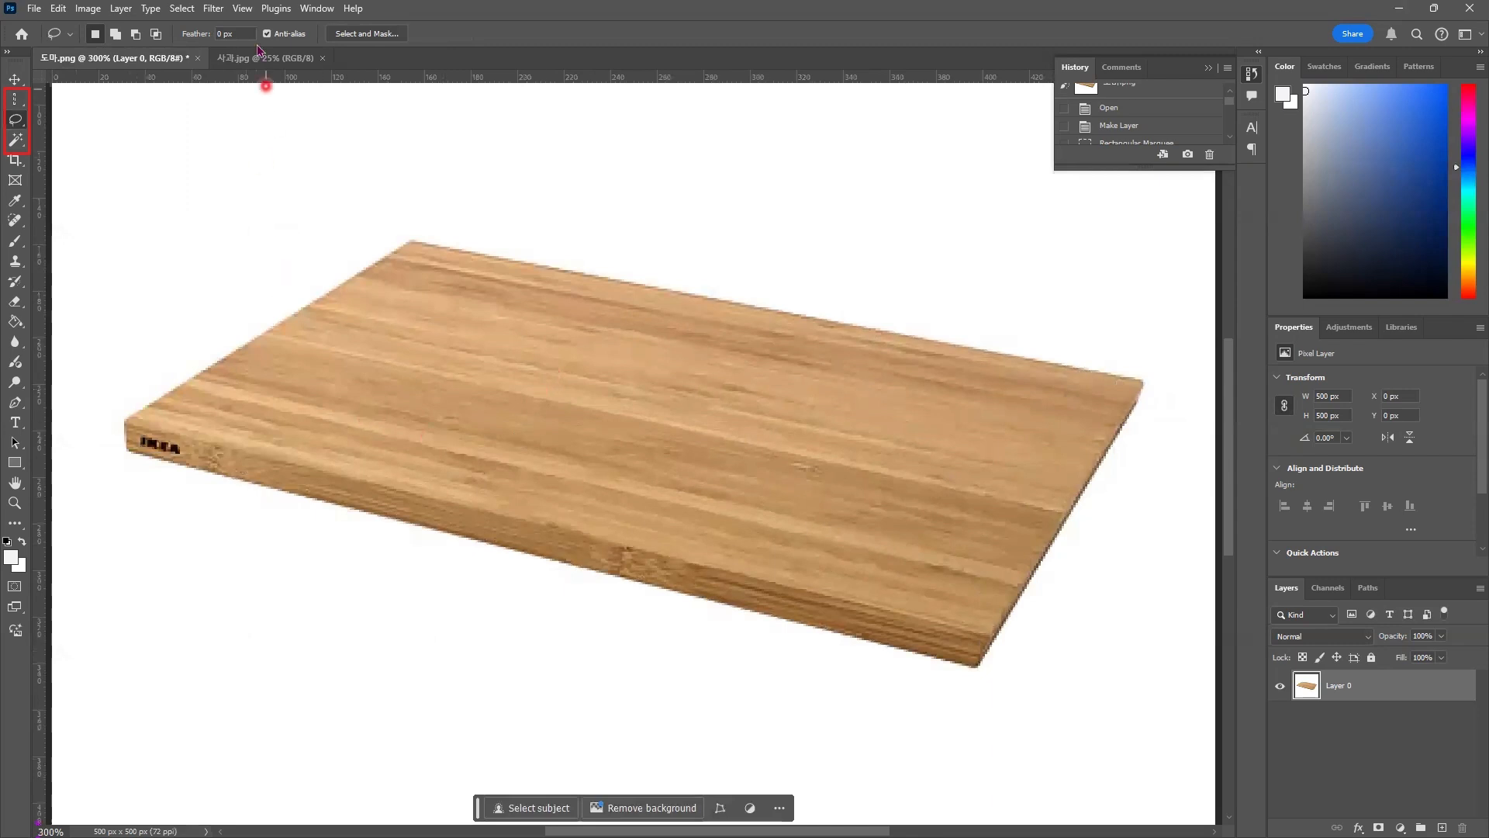
left_click(245, 9)
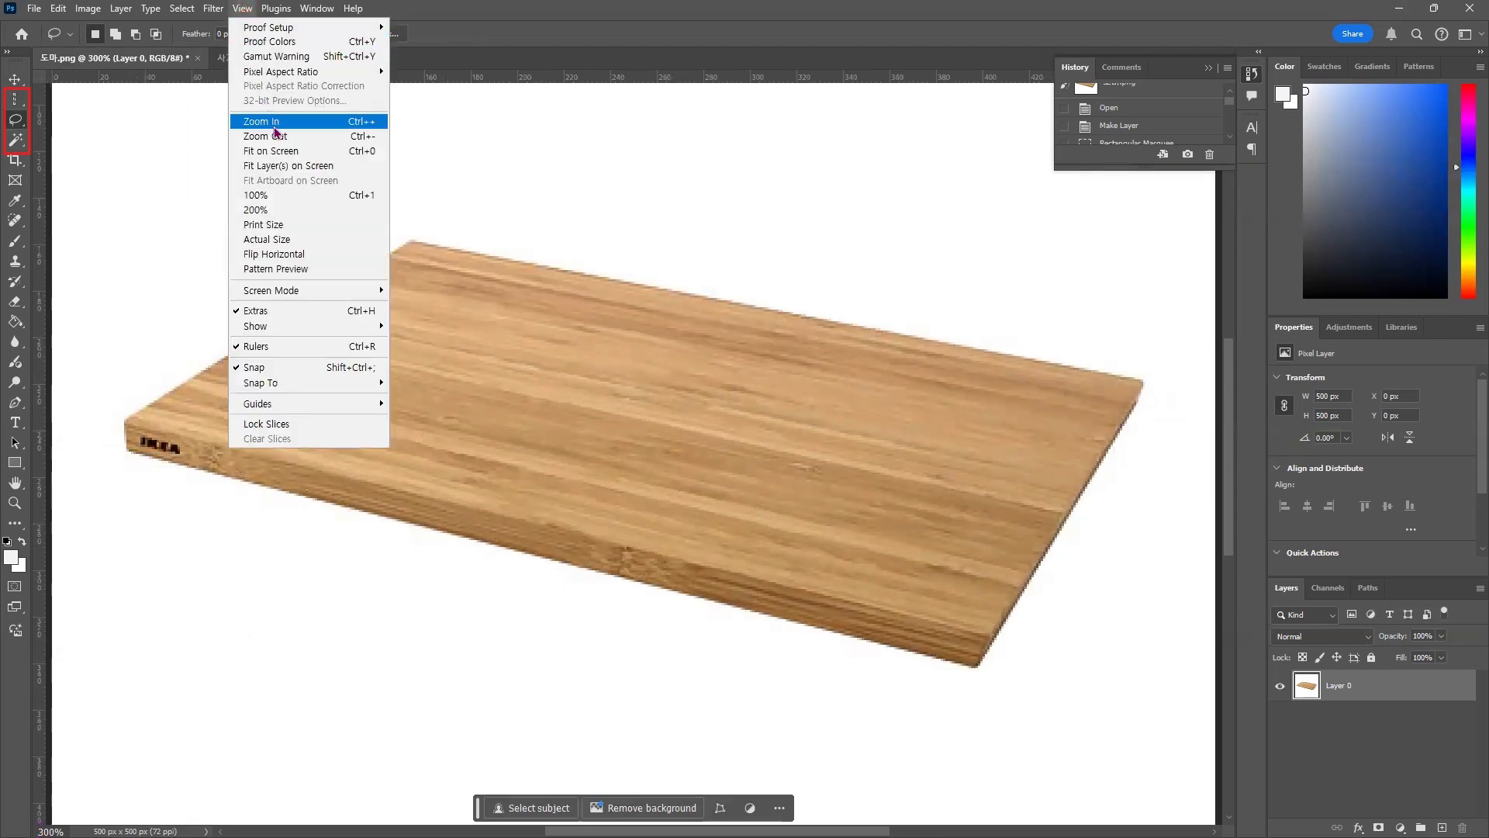
left_click(438, 43)
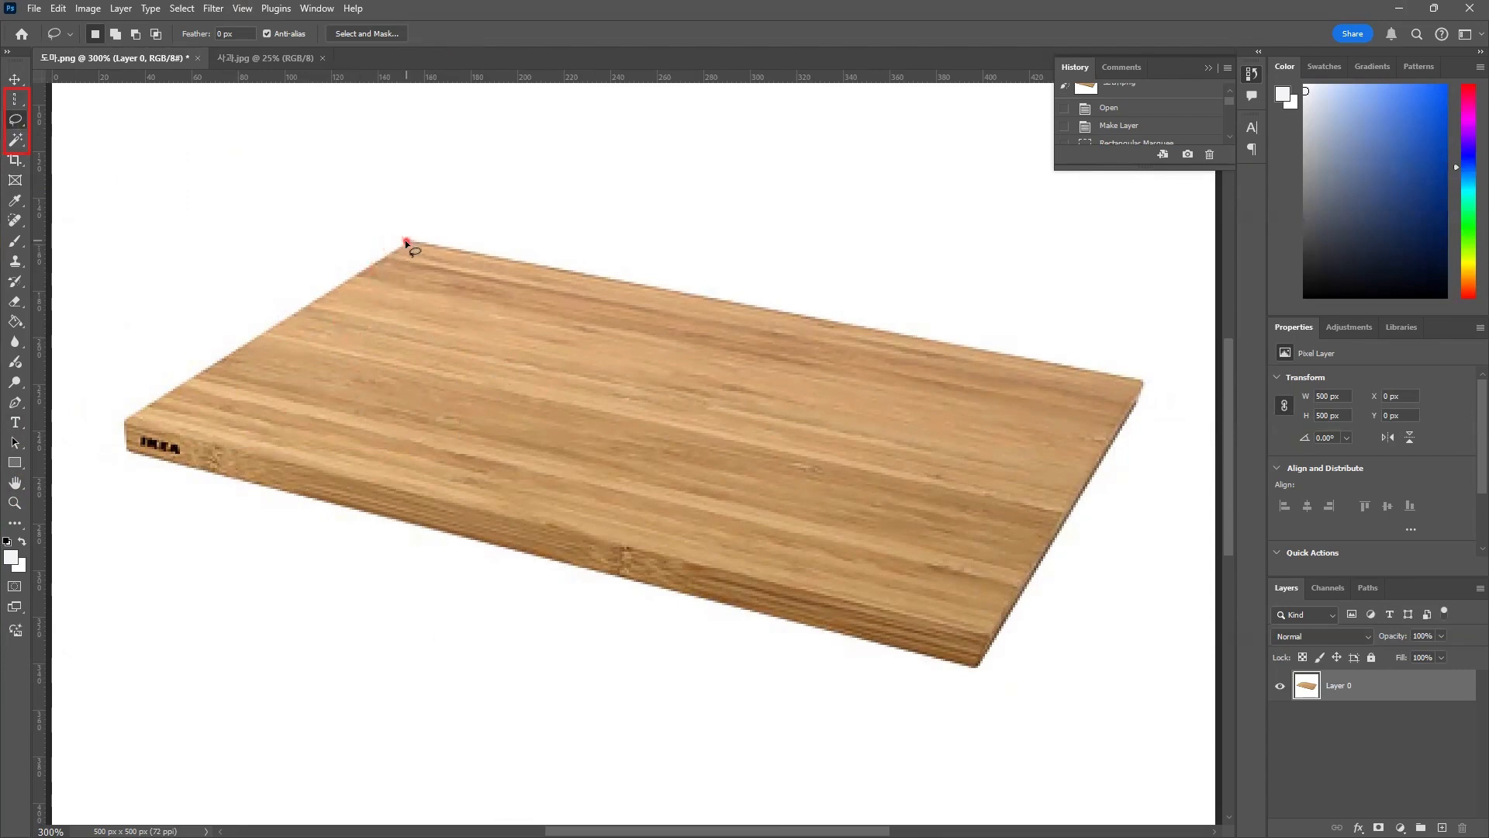
mouse_move(405, 240)
left_mouse_down()
mouse_move(263, 338)
mouse_move(78, 412)
mouse_move(129, 450)
left_mouse_up()
left_click_drag(130, 452, 132, 449)
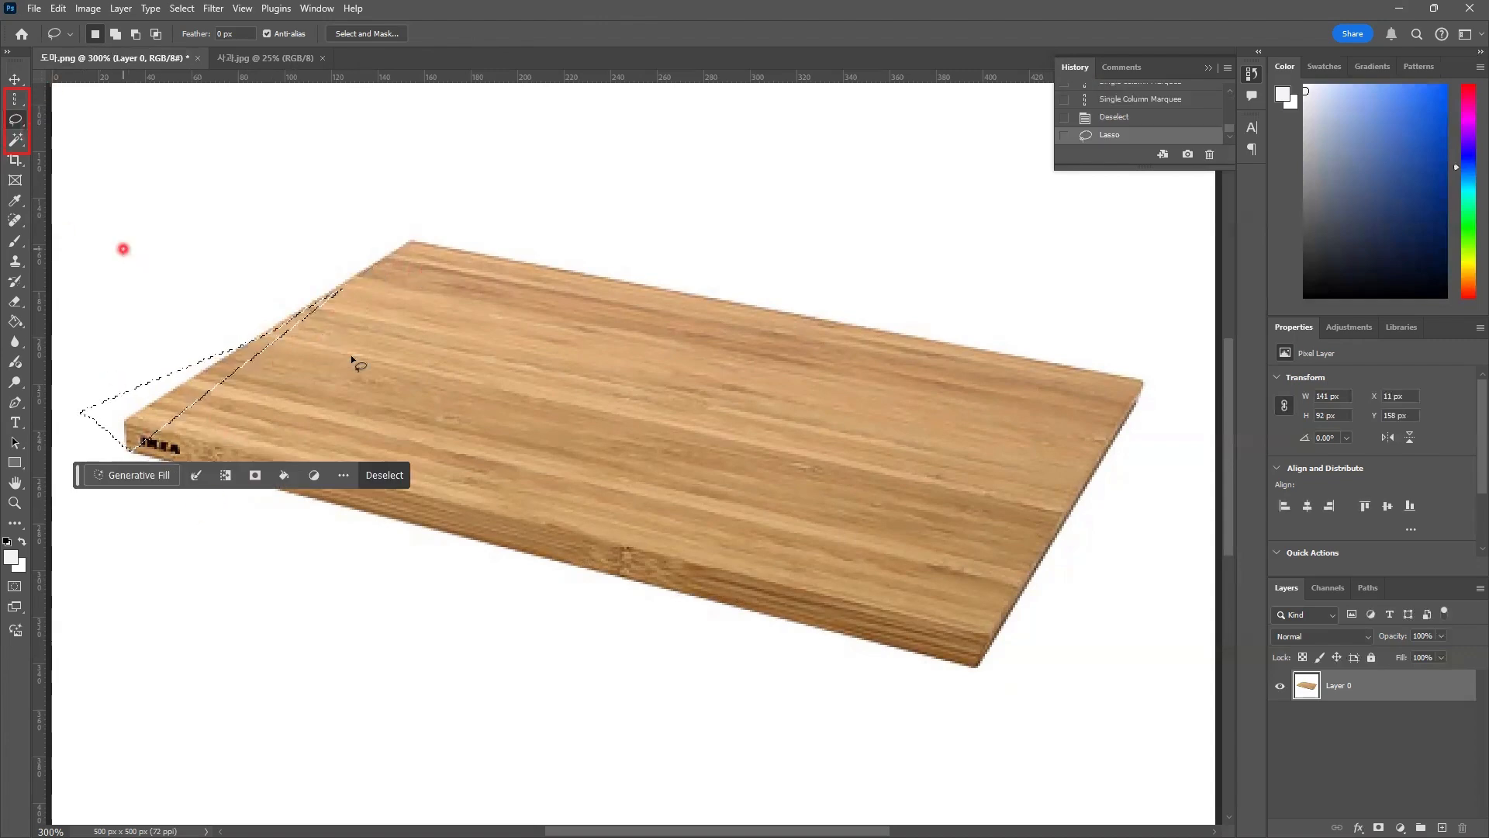
left_click(384, 327)
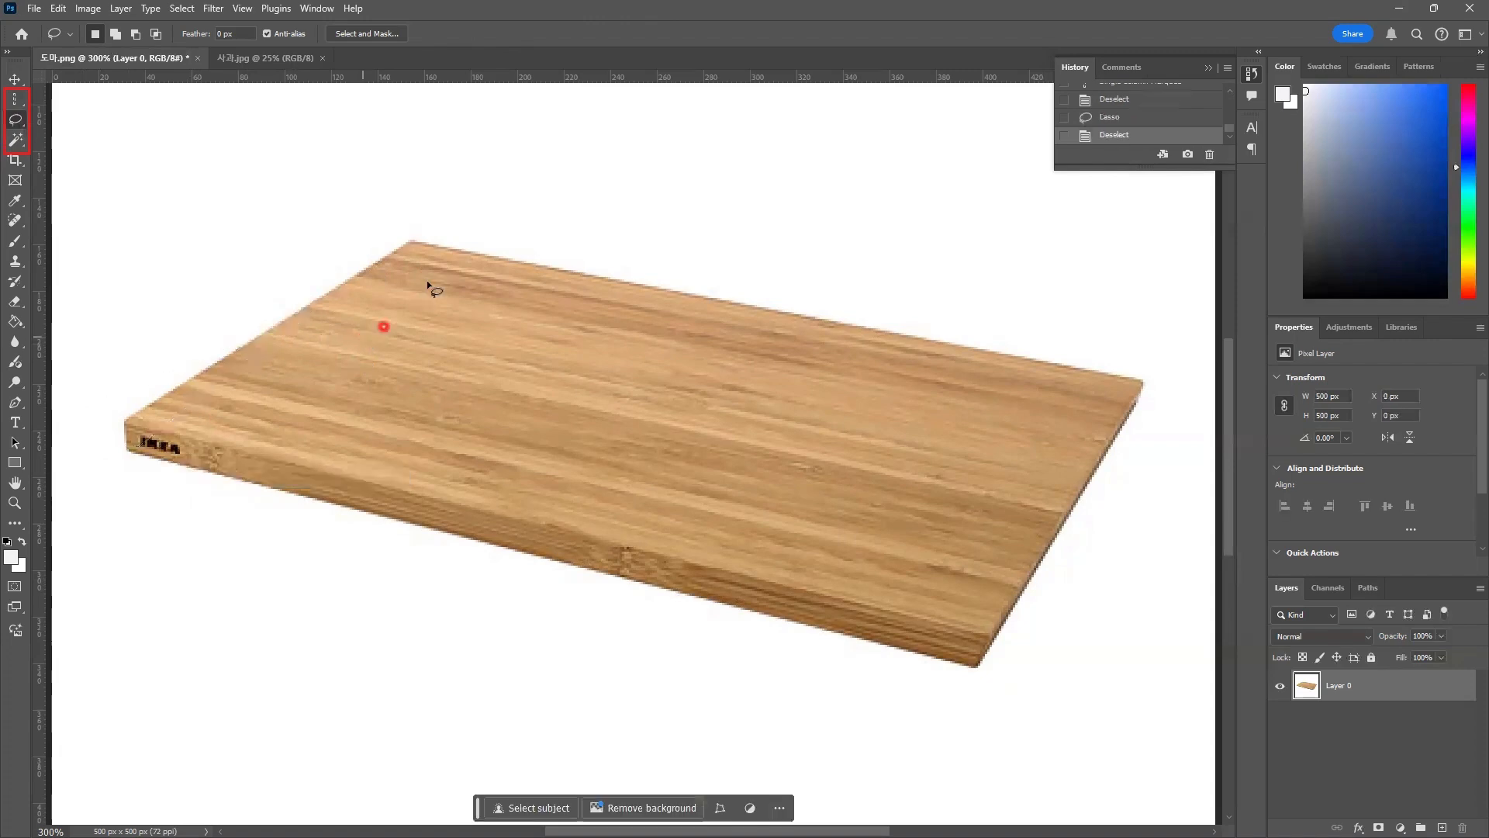
Draw a rounded freehand lasso selection about 69 by 72 px near the cutting board's upper-left corner and deselect it
mouse_move(433, 245)
left_mouse_down()
mouse_move(318, 297)
mouse_move(319, 367)
left_mouse_up()
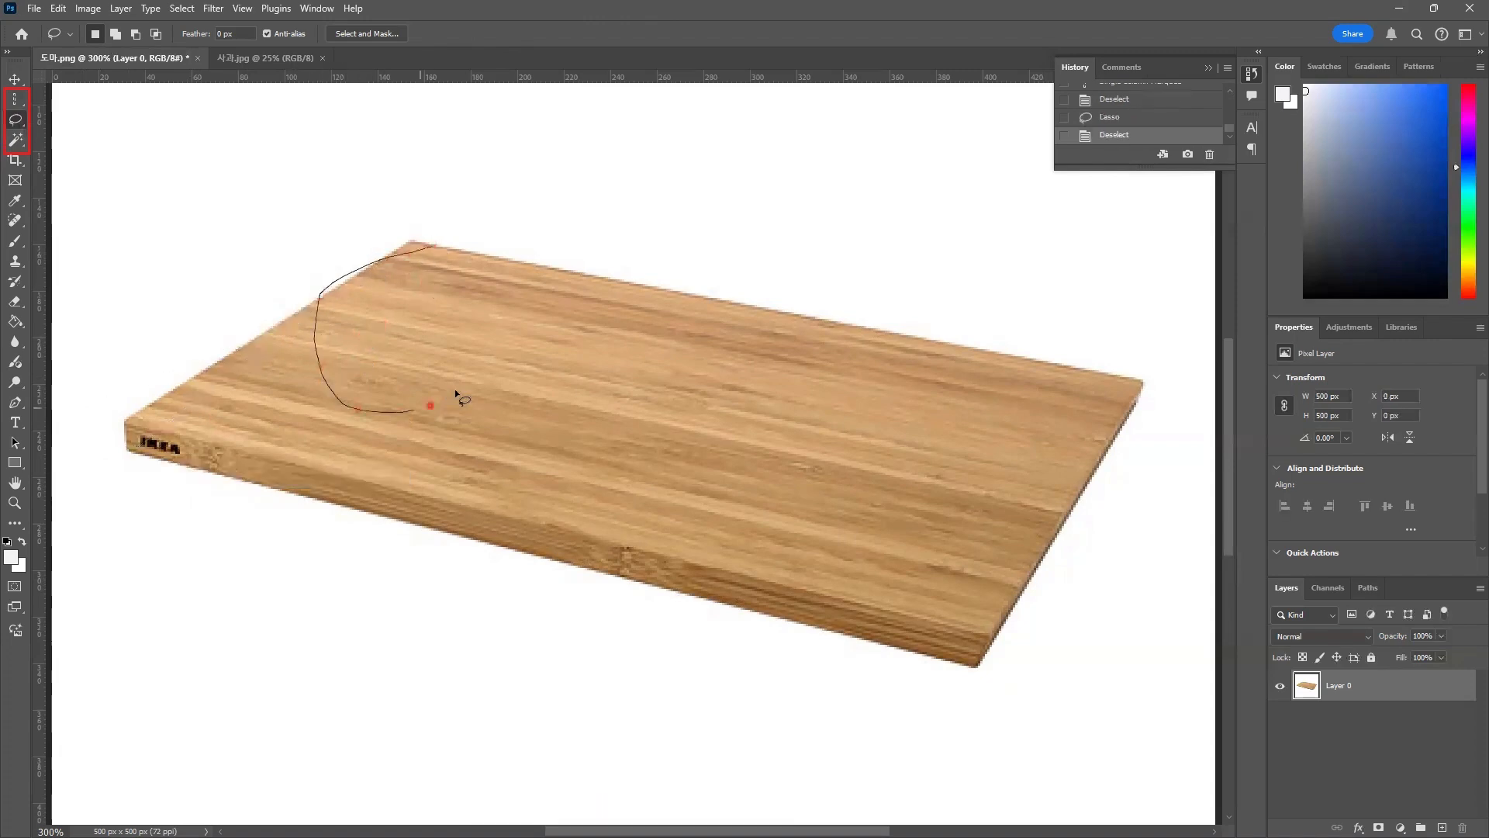
mouse_move(455, 394)
left_mouse_down()
mouse_move(472, 293)
mouse_move(433, 254)
left_mouse_up()
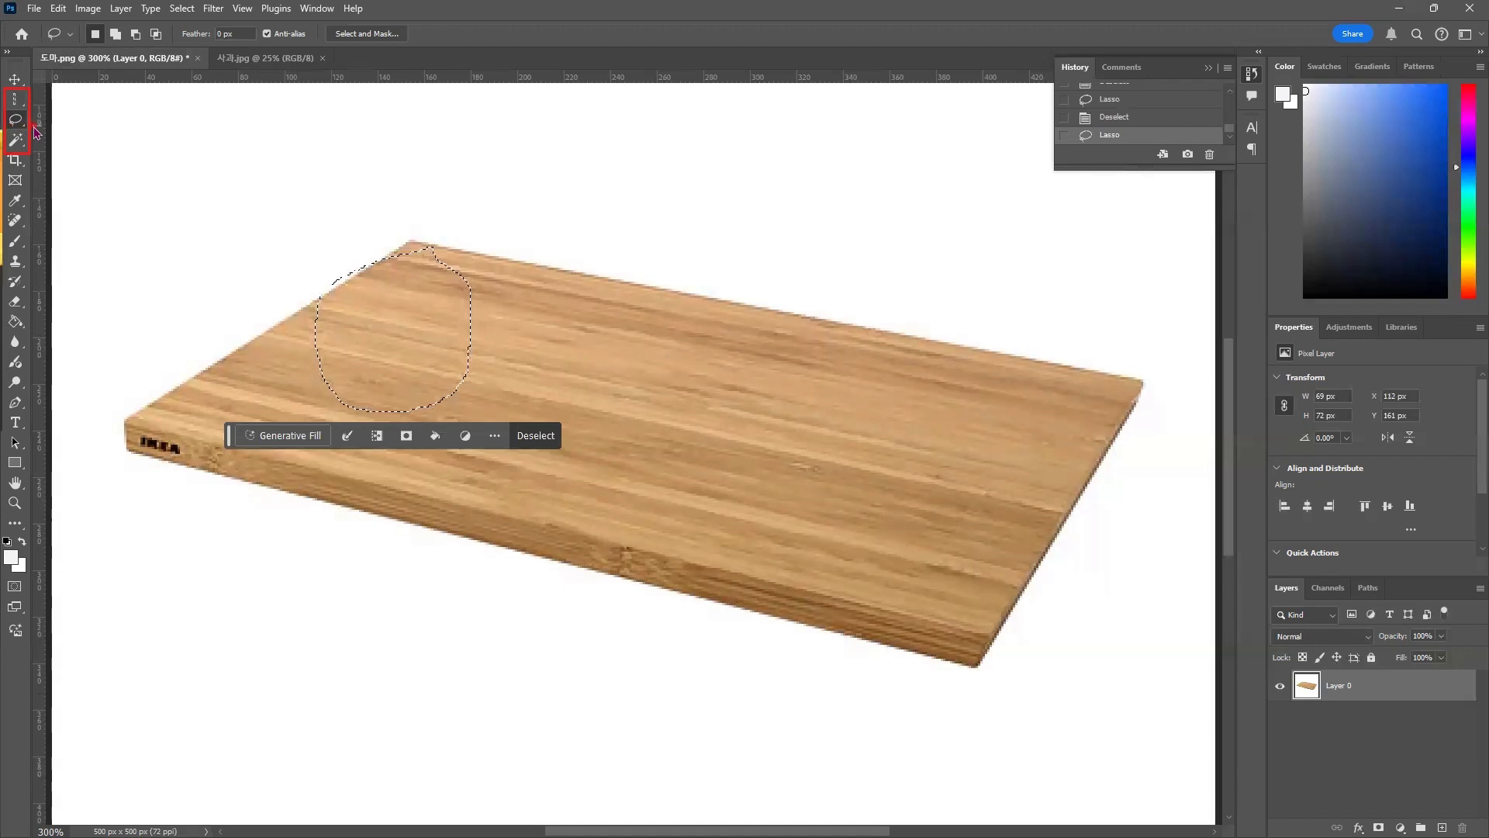
key("ctrl+d")
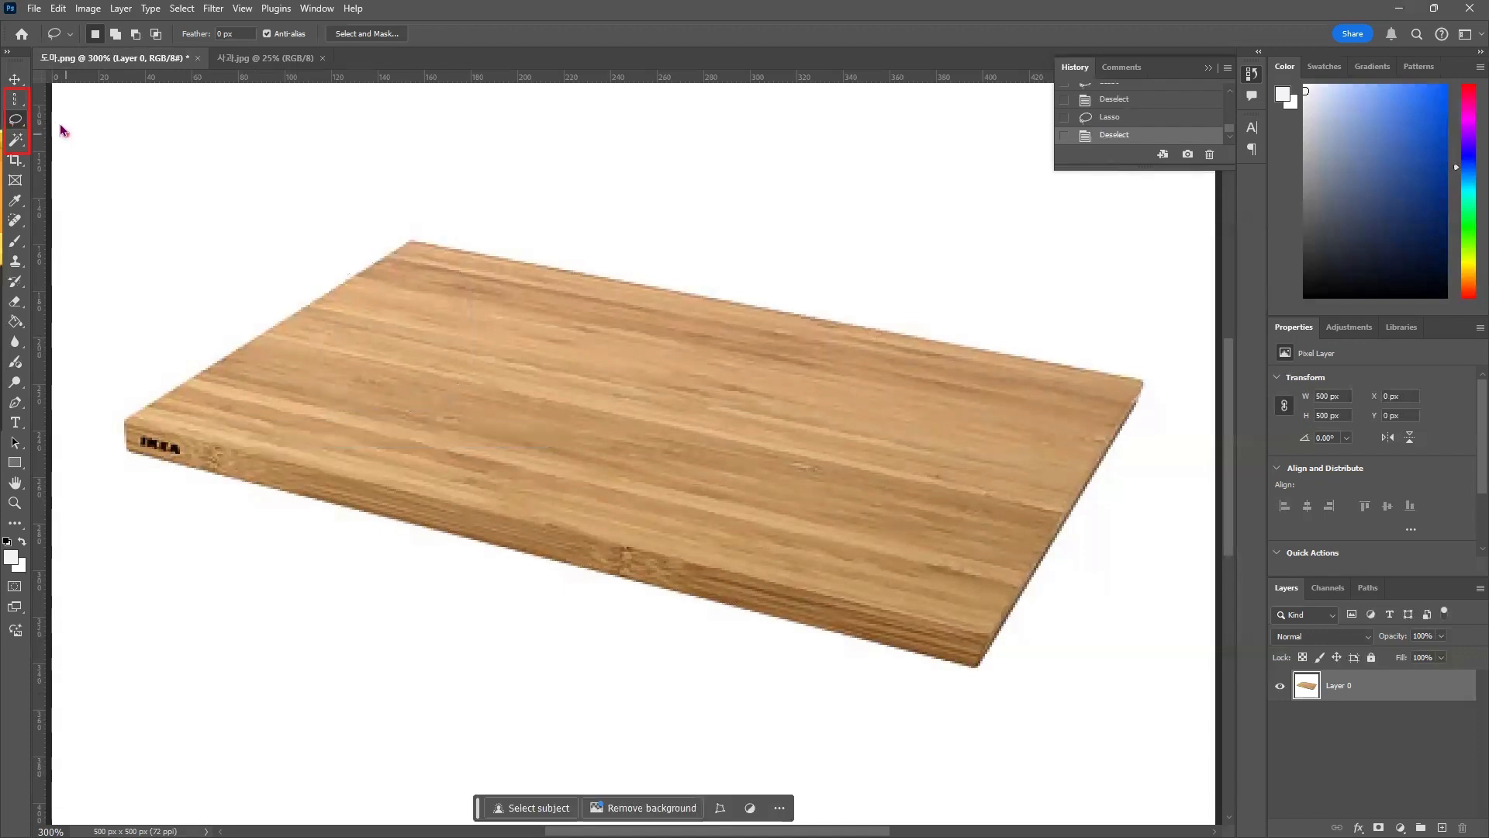
With the Polygonal Lasso tool, outline the whole cutting board corner by corner, about 438 by 185 px, and deselect it
right_click(16, 121)
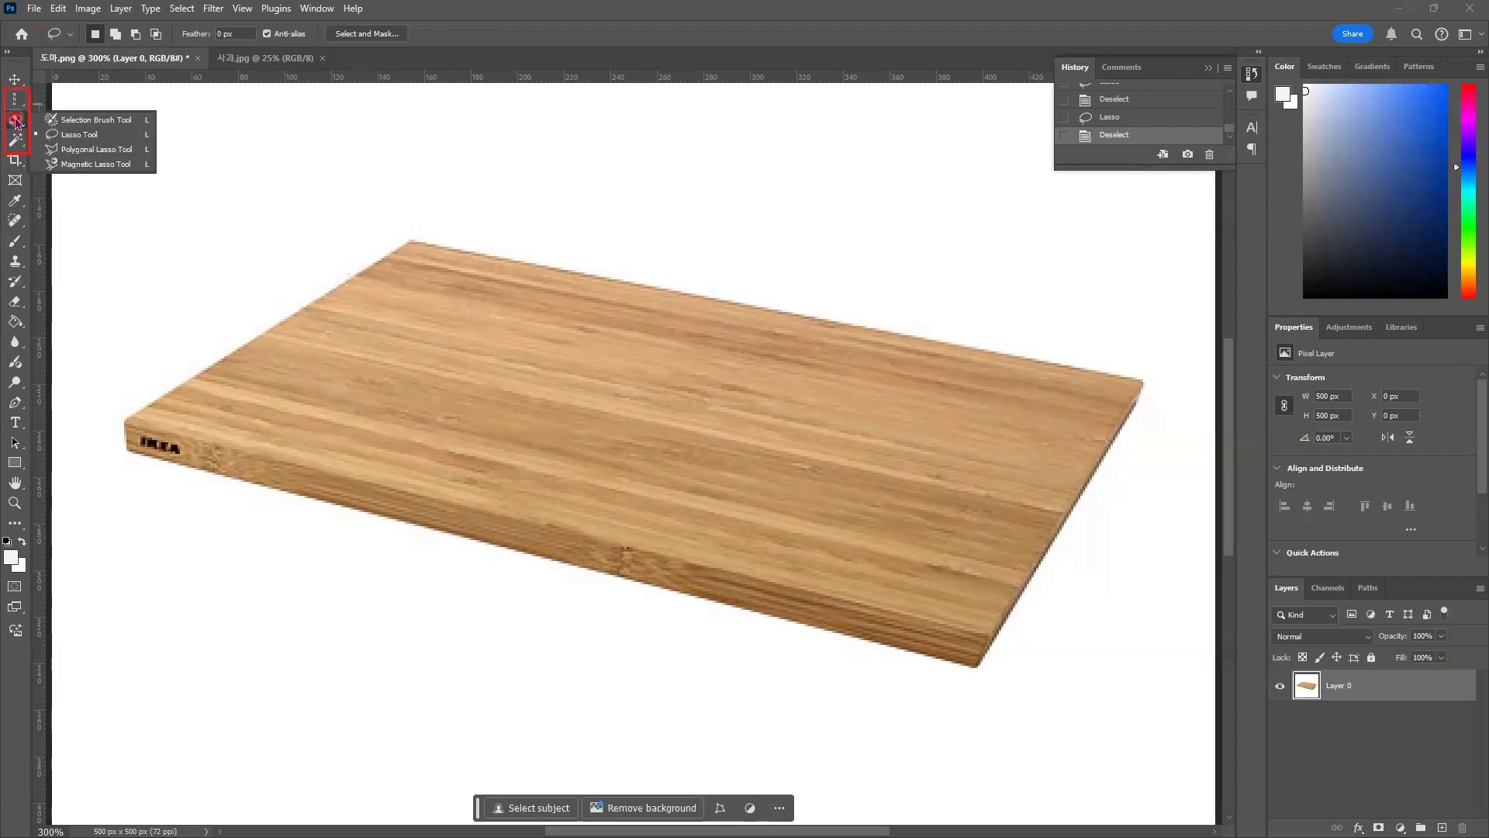
left_click(64, 150)
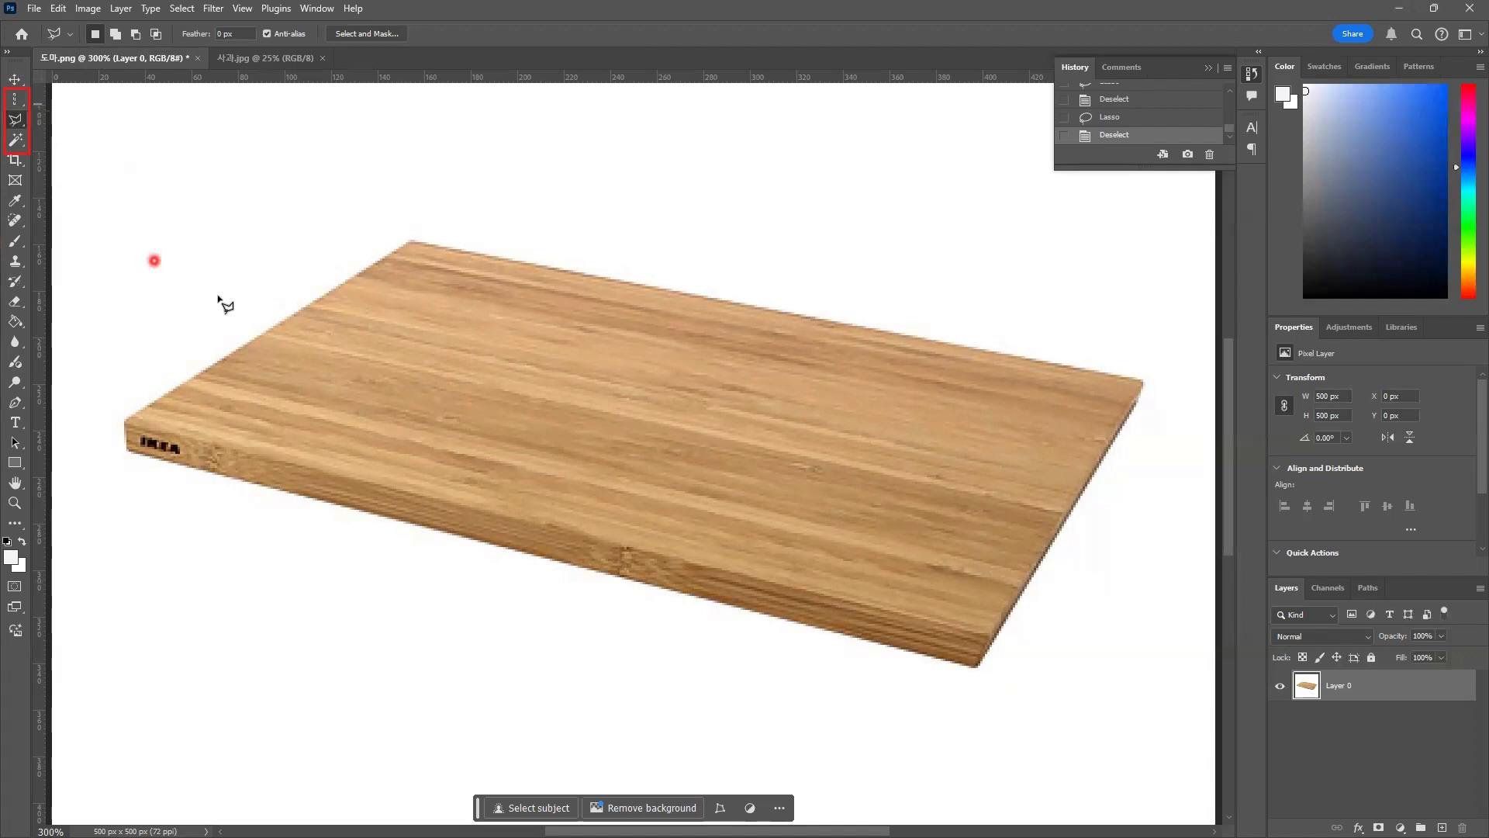
left_click(408, 240)
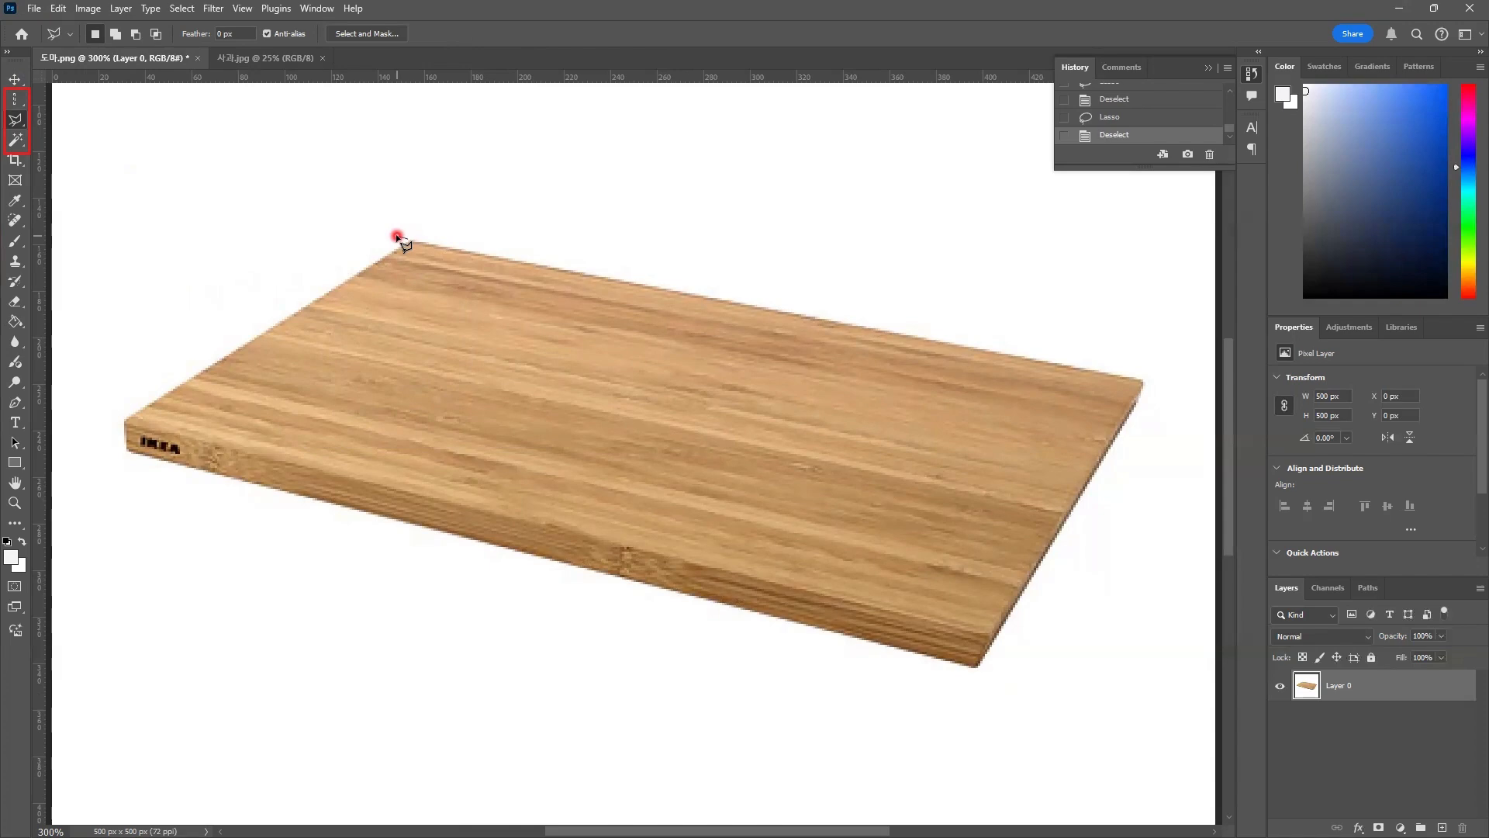
left_click(397, 237)
left_click(125, 419)
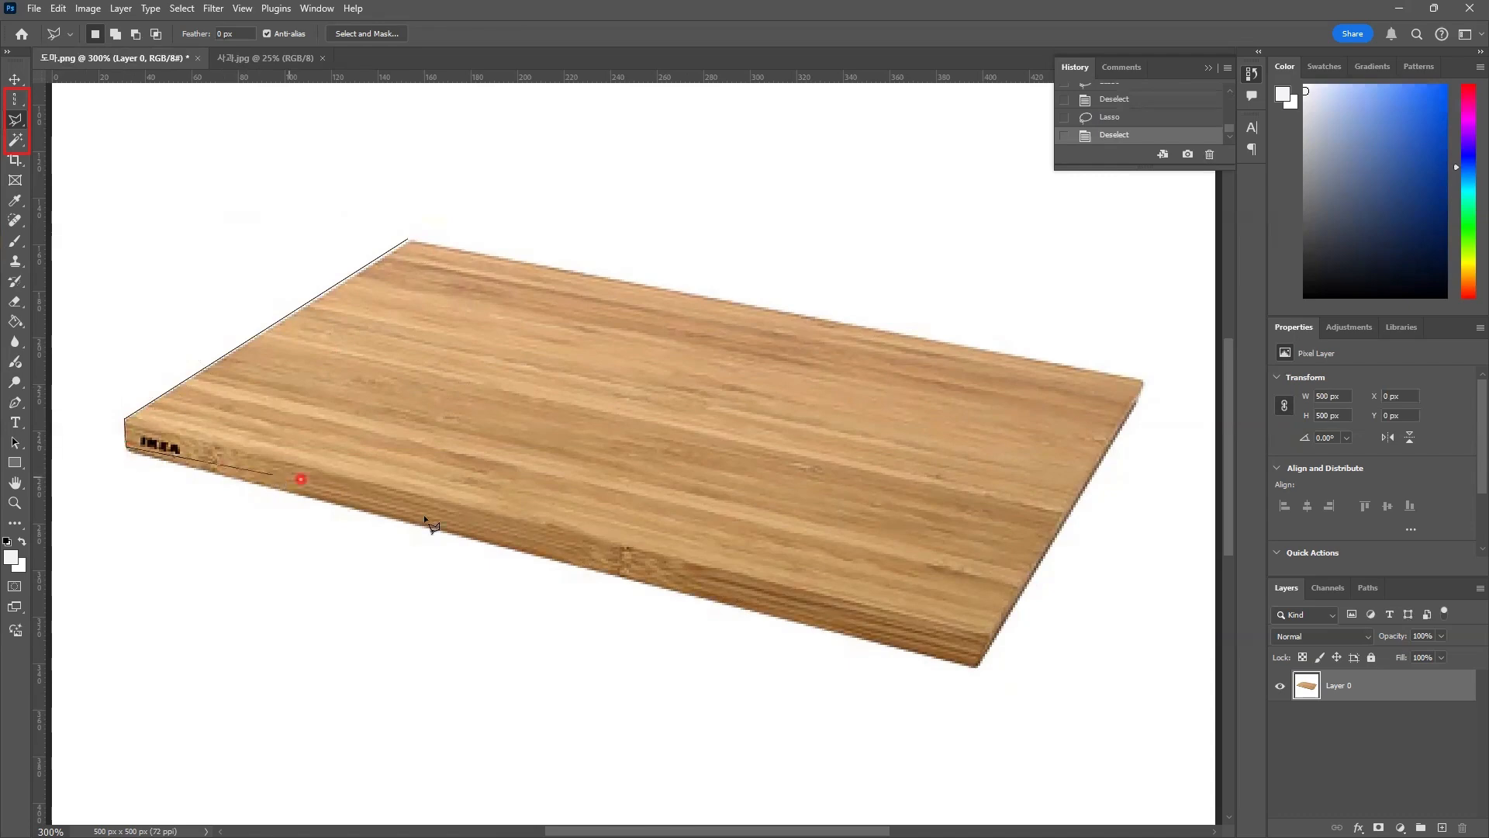
left_click(975, 664)
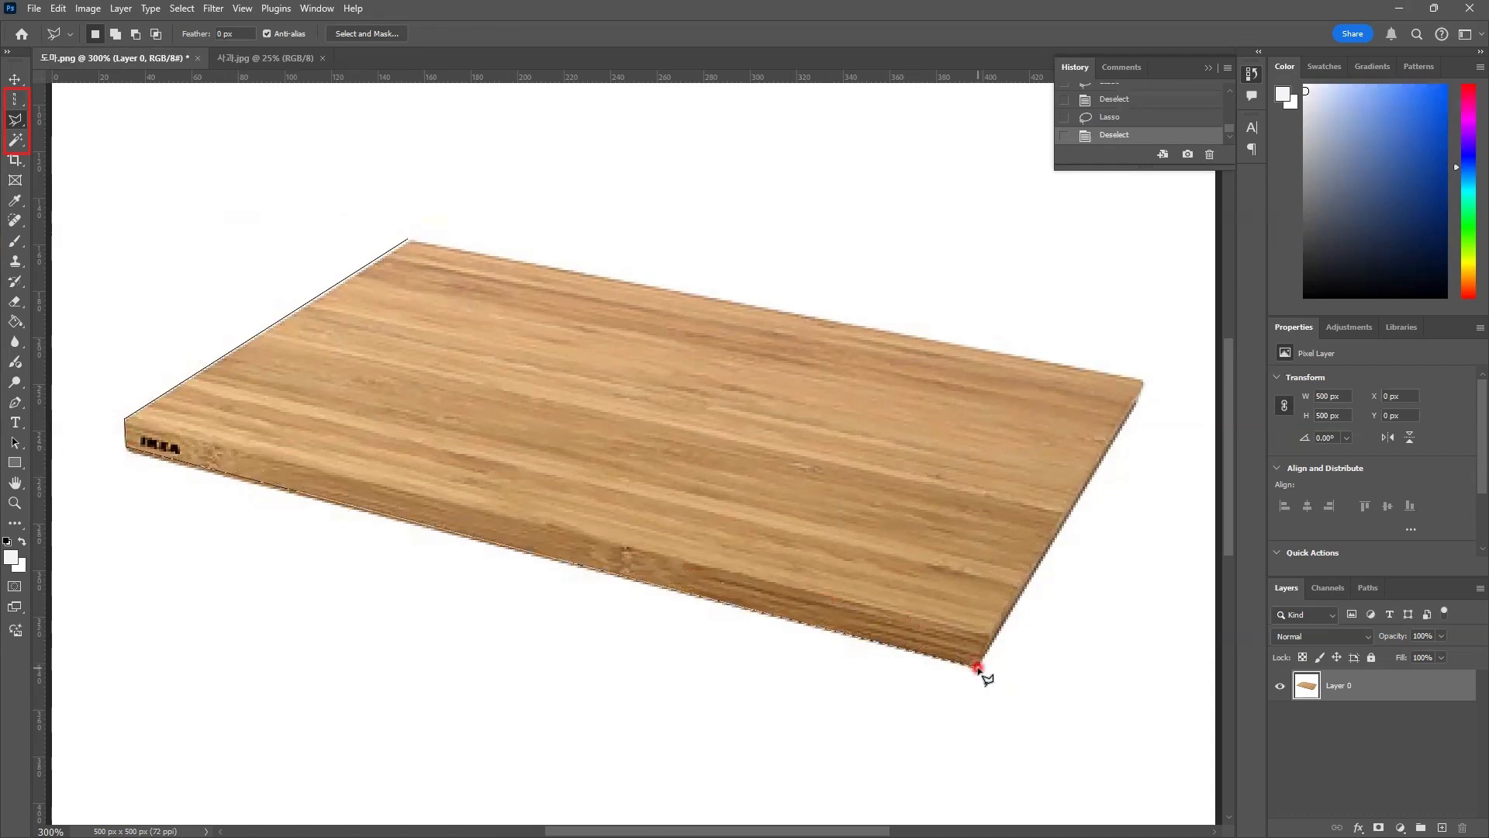
left_click(1133, 402)
left_click(1139, 393)
left_click(1144, 381)
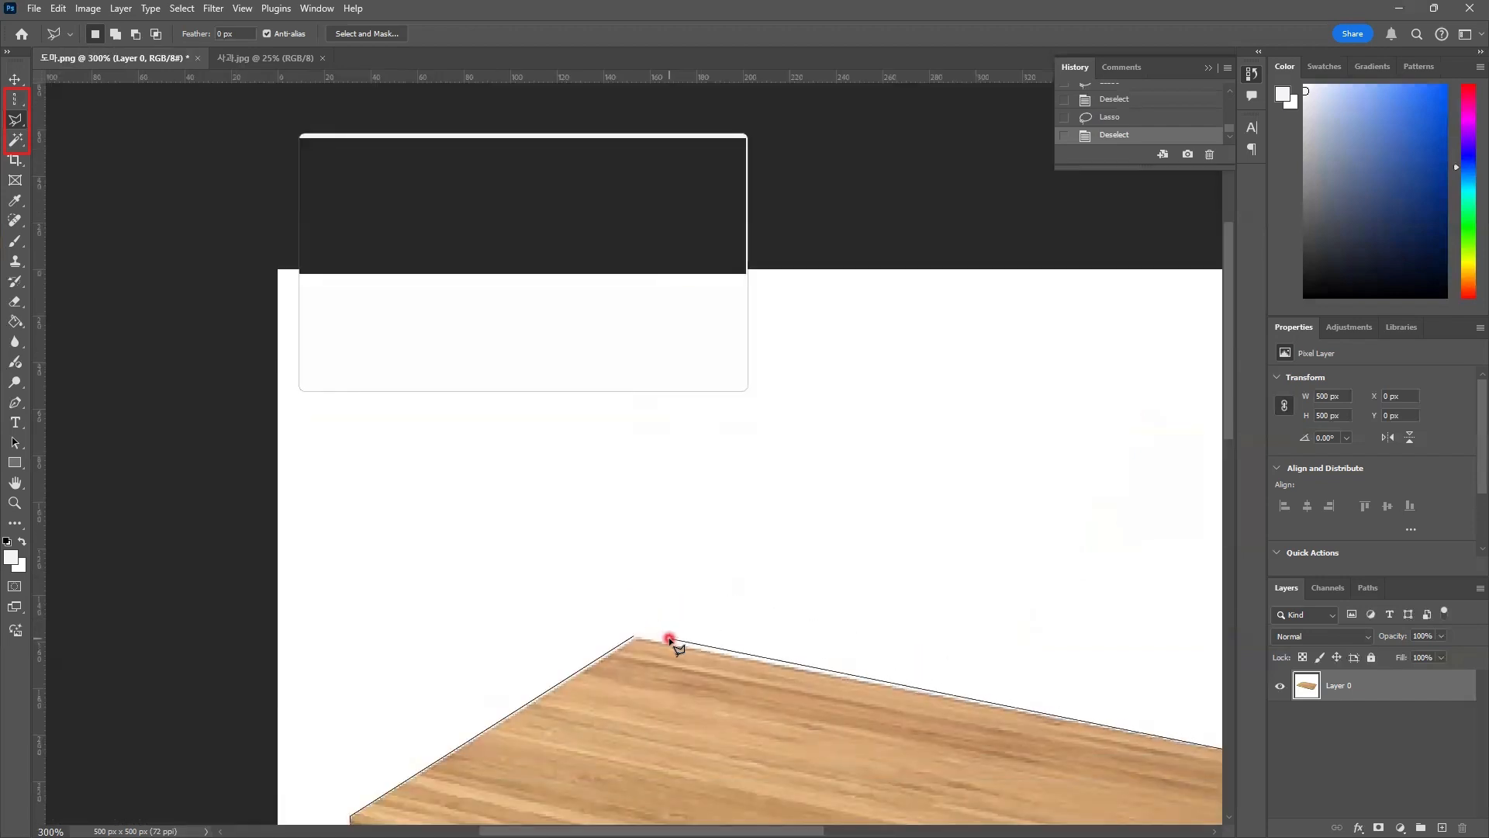
mouse_move(669, 638)
left_mouse_down()
mouse_move(515, 522)
mouse_move(456, 402)
mouse_move(522, 263)
left_mouse_up()
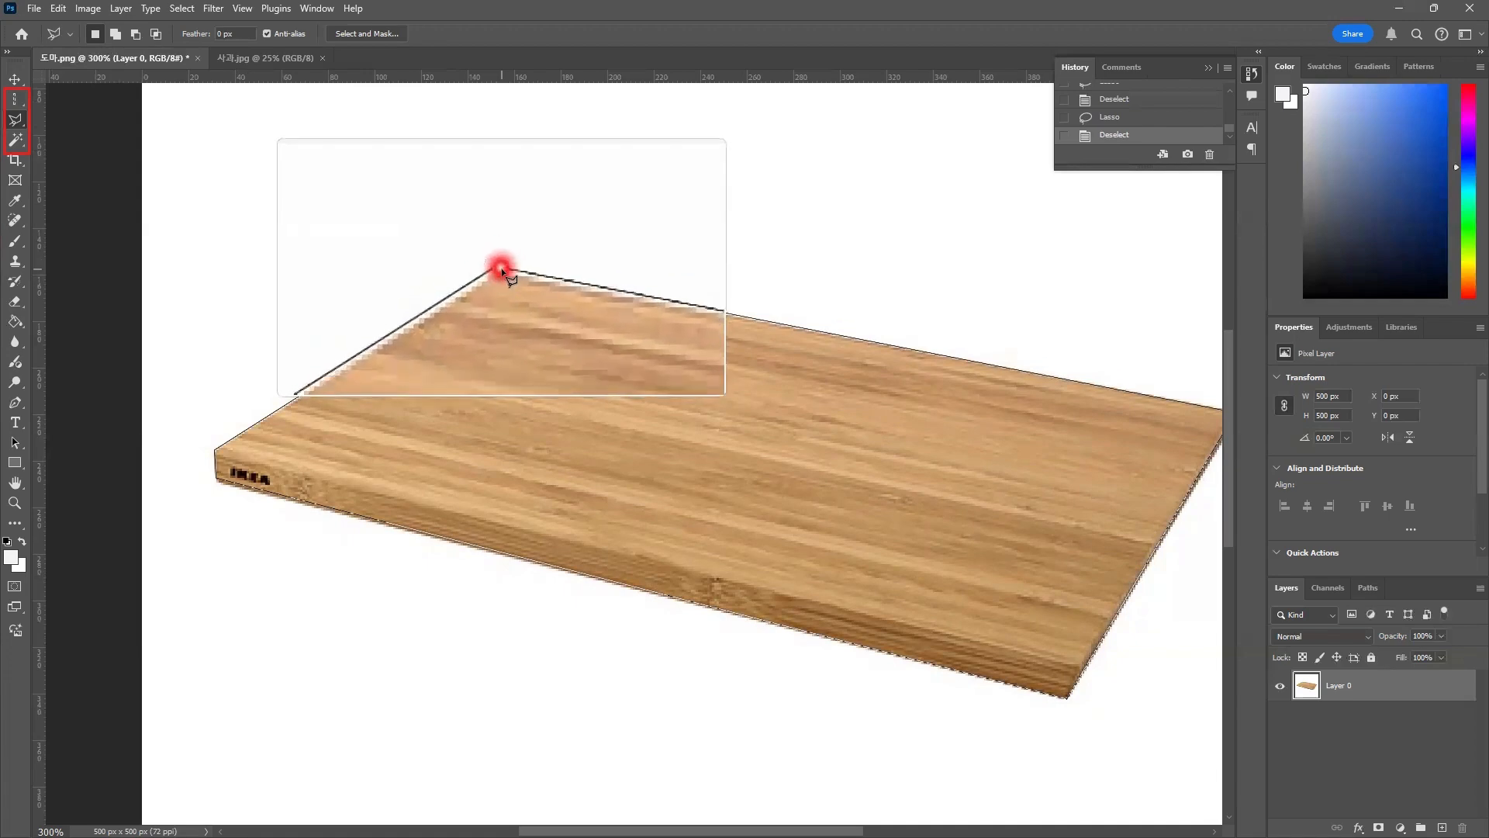
left_click(501, 269)
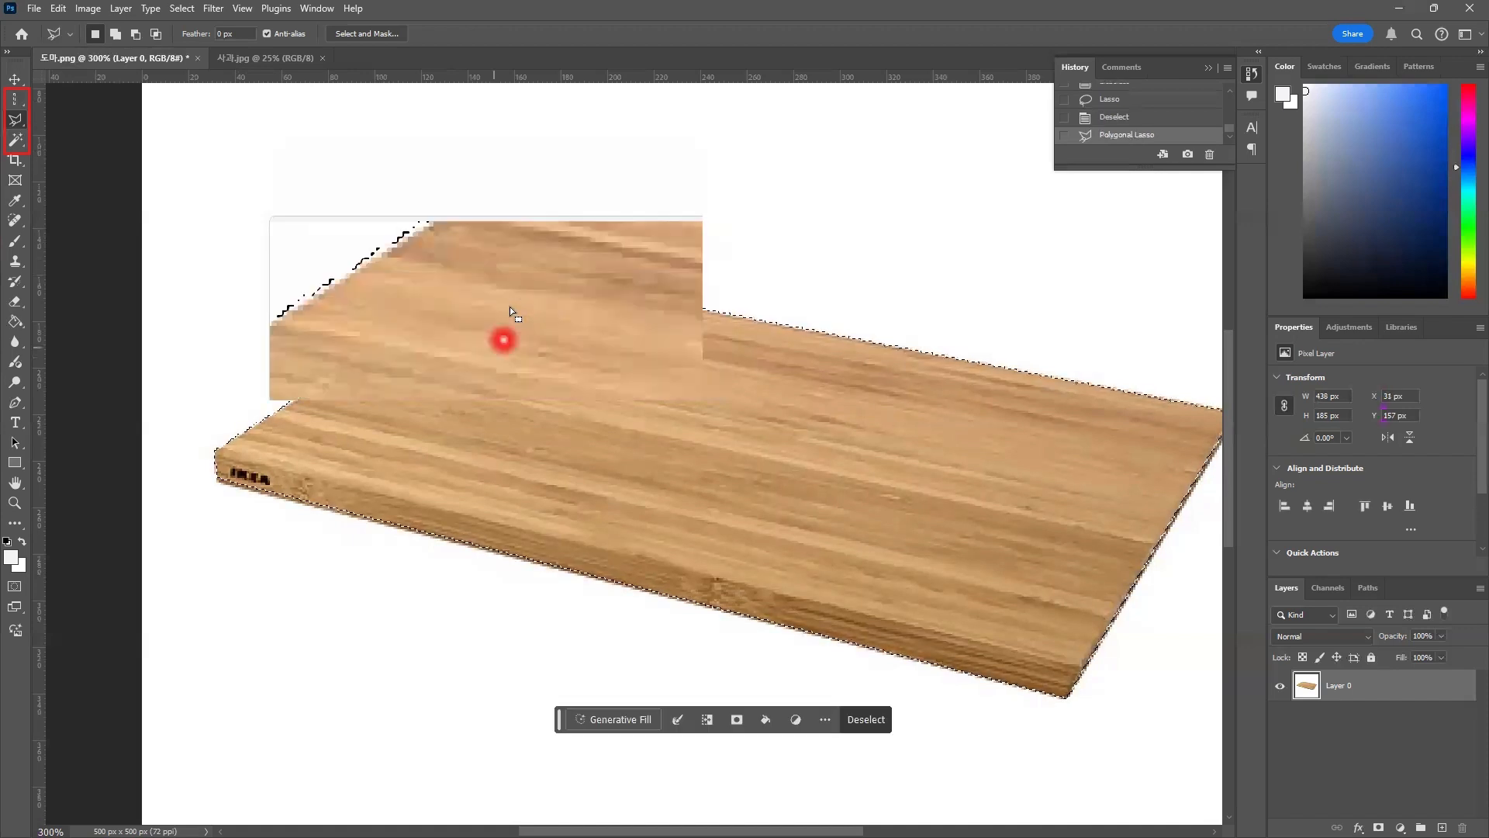
scroll(535, 302, "down", 1)
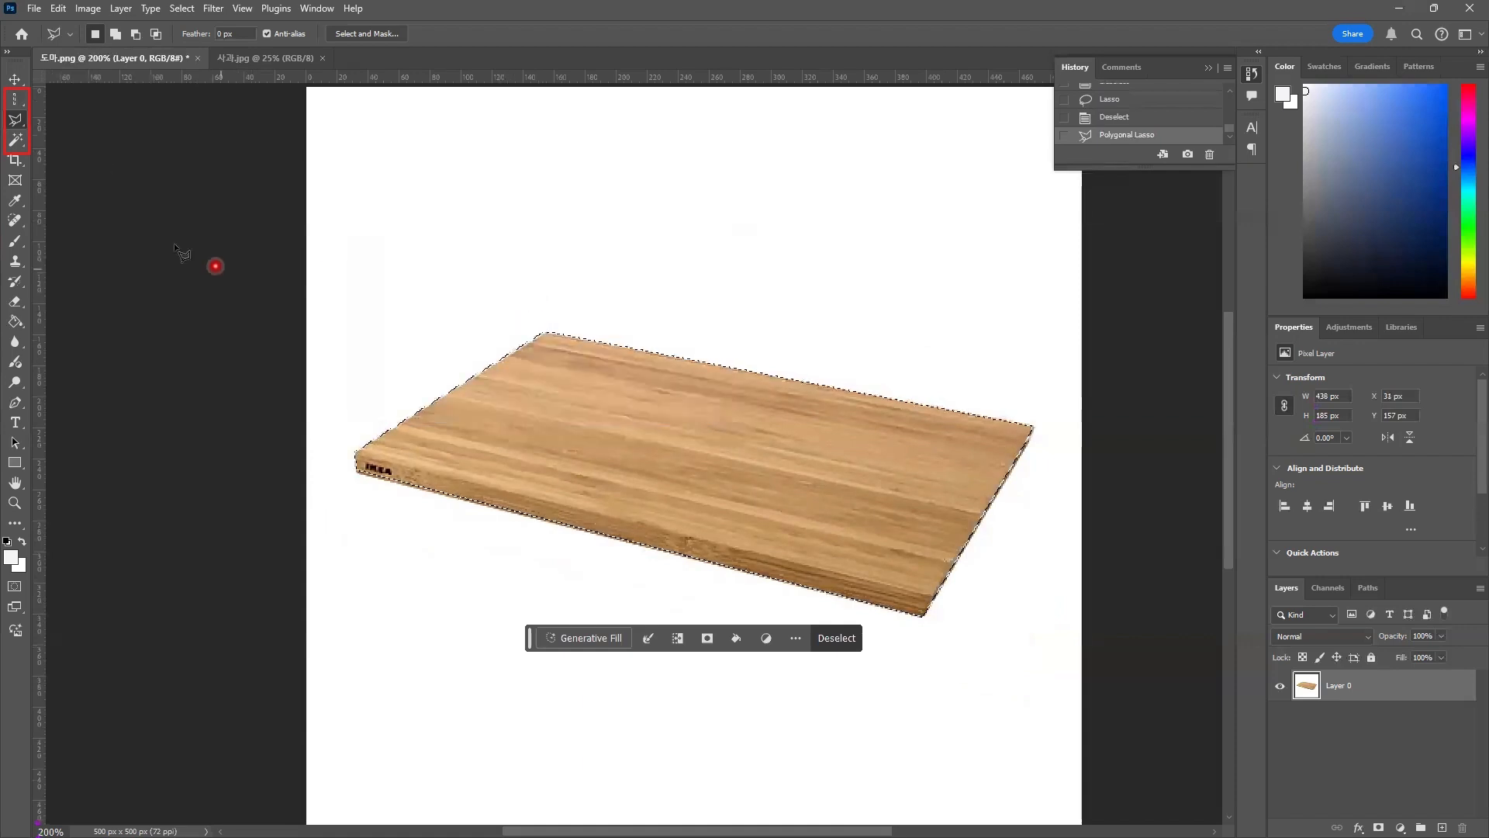
left_click(370, 314)
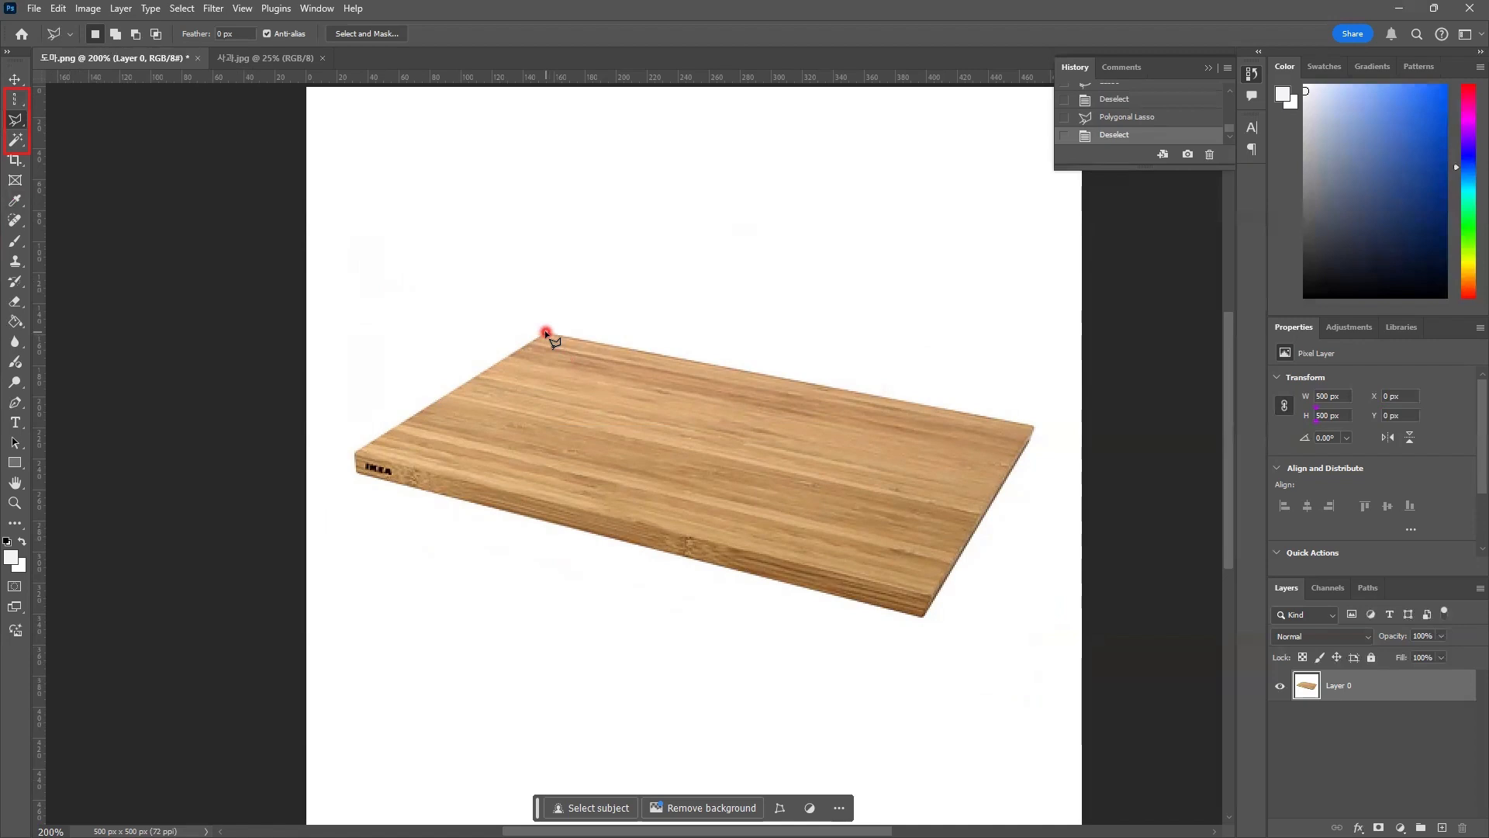
key("super+plus")
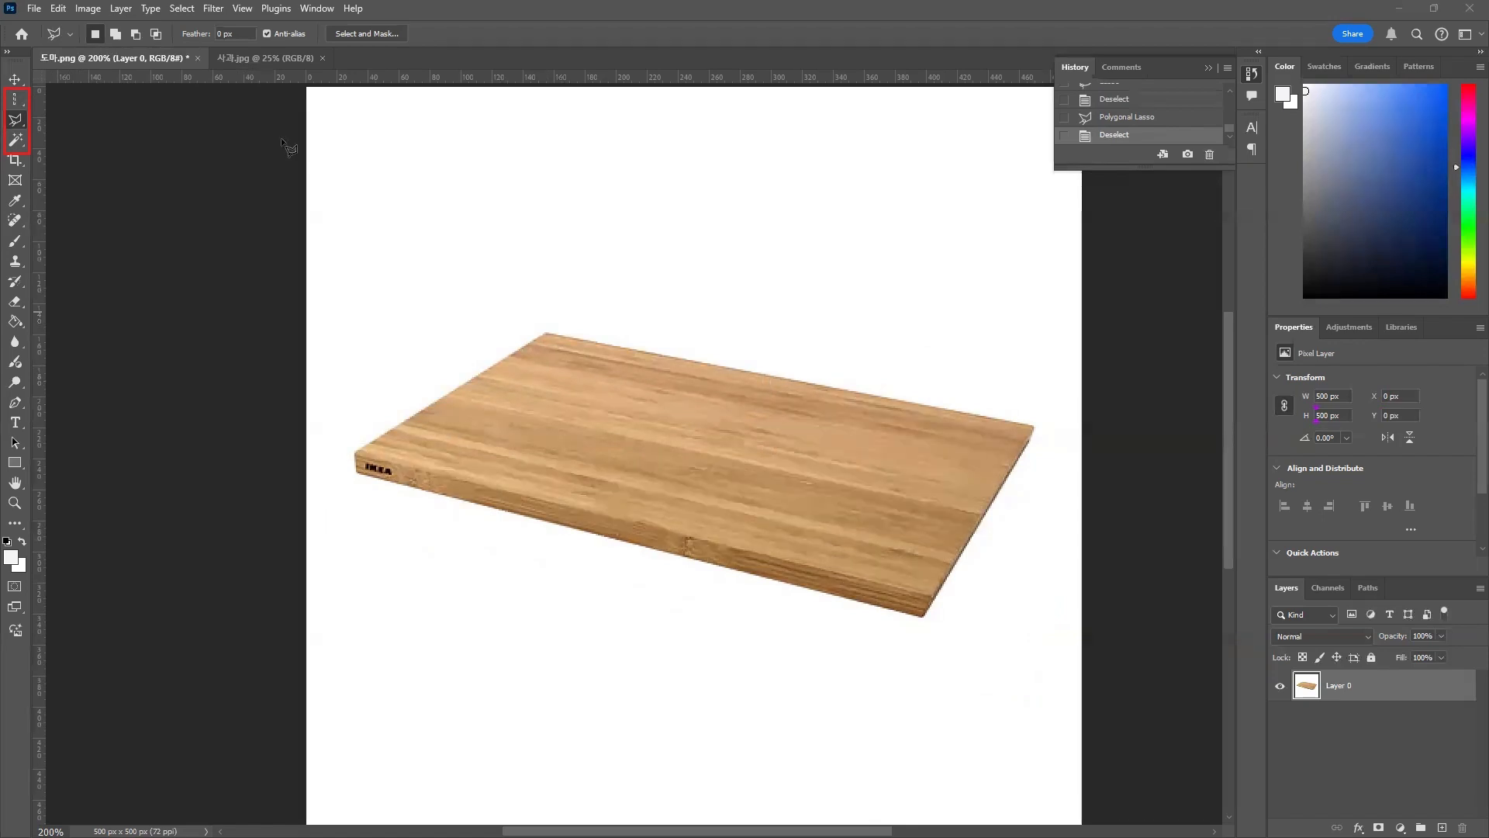
left_click(542, 334)
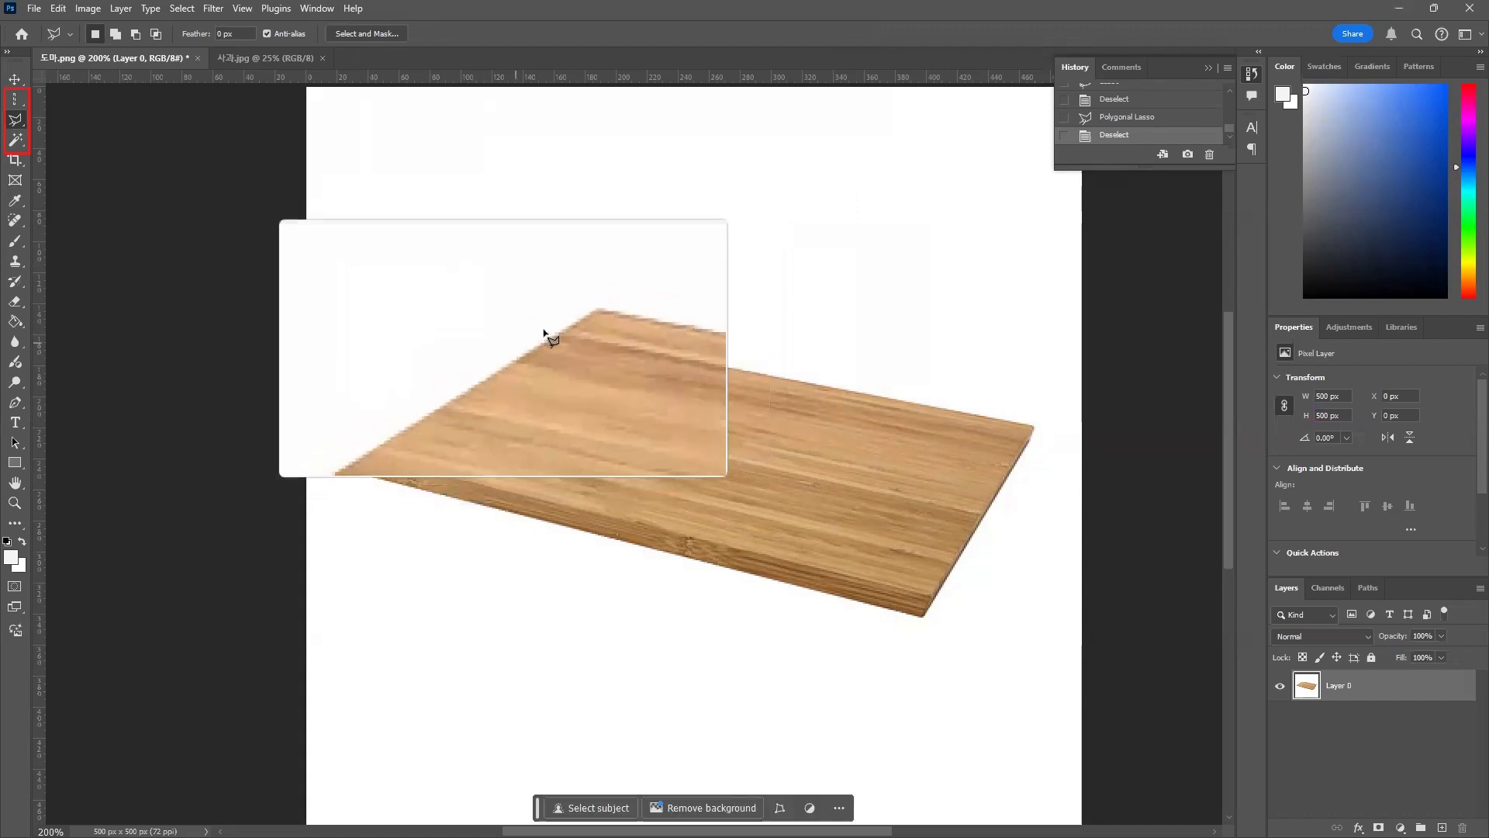
left_click(548, 332)
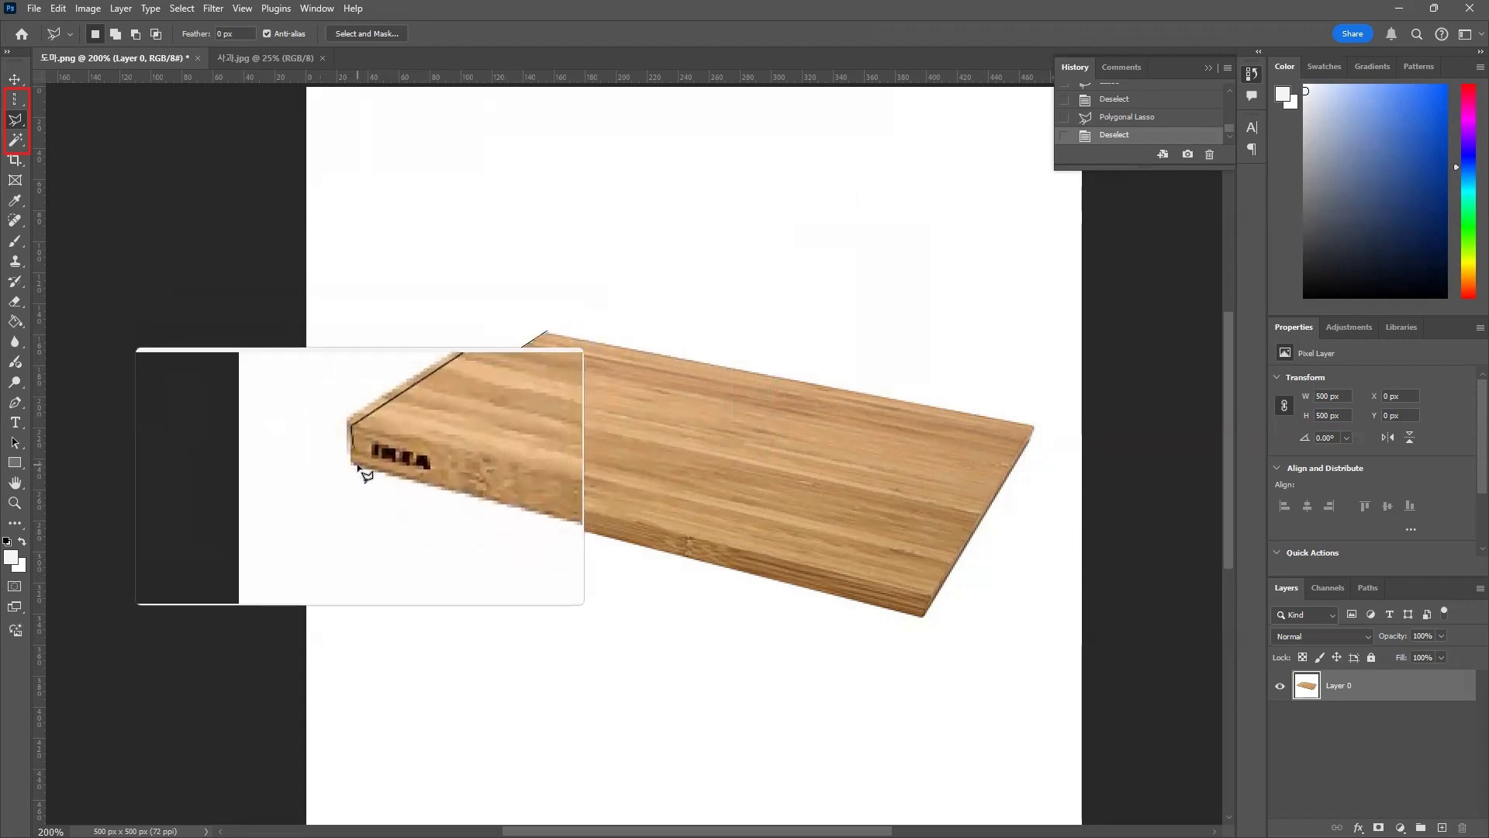
left_click(358, 465)
left_click(929, 617)
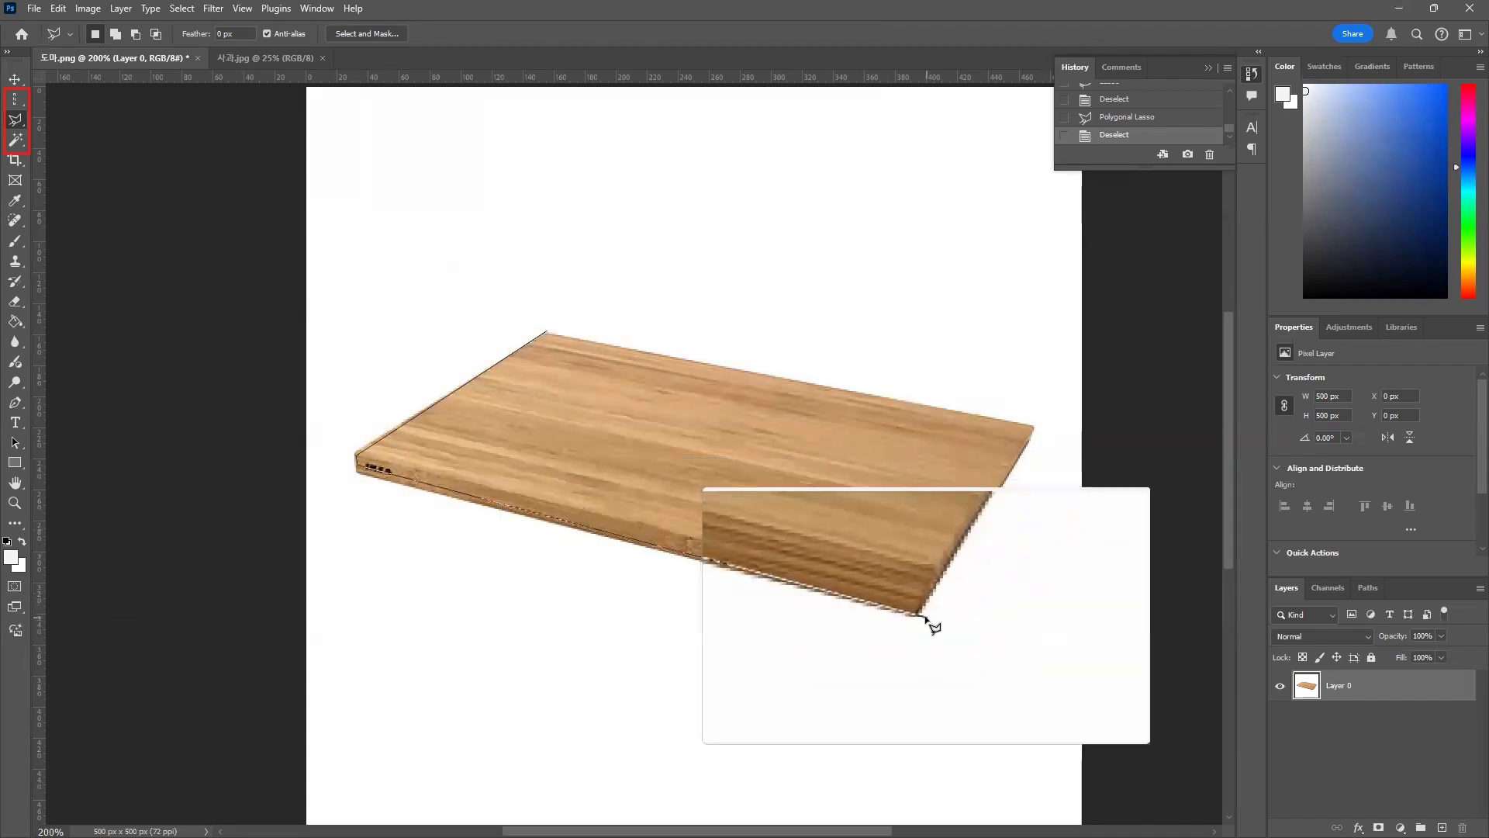
left_click(1024, 425)
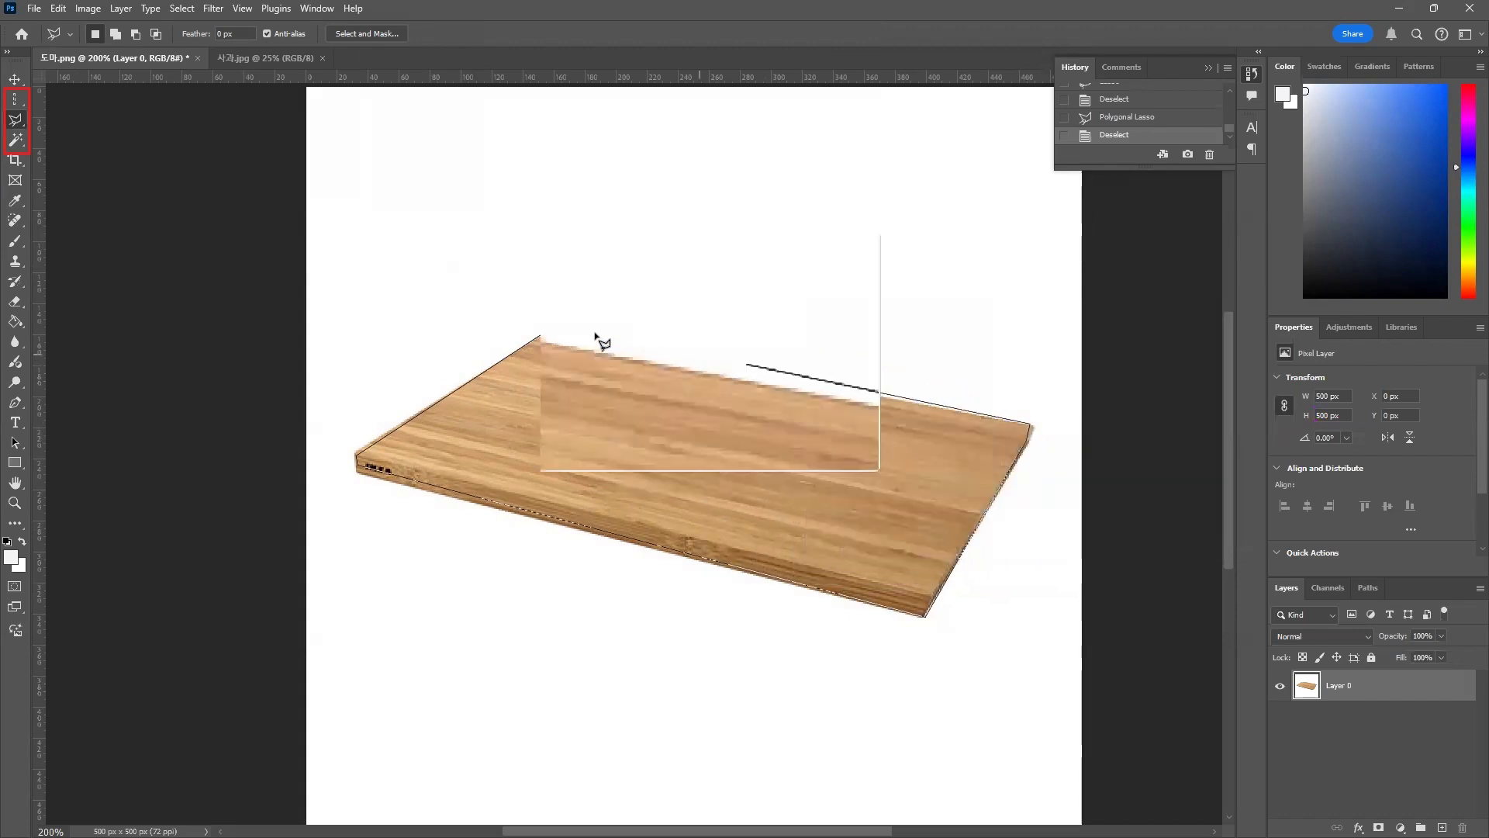
left_click(549, 332)
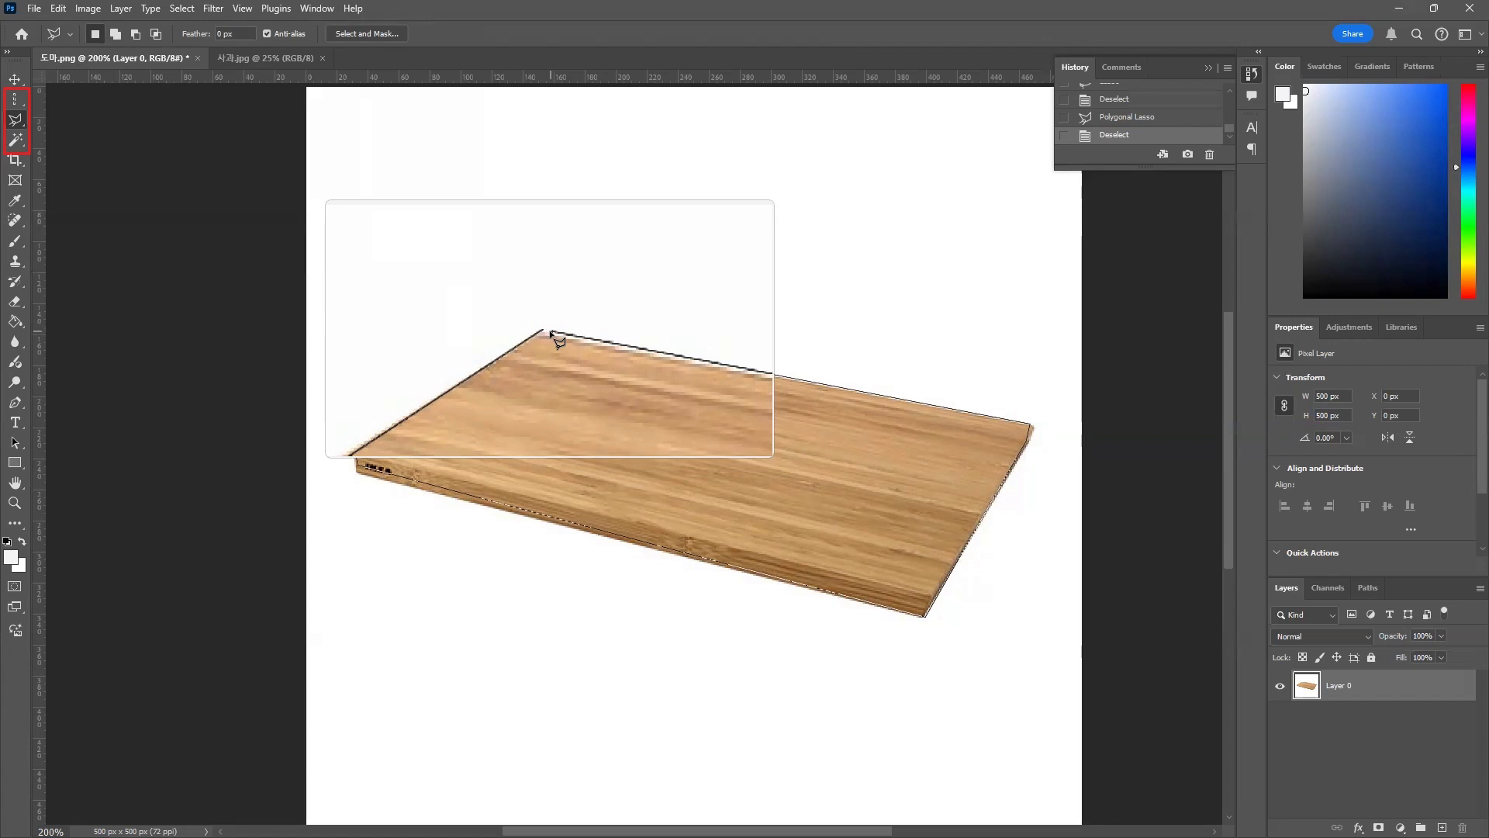
key("Escape")
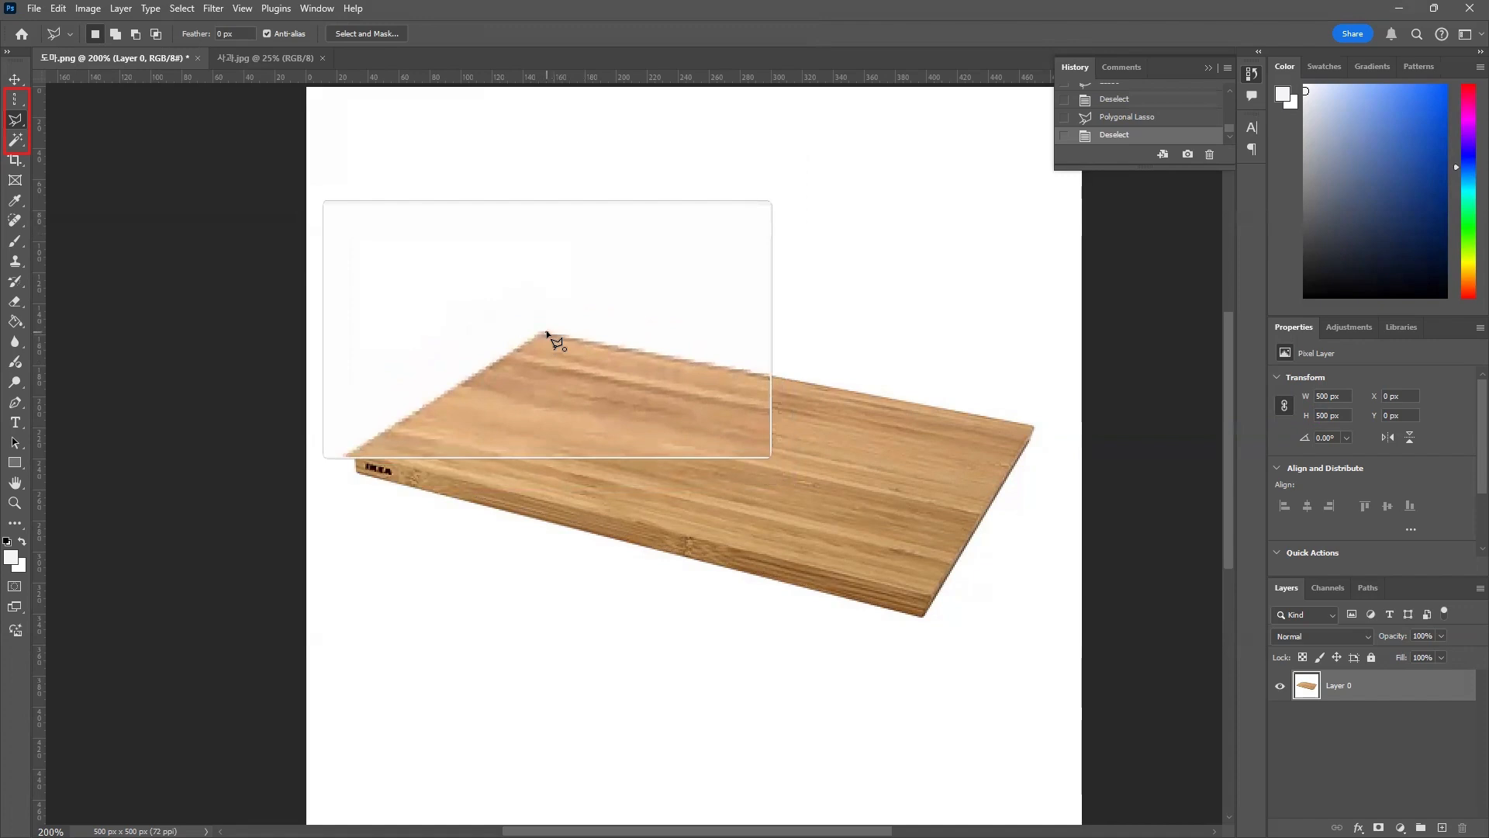
Draw a four-sided polygonal lasso selection about 197 by 93 px over the left part of the board's top face and deselect it
left_click(547, 334)
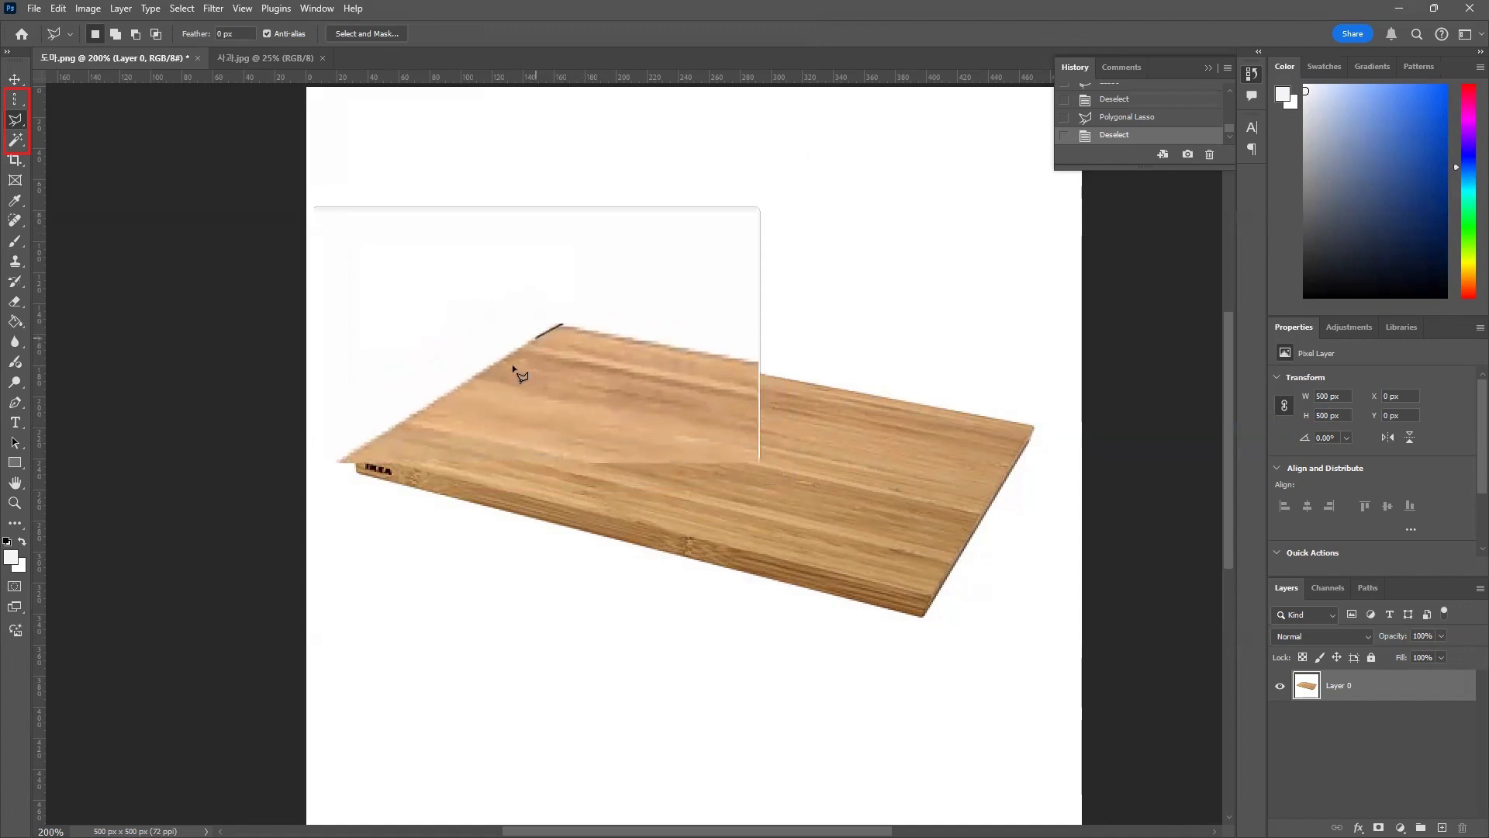
left_click(354, 455)
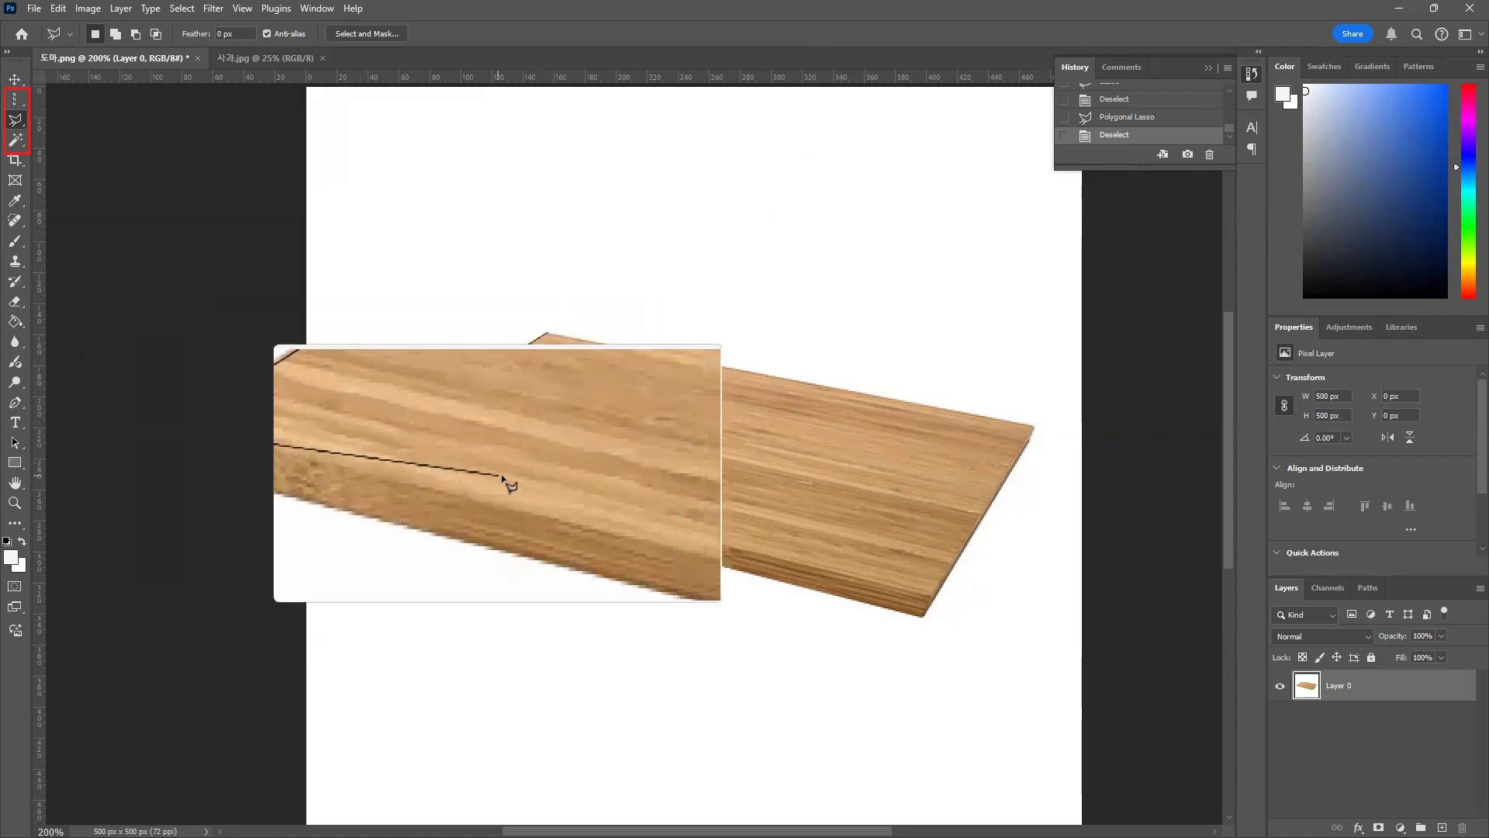
left_click(502, 475)
left_click(662, 358)
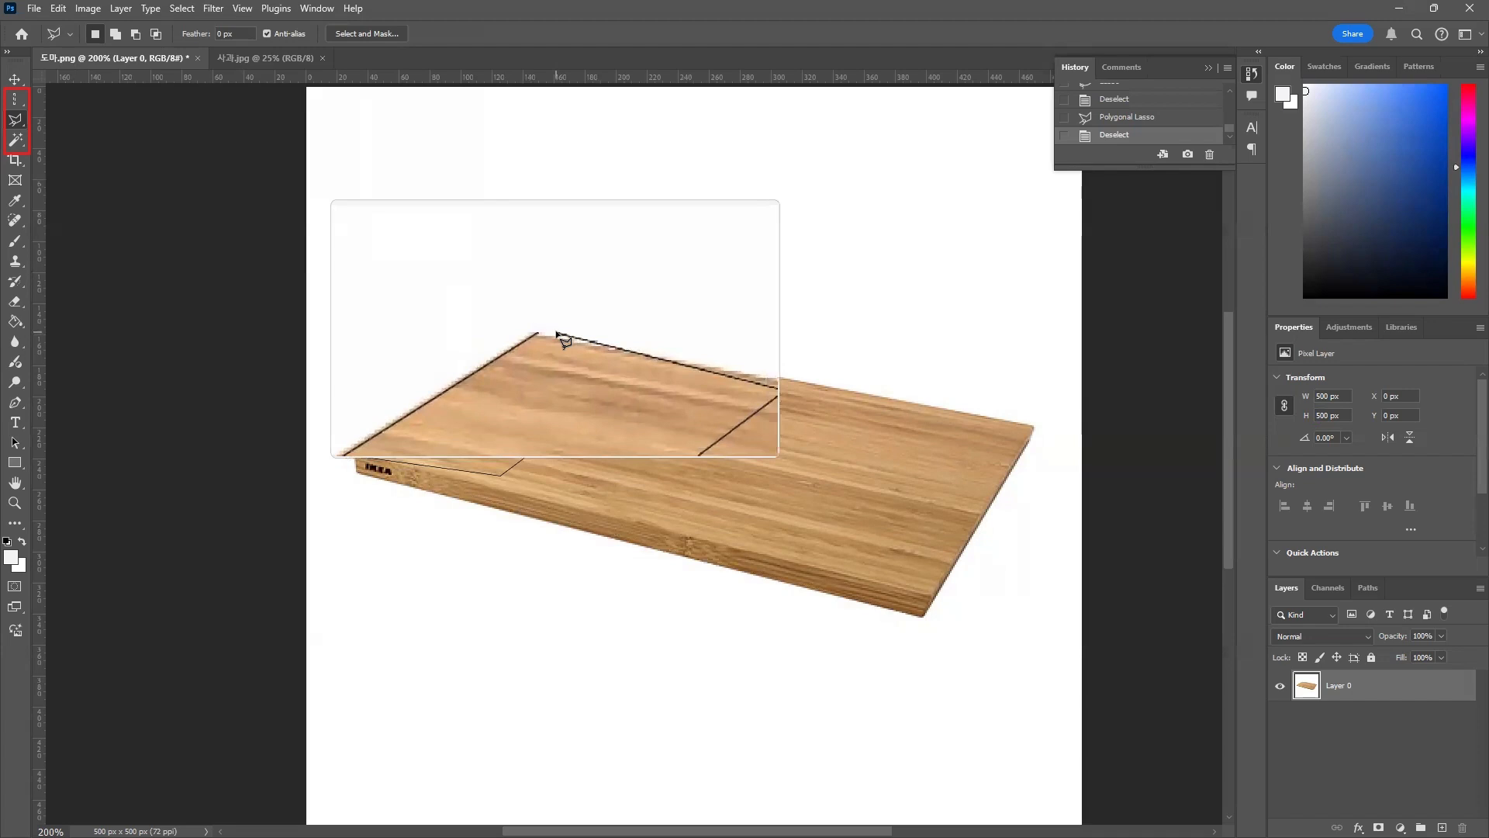
left_click(557, 332)
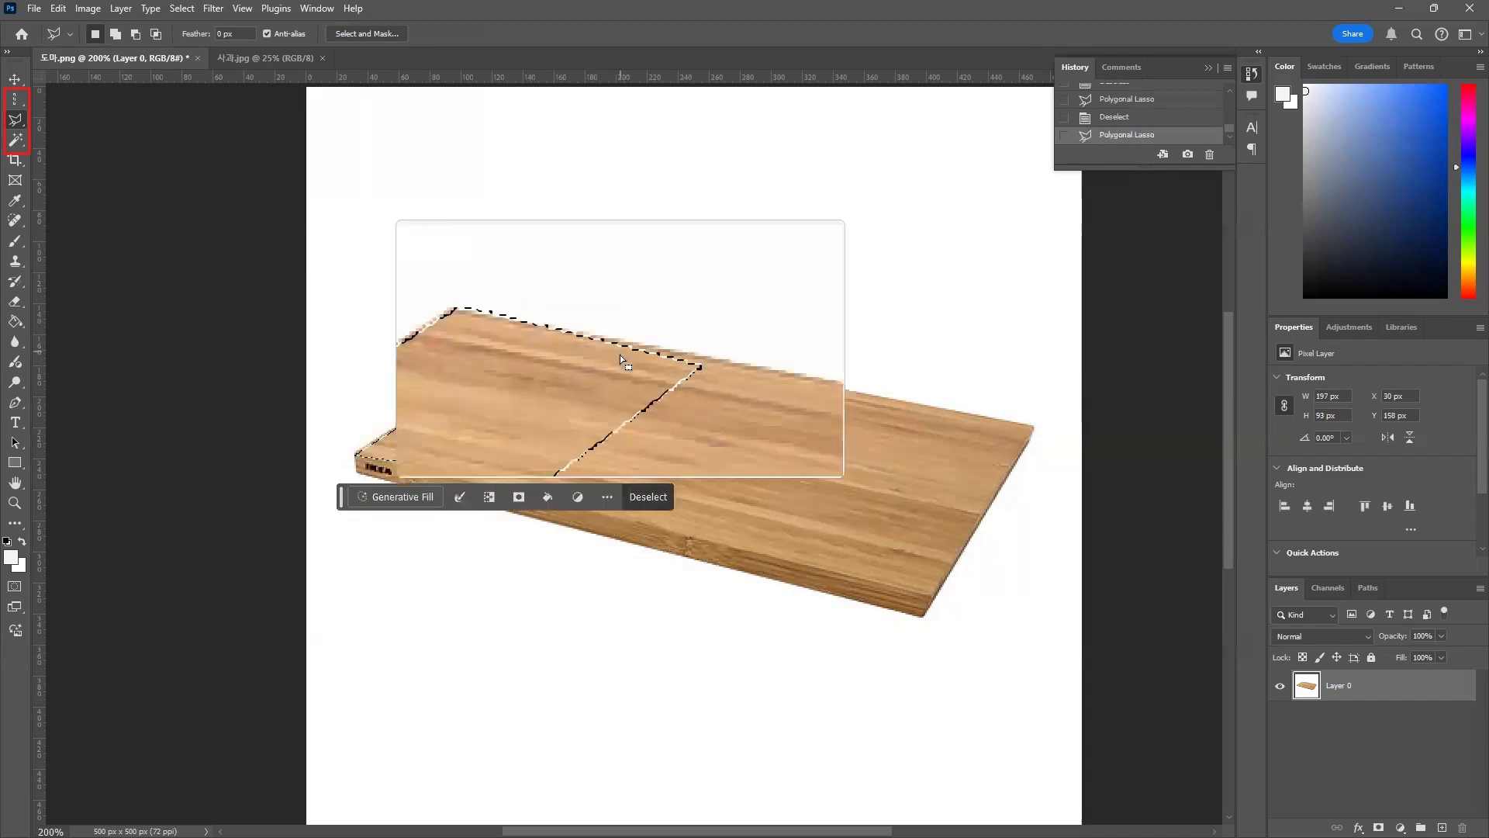
key("ctrl+d")
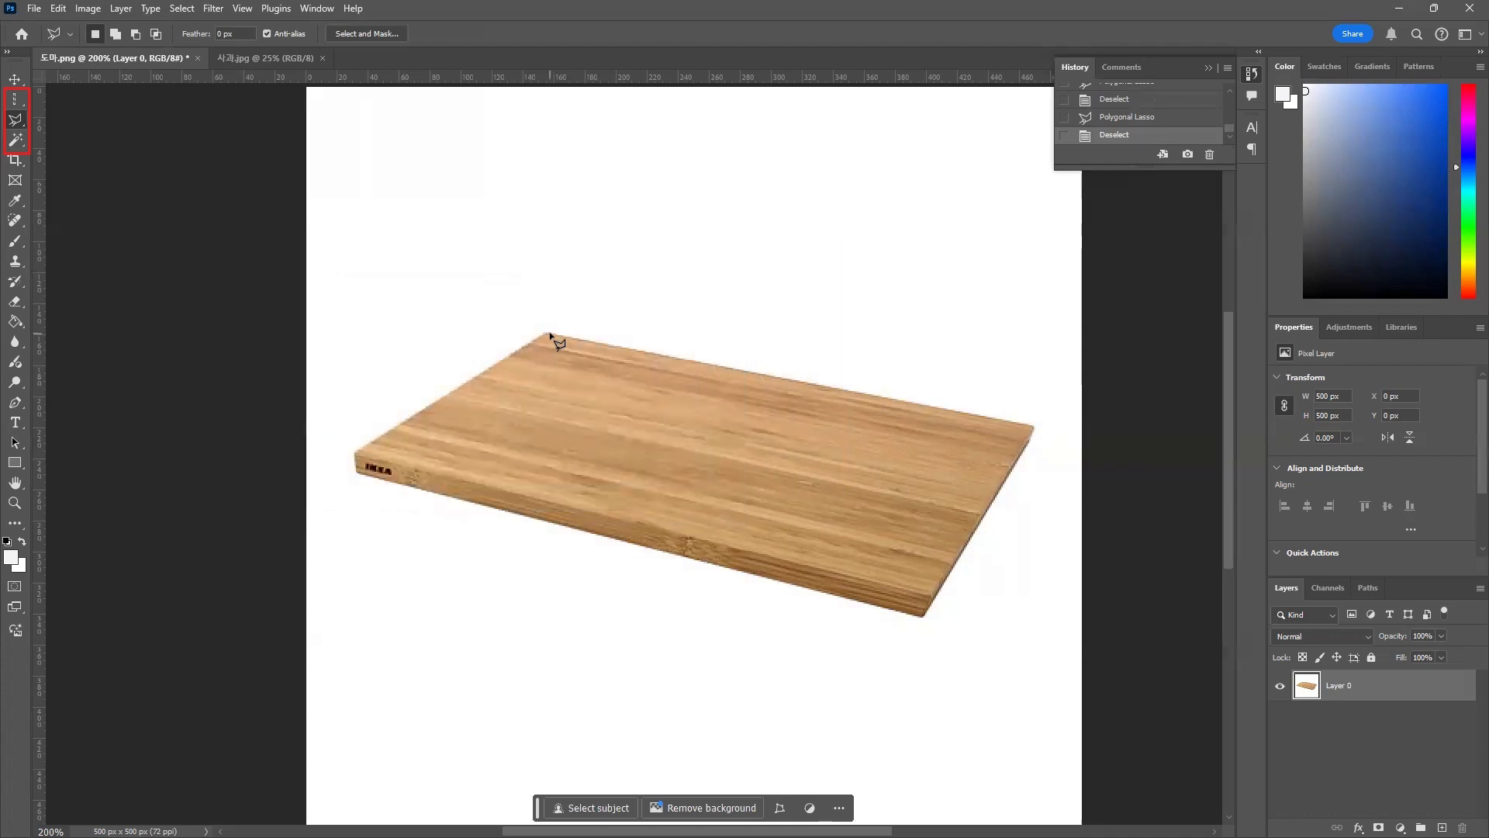
Outline the cutting board with a closed polygonal lasso selection about 439 by 183 px and deselect it
left_click(550, 335)
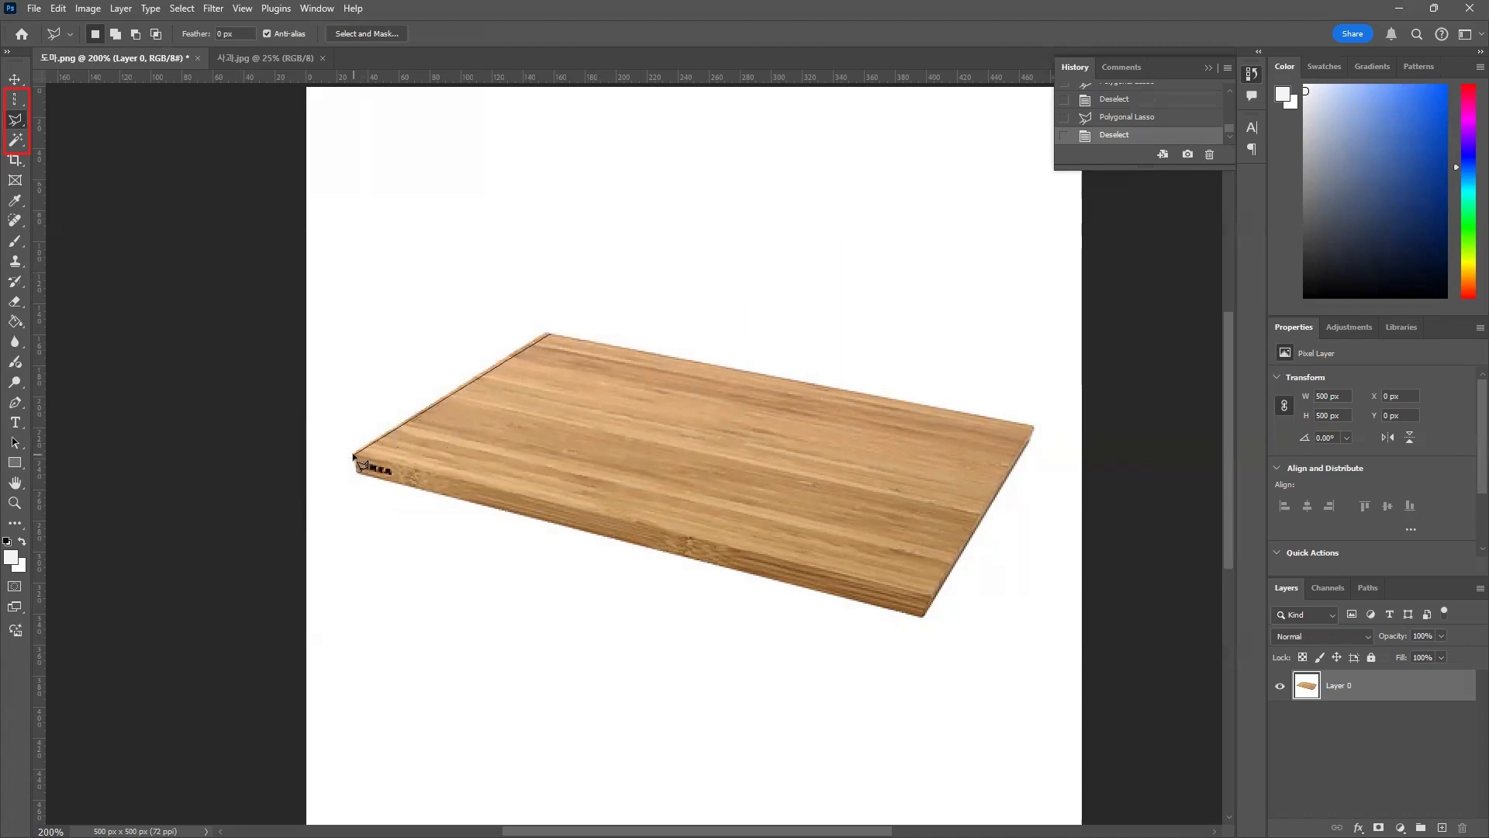
left_click(355, 459)
left_click(926, 616)
left_click(1032, 437)
left_click(561, 343)
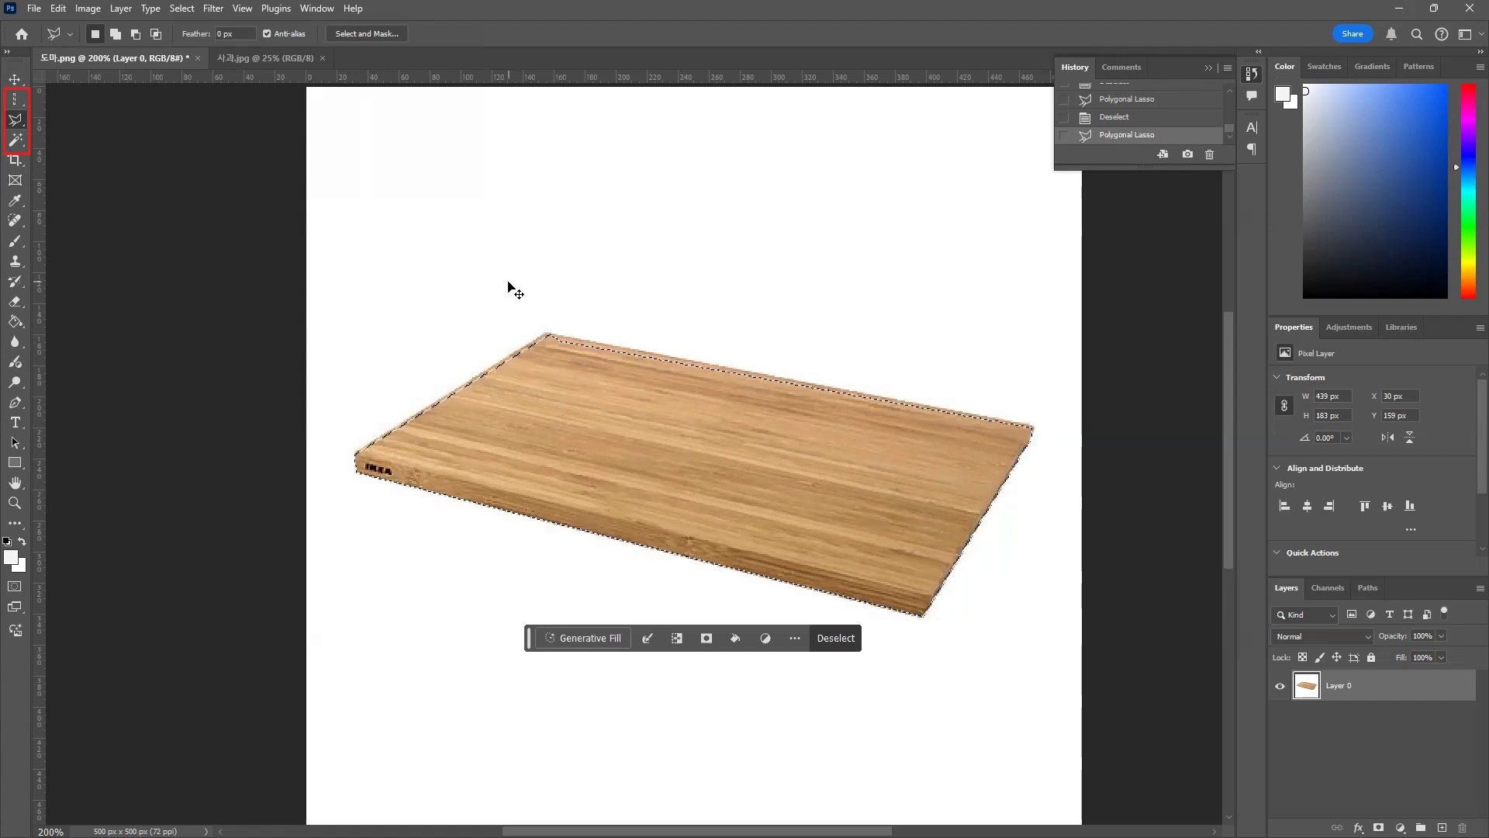
key("ctrl+d")
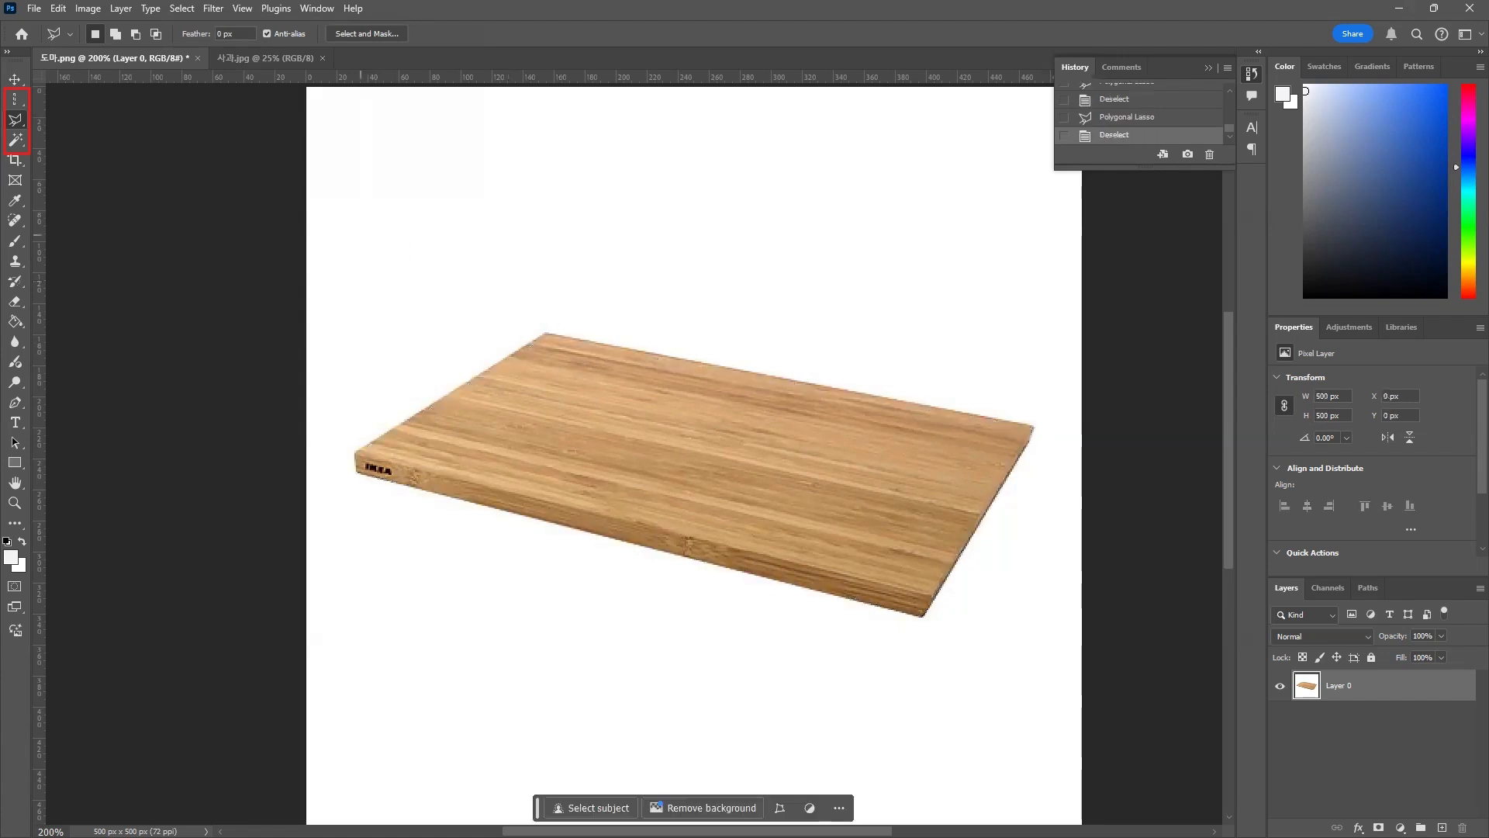
With the Magnetic Lasso tool, trace the cutting board's edges from its upper-left corner into a closed selection about 438 by 184 px
right_click(11, 125)
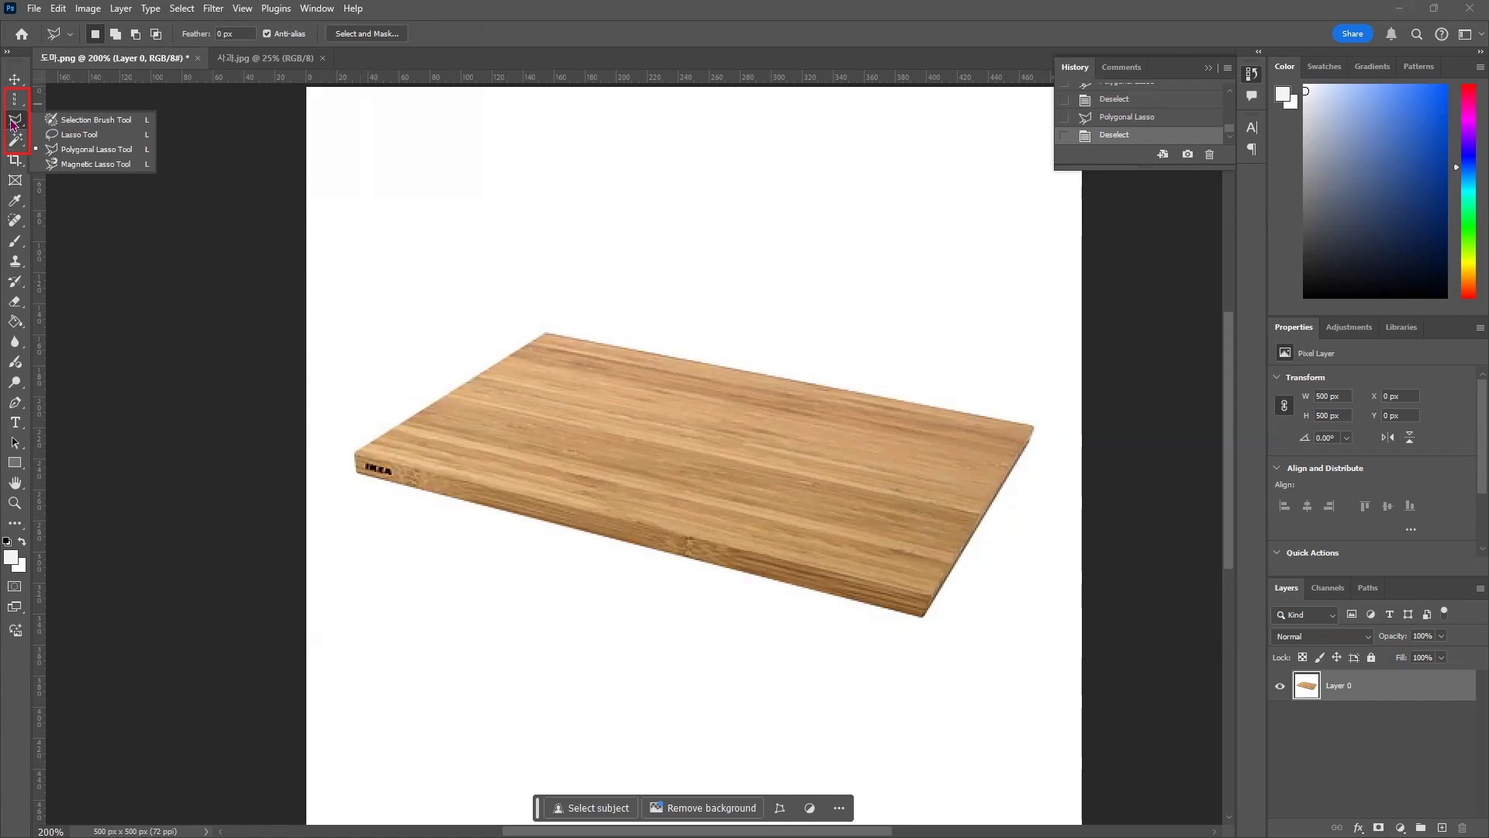
left_click(68, 164)
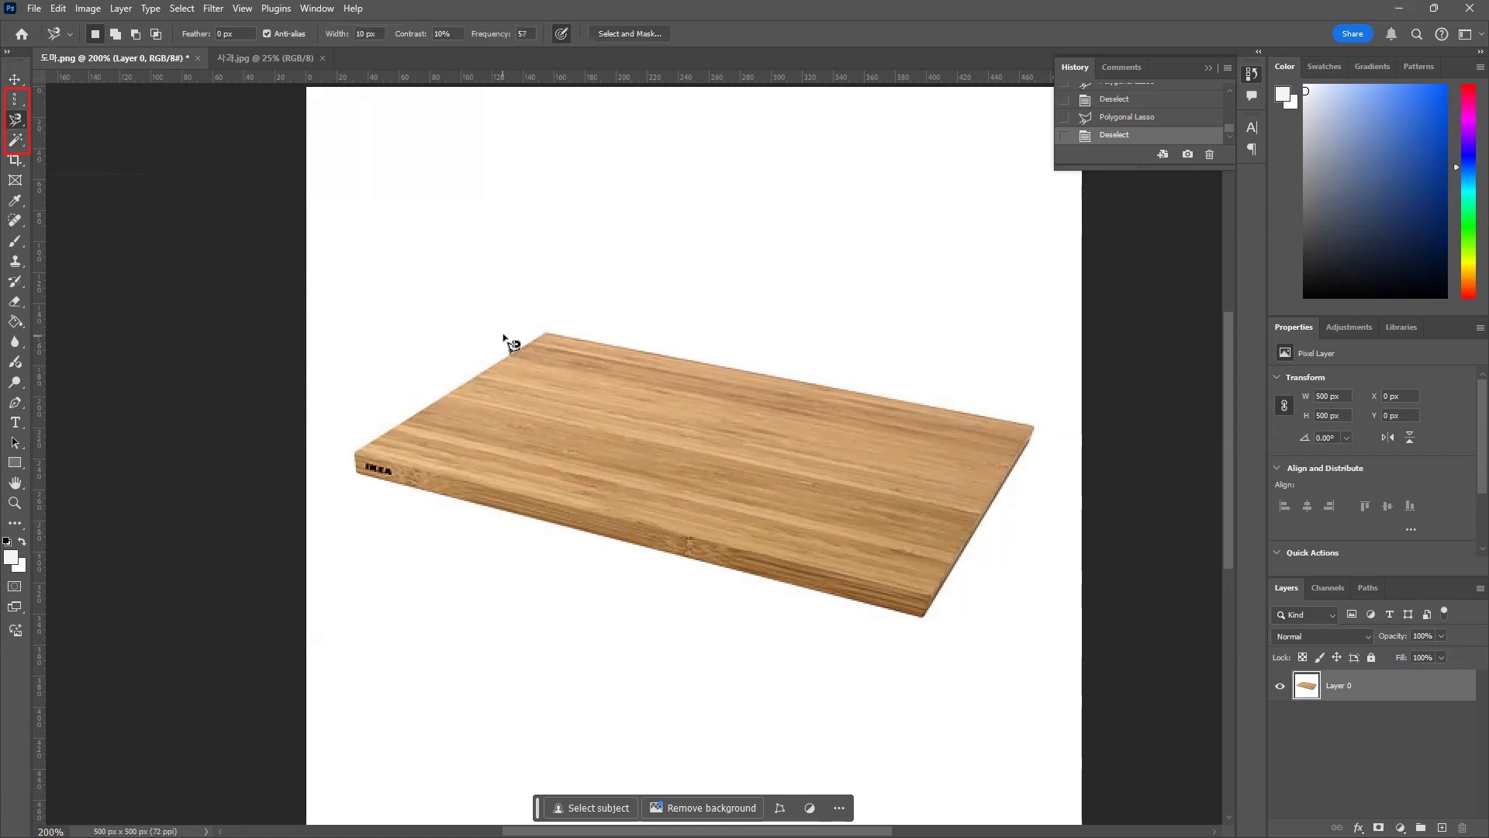
left_click(549, 333)
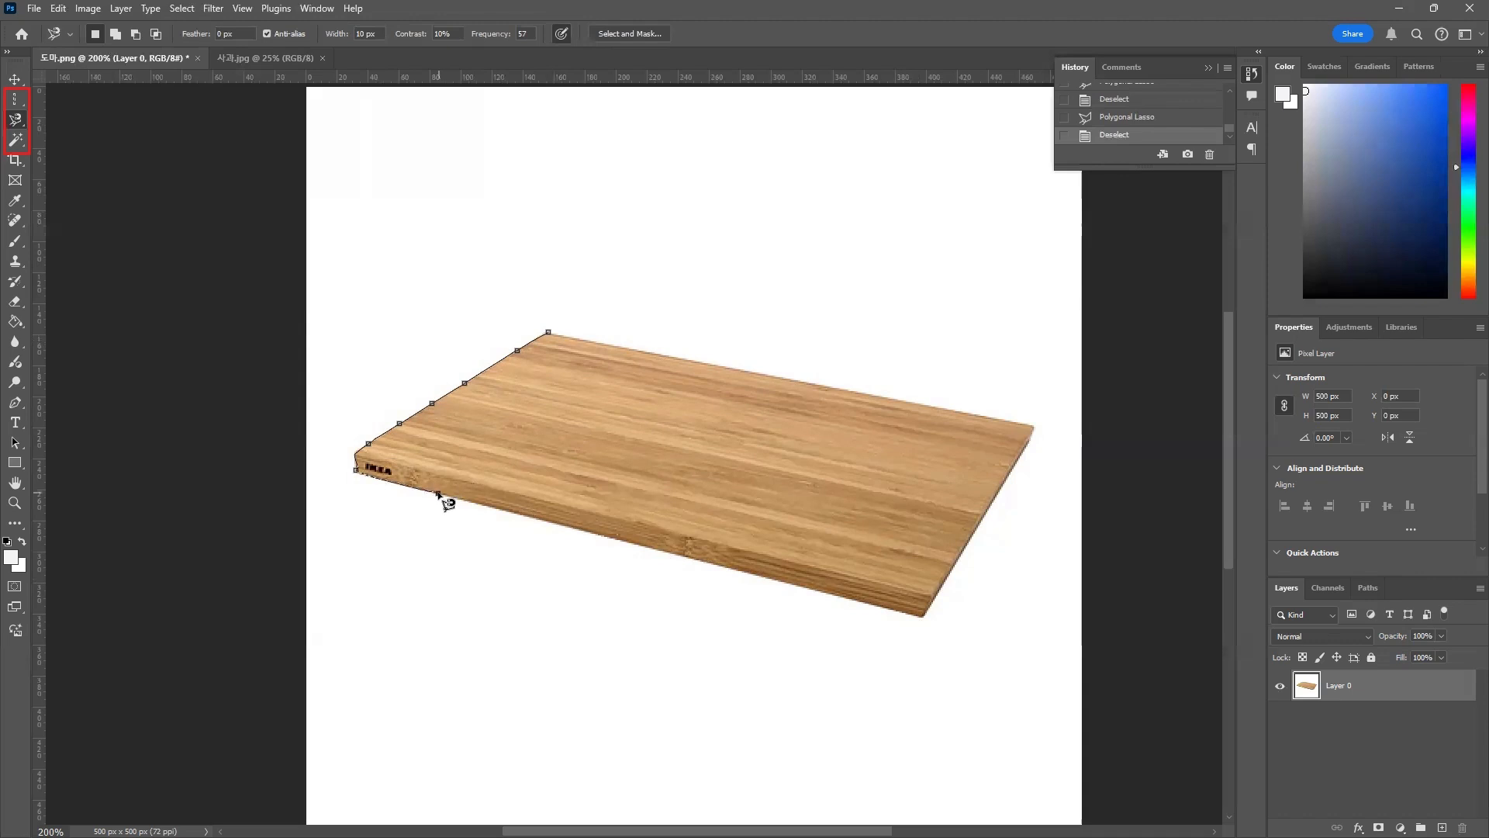
left_click(437, 492)
left_click(922, 616)
left_click(1033, 428)
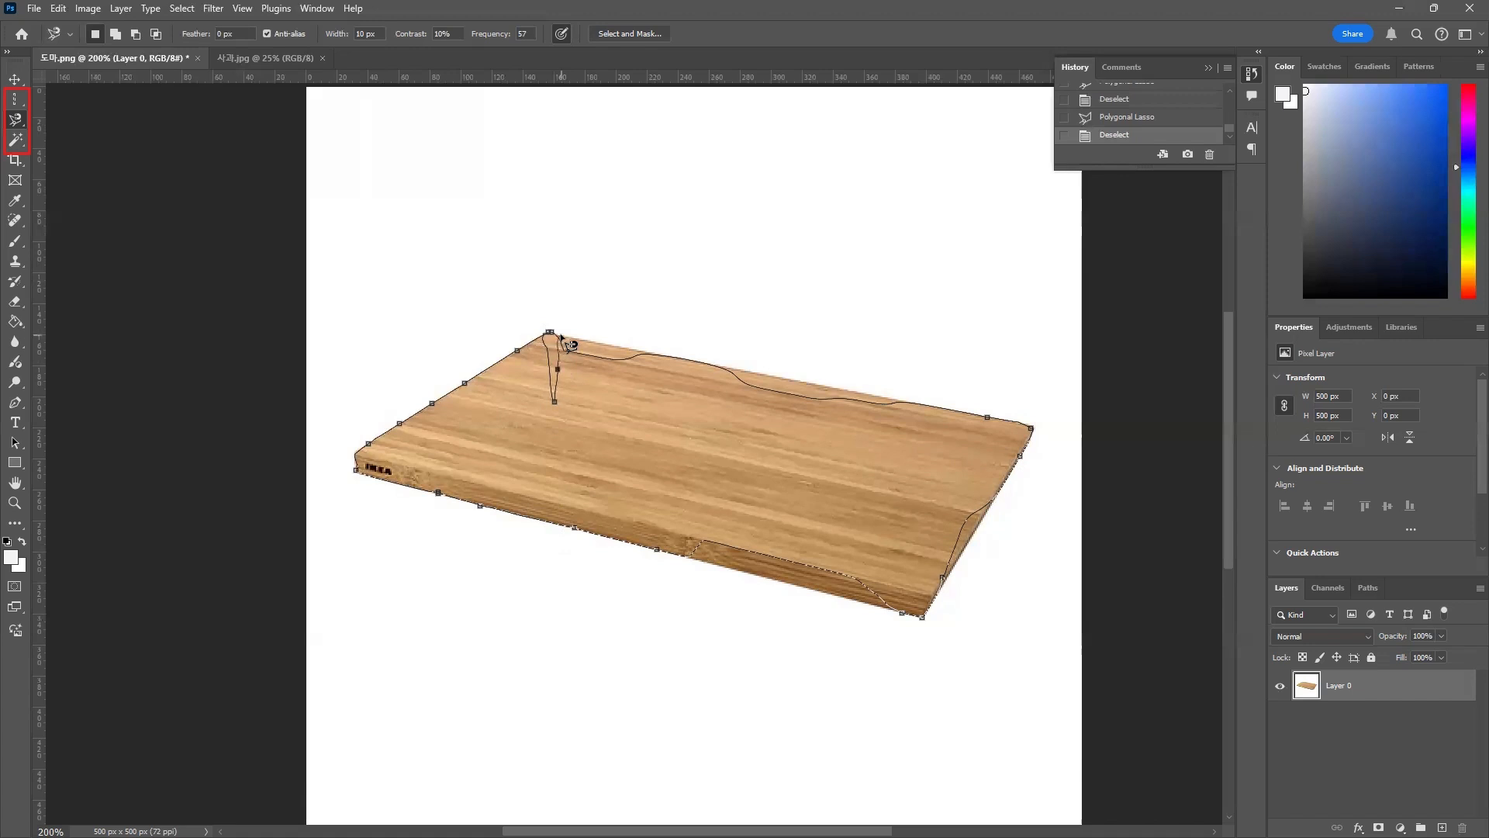
left_click(570, 345)
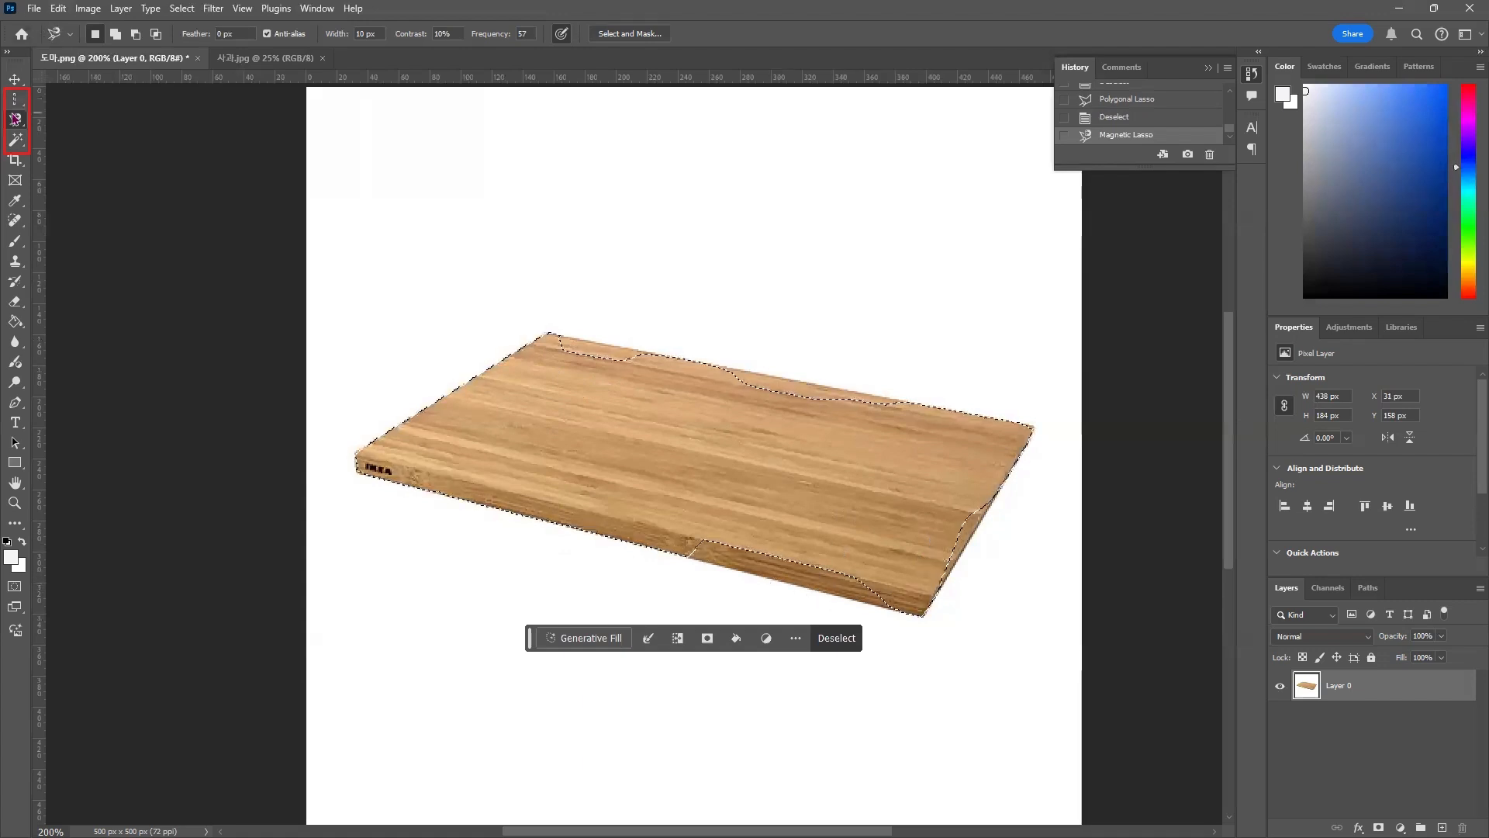
Switch to the Polygonal Lasso tool and set it to add to the existing cutting board selection
right_click(15, 118)
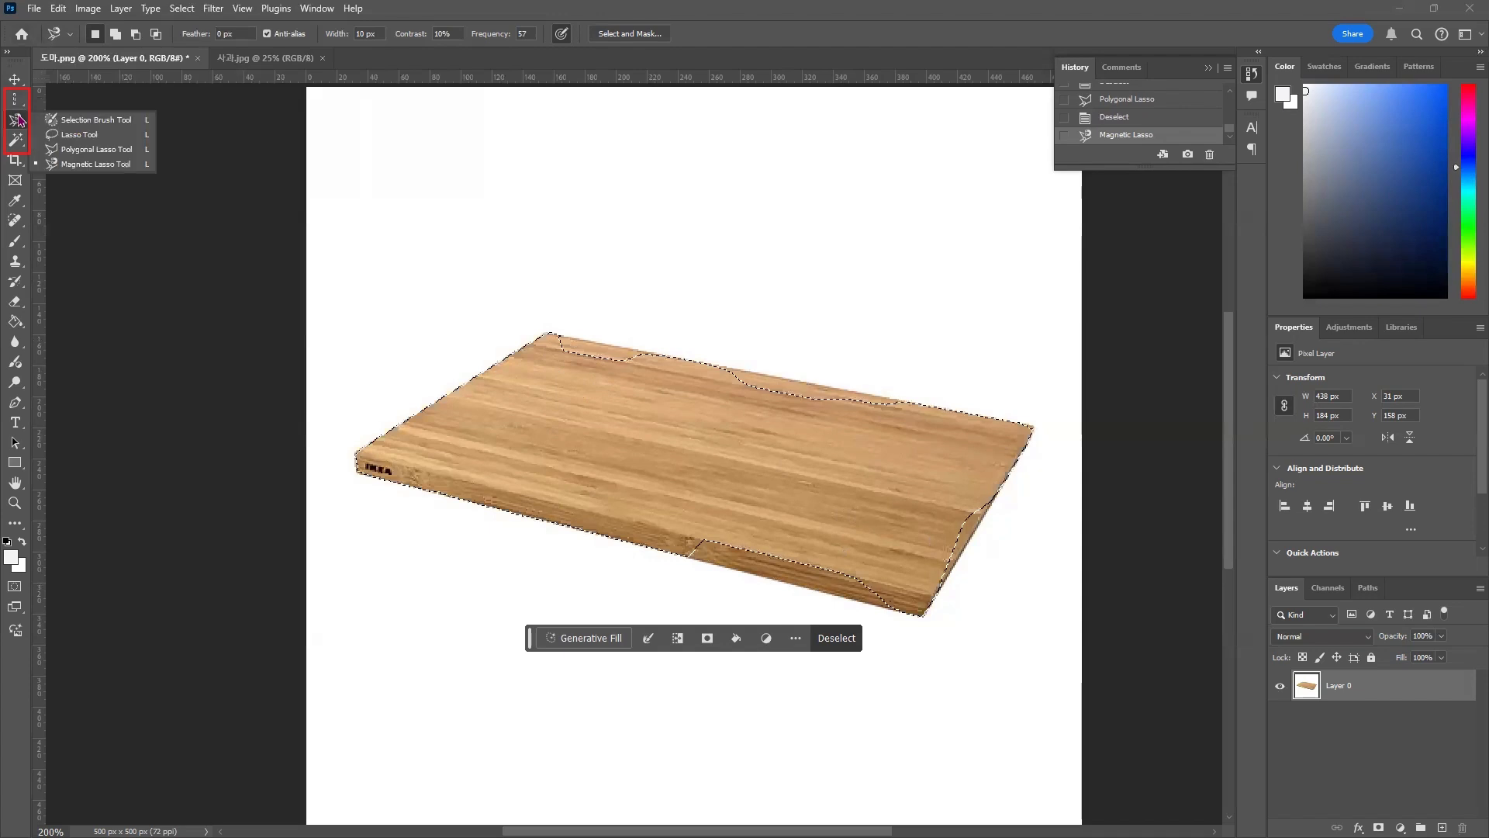
left_click(64, 159)
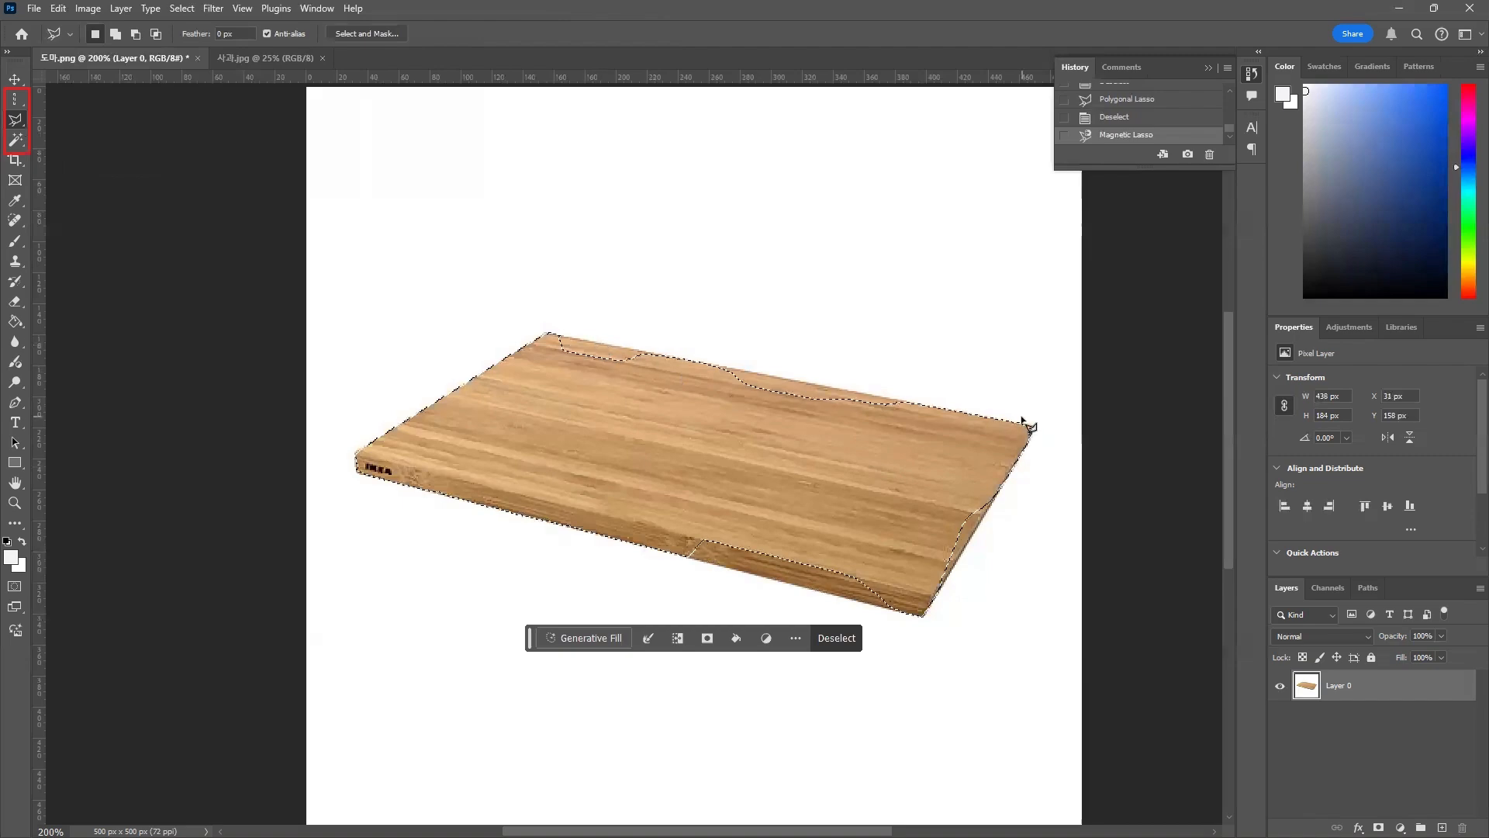
key("ctrl+plus")
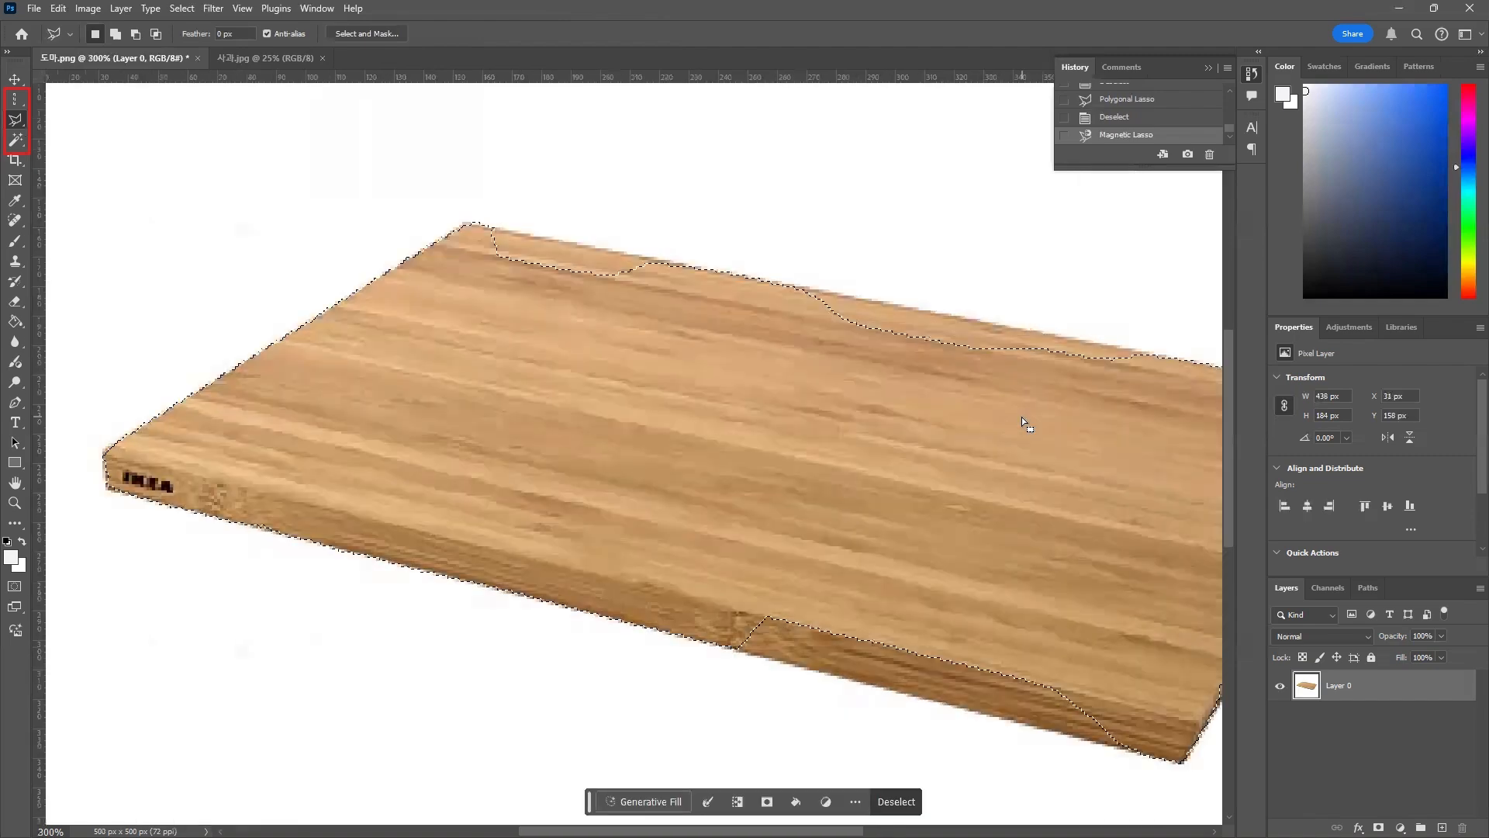
key("ctrl+plus")
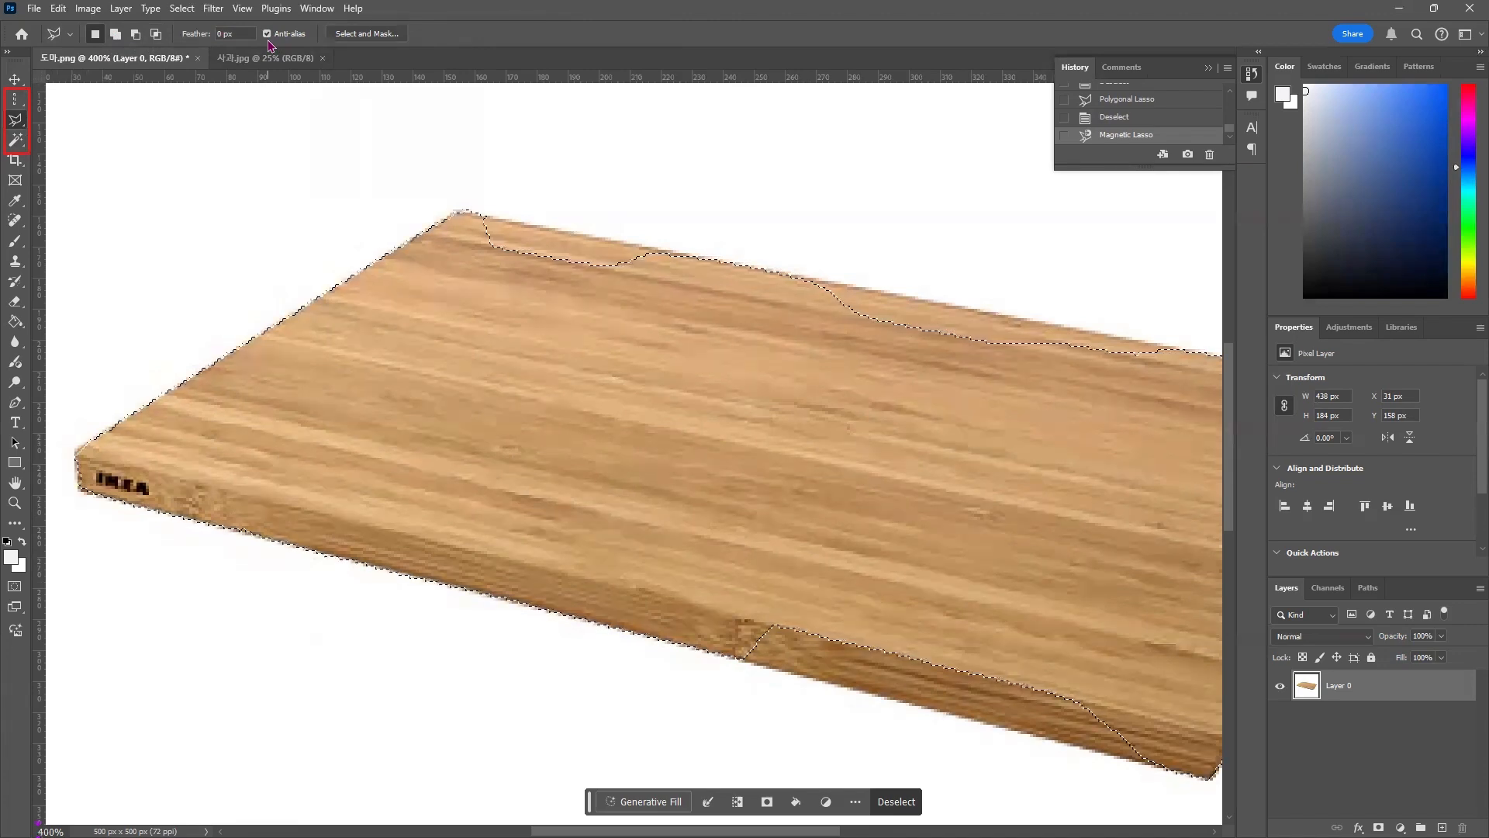
key("ctrl+plus")
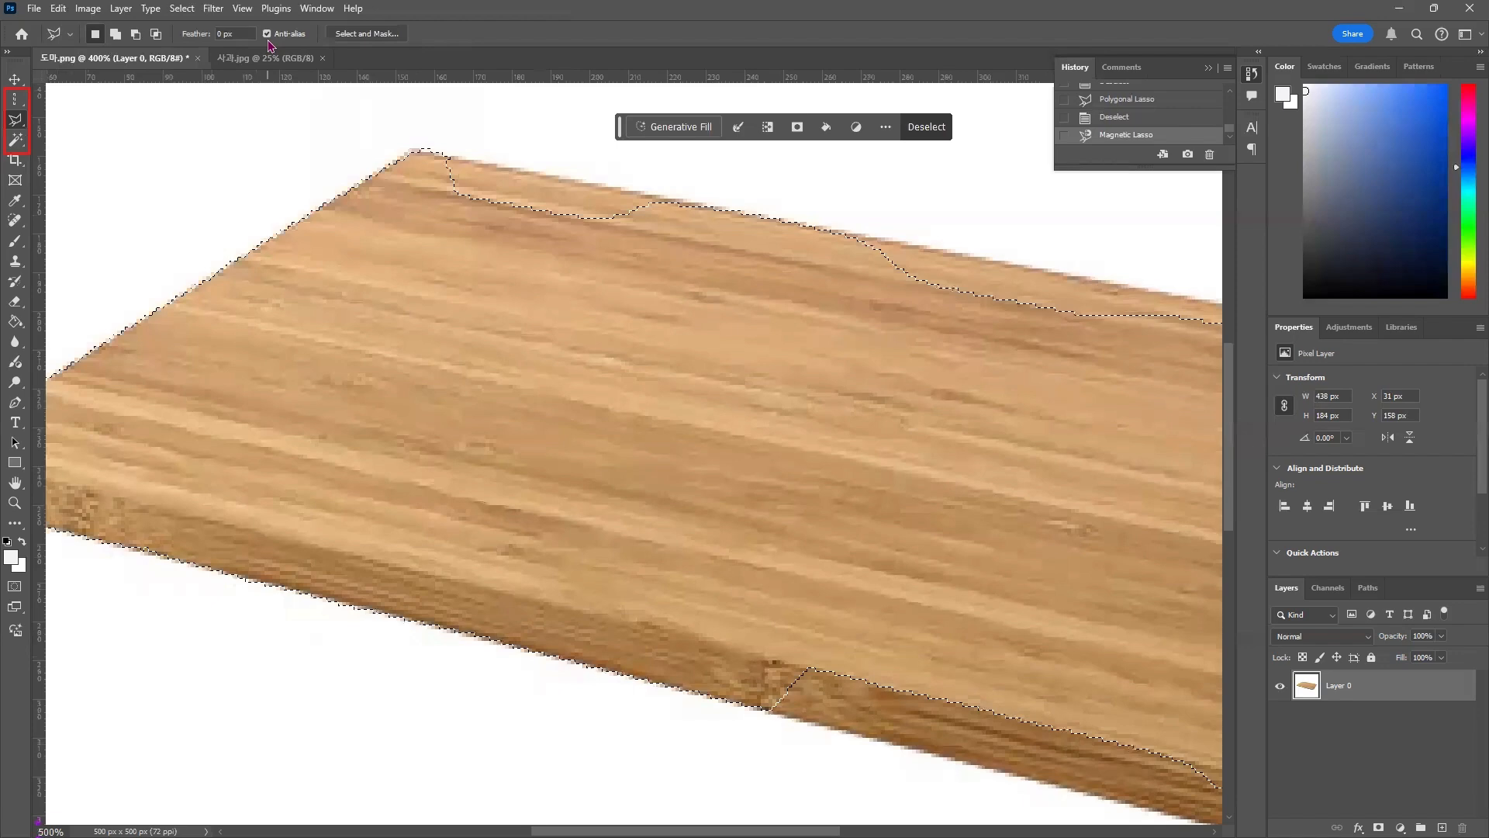
key("ctrl+plus")
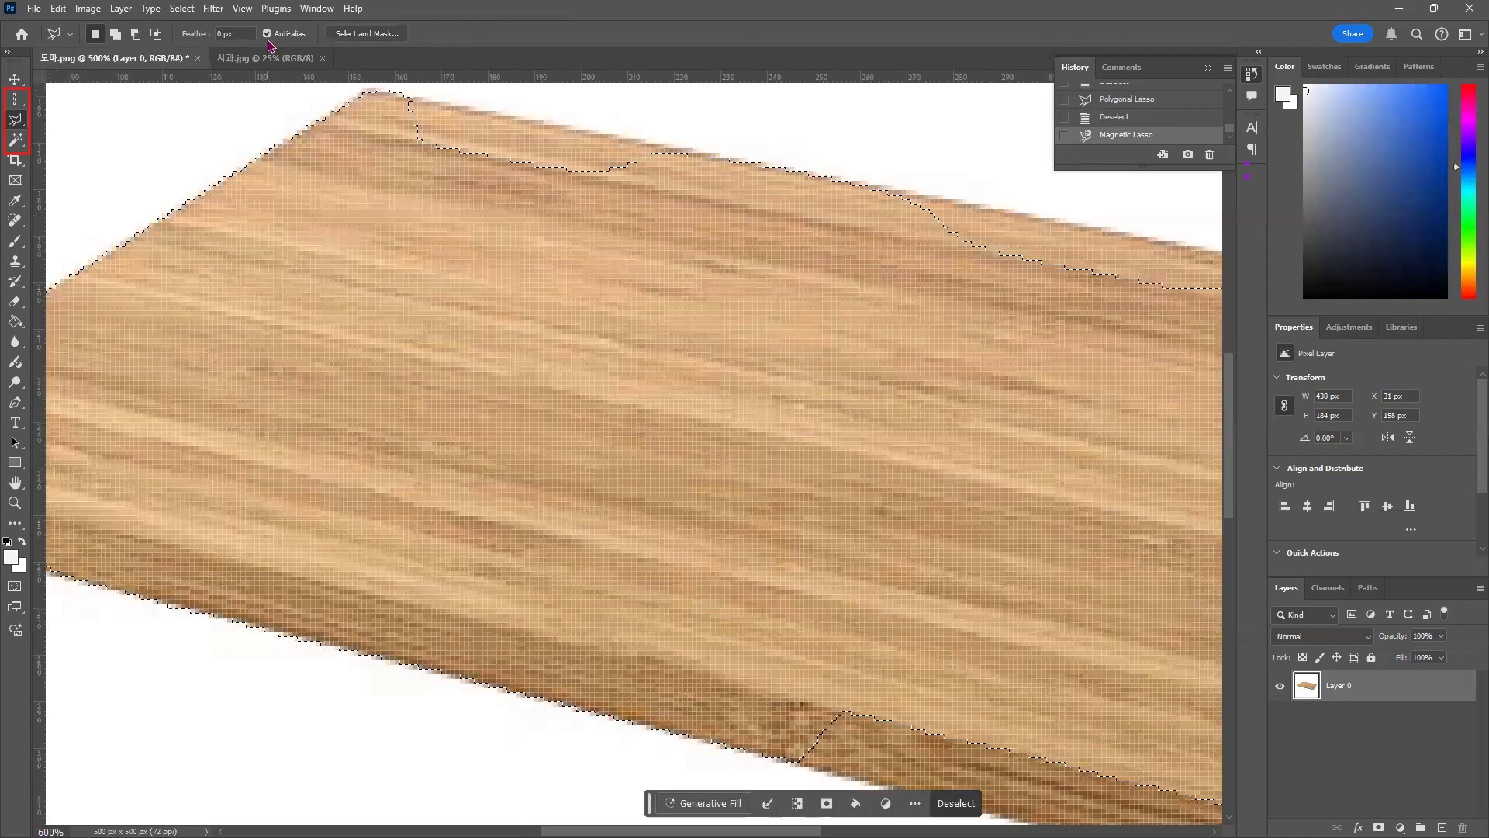
key("ctrl+plus")
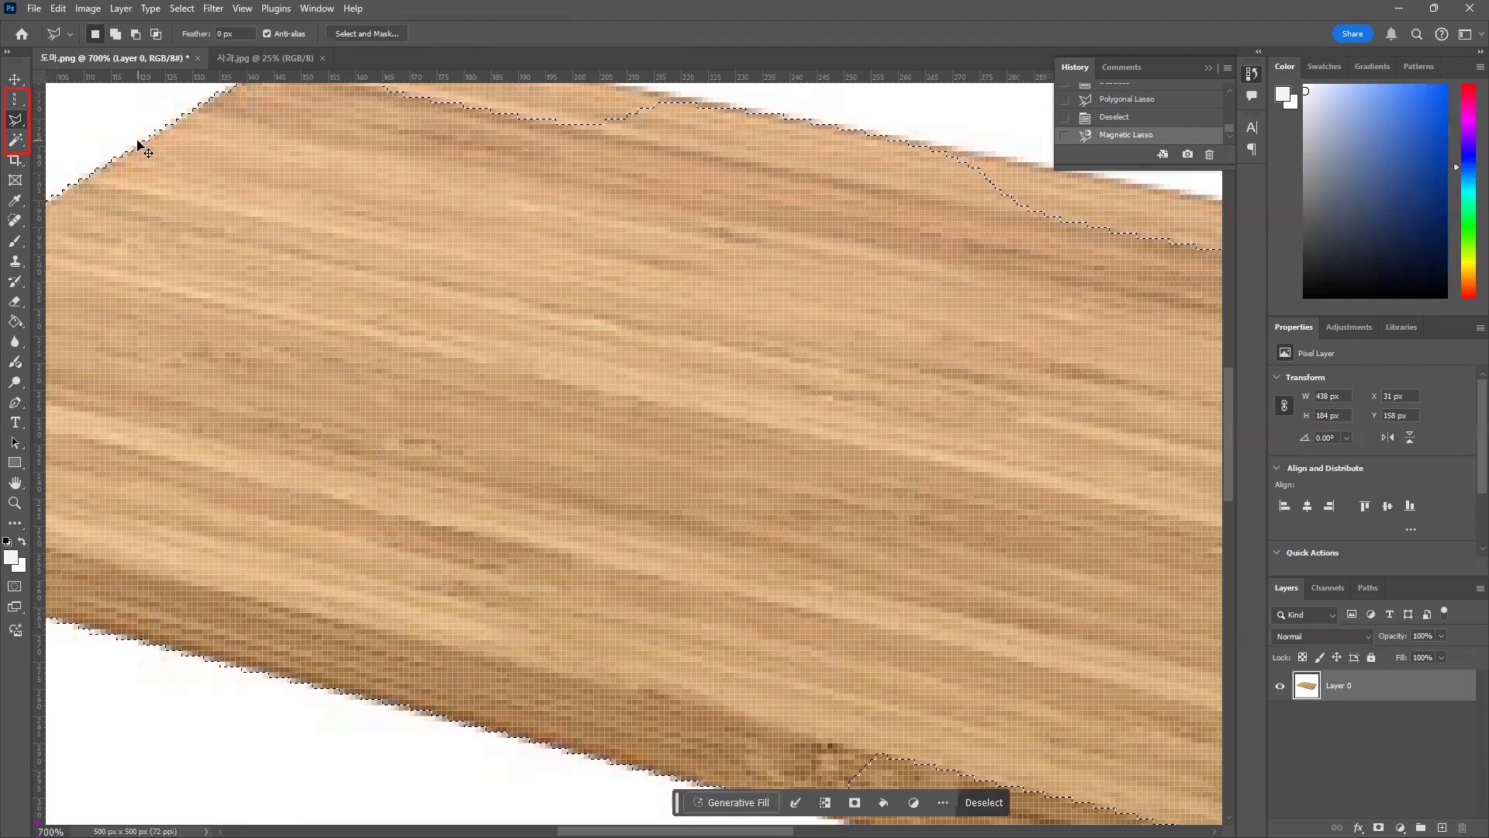
key("ctrl+minus")
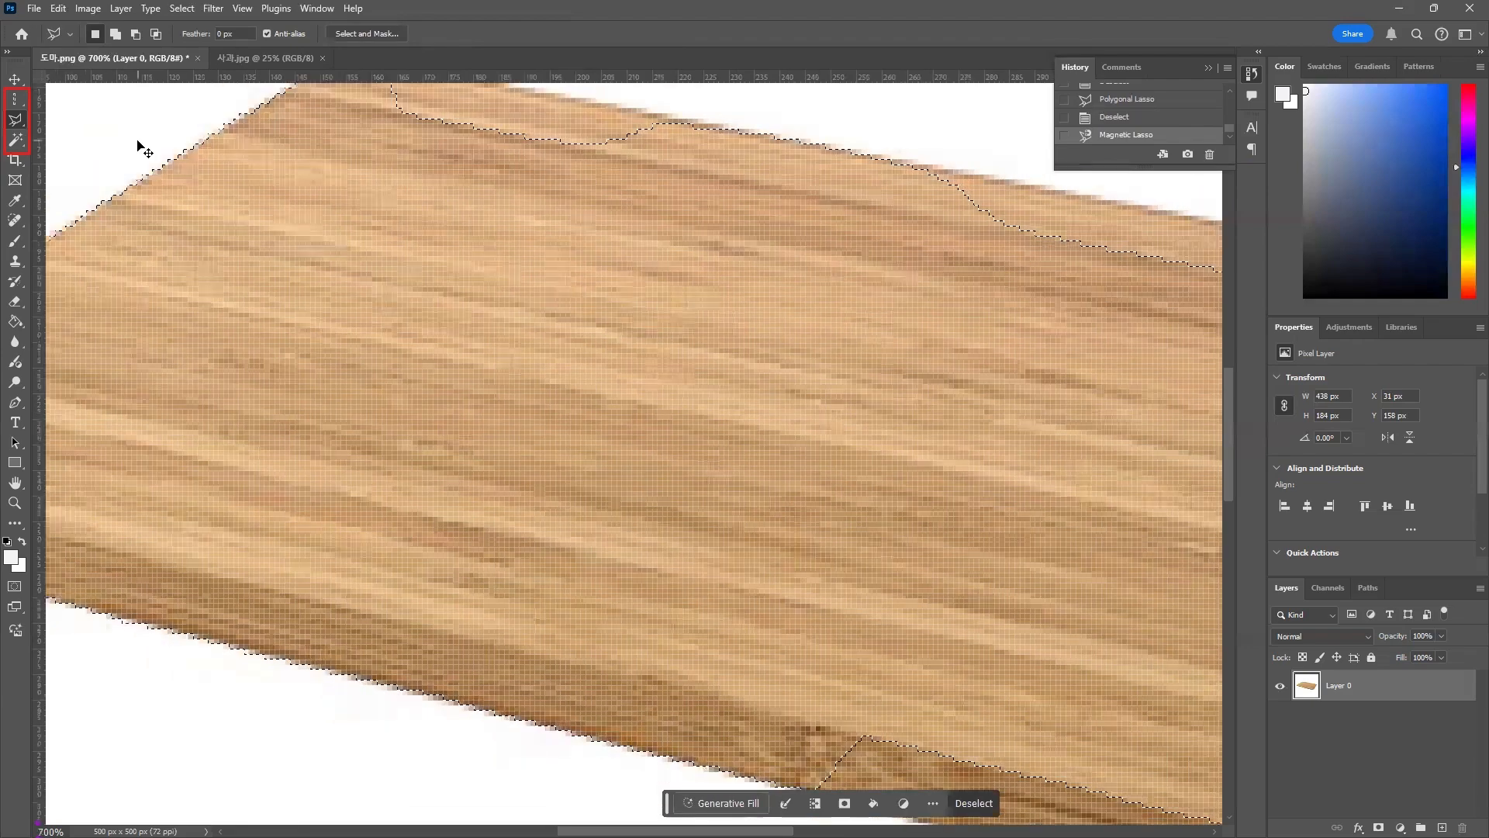
key("ctrl+minus")
key("ctrl+minus")
key("ctrl+minus")
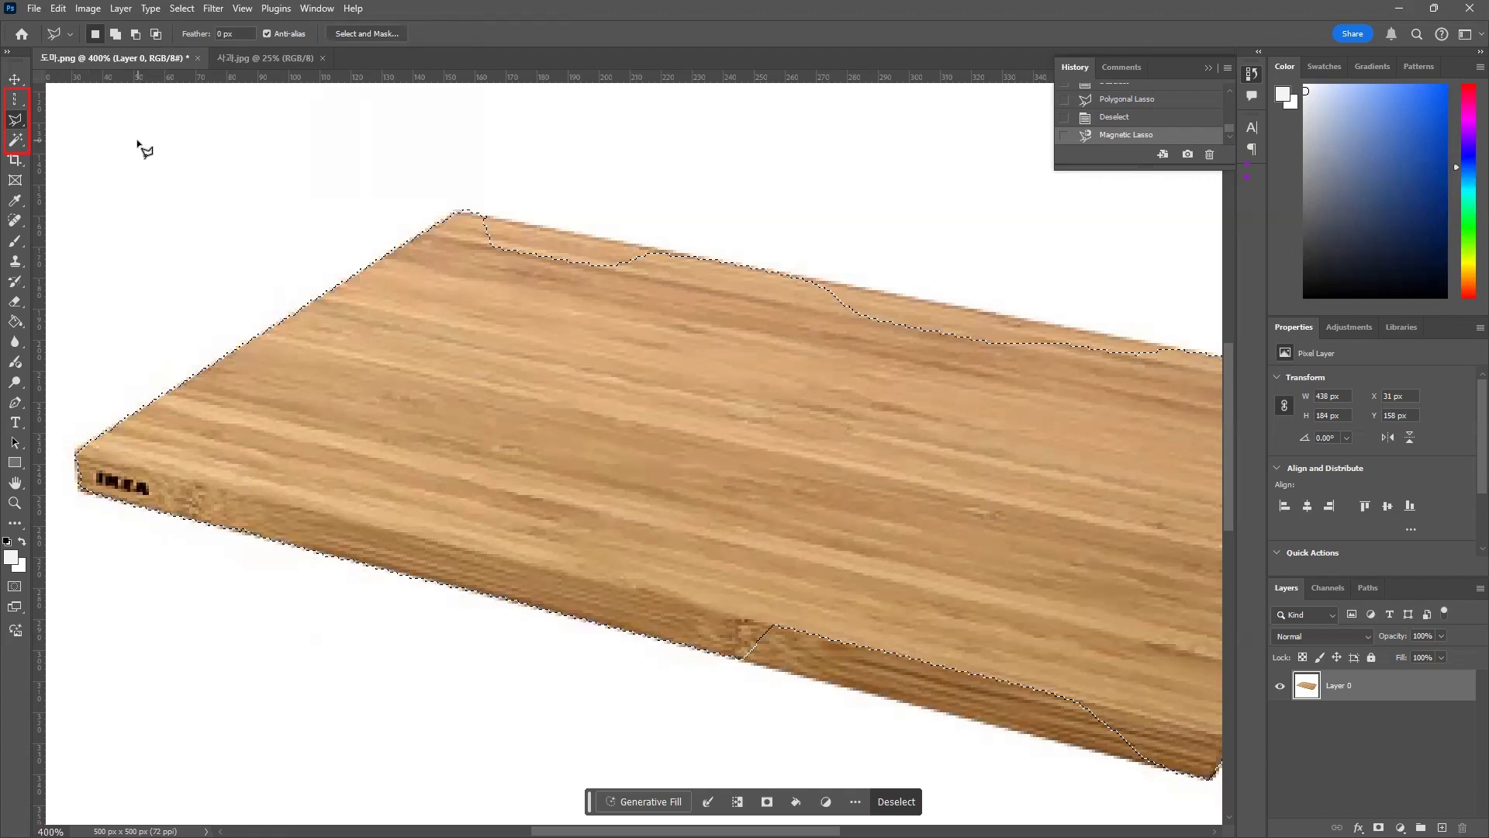
left_click(116, 35)
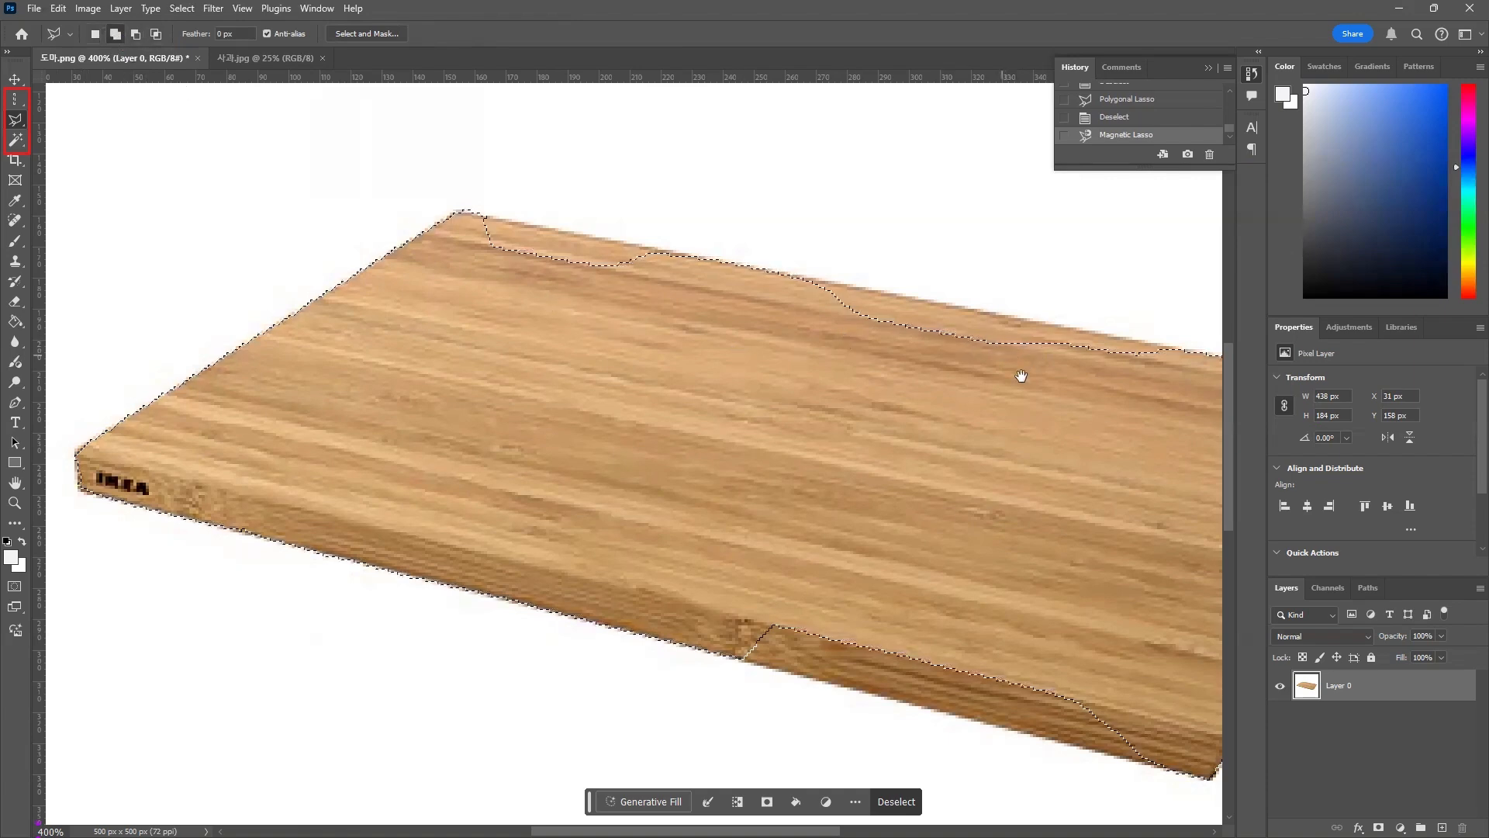
Add the missed area along the middle of the board's back edge to the selection with a four-sided polygon
left_click_drag(1016, 376, 818, 376)
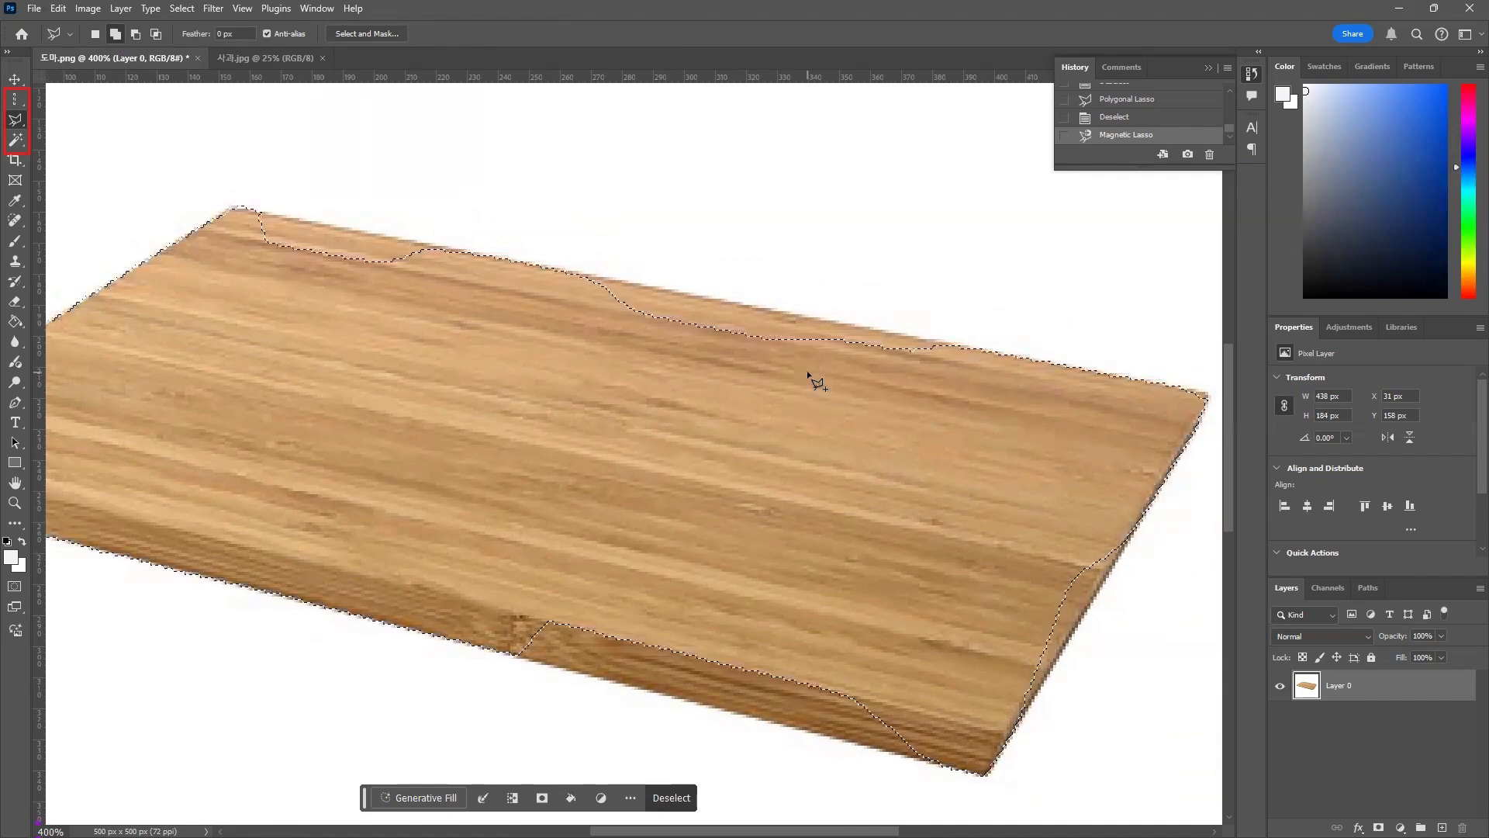
left_click(956, 351)
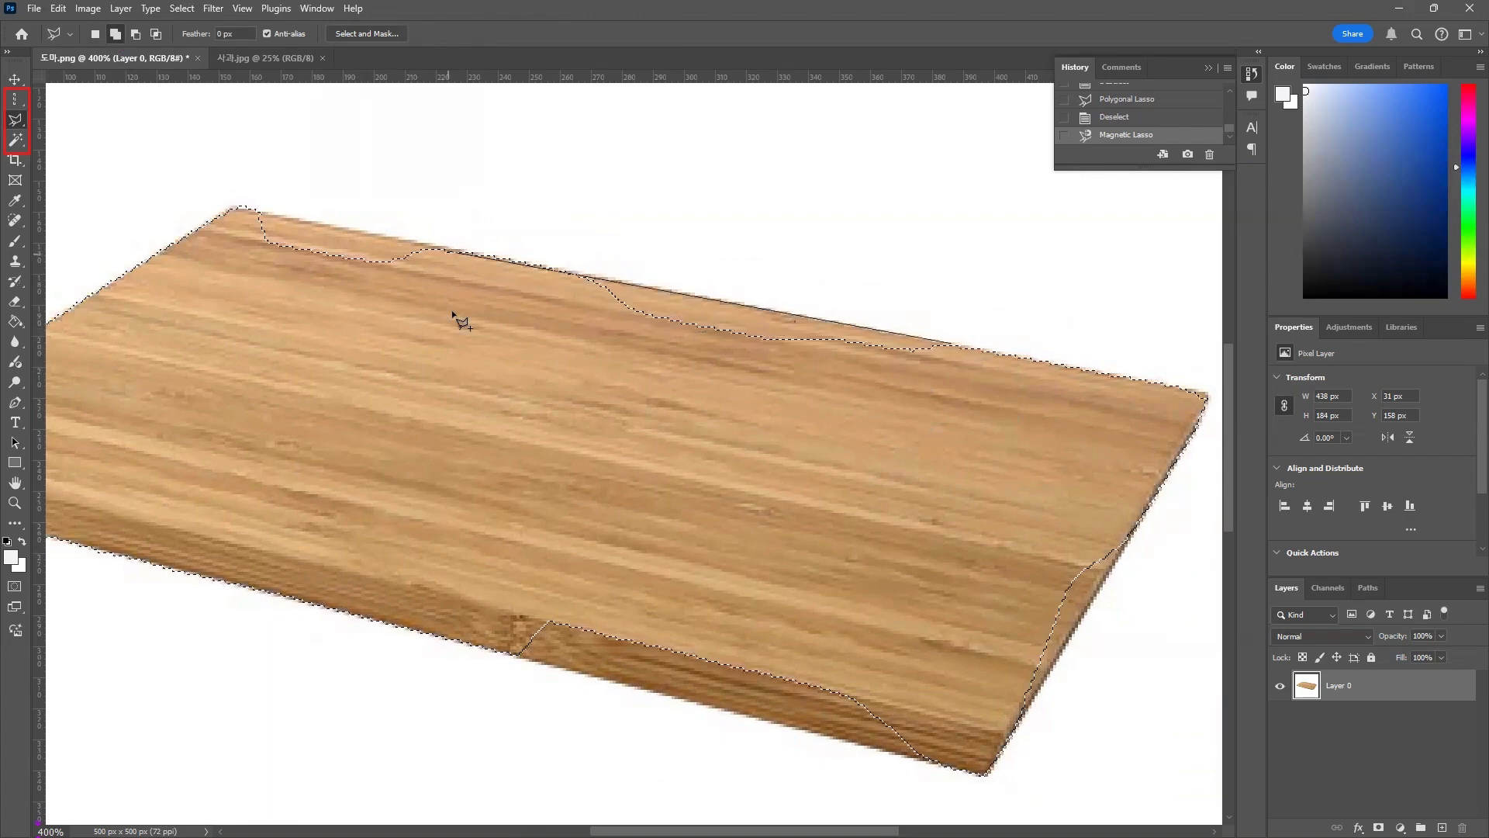
left_click(468, 419)
left_click(792, 416)
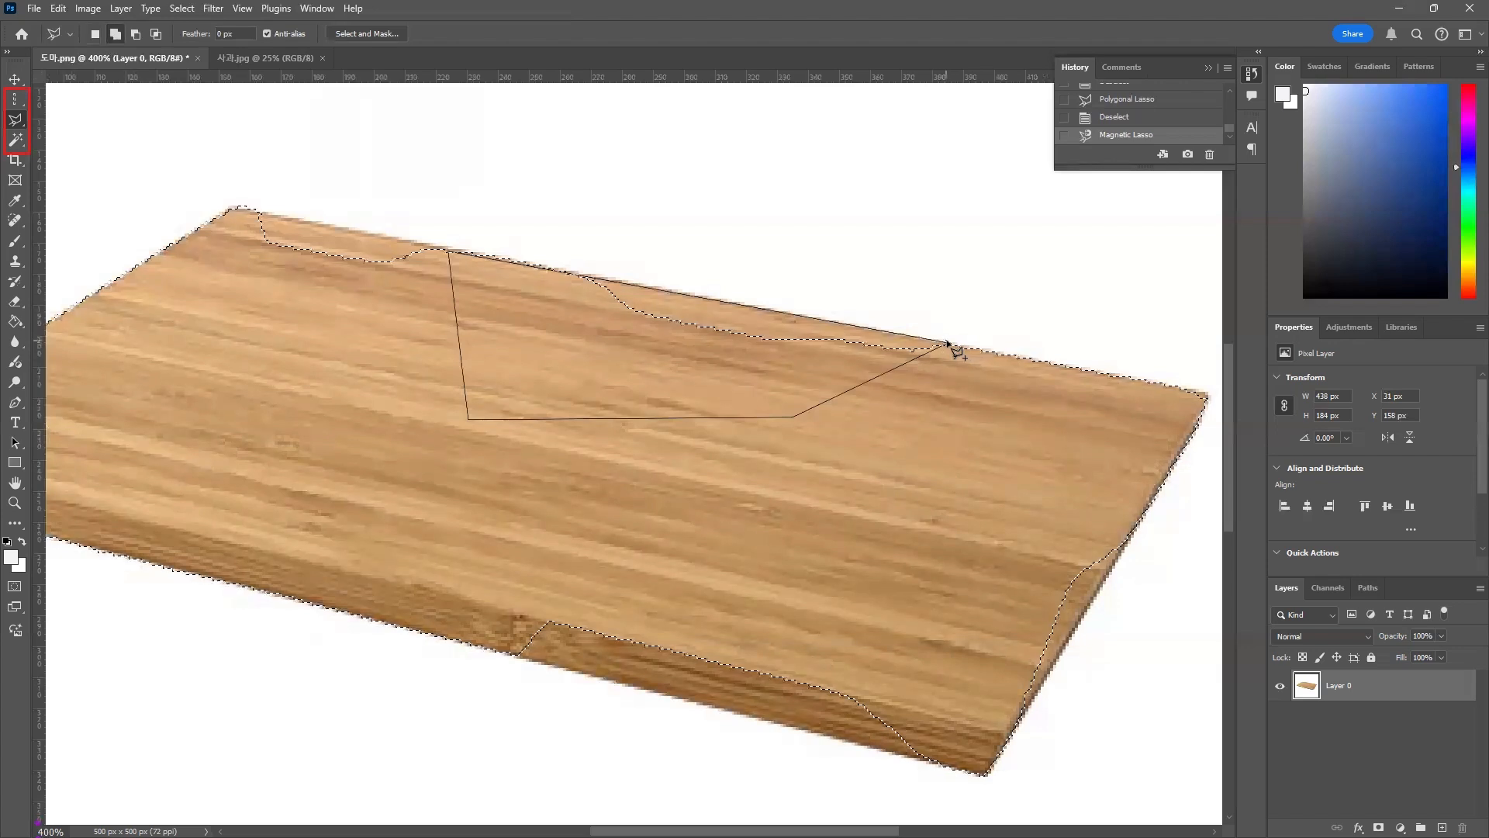
left_click(952, 349)
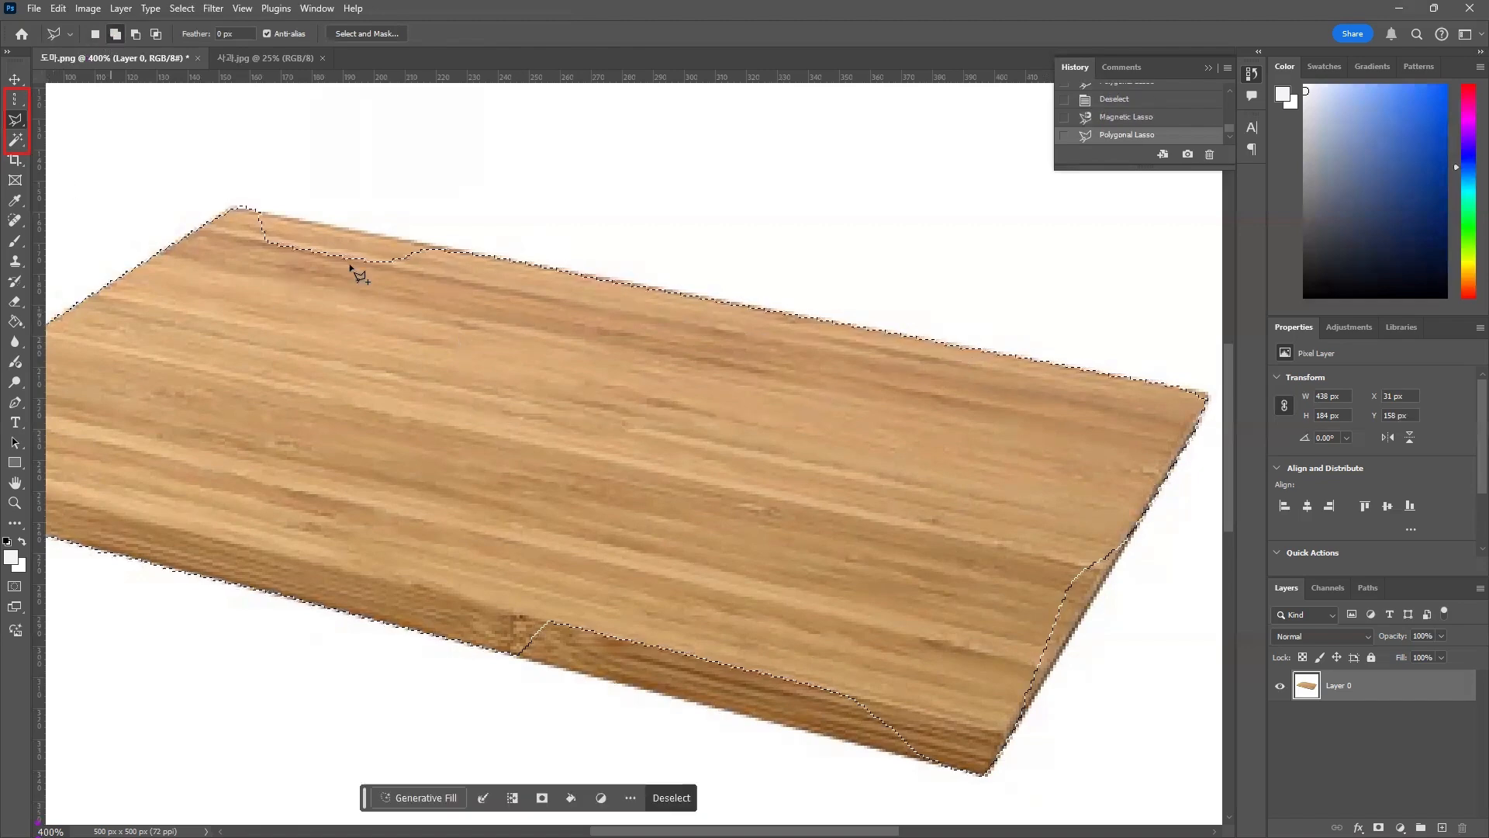
Add the missed notch beside the board's upper-left corner to the selection with a small four-sided polygon
left_click(457, 251)
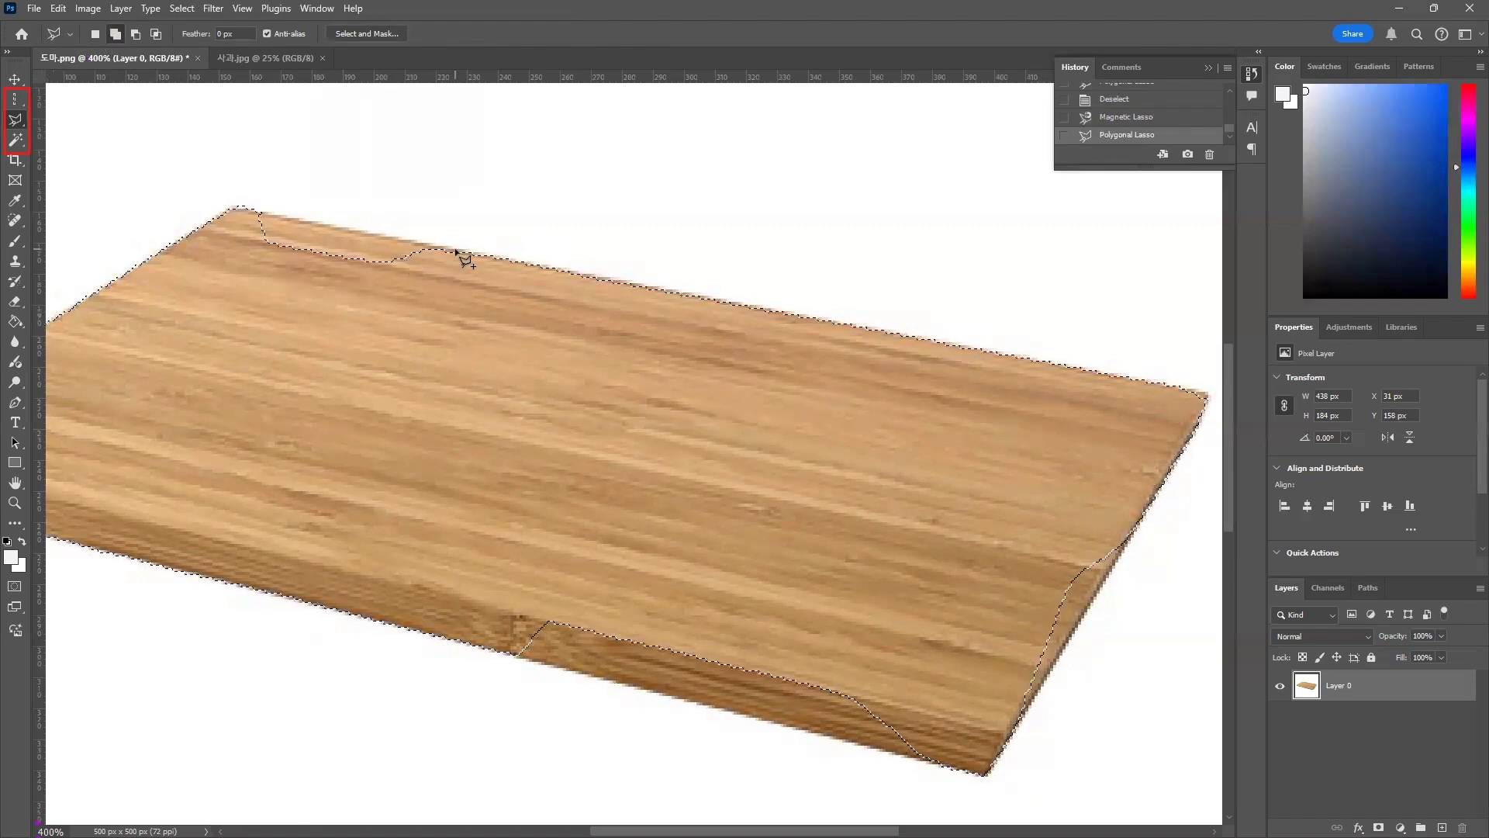
double_click(247, 210)
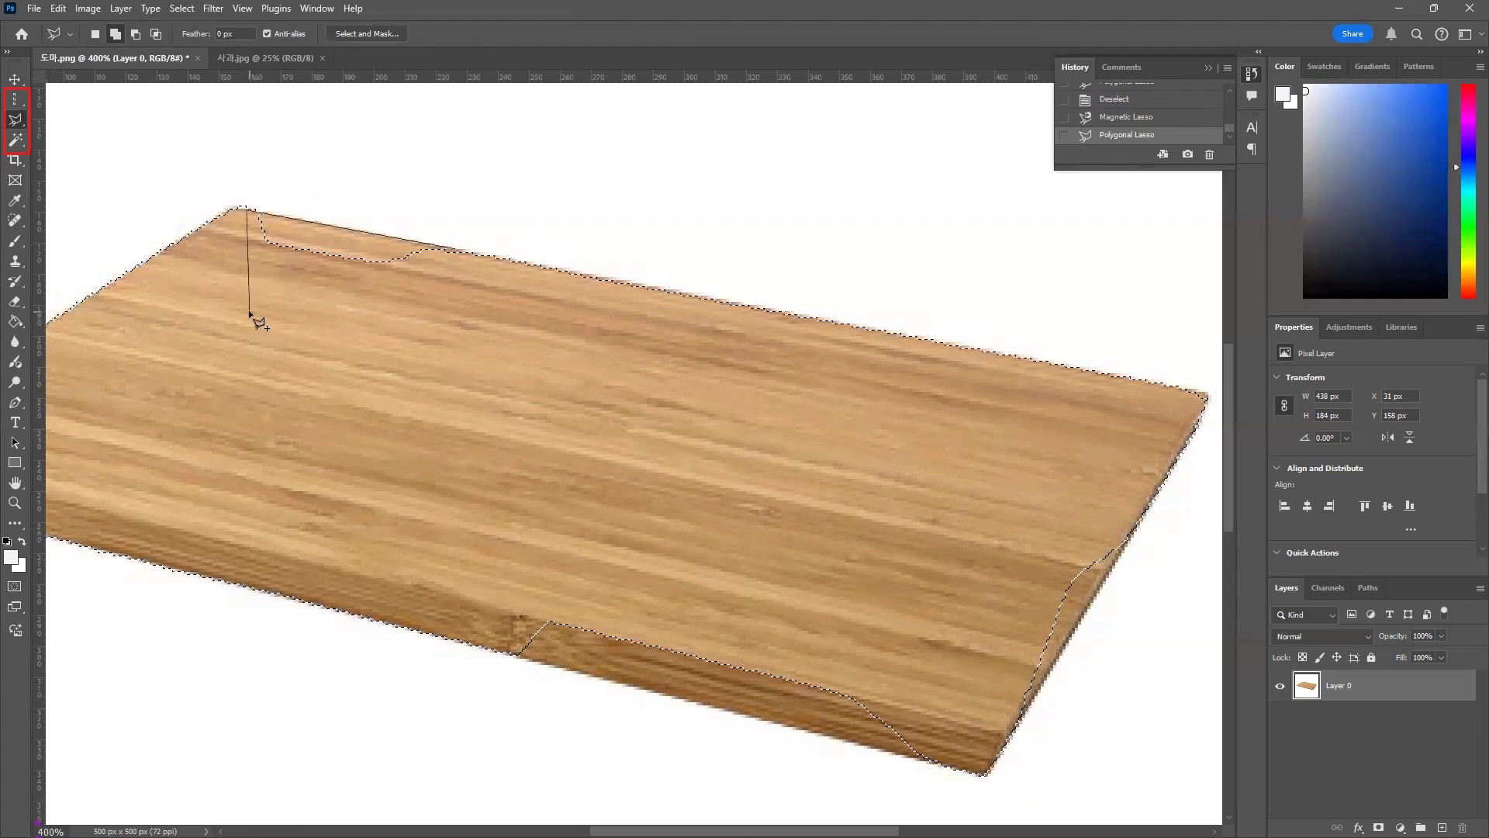
left_click(249, 312)
left_click(431, 325)
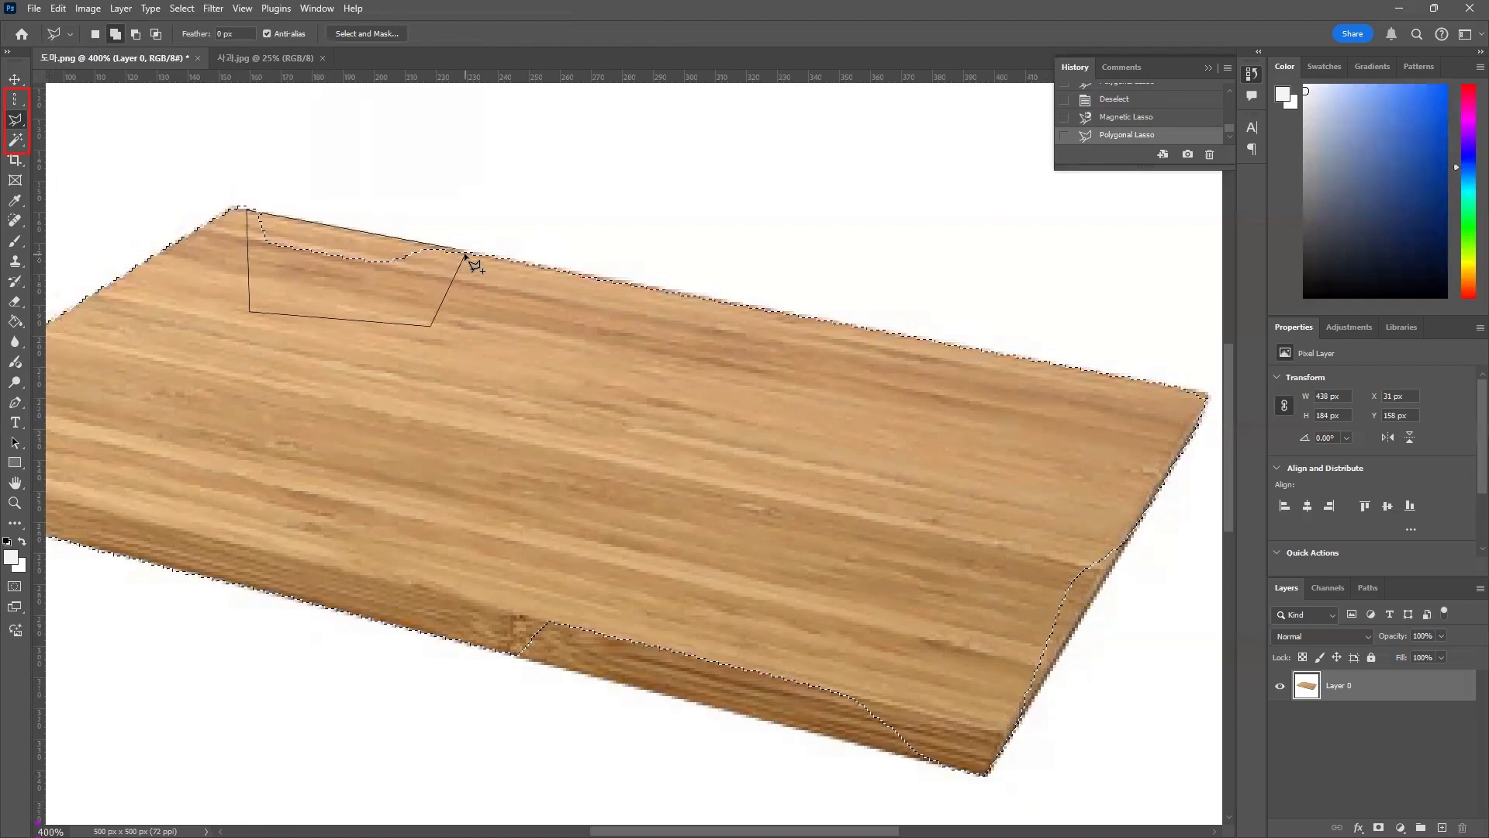
double_click(466, 254)
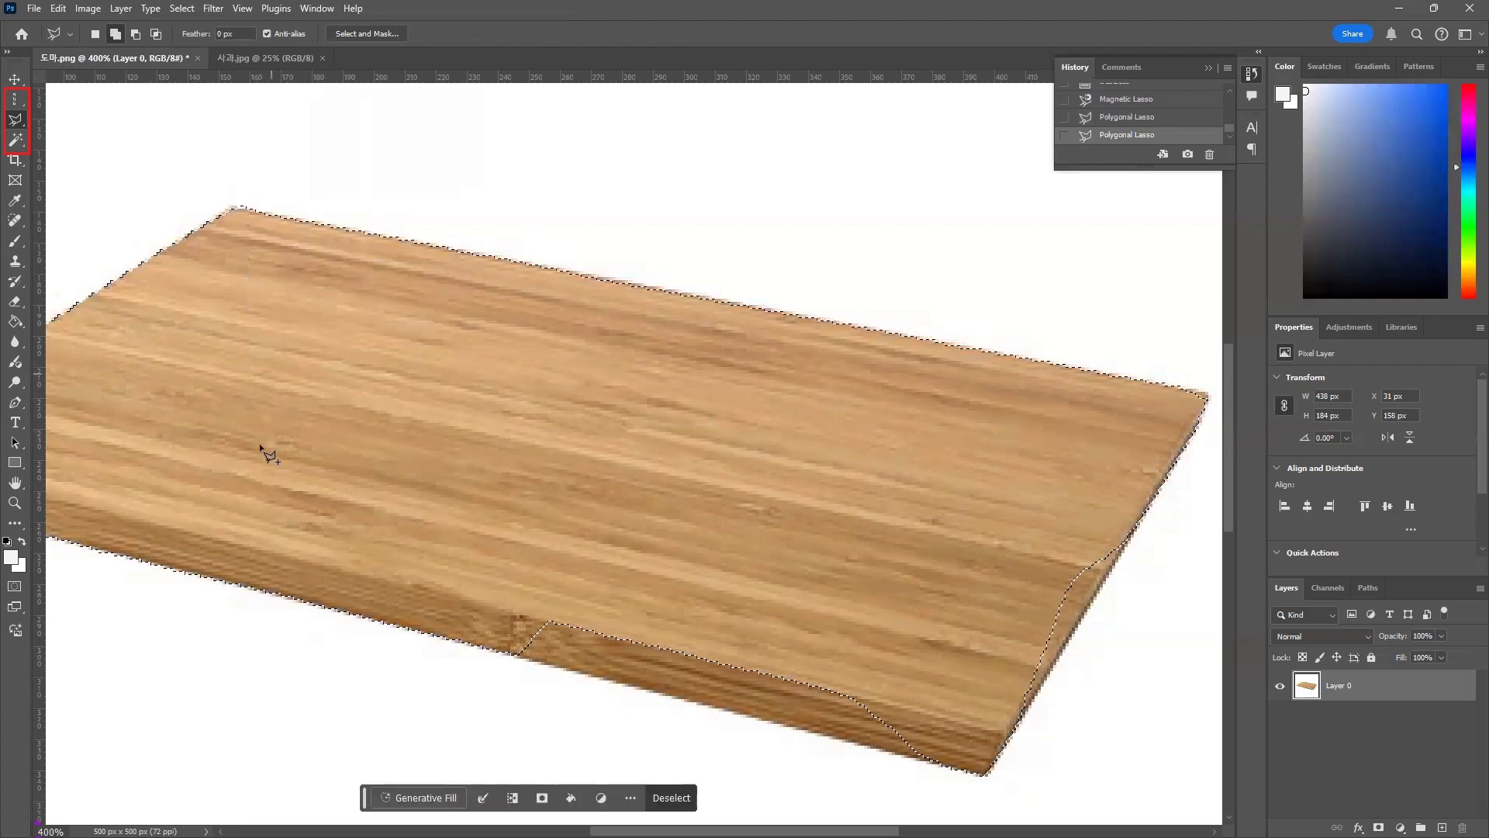
Add the missed strip along the board's front edge to the selection with a polygon extending slightly below the edge
left_click_drag(322, 568, 469, 412)
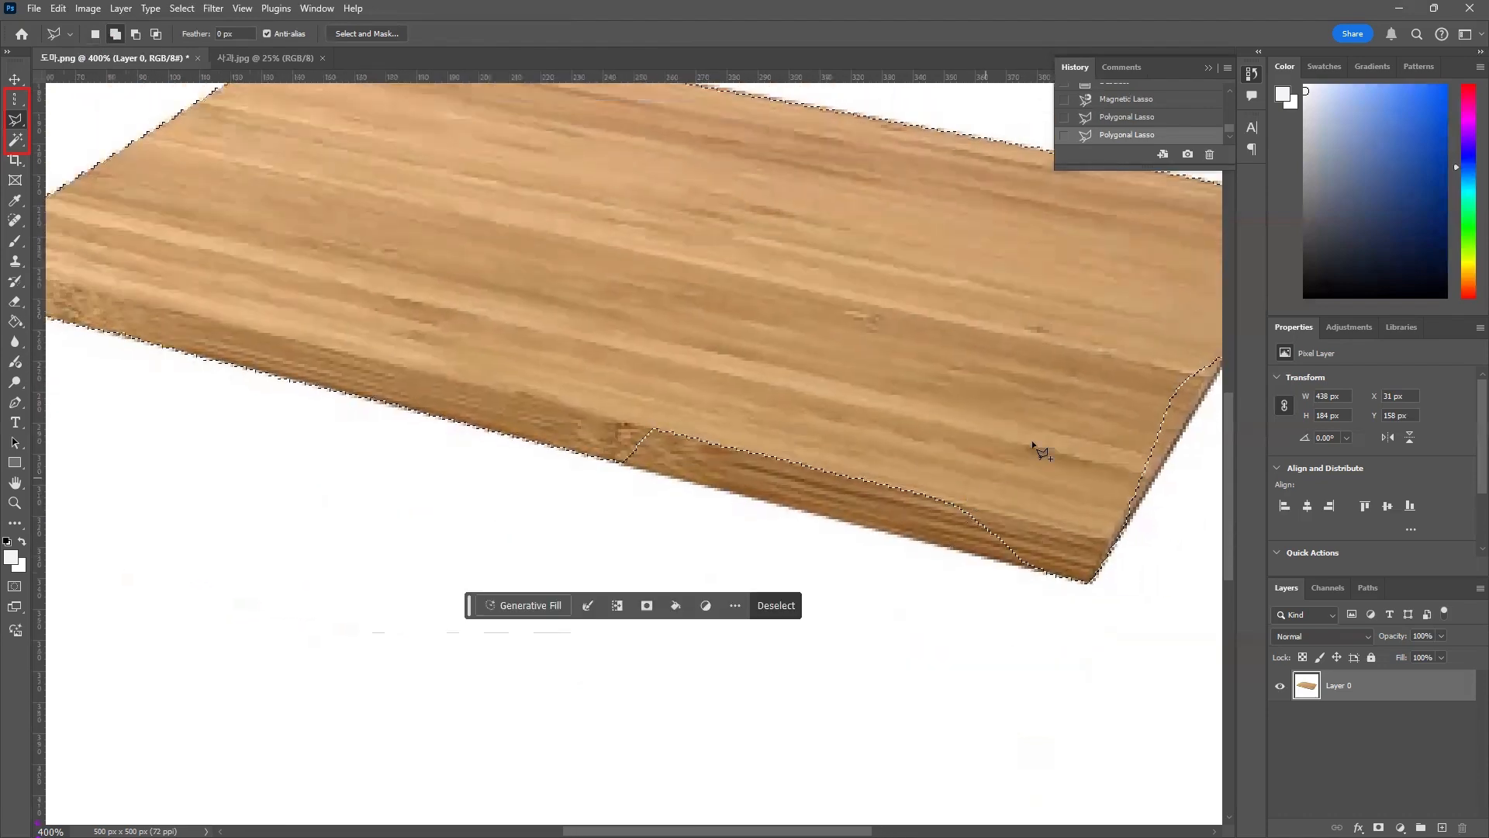
left_click_drag(941, 420, 884, 416)
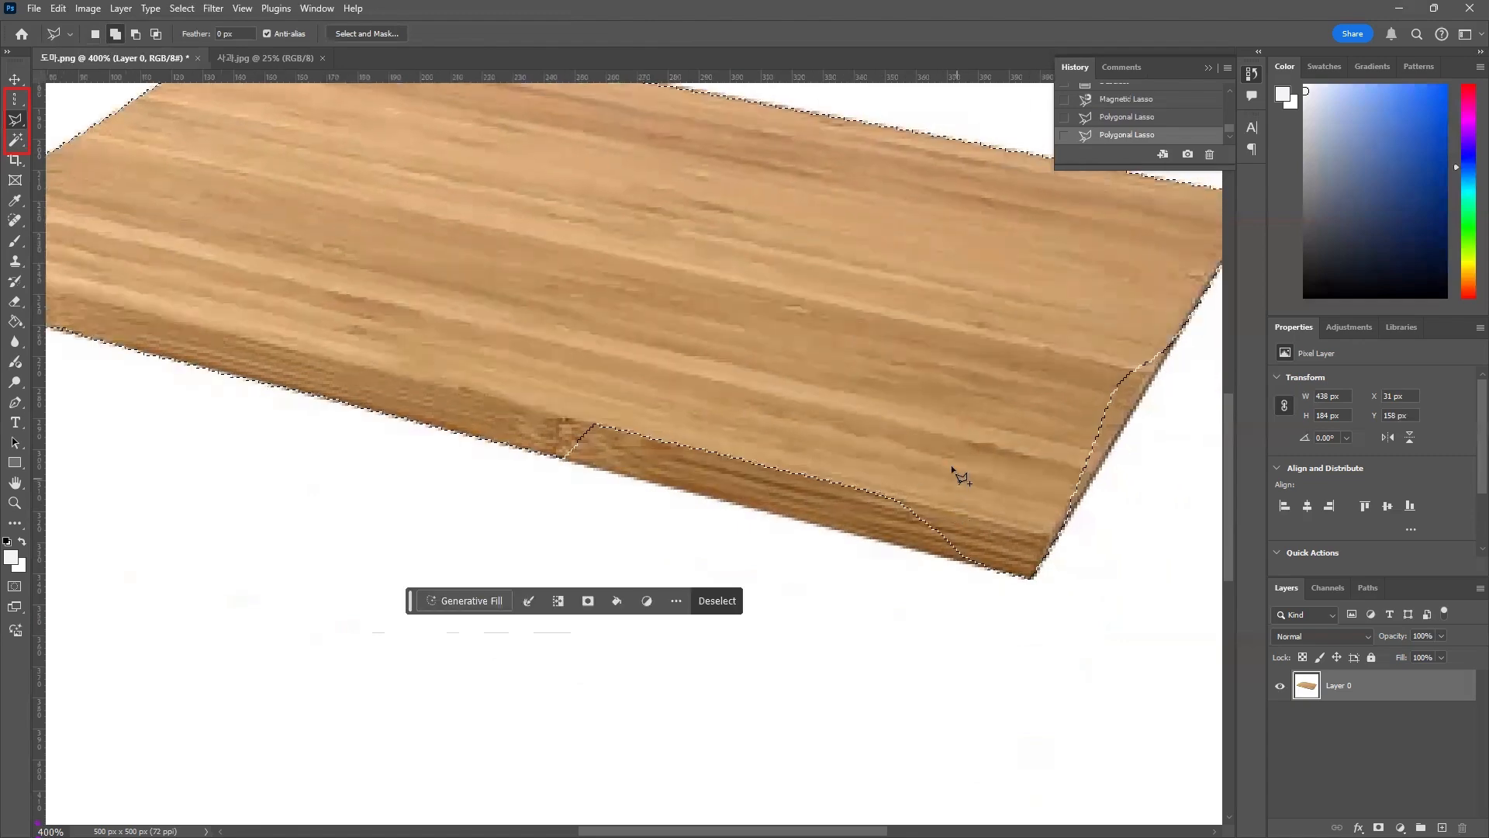
left_click(952, 465)
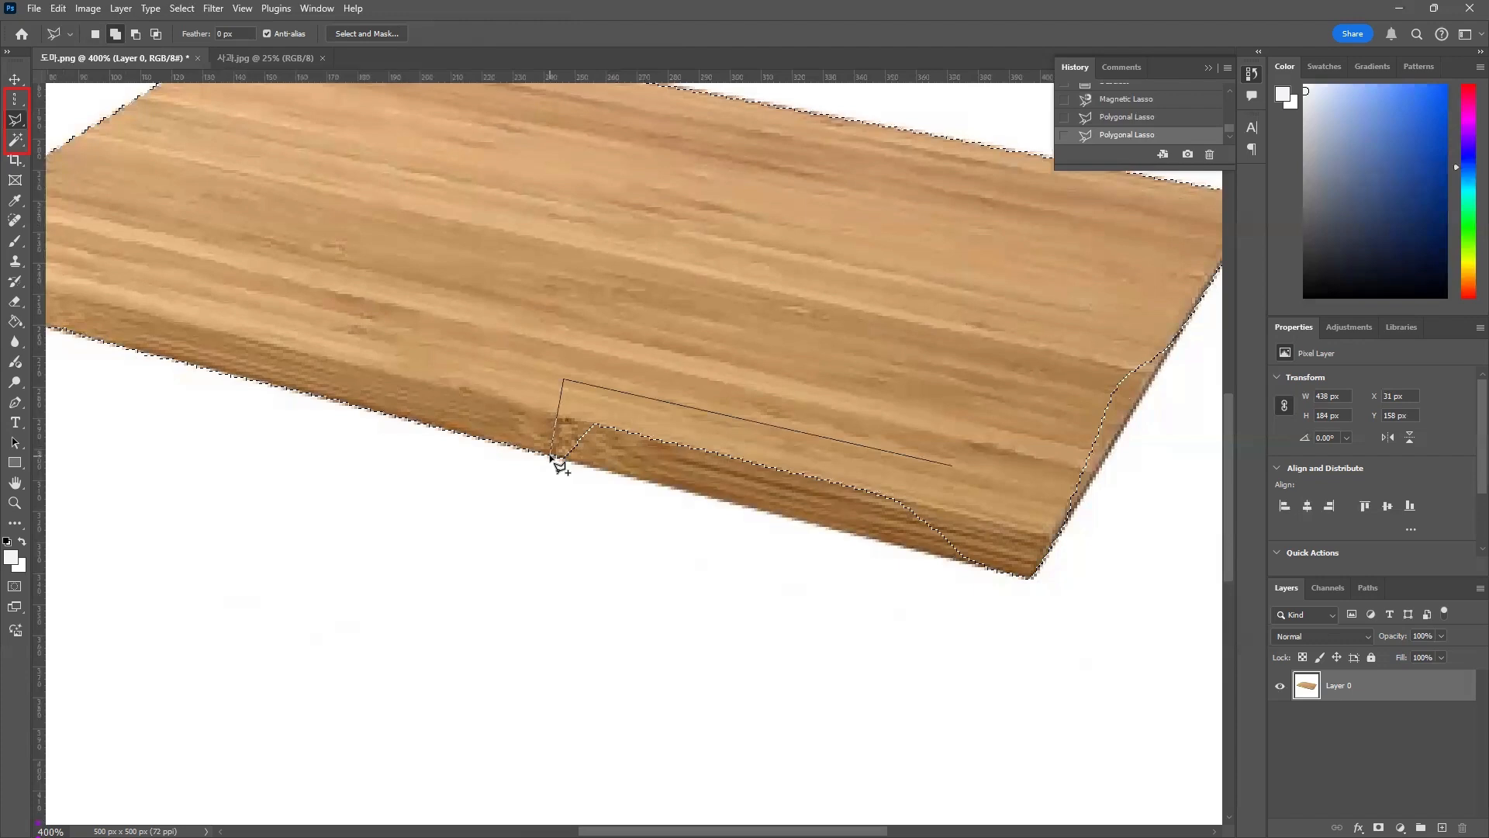
left_click(552, 456)
left_click(964, 561)
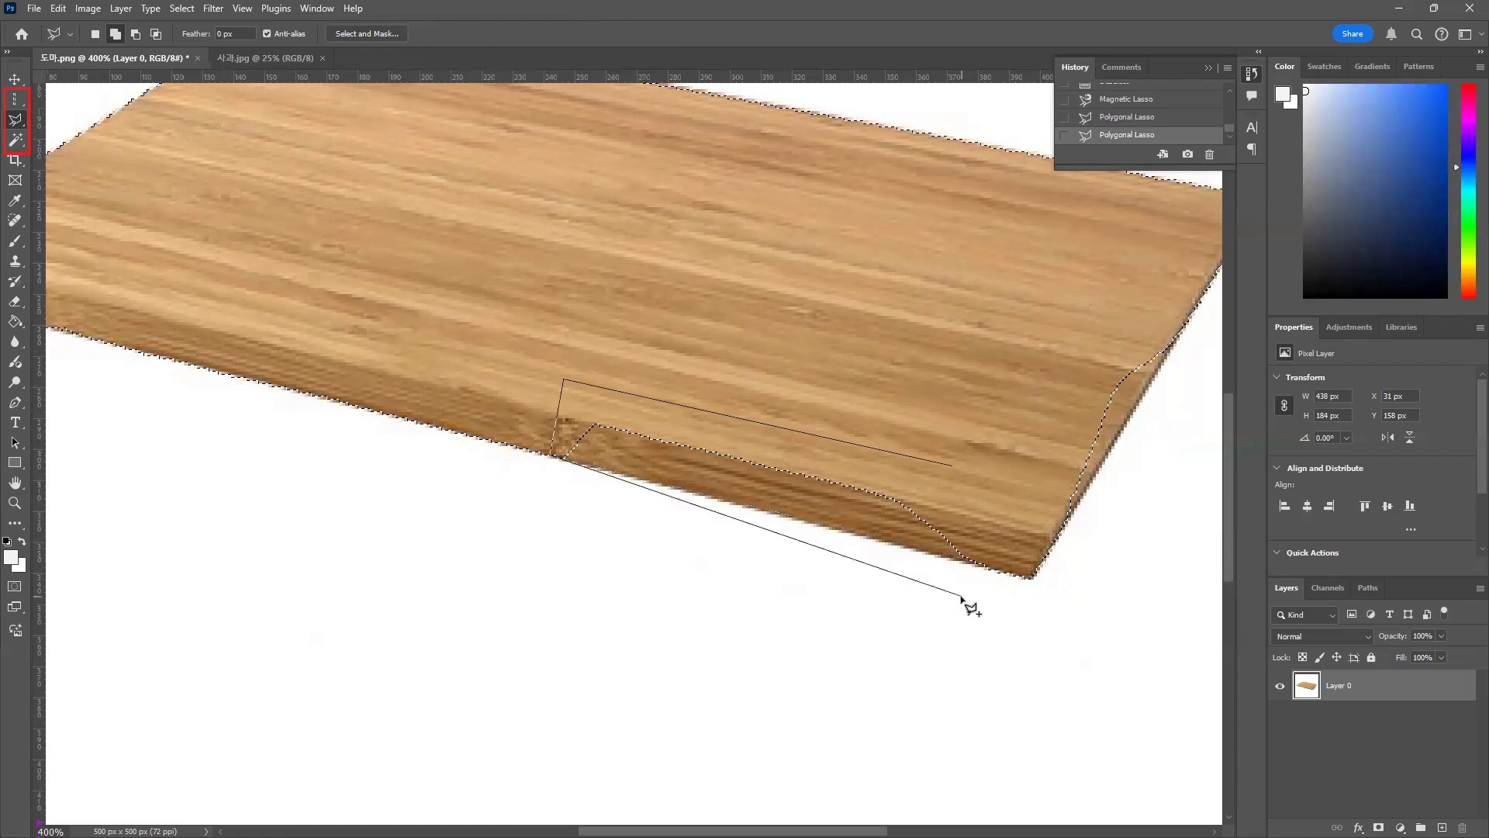
left_click(962, 595)
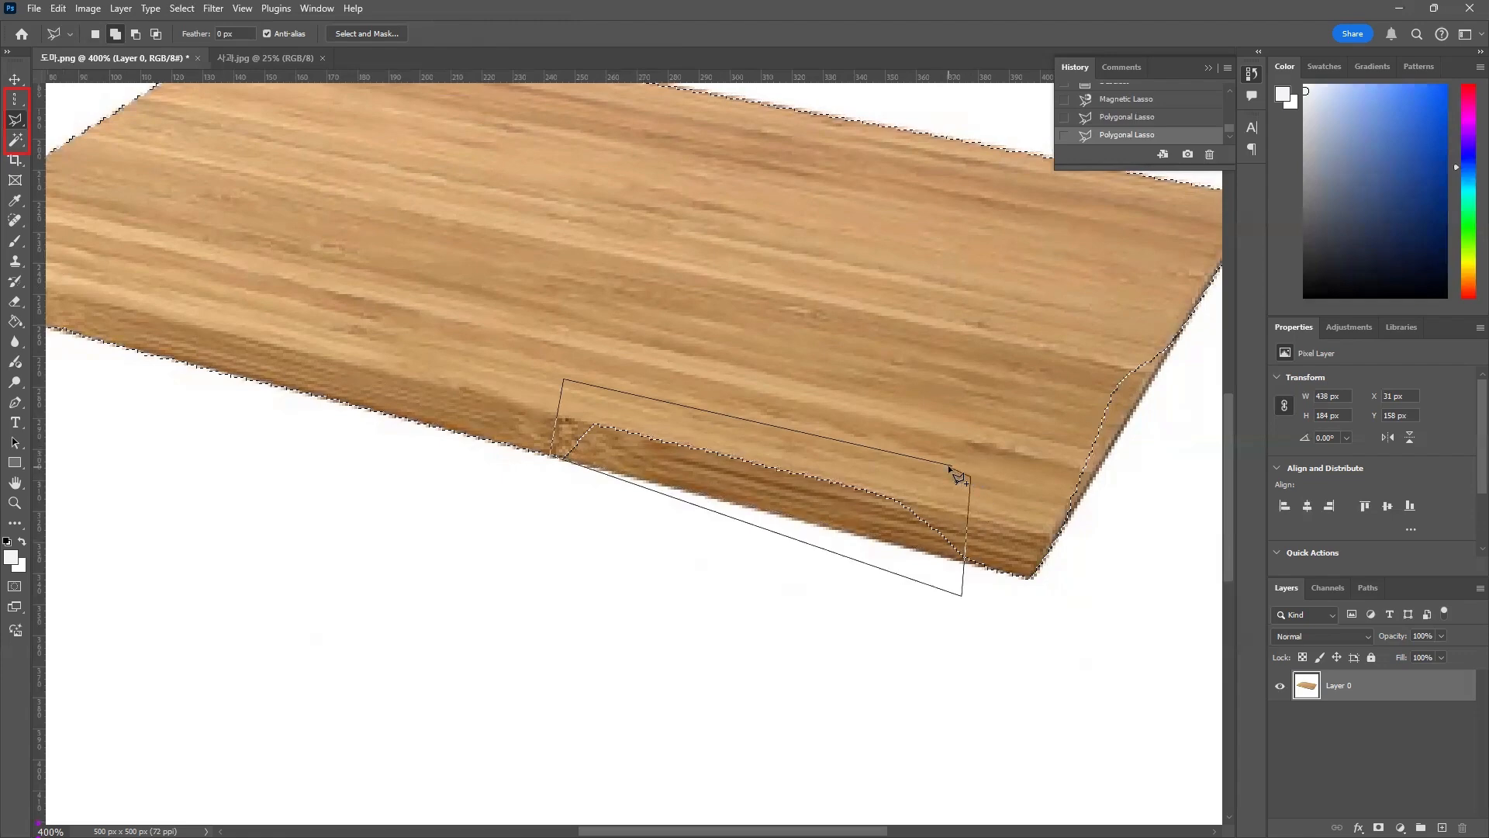
left_click(950, 467)
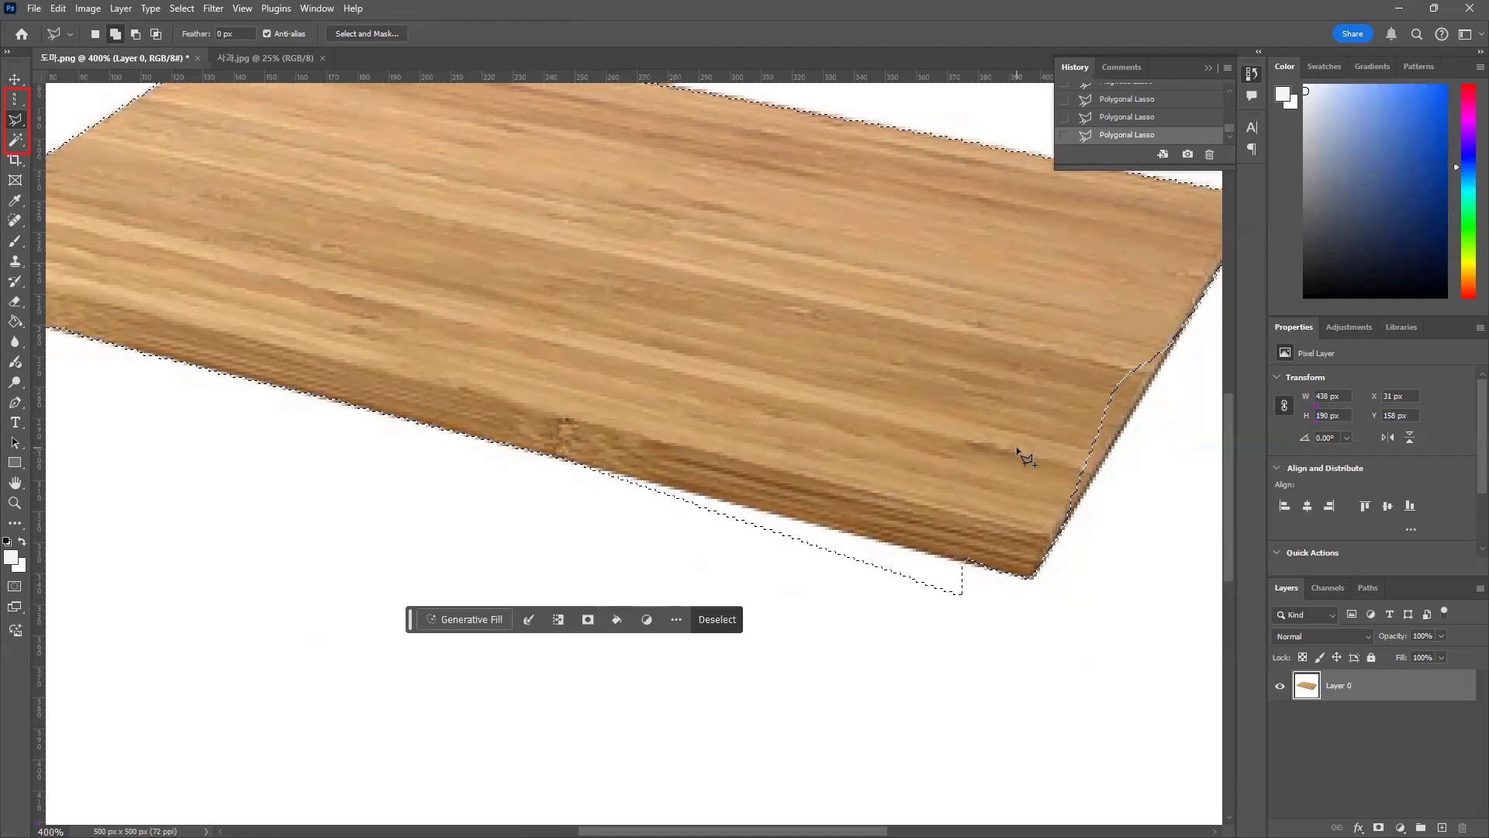
Add the missed sliver along the board's right edge to the selection with a closed polygon
scroll(803, 466, "right", 5)
scroll(803, 466, "up", 1)
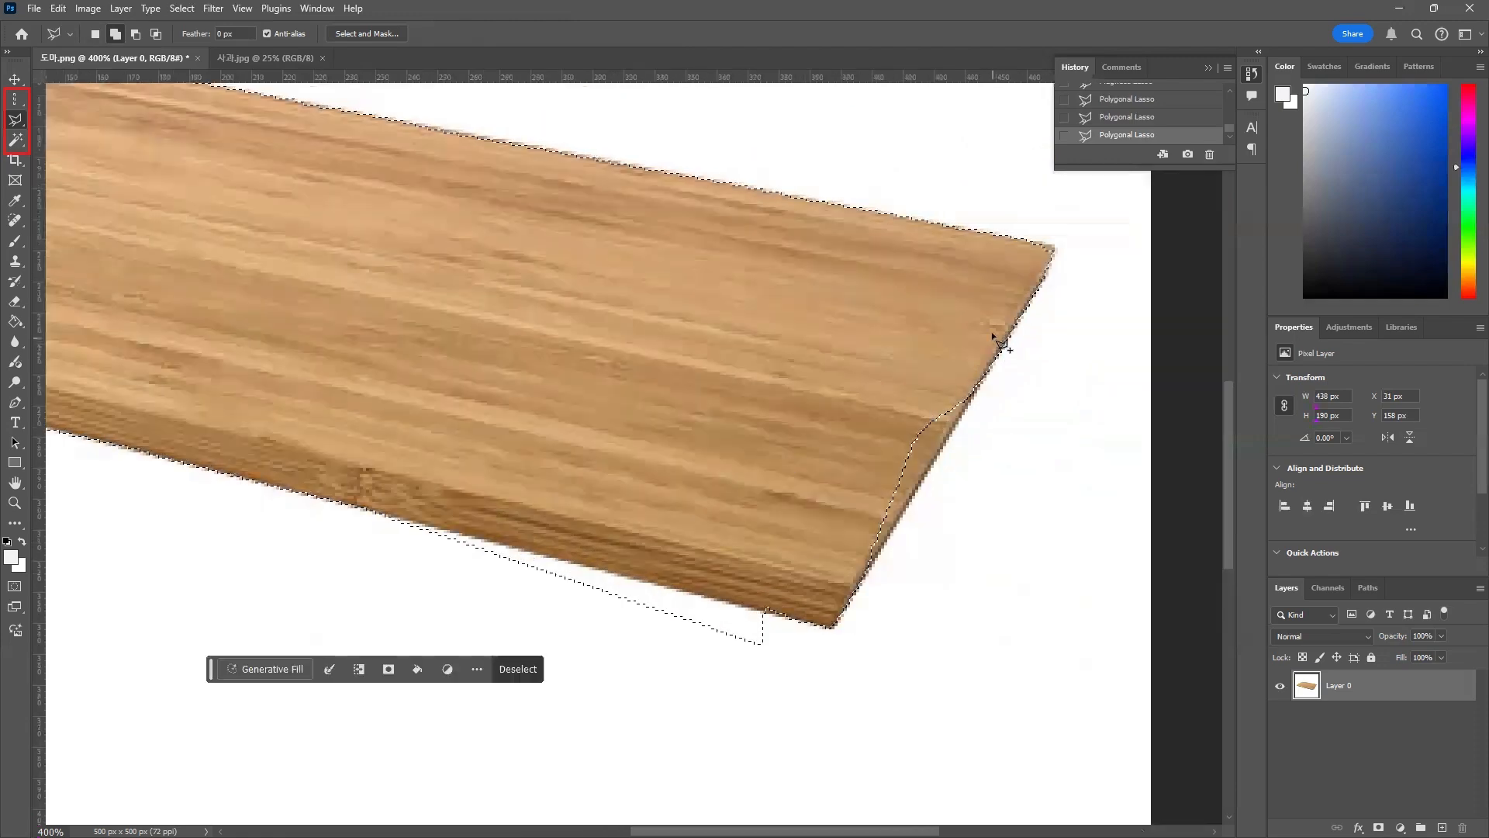
left_click(1008, 346)
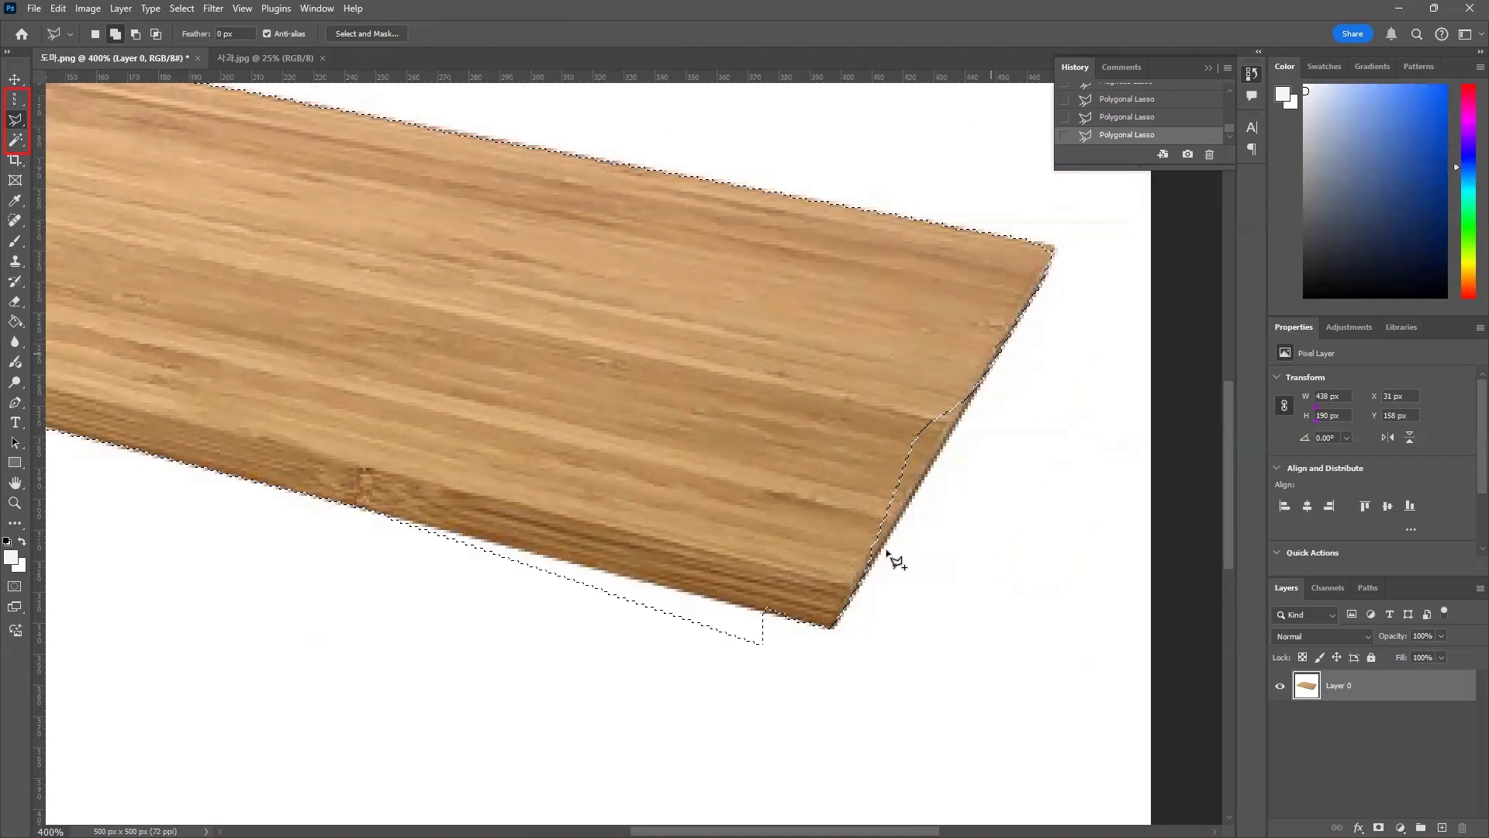
double_click(845, 605)
left_click(845, 609)
left_click(824, 375)
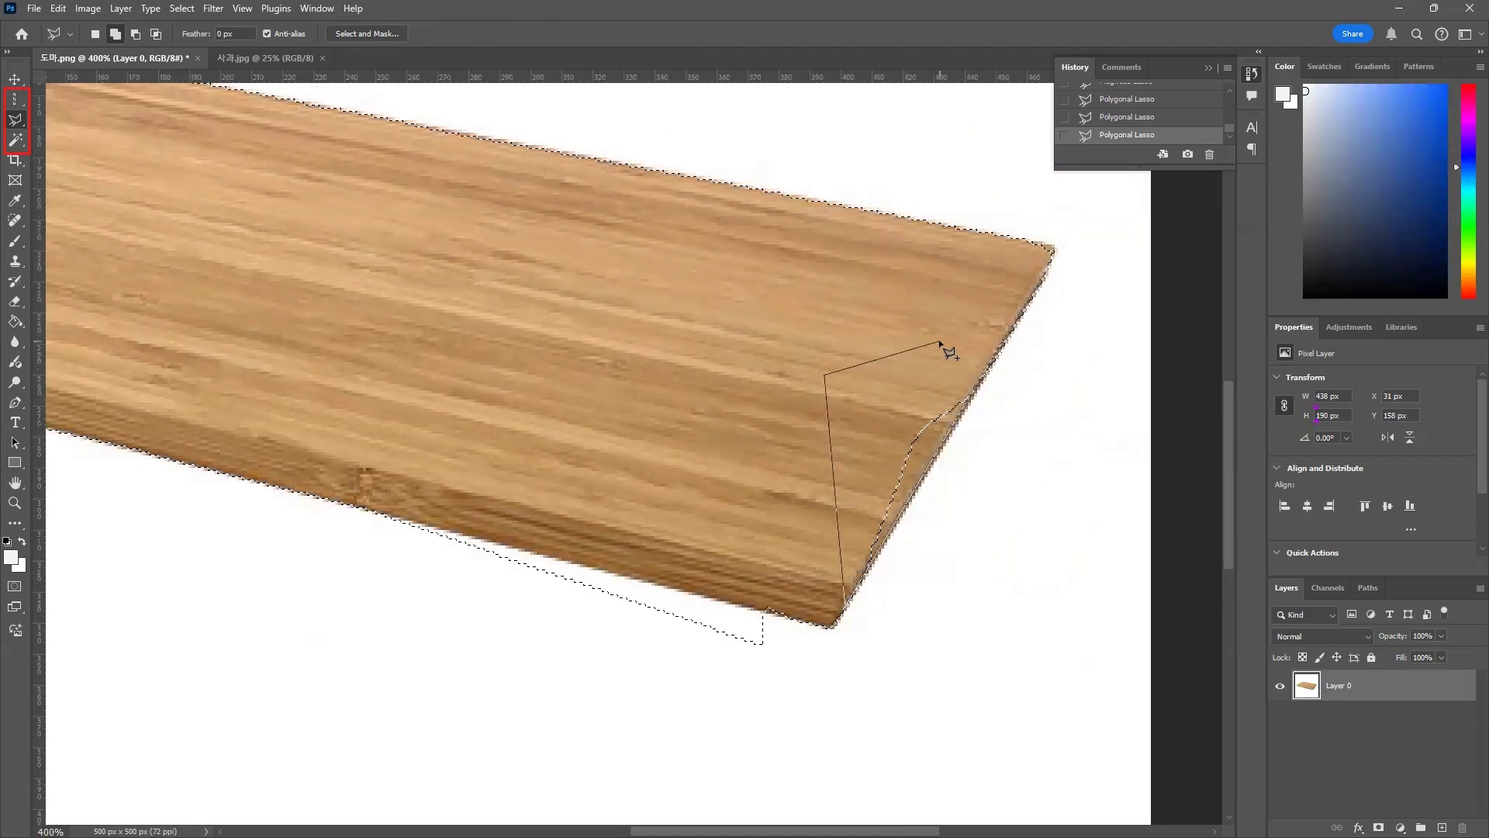
left_click(940, 341)
double_click(980, 342)
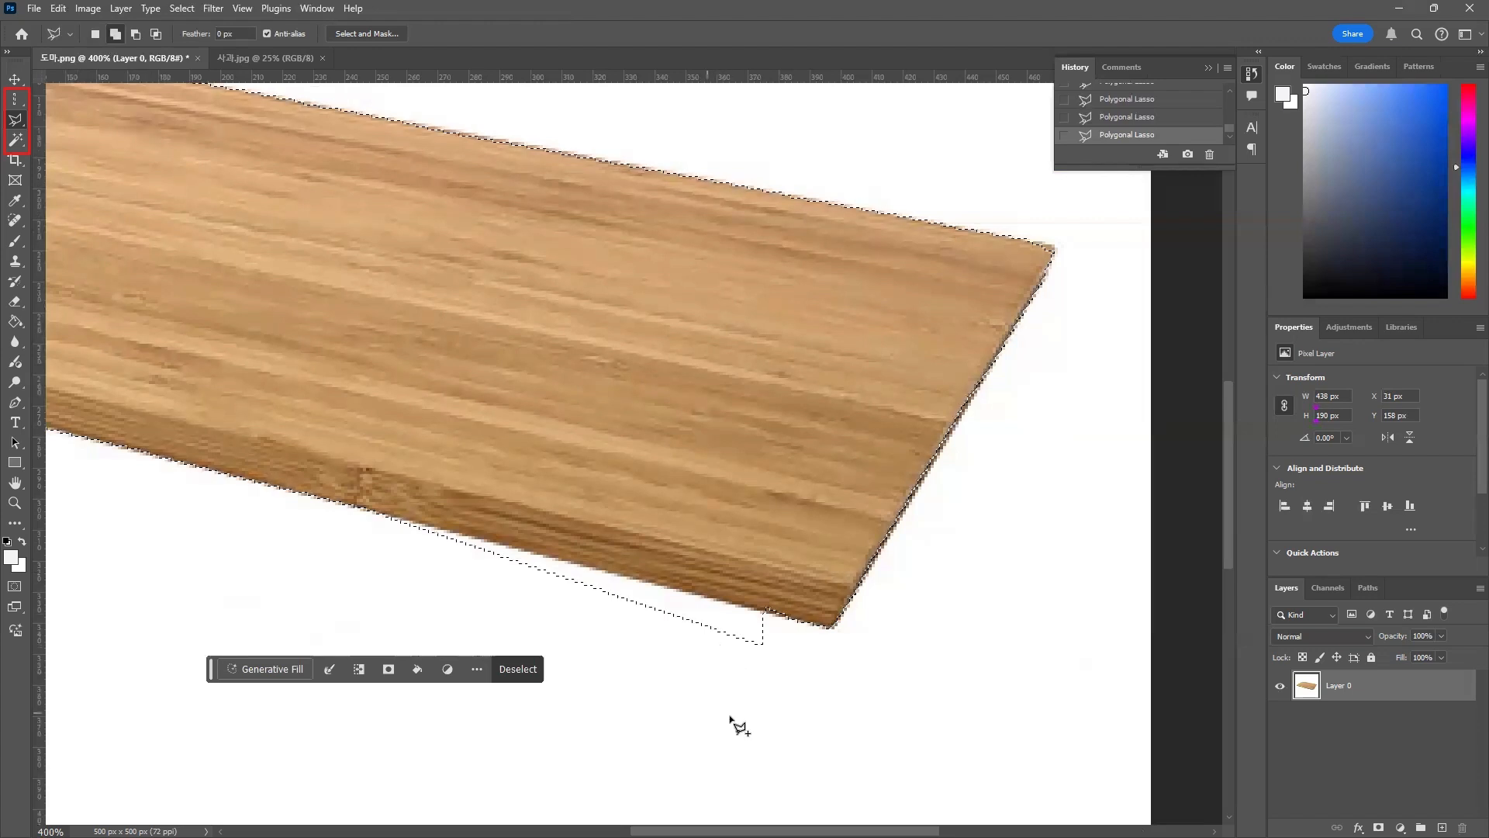
Subtract the excess white area below the board's front edge from the selection with a polygon following that edge
left_click(136, 37)
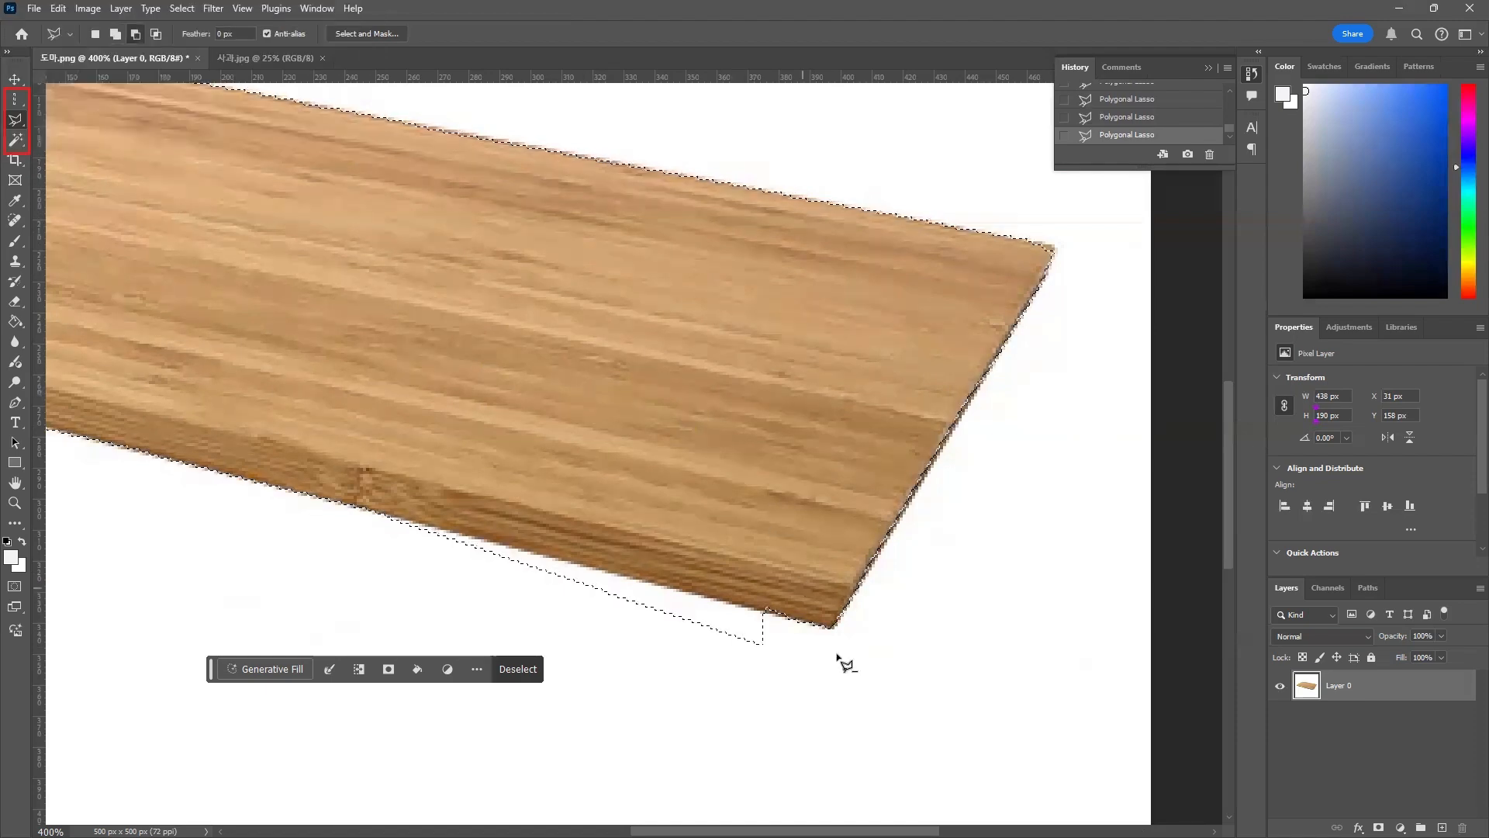
left_click(764, 613)
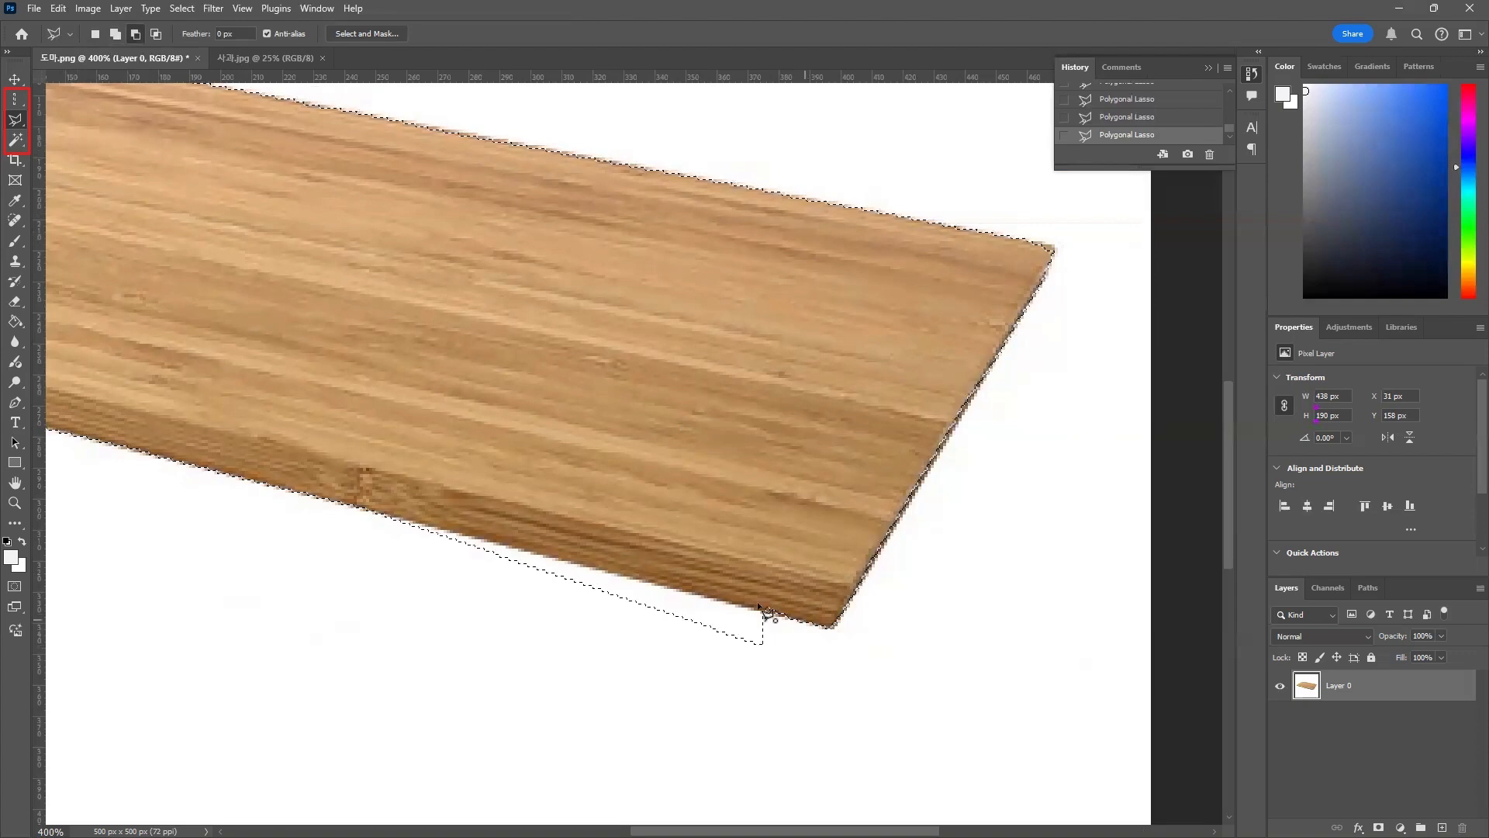
left_click(334, 506)
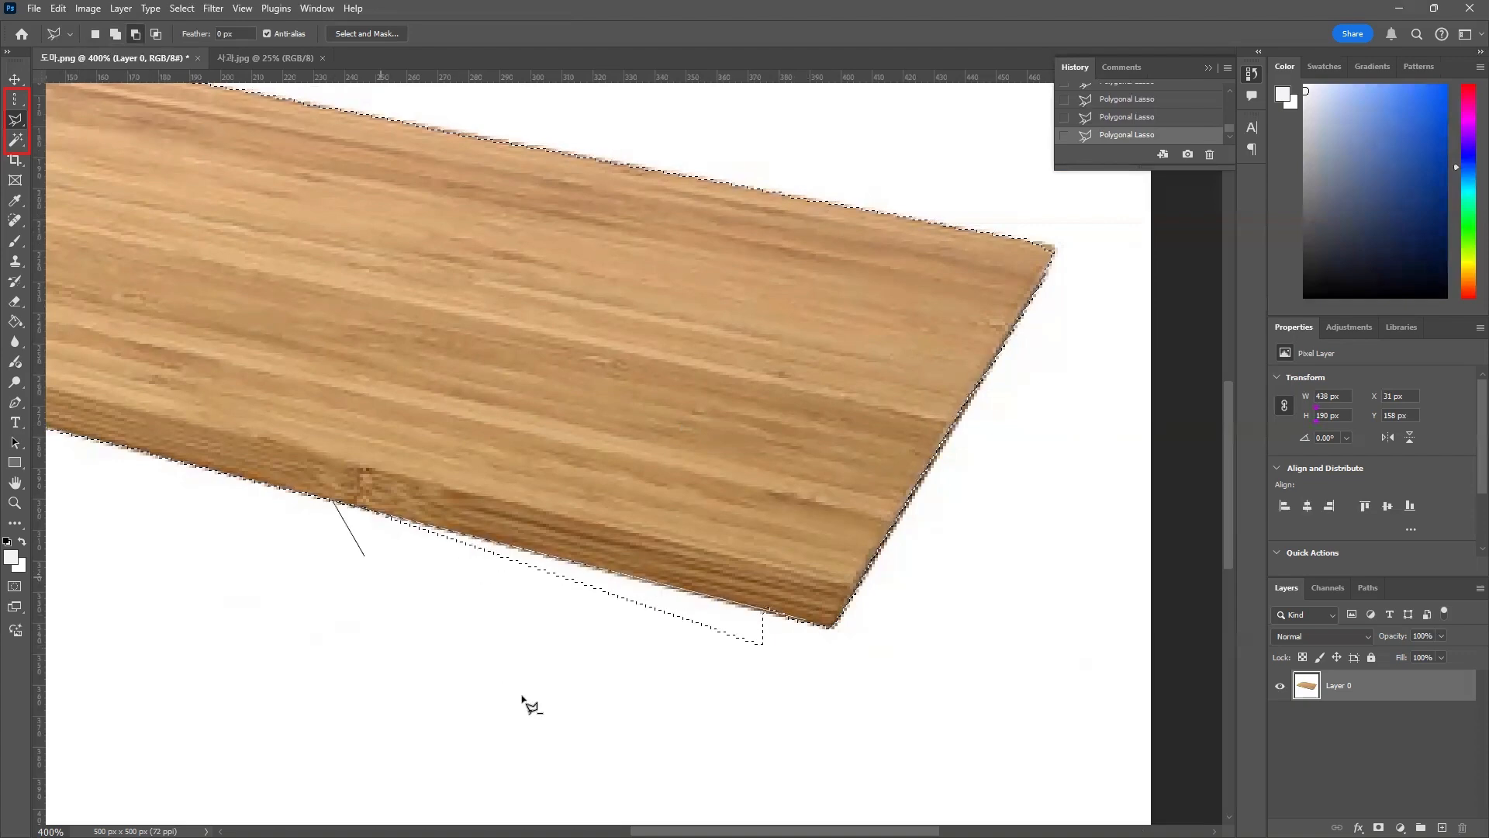
left_click(646, 738)
left_click(797, 704)
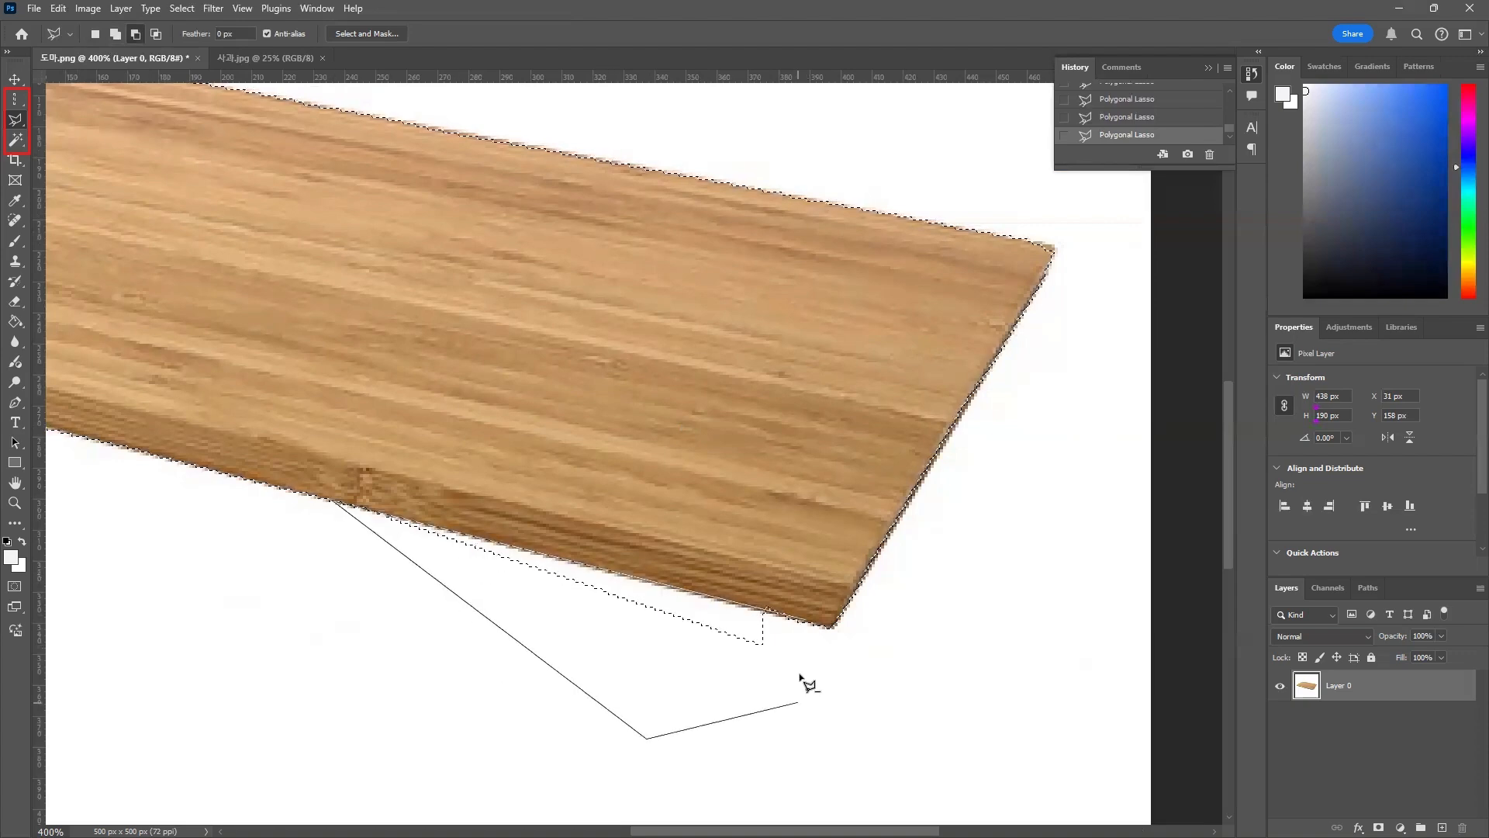
left_click(804, 632)
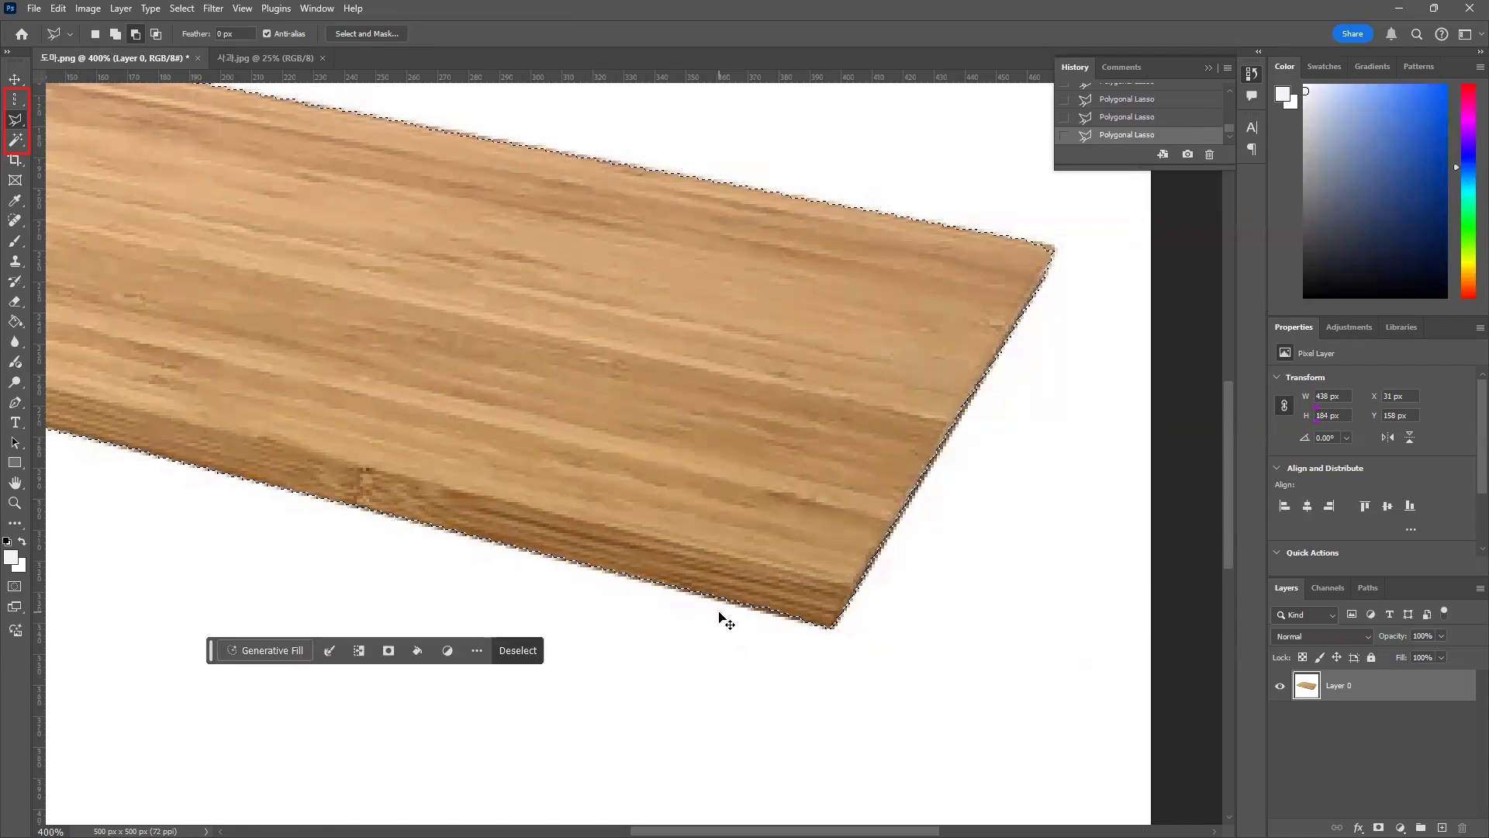
Intersect the board selection with a small four-sided polygon across the board's back edge, keeping an area about 35 by 24 px
key("ctrl+minus")
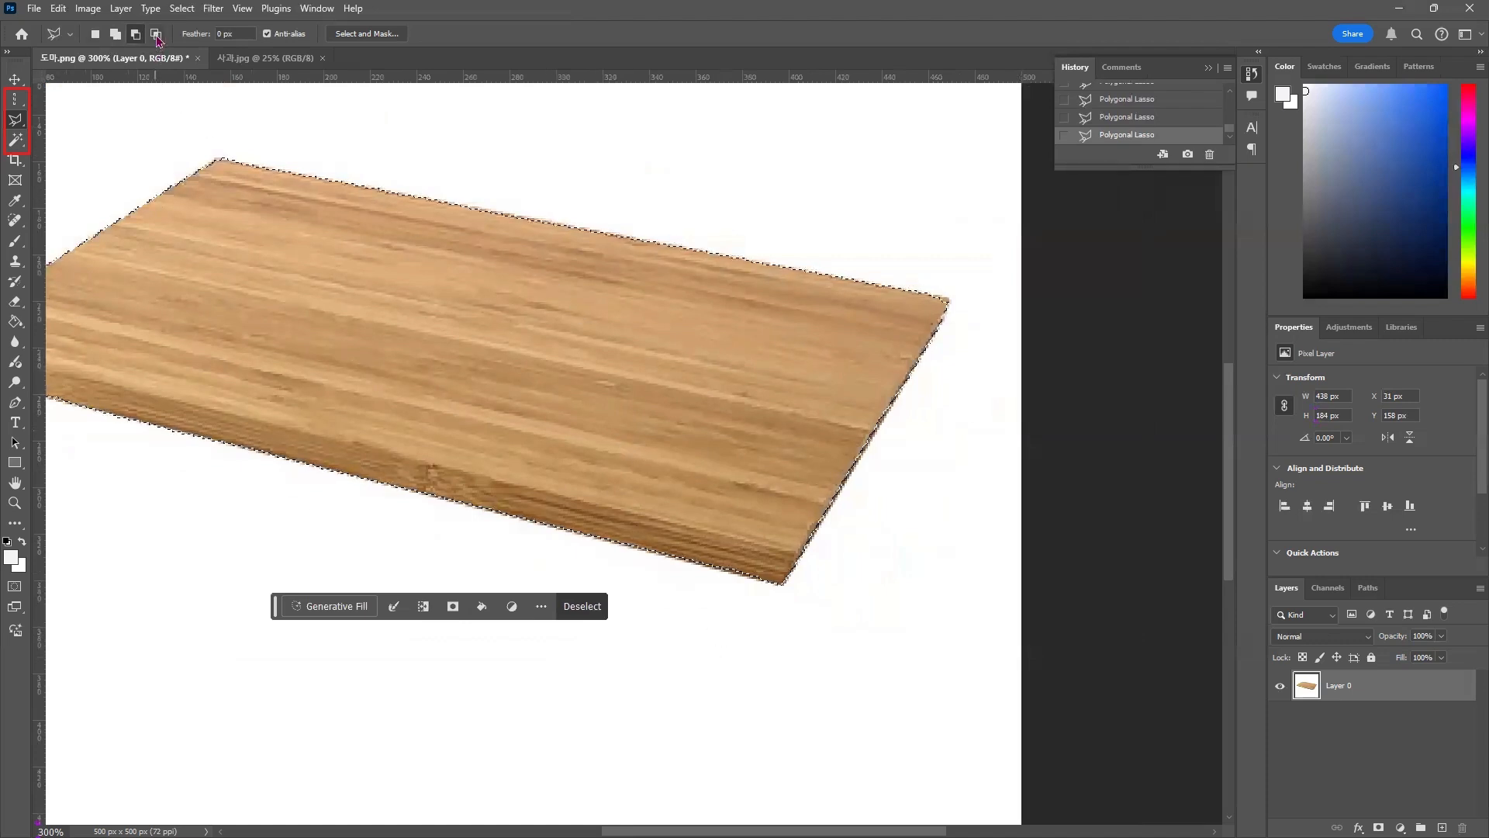
right_click(11, 121)
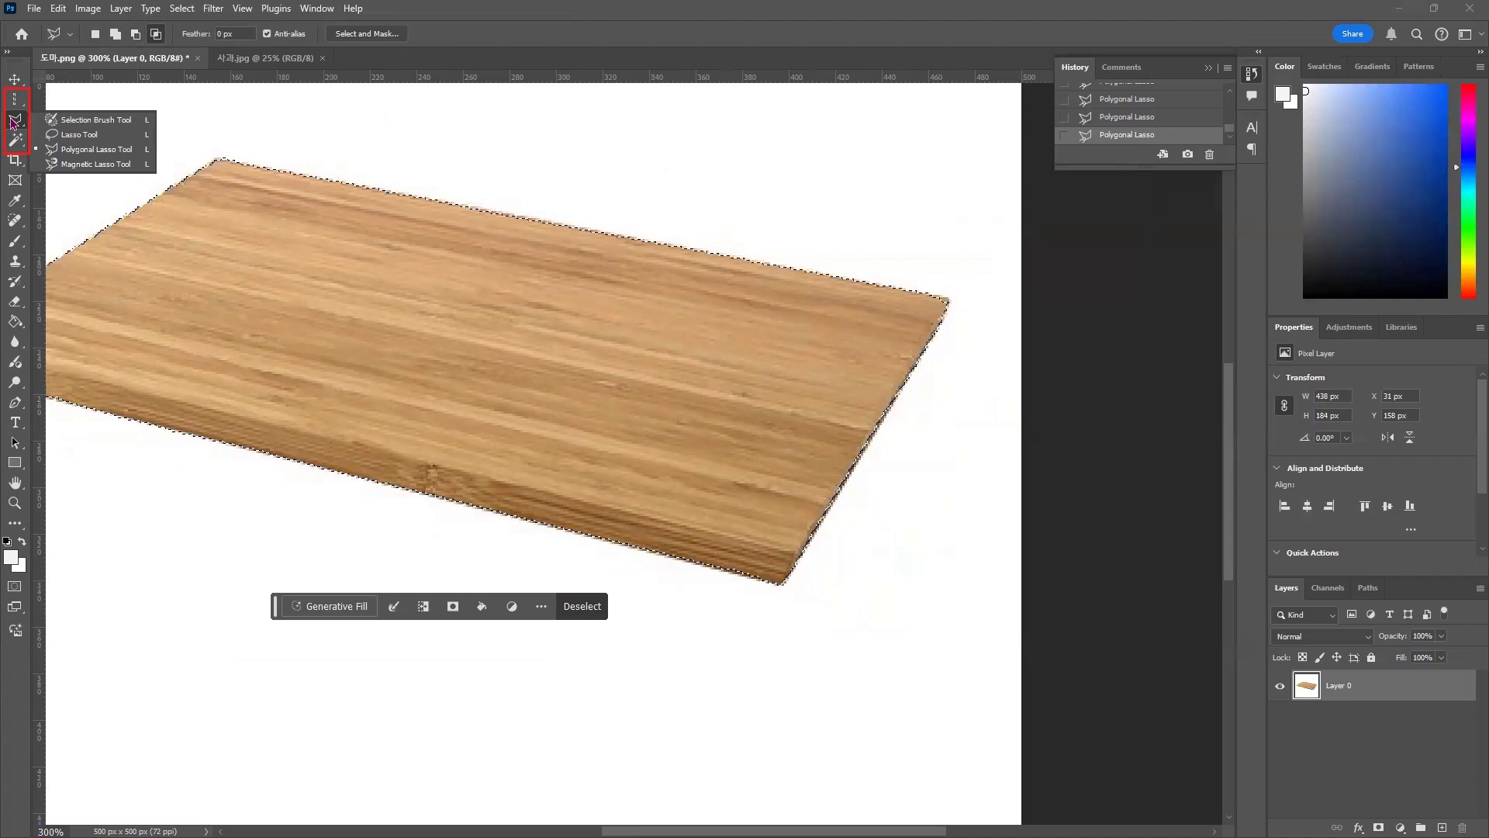
left_click(149, 64)
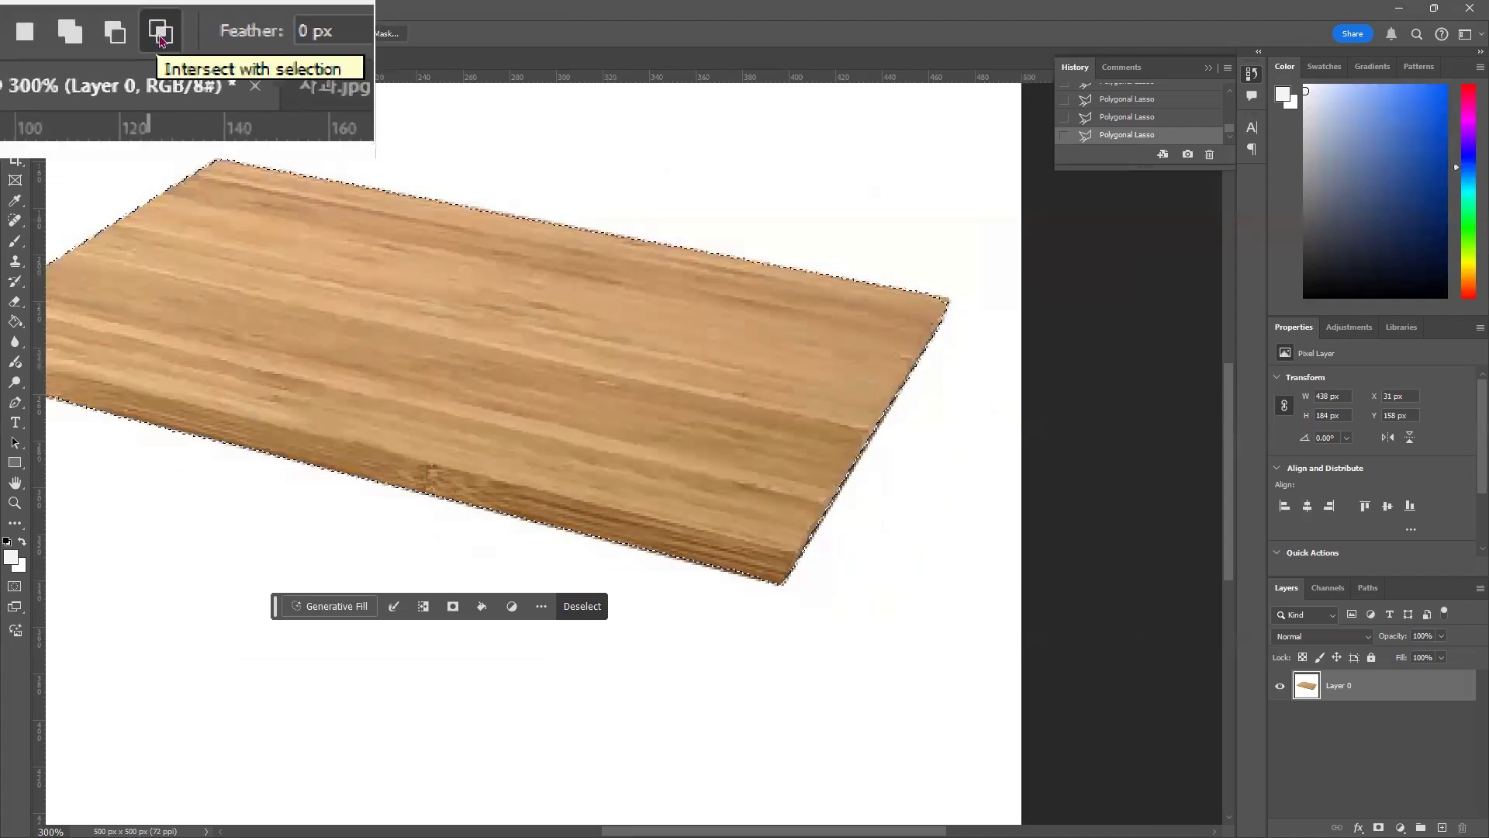
left_click(448, 182)
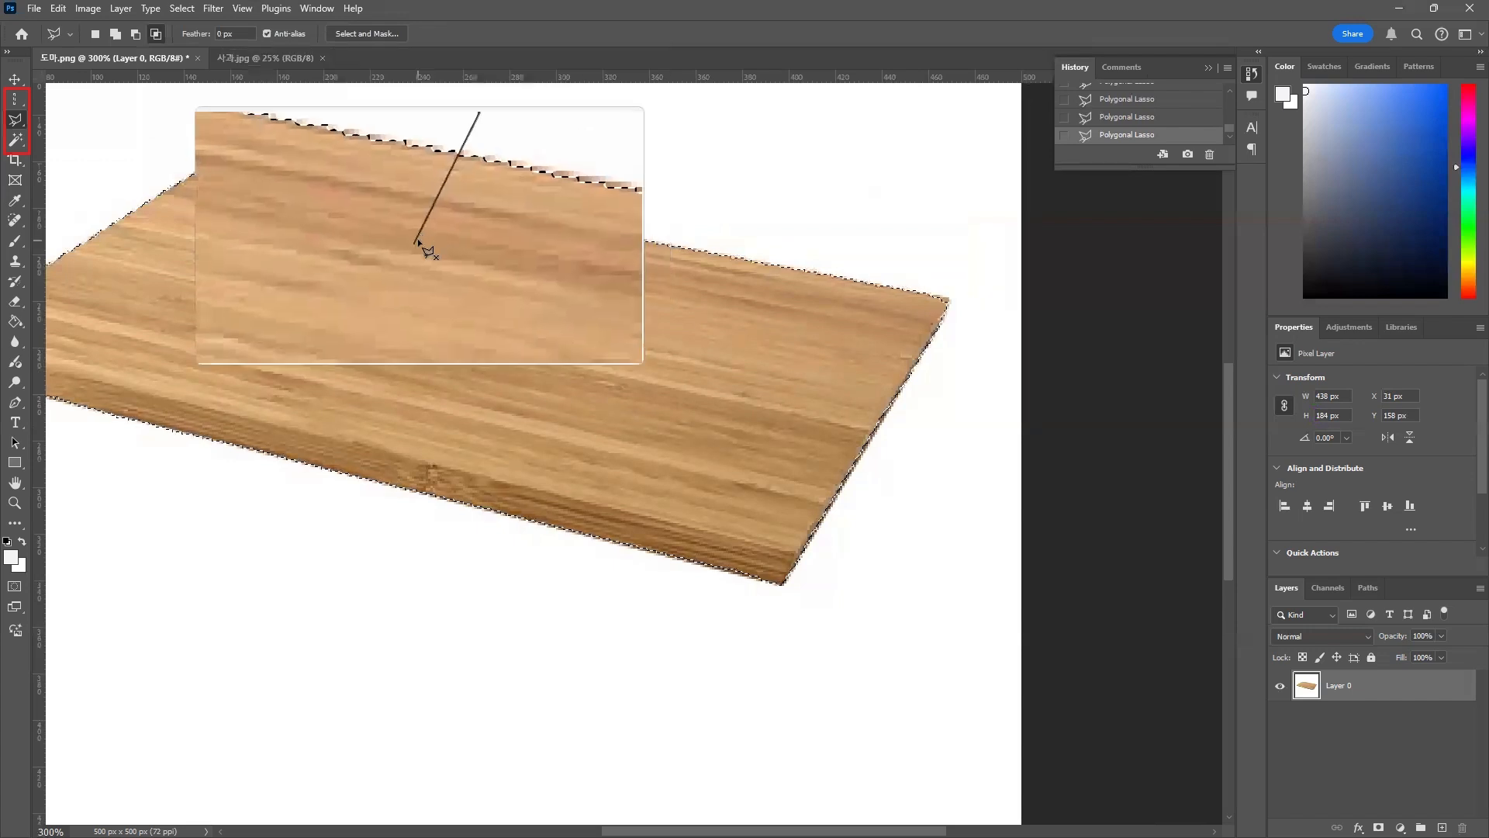
left_click(415, 239)
left_click(497, 256)
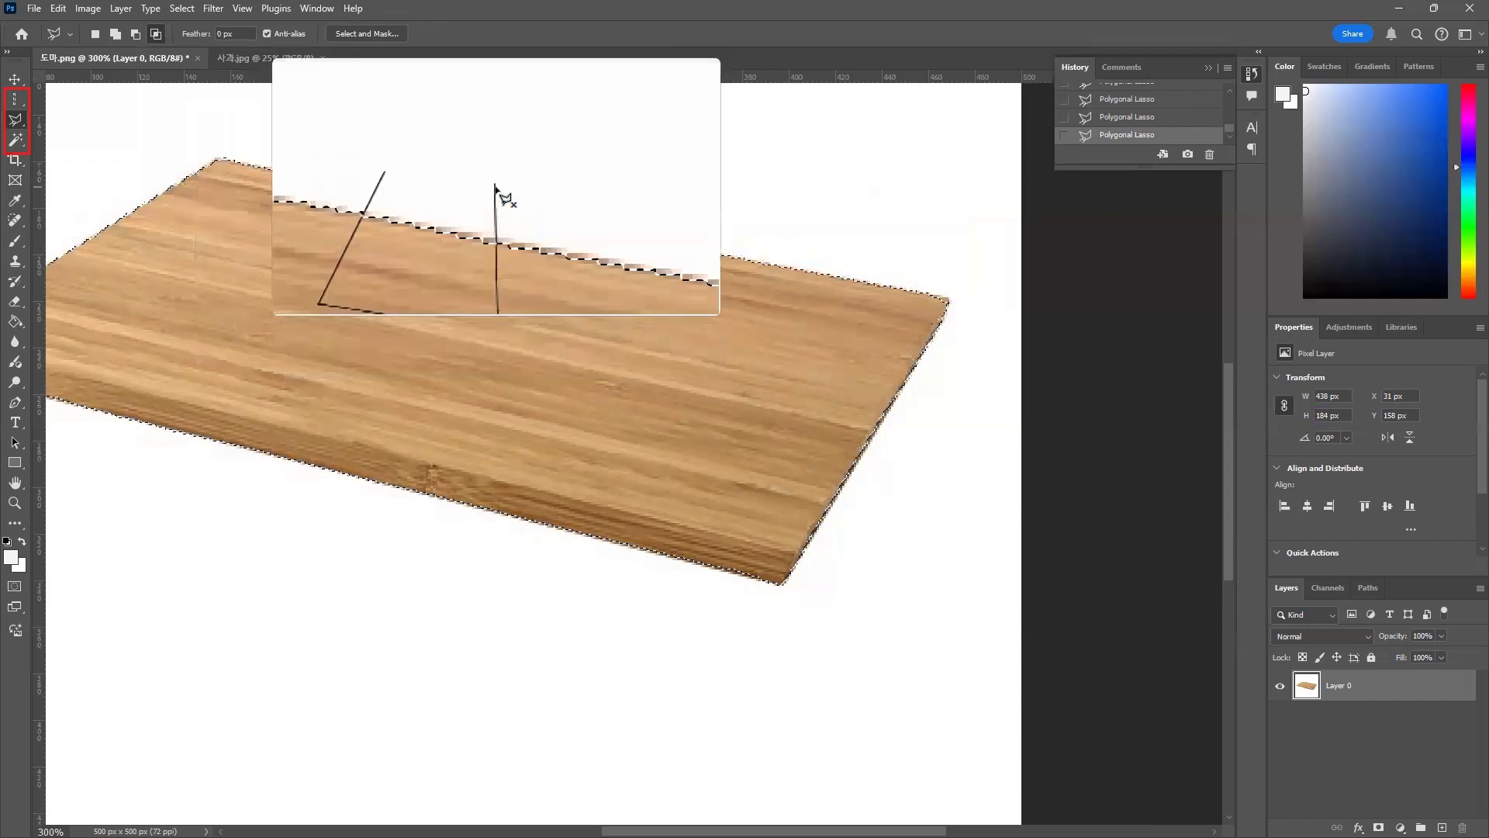
left_click(497, 188)
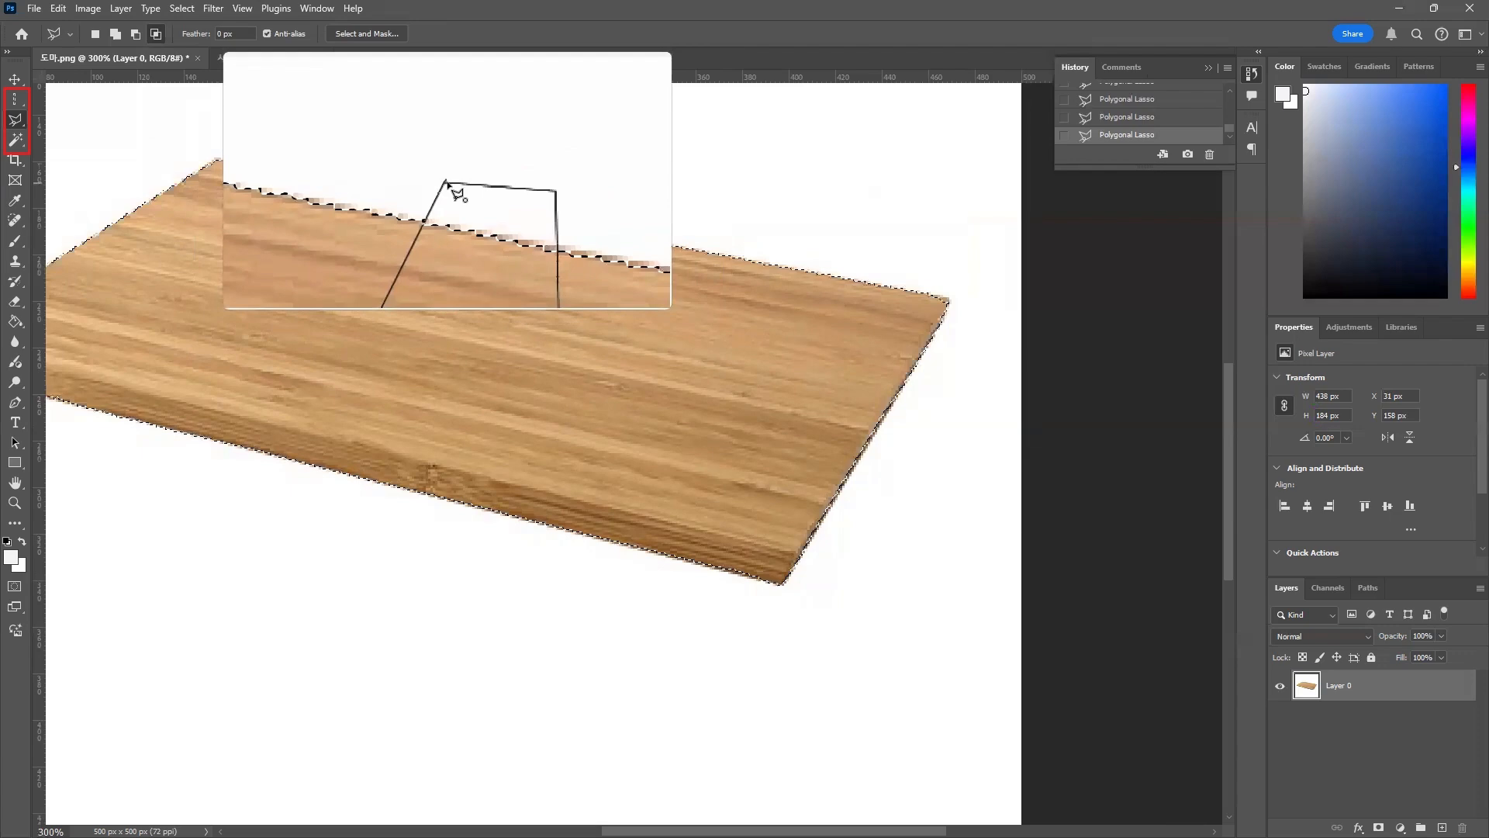
double_click(448, 187)
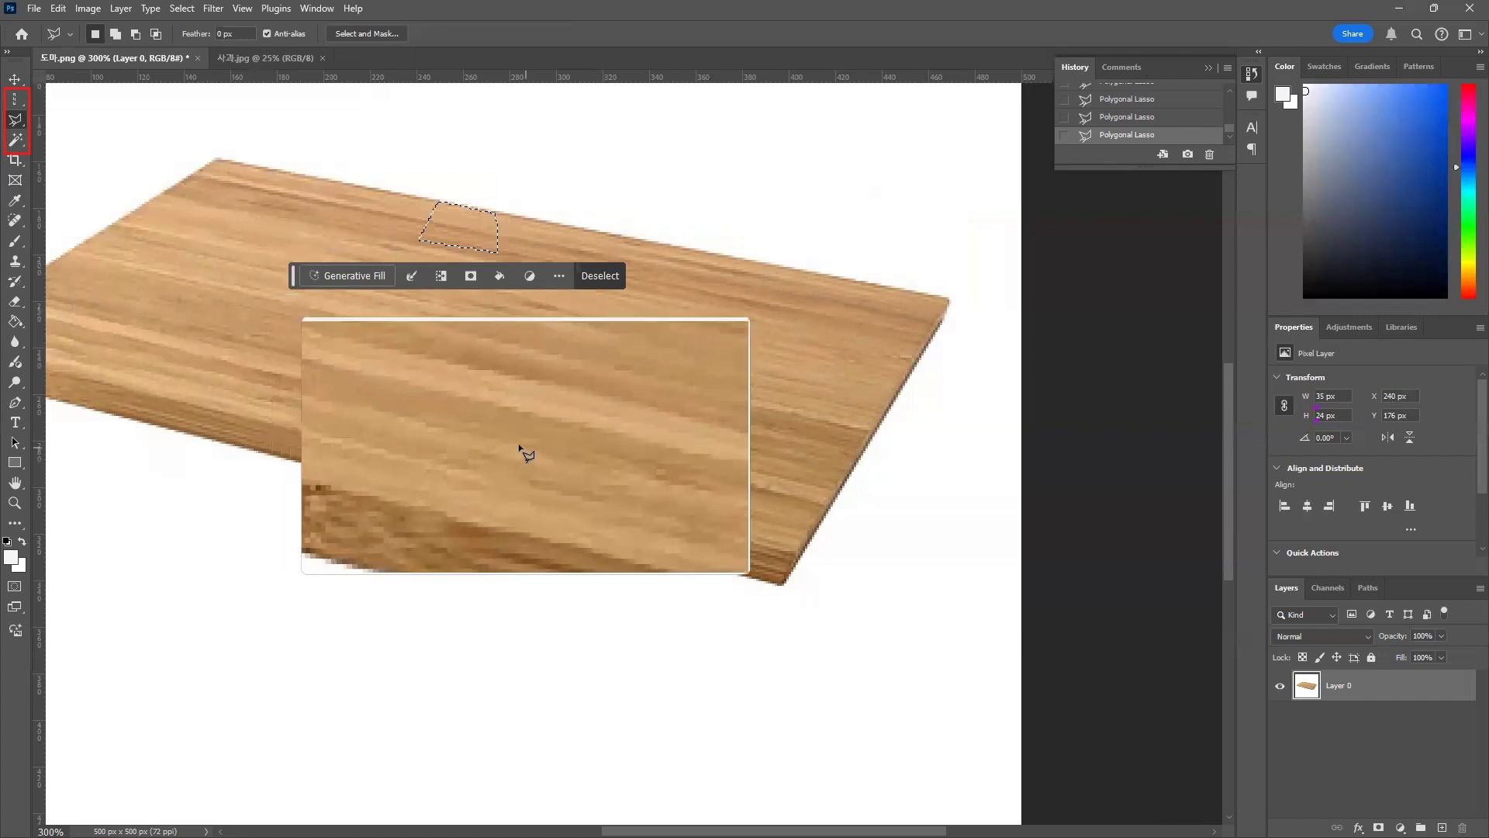
Deselect and outline a new five-sided polygonal selection about 143 by 56 px on the board's surface, reaching its back edge
key("ctrl+d")
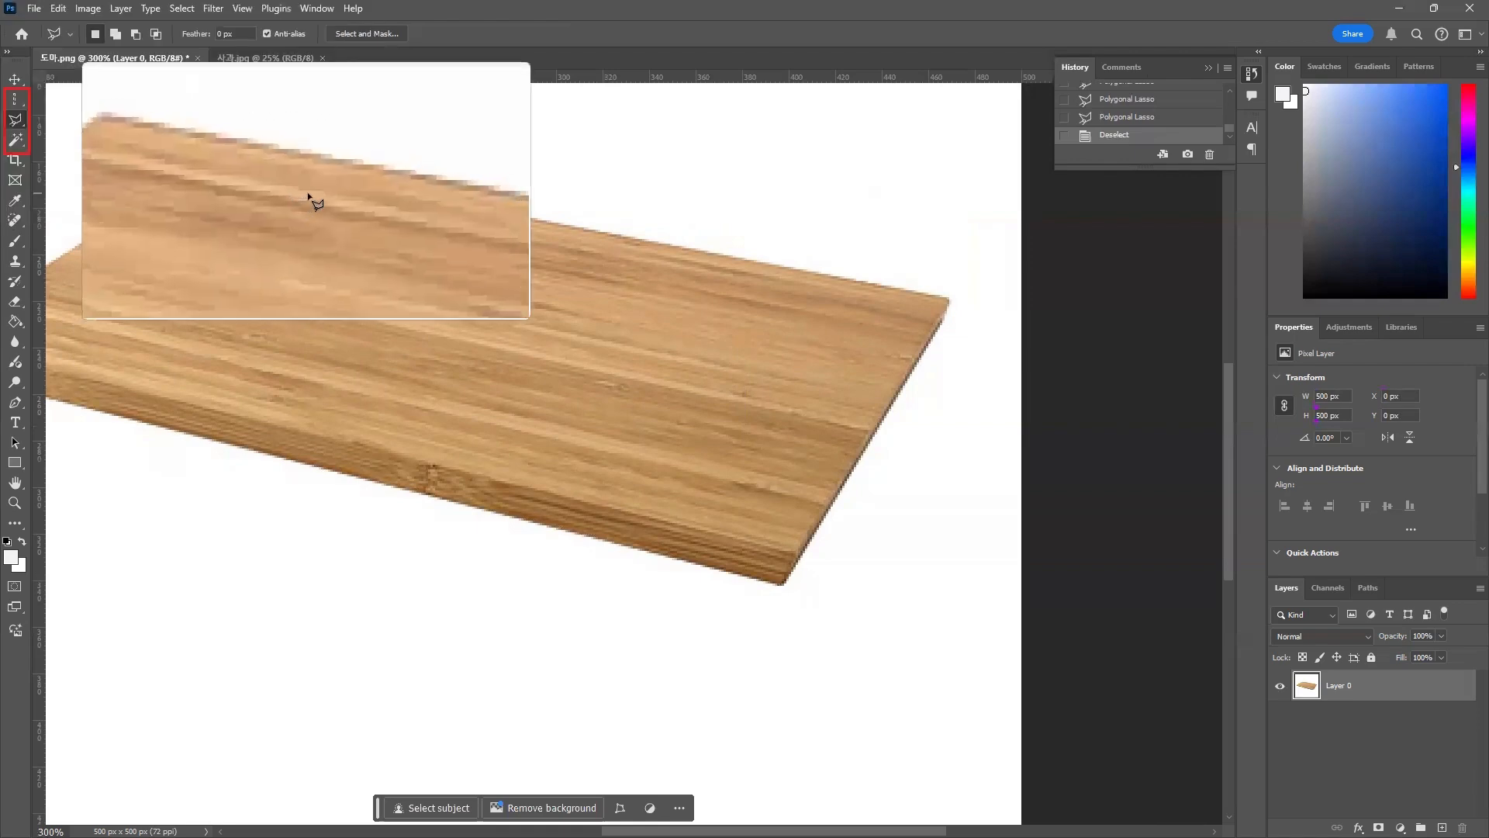
left_click(367, 199)
left_click(242, 256)
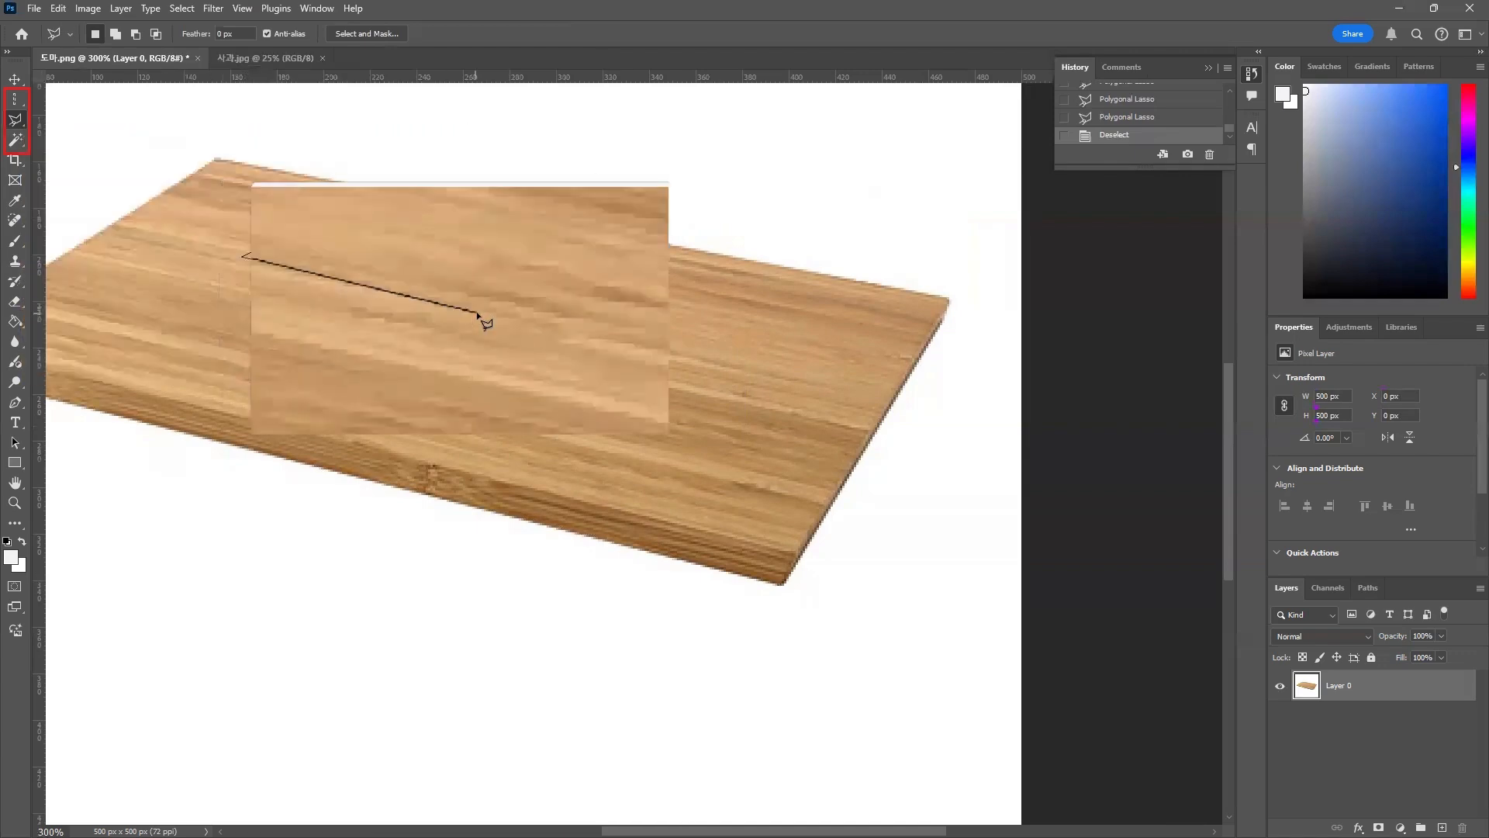
left_click(478, 315)
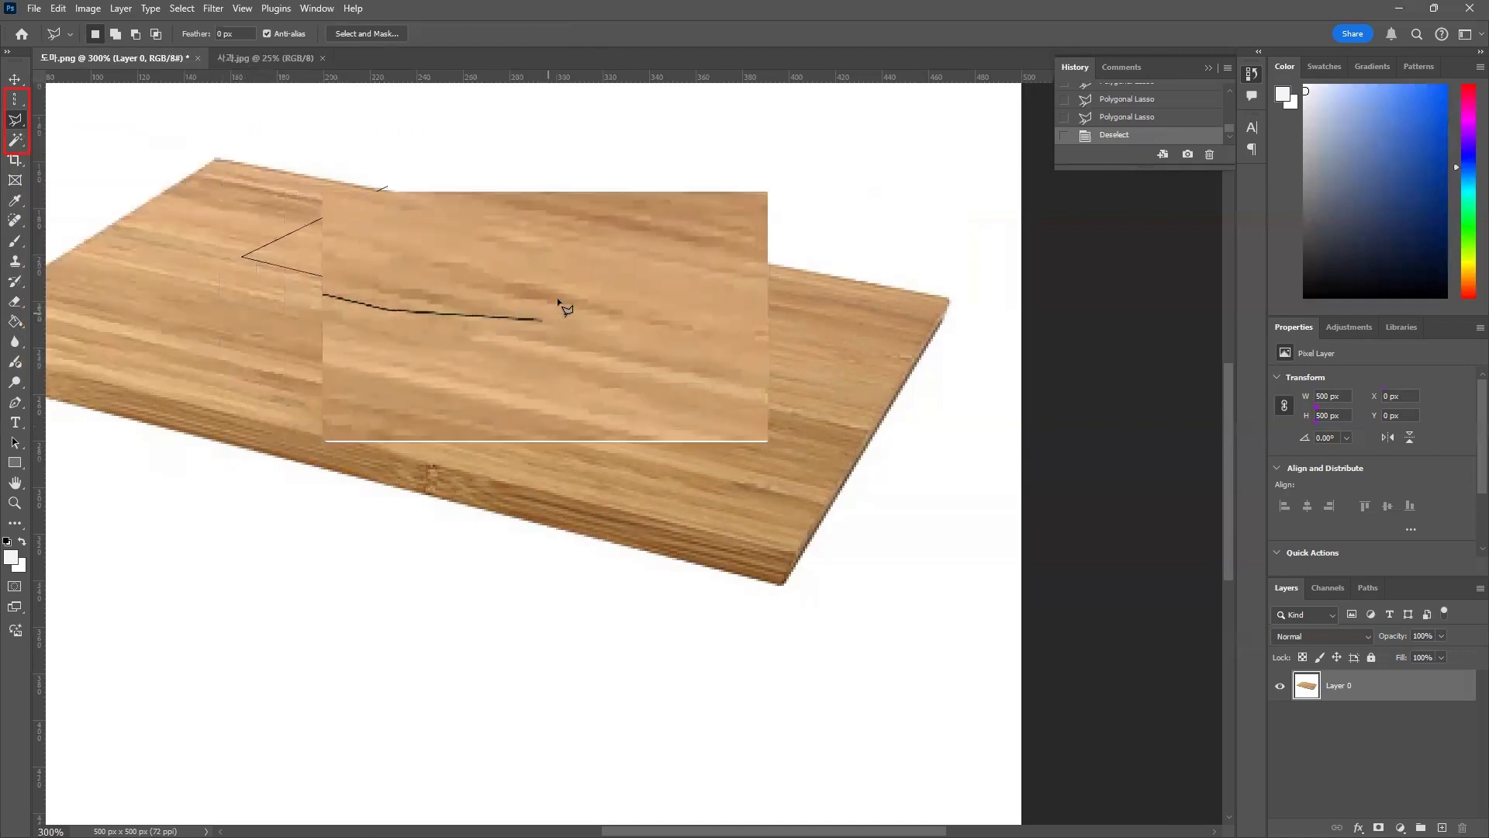
left_click(571, 252)
left_click(521, 218)
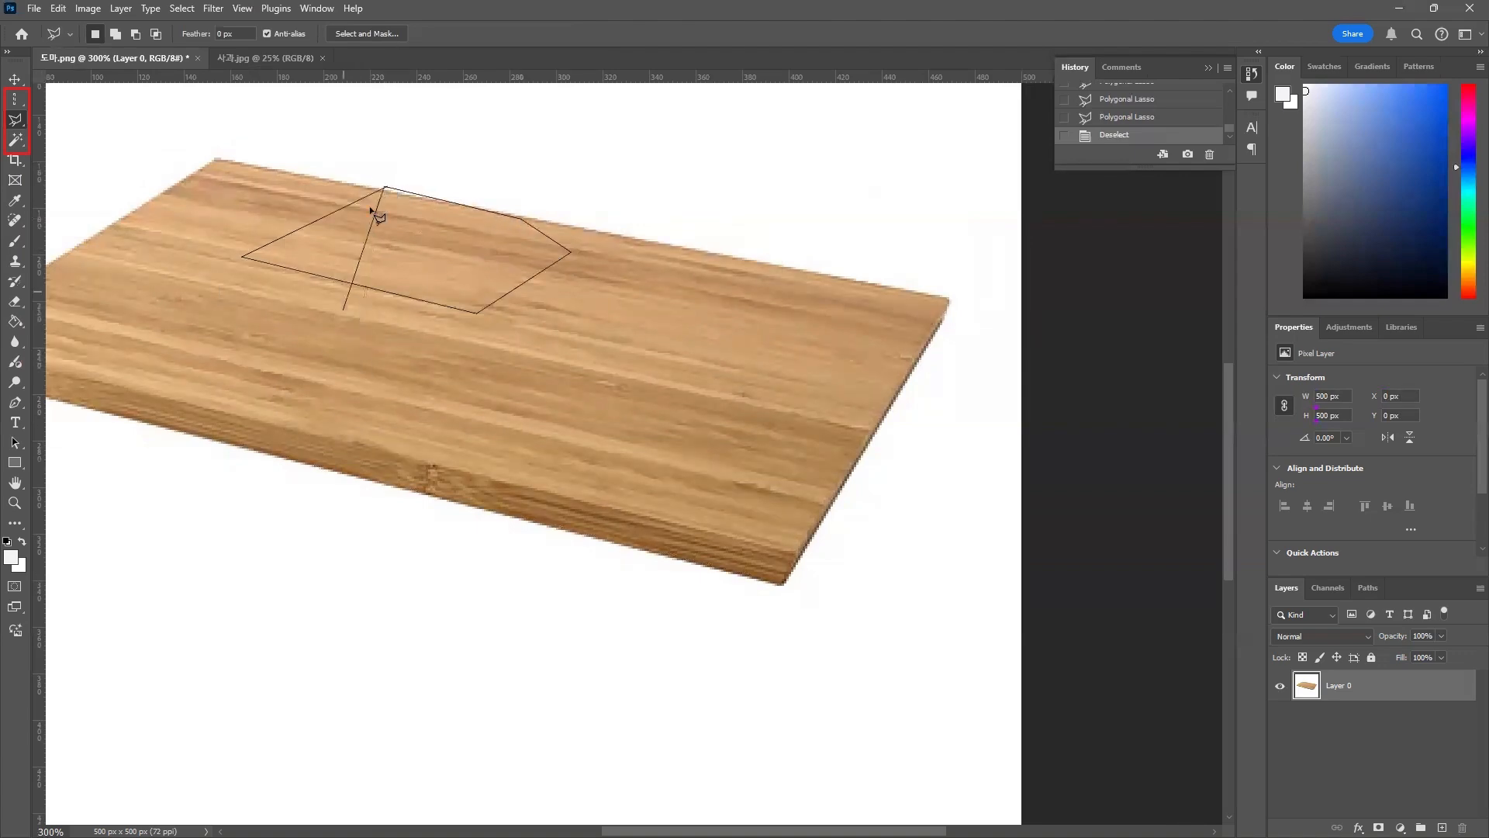
left_click(381, 188)
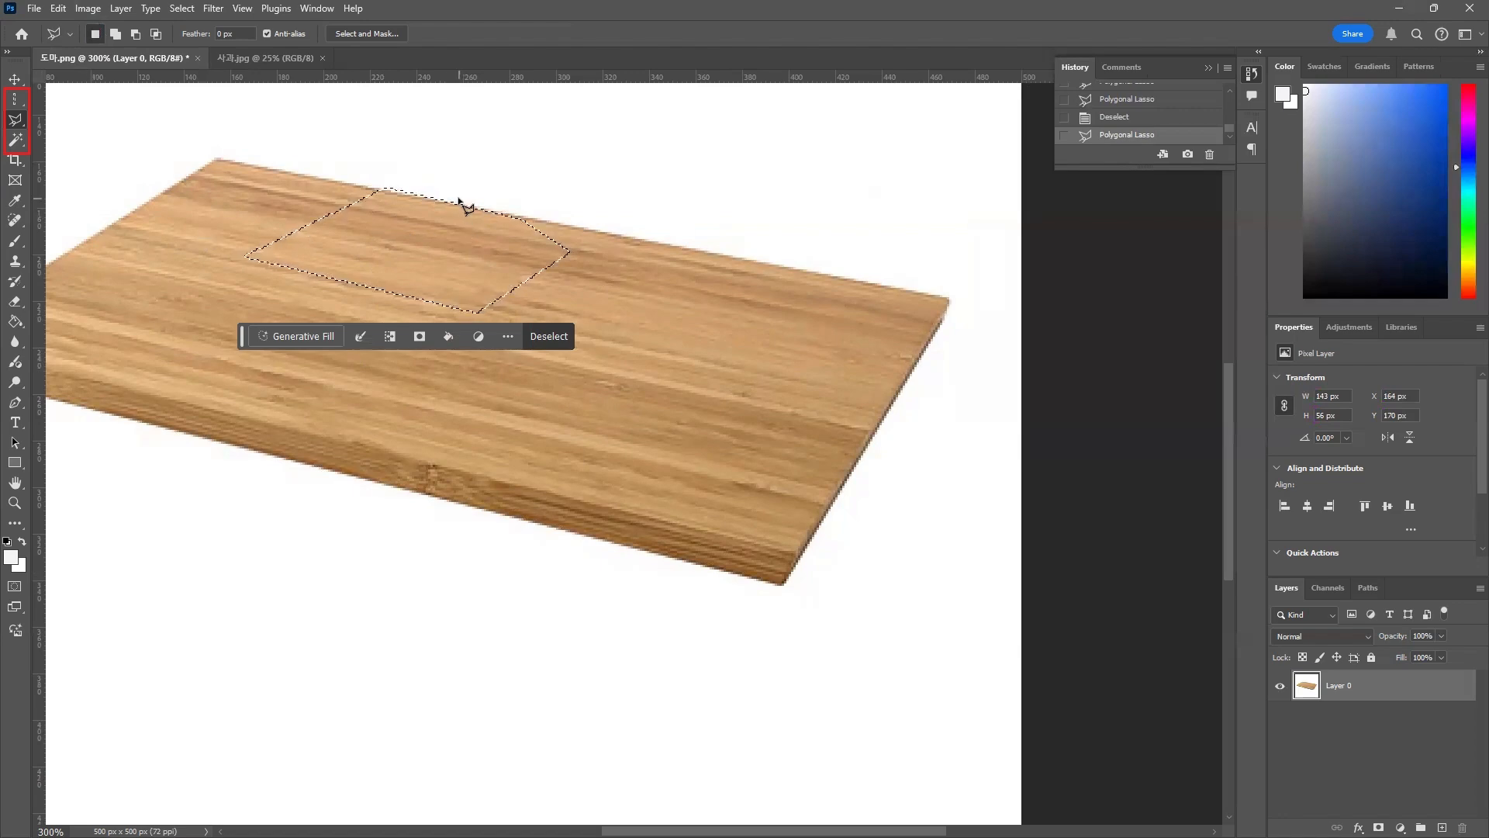
Add a small four-sided polygon to the selection, extending from its upper edge into the white area behind the board
key("shift")
left_click(447, 167, "shift")
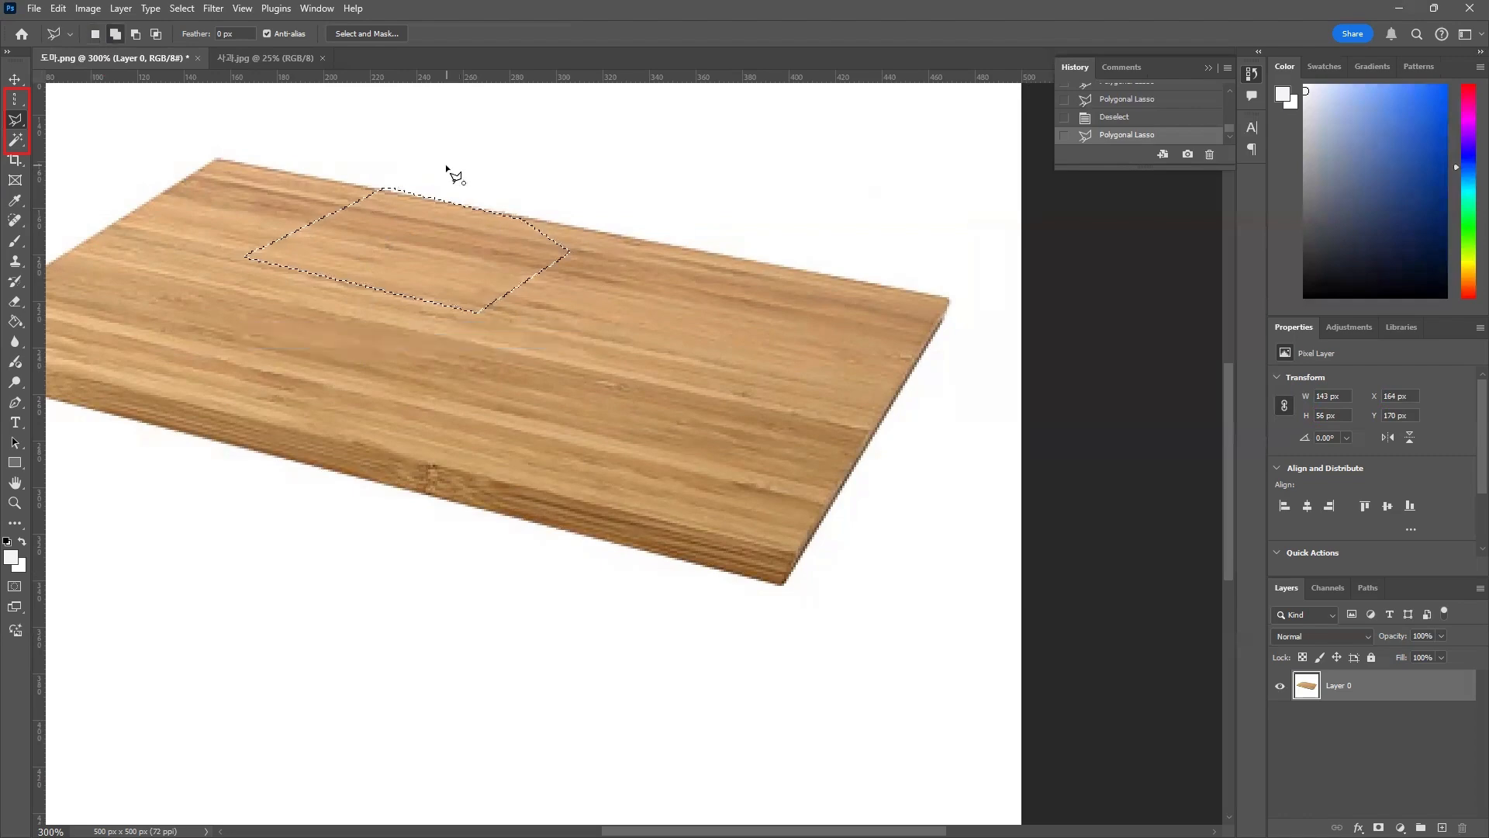
left_click(491, 234)
left_click(506, 192)
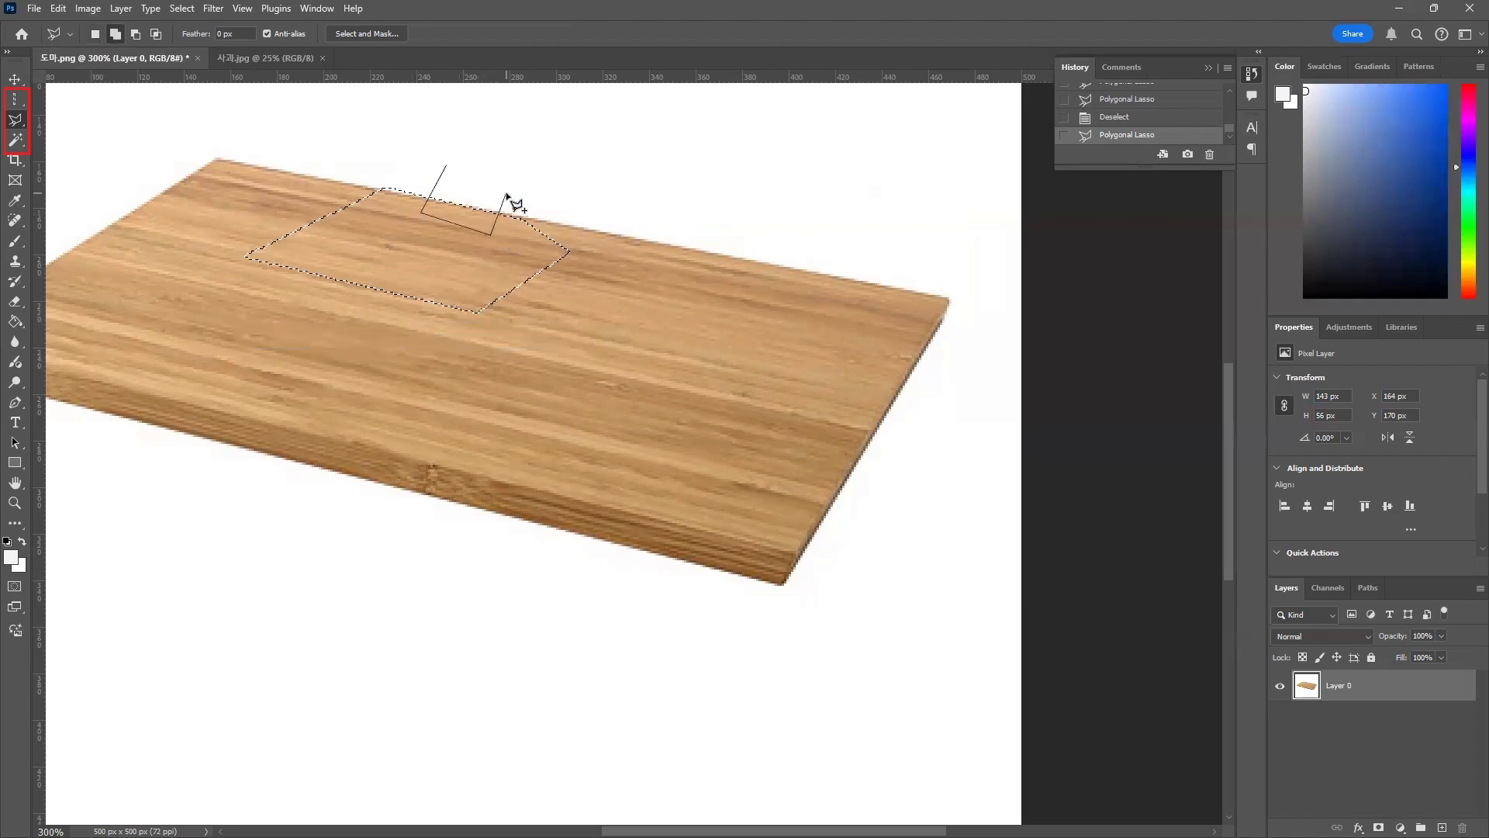
left_click(445, 169)
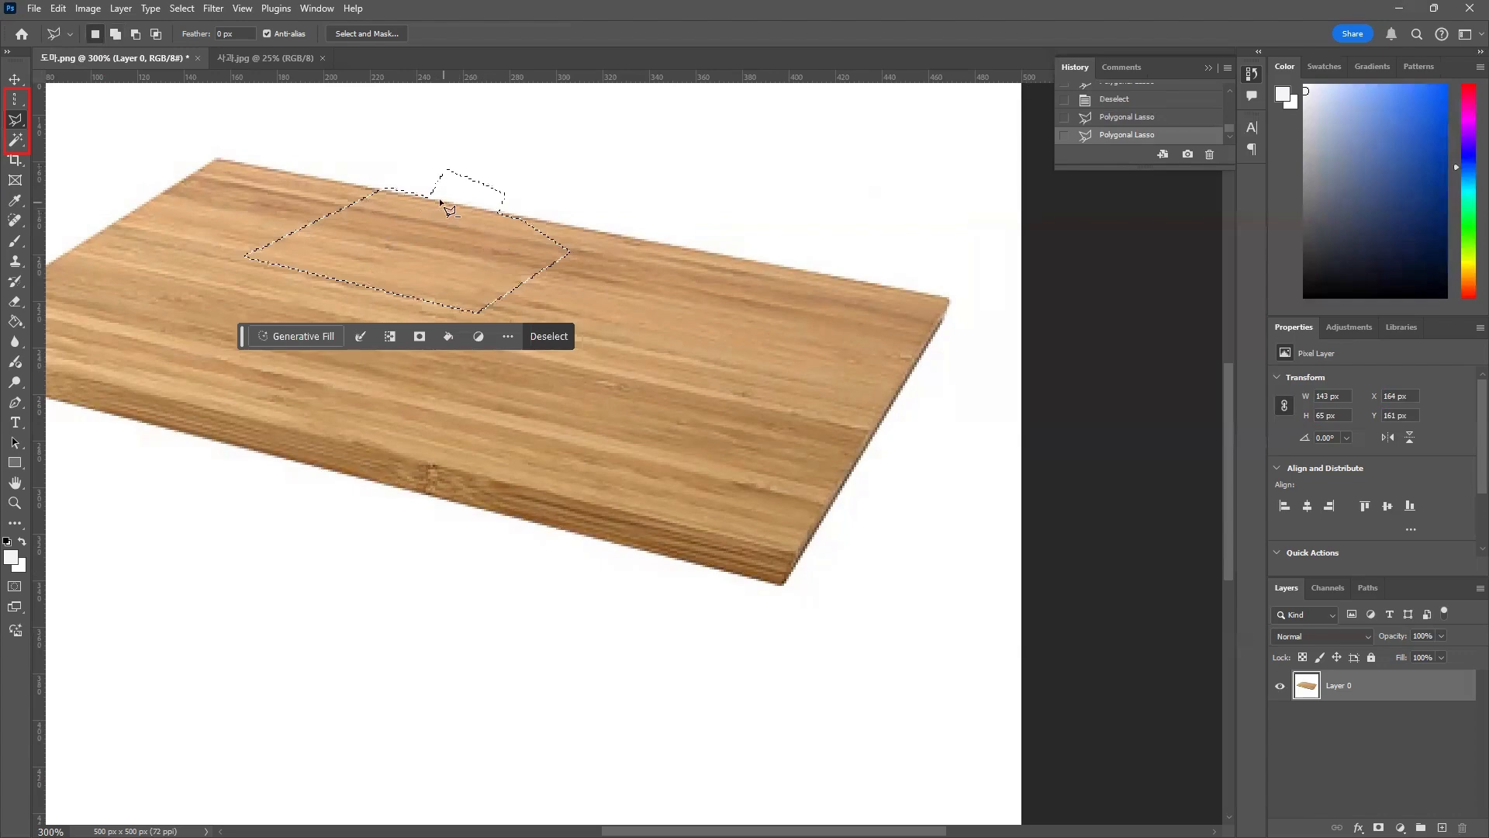
Subtract a five-sided polygon covering the protruding part and a strip of the board below it from the selection
key("alt")
left_click(418, 155, "alt")
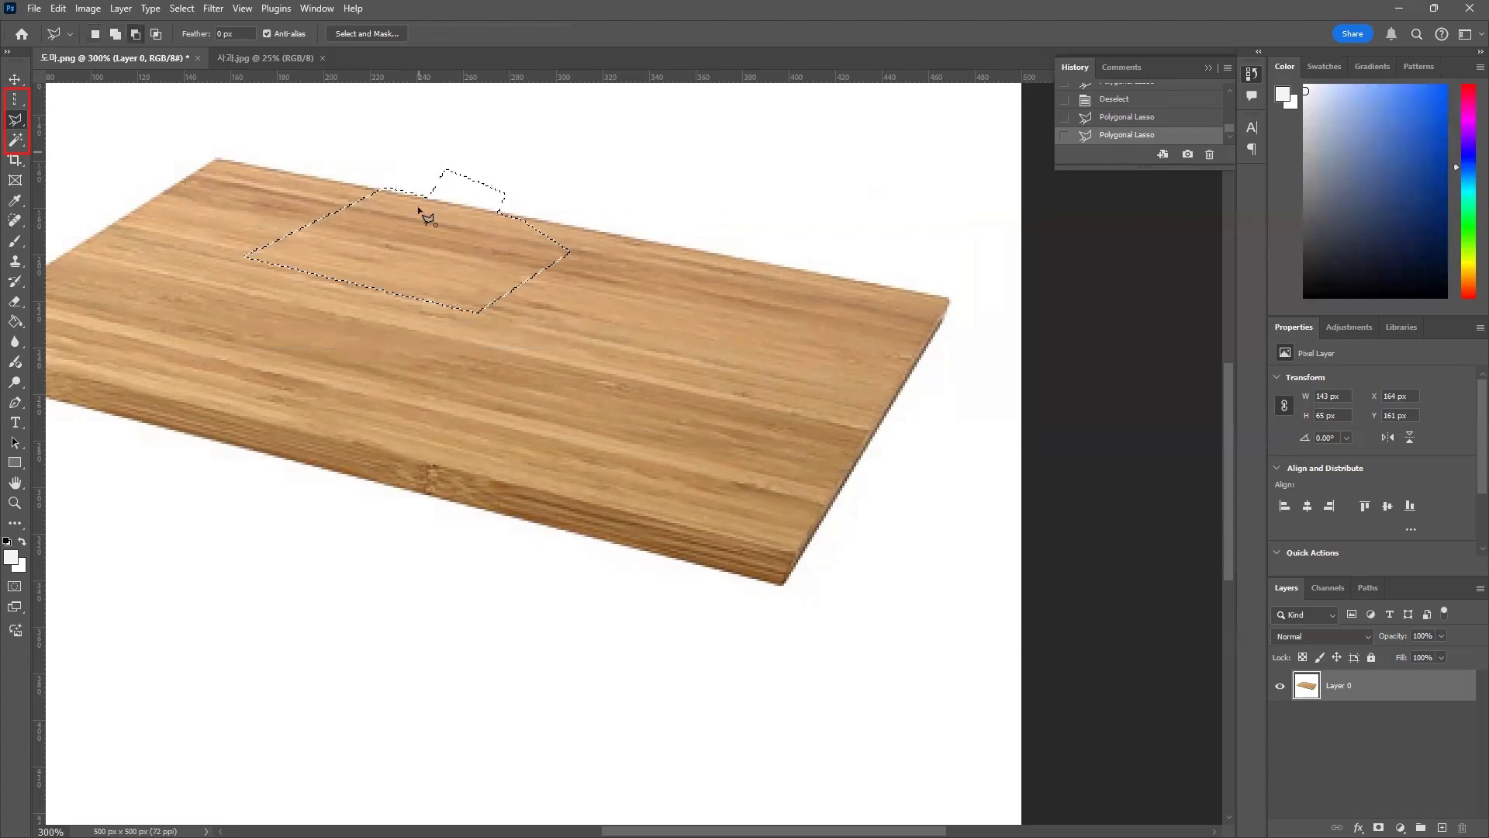
left_click(417, 226)
left_click(526, 232)
left_click(532, 200)
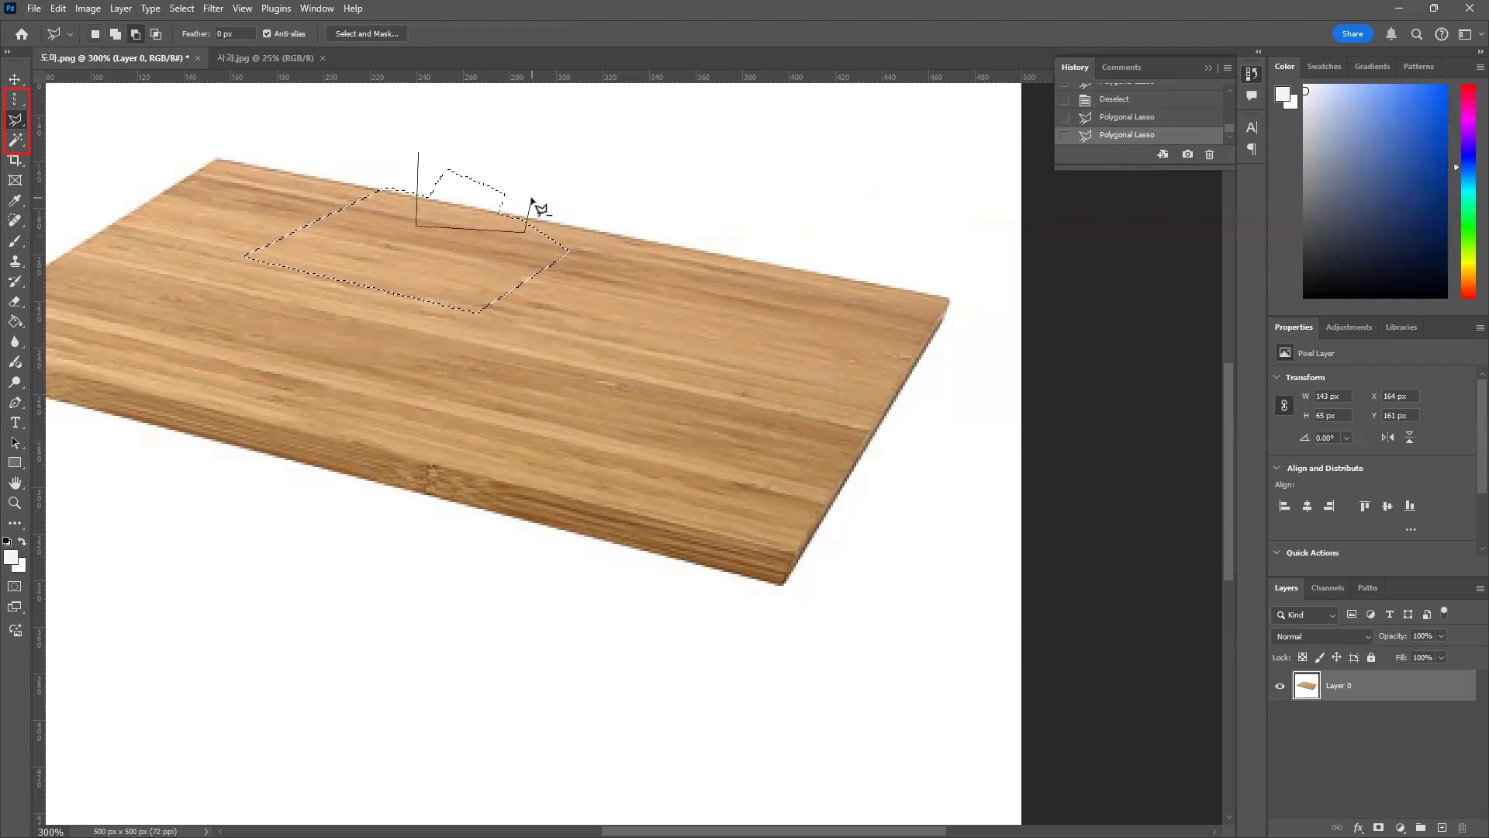
left_click(500, 157)
left_click(425, 154)
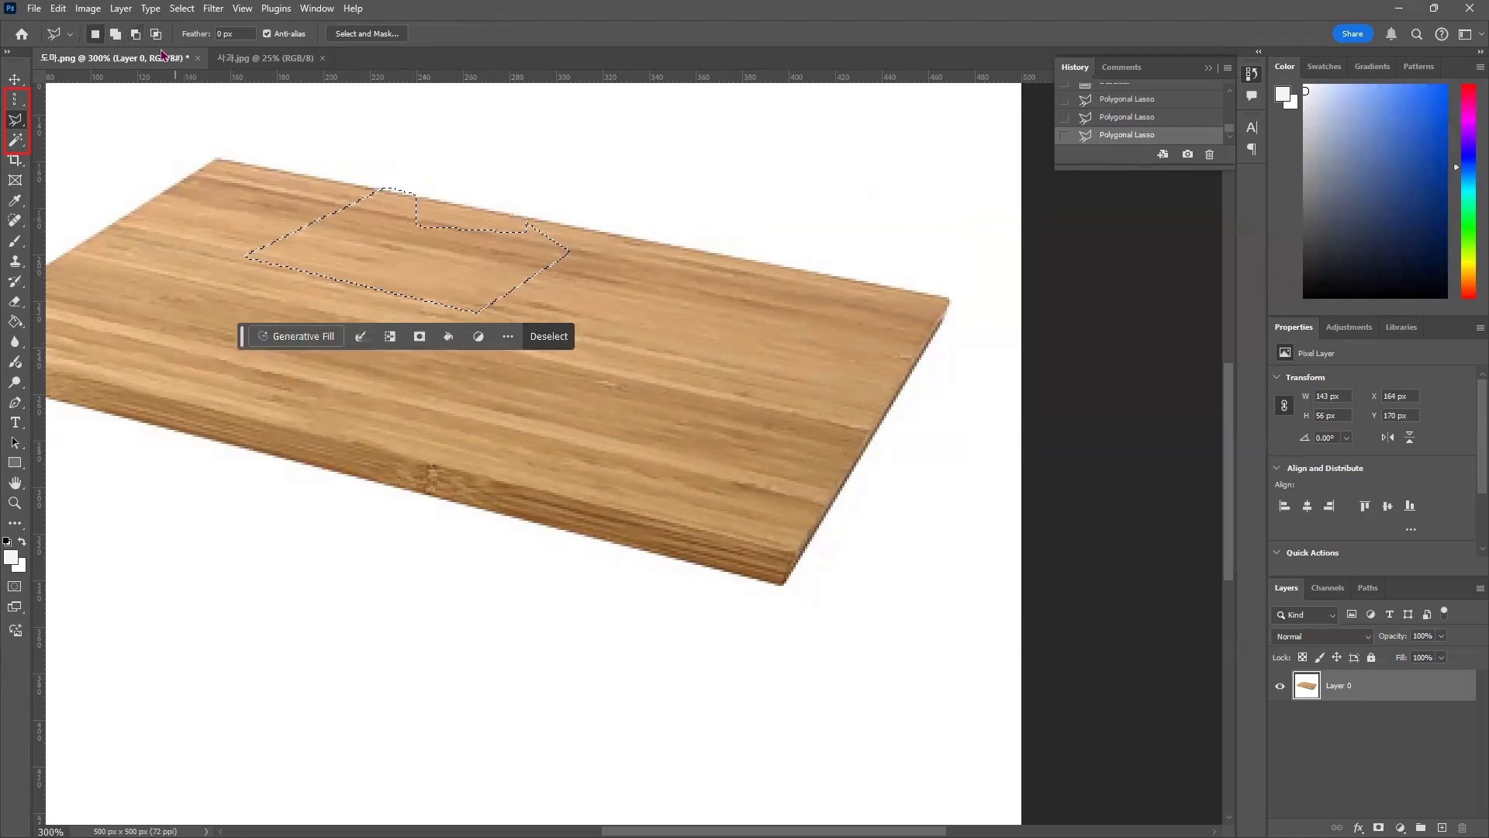
Switch the Polygonal Lasso to add mode and then to subtract mode, and deselect the selection
left_click(117, 37)
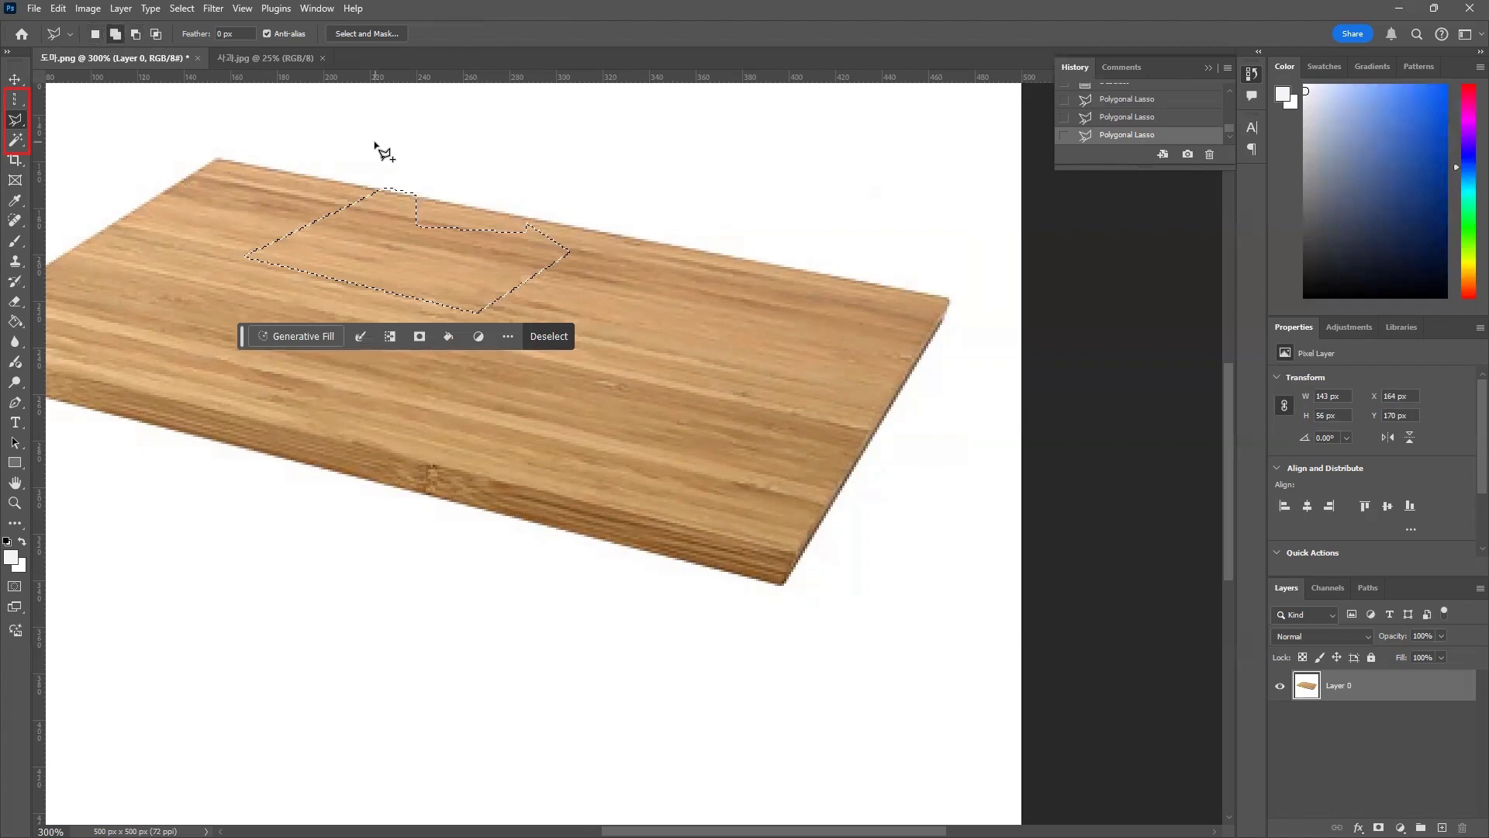
left_click(135, 34)
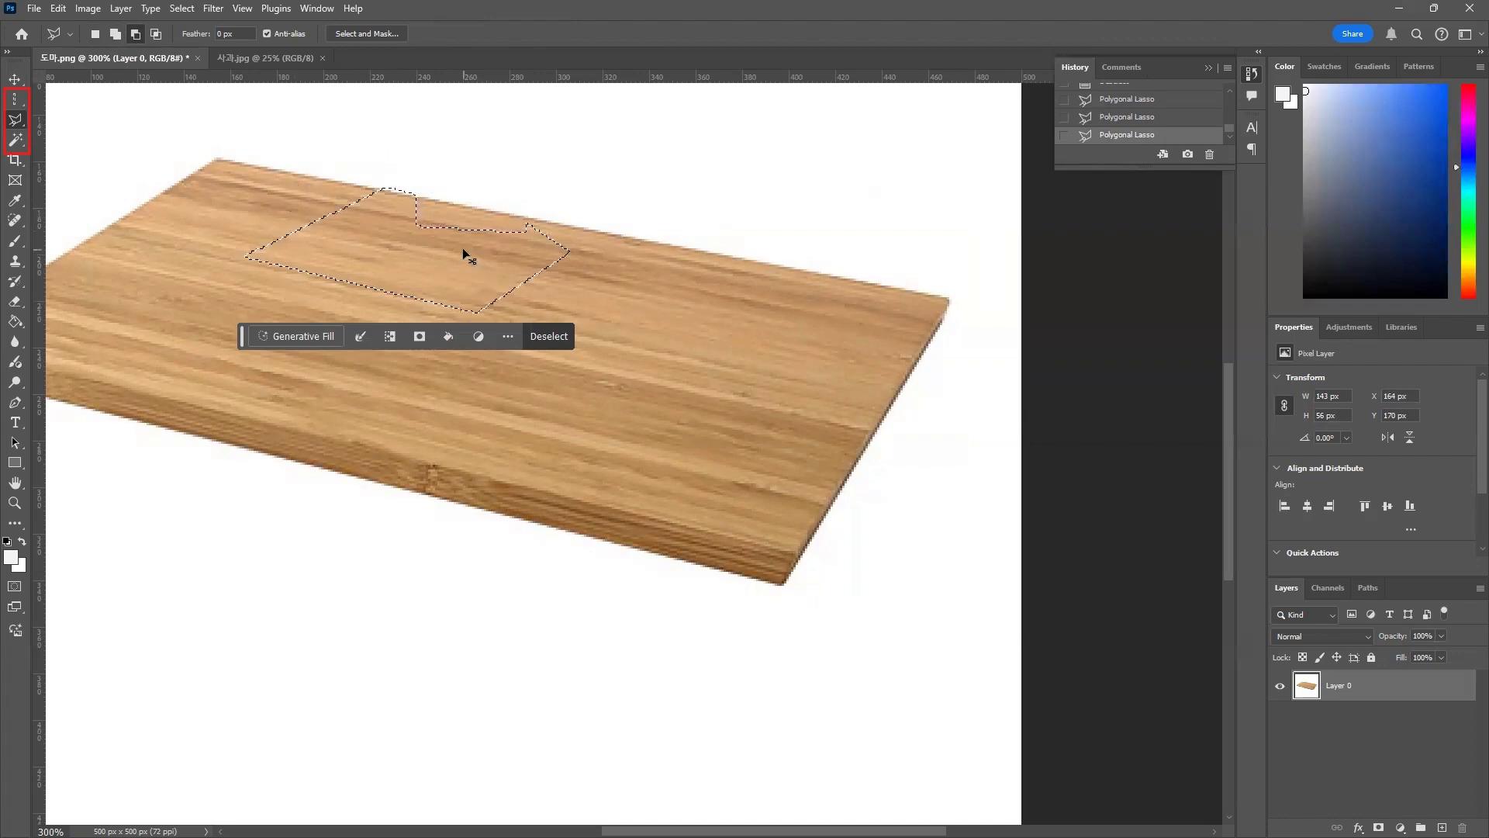
key("ctrl+d")
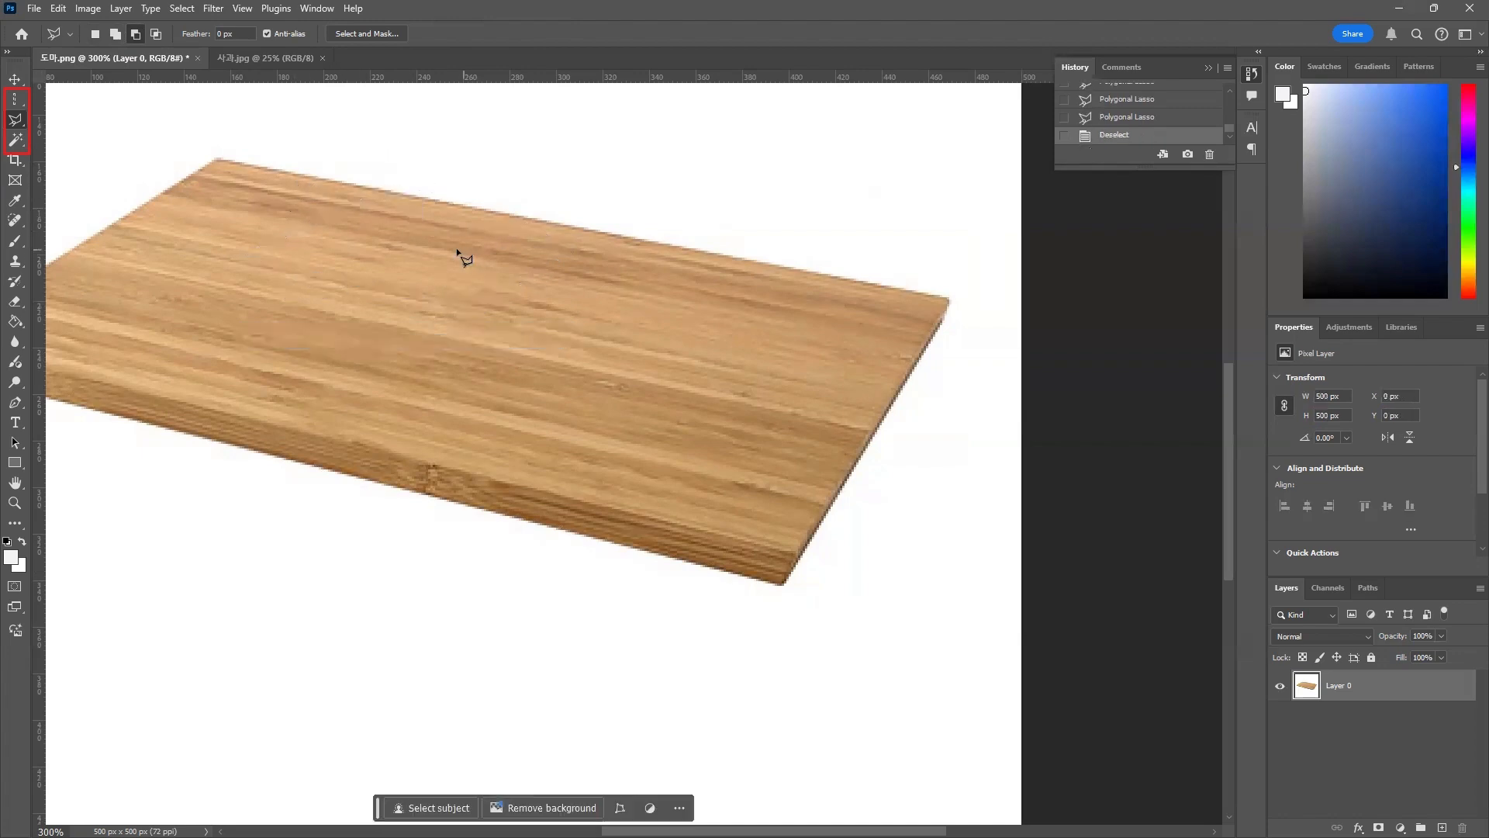
Switch to the Selection Brush tool, set its size to 8 px and paint a small spot on the board's surface
left_click(17, 141)
left_click(16, 120)
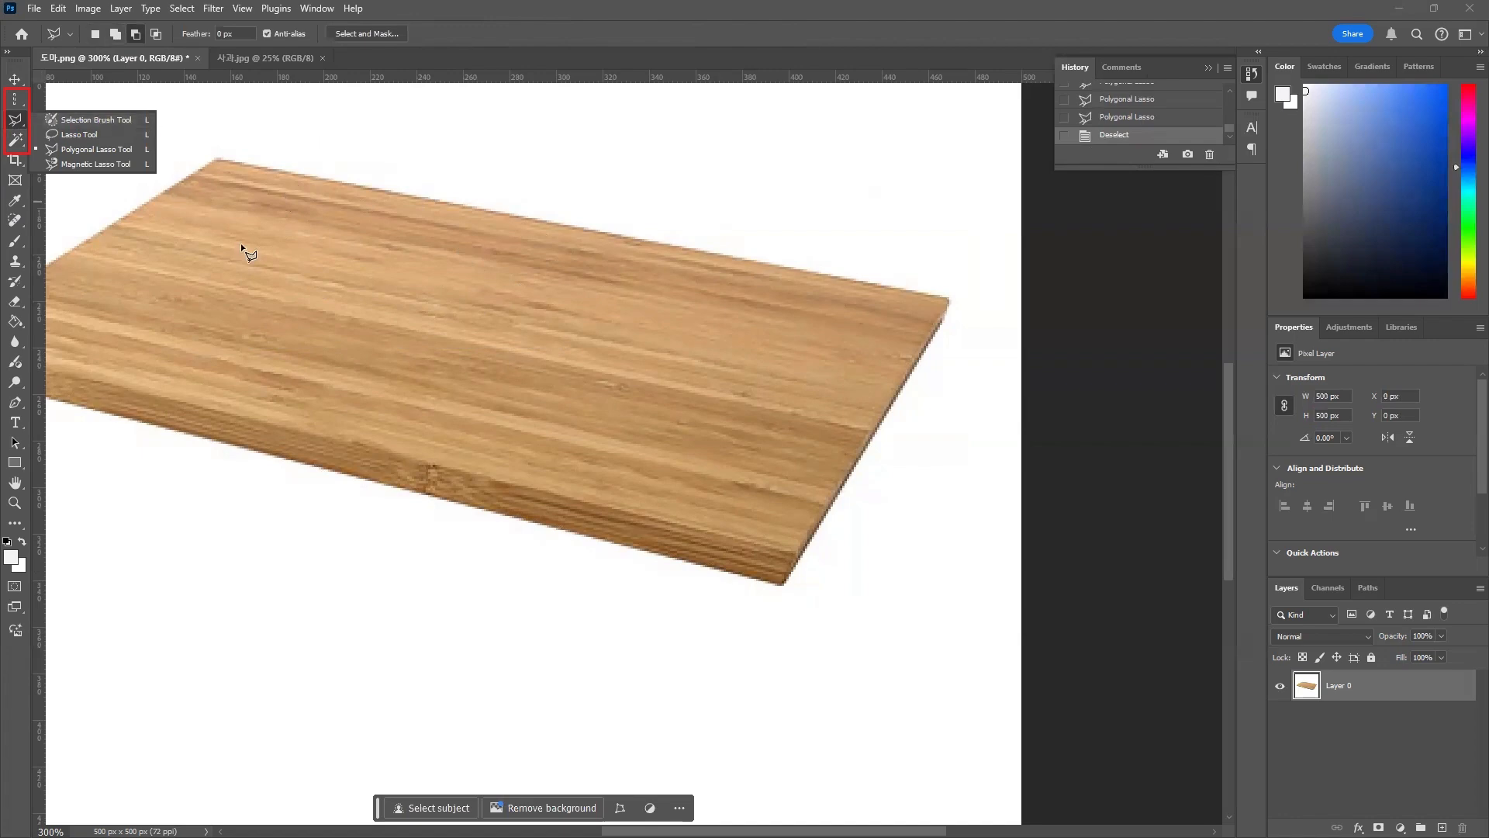
left_click(87, 119)
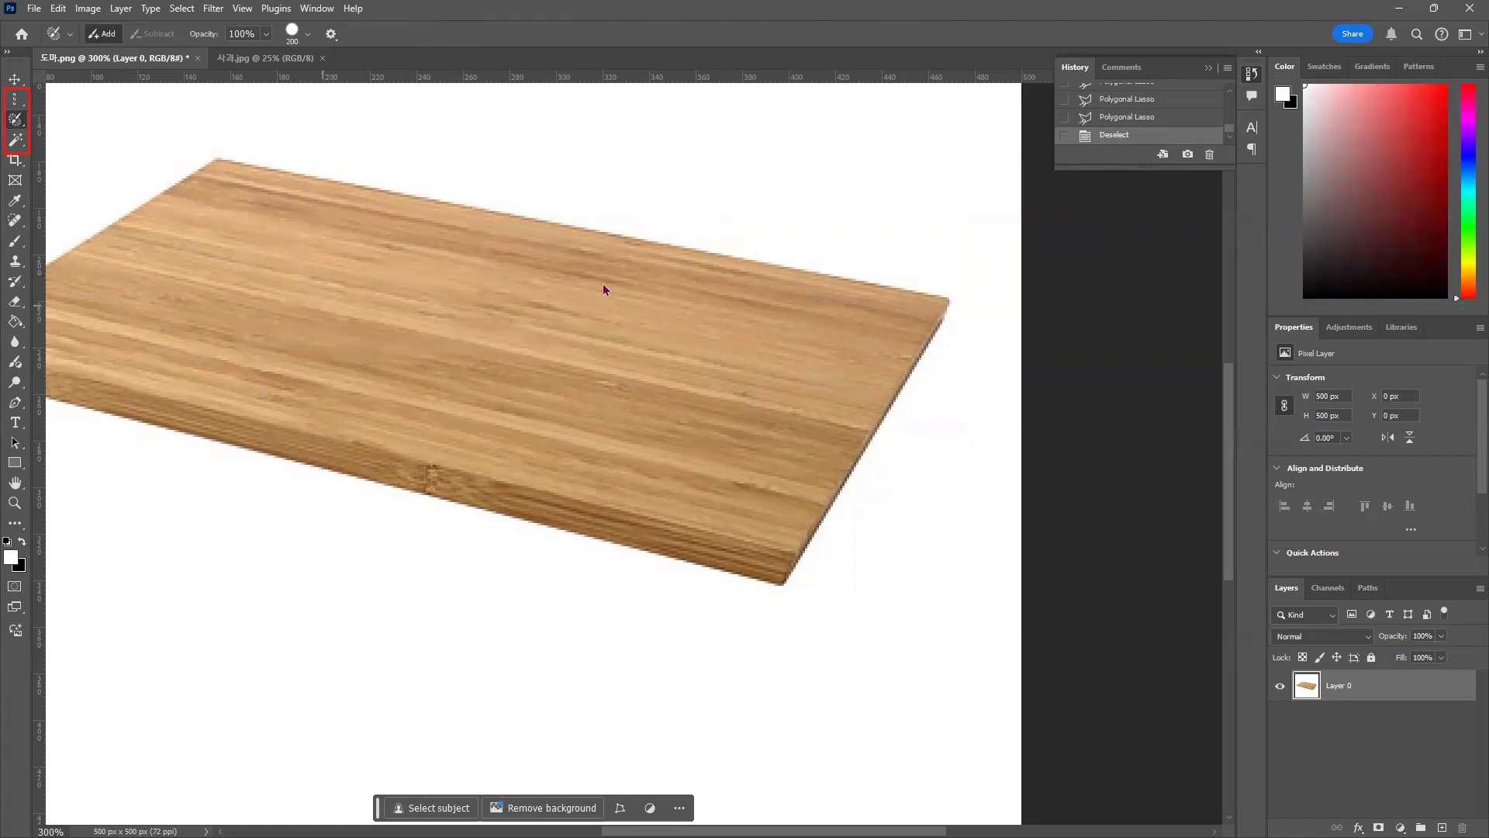
scroll(611, 293, "down", 3)
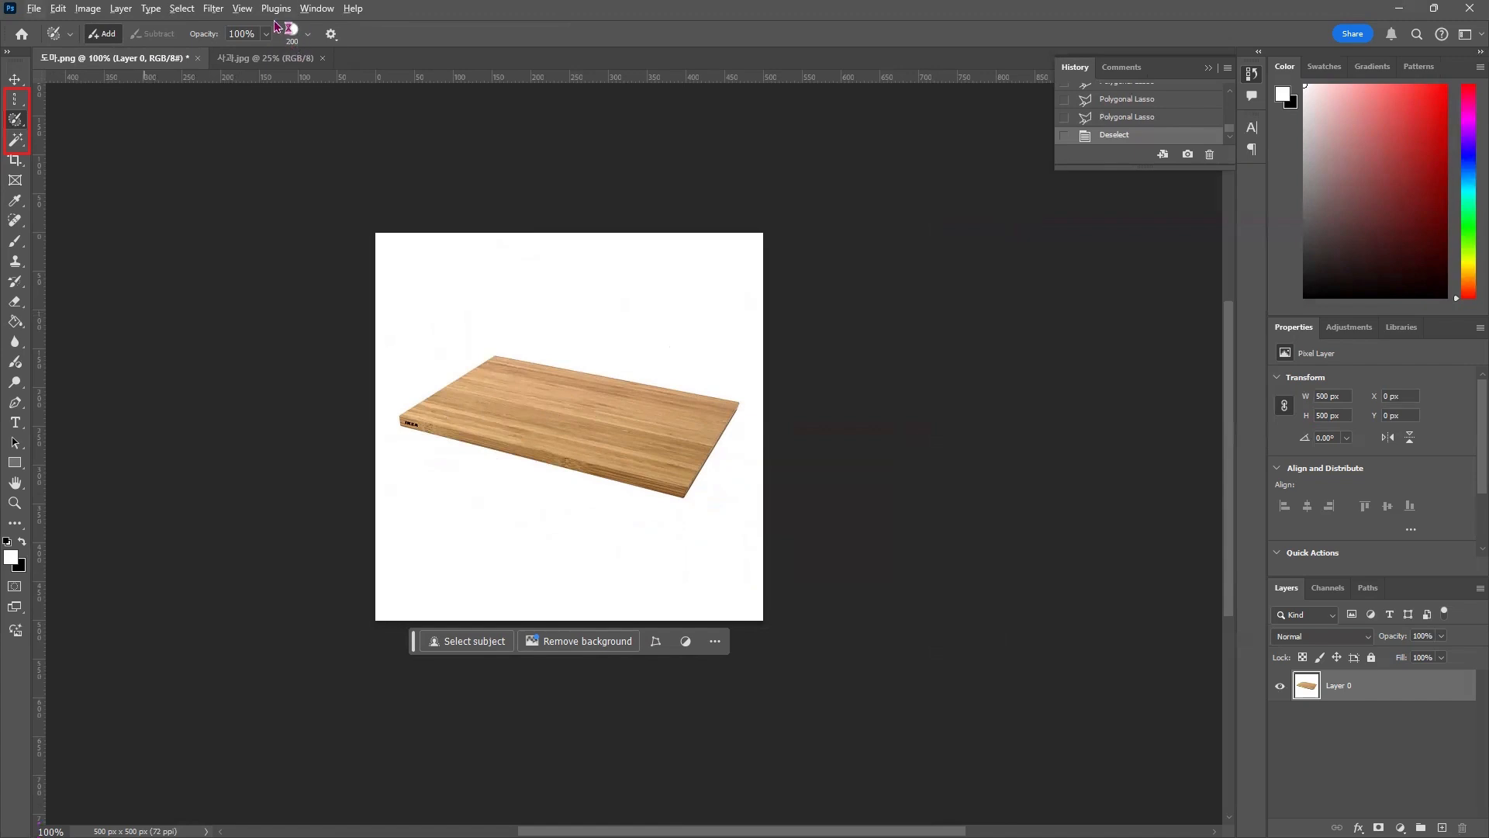
left_click(311, 40)
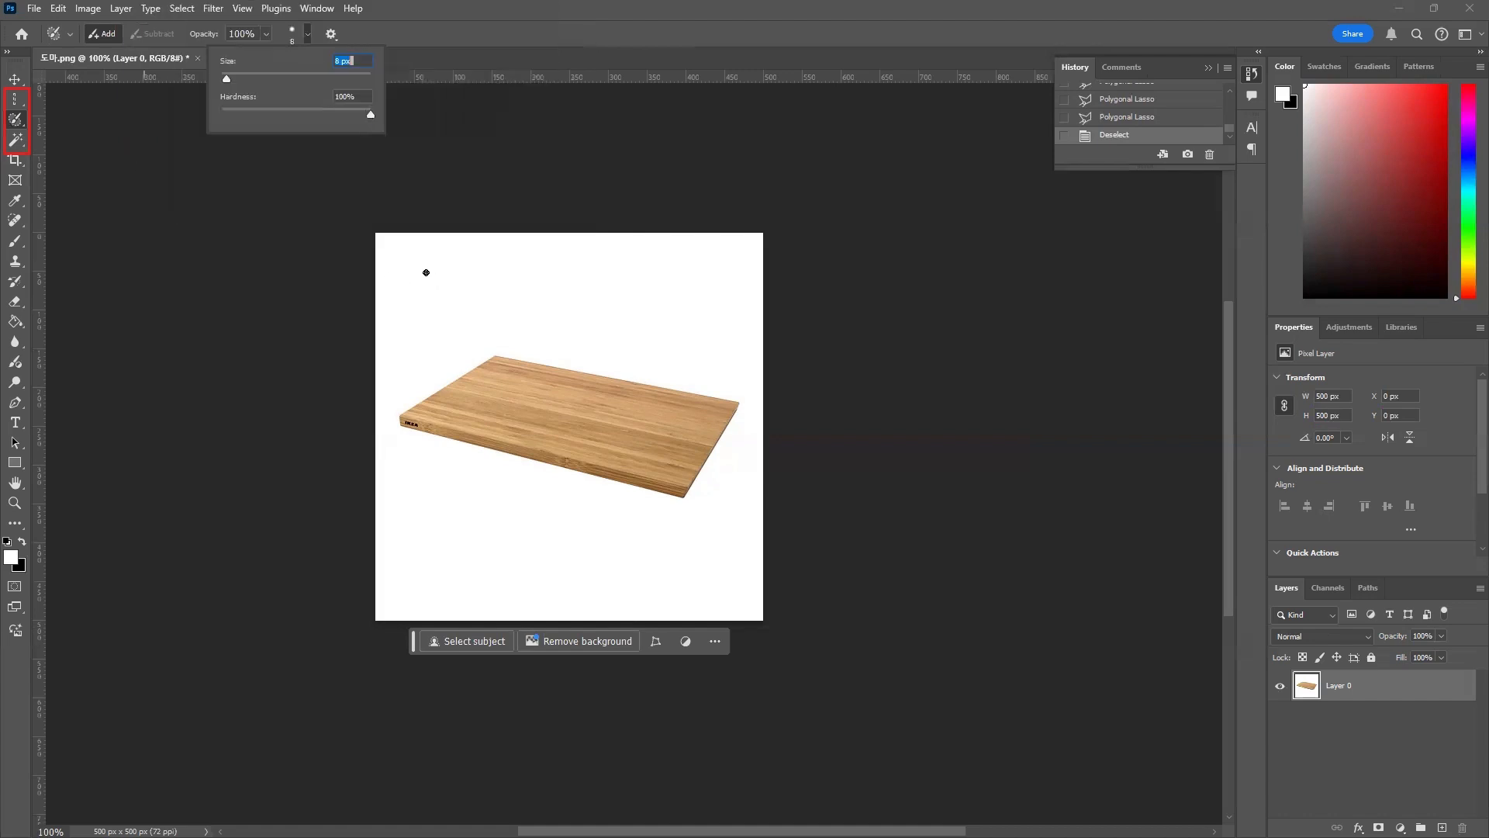
left_click(494, 386)
left_click_drag(513, 383, 508, 377)
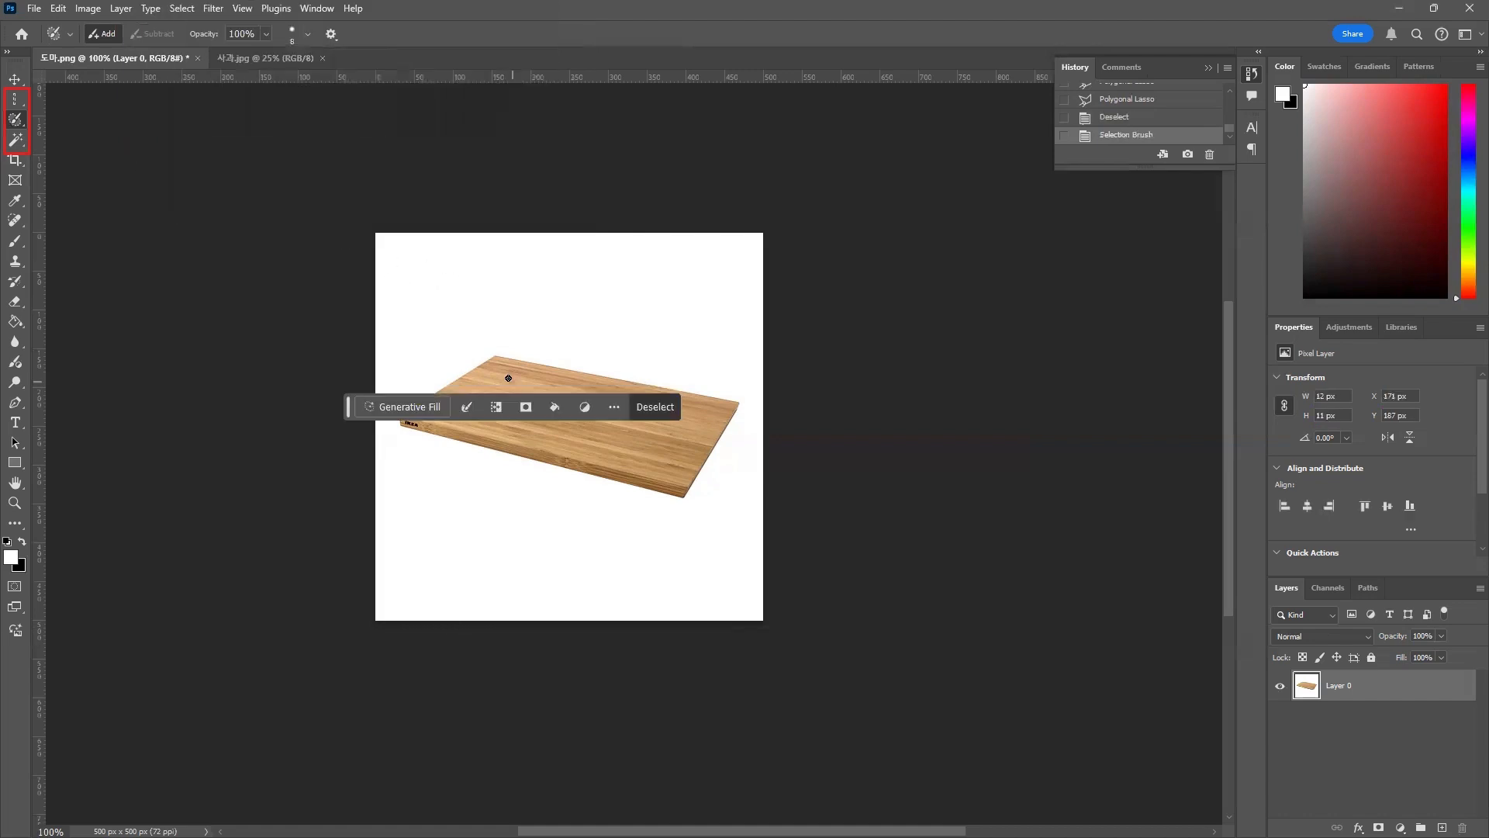
Paint a short hard-edged Selection Brush stroke on the white area just behind the board's back edge
key("ctrl+plus")
key("ctrl+plus")
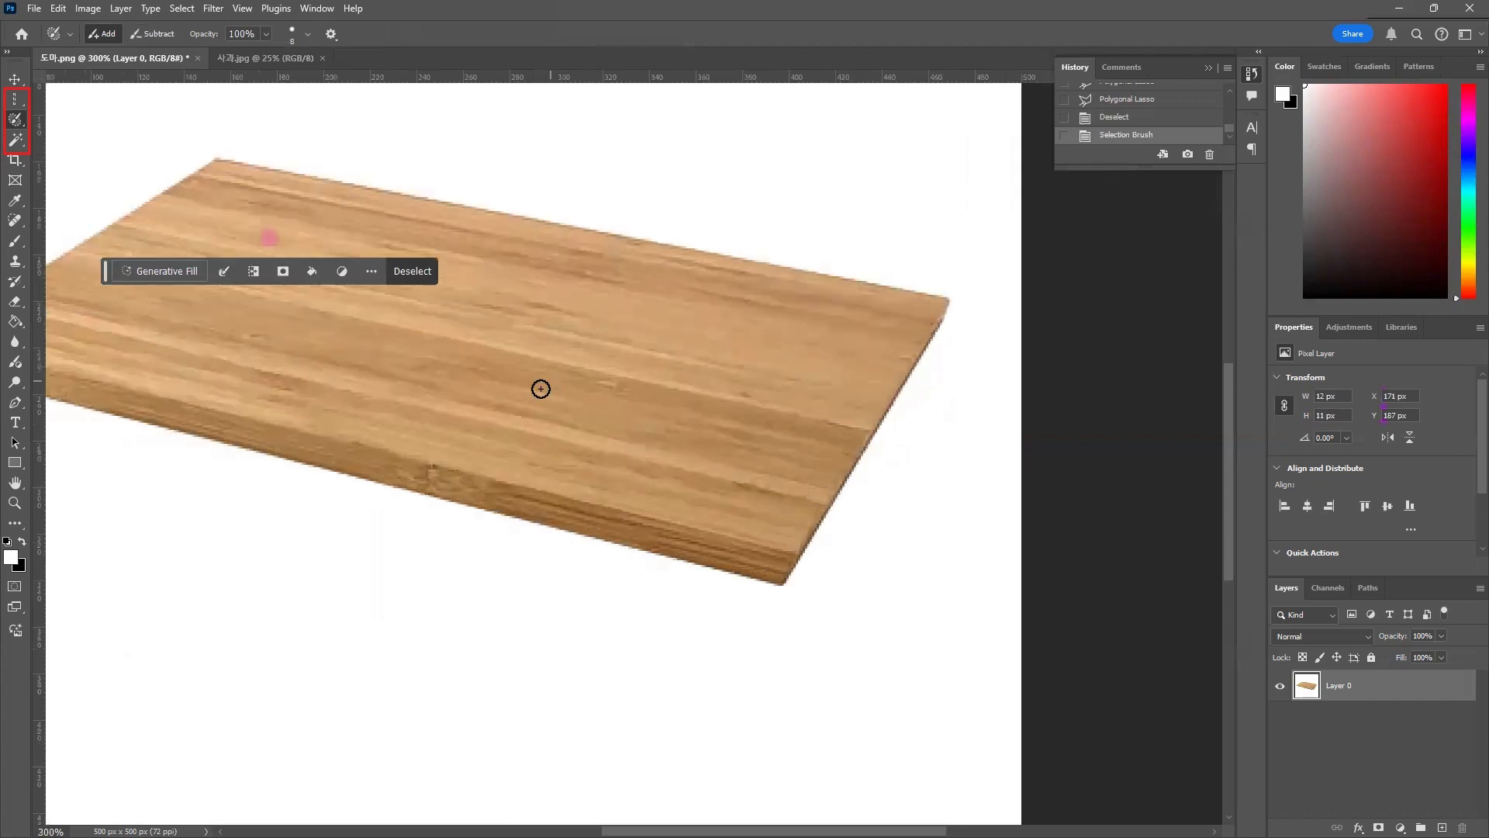
left_click_drag(480, 364, 555, 443)
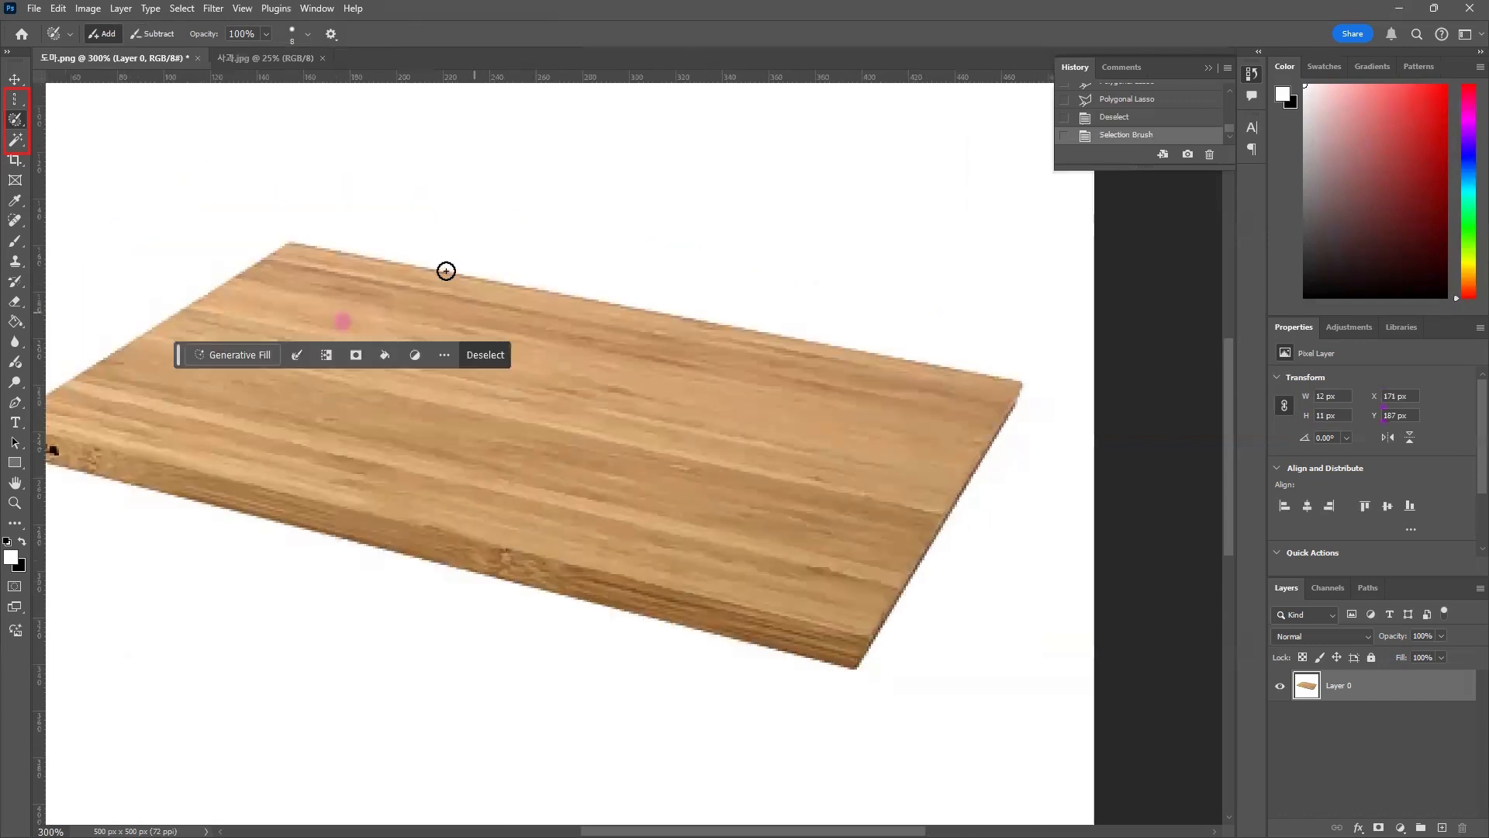
mouse_move(435, 243)
left_mouse_down()
mouse_move(351, 226)
mouse_move(420, 241)
mouse_move(362, 227)
mouse_move(392, 235)
left_mouse_up()
Reduce the Selection Brush hardness to its minimum and paint a soft-edged stroke beside the hard-edged one
left_click(309, 36)
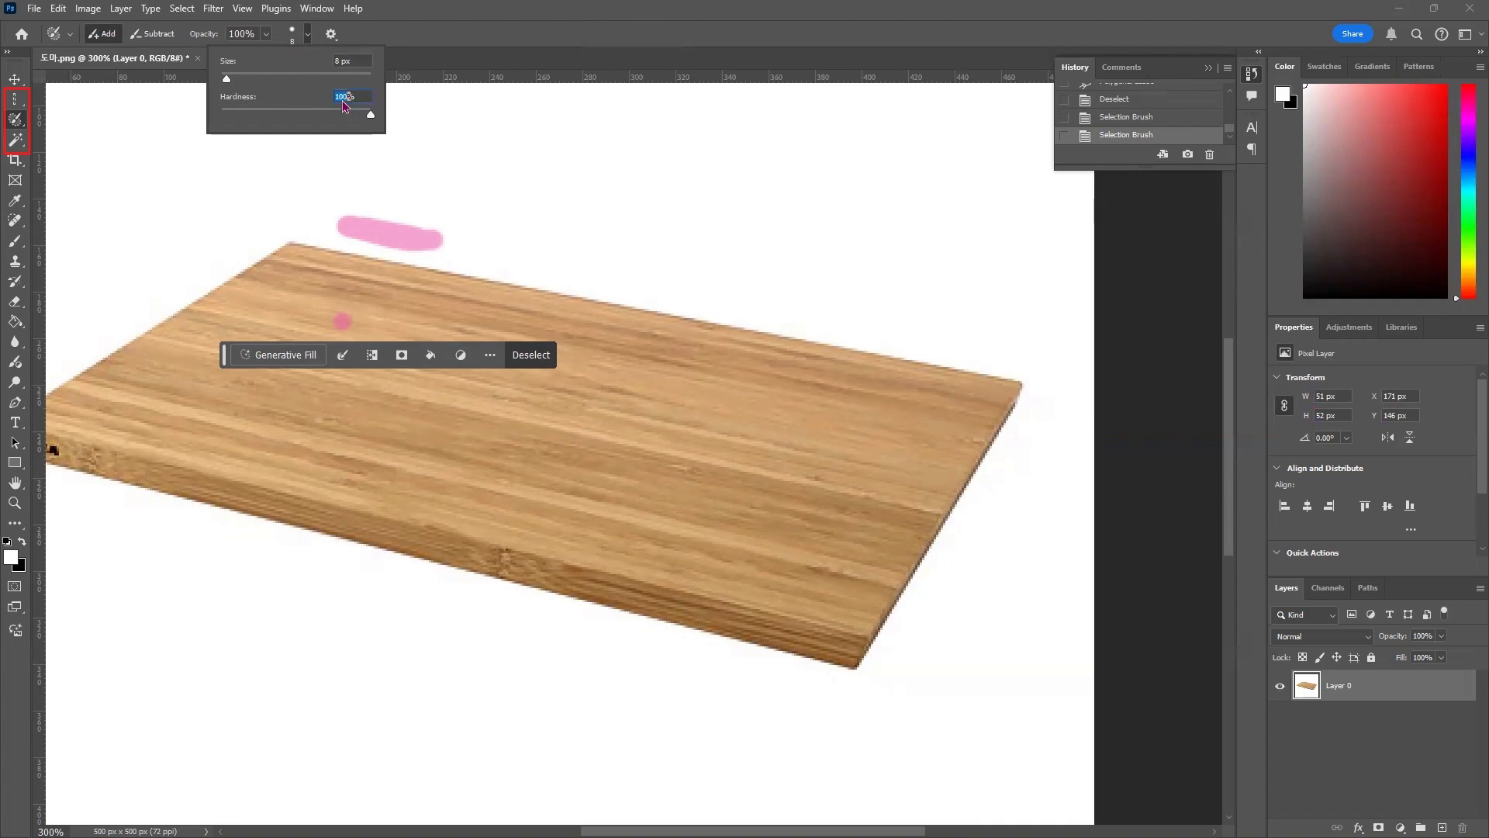
left_click_drag(365, 122, 221, 117)
left_click(503, 243)
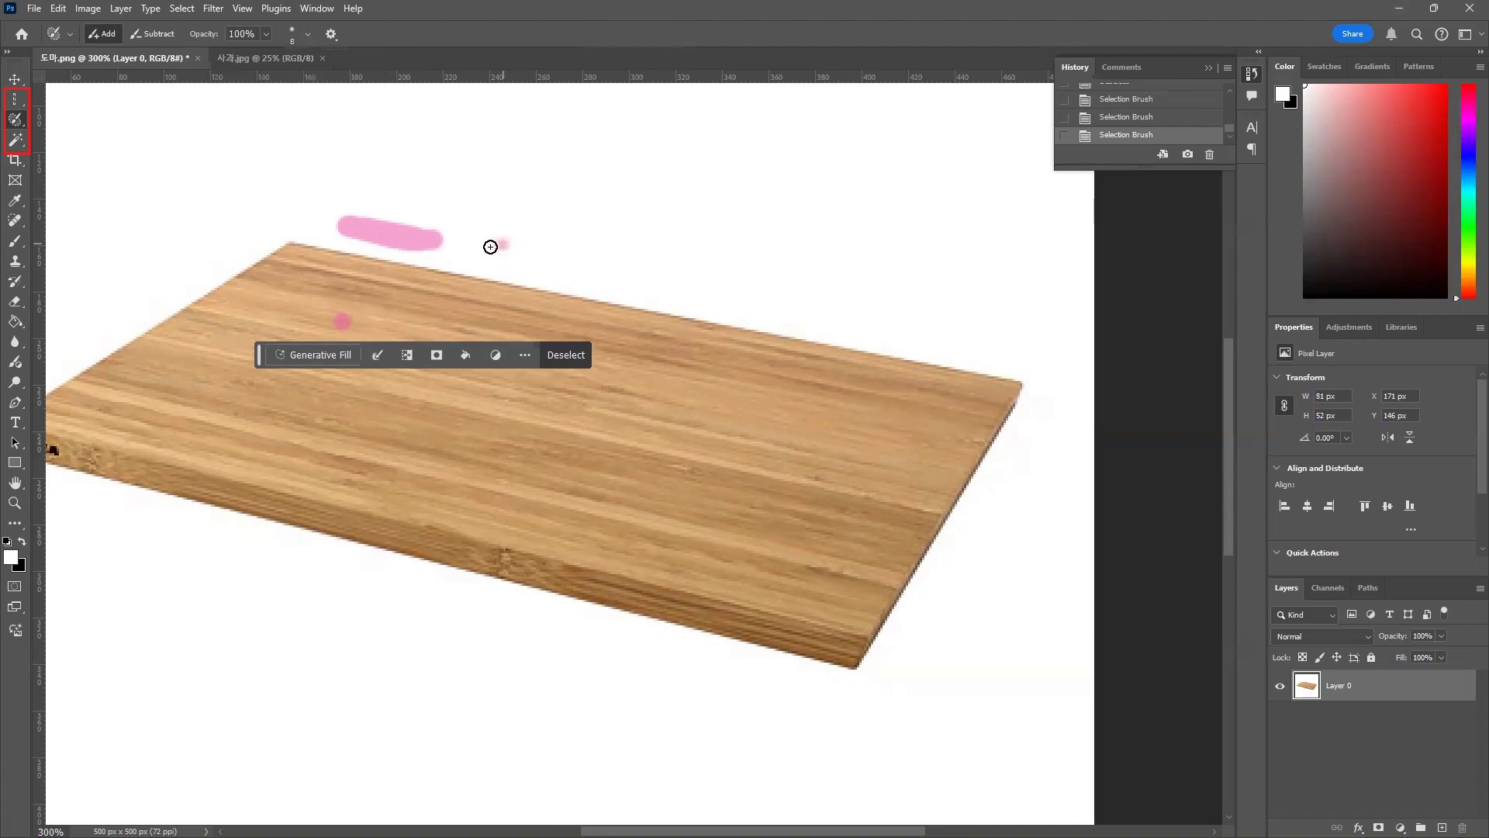
left_click_drag(500, 242, 609, 243)
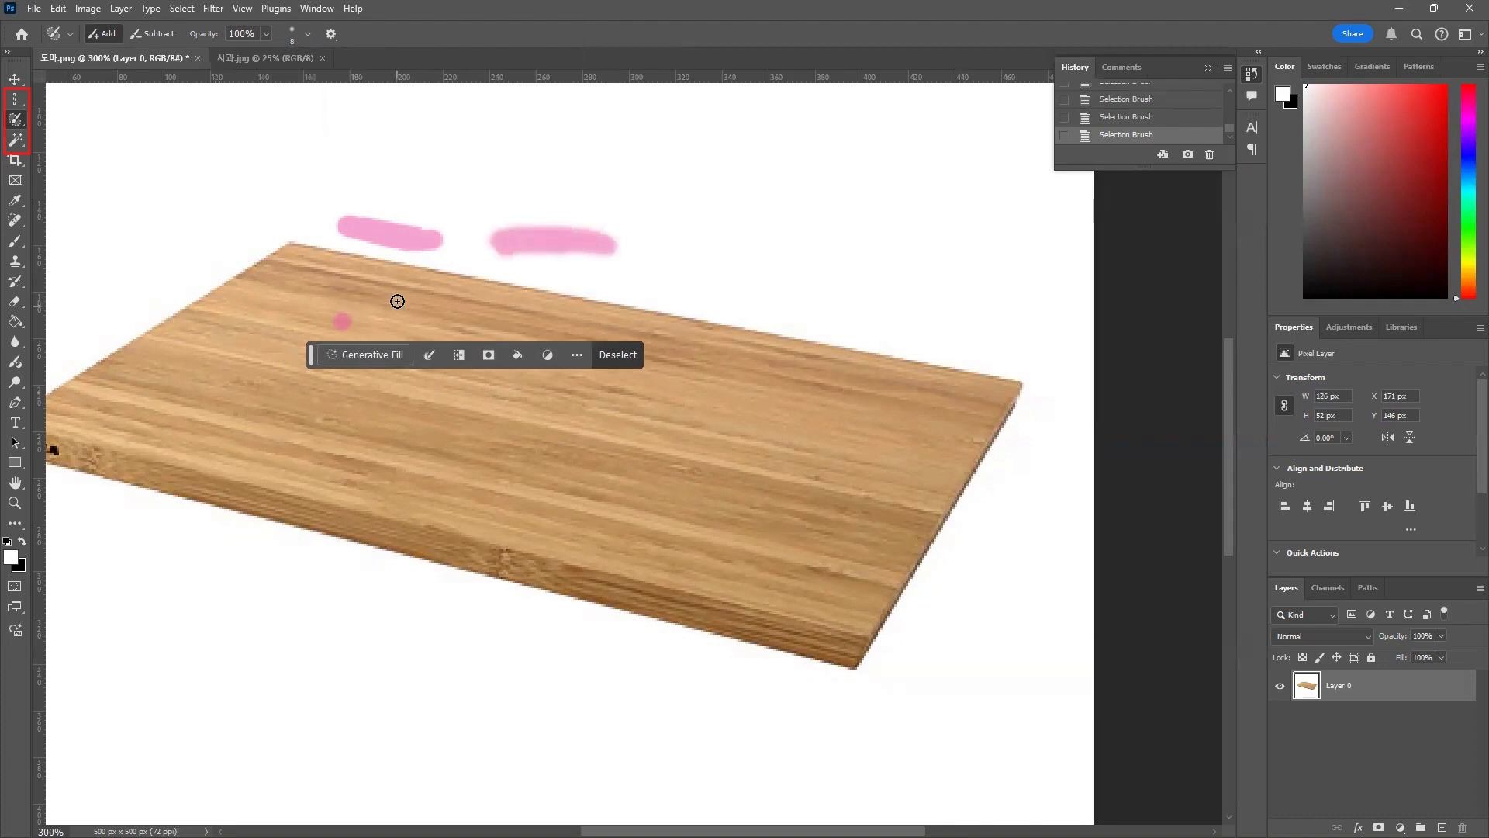
Erase both painted strokes and the spot on the board in subtract mode, and return the Selection Brush to add mode
left_click(156, 35)
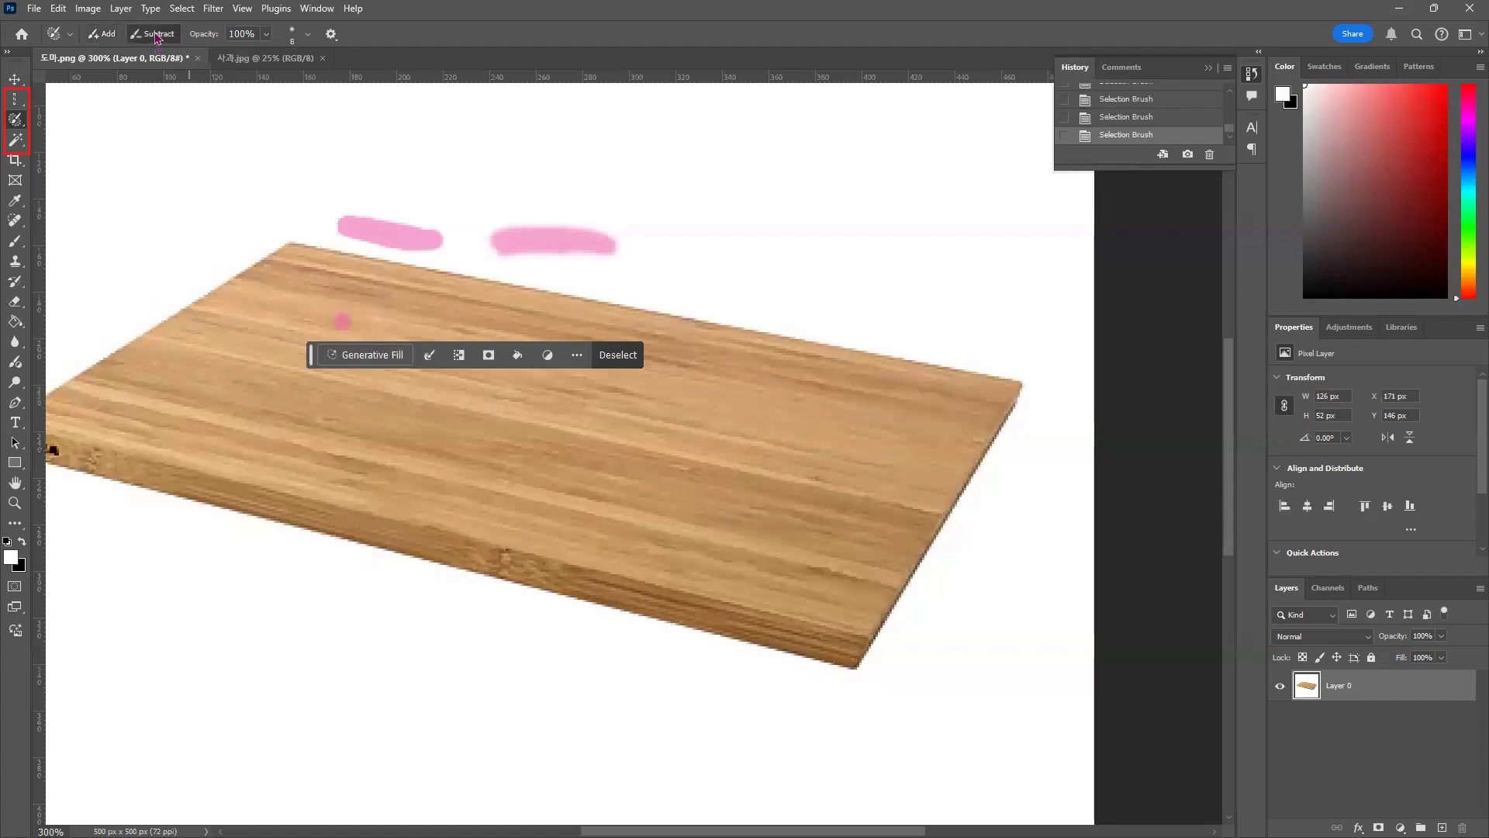
mouse_move(430, 232)
left_mouse_down()
mouse_move(328, 226)
mouse_move(464, 249)
mouse_move(422, 250)
left_mouse_up()
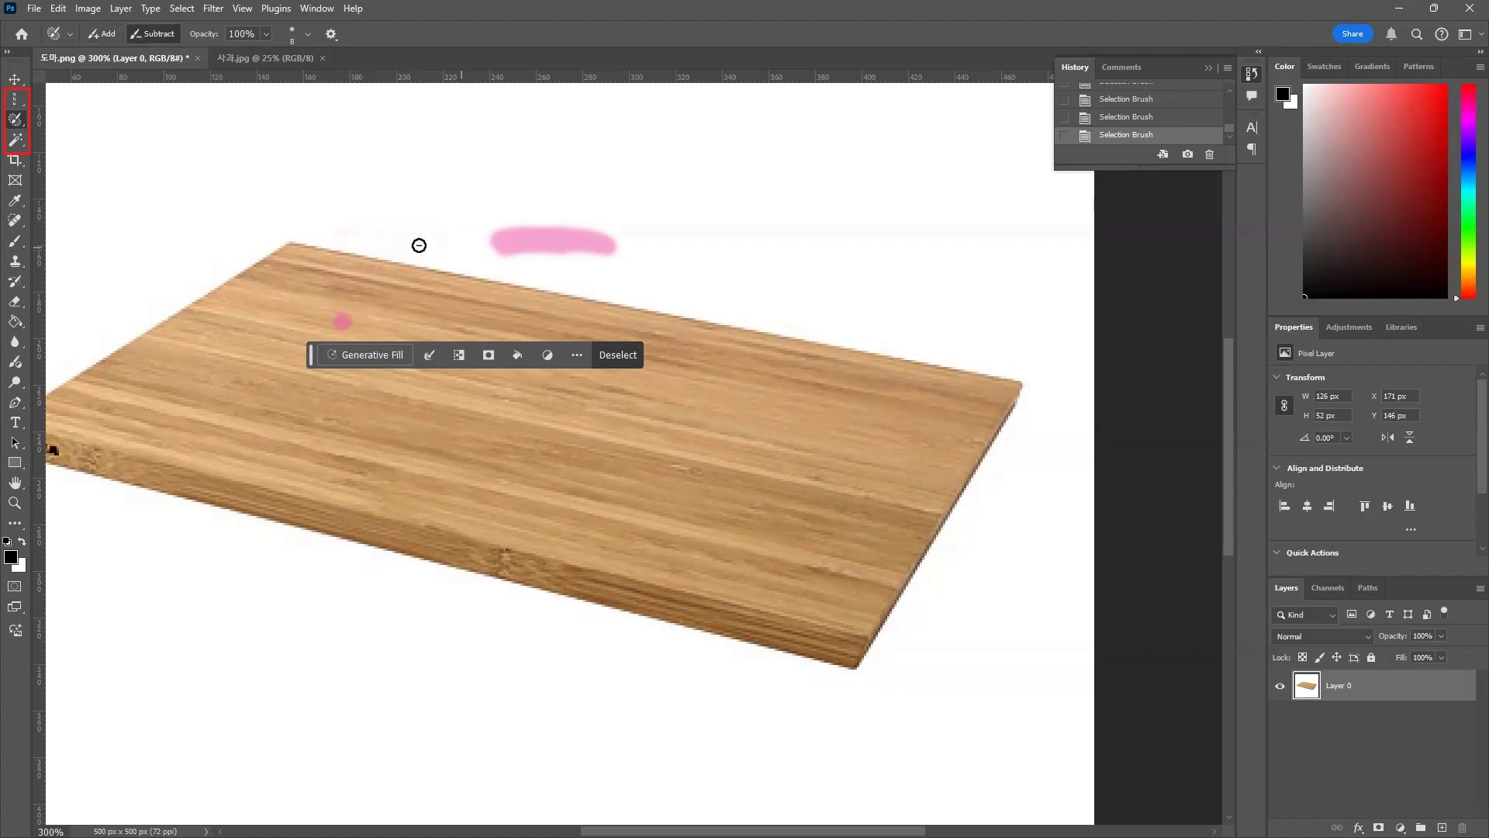
mouse_move(545, 233)
left_mouse_down()
mouse_move(581, 249)
mouse_move(519, 252)
mouse_move(584, 234)
mouse_move(472, 222)
mouse_move(637, 238)
mouse_move(535, 248)
mouse_move(568, 272)
left_mouse_up()
left_click_drag(352, 327, 349, 316)
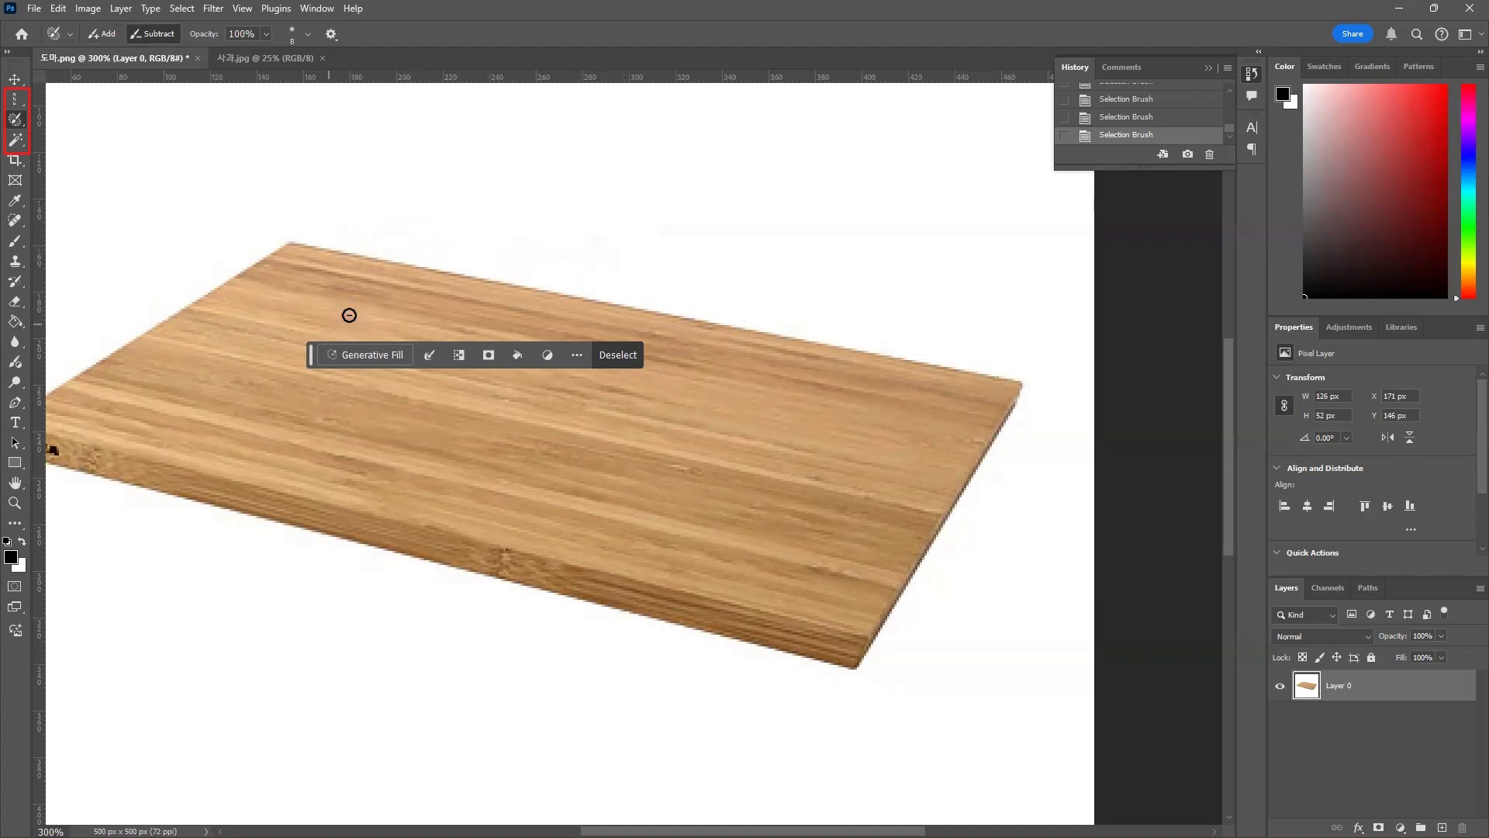
left_click(102, 34)
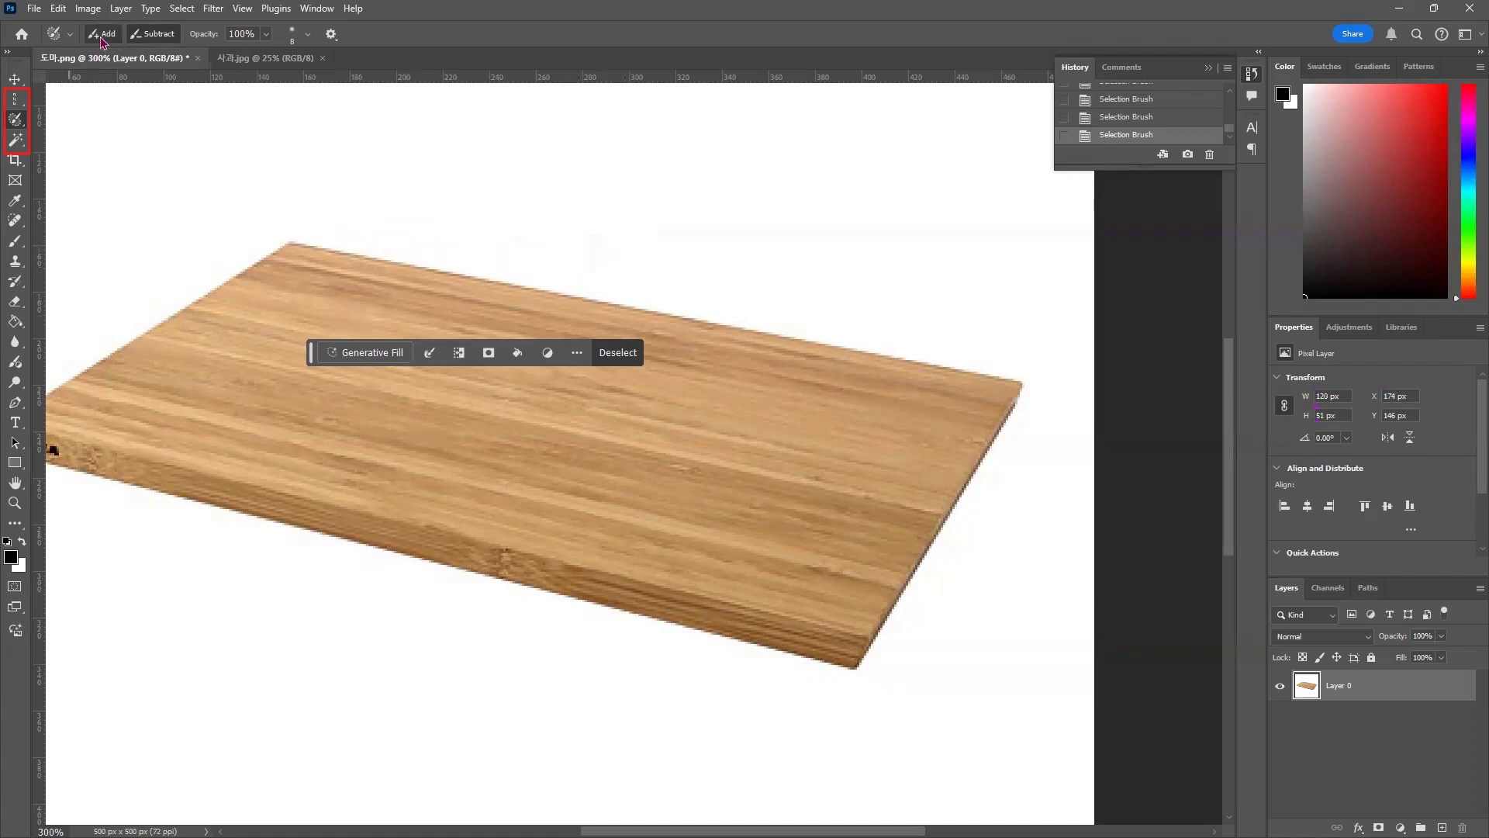
Paint a soft Selection Brush stroke over the board's far corner and enlarge the brush to 35 px
key("x")
mouse_move(289, 251)
left_mouse_down()
mouse_move(183, 361)
mouse_move(328, 311)
mouse_move(177, 359)
mouse_move(326, 287)
mouse_move(282, 326)
left_mouse_up()
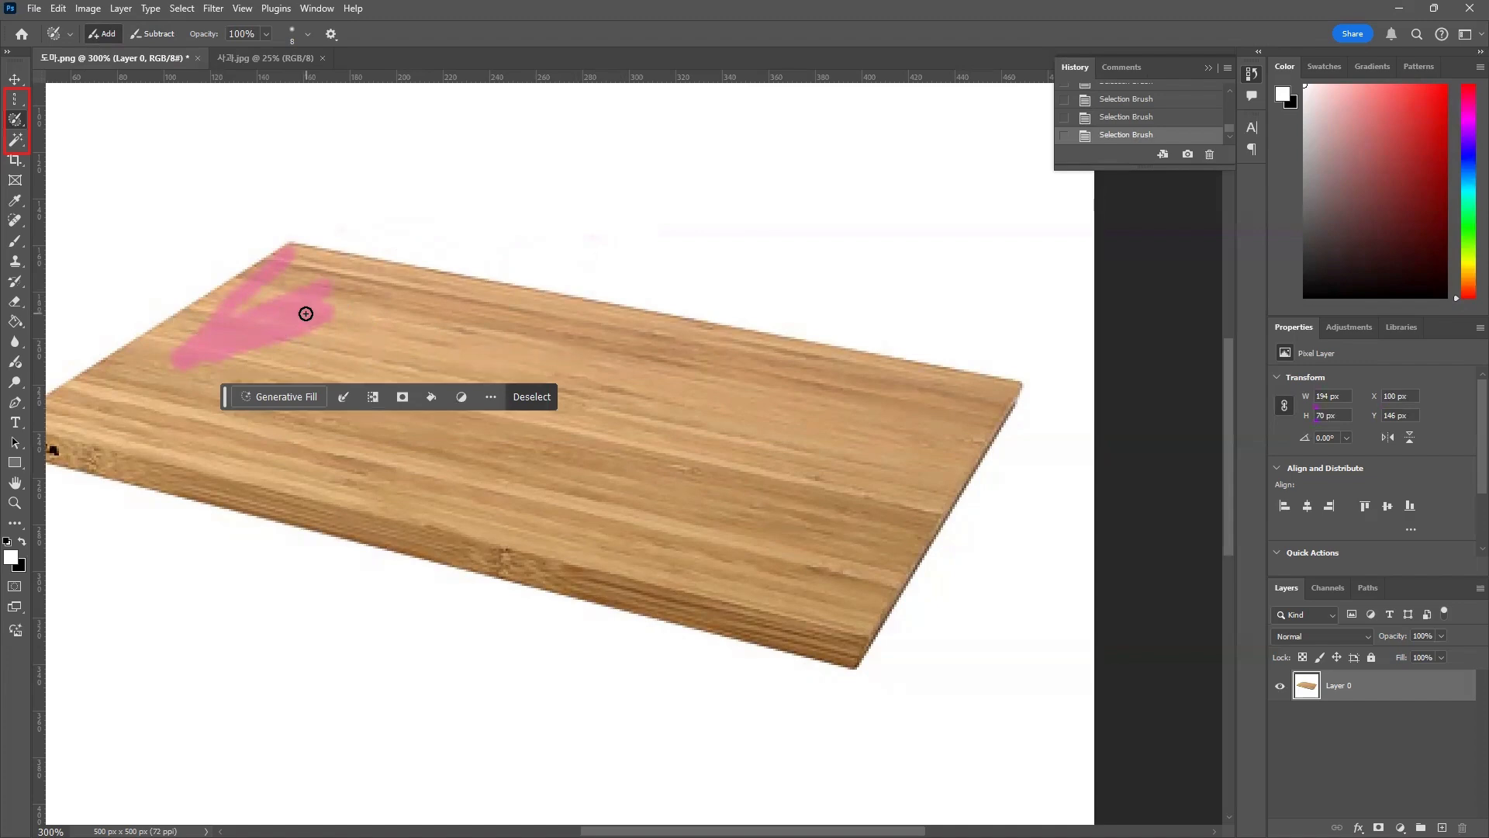
key("bracketright")
key("bracketright")
key("bracketright")
key("bracketright")
key("bracketright")
key("bracketright")
left_click(295, 302)
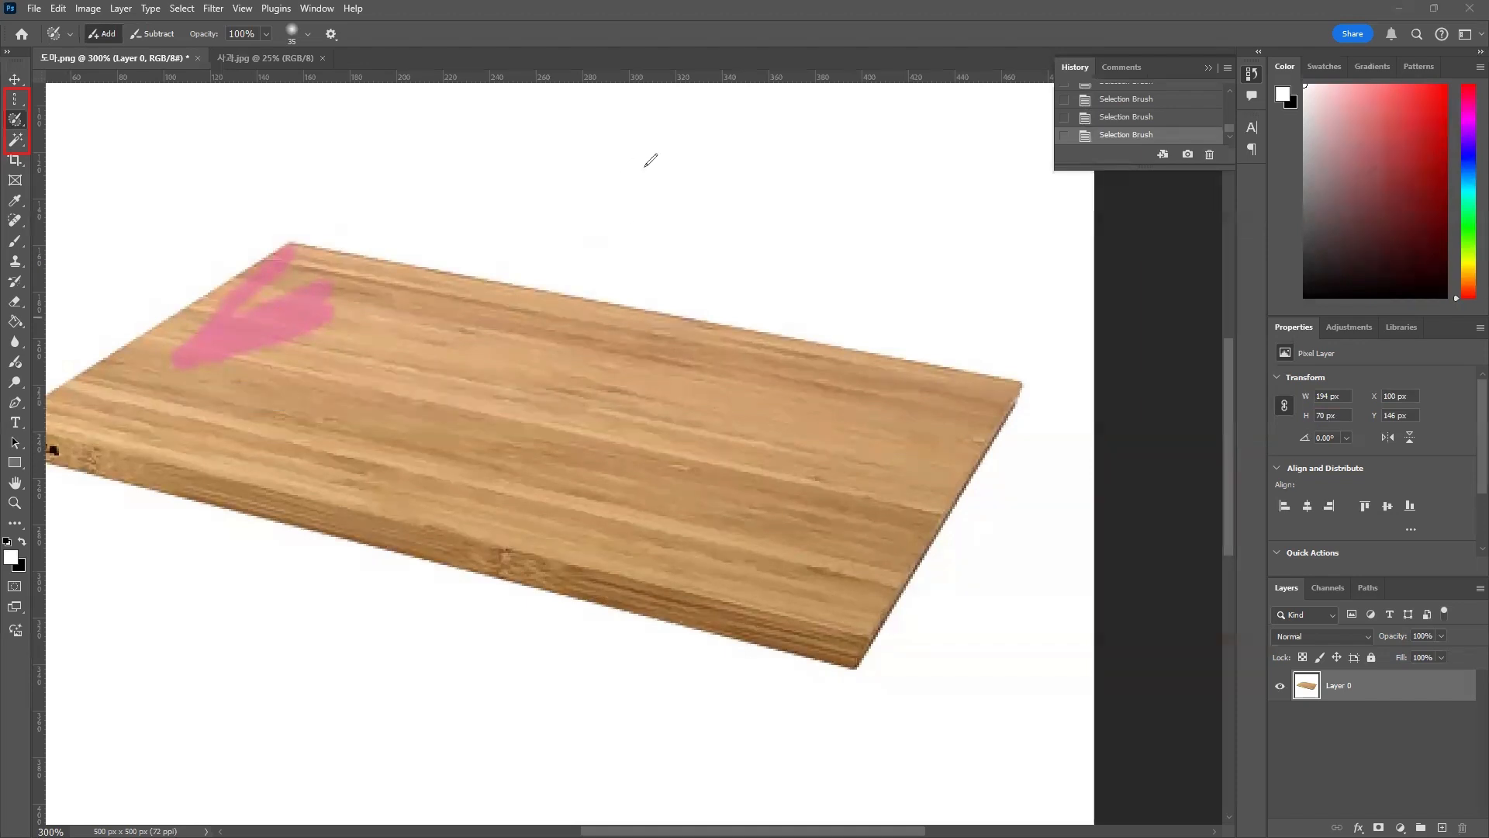
mouse_move(568, 146)
left_mouse_down()
mouse_move(547, 174)
mouse_move(568, 210)
left_mouse_up()
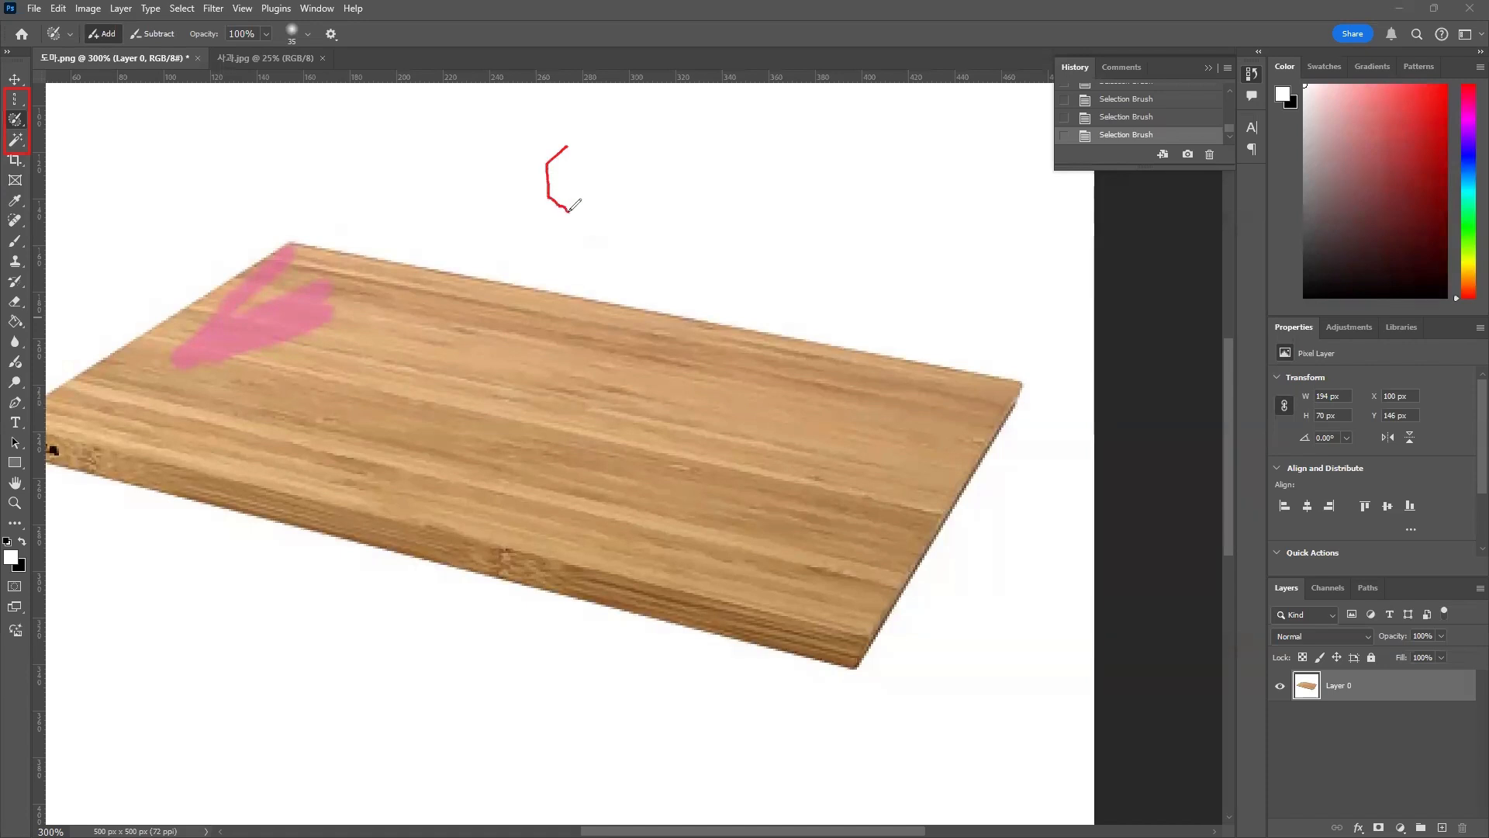
mouse_move(598, 141)
left_mouse_down()
mouse_move(619, 159)
mouse_move(611, 195)
left_mouse_up()
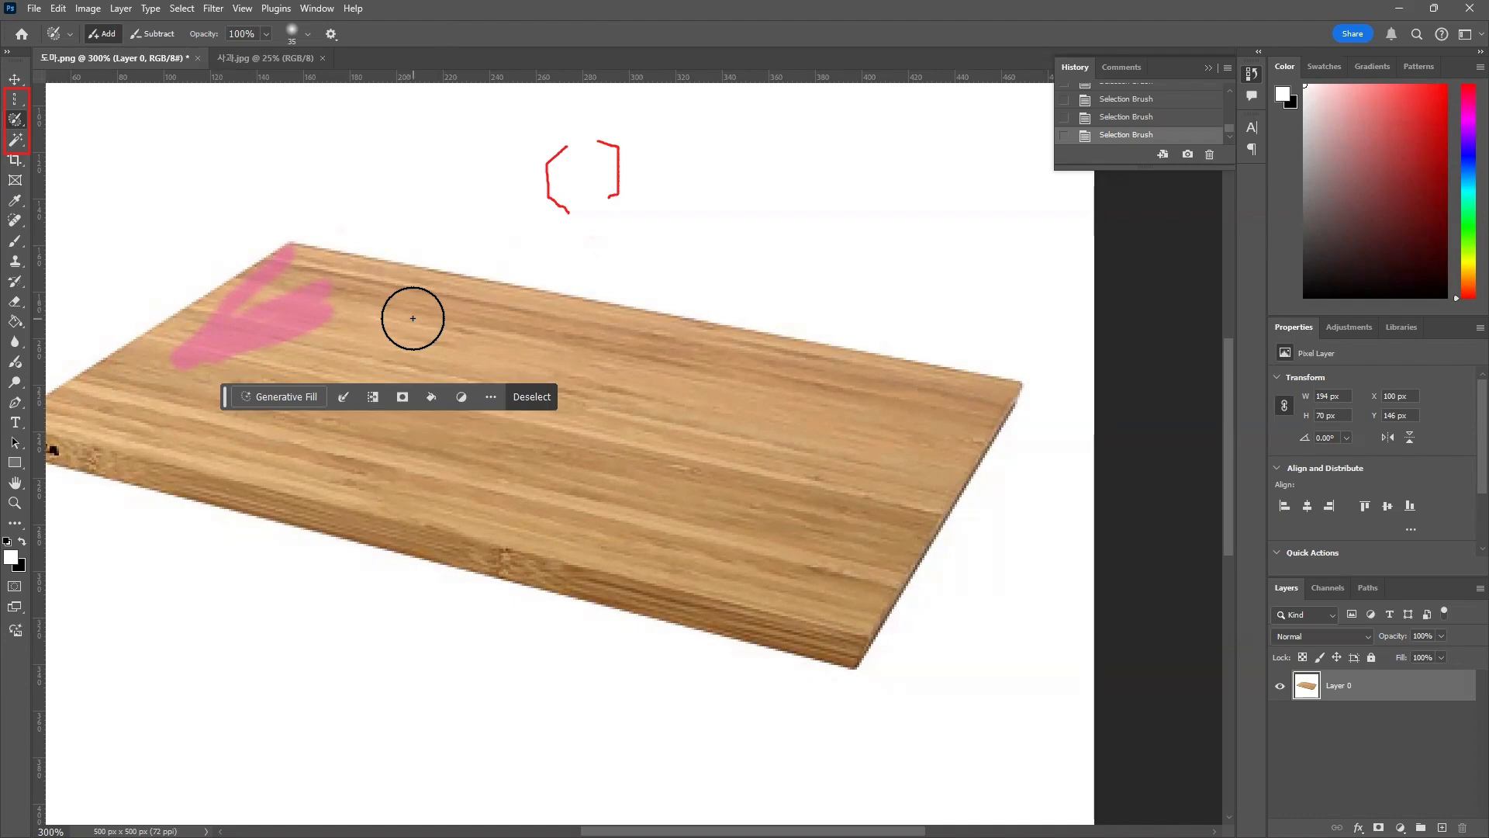
Enlarge the Selection Brush to 70 px
key("bracketright")
key("bracketright")
key("bracketright")
key("bracketright")
key("bracketright")
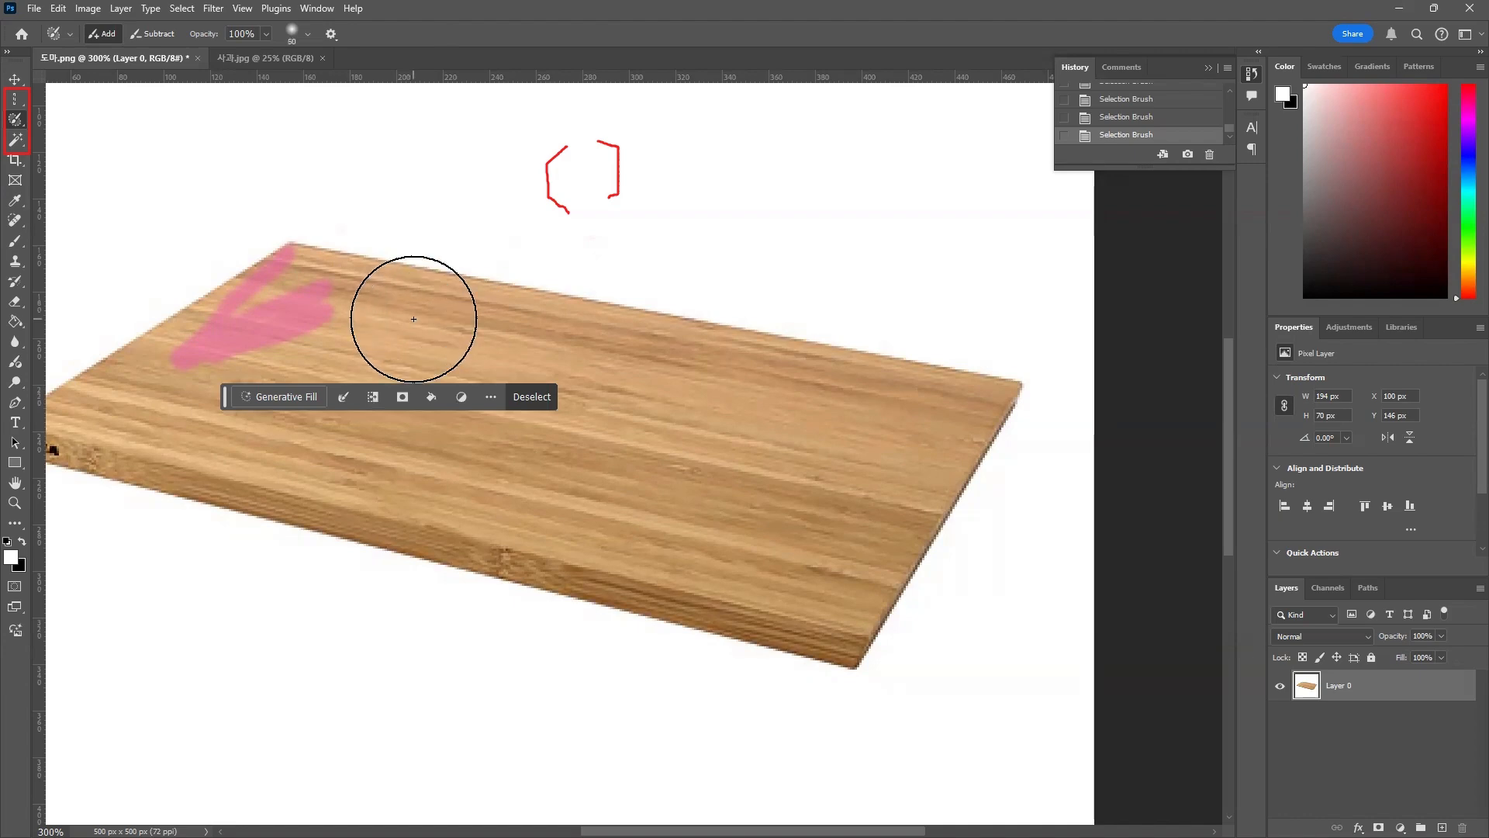
Reduce the Selection Brush to 30 px and paint over most of the board's top surface in add mode
key("bracketleft")
key("bracketleft")
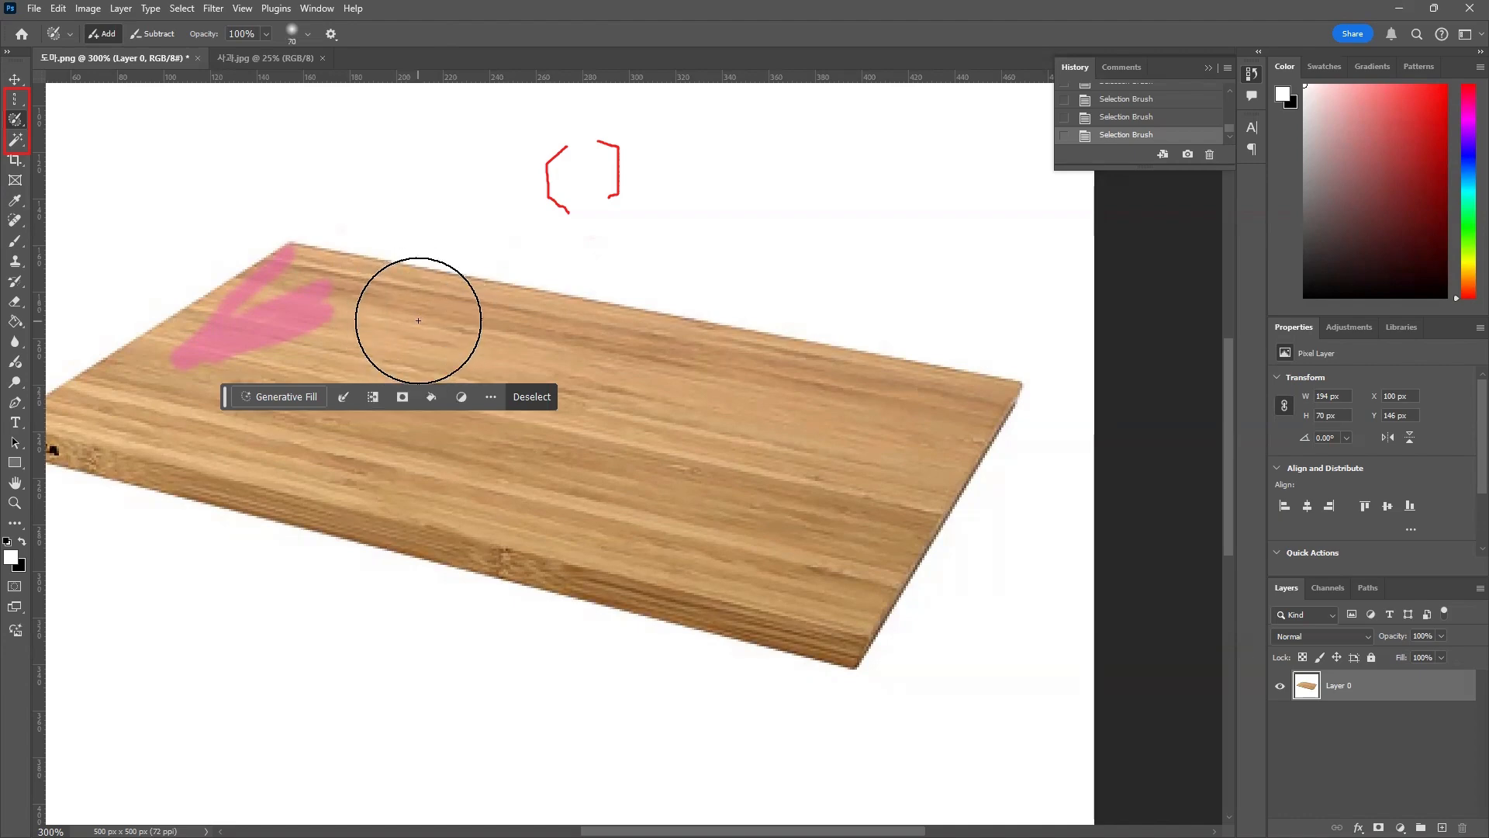
key("bracketleft")
key("bracketleft")
key("bracketleft")
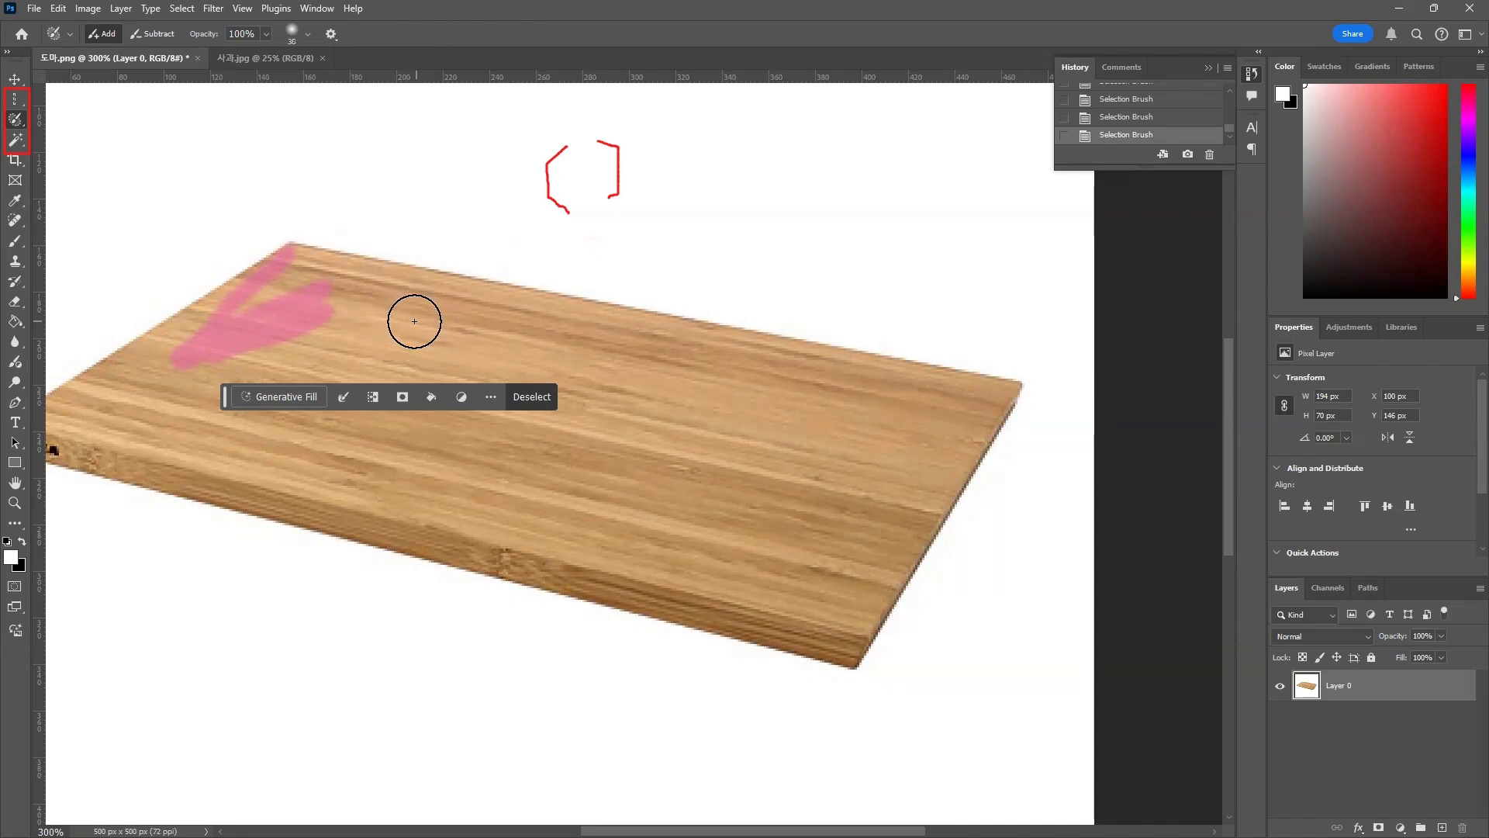
mouse_move(320, 308)
left_mouse_down()
mouse_move(569, 369)
mouse_move(871, 403)
mouse_move(160, 359)
mouse_move(294, 388)
left_mouse_up()
mouse_move(611, 456)
left_mouse_down()
mouse_move(701, 471)
mouse_move(287, 368)
mouse_move(714, 483)
mouse_move(356, 418)
mouse_move(466, 453)
mouse_move(780, 512)
mouse_move(872, 461)
mouse_move(759, 467)
mouse_move(798, 489)
left_mouse_up()
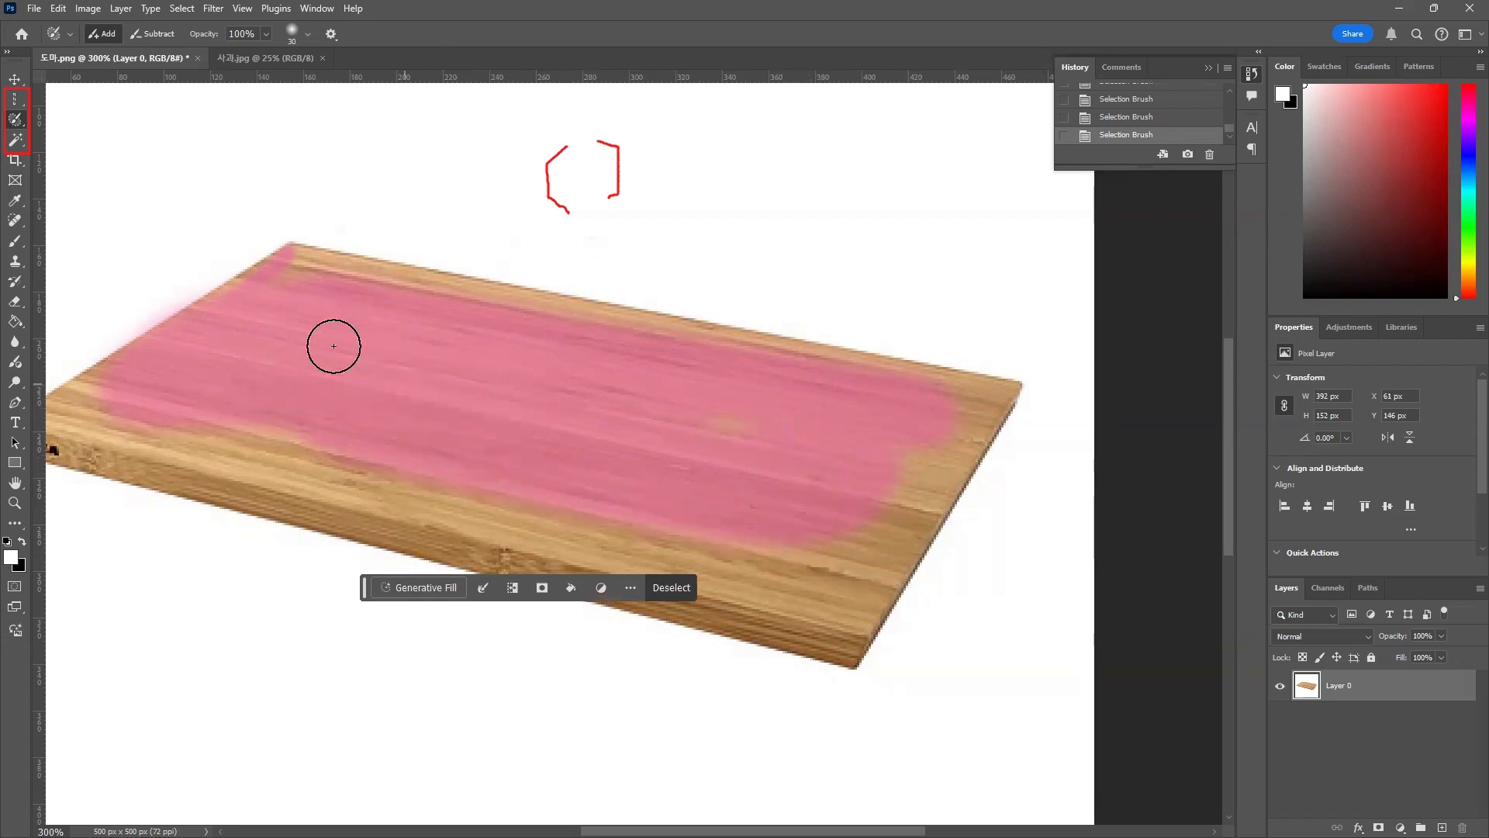
Switch between the Move tool and the Selection Brush to compare the selection's outline and overlay, and finally clear the selection
left_click(19, 82)
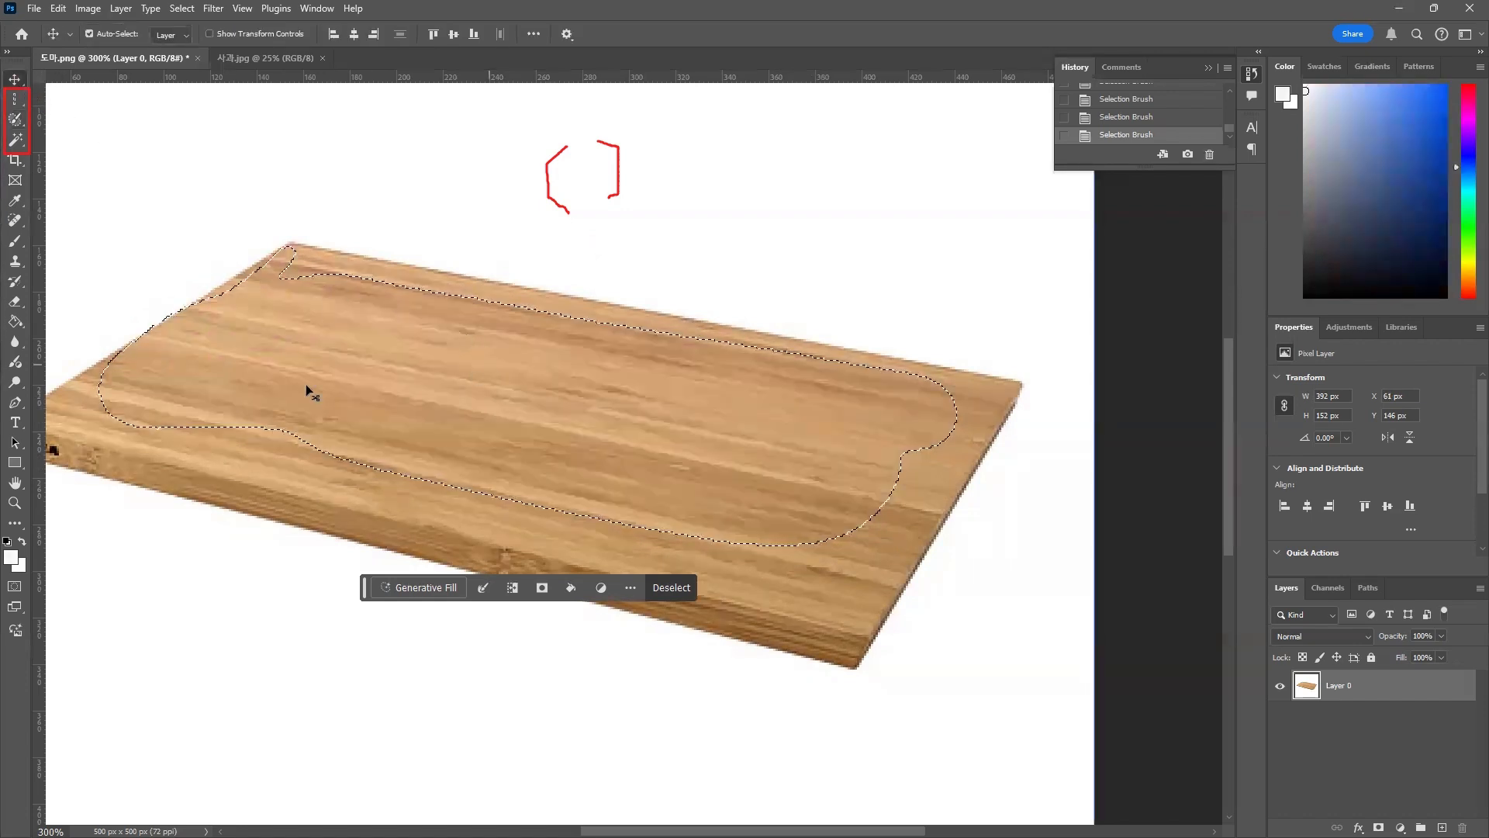
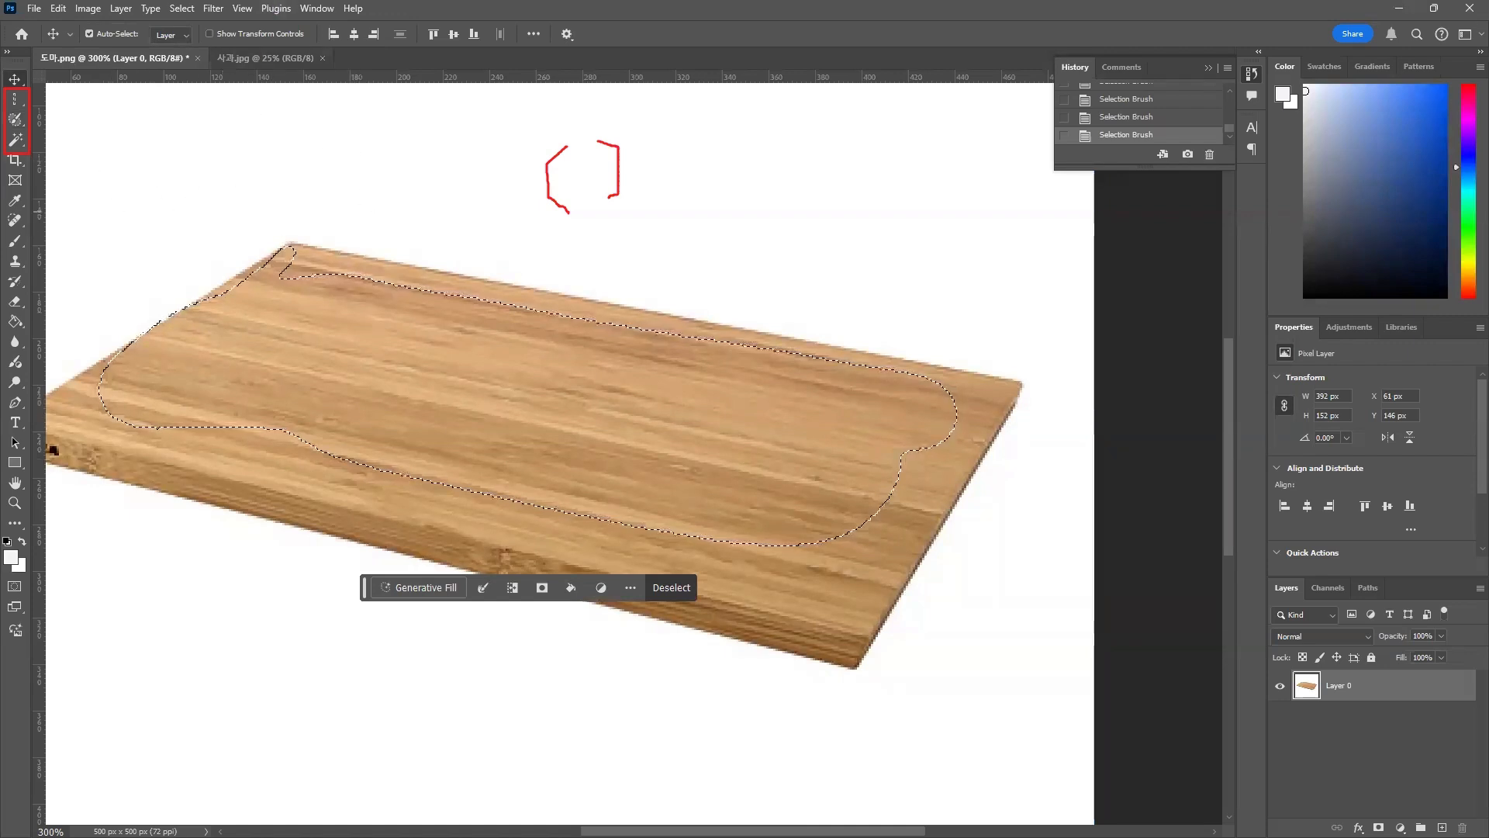
key("ctrl+d")
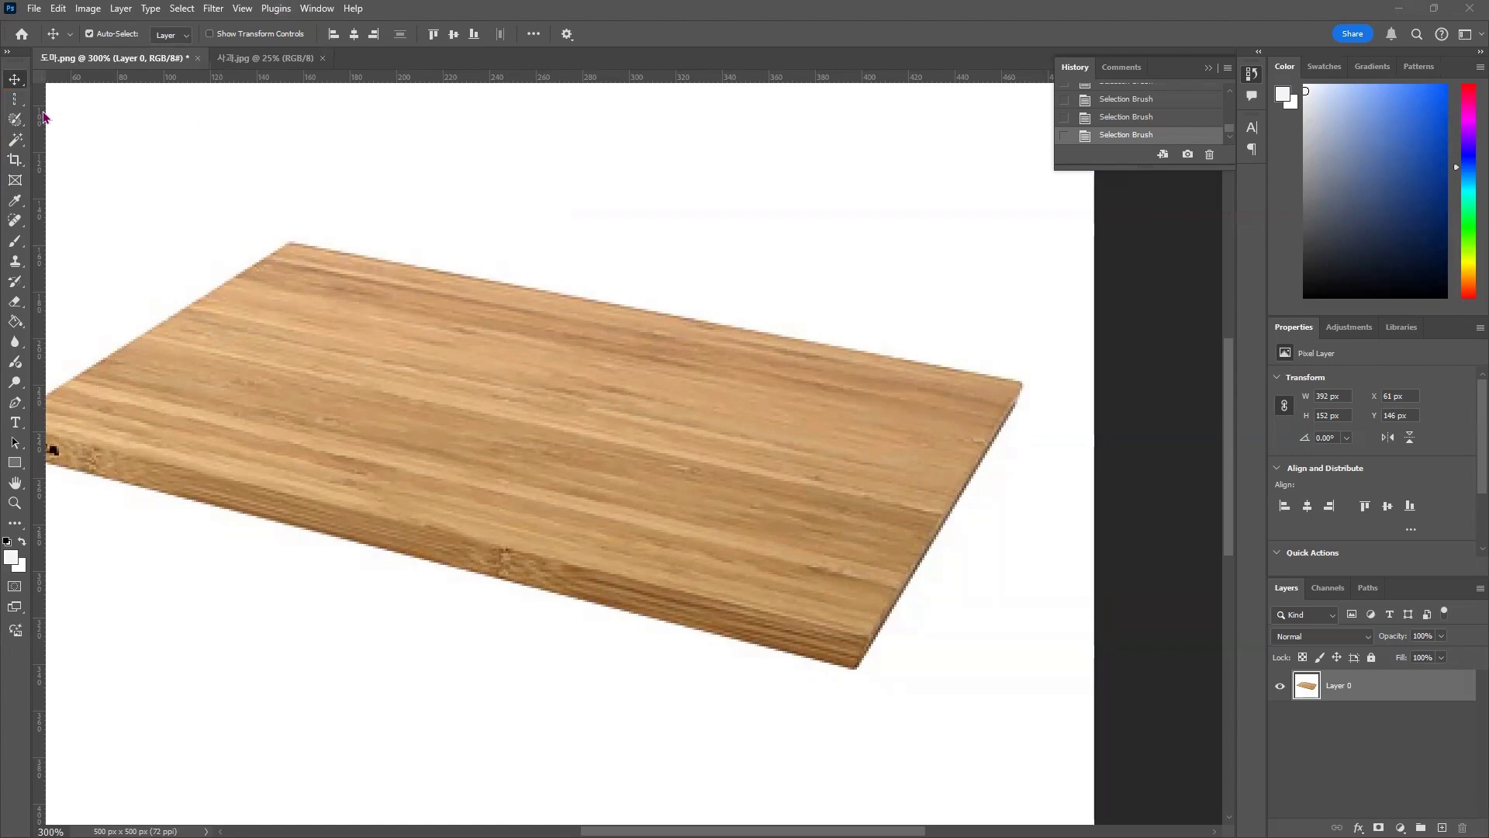
left_click(17, 123)
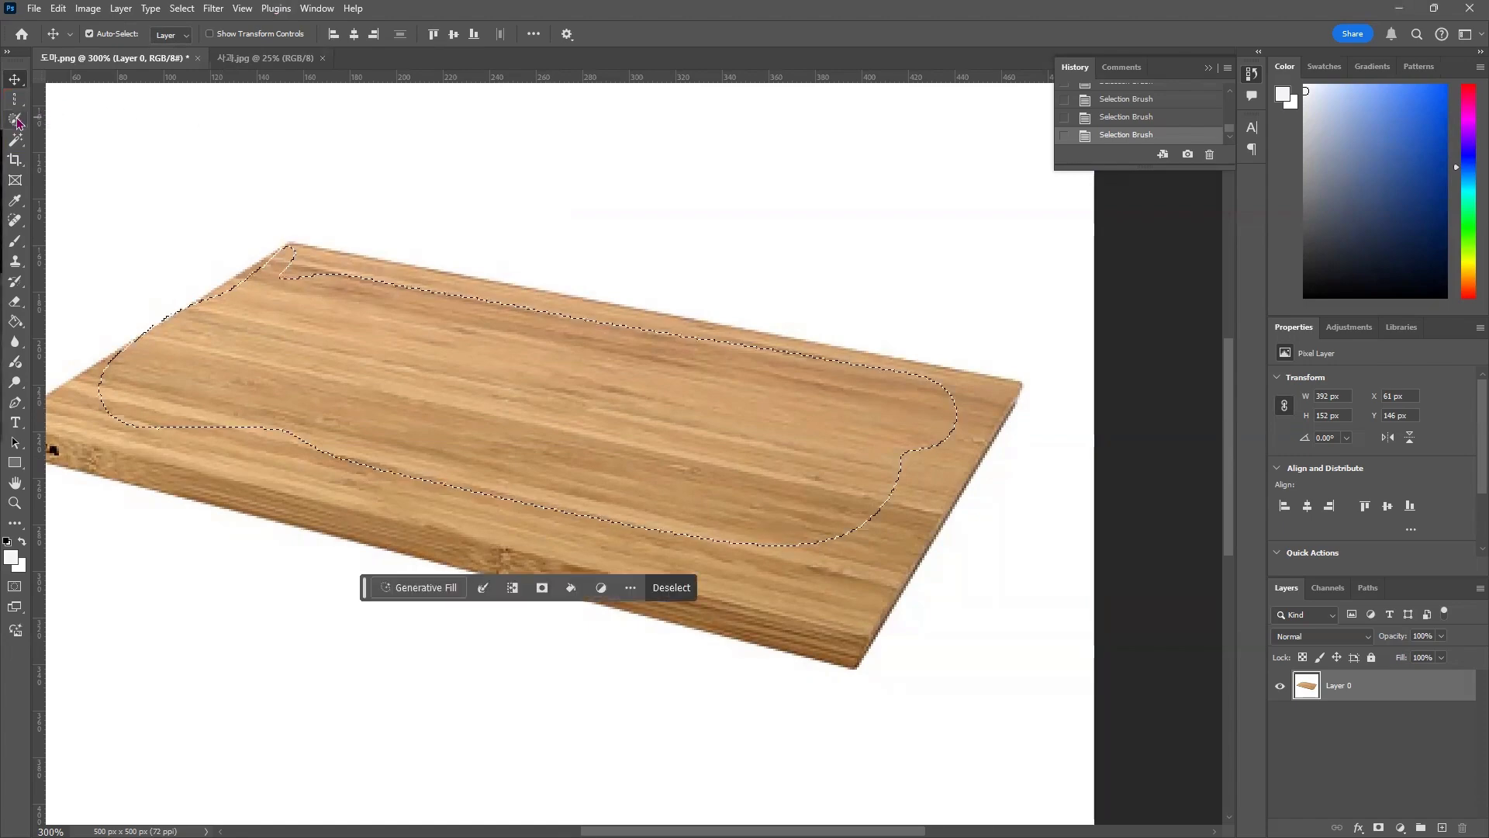
left_click(18, 123)
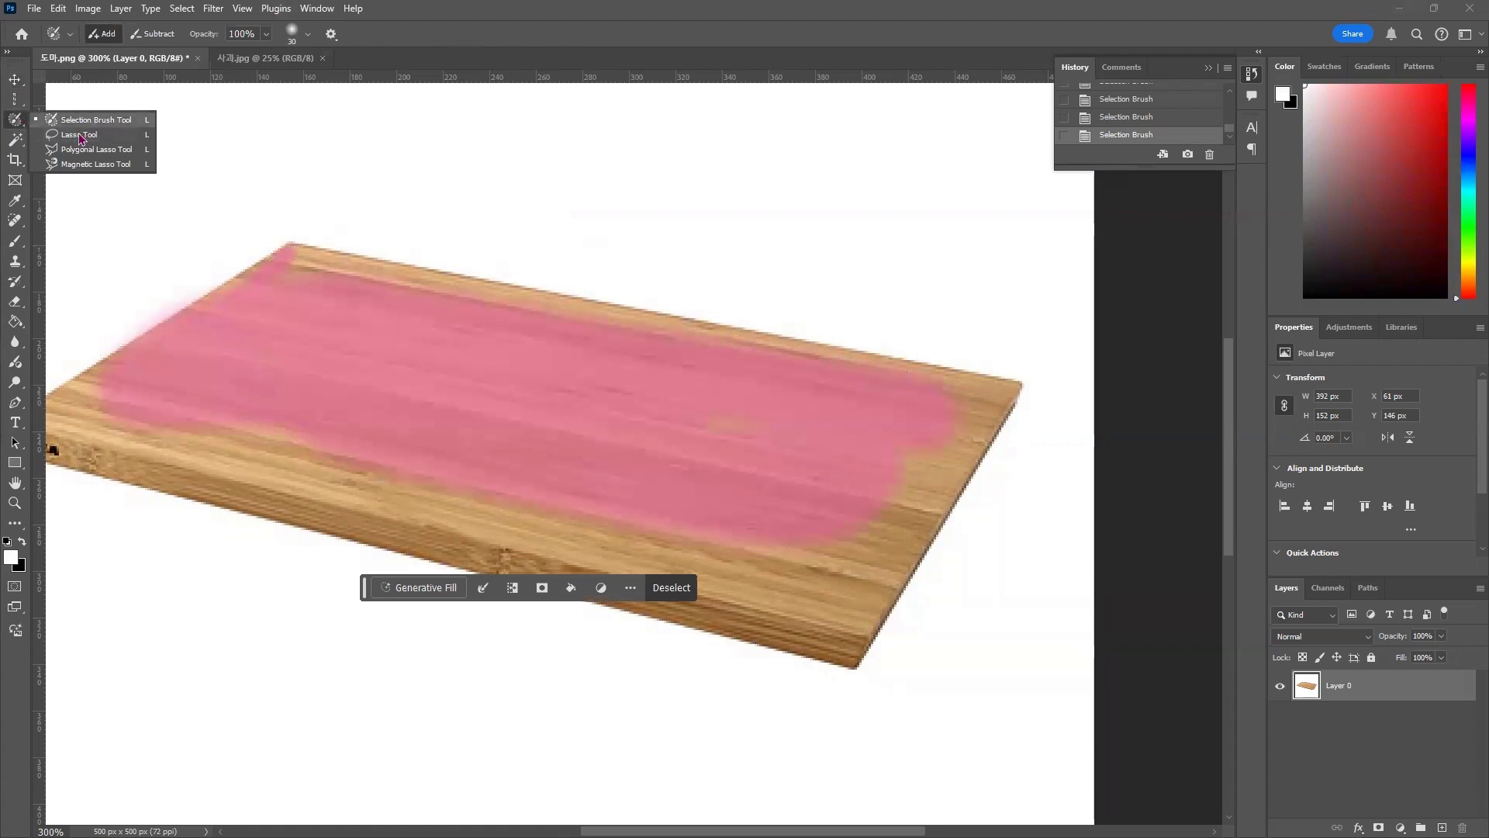
left_click(16, 121)
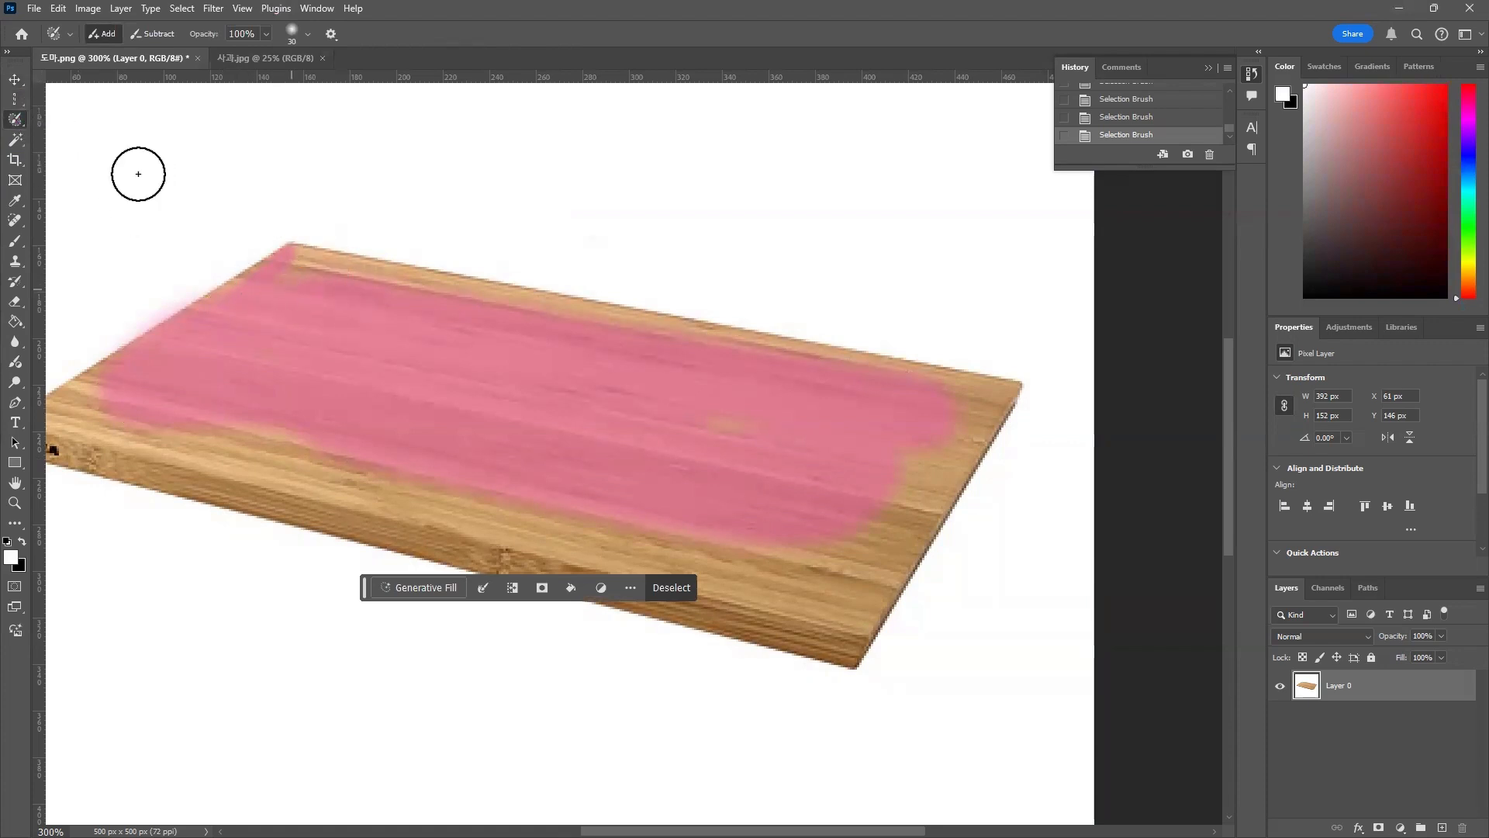
left_click(15, 79)
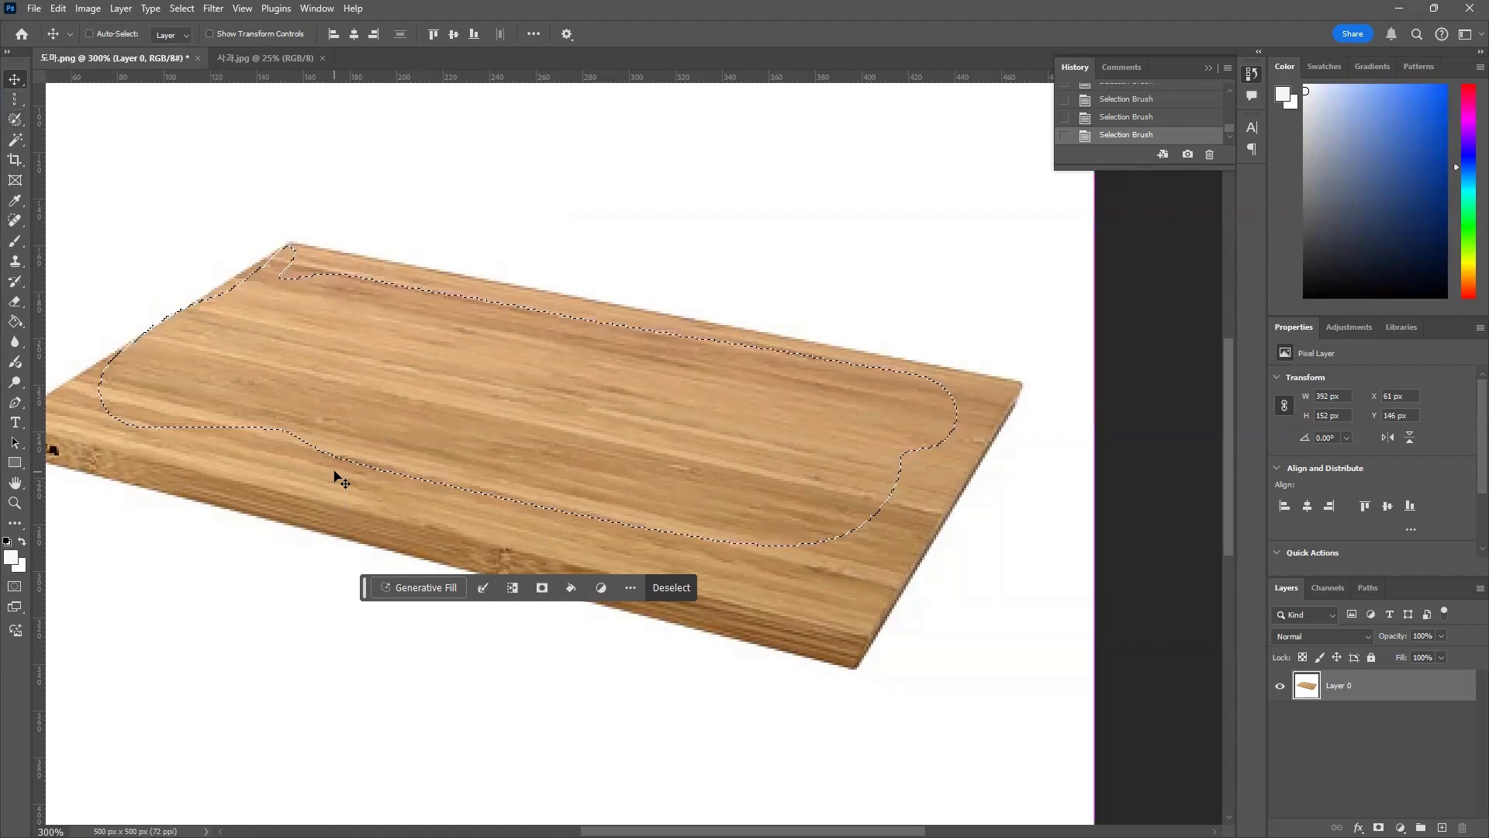
key("ctrl+d")
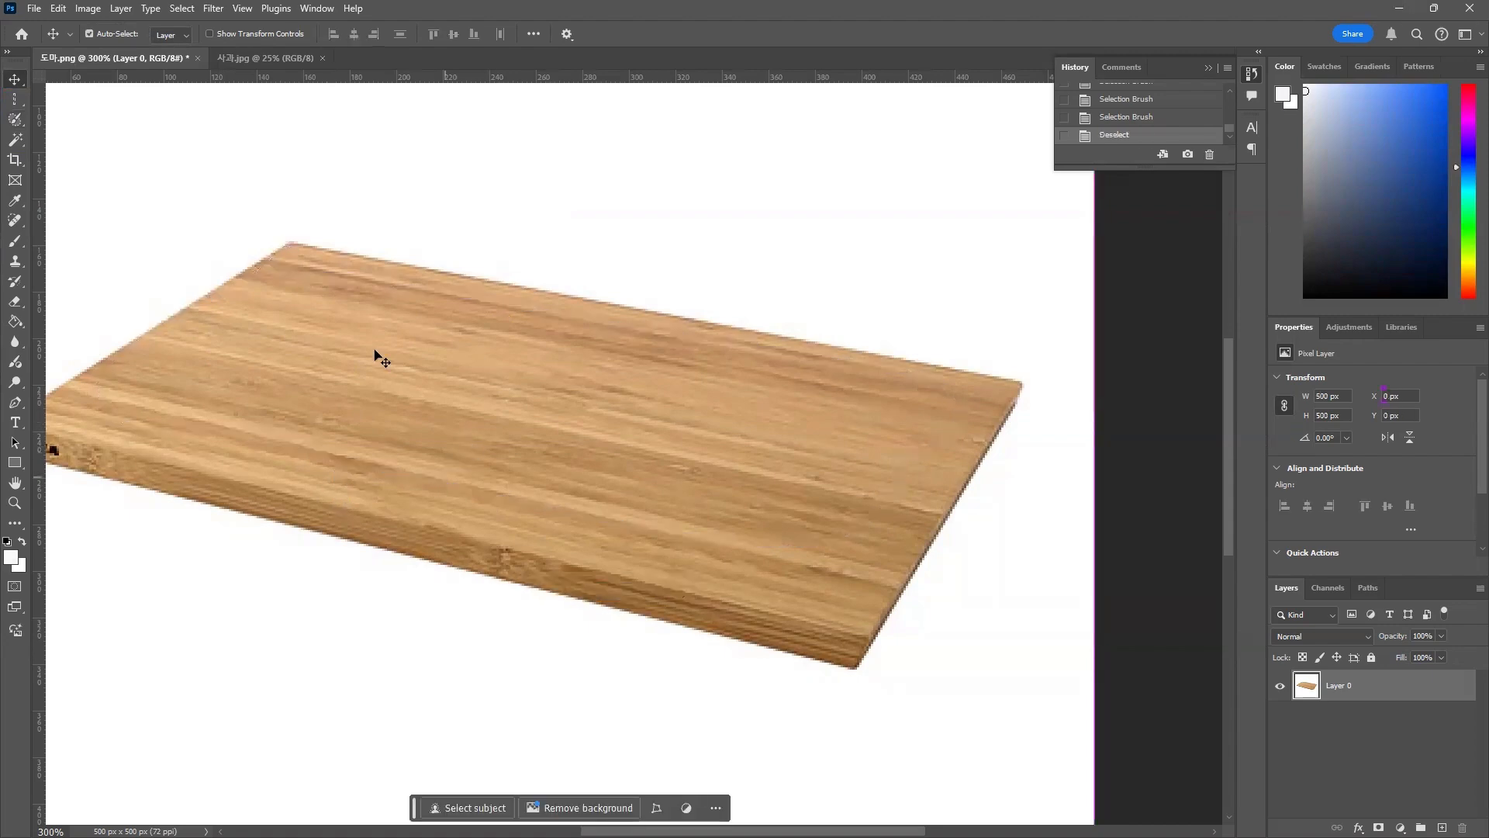
Switch to the Magic Wand tool and select the white background around the cutting board with a tolerance of 32
left_click(16, 142)
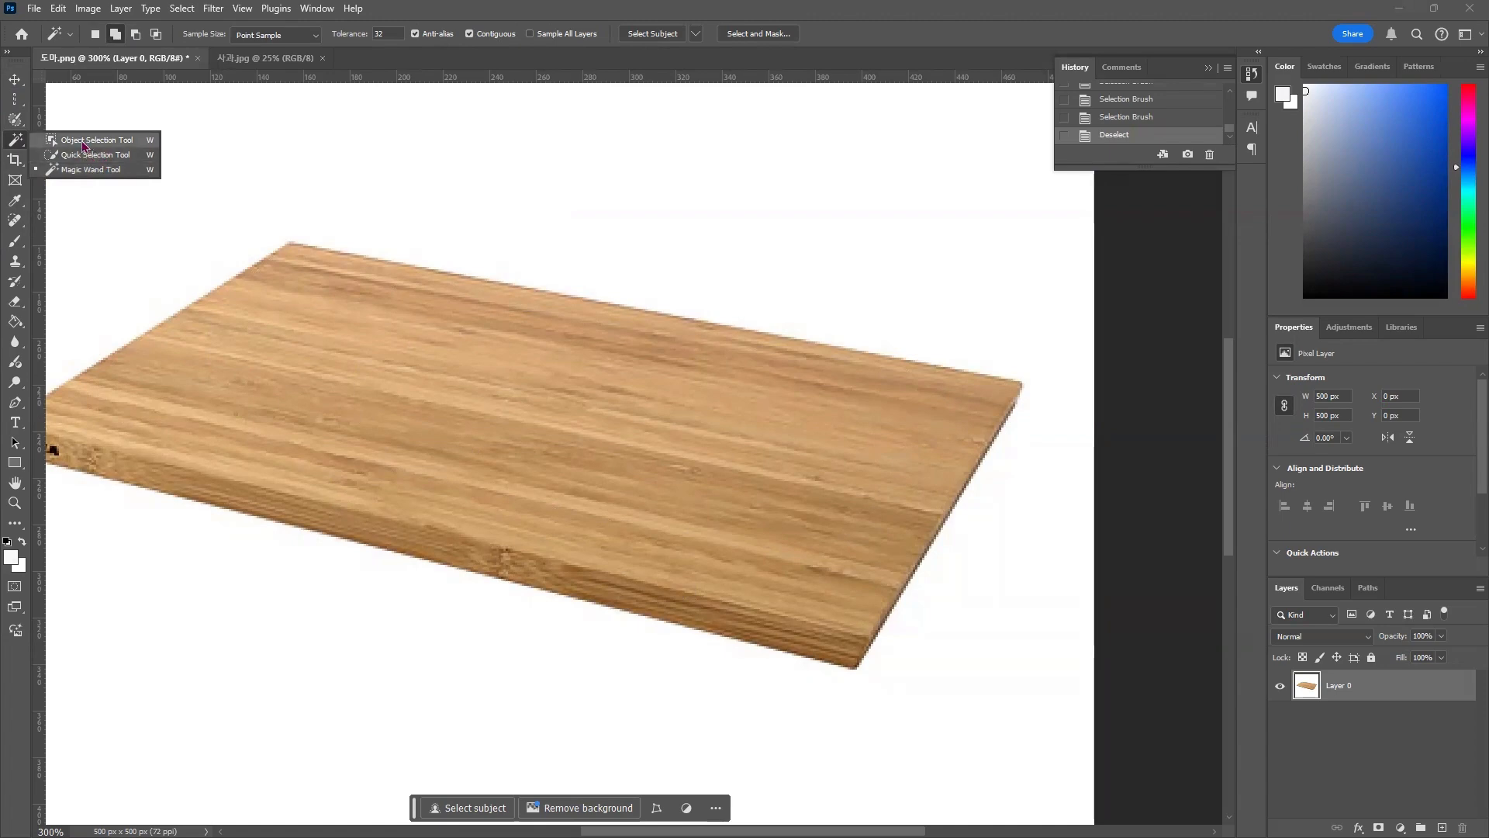
left_click(79, 172)
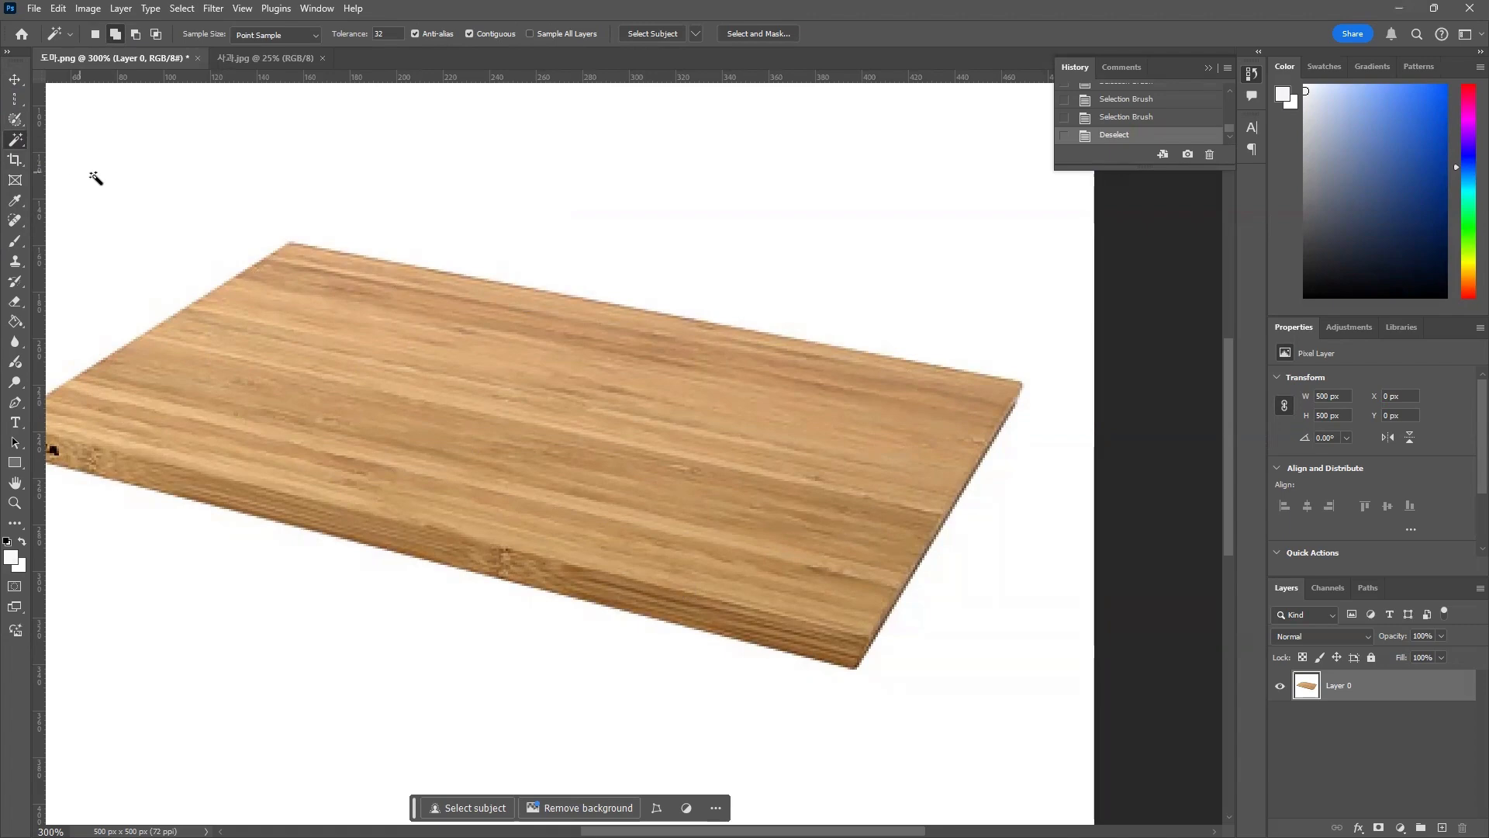
right_click(20, 145)
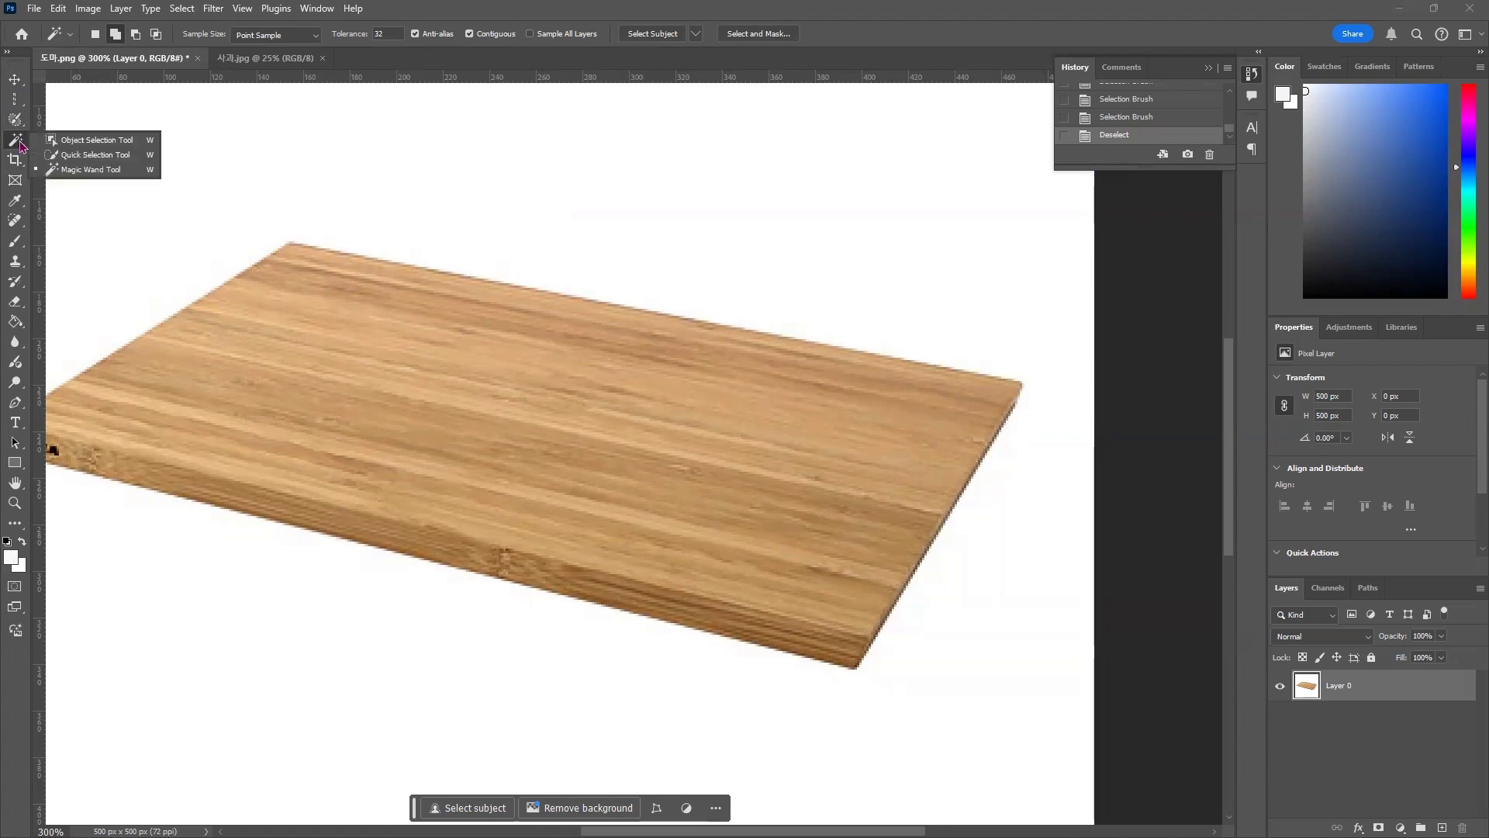
left_click(65, 171)
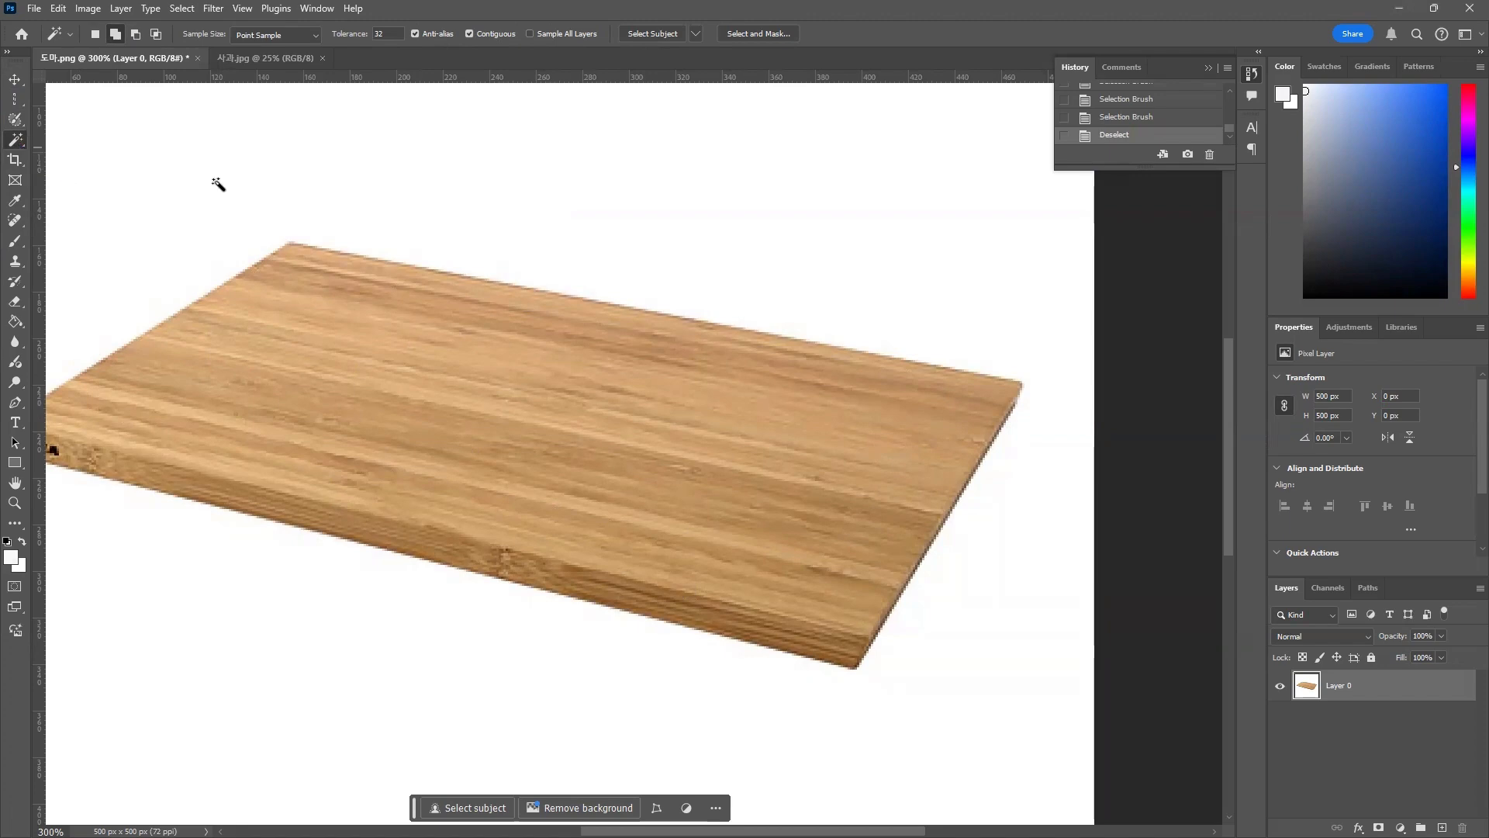
left_click(378, 158)
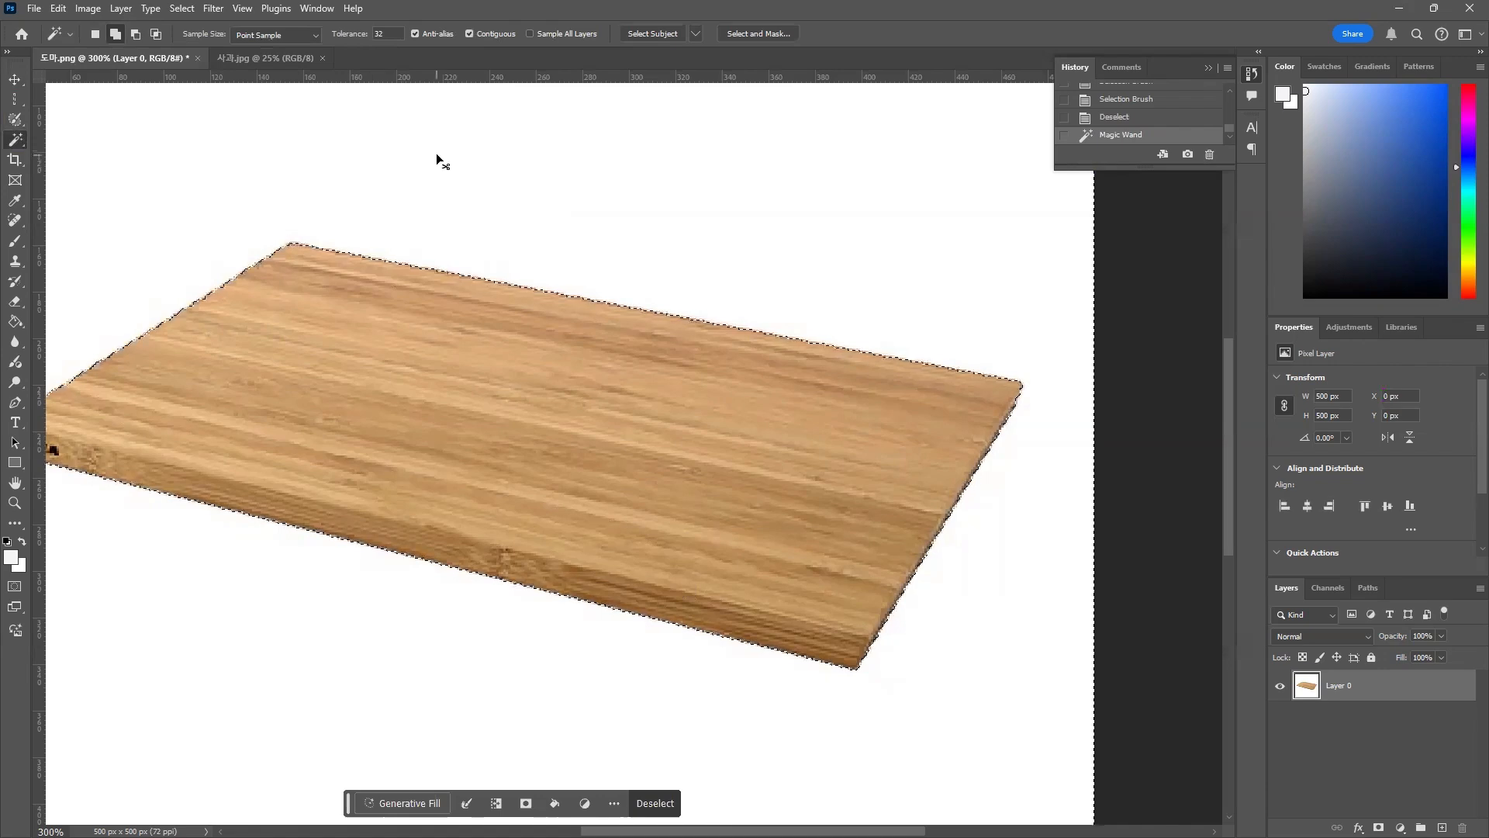
key("ctrl+minus")
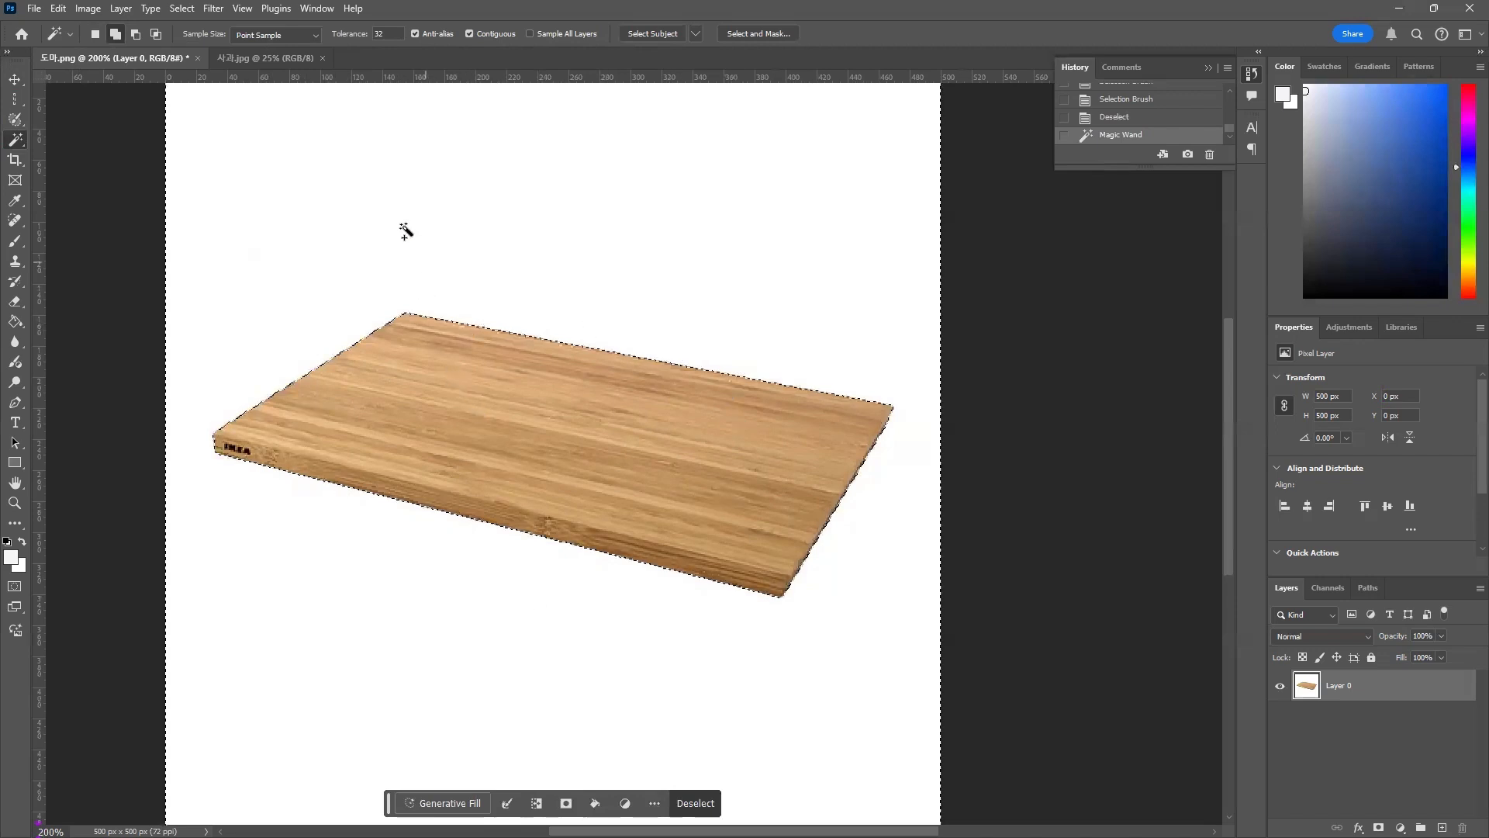
Switch to the apple image, select the white highlight on the front apple with the Magic Wand at tolerance 32, and deselect it
left_click(275, 59)
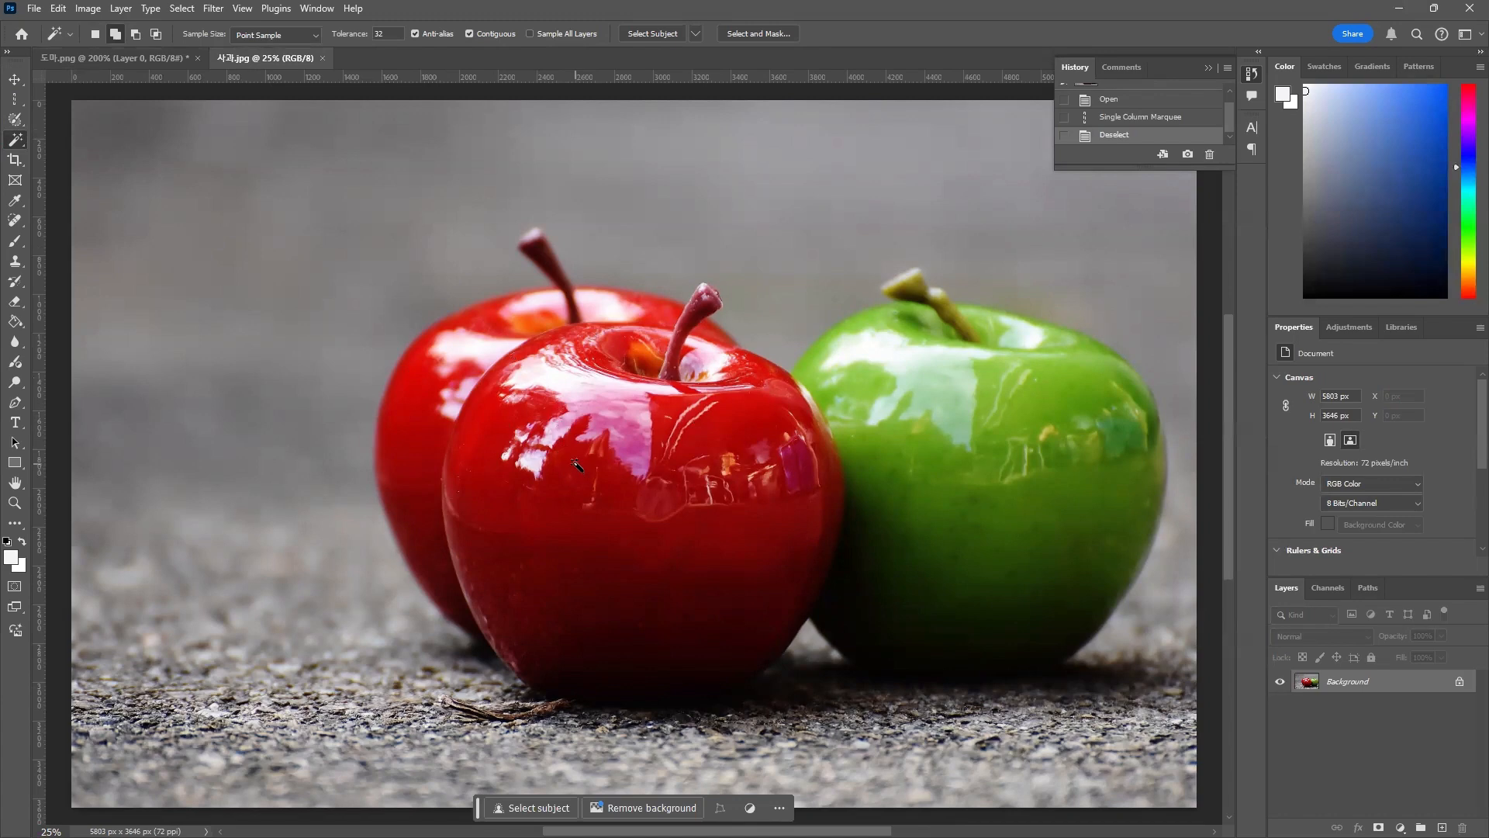
left_click(588, 392)
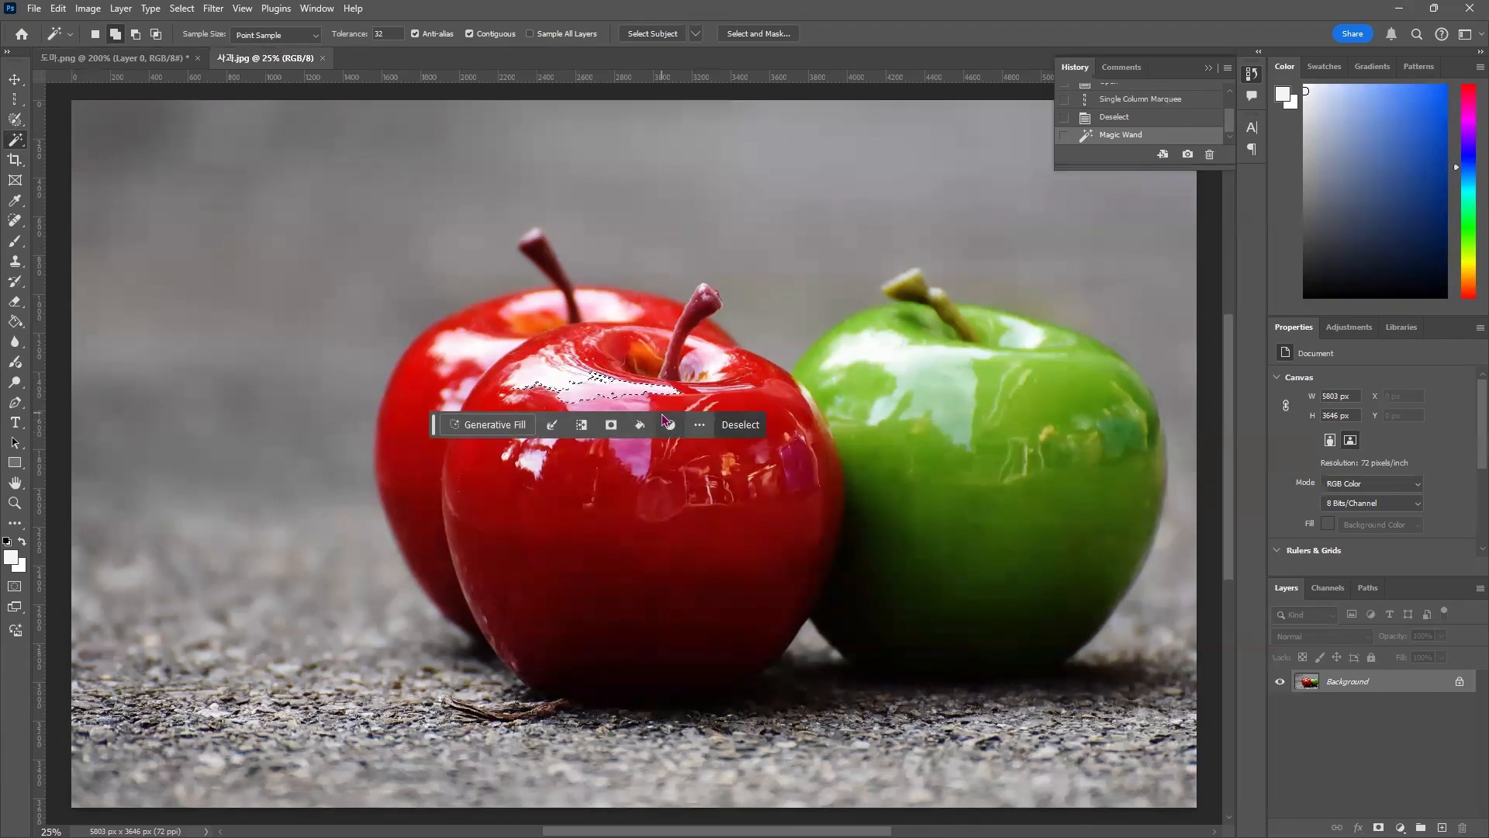
key("ctrl+d")
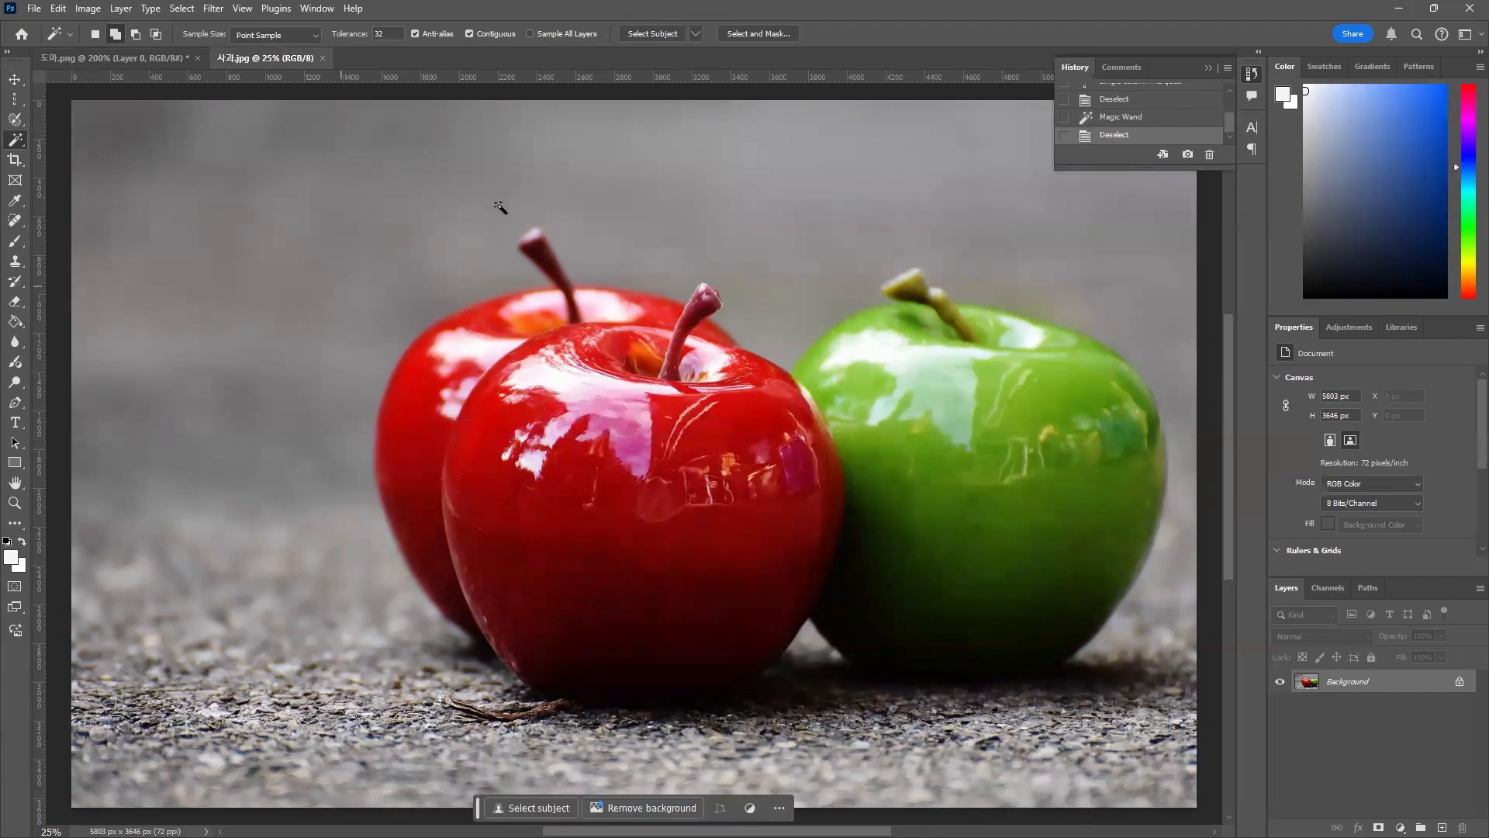
Set the Magic Wand tolerance to 0 and sample the white highlight near the front apple's stem
left_click(392, 34)
left_click(552, 380)
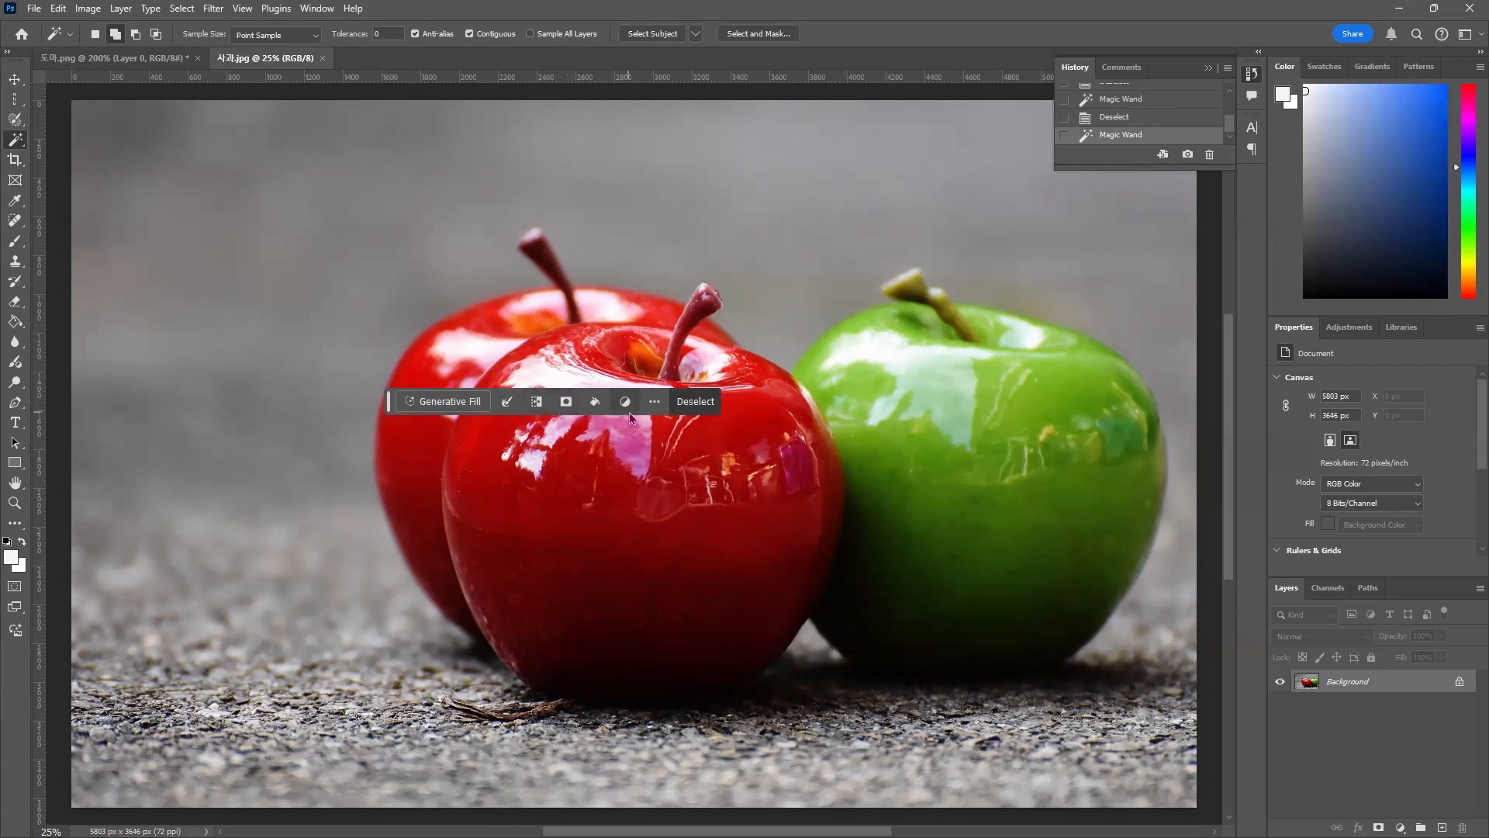
scroll(630, 412, "up", 3)
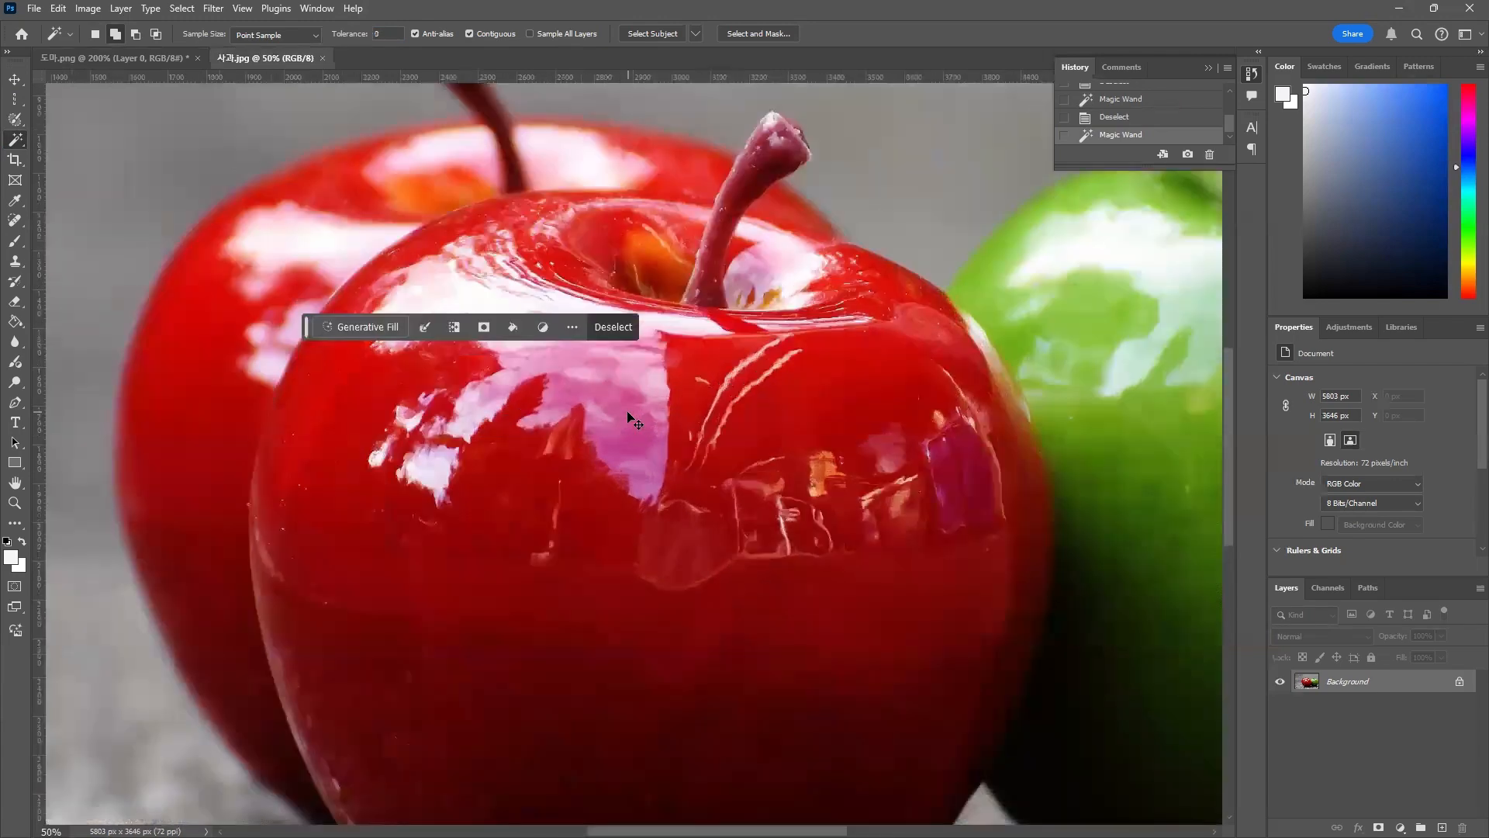
scroll(629, 412, "up", 1)
left_click(423, 247)
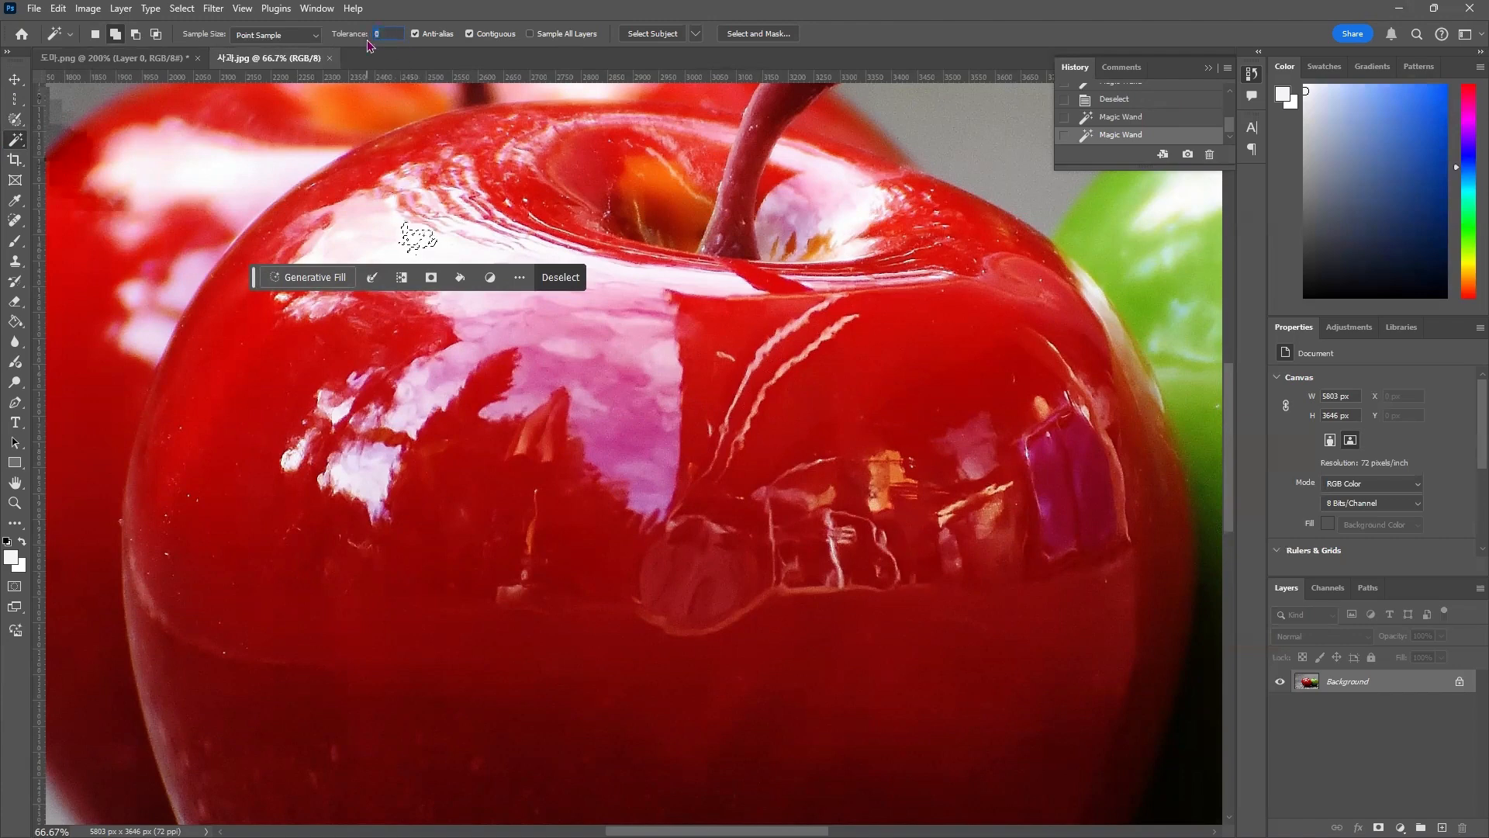
Set the Magic Wand tolerance to 32, clear the selection, select the same white highlight again and deselect it
type("32")
key("Return")
key("ctrl+d")
left_click(422, 241)
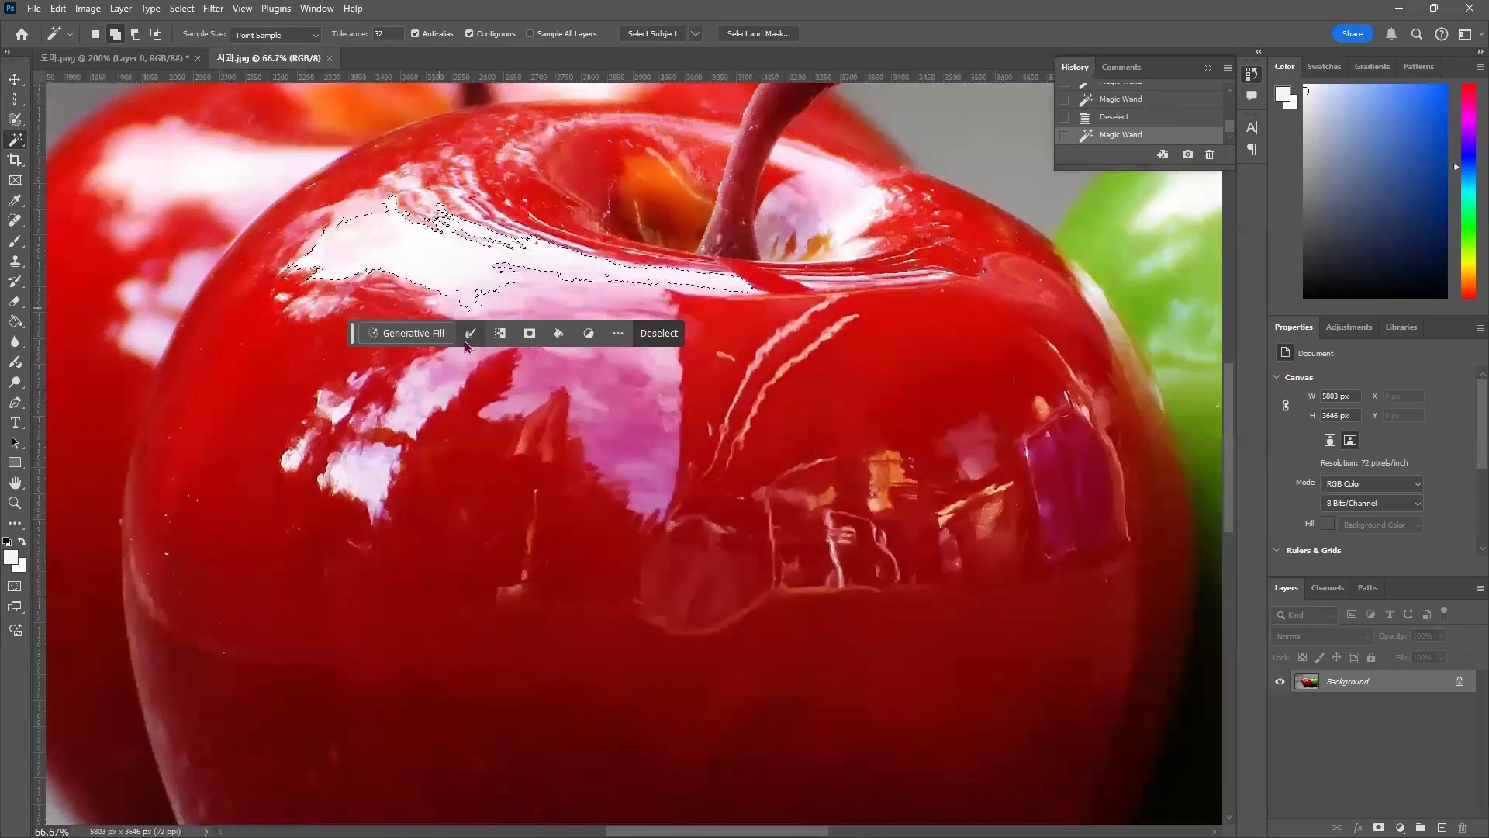
key("ctrl+d")
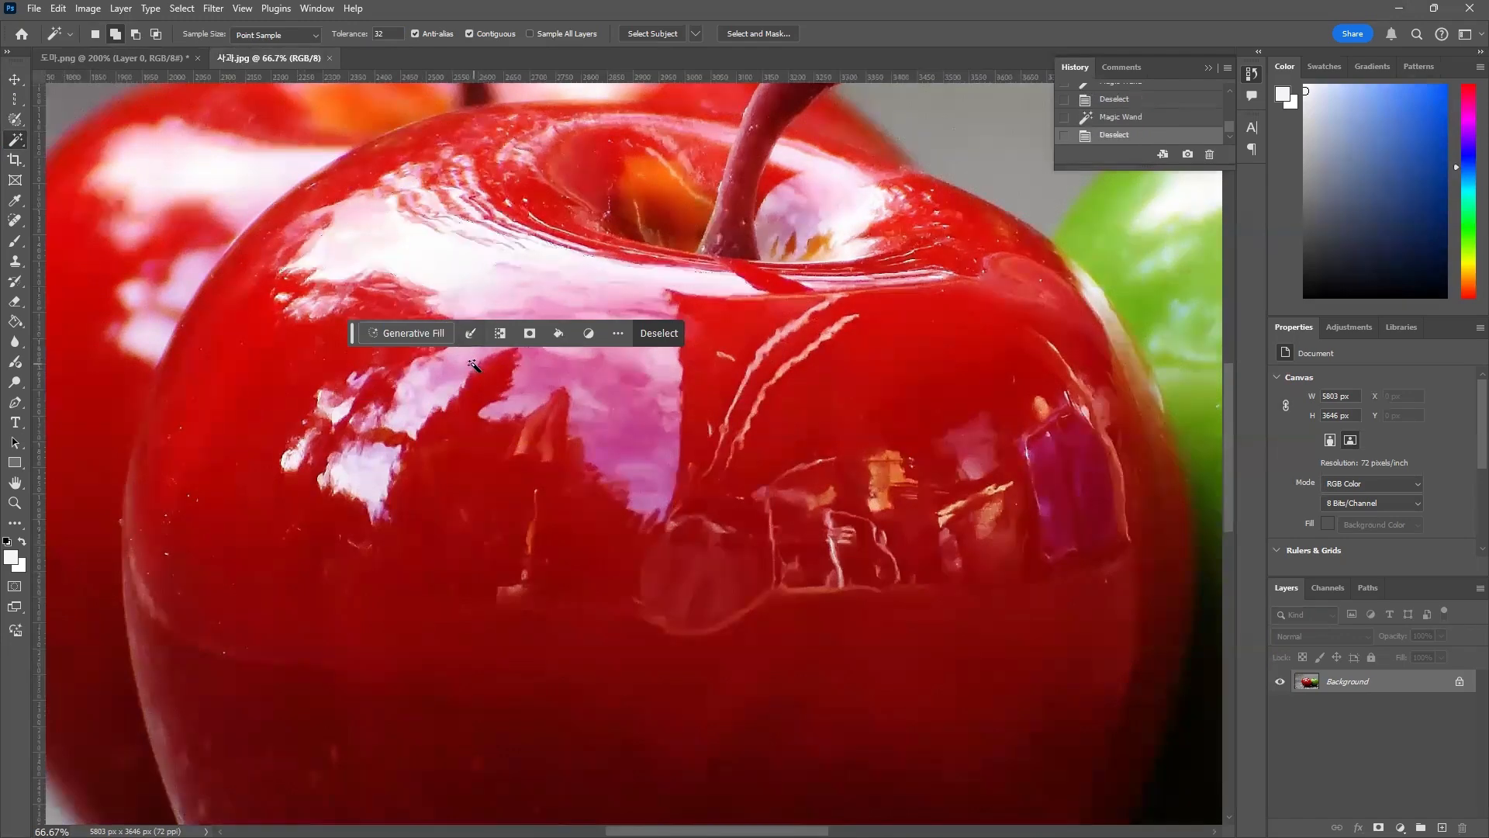
Select the red area across the middle of the front apple with the Magic Wand in add mode and Contiguous on
left_click(114, 34)
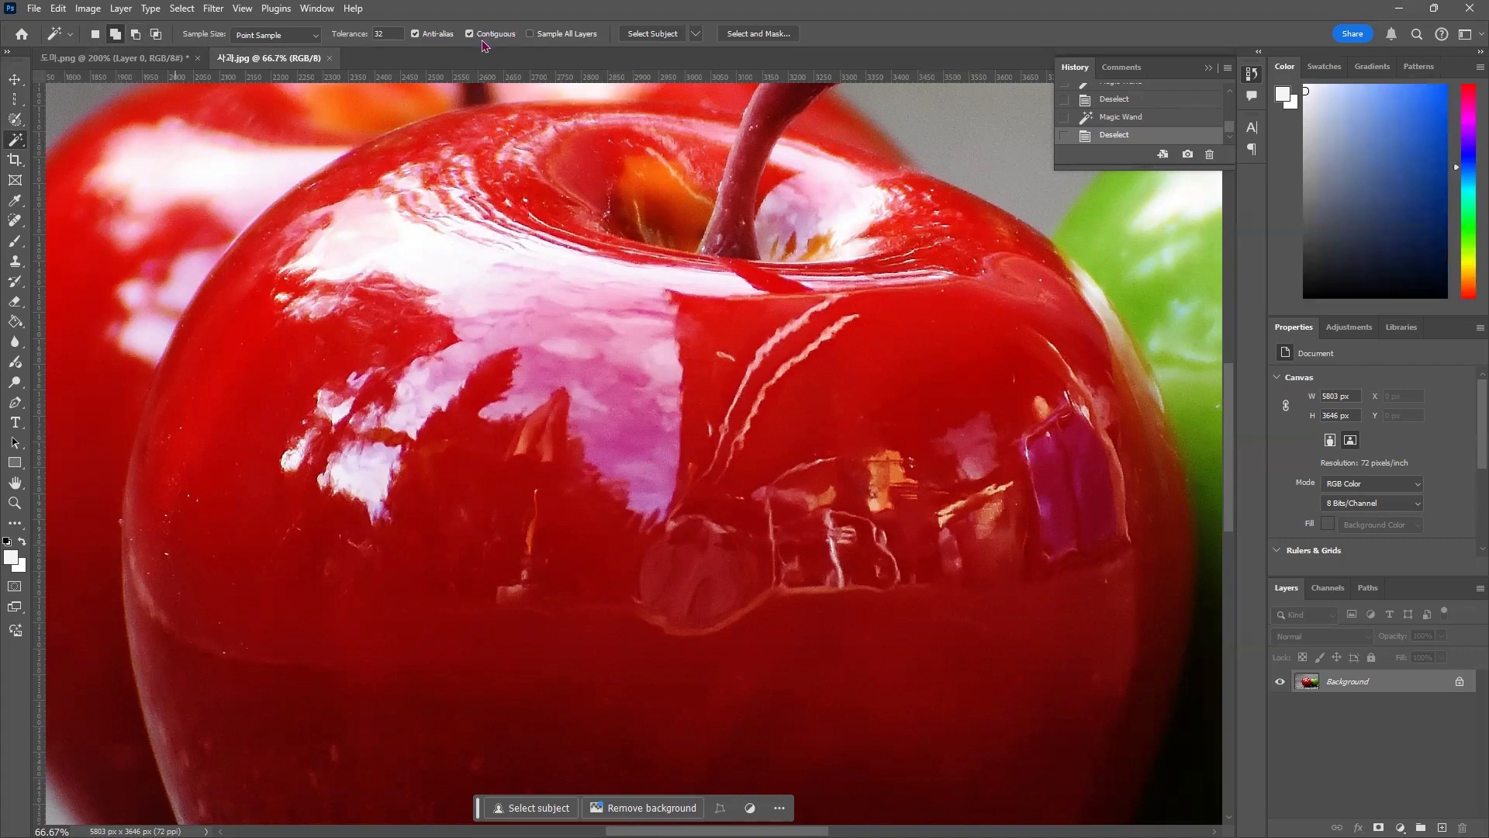
key("ctrl+minus")
key("ctrl+minus")
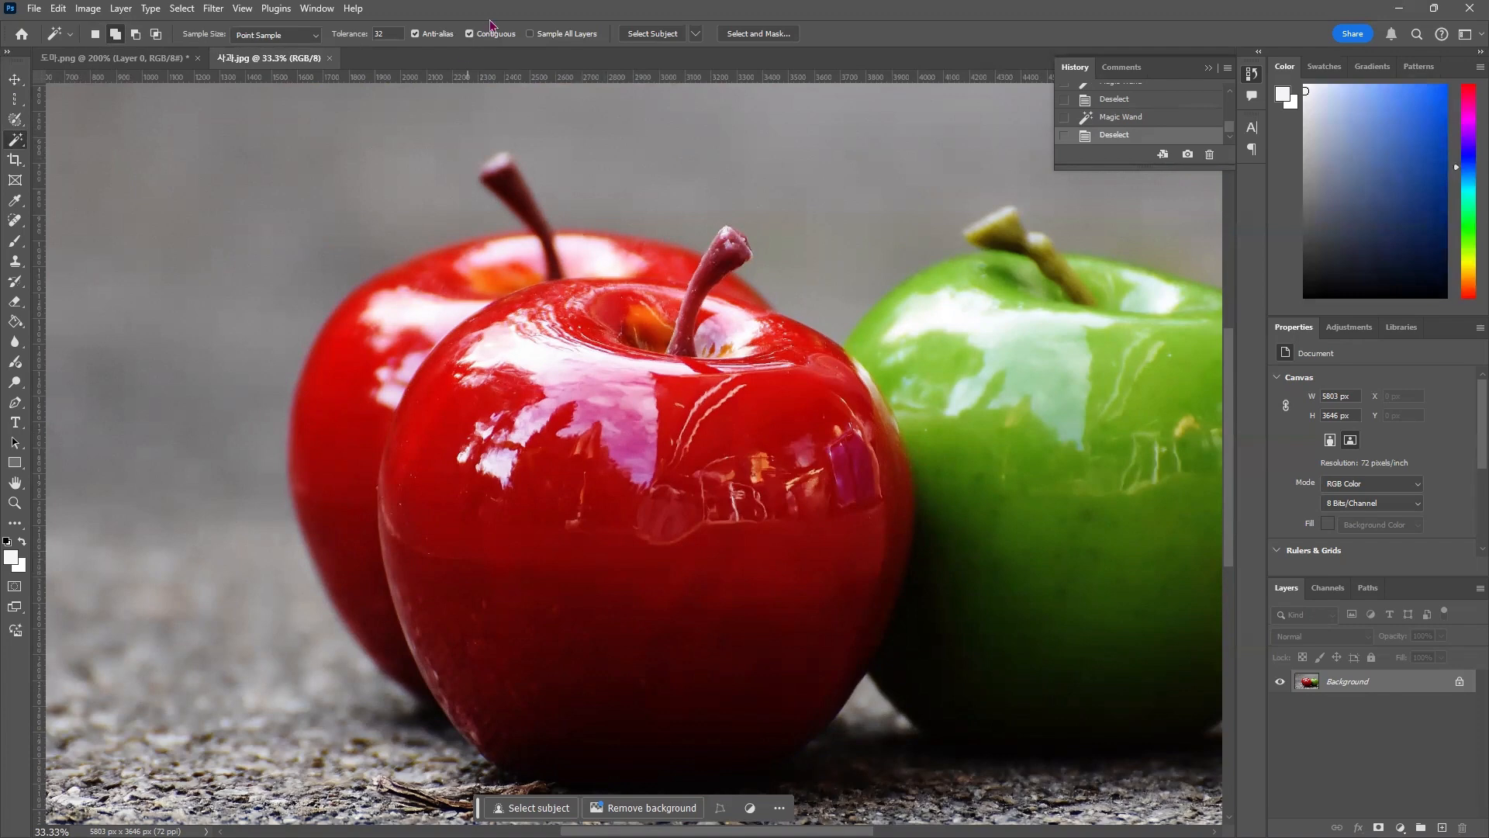
left_click(555, 534)
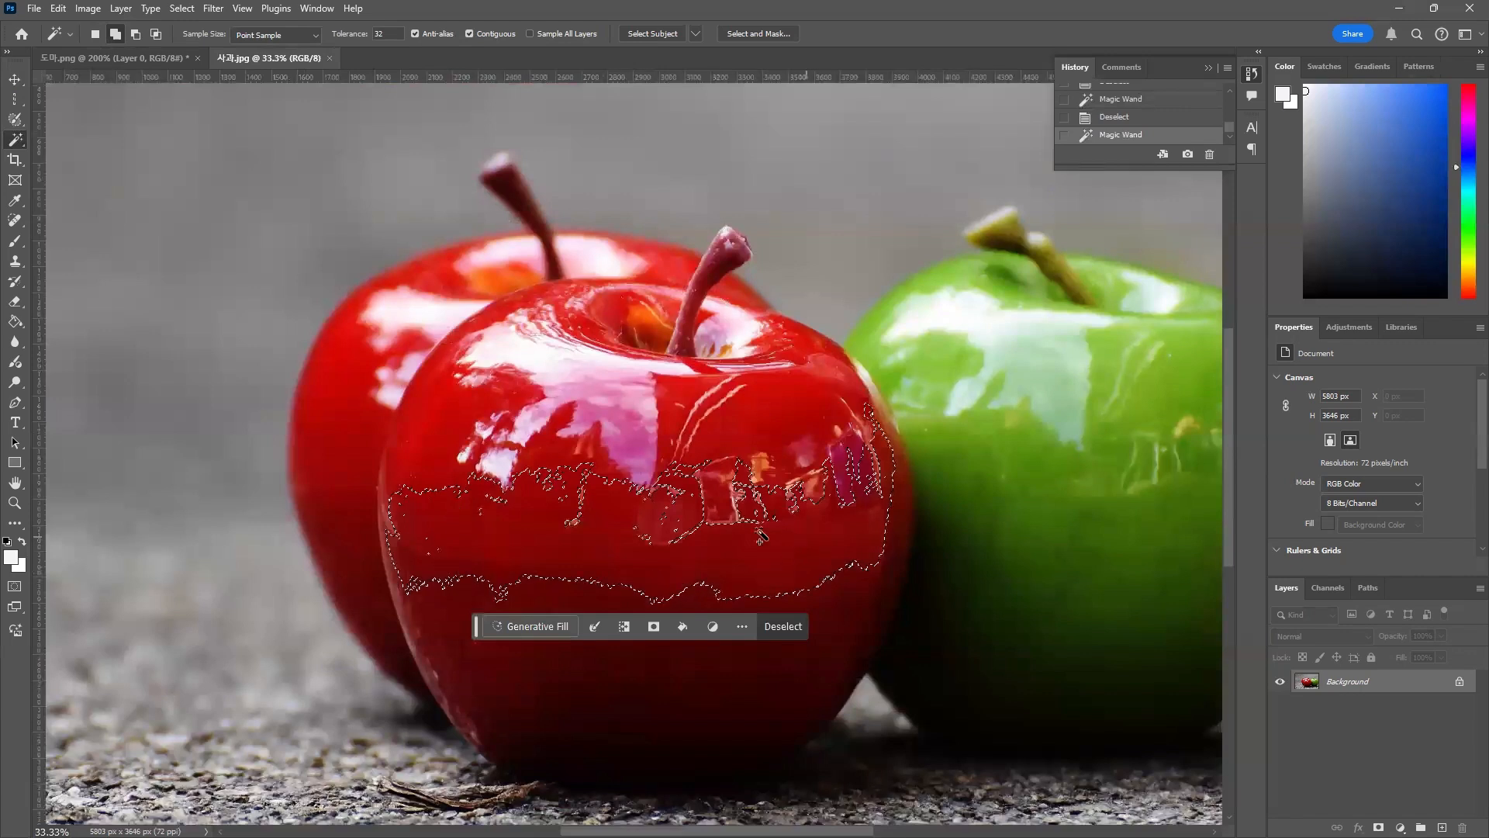
Deselect, turn off Contiguous and sample the front apple's red skin again with the Magic Wand
key("ctrl+d")
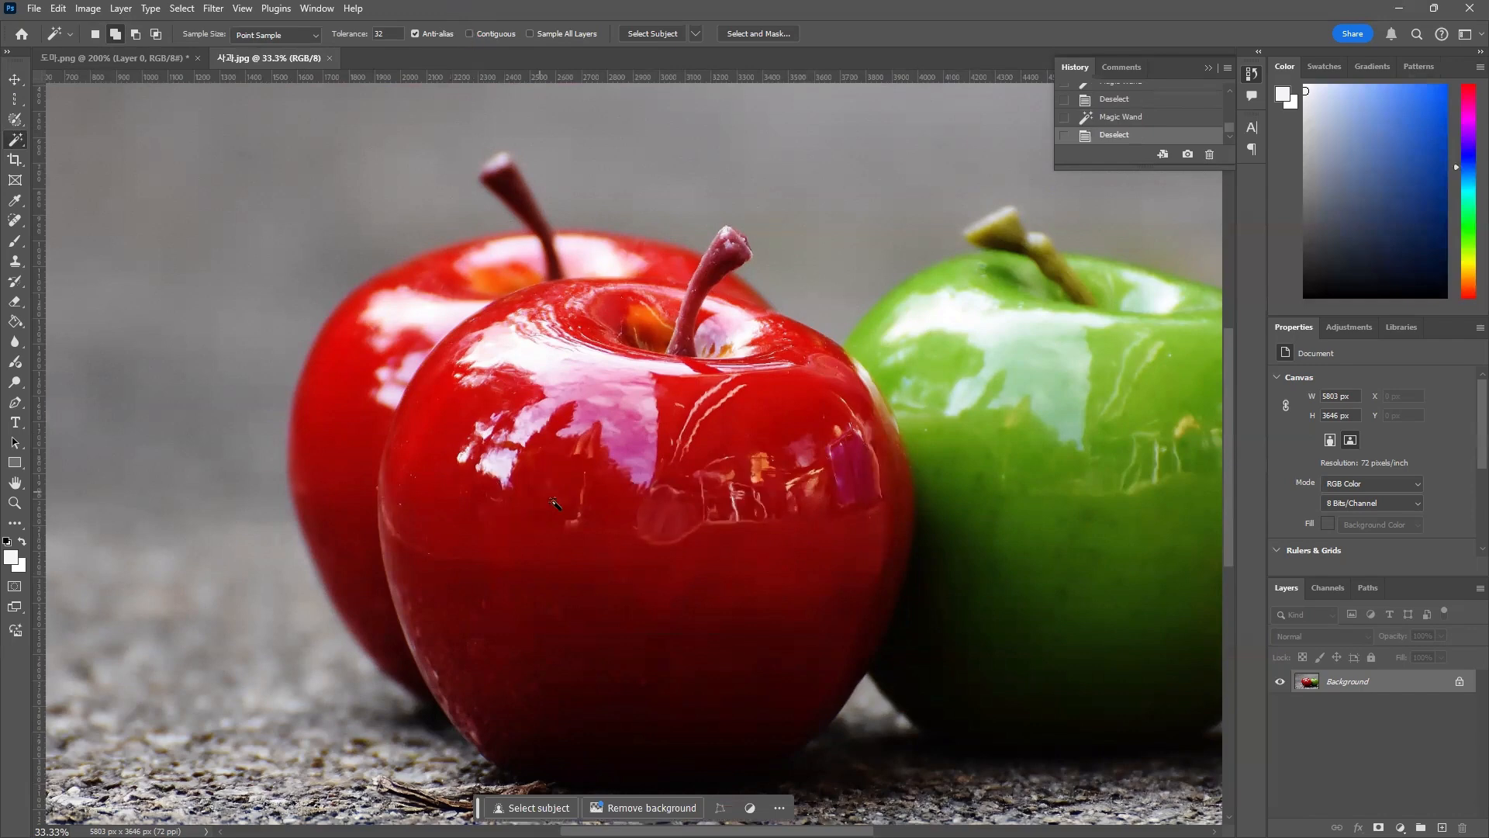
left_click(553, 498)
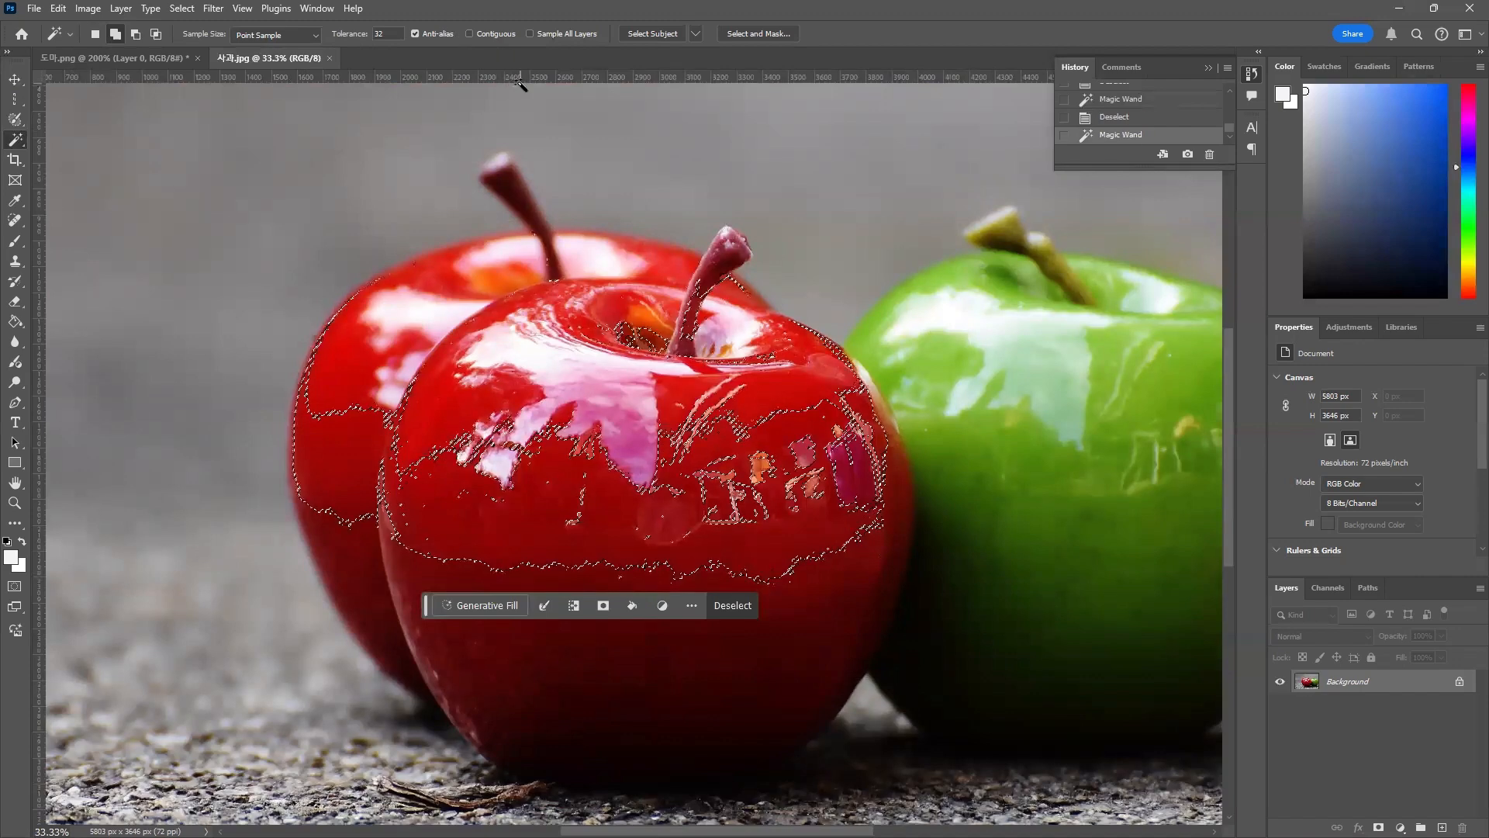
Clear the apple selection, turn Contiguous back on, and invert the background selection in the cutting board image to select the board
key("ctrl+d")
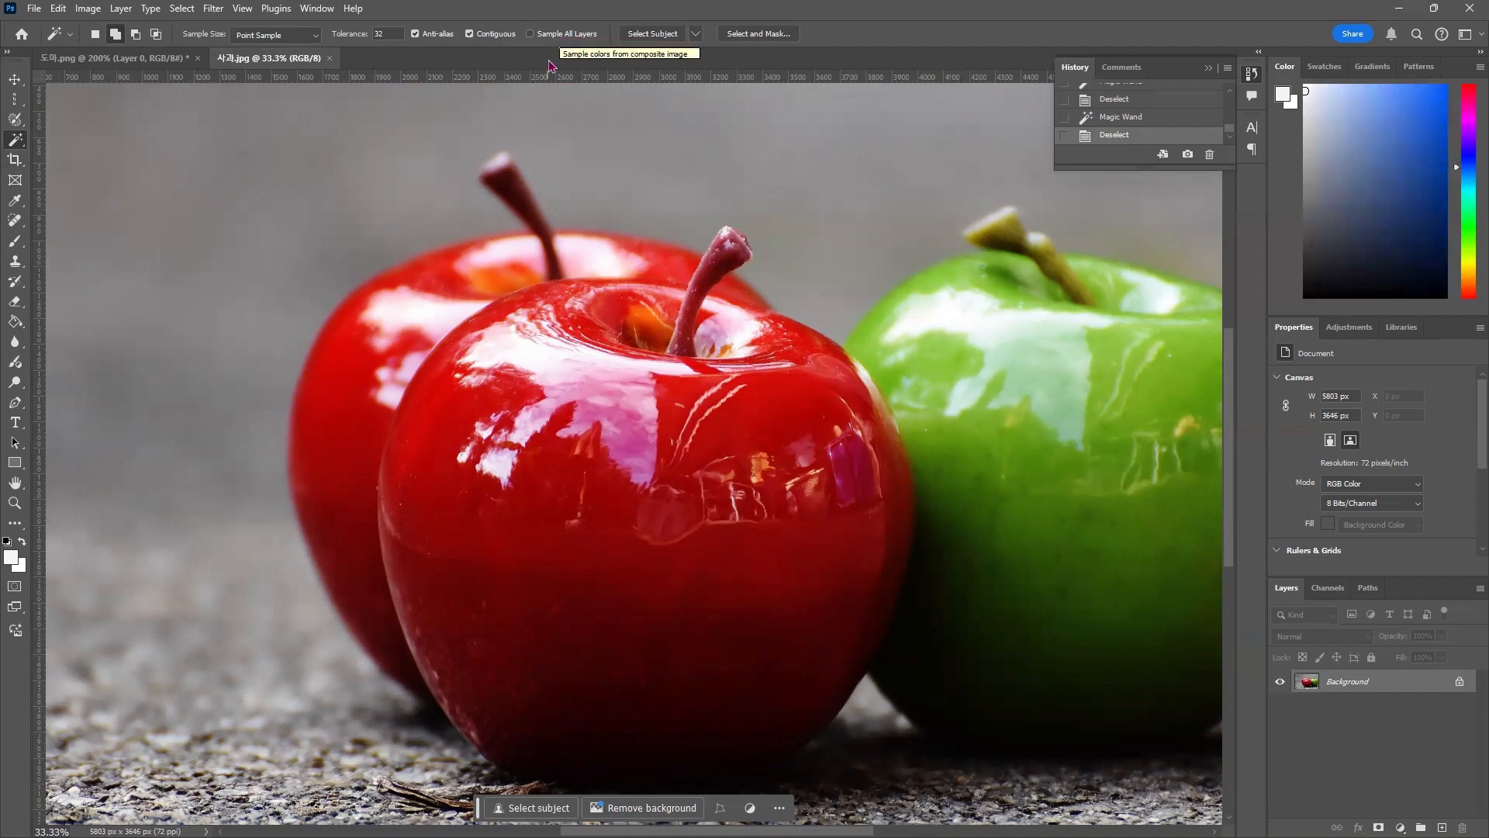
left_click(130, 64)
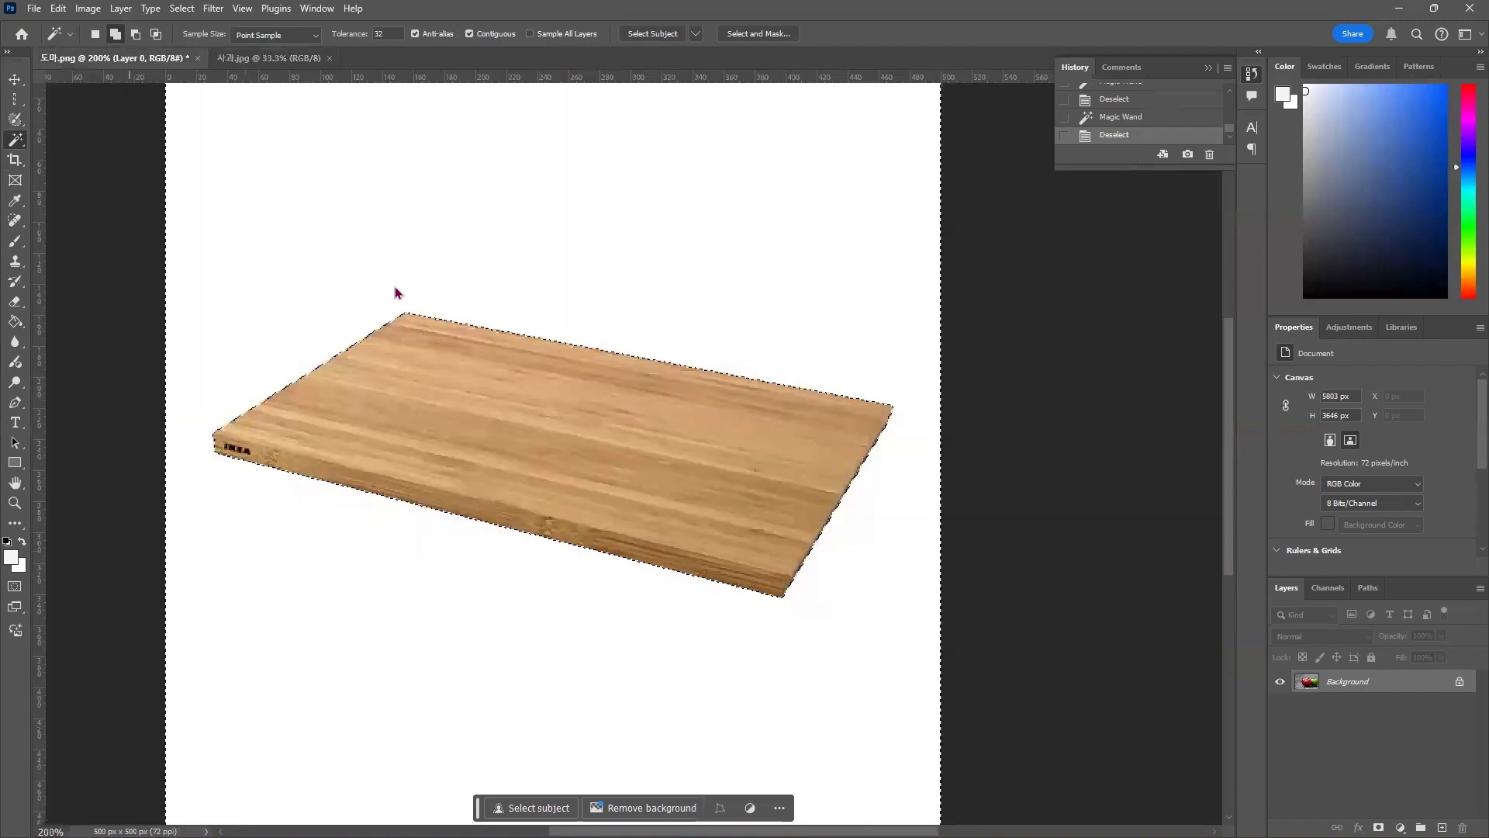
left_click(422, 304)
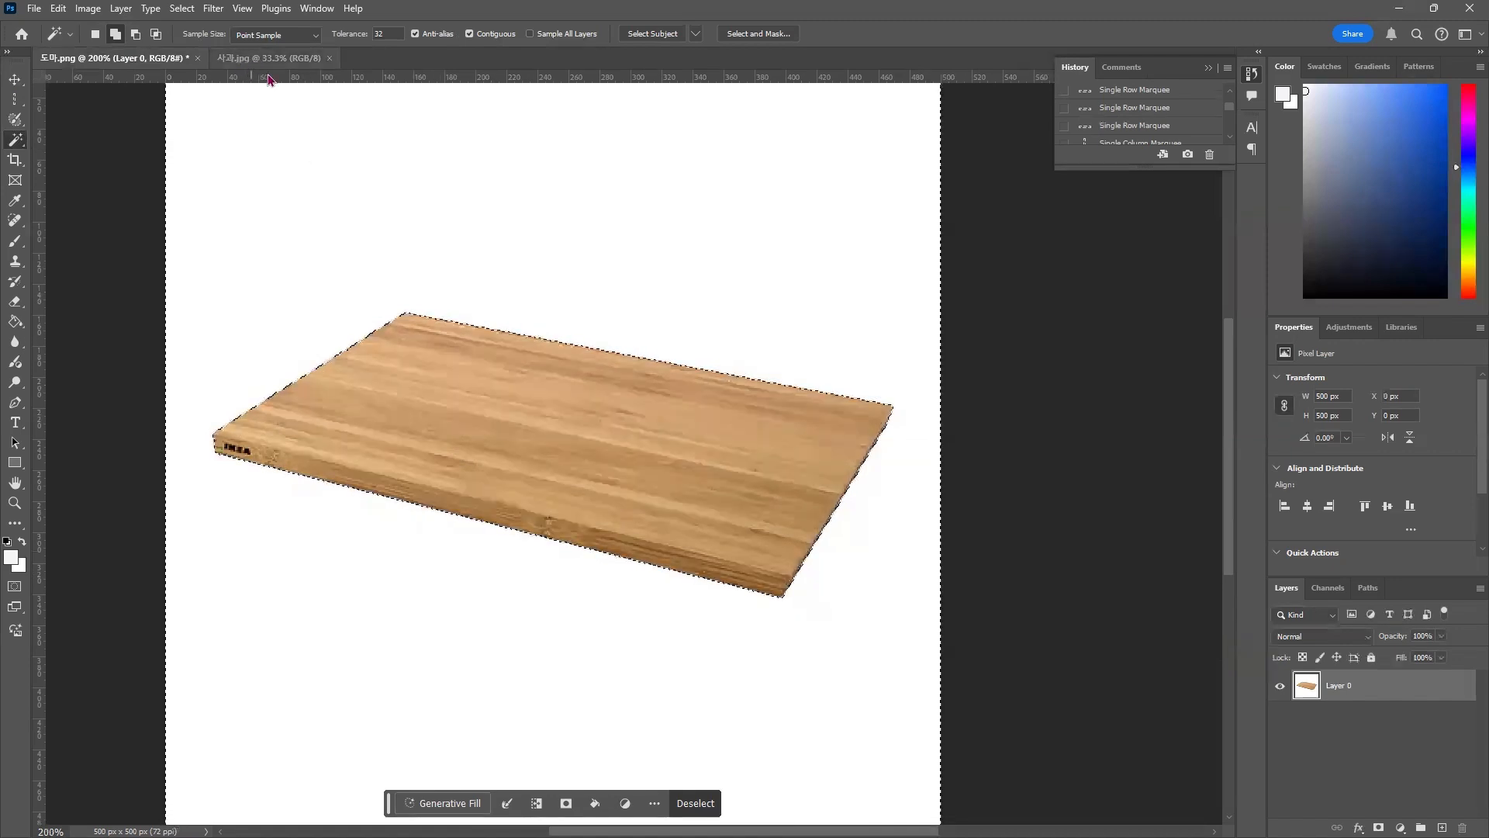
key("ctrl+minus")
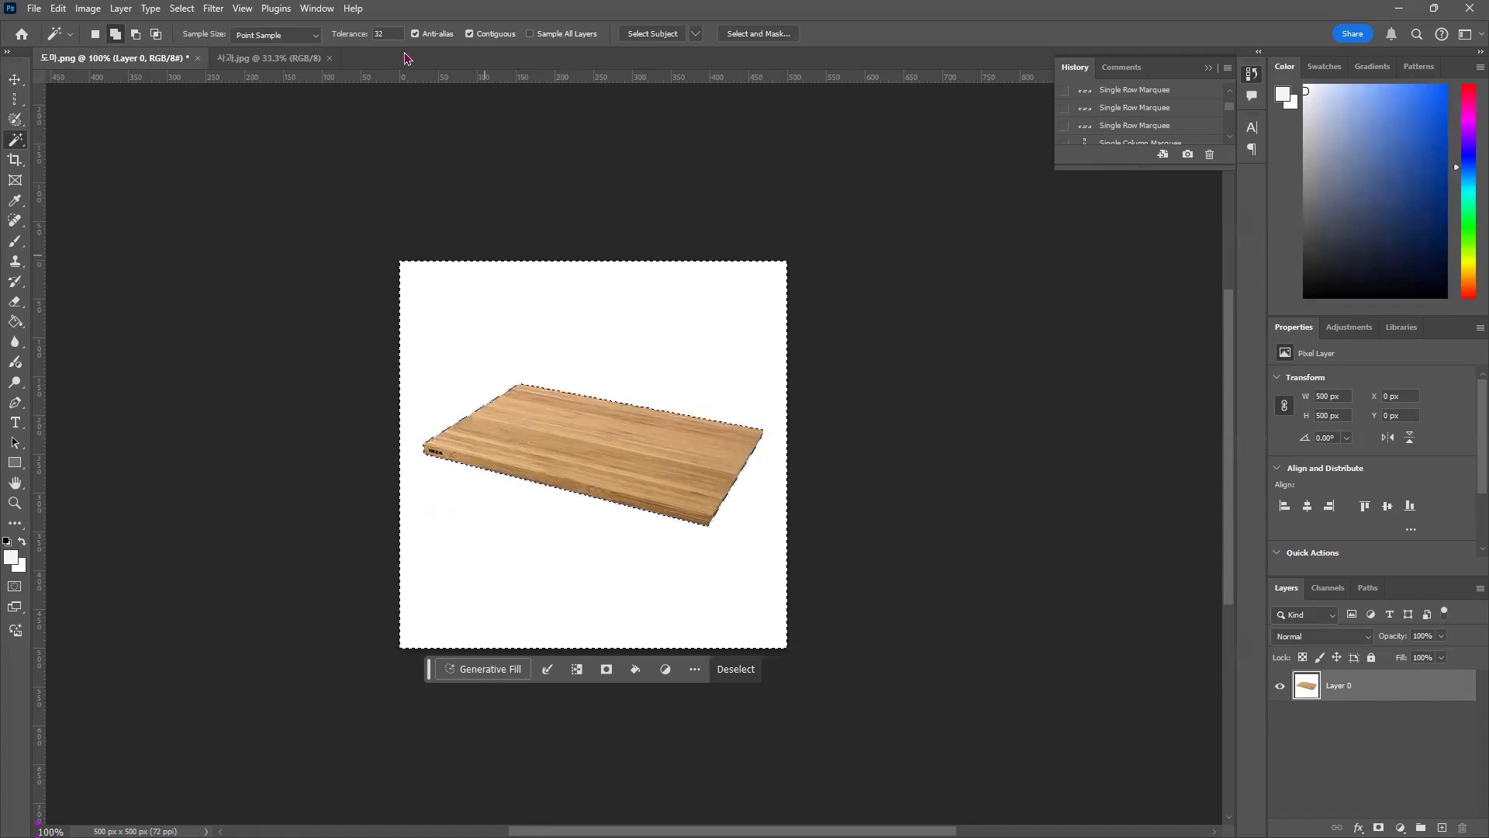
left_click(183, 11)
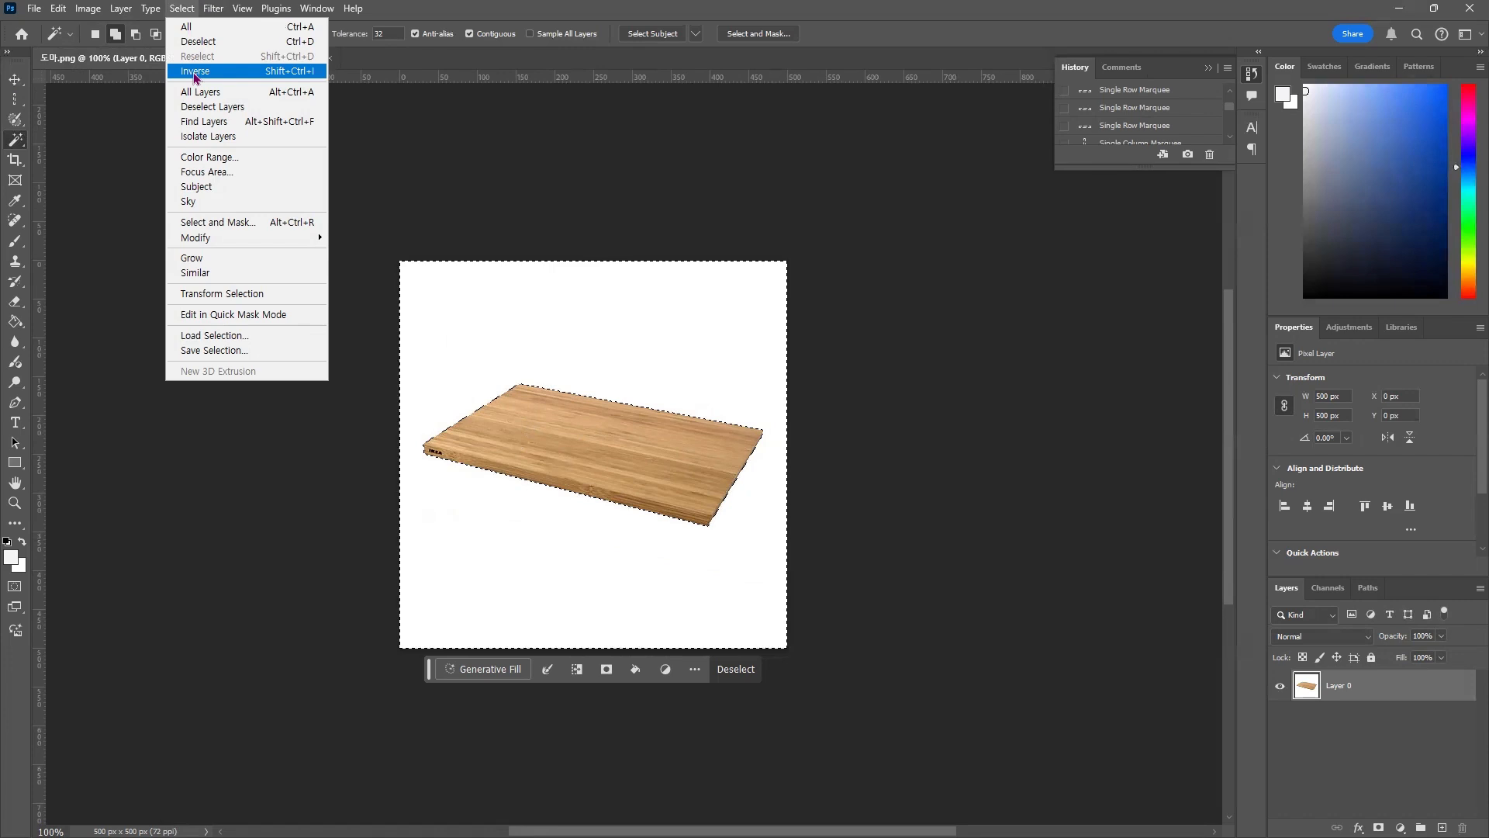
left_click(286, 76)
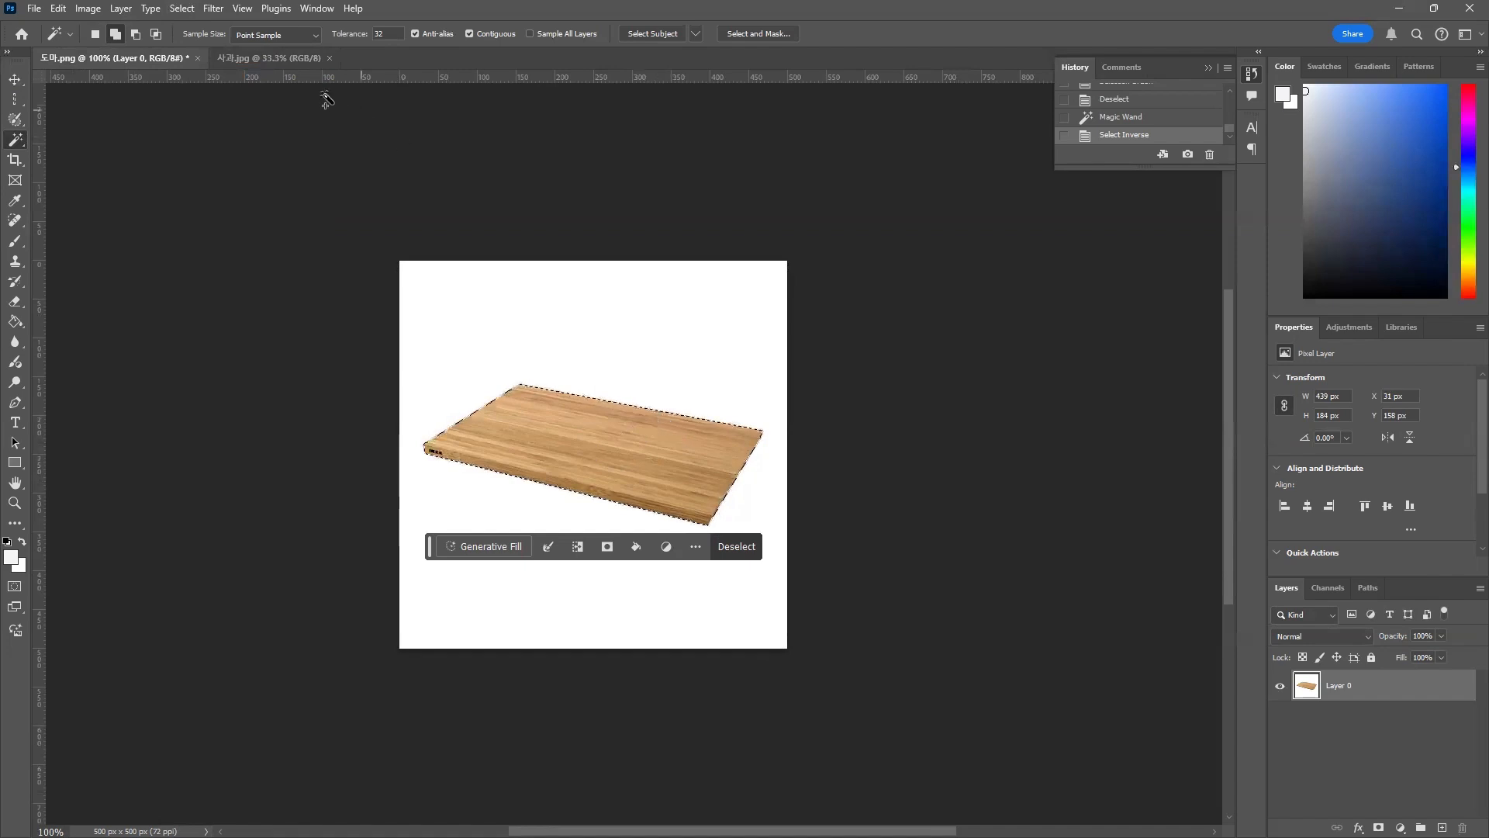
Copy the selected cutting board and paste it as a new layer into the apple image
left_click(266, 58)
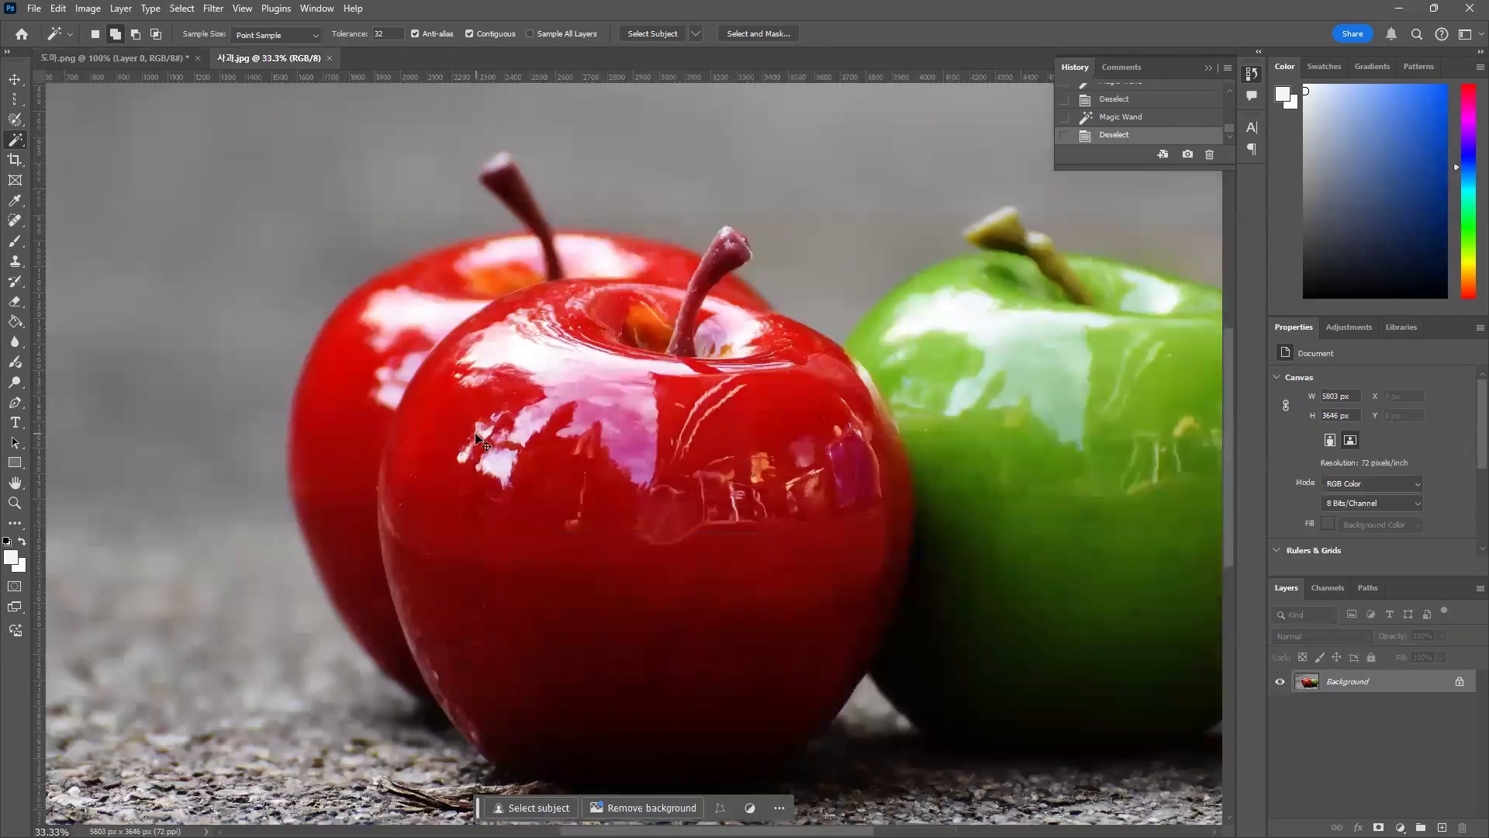
key("ctrl+v")
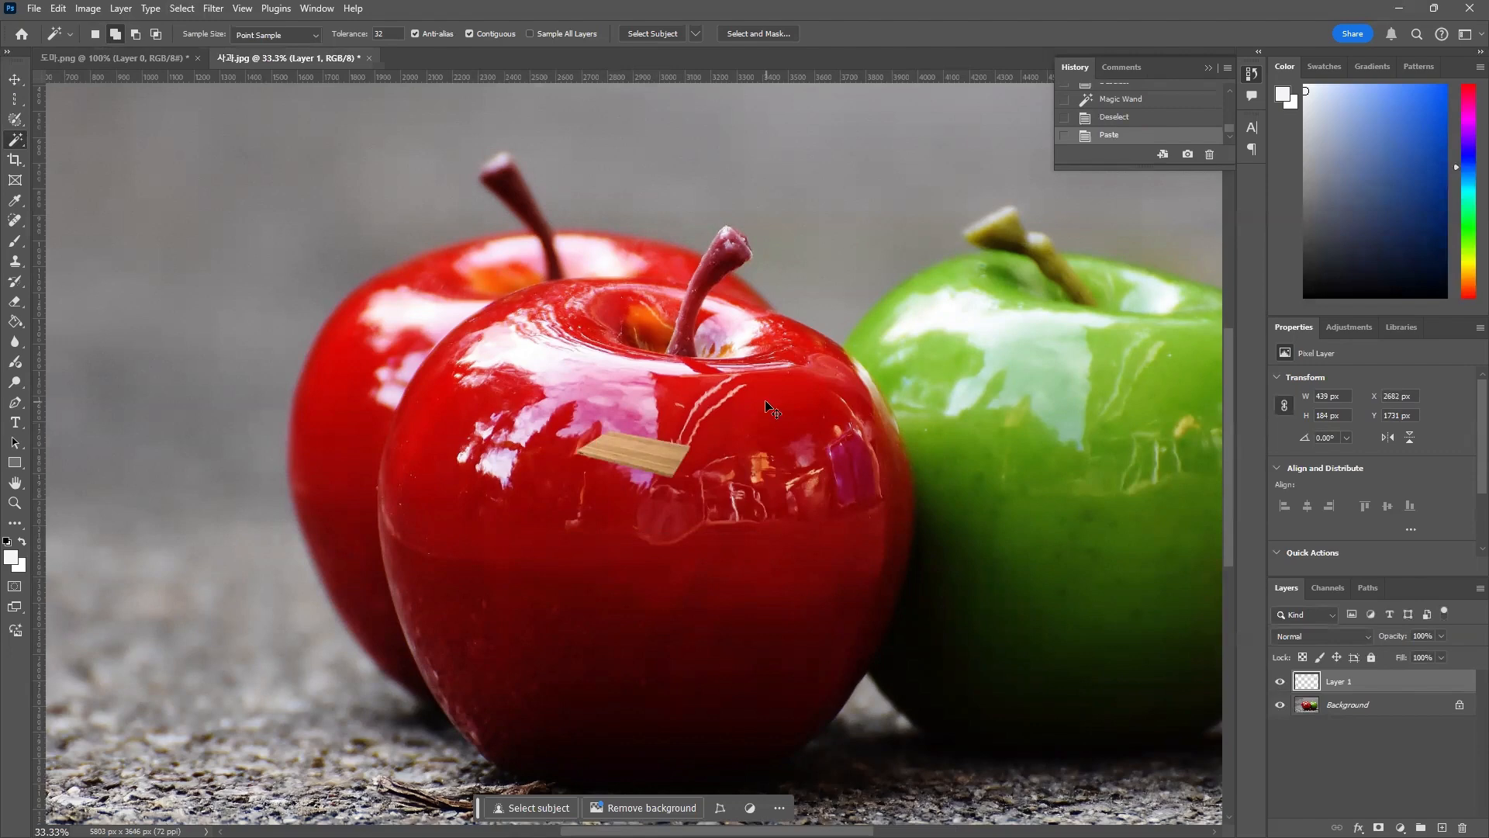
scroll(770, 409, "up", 3)
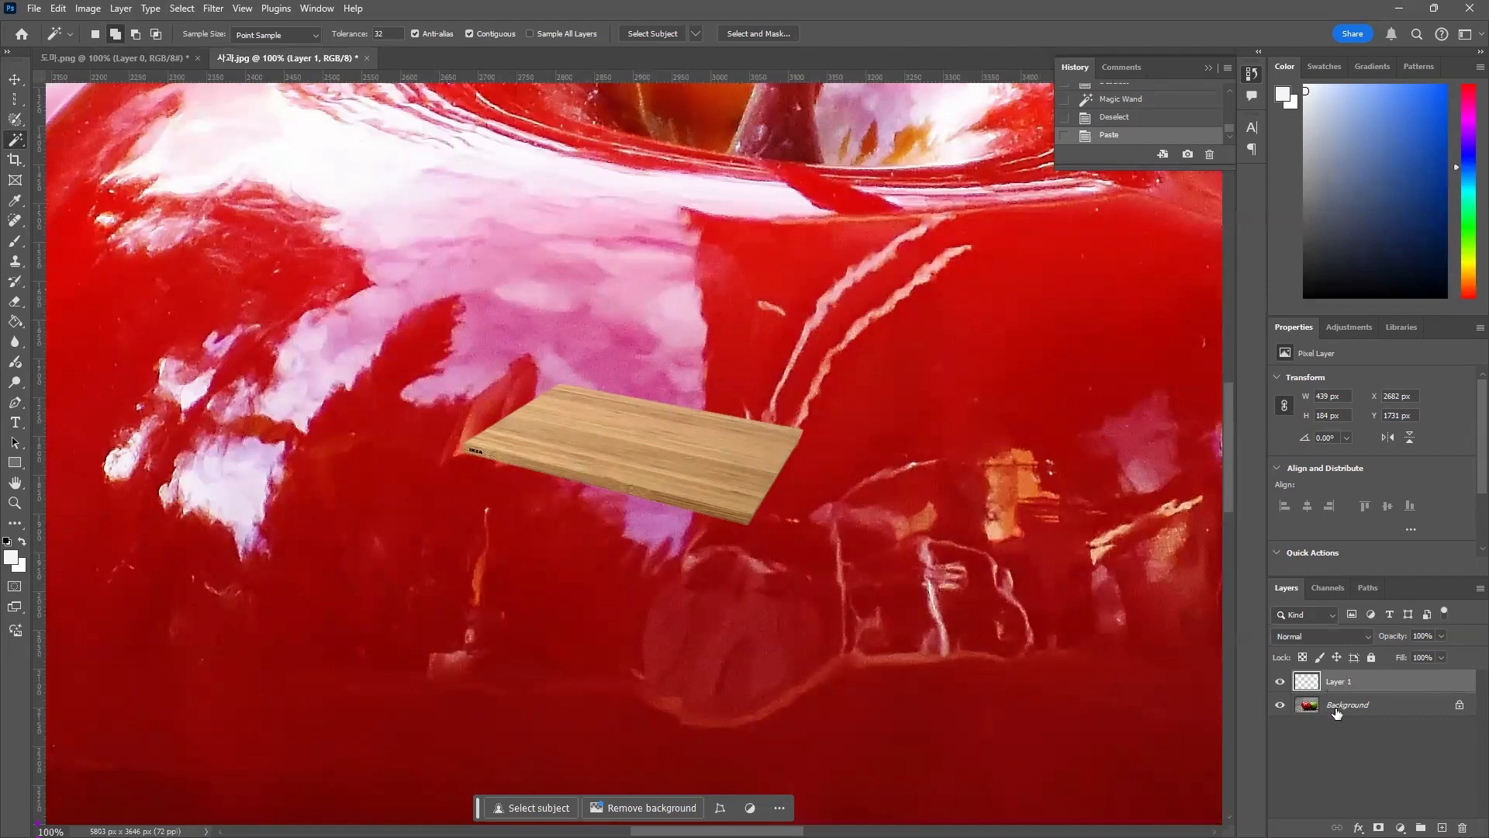
key("ctrl+minus")
key("ctrl+minus")
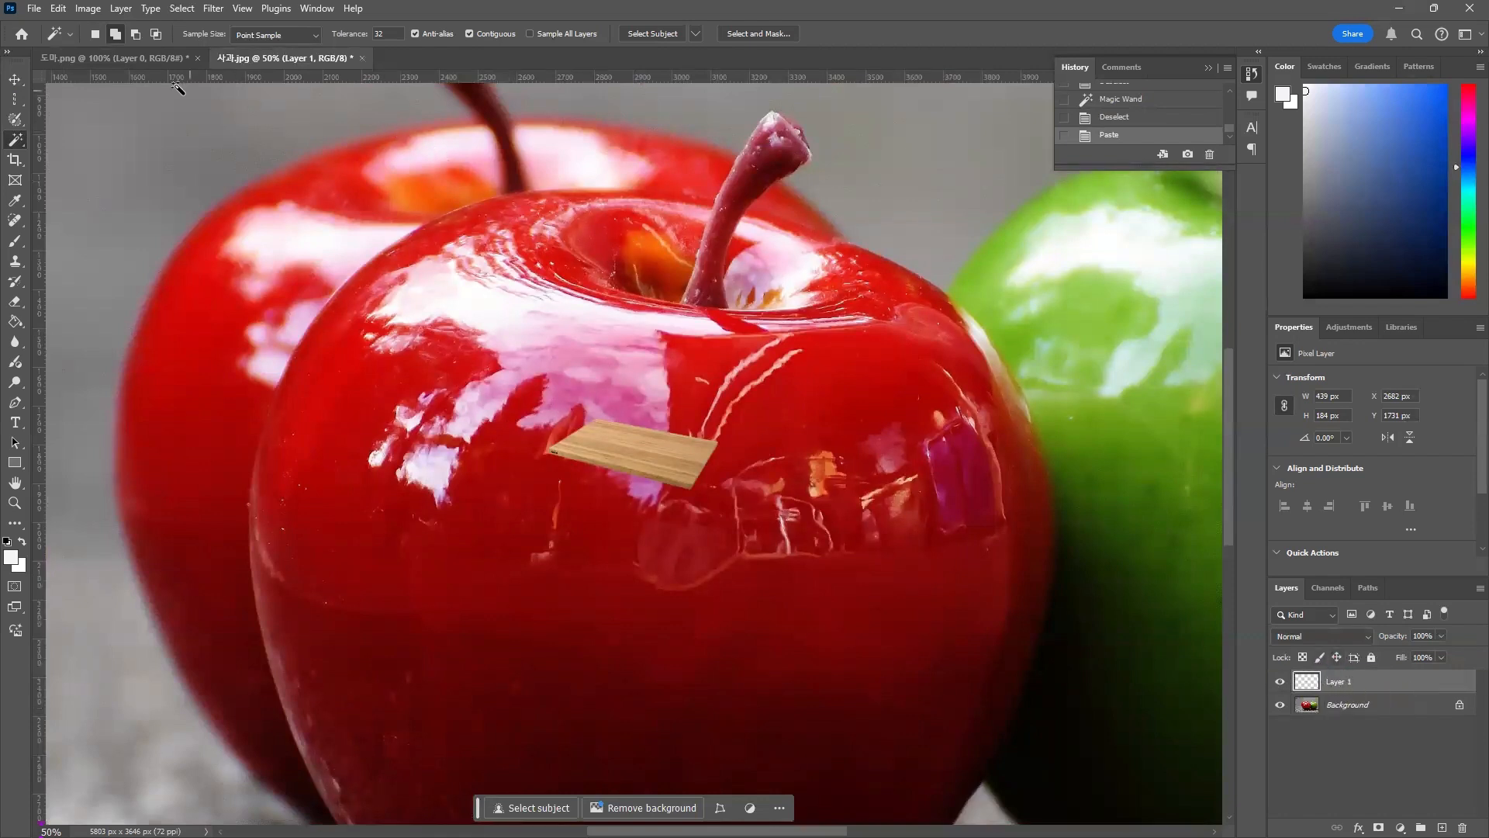
With Sample All Layers off, sample the pasted board and the apple skin beside it with the Magic Wand, deselecting after each
left_click(54, 35)
left_click(51, 37)
left_click(628, 446)
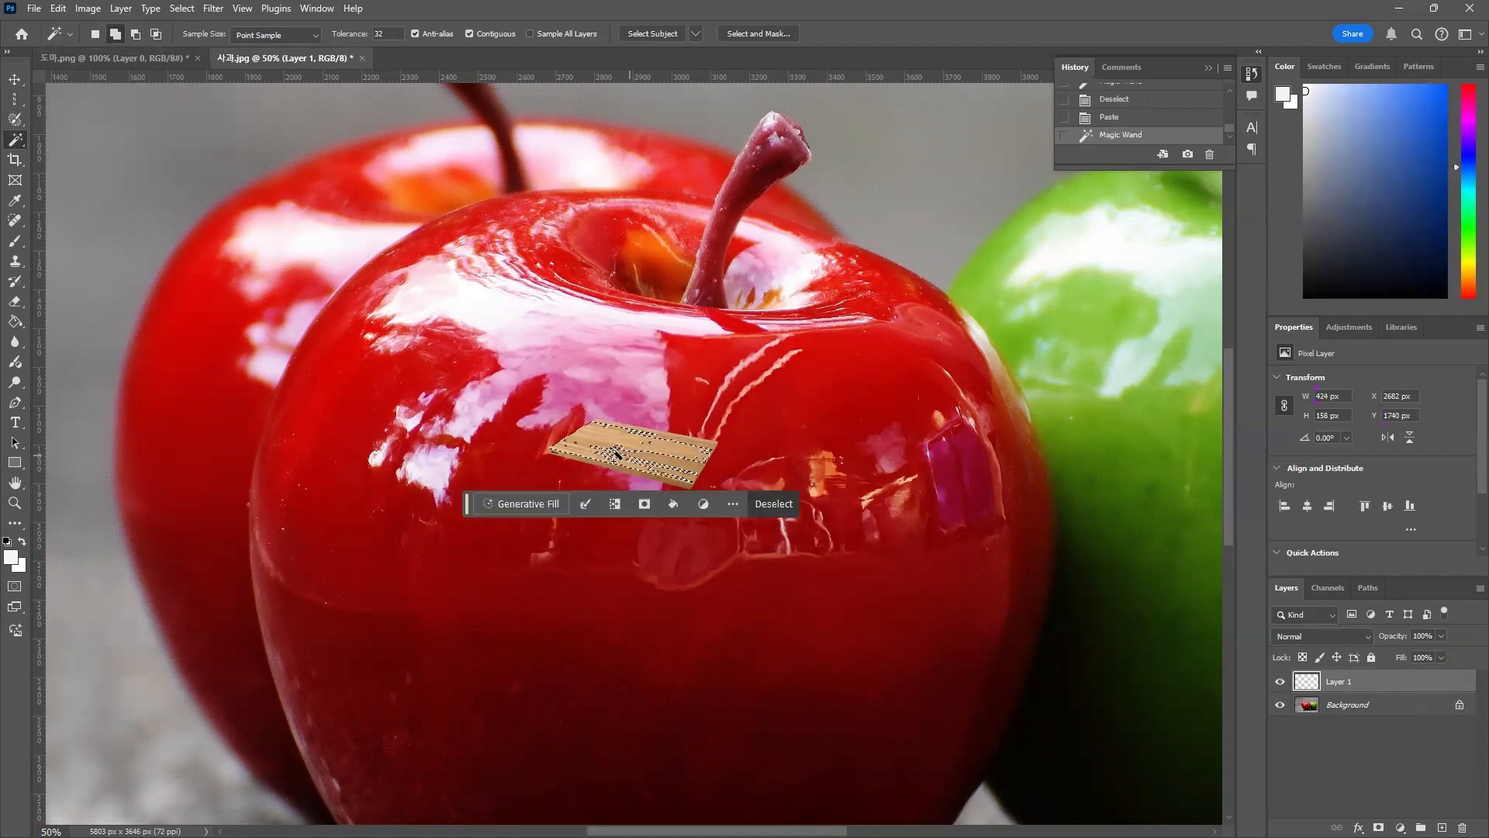
key("ctrl+d")
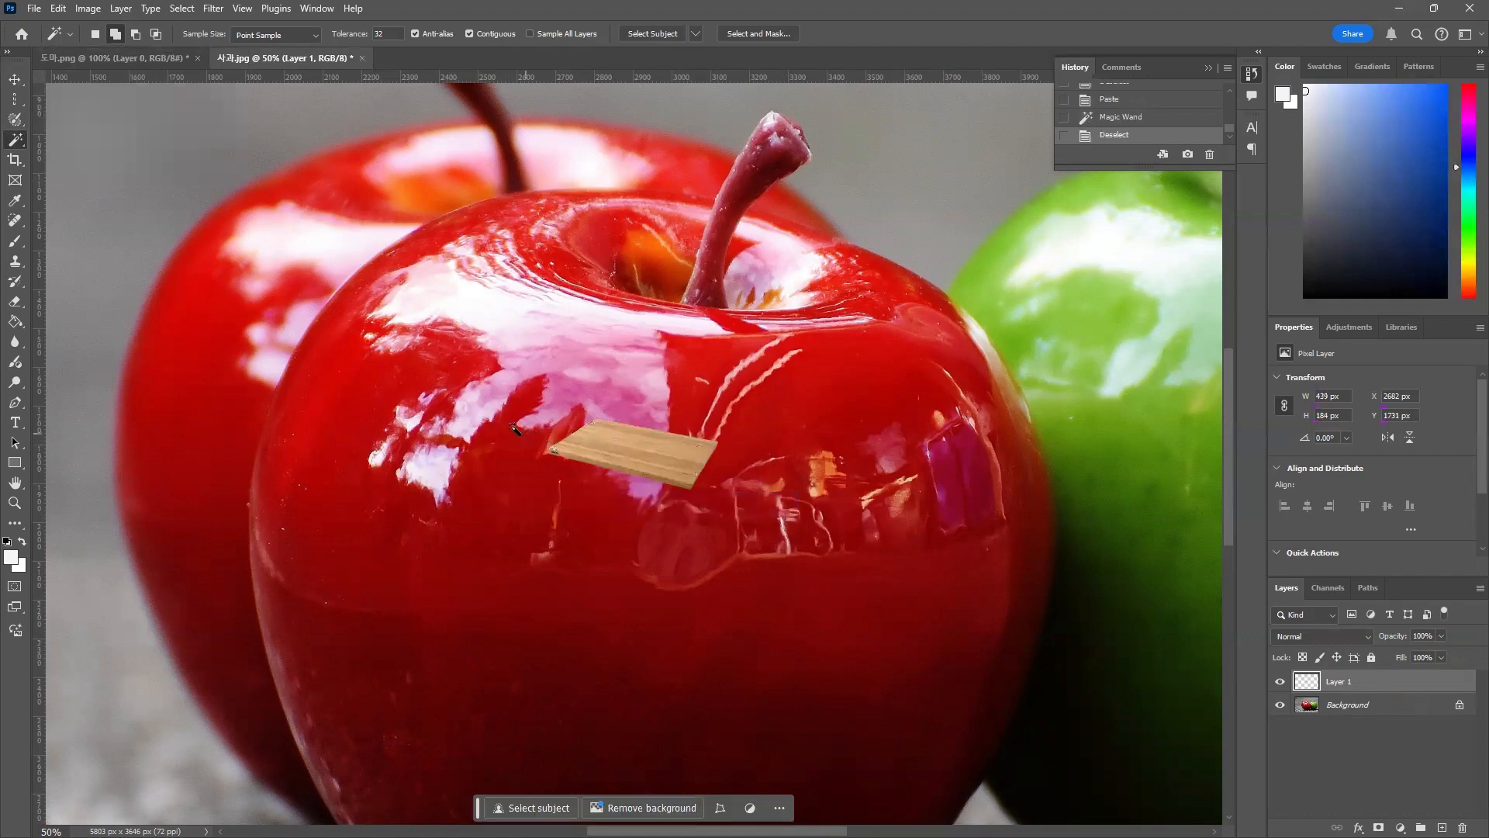
left_click(514, 429)
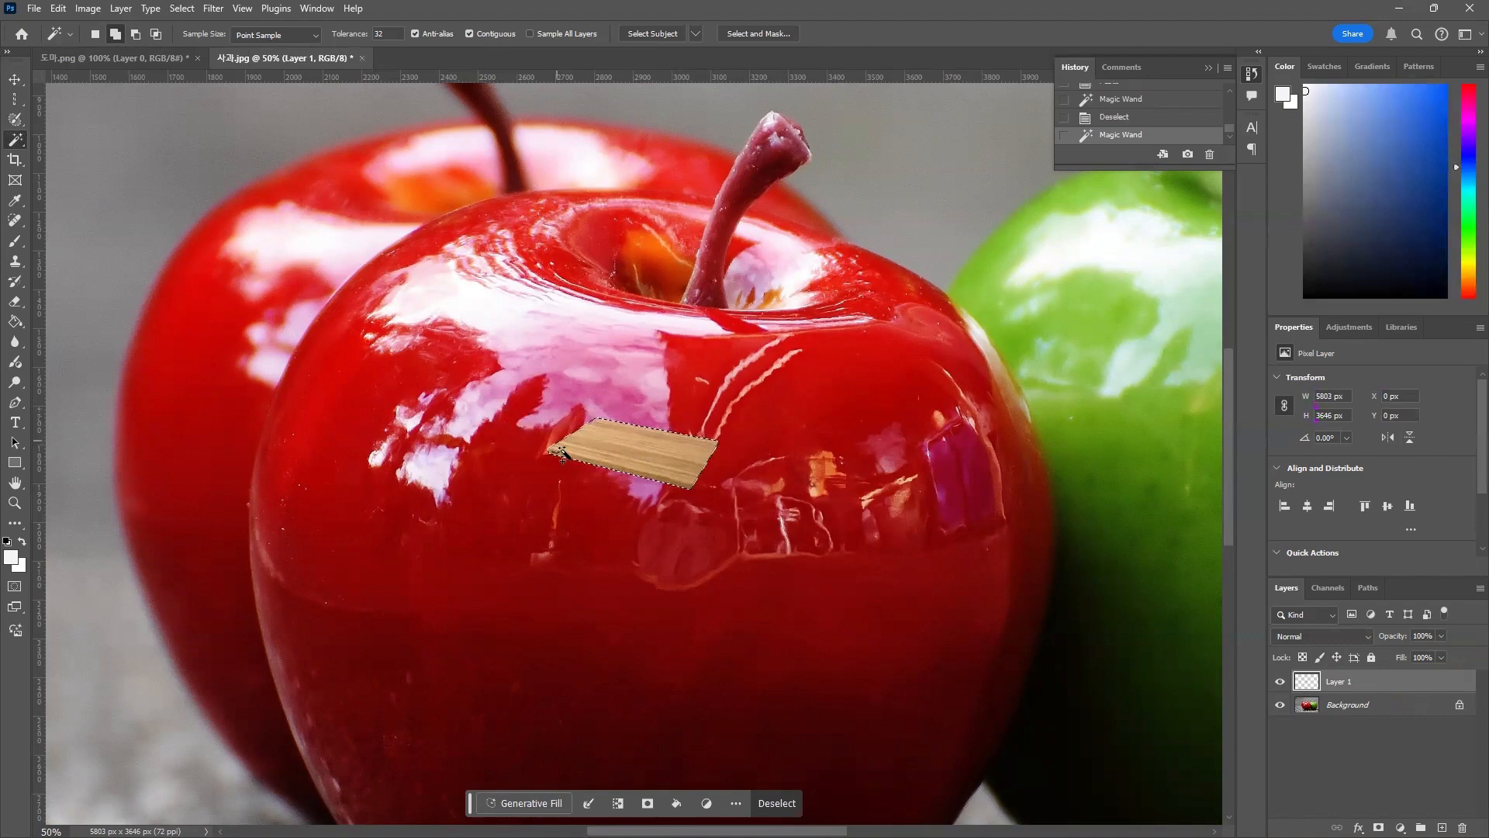
key("ctrl+d")
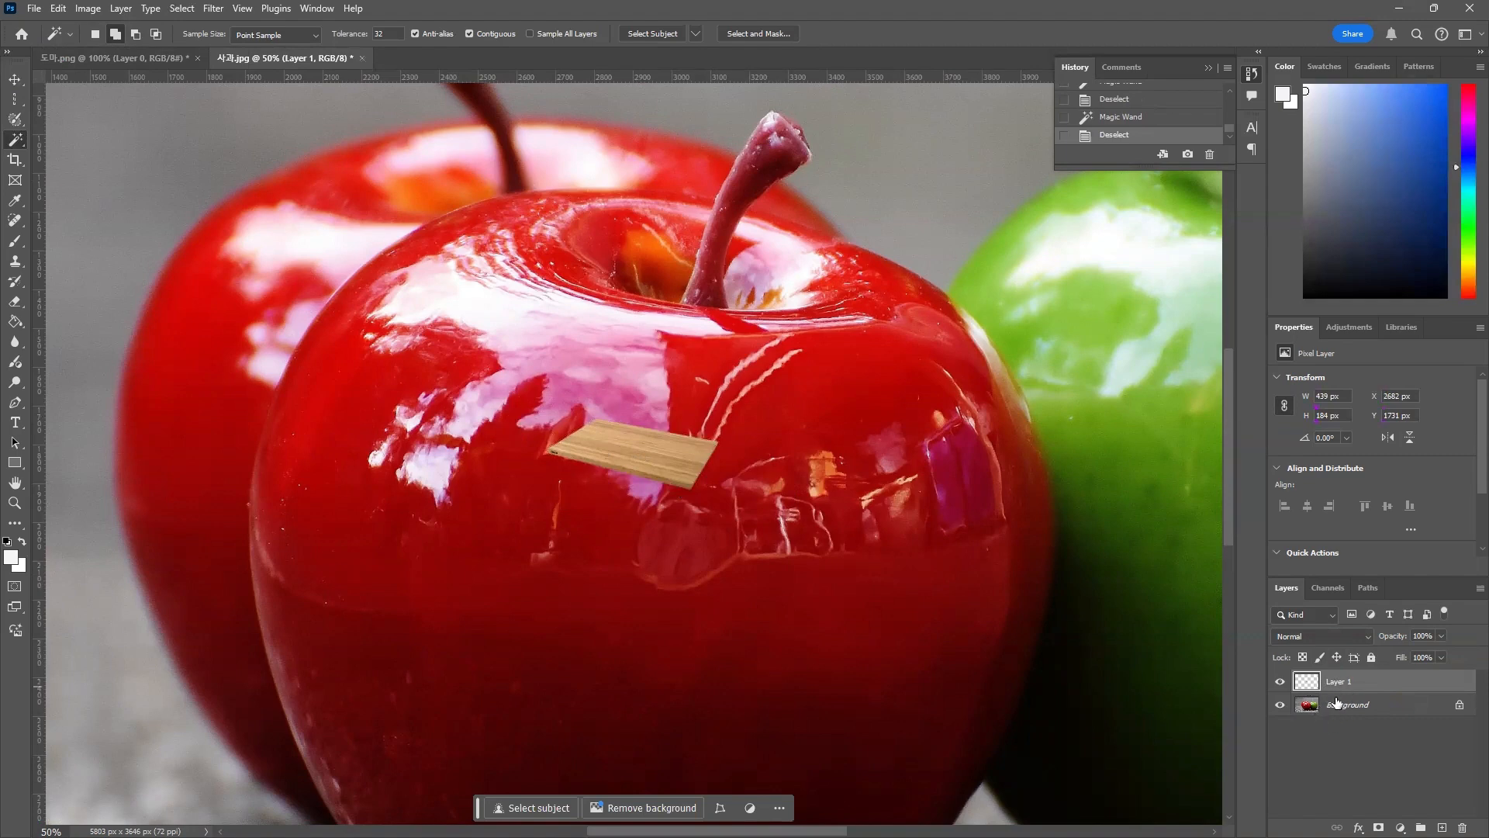
Turn on Sample All Layers, sample the red skin beside the pasted board with the Magic Wand, and deselect
left_click(531, 34)
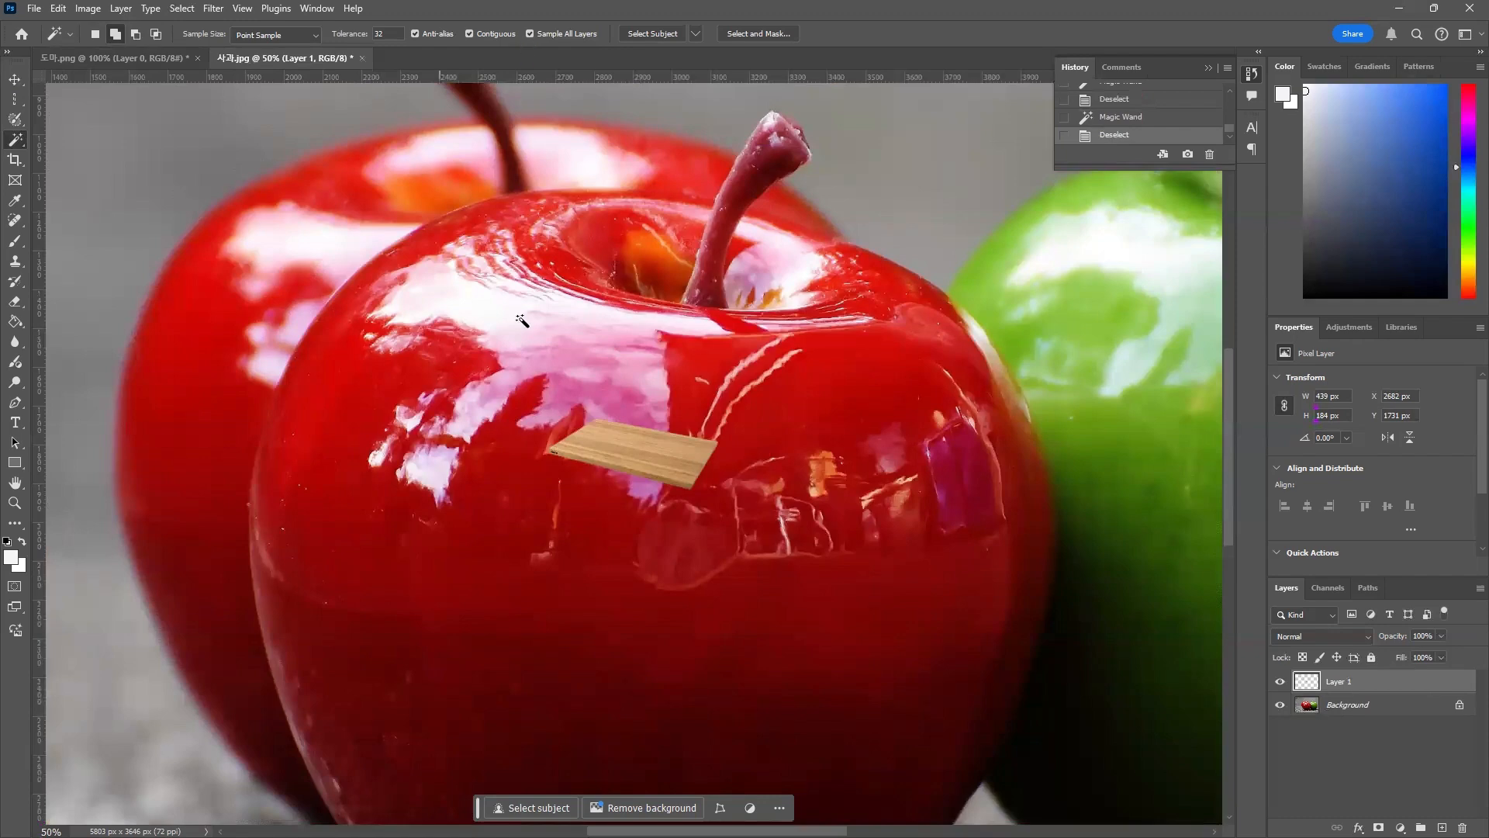
left_click(516, 456)
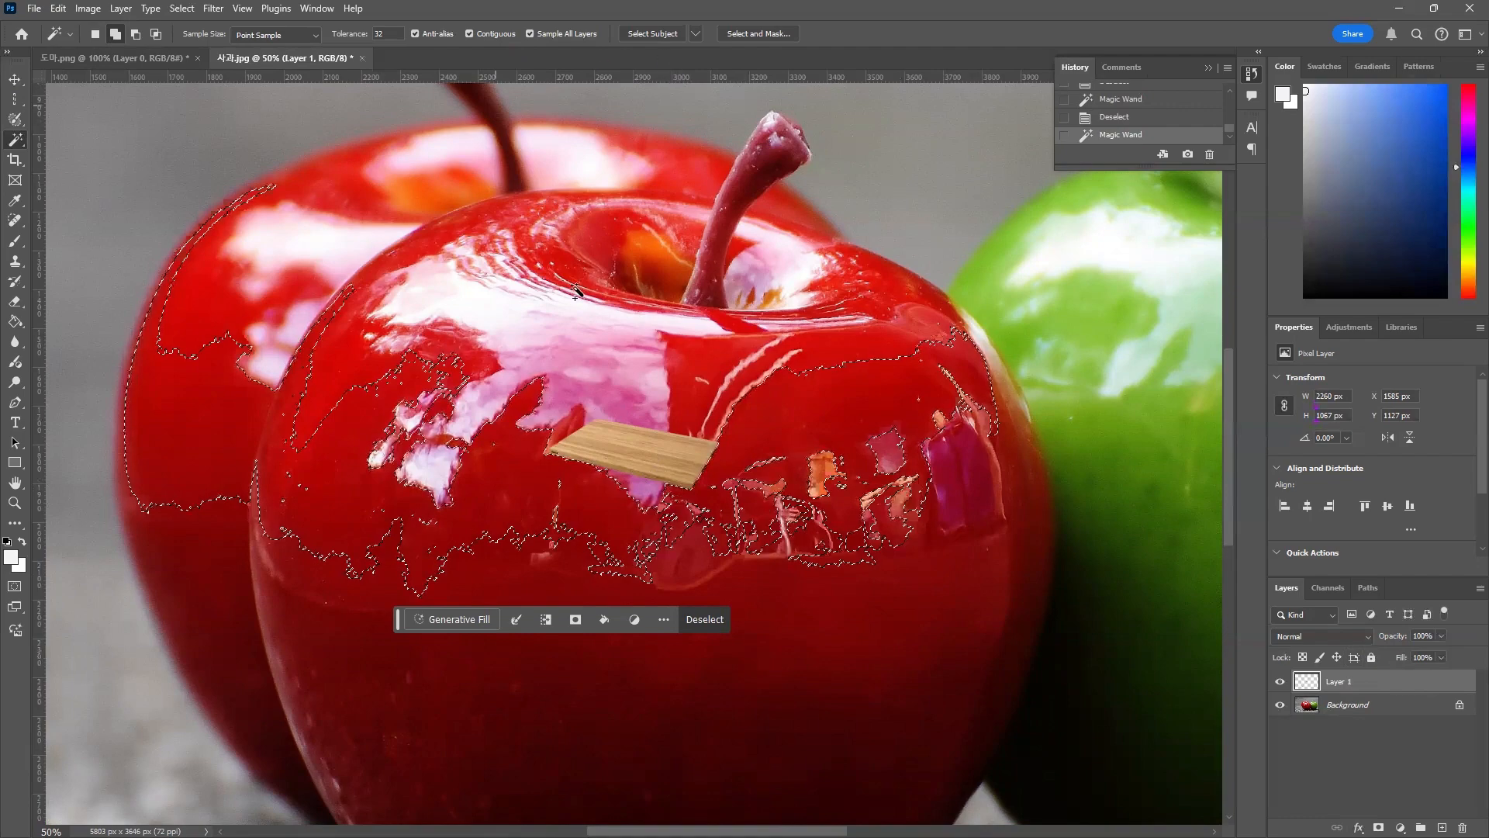
key("ctrl+minus")
key("ctrl+minus")
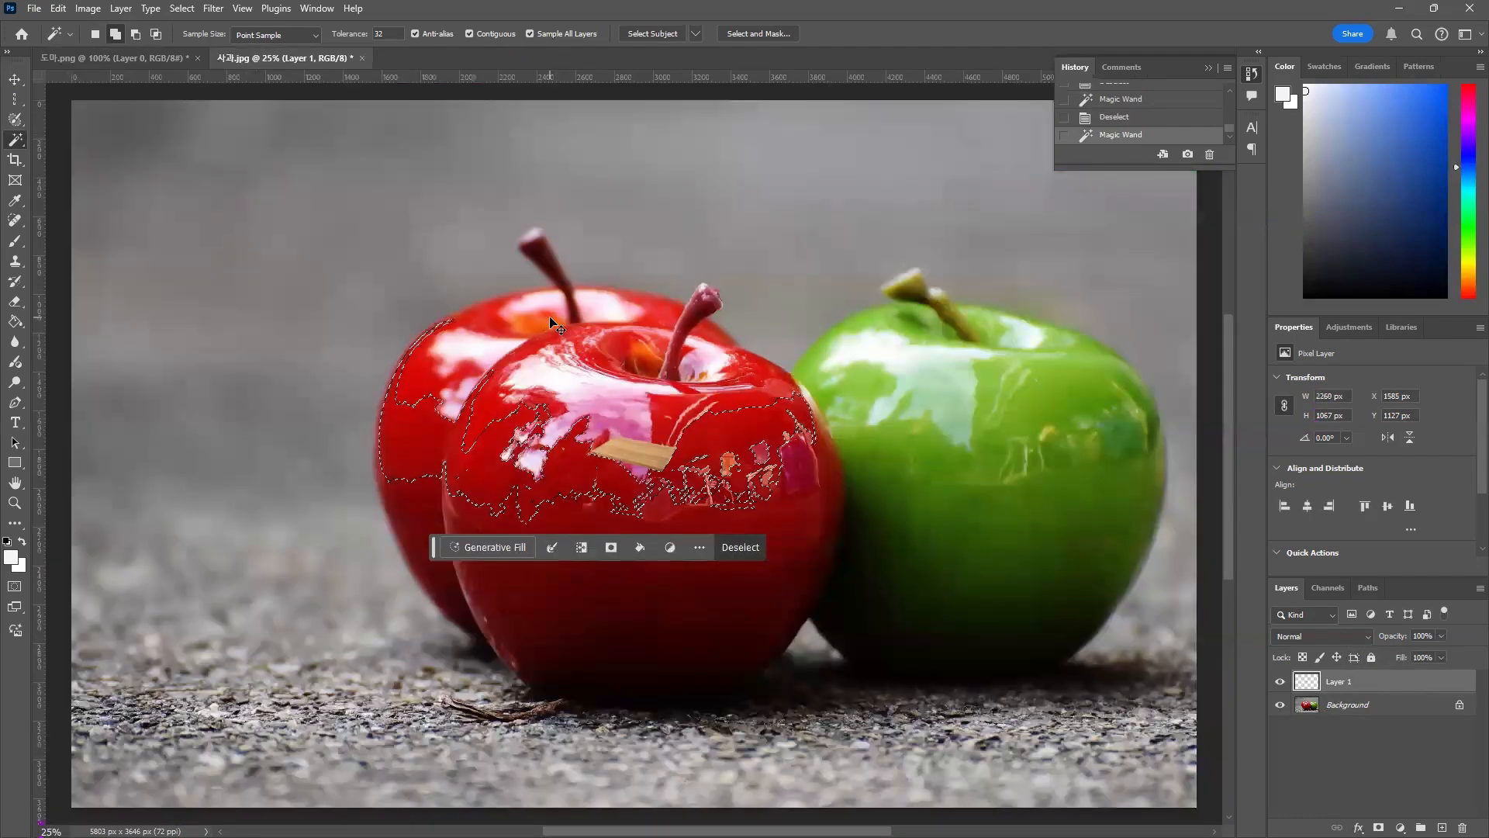
key("ctrl+d")
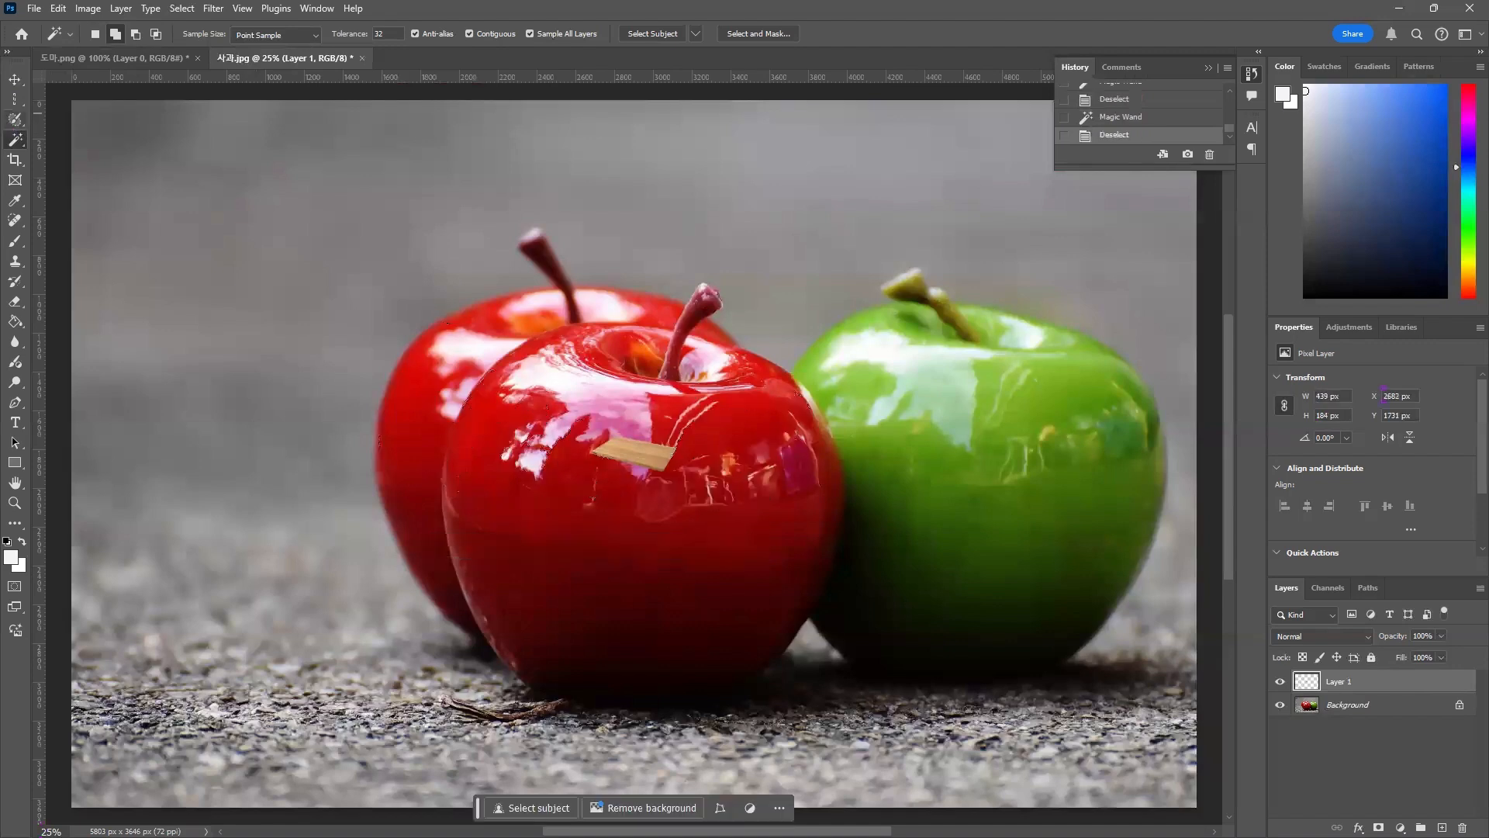
Switch to the Quick Selection Tool and delete the pasted cutting board layer
right_click(20, 147)
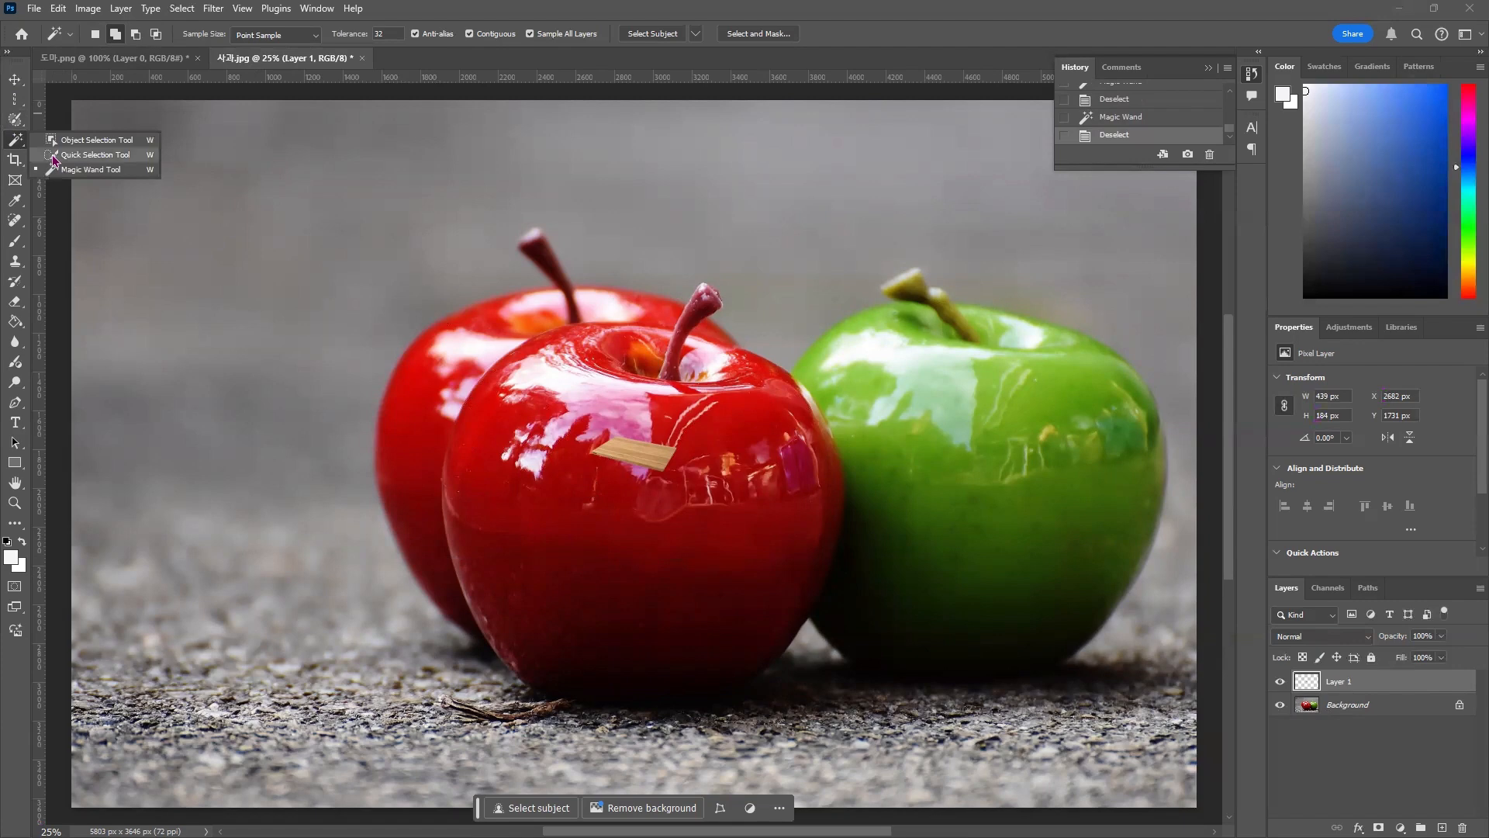
left_click(86, 155)
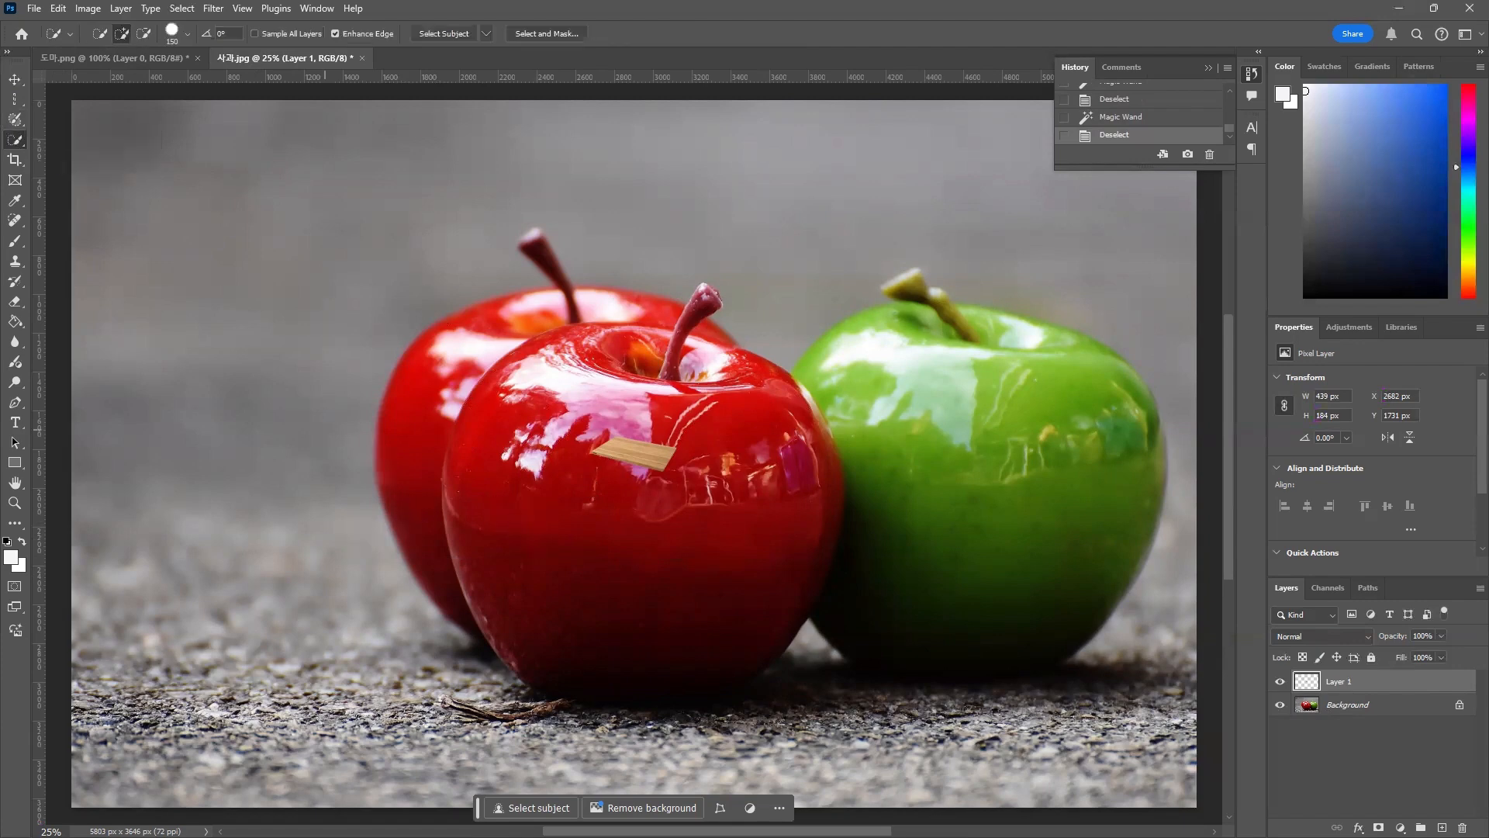
right_click(15, 140)
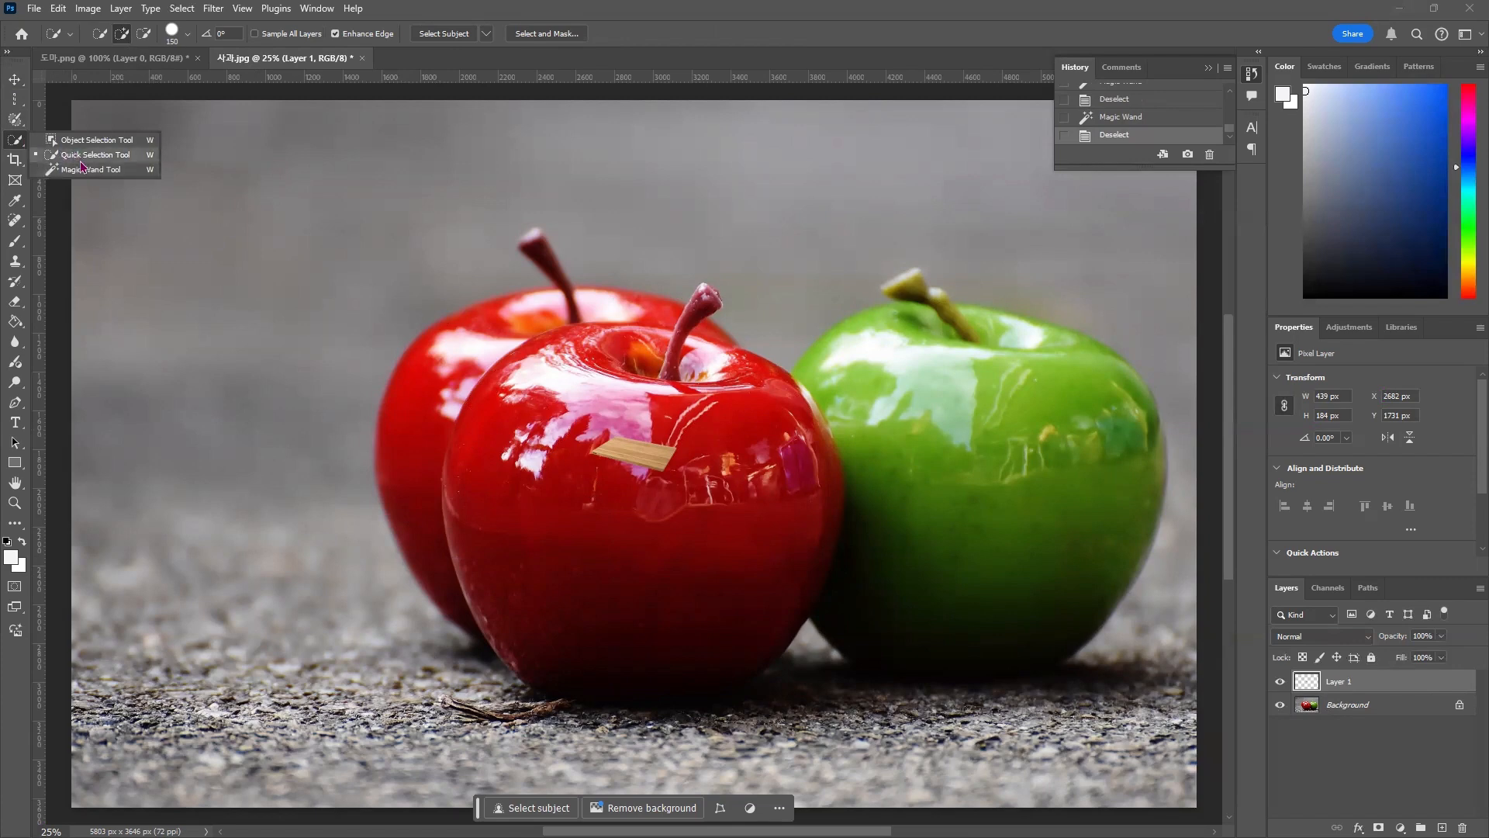
left_click(81, 161)
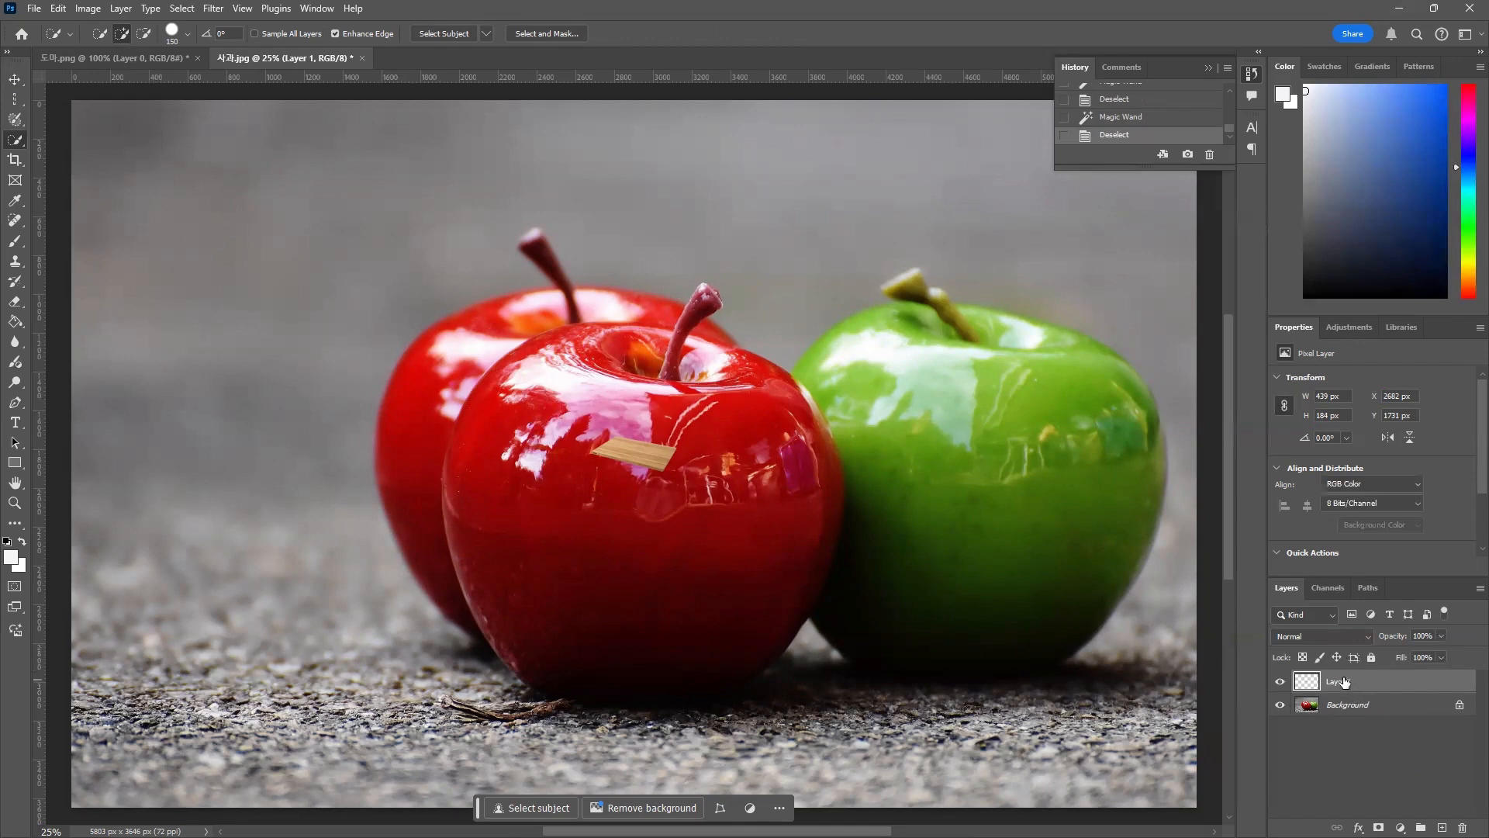
key("Delete")
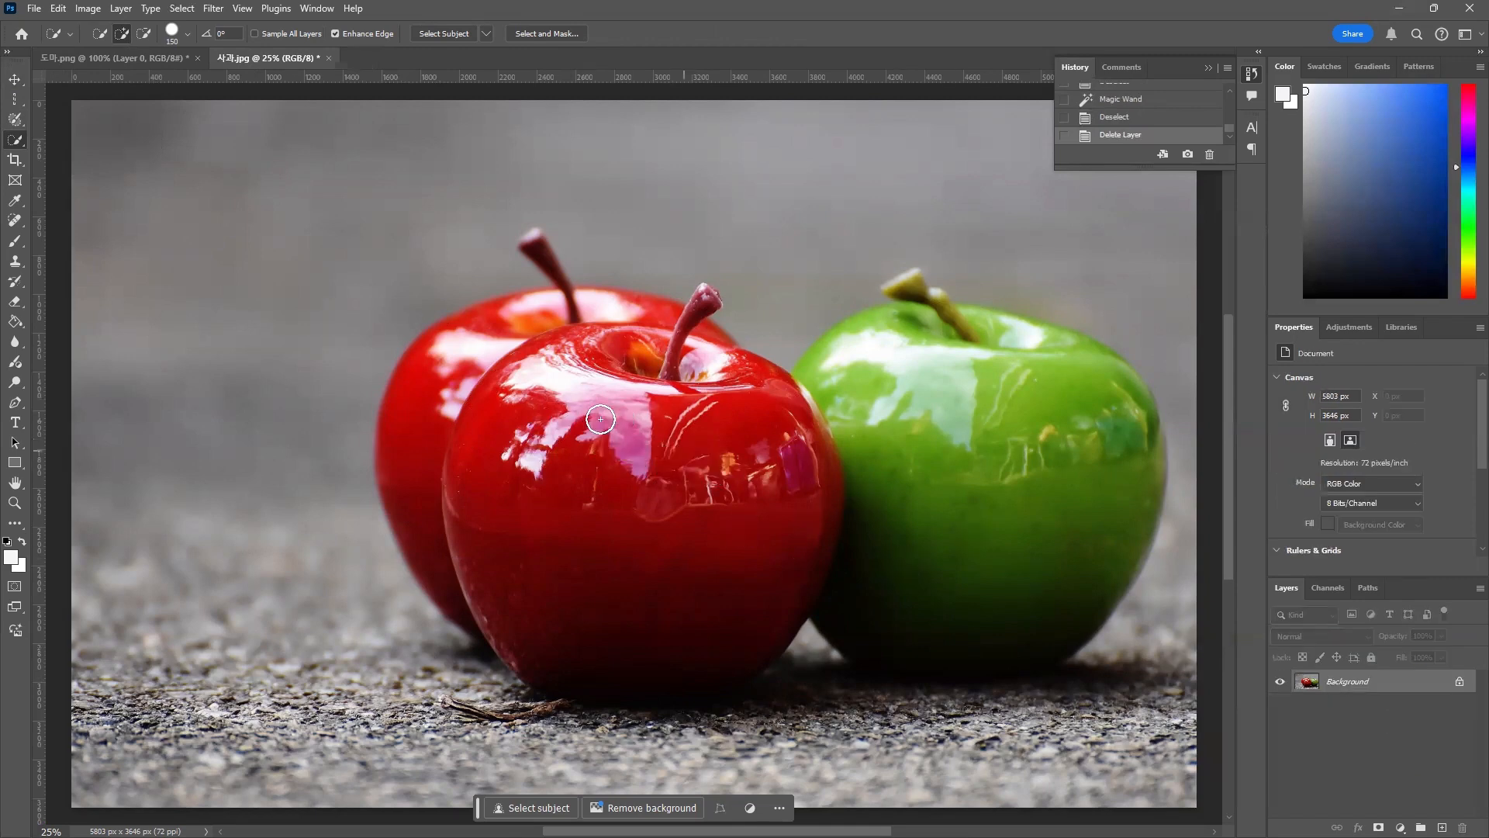
Select both red apples and the green apple with Quick Selection strokes in add mode
left_click(542, 388)
mouse_move(541, 490)
left_mouse_down()
mouse_move(662, 556)
mouse_move(706, 488)
mouse_move(703, 420)
mouse_move(639, 347)
mouse_move(588, 334)
mouse_move(478, 359)
mouse_move(445, 422)
mouse_move(461, 344)
mouse_move(540, 309)
mouse_move(694, 326)
left_mouse_up()
mouse_move(926, 366)
left_mouse_down()
mouse_move(923, 331)
mouse_move(884, 345)
mouse_move(918, 321)
left_mouse_up()
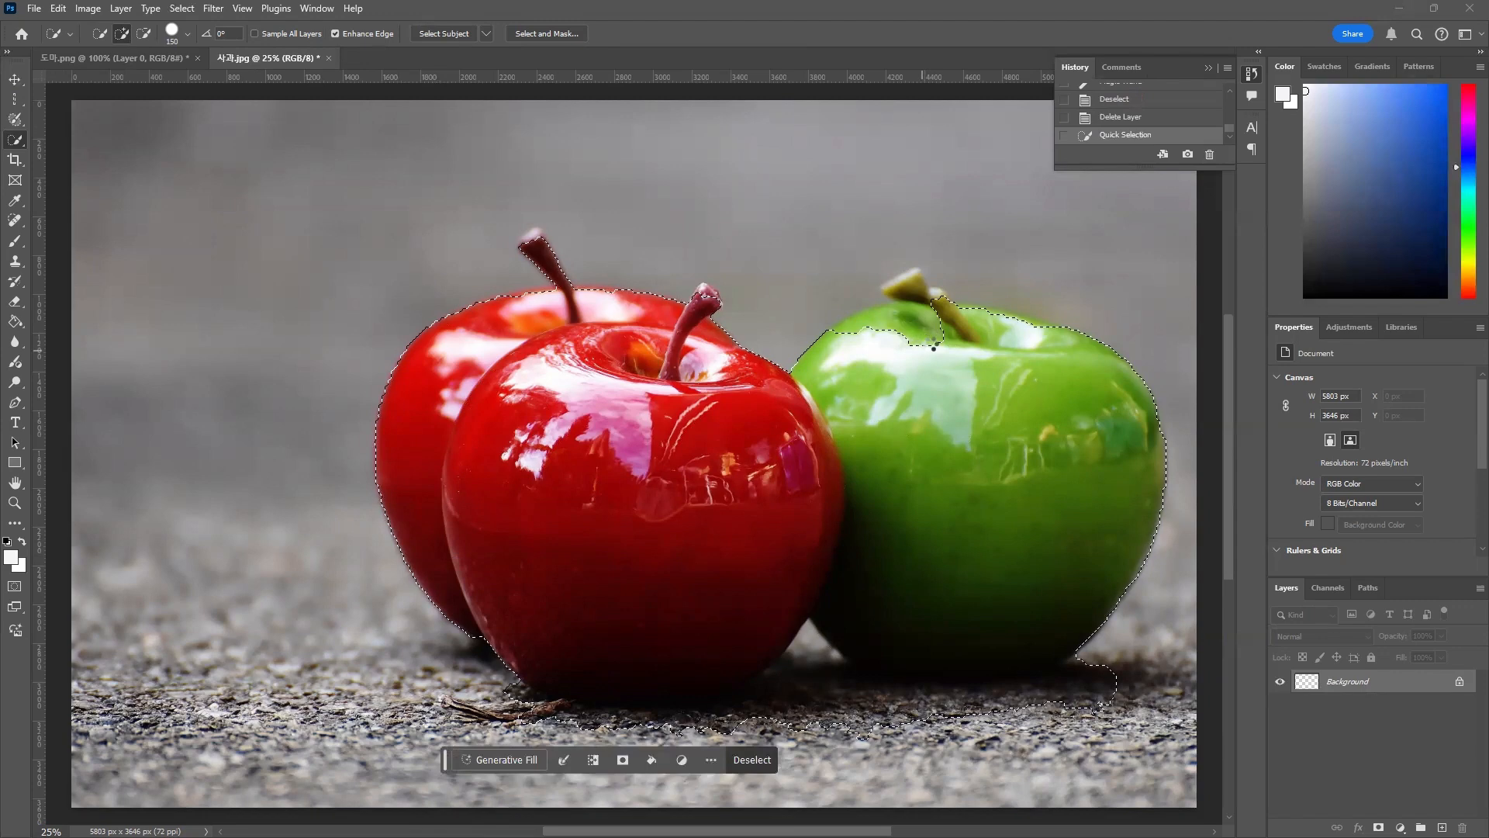
left_click(929, 344)
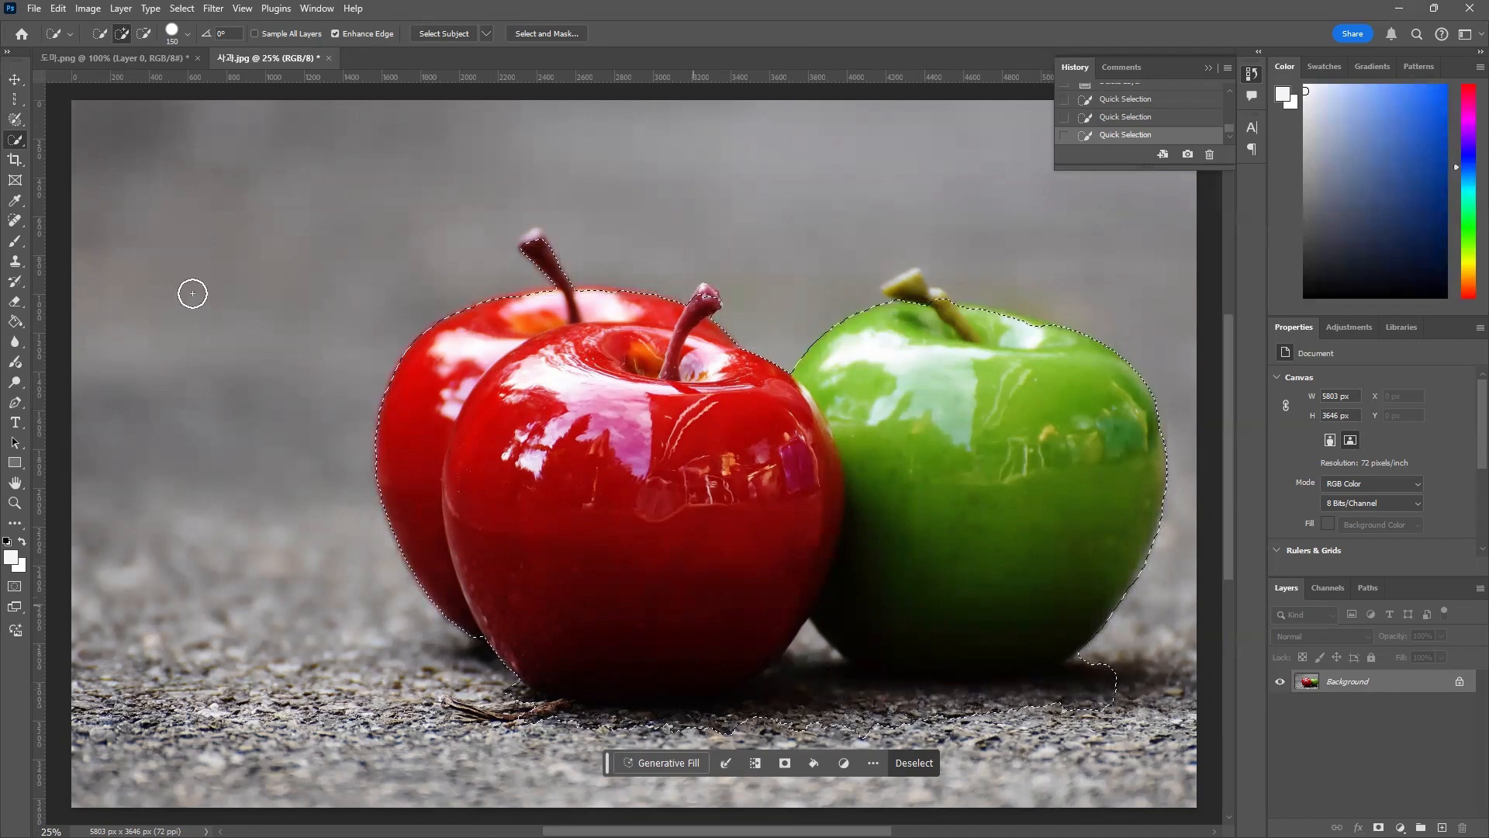
Subtract the shadowed ground beneath the red and green apples from the selection with Quick Selection strokes
left_click(144, 34)
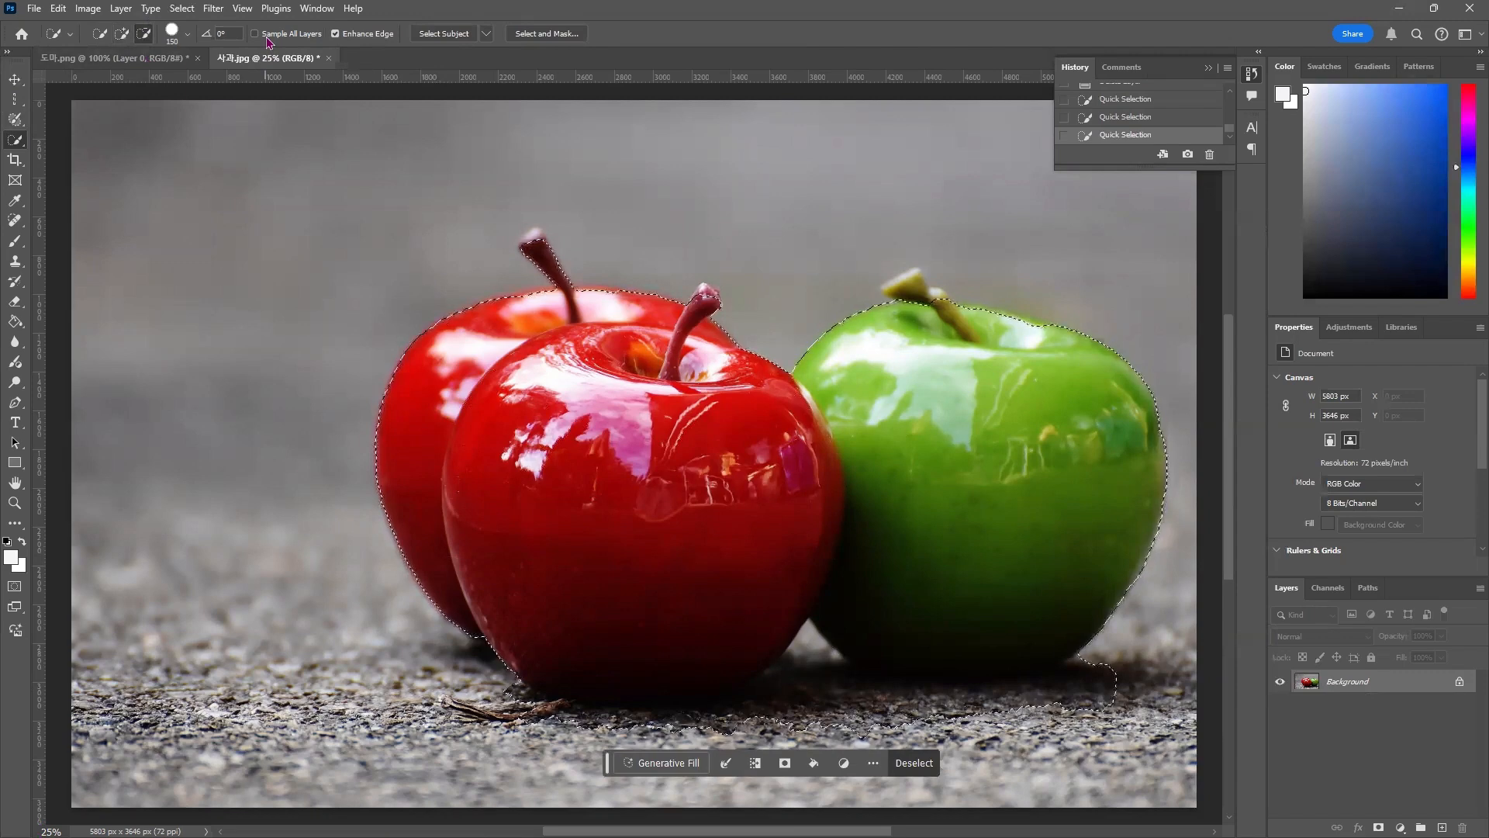
left_click(336, 33)
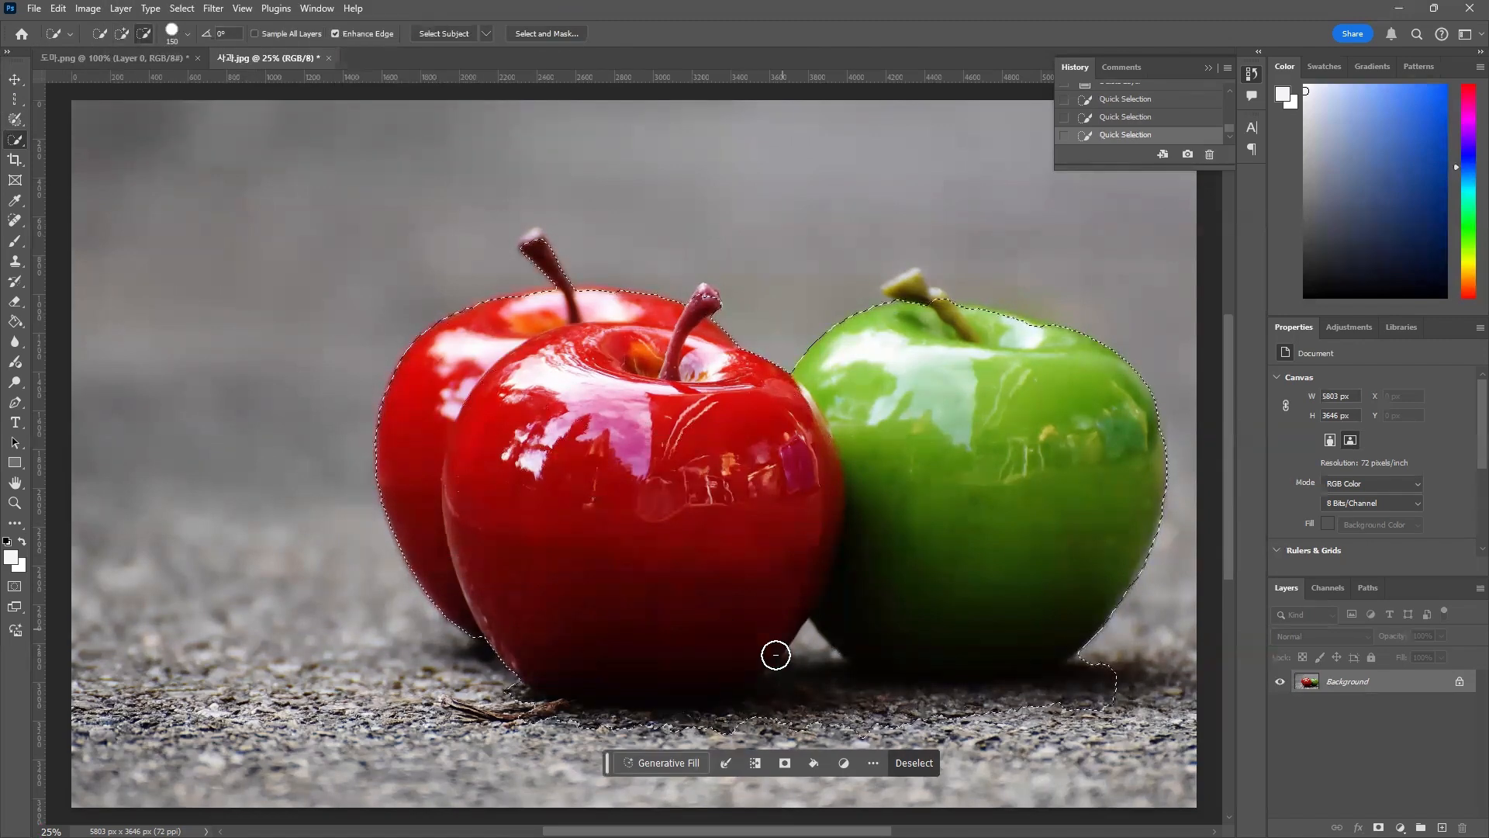
mouse_move(810, 669)
left_mouse_down()
mouse_move(620, 730)
mouse_move(510, 707)
left_mouse_up()
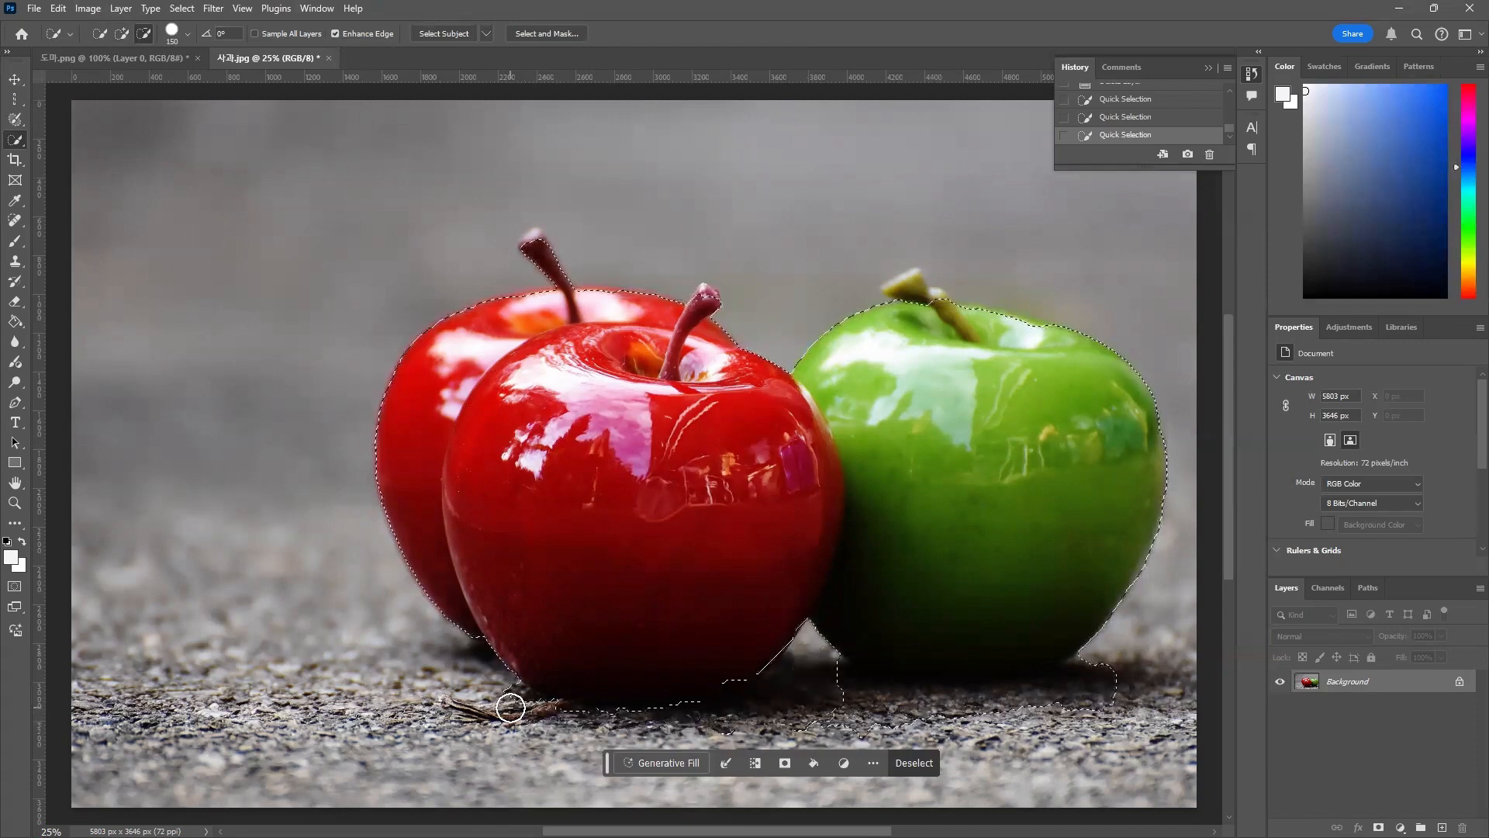
mouse_move(594, 747)
left_mouse_down()
mouse_move(726, 745)
mouse_move(817, 692)
mouse_move(889, 715)
mouse_move(1053, 724)
mouse_move(1113, 689)
mouse_move(1082, 707)
mouse_move(1104, 675)
mouse_move(1009, 705)
mouse_move(851, 682)
left_mouse_up()
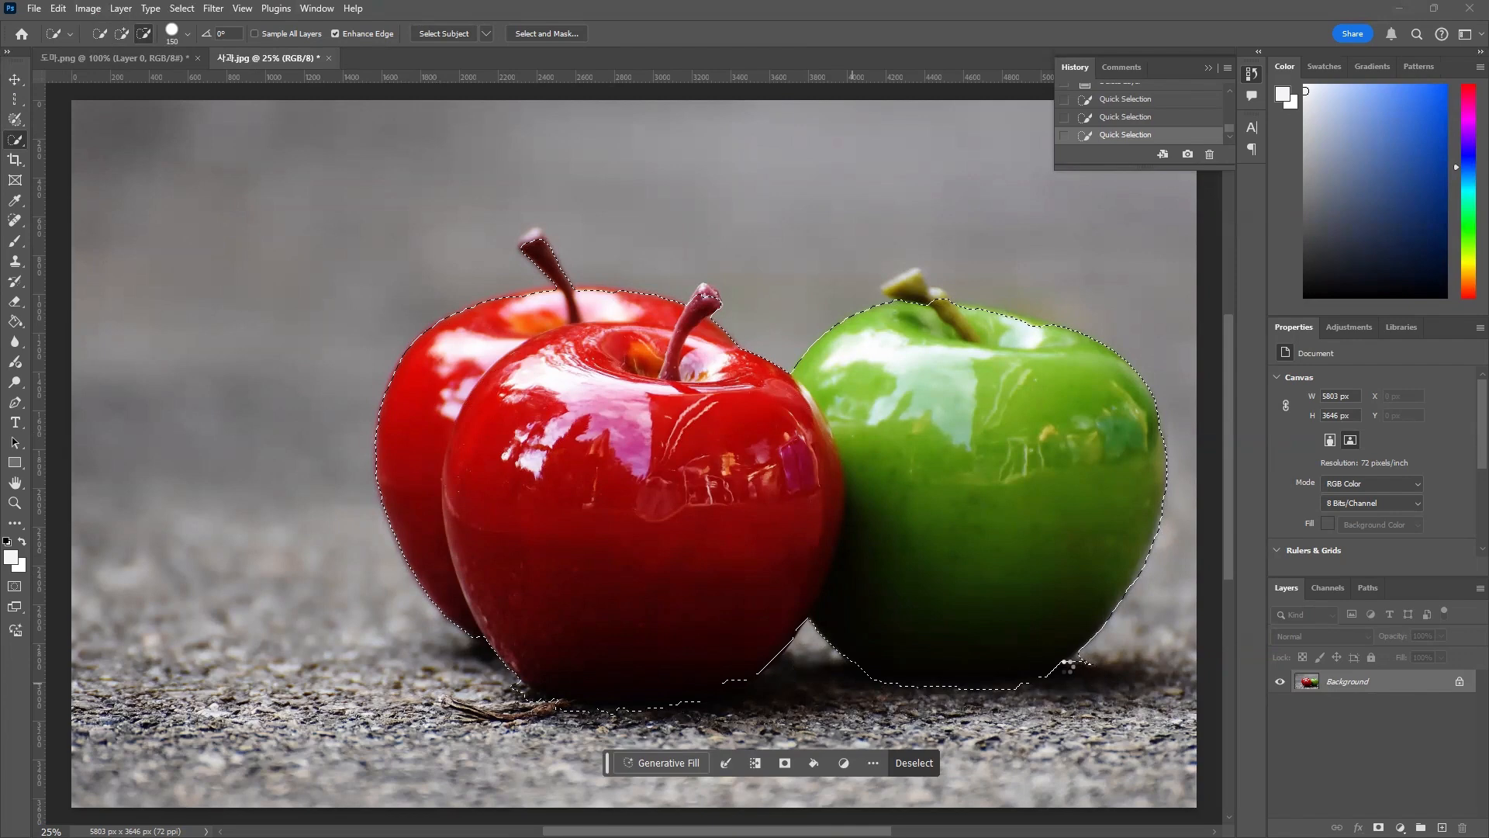
left_click(1154, 683, "ctrl")
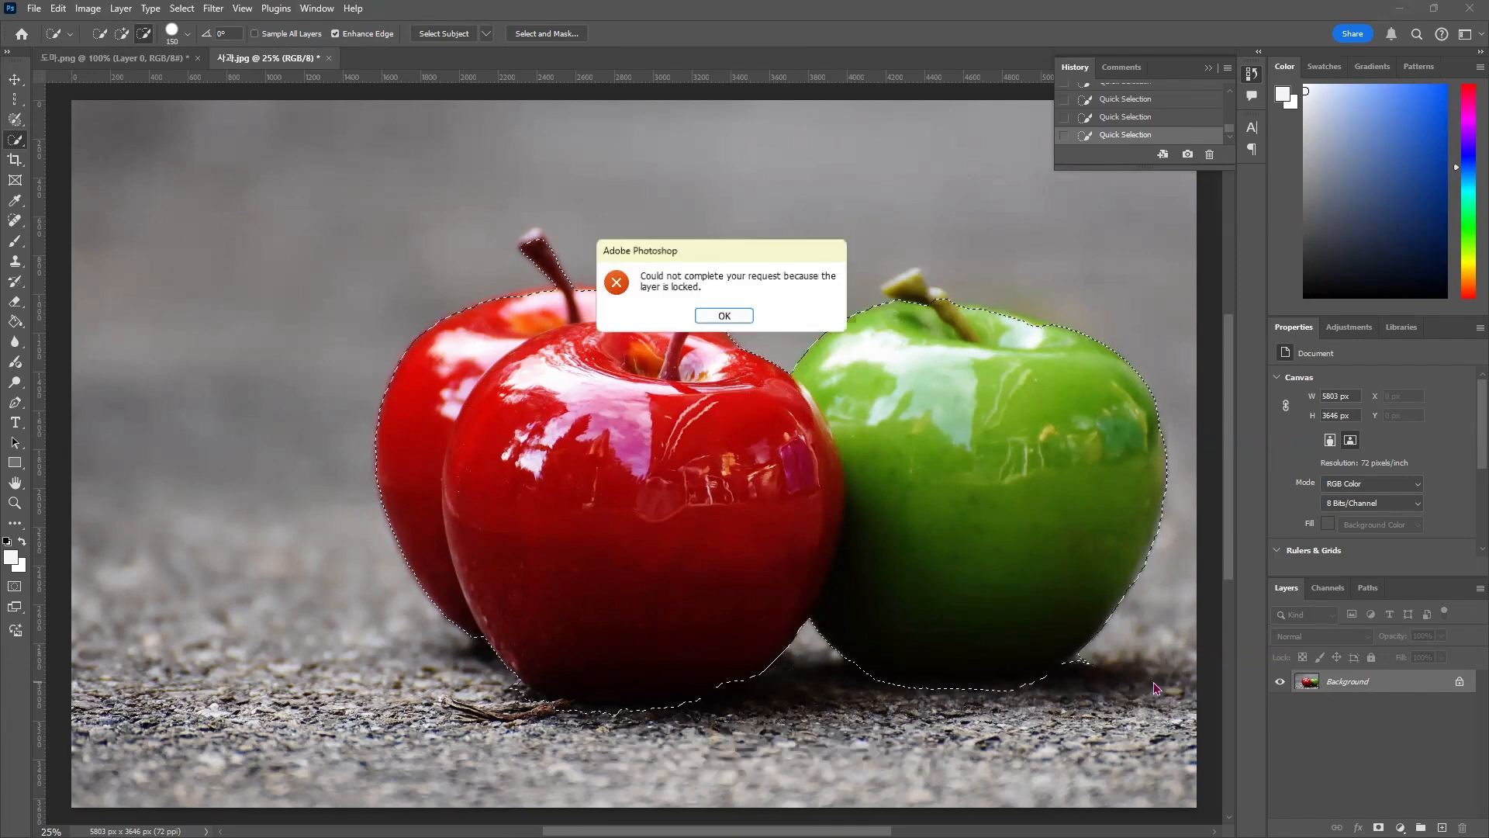
left_click(725, 316)
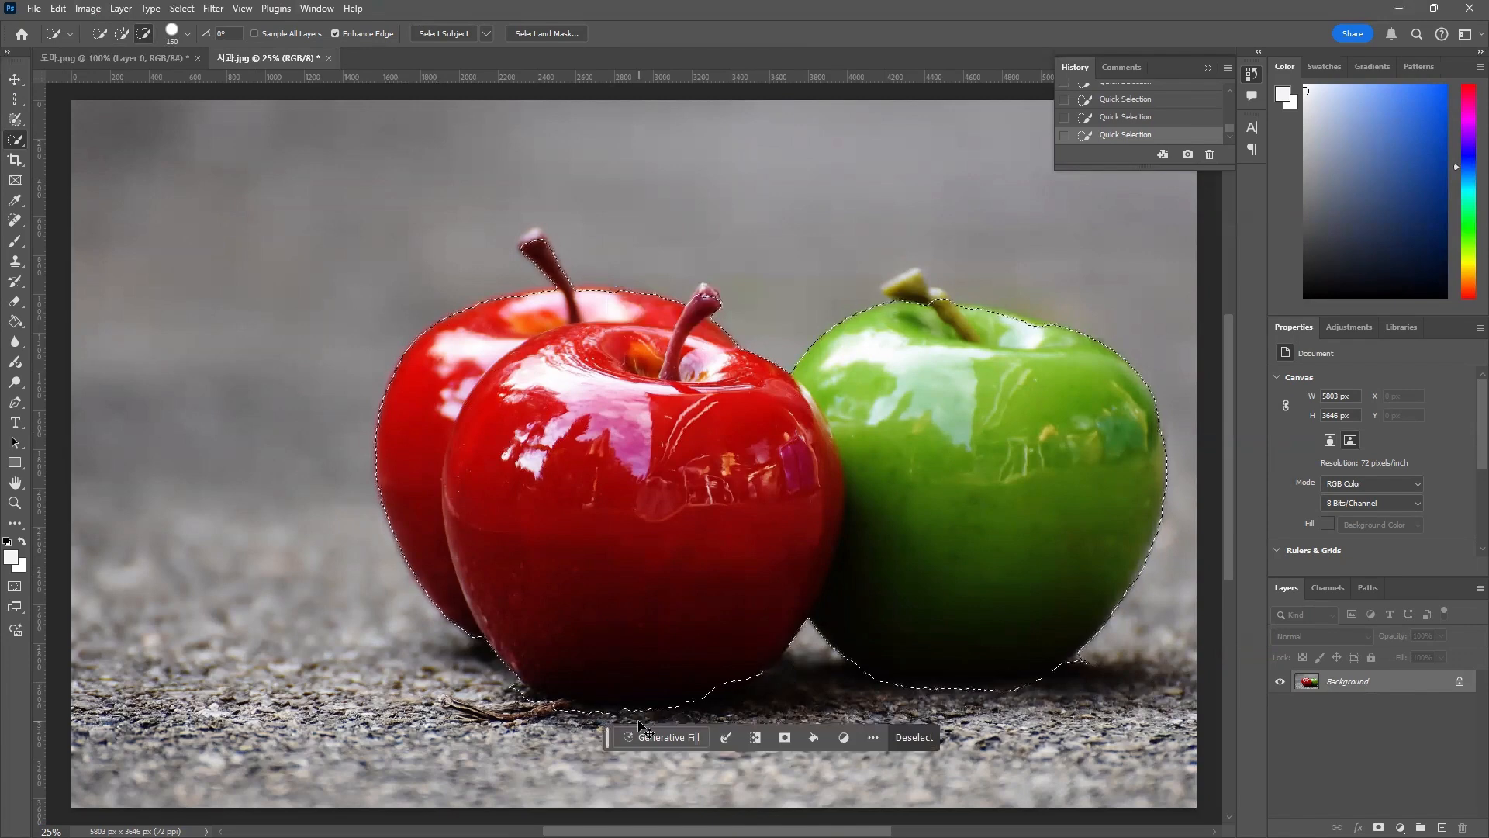
Clear the selection around the apples and open the image commands
key("ctrl+minus")
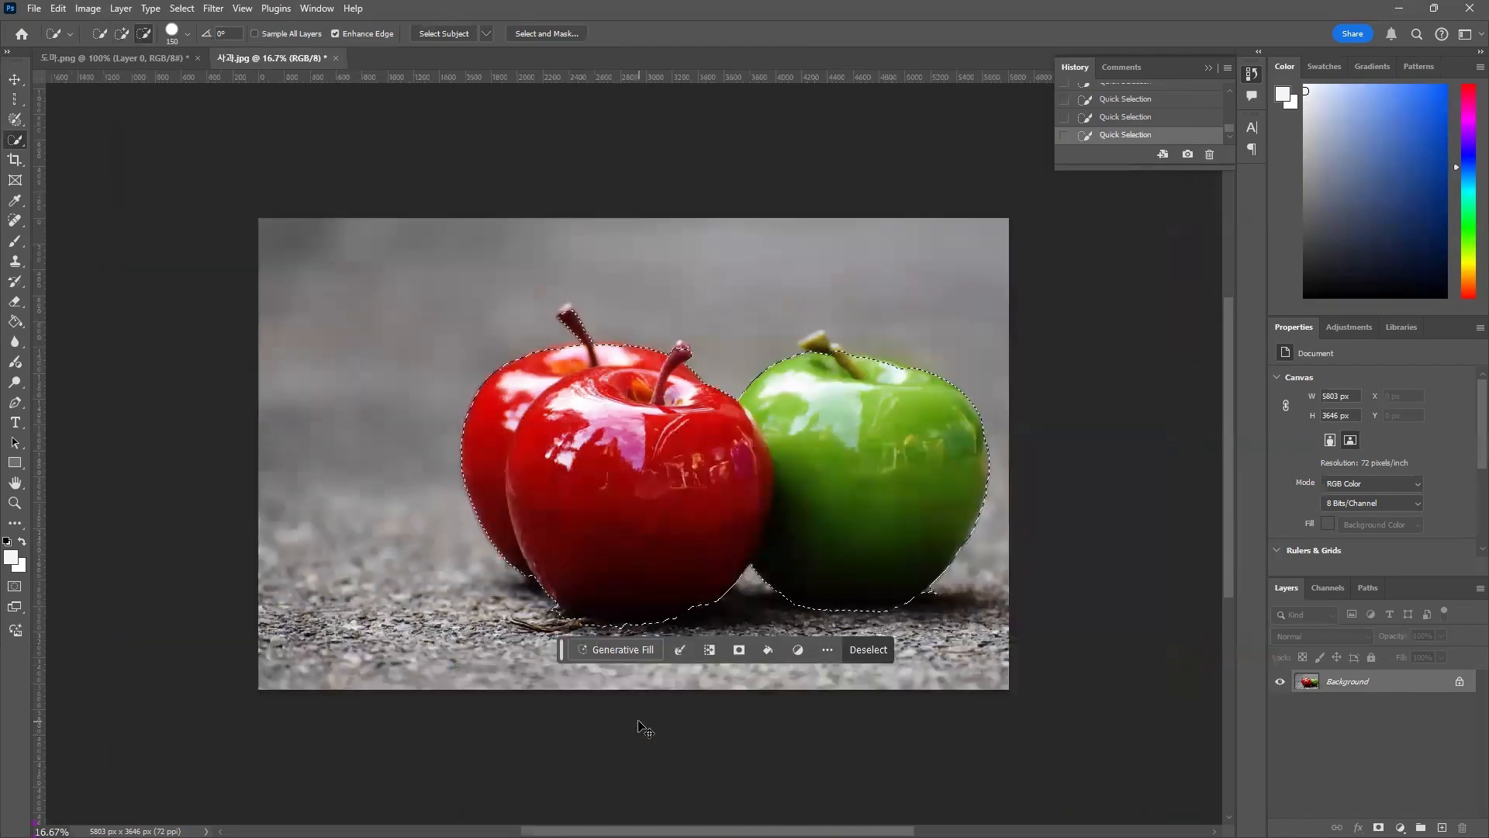
key("ctrl+plus")
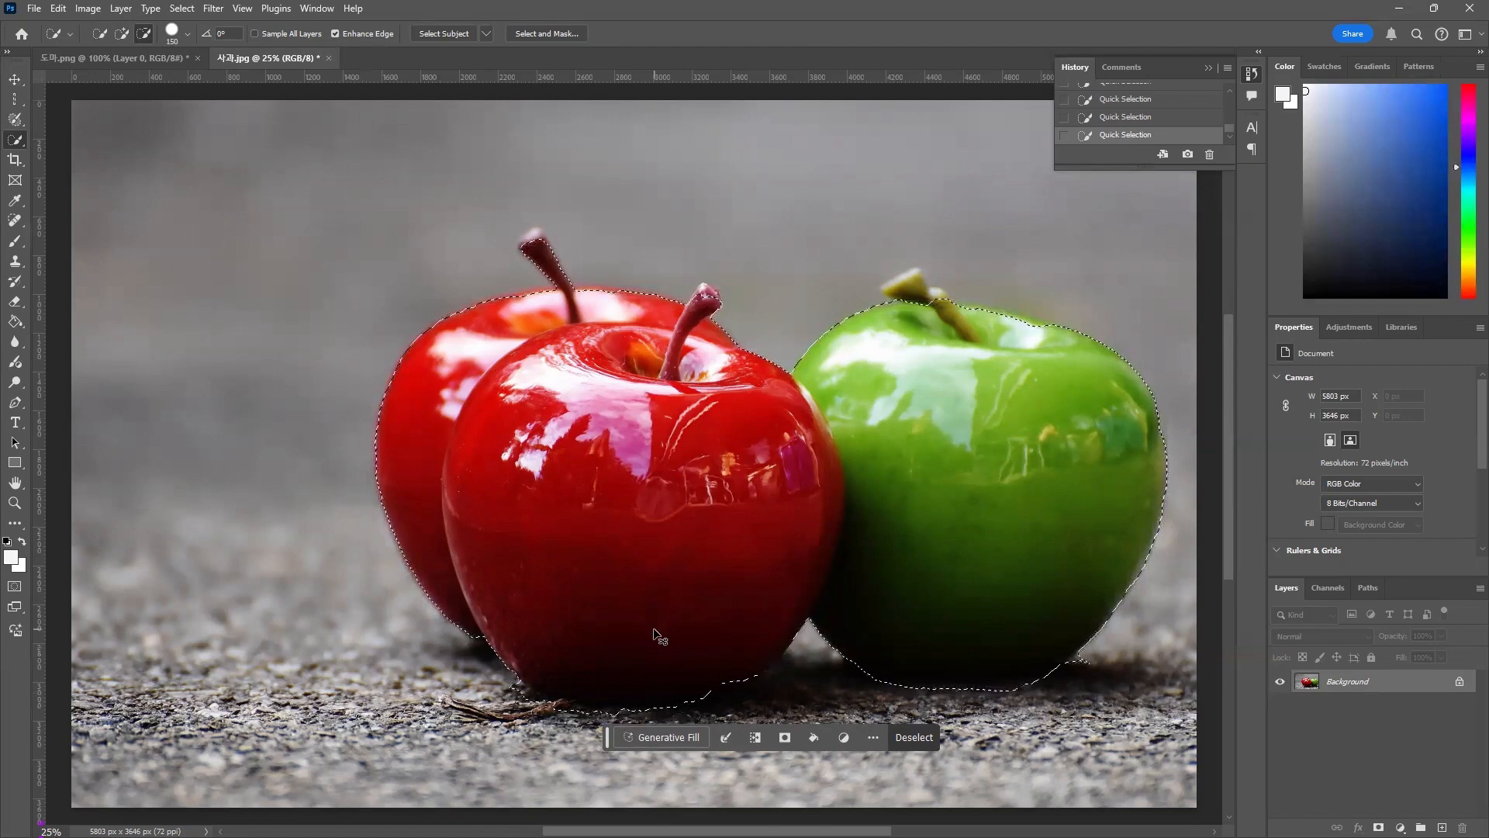
key("ctrl+d")
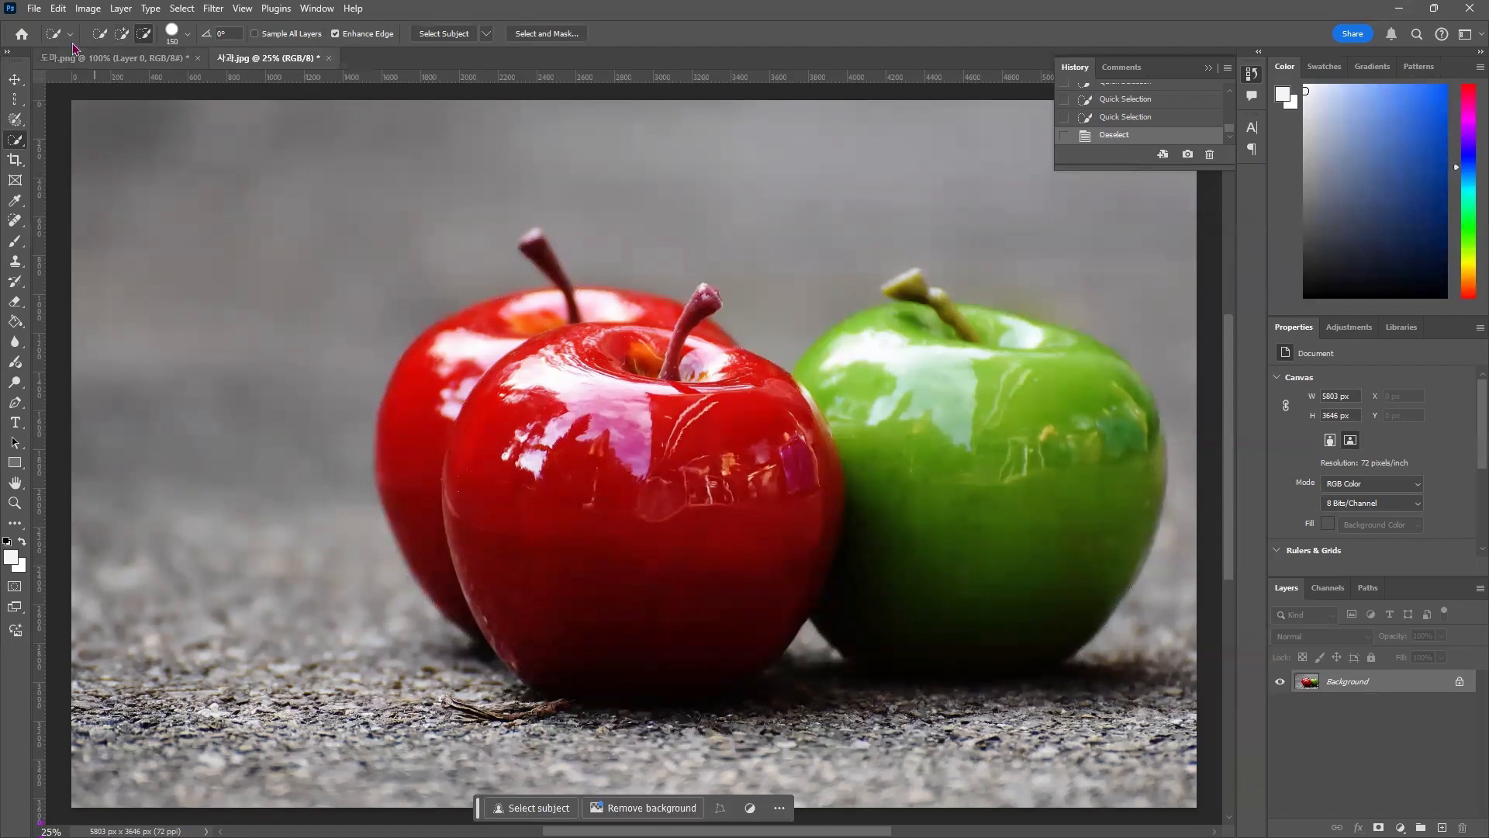
left_click(85, 9)
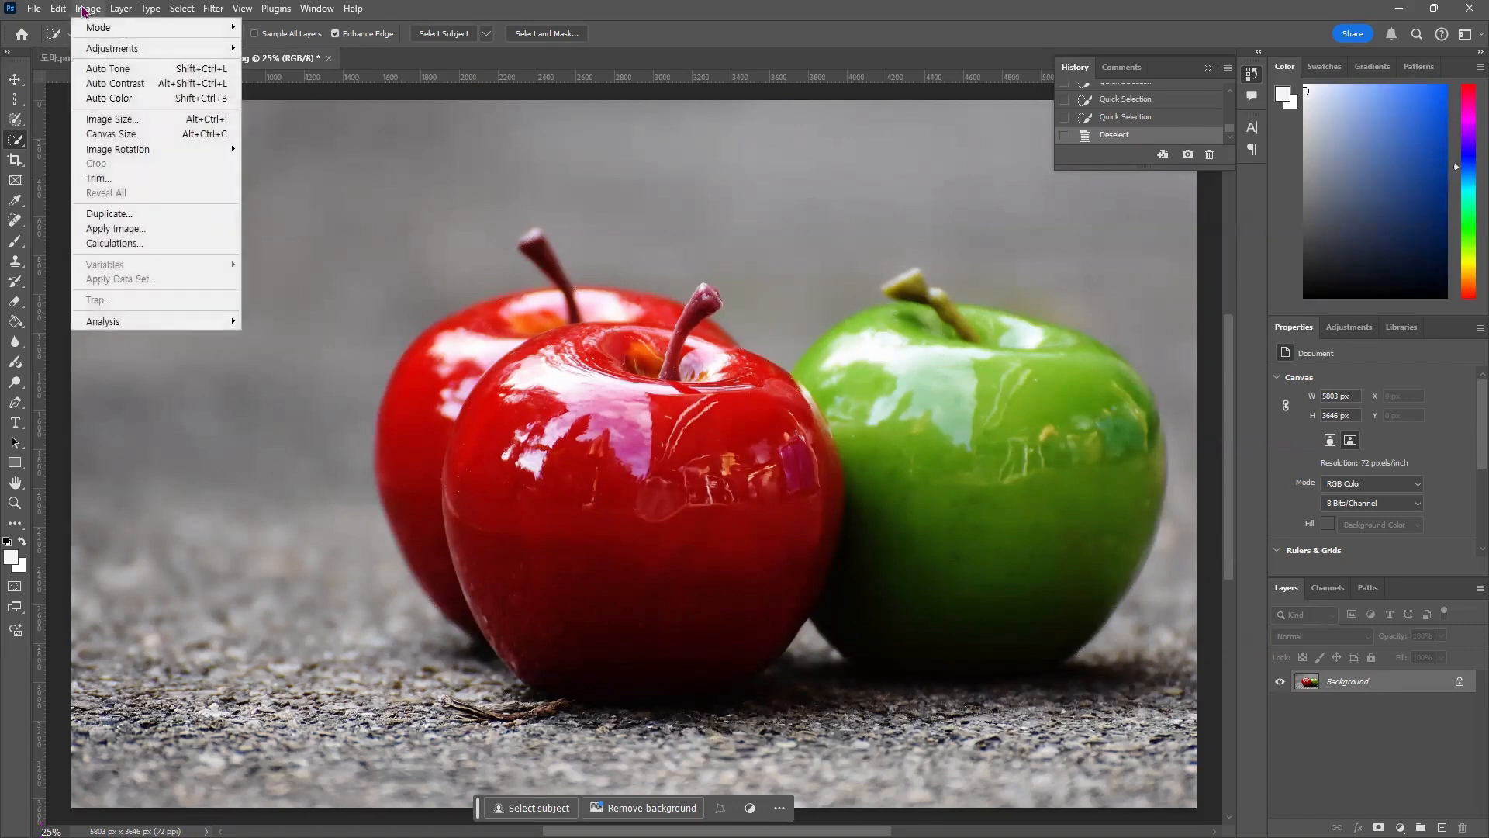
Resize the apples image to 800 pixels wide, keeping its proportions
left_click(109, 121)
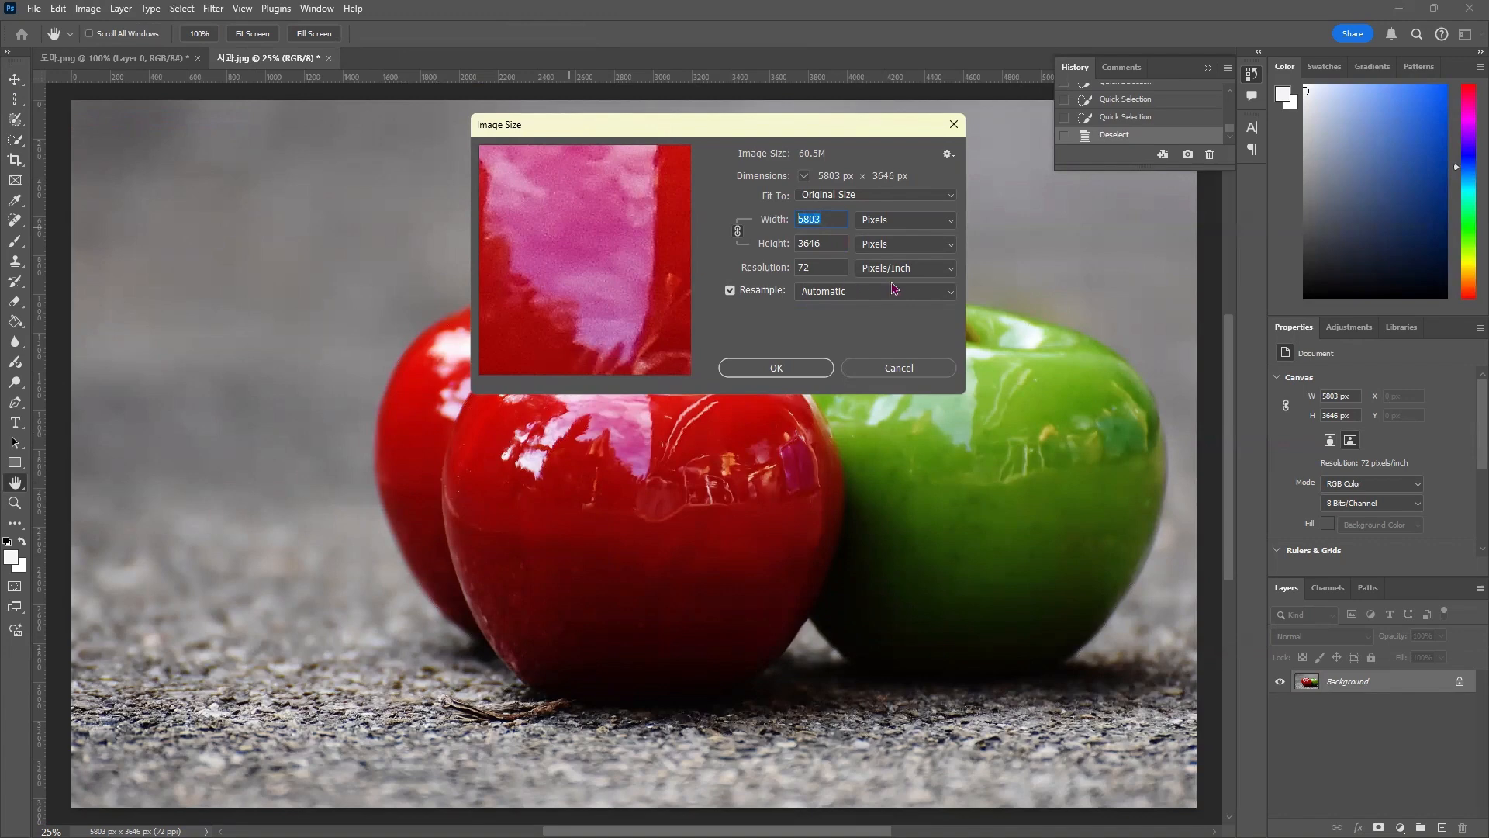
type("800")
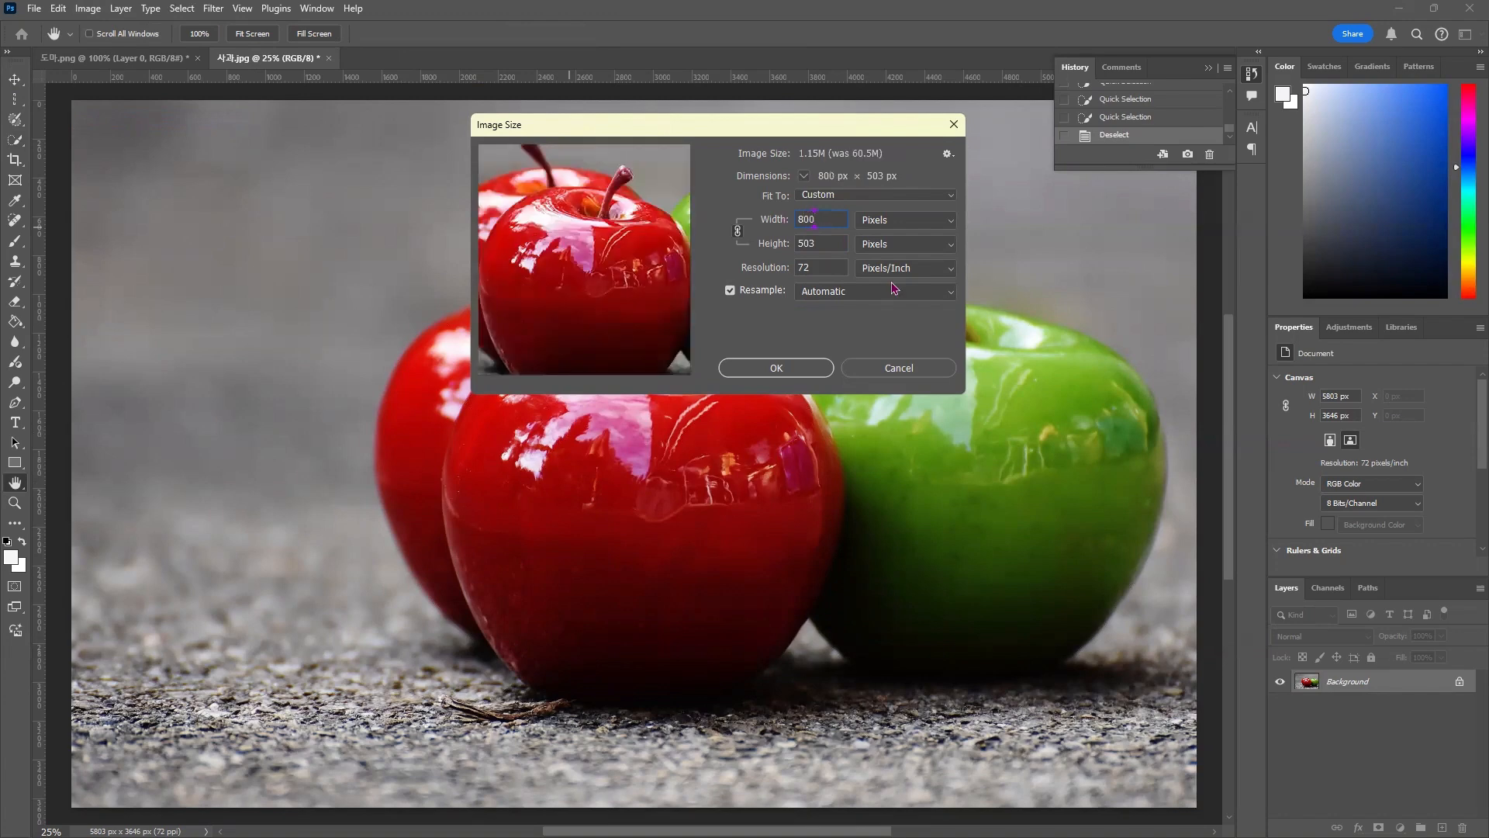
key("Return")
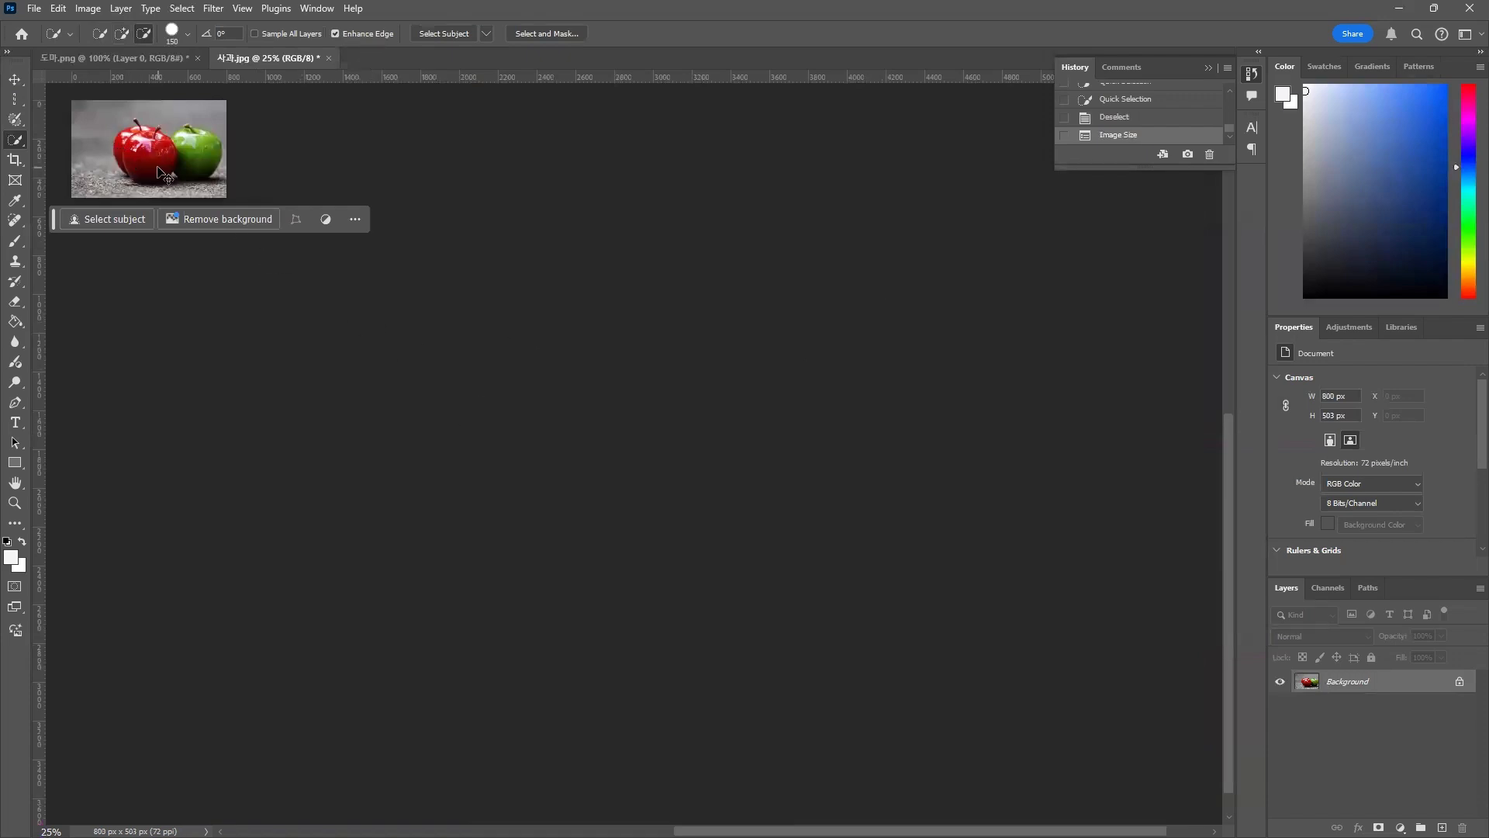
Reduce the Quick Selection brush to 80 px and check its brush settings
key("ctrl+1")
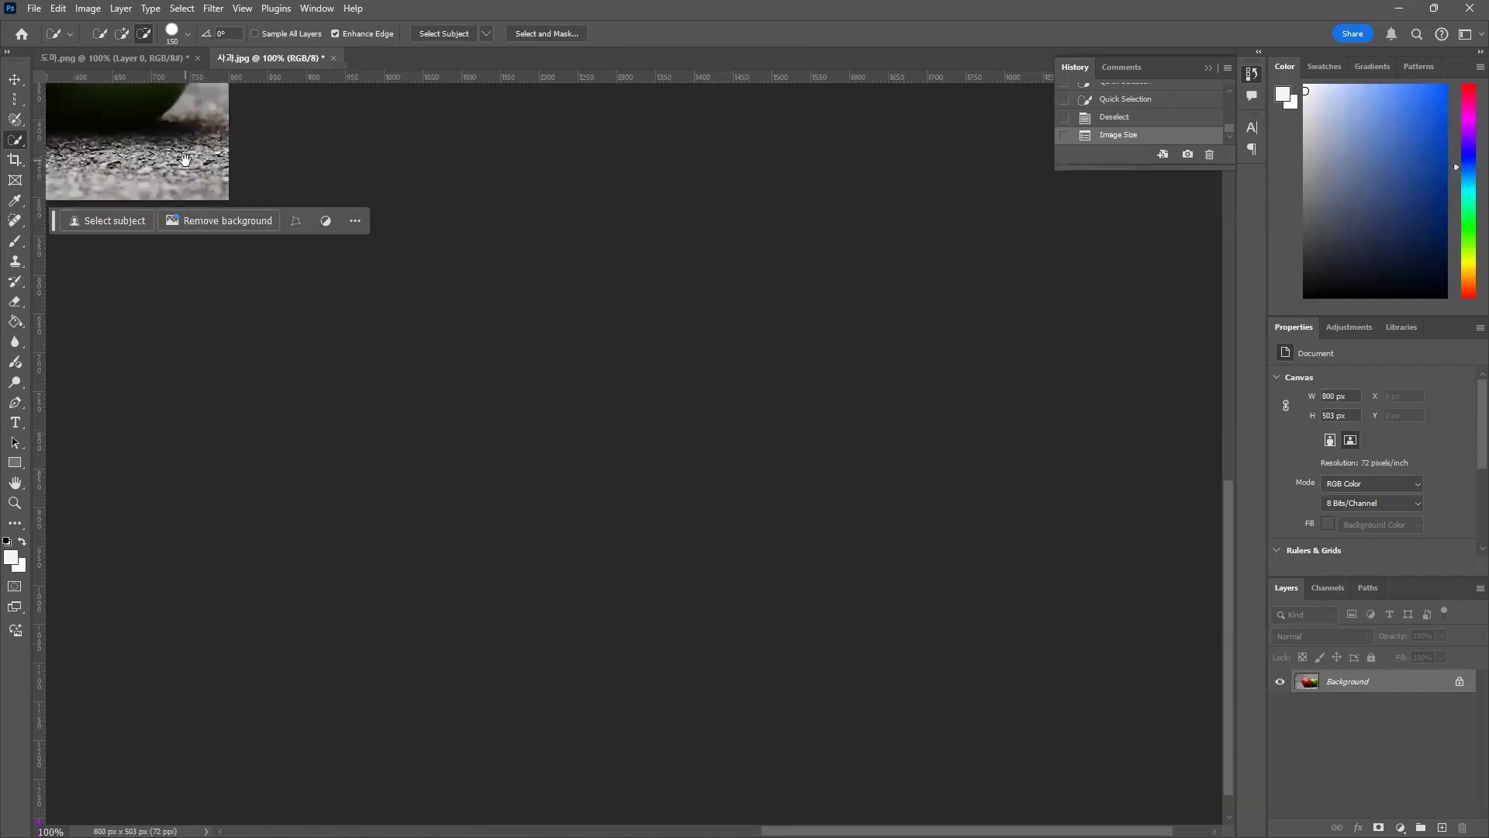
left_click_drag(155, 156, 793, 622)
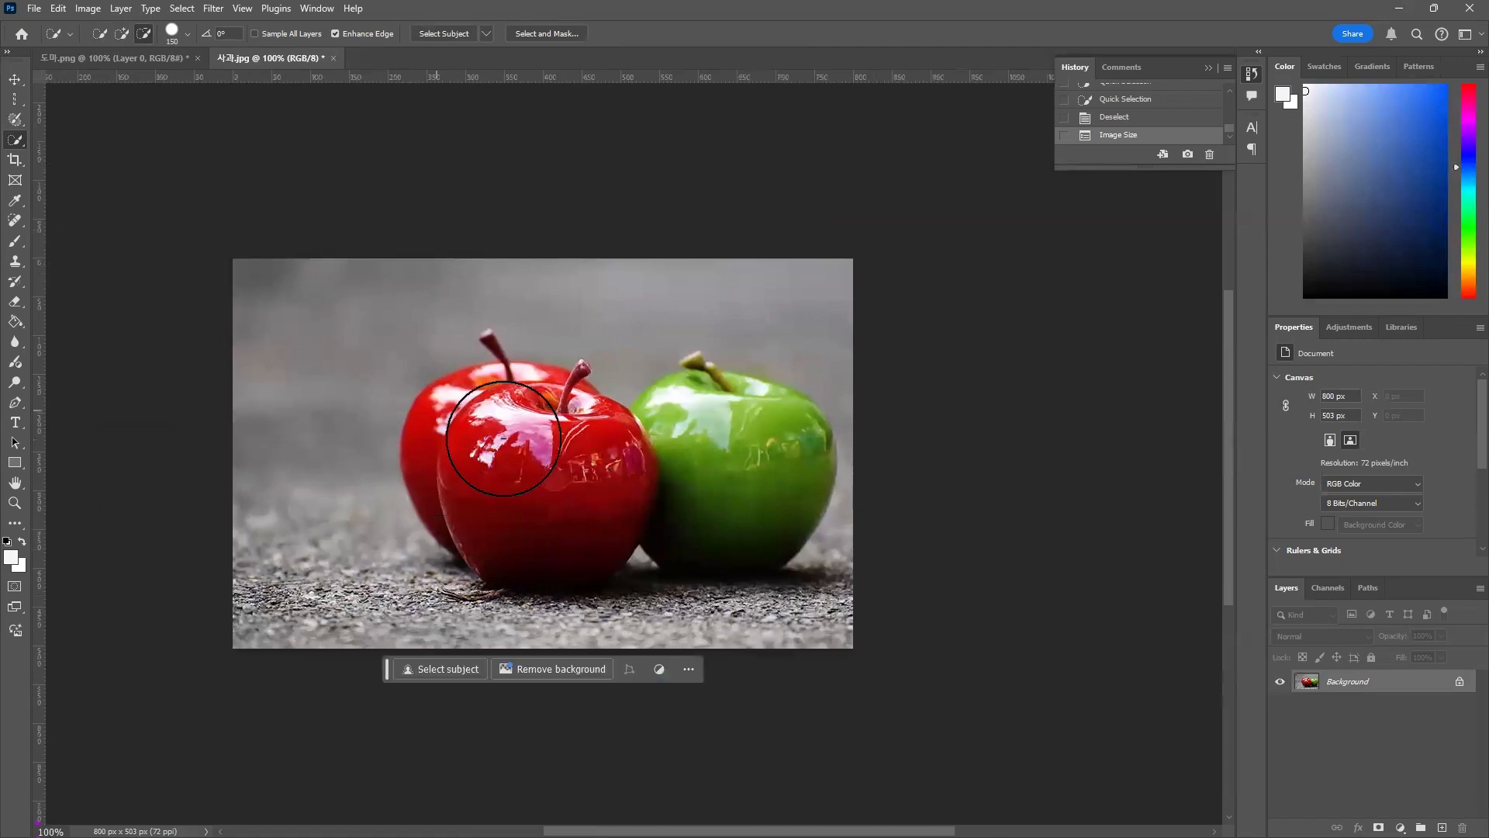
key("bracketleft")
key("bracketleft")
key("bracketleft")
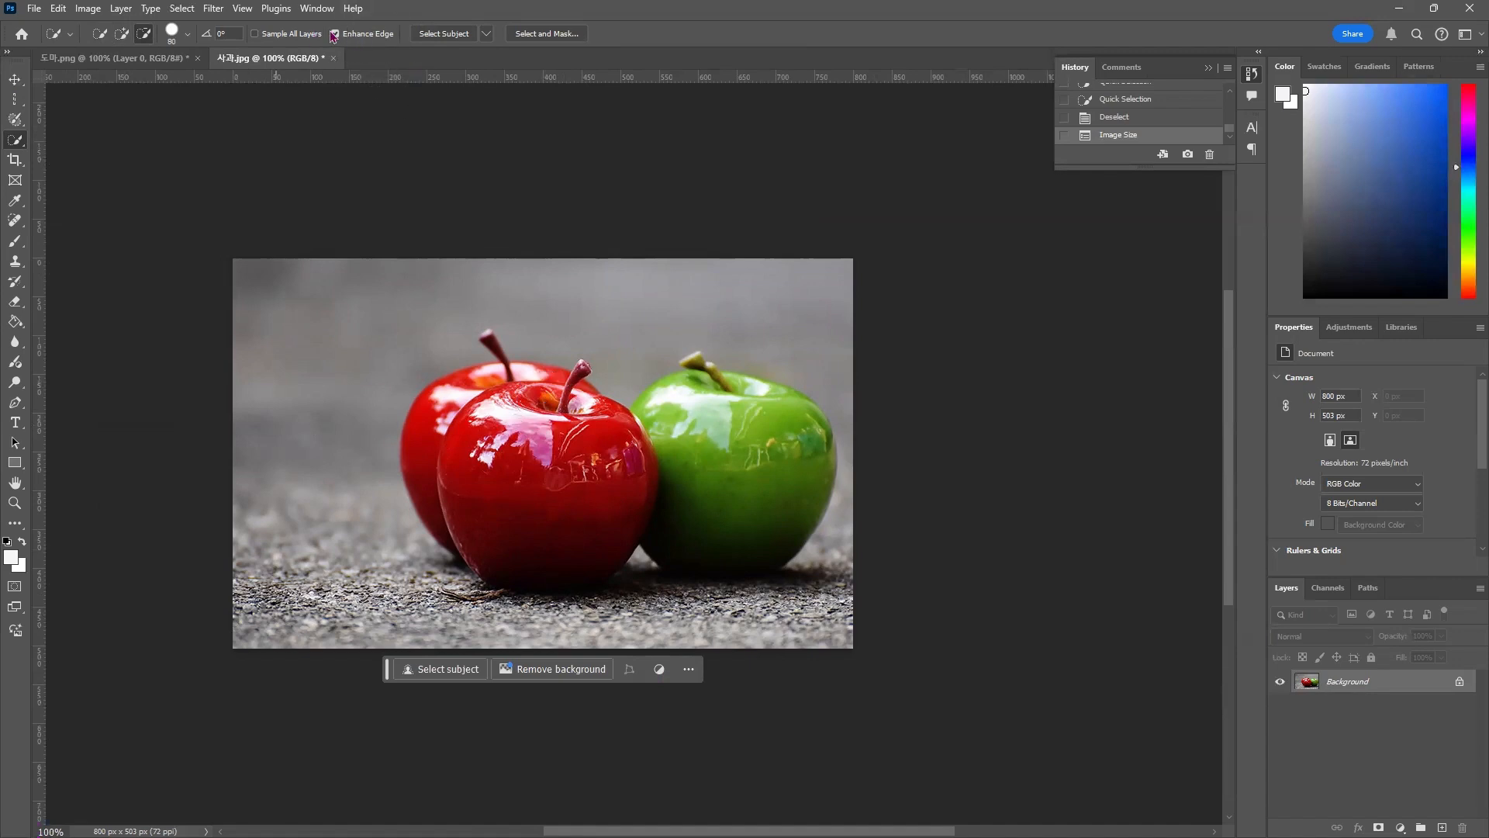
left_click(184, 36)
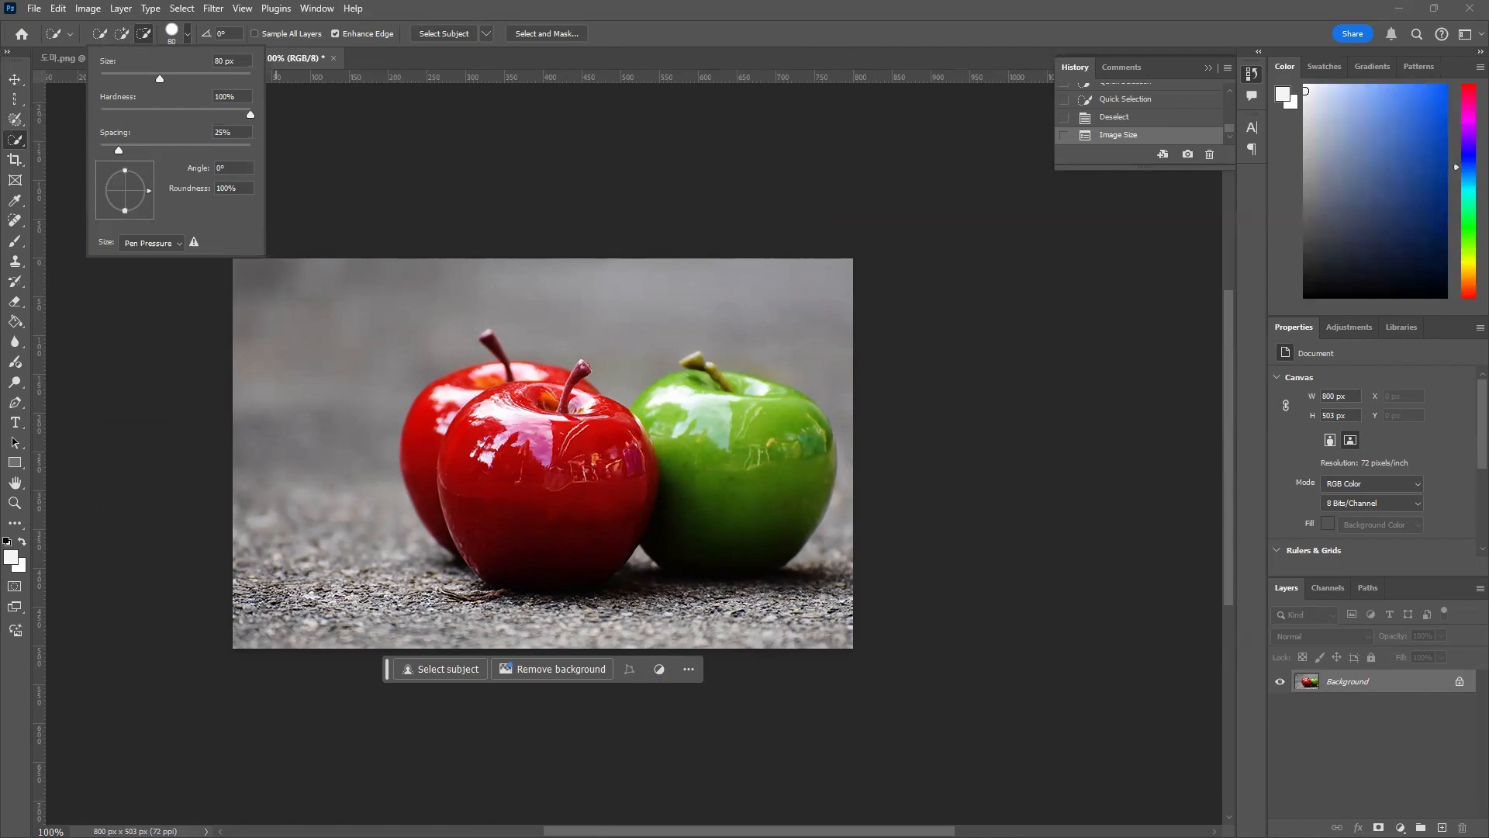
left_click(382, 208)
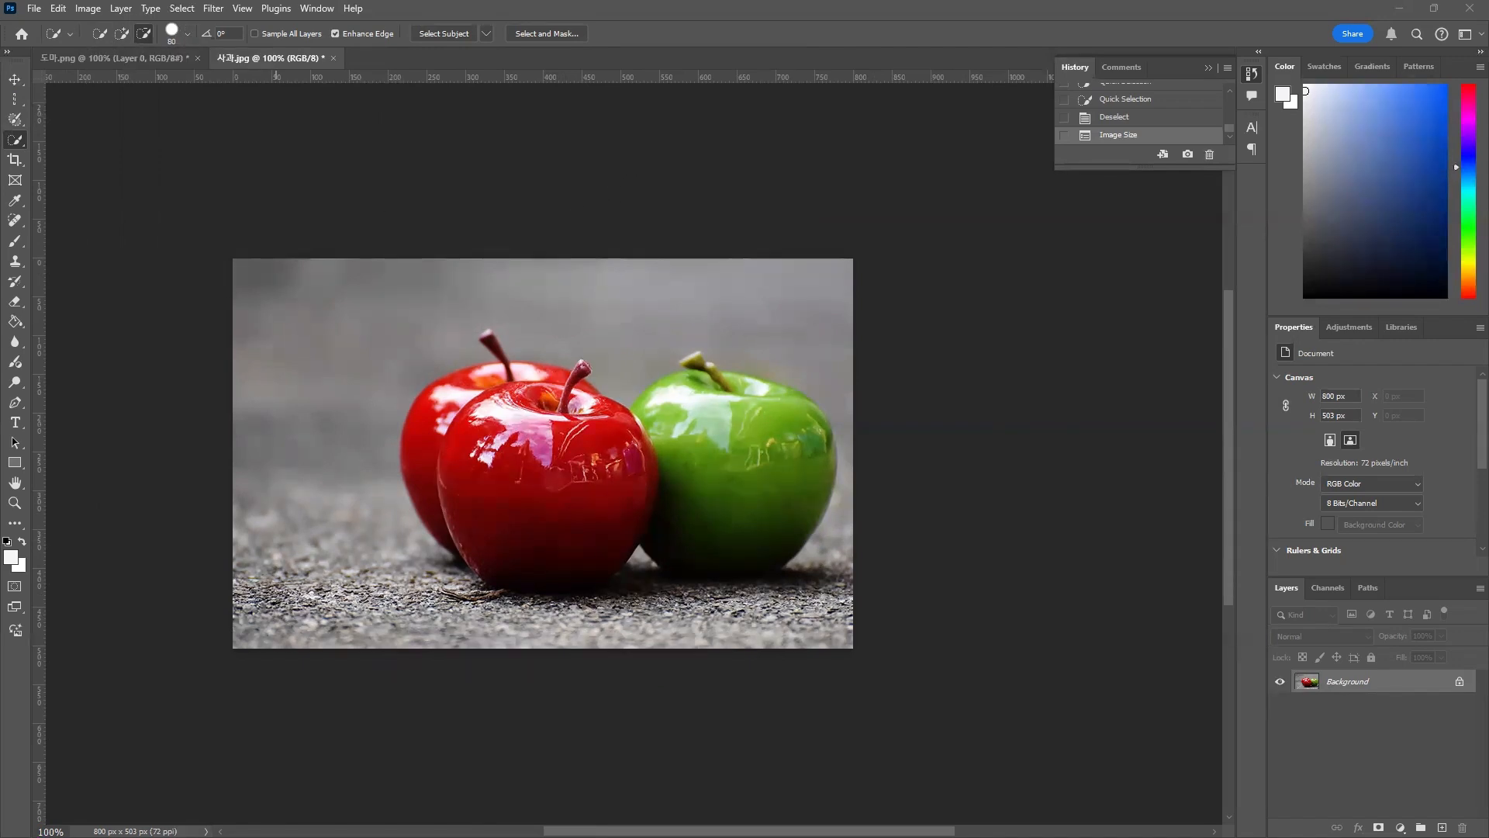
Write the on-screen note "[(축소) ](확장)" above the apples image
left_click(460, 177)
type("[")
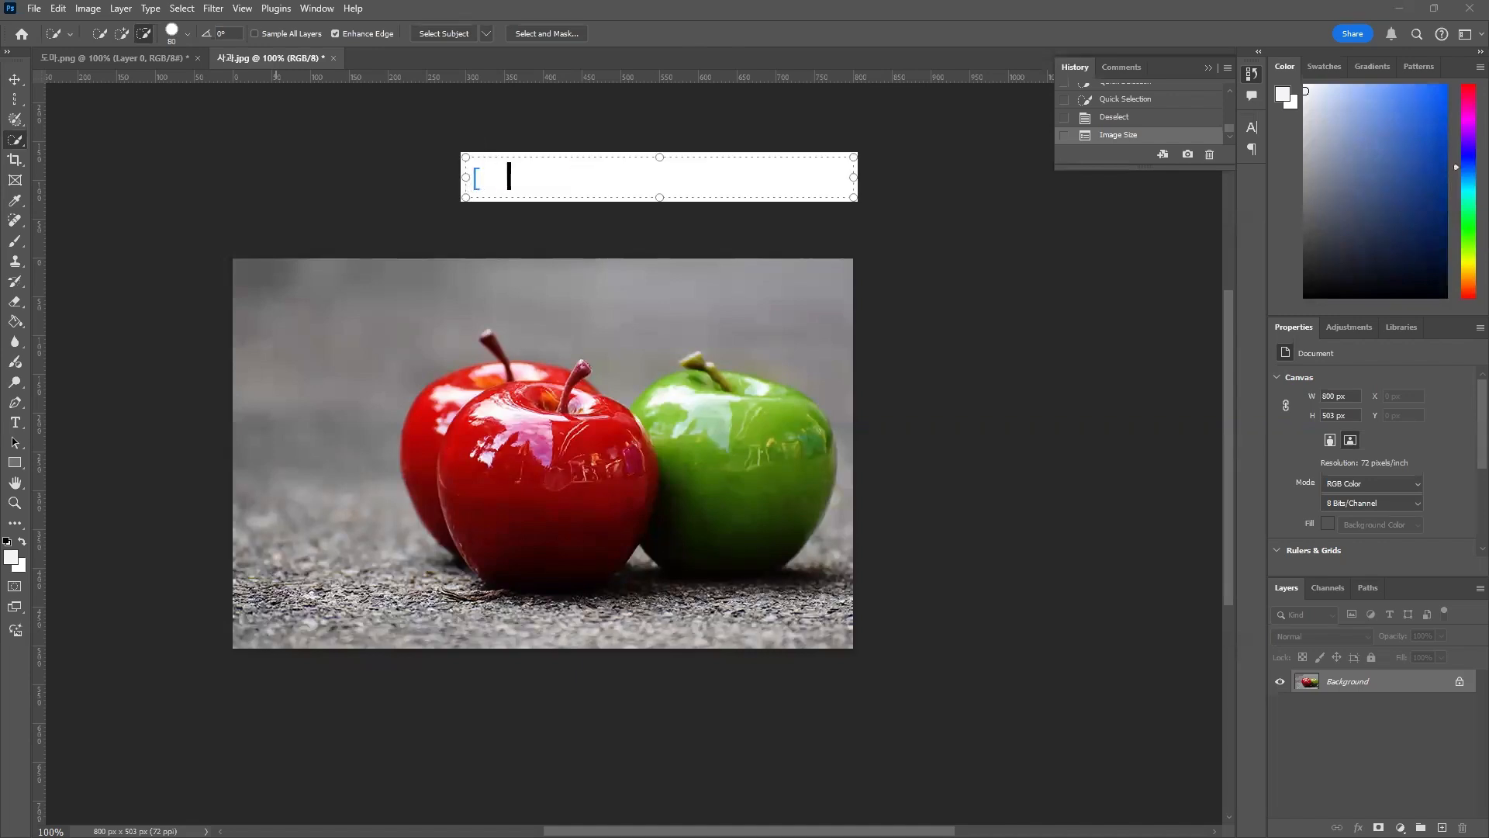
type("   ]")
left_click(480, 176)
type("(")
type("qmf")
key("BackSpace")
key("BackSpace")
key("BackSpace")
type("축소)")
key("Right")
key("Right")
key("Right")
key("Right")
type("(ㅋ")
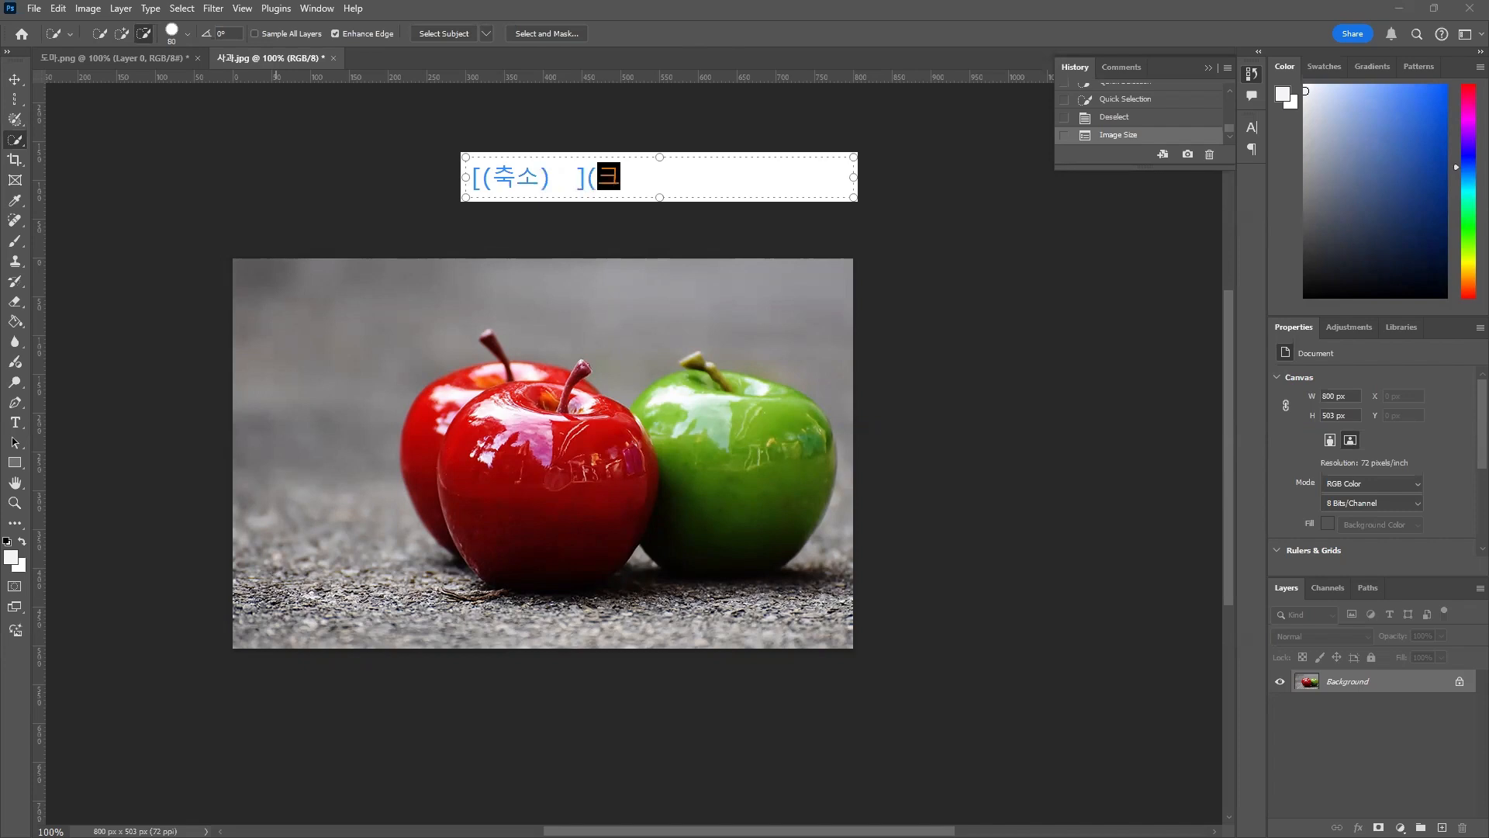
type("확장")
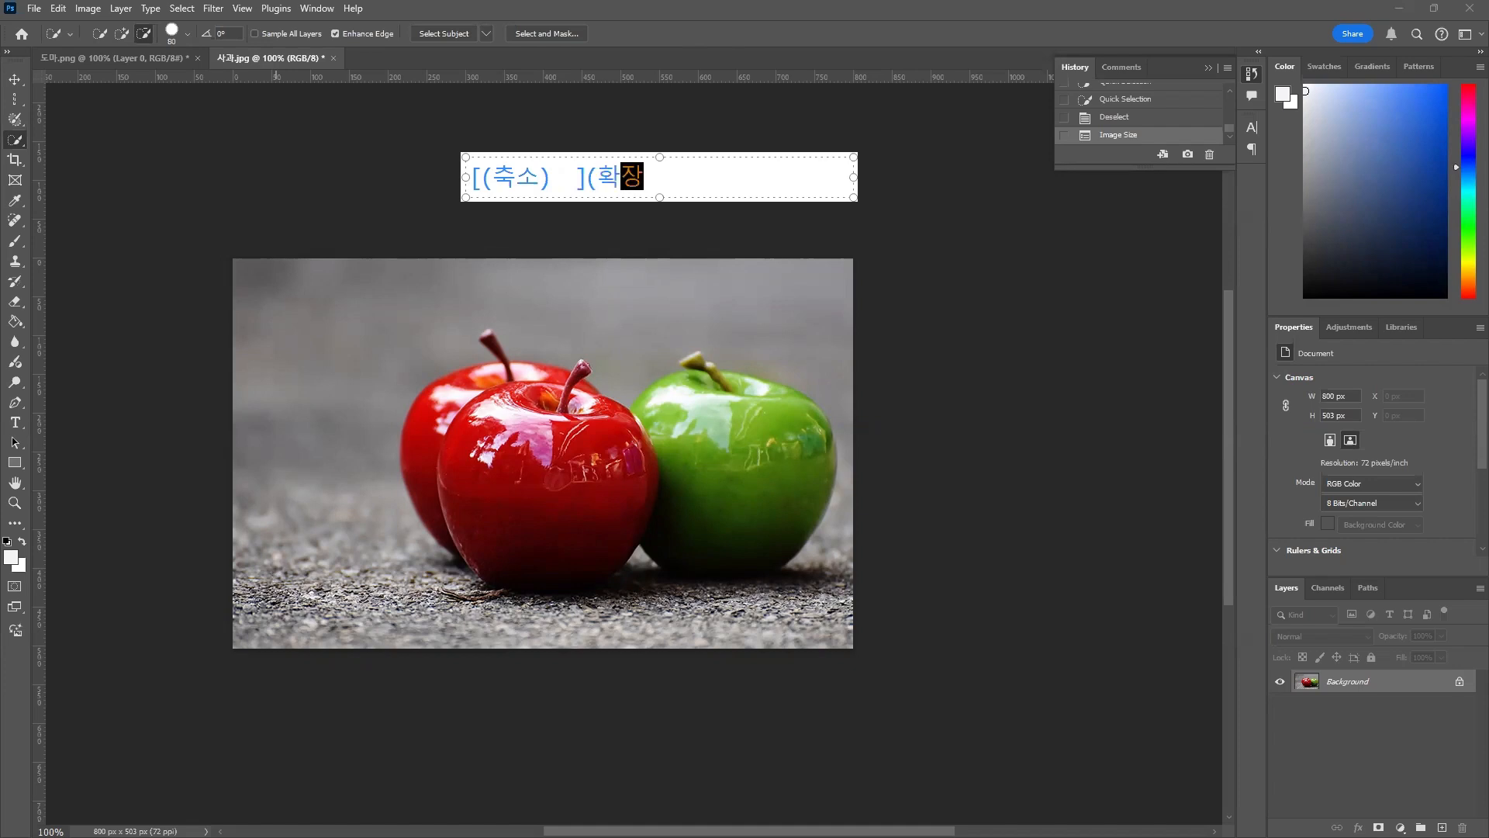
type(")")
key("Escape")
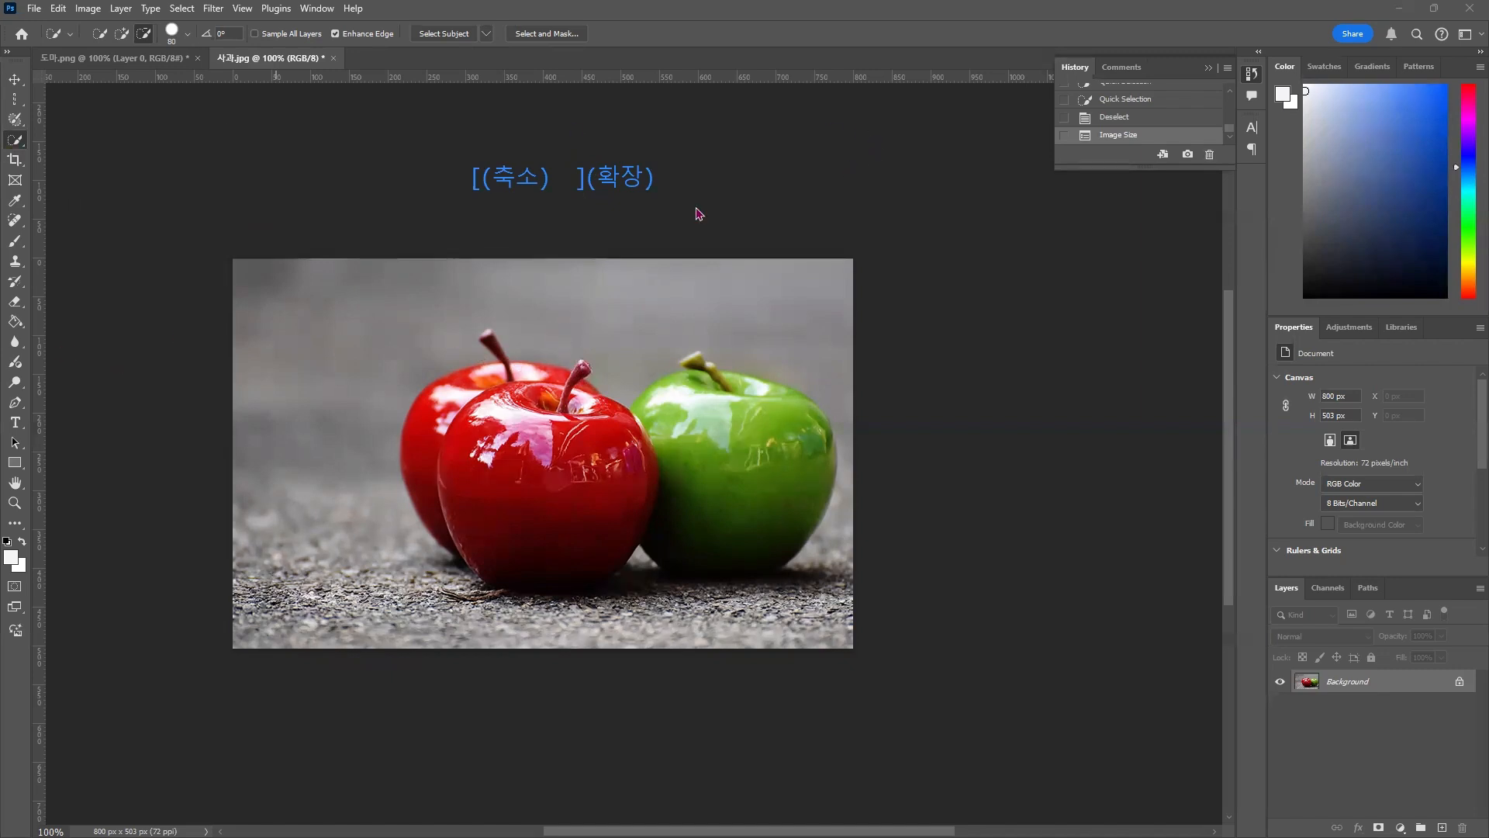
left_click(600, 328)
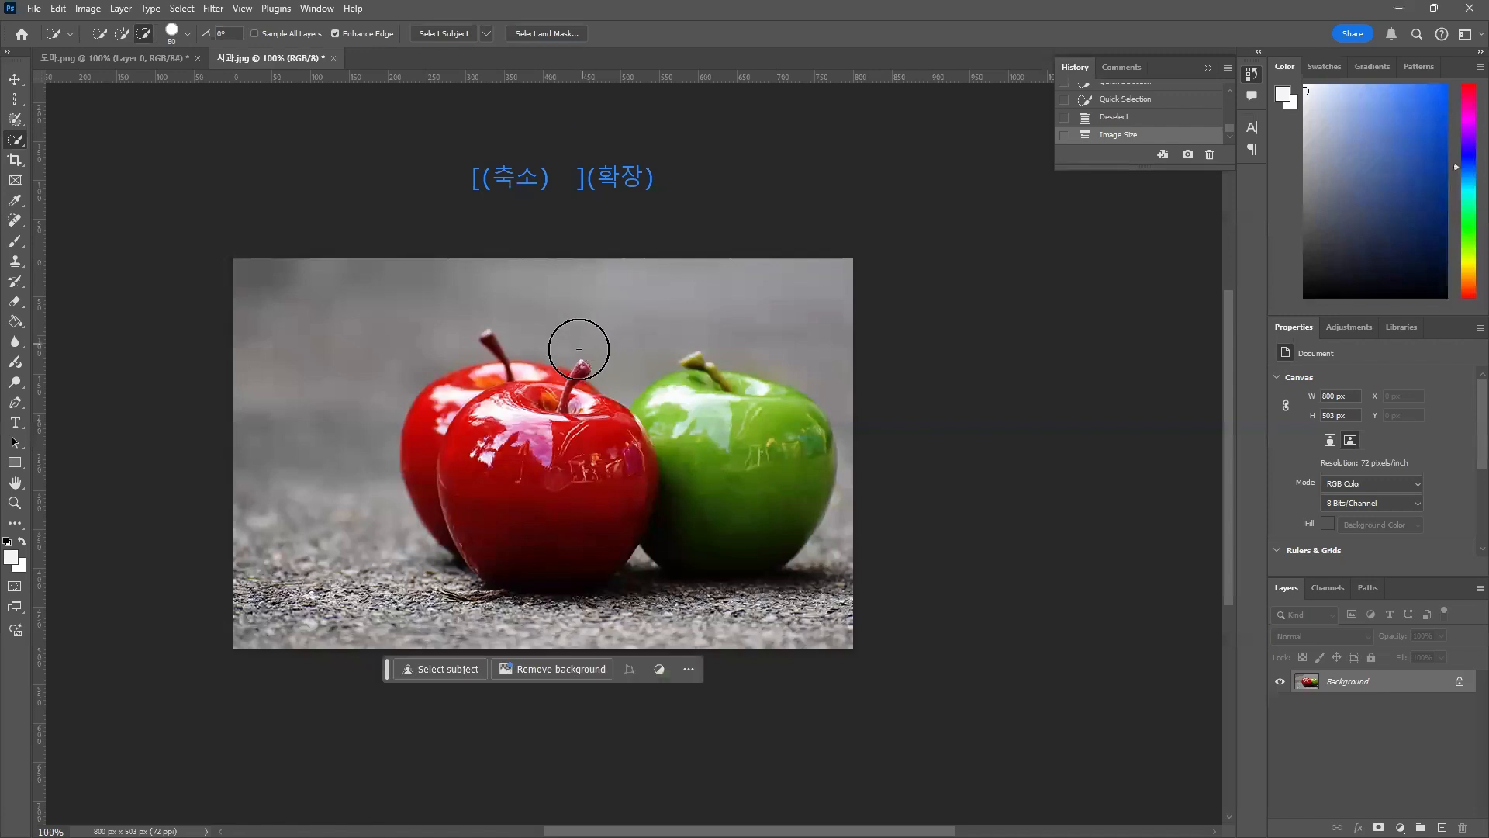
Try a Quick Selection stroke on the front red apple in new selection mode and clear the selection
left_click(101, 35)
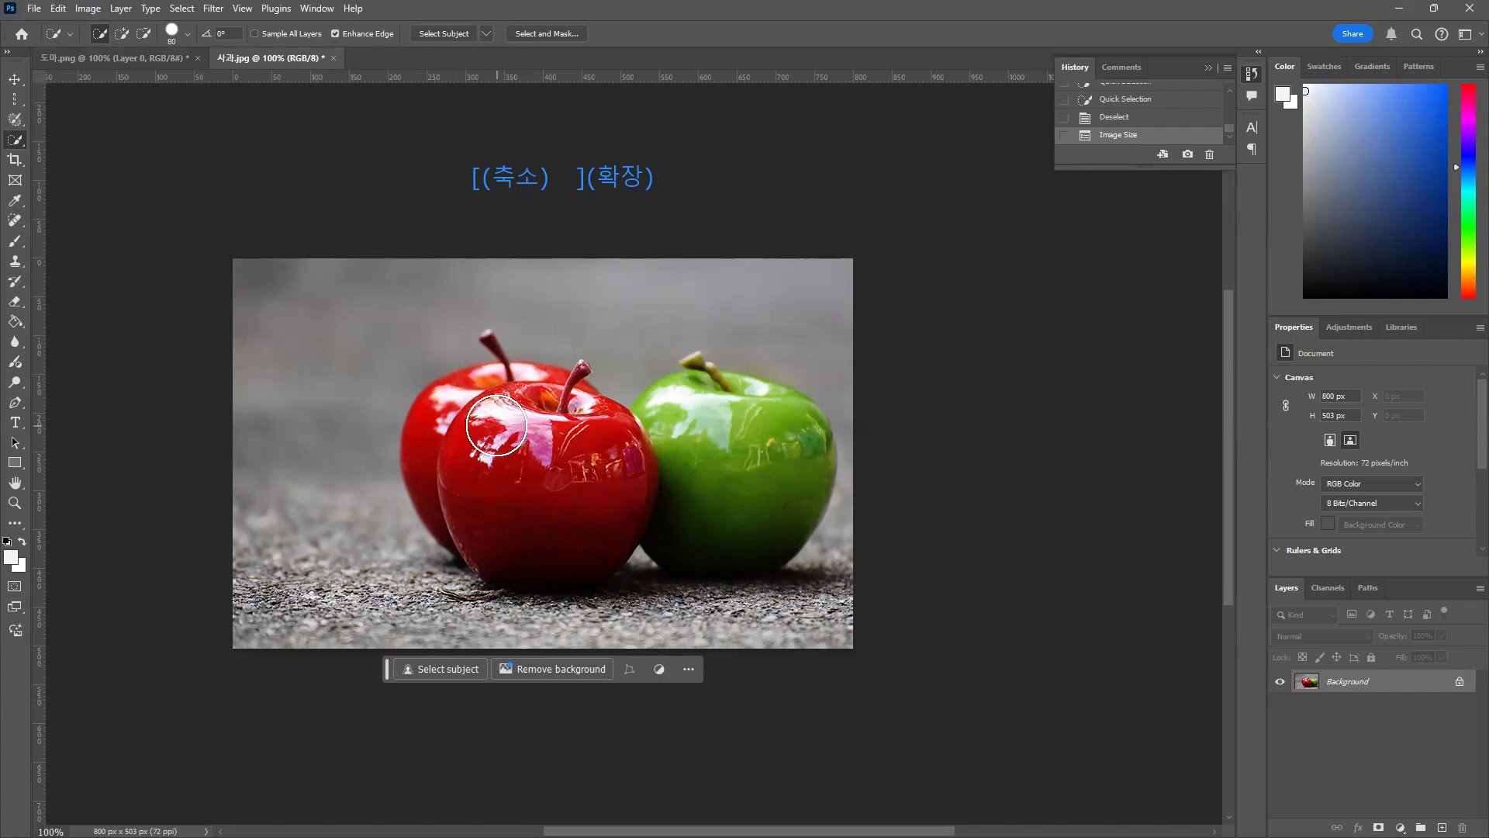
left_click_drag(497, 425, 517, 437)
key("ctrl+d")
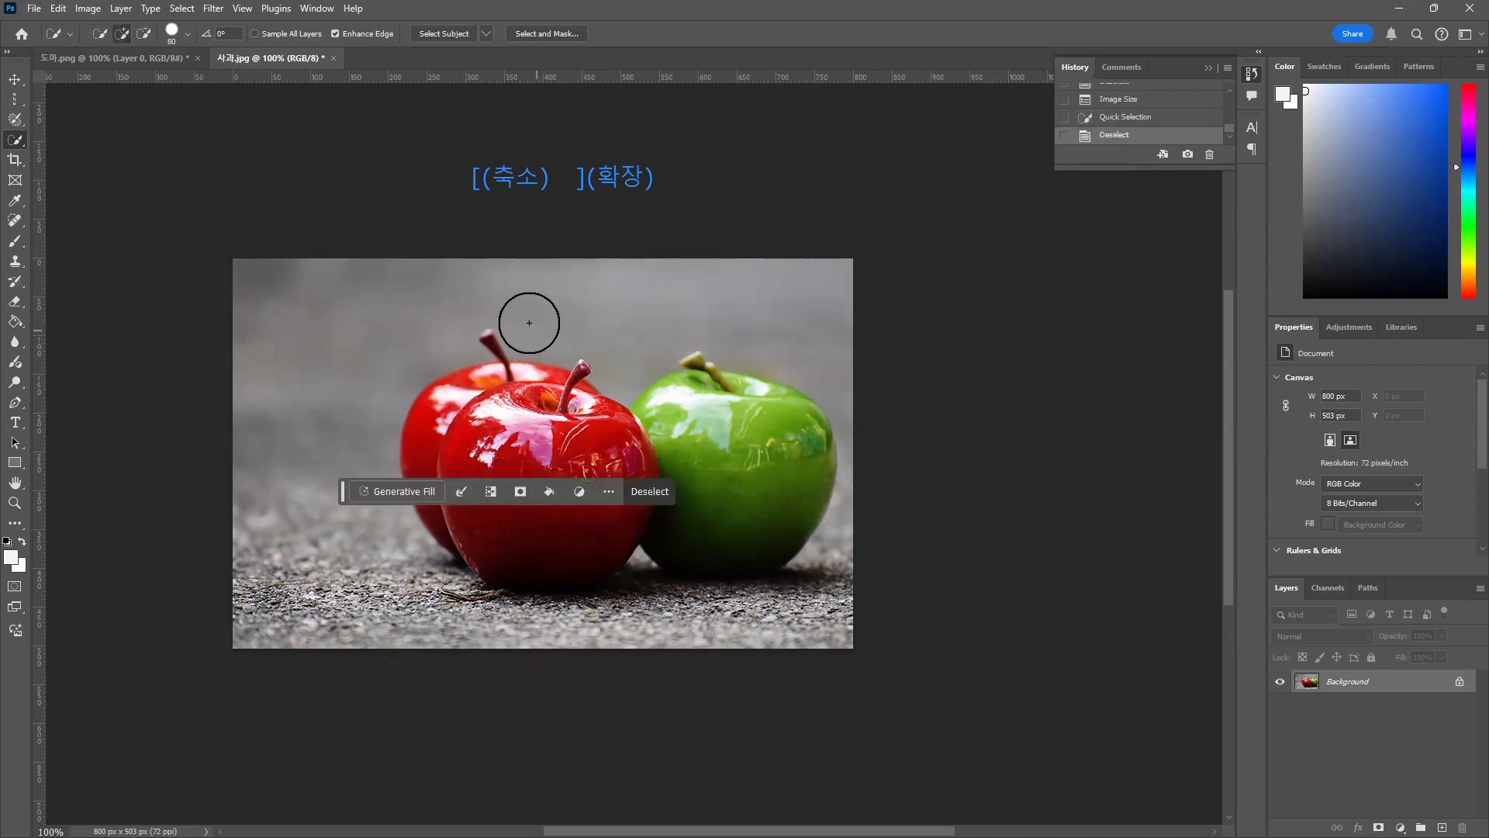
Turn off Enhance Edge and select both red apples and the green apple with Quick Selection strokes
left_click(335, 33)
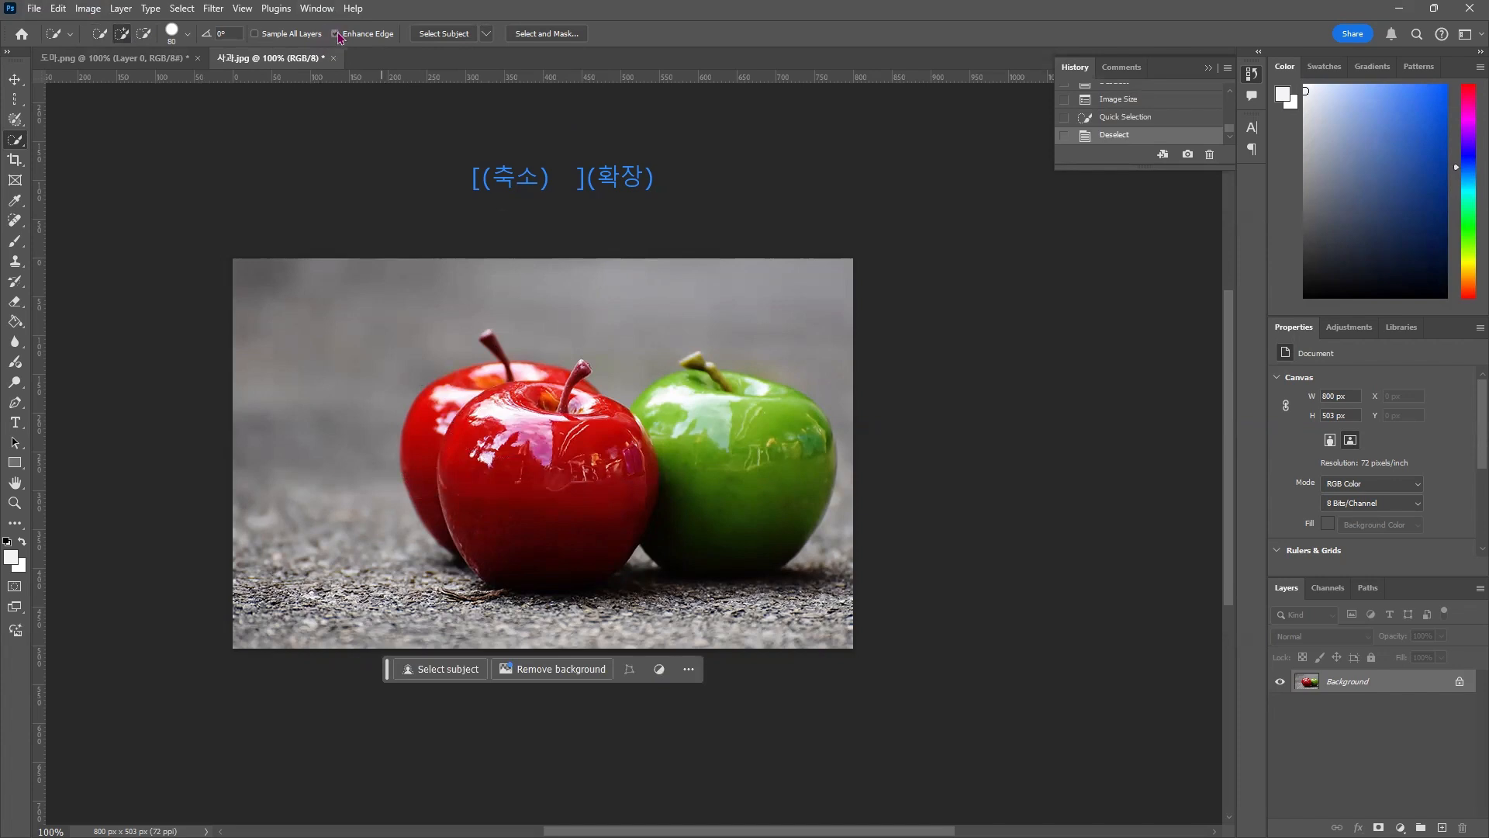
mouse_move(524, 398)
left_mouse_down()
mouse_move(504, 435)
mouse_move(548, 489)
mouse_move(632, 431)
left_mouse_up()
mouse_move(746, 456)
left_mouse_down()
mouse_move(683, 447)
mouse_move(693, 476)
mouse_move(697, 385)
mouse_move(737, 392)
left_mouse_up()
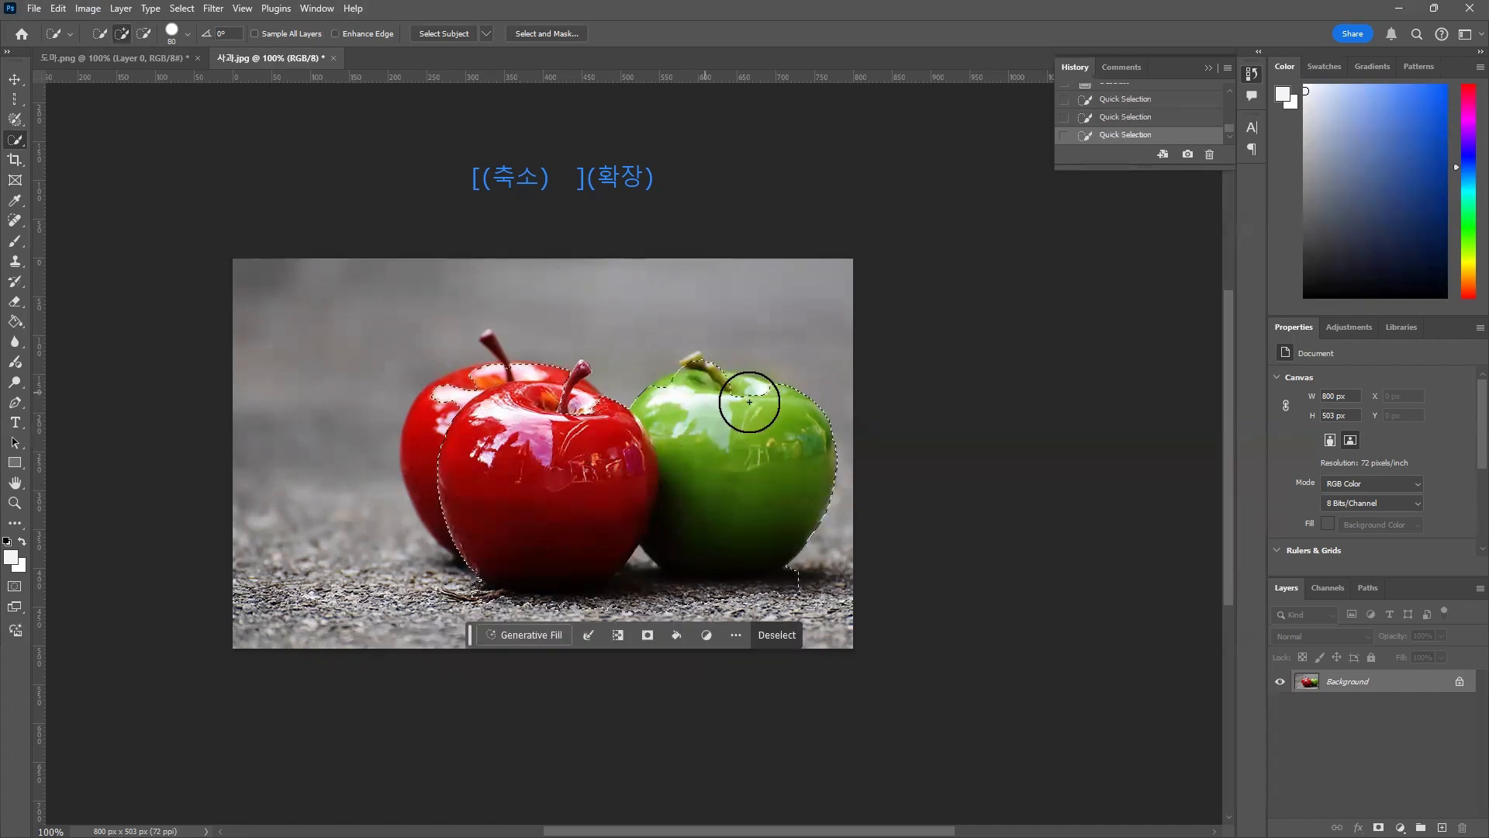
mouse_move(485, 434)
left_mouse_down()
mouse_move(454, 435)
mouse_move(445, 454)
left_mouse_up()
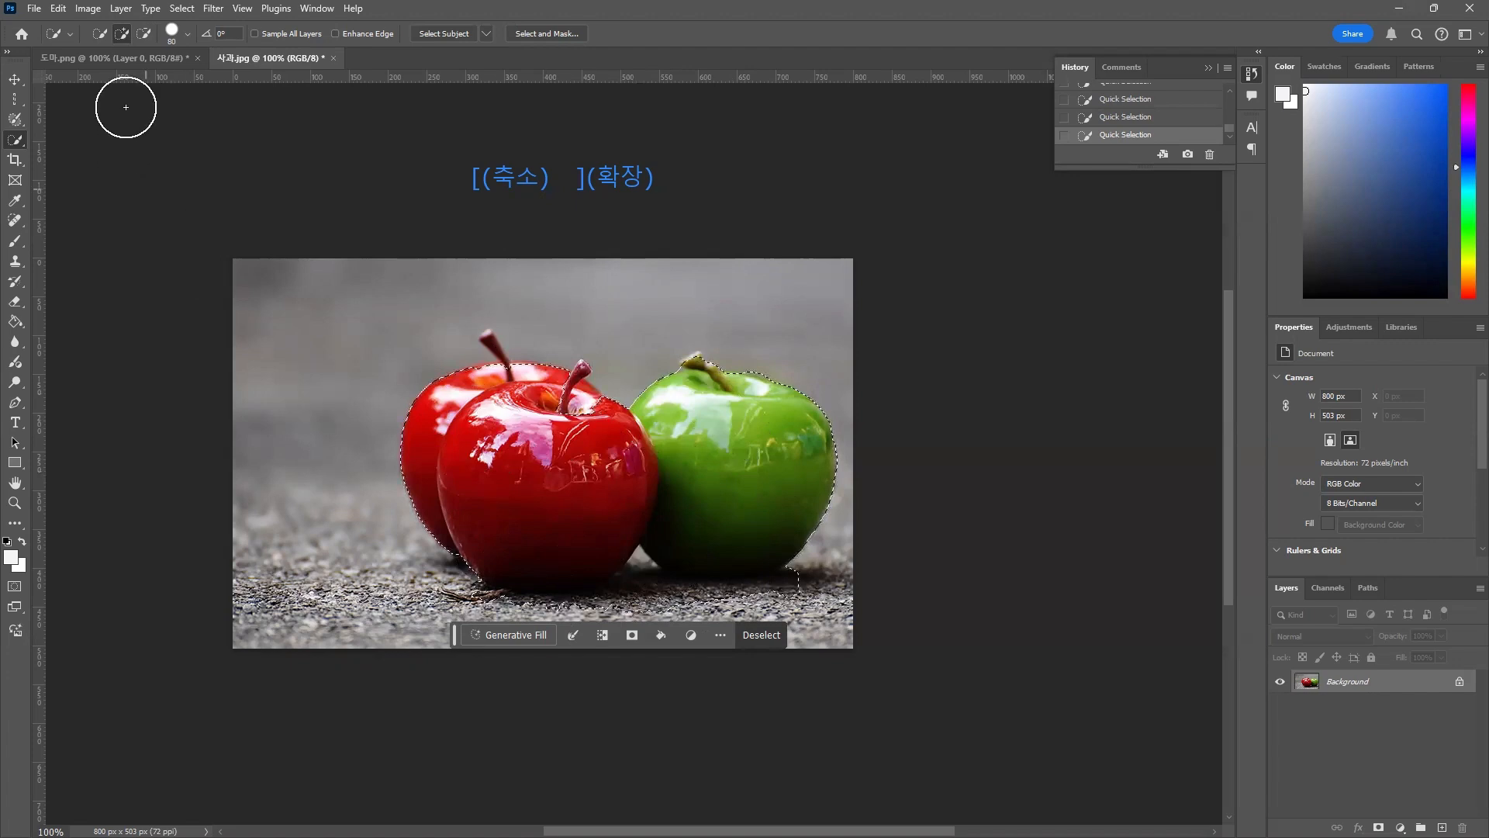
Copy the selected apples to a new layer with Layer Via Copy and hide the Background layer
left_click(121, 8)
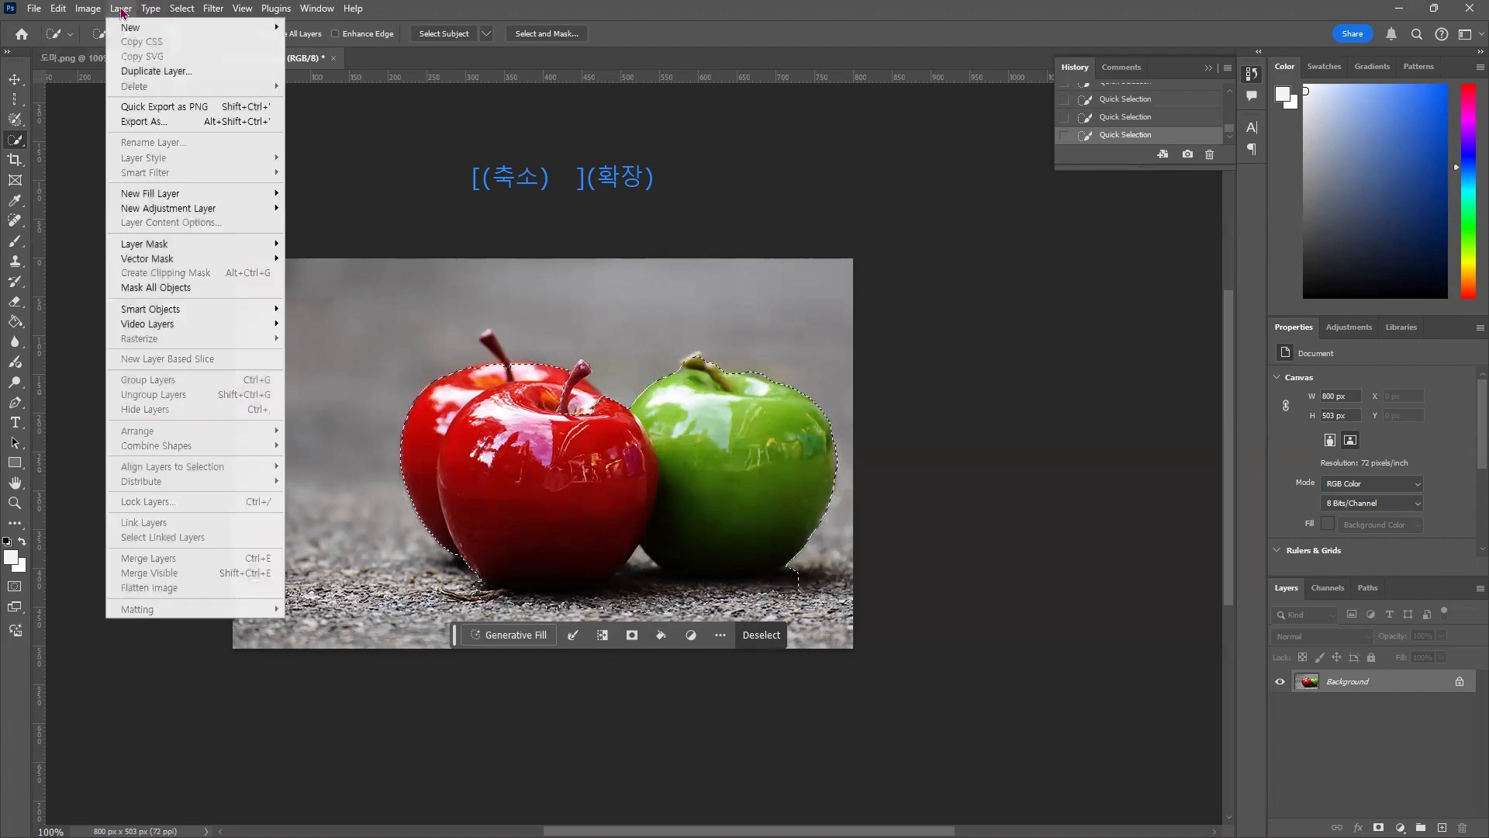
mouse_move(186, 27)
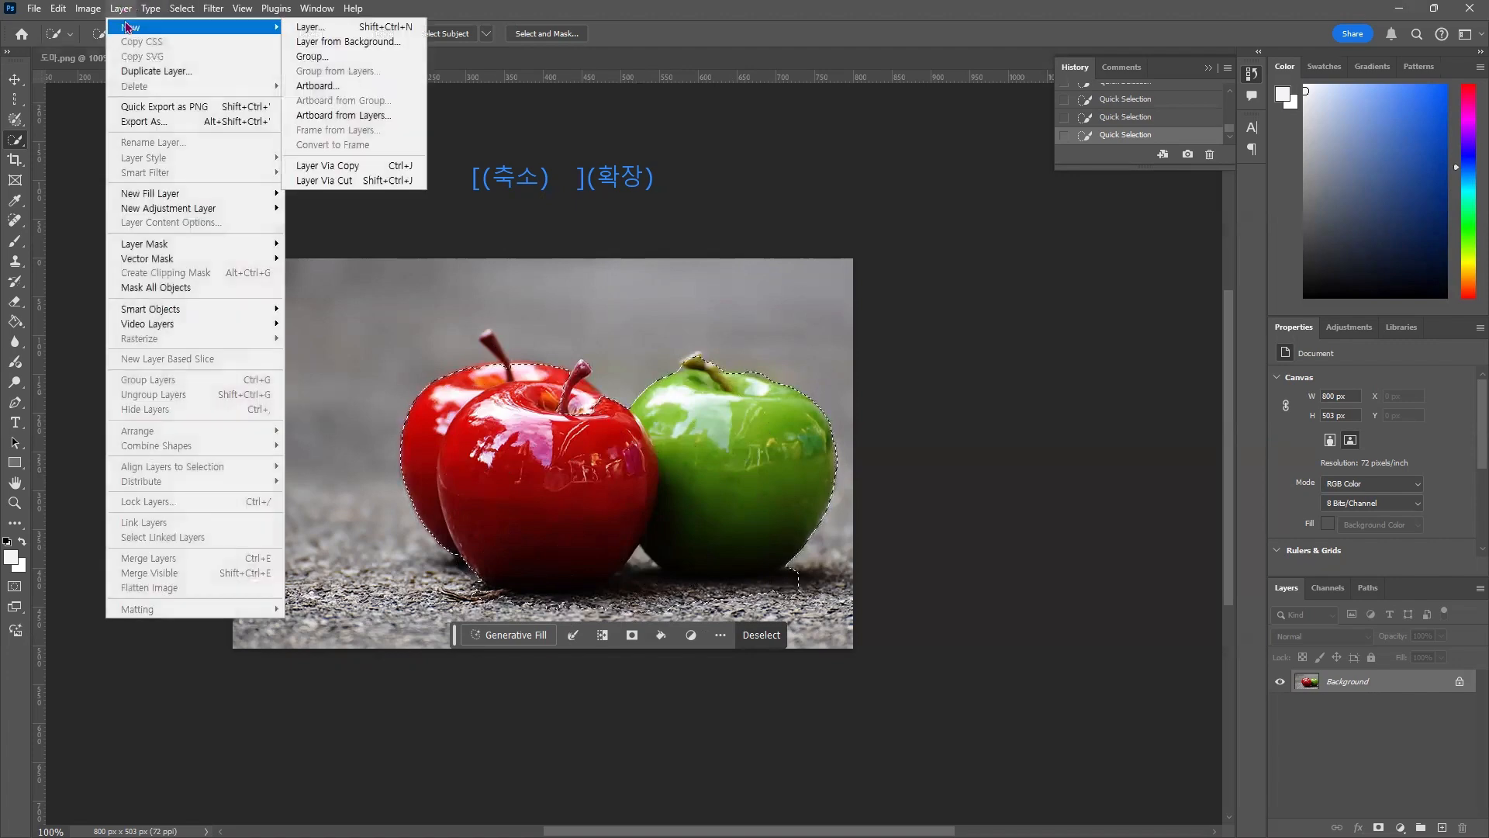
left_click(346, 166)
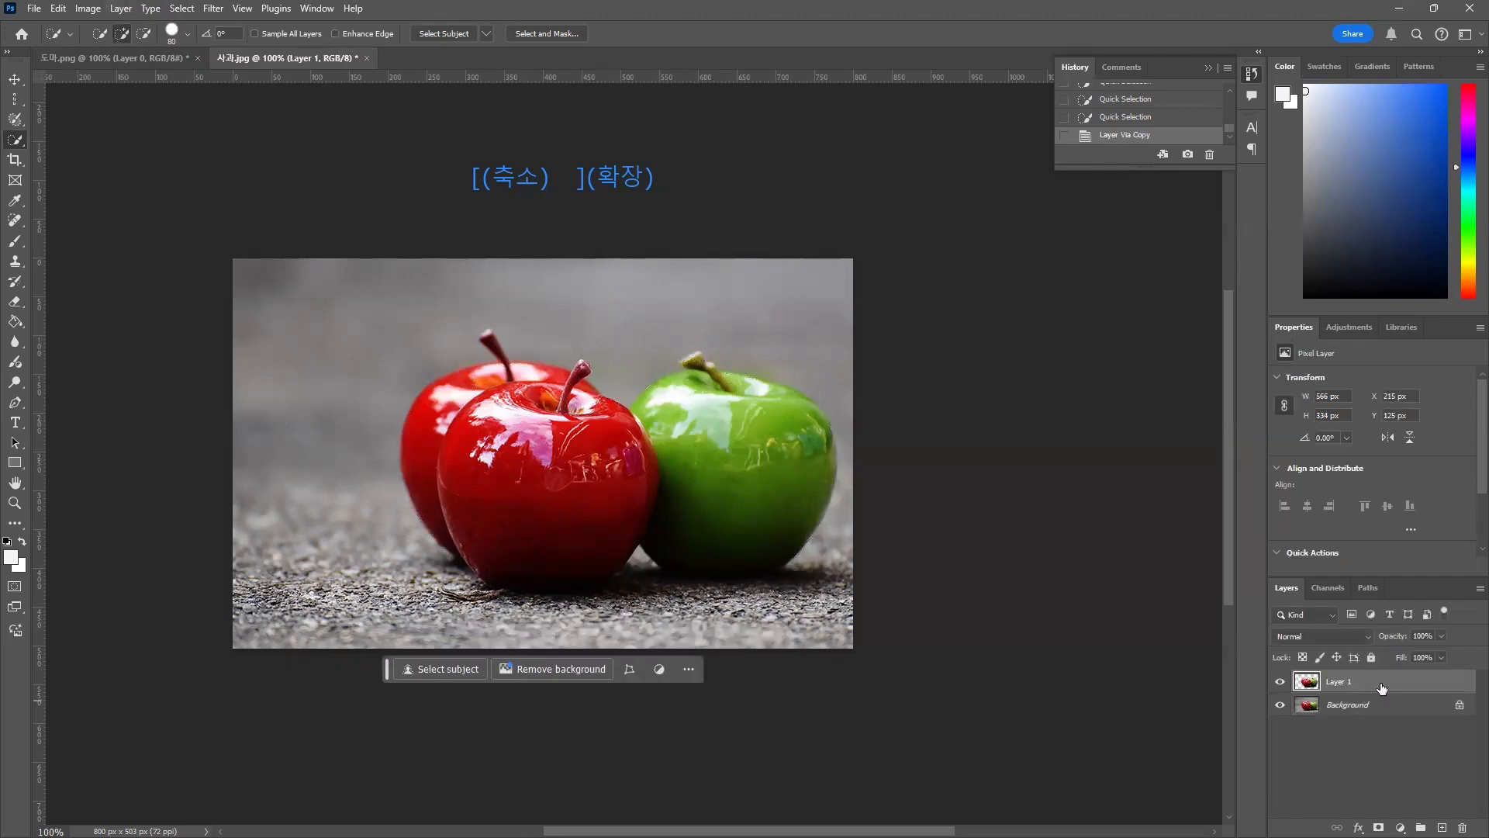
left_click(1280, 704)
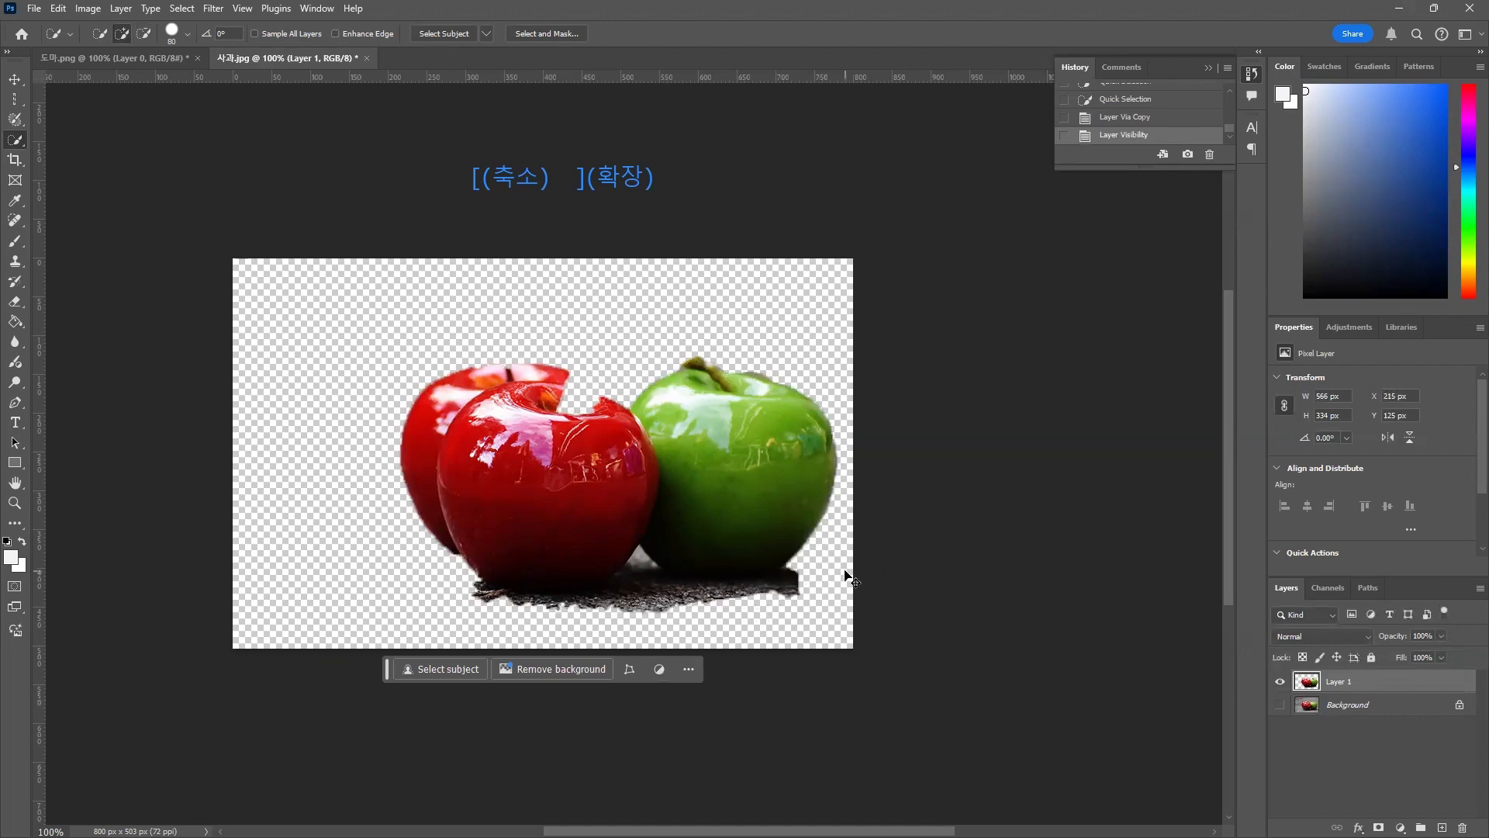
Add an empty layer and place it between the copied apples layer and the Background layer
key("ctrl+plus")
key("ctrl+plus")
key("ctrl+plus")
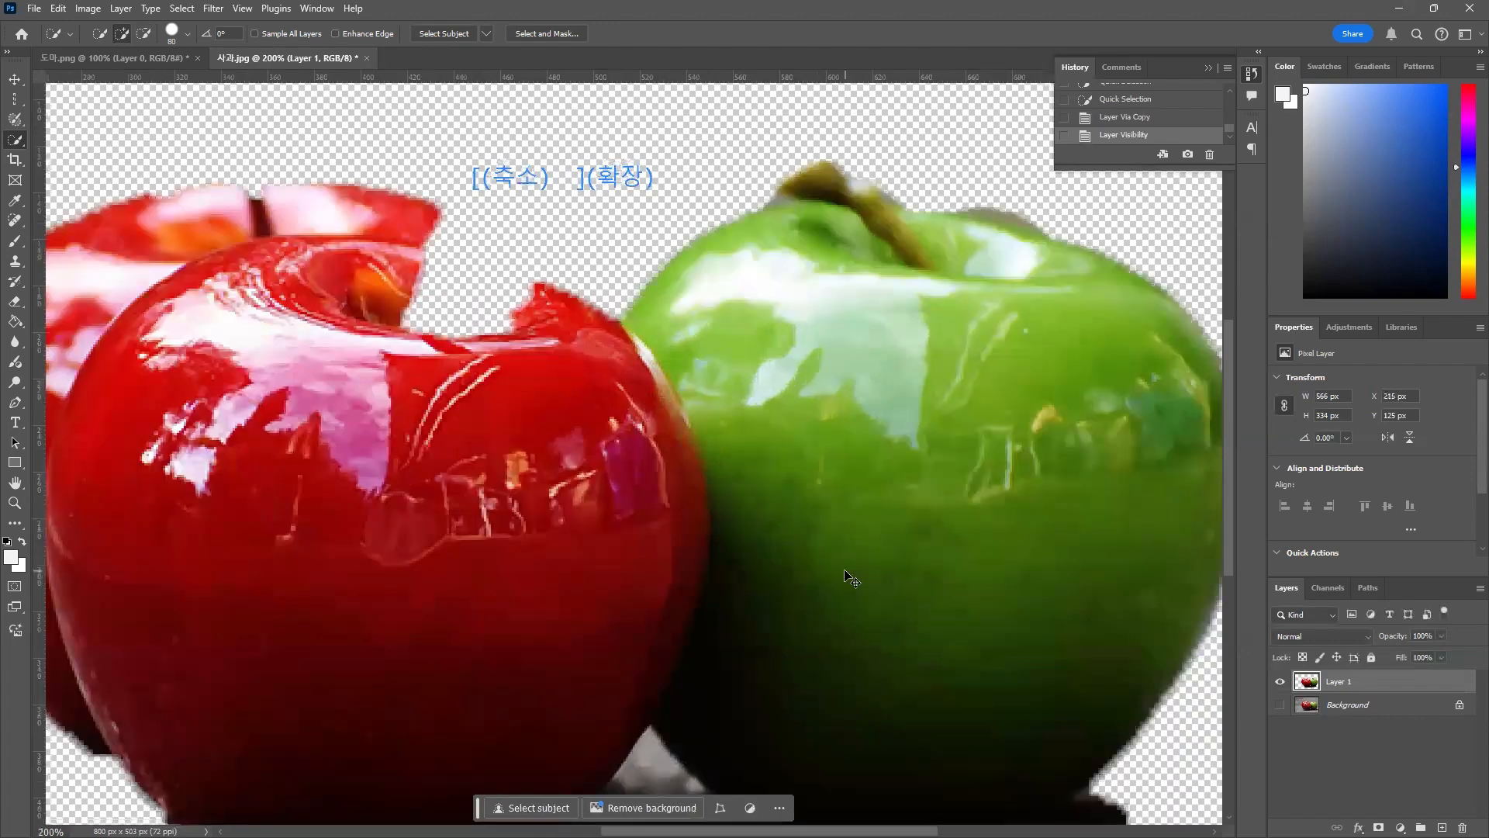
left_click_drag(665, 525, 561, 506)
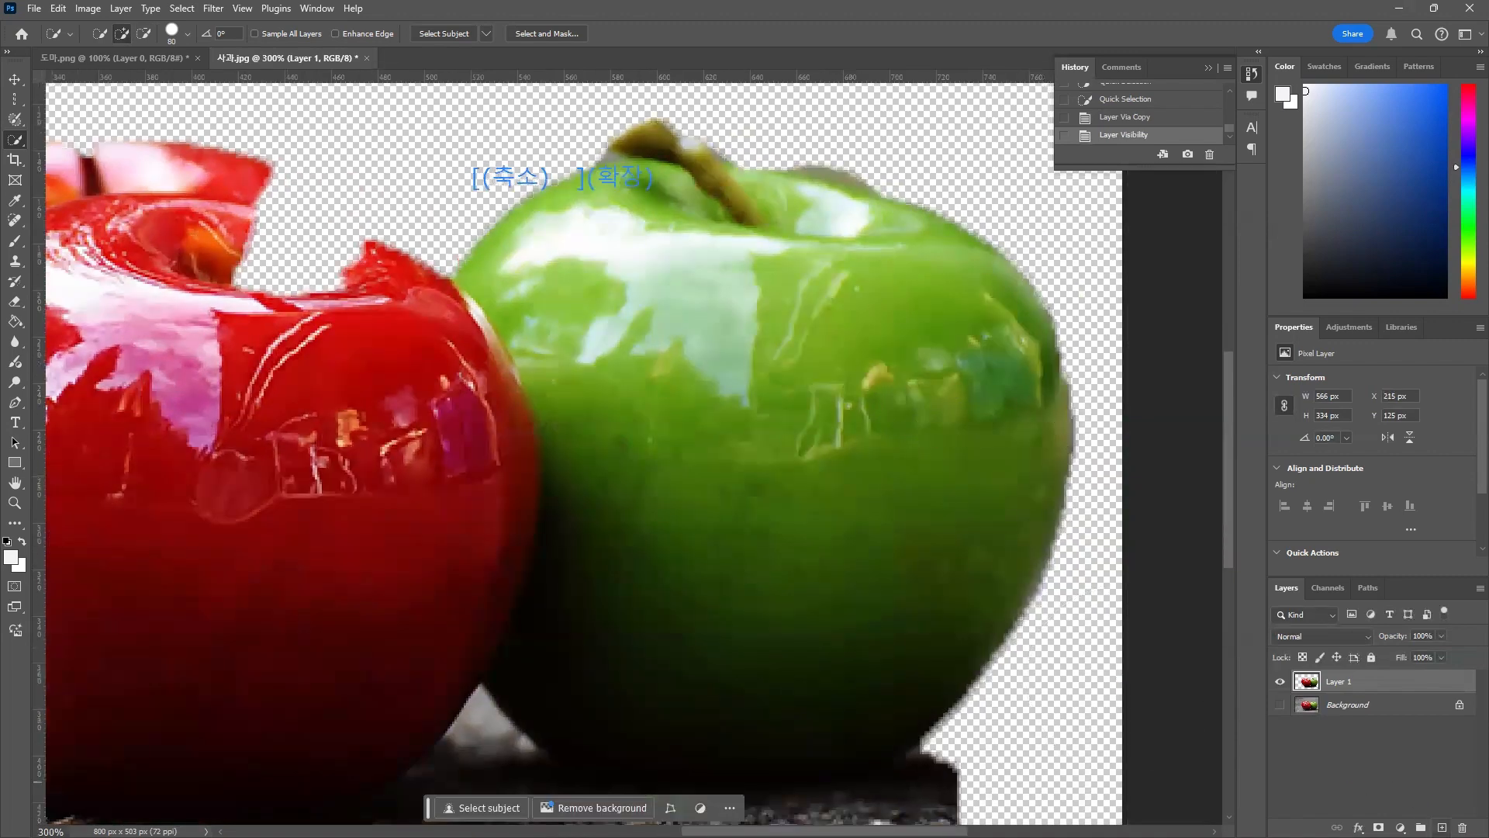
left_click(1442, 827)
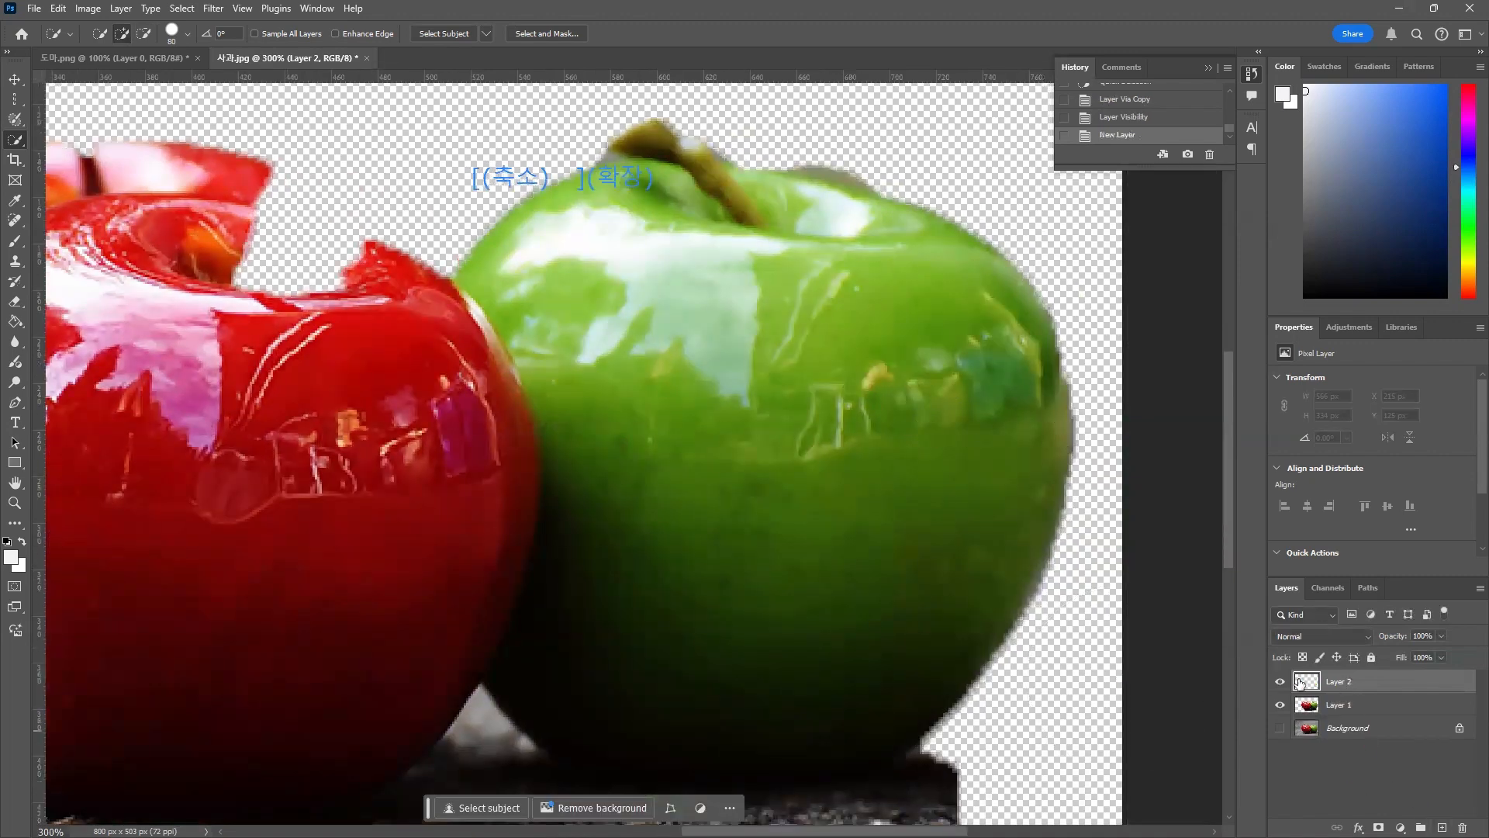
left_click_drag(1347, 684, 1342, 730)
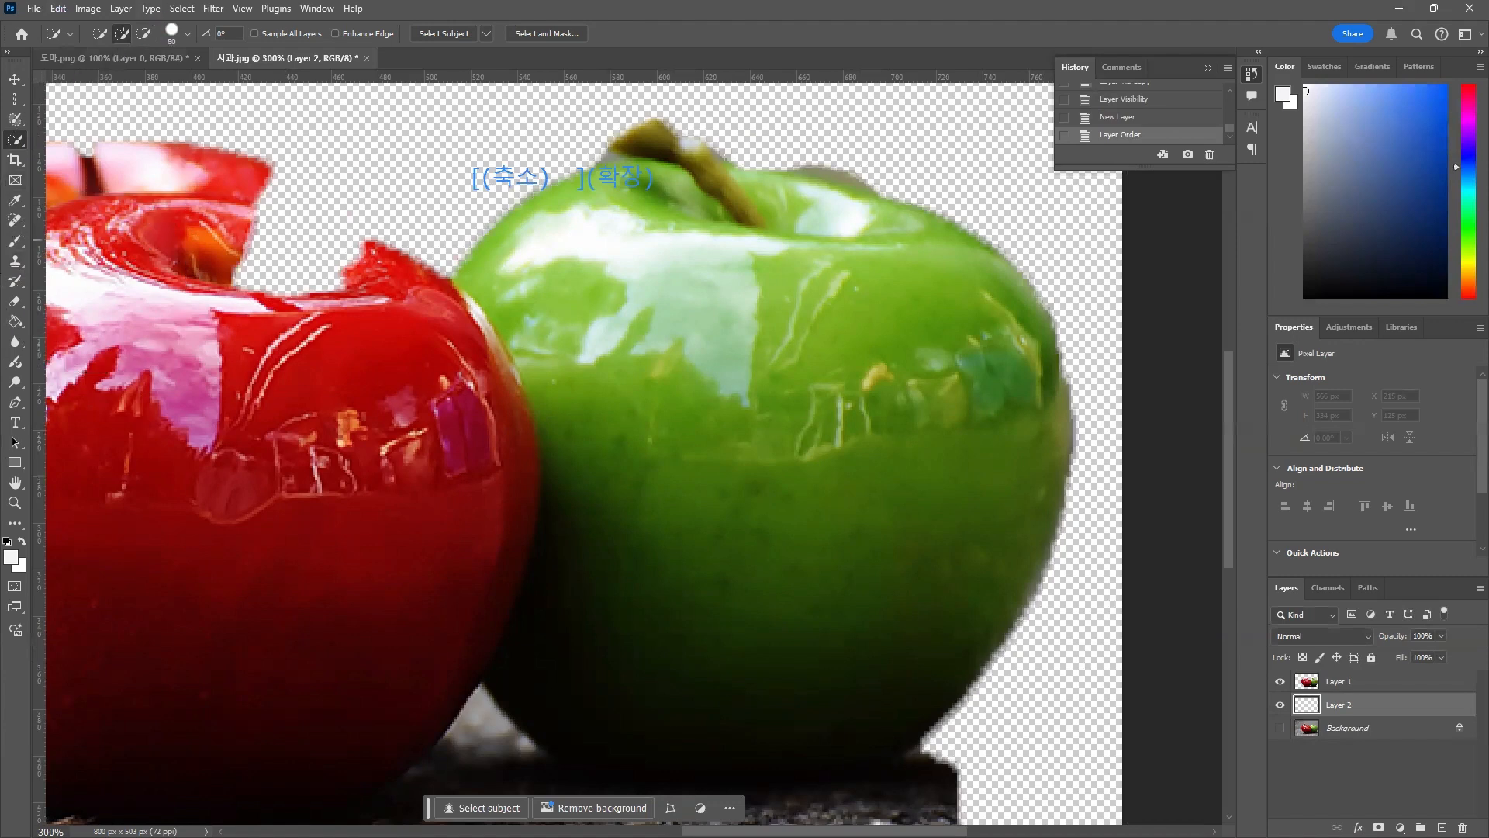
Fill the empty layer behind the apples with the near-white foreground colour using the Paint Bucket, and inspect the cutout edges
left_click(17, 322)
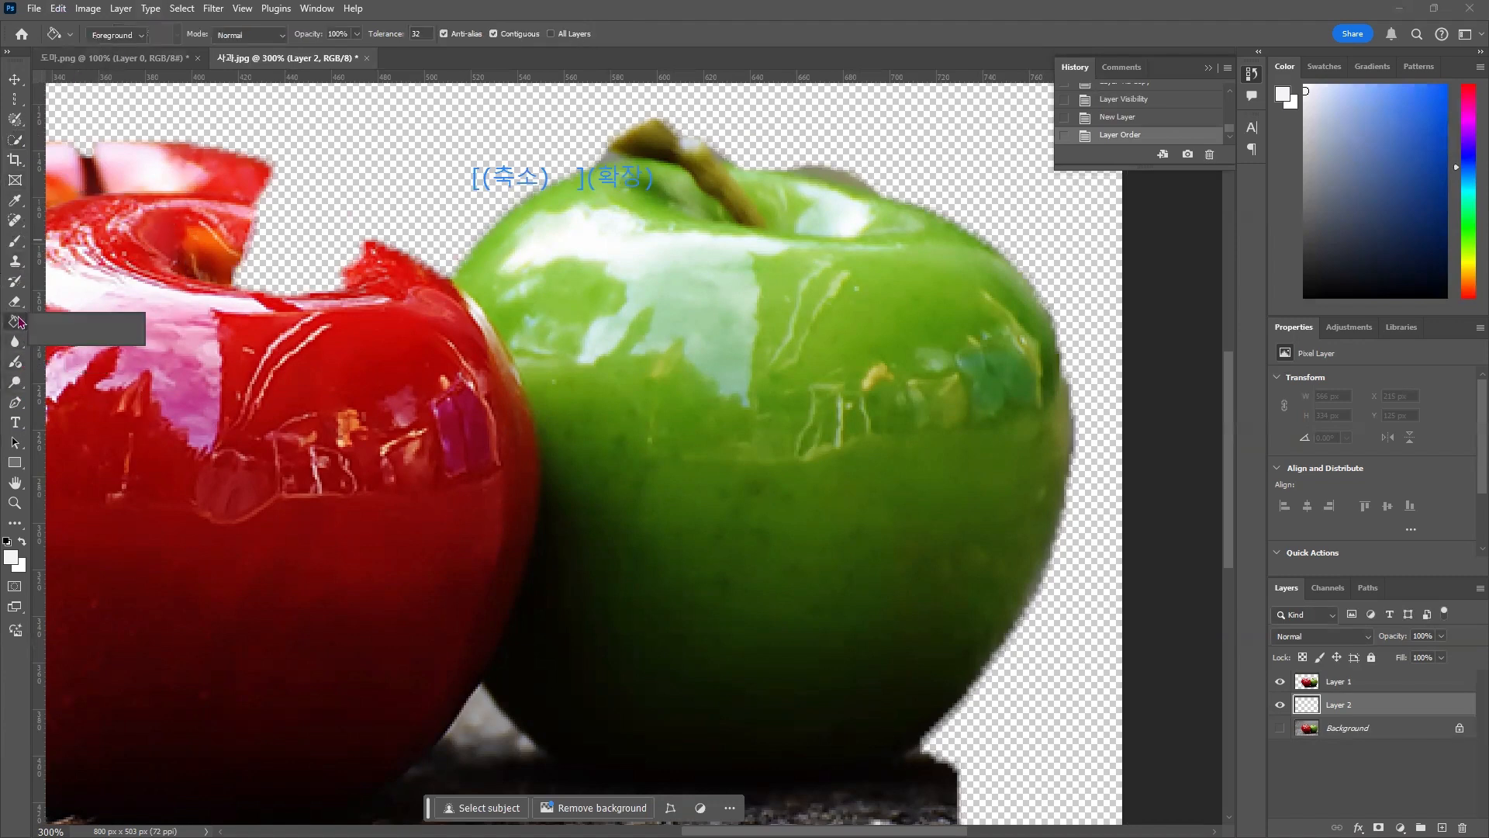
left_click(70, 339)
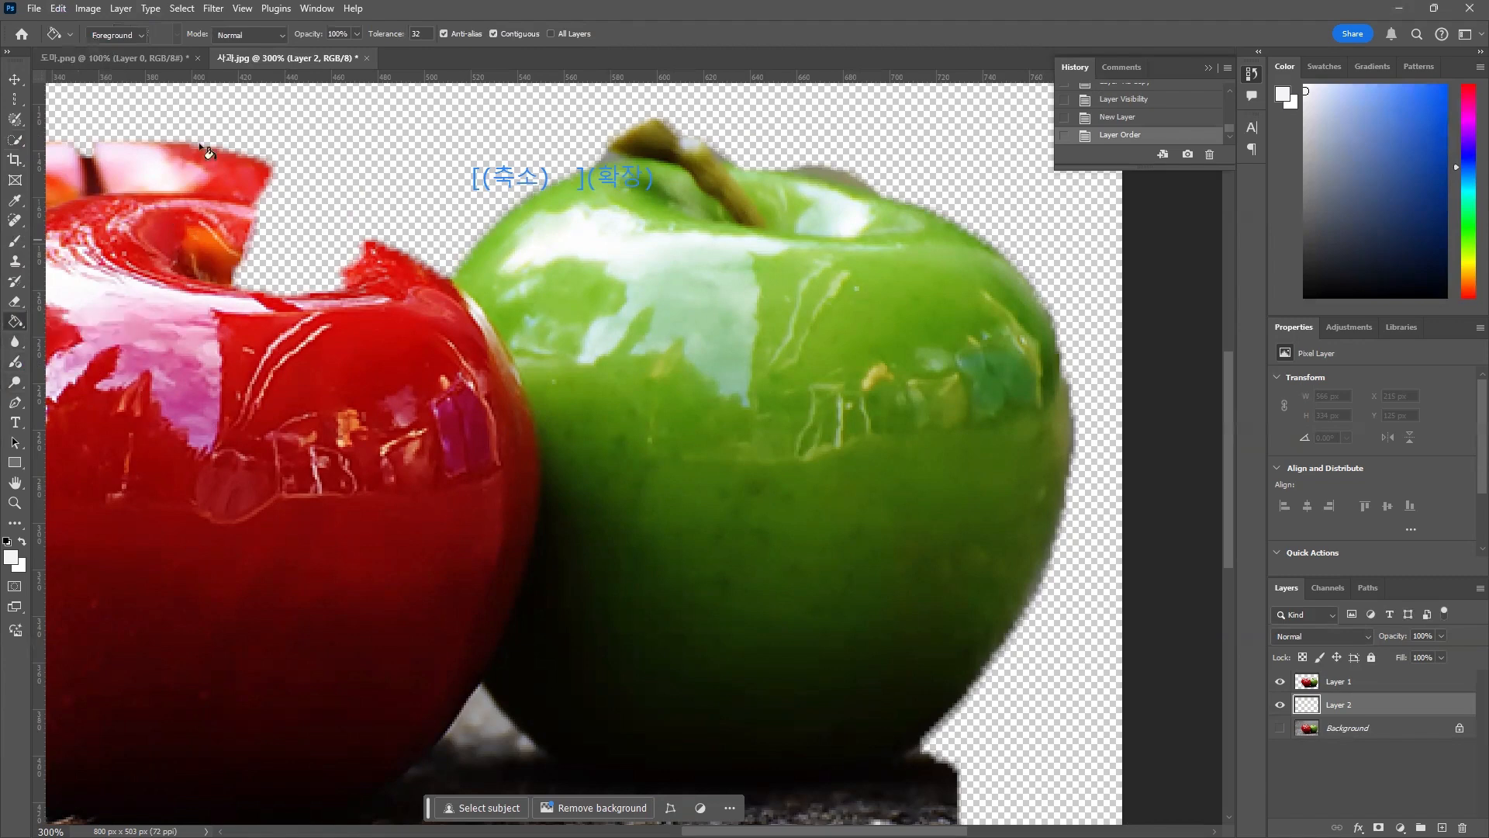
left_click(144, 39)
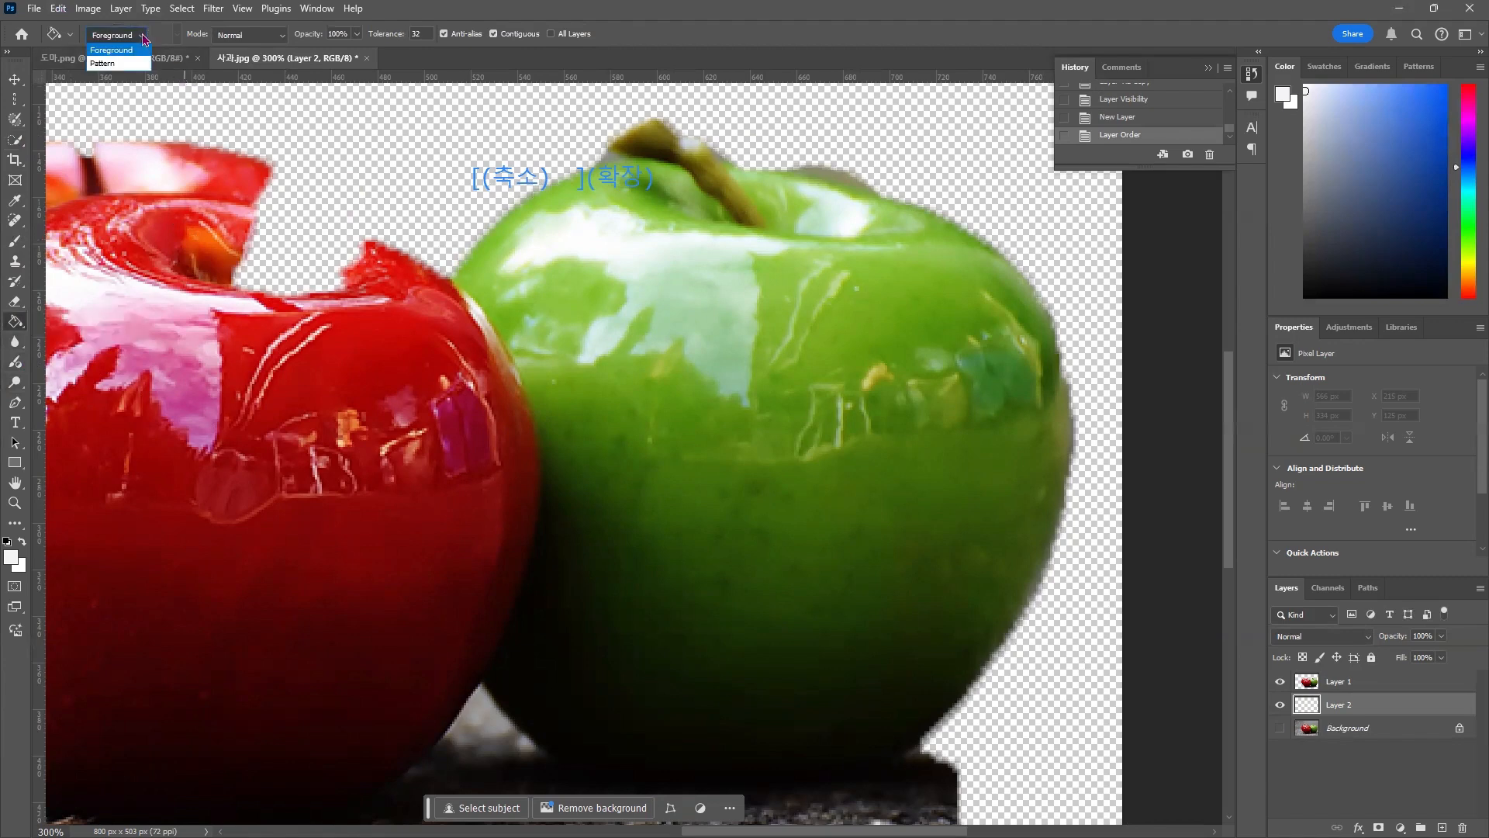
left_click(139, 51)
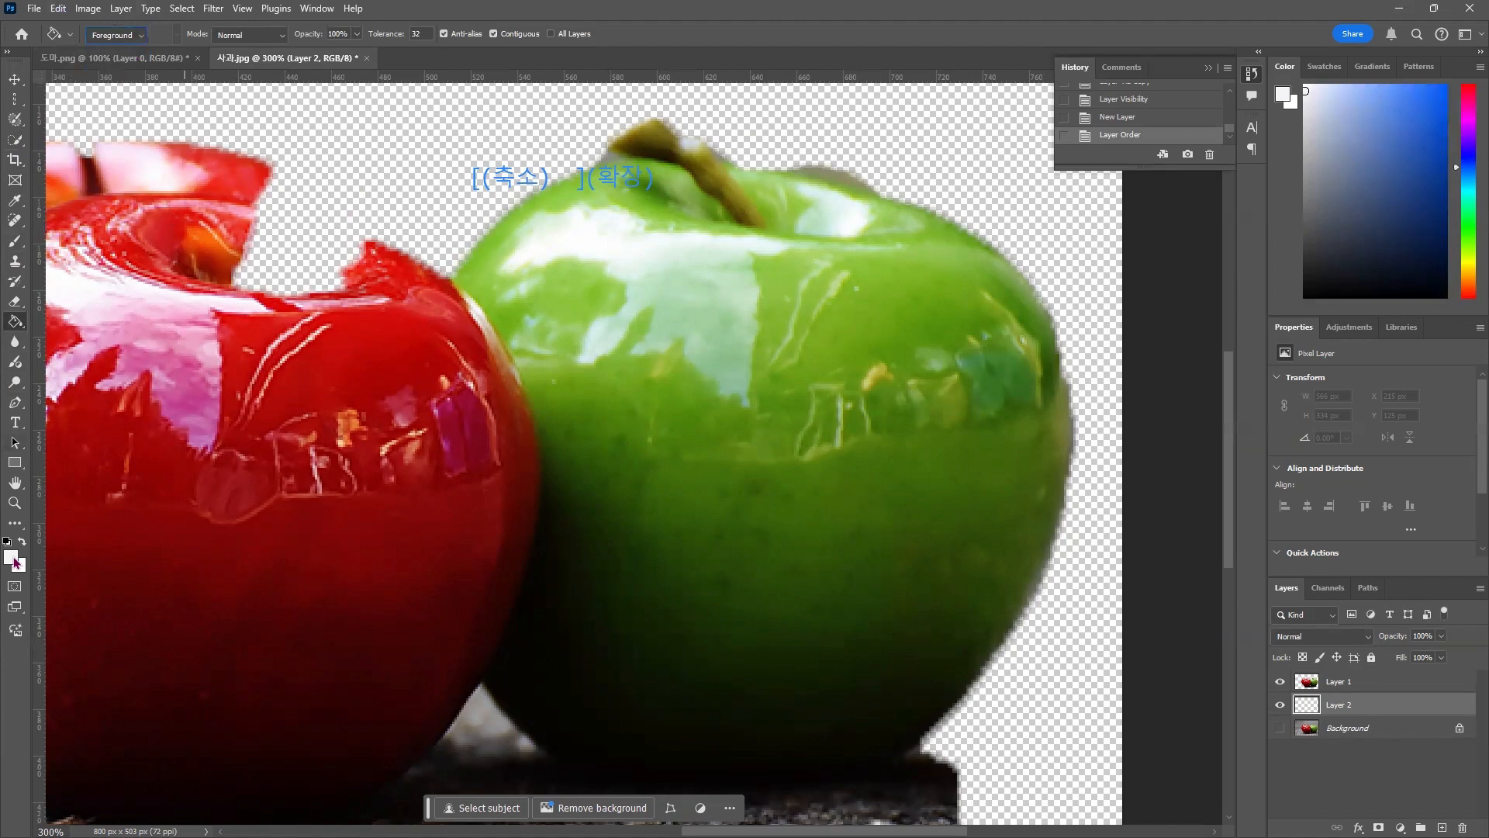
left_click(350, 181)
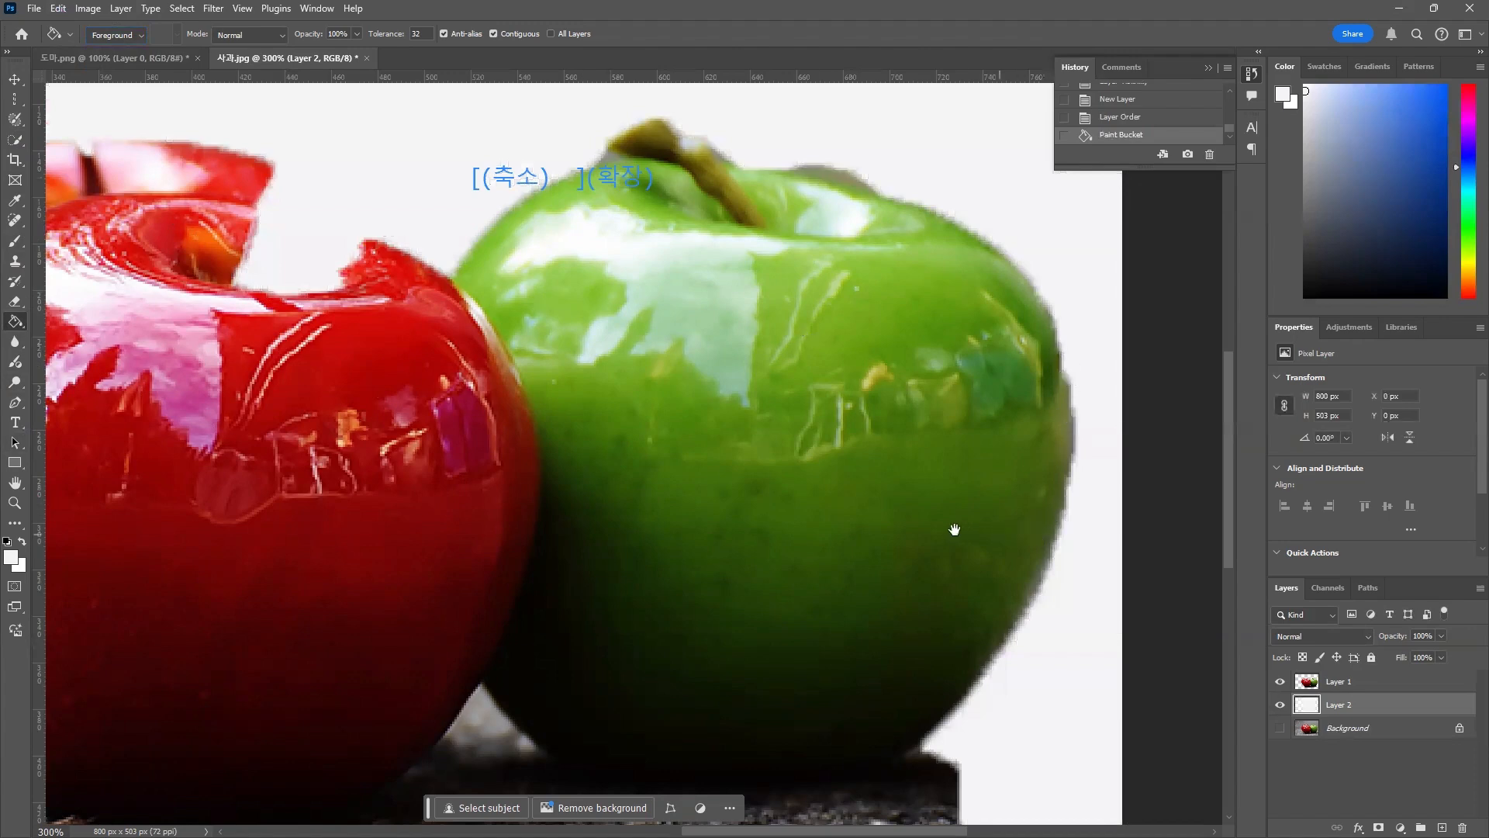
left_click_drag(962, 407, 960, 366)
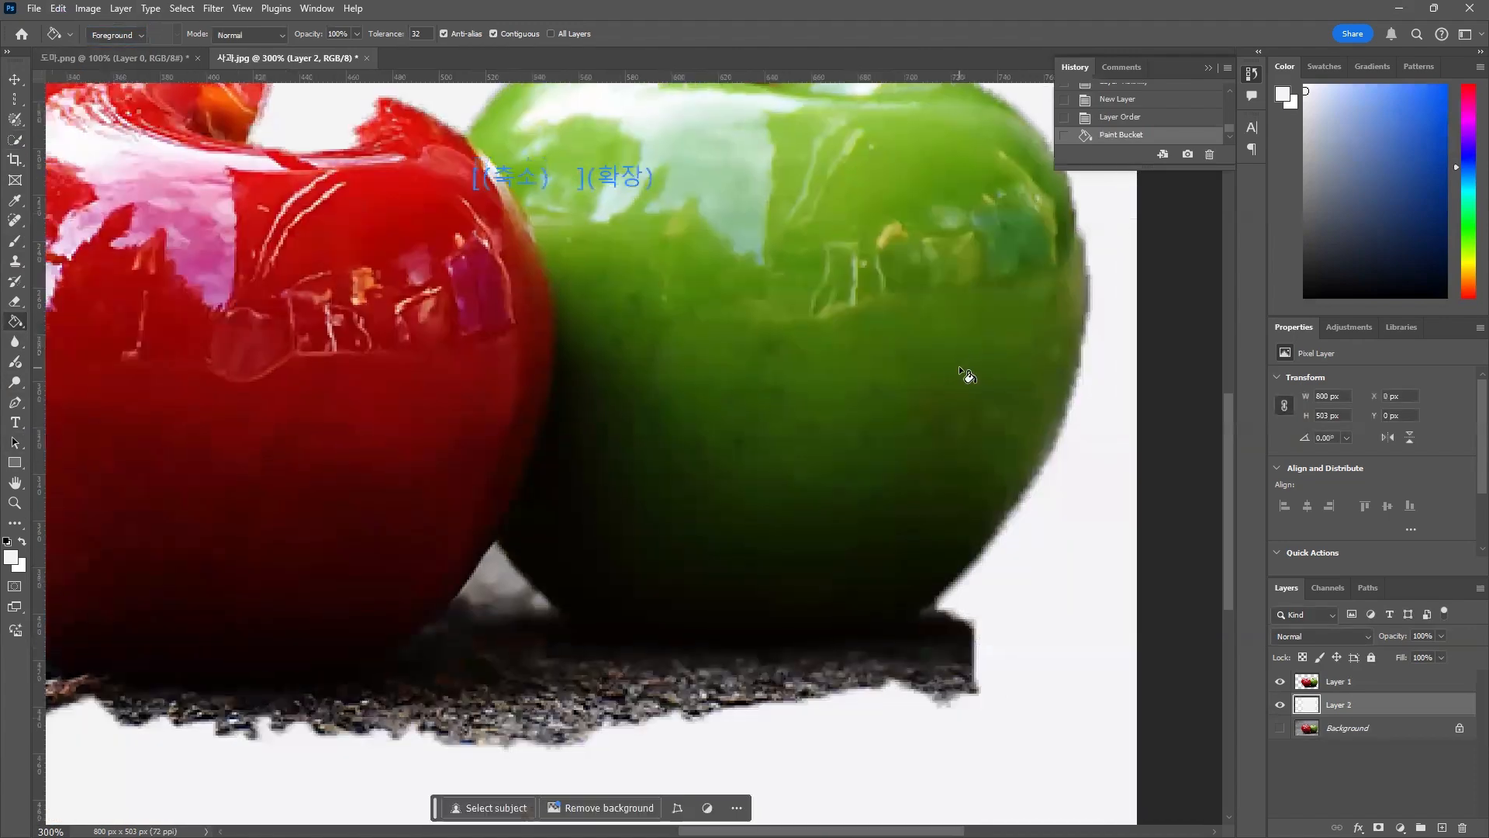
key("ctrl+minus")
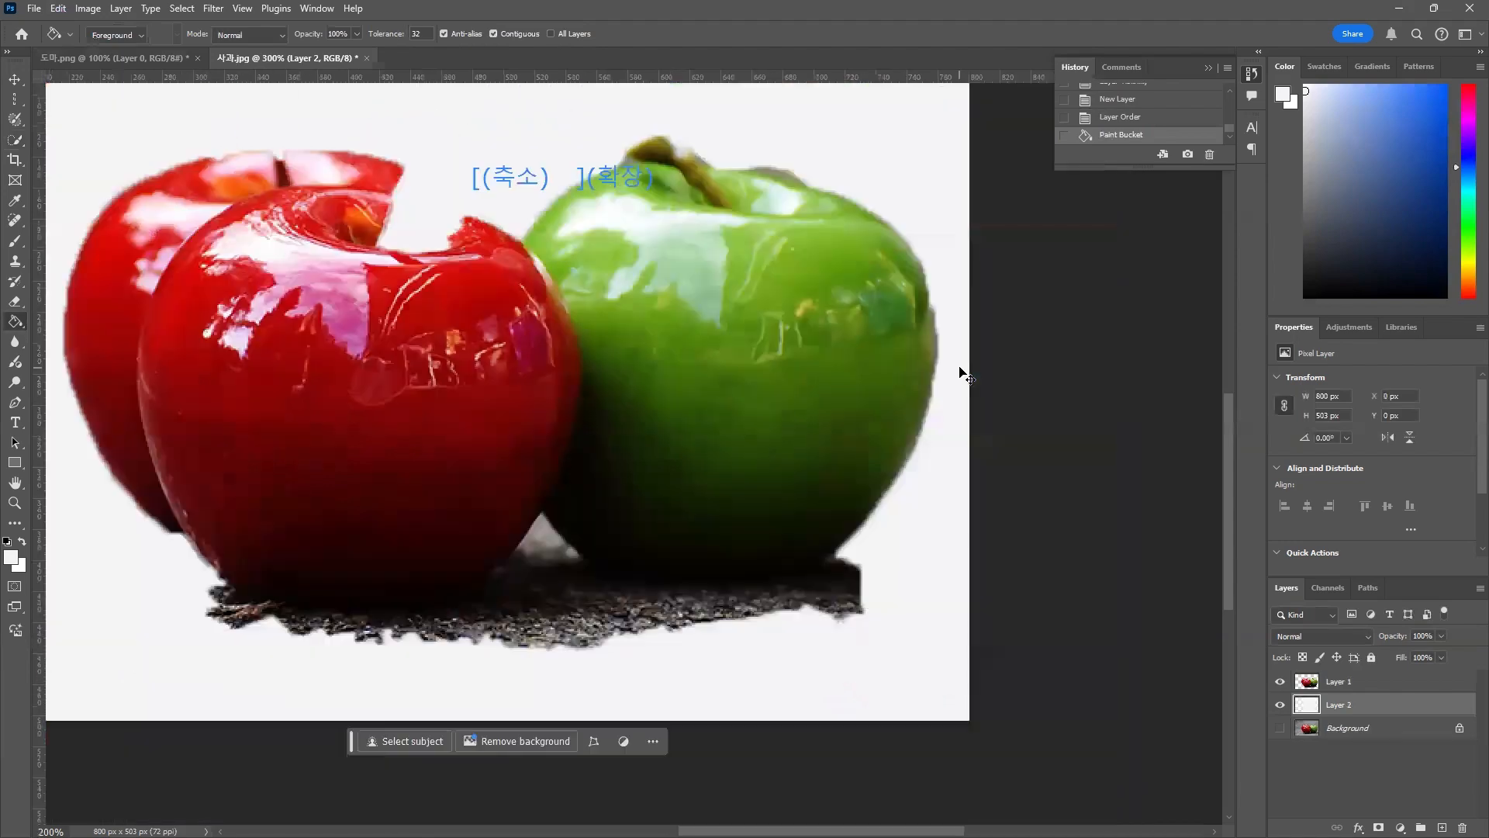
key("ctrl+minus")
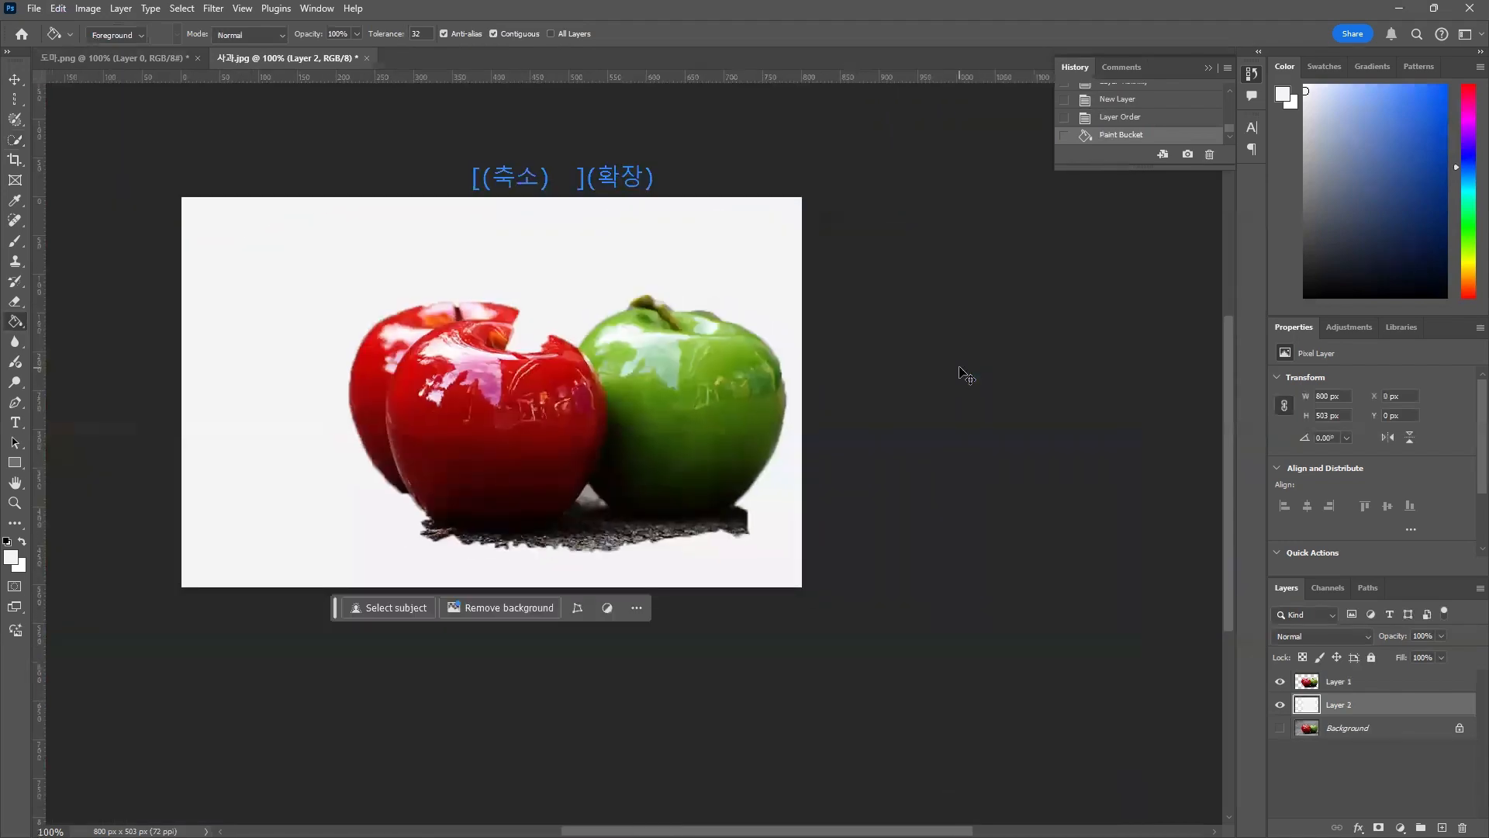
key("ctrl+plus")
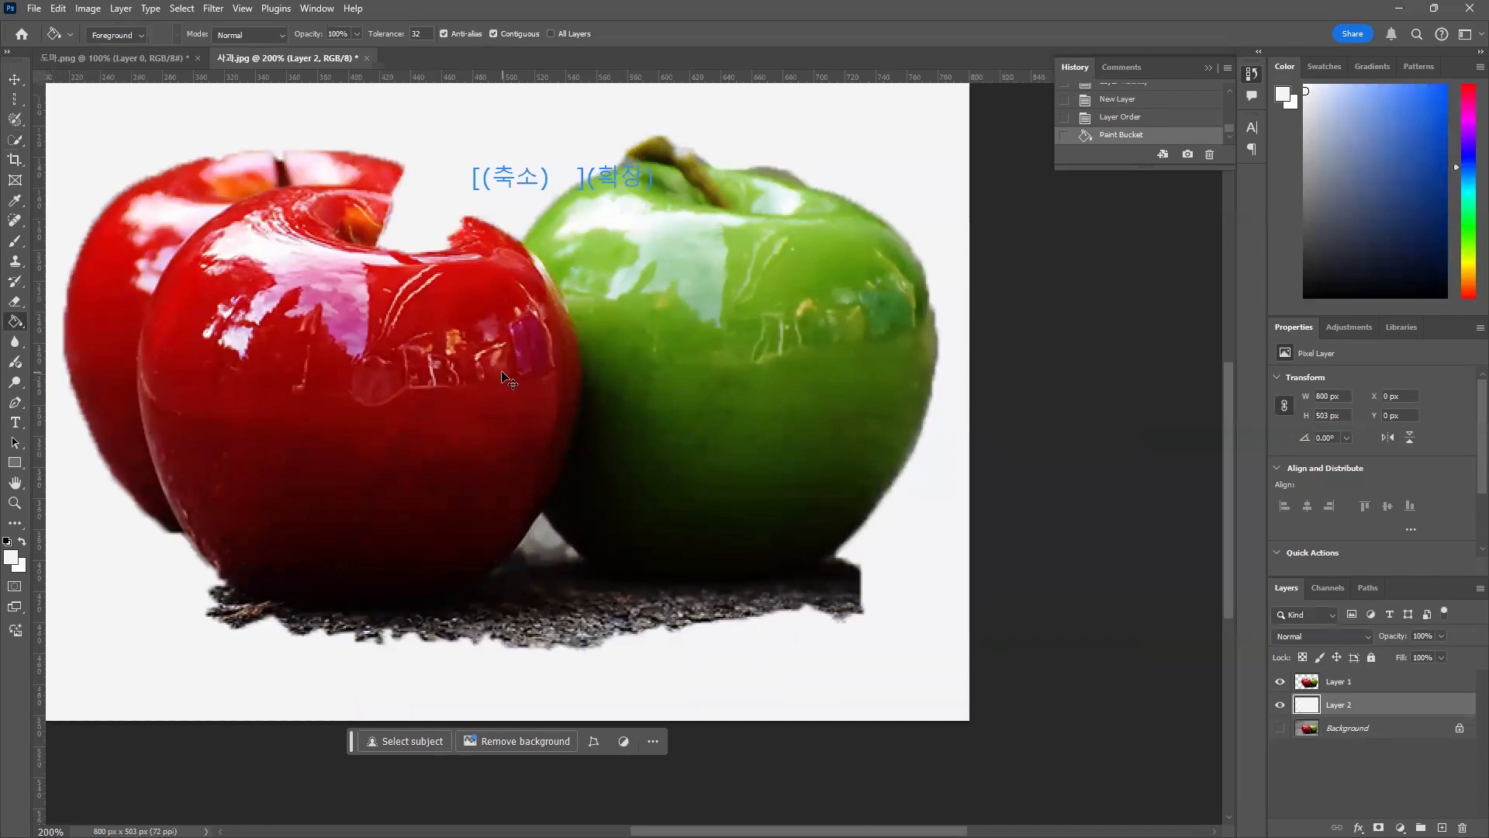
Hide the copied apples layer and the white layer, and show only the original Background layer
key("ctrl+minus")
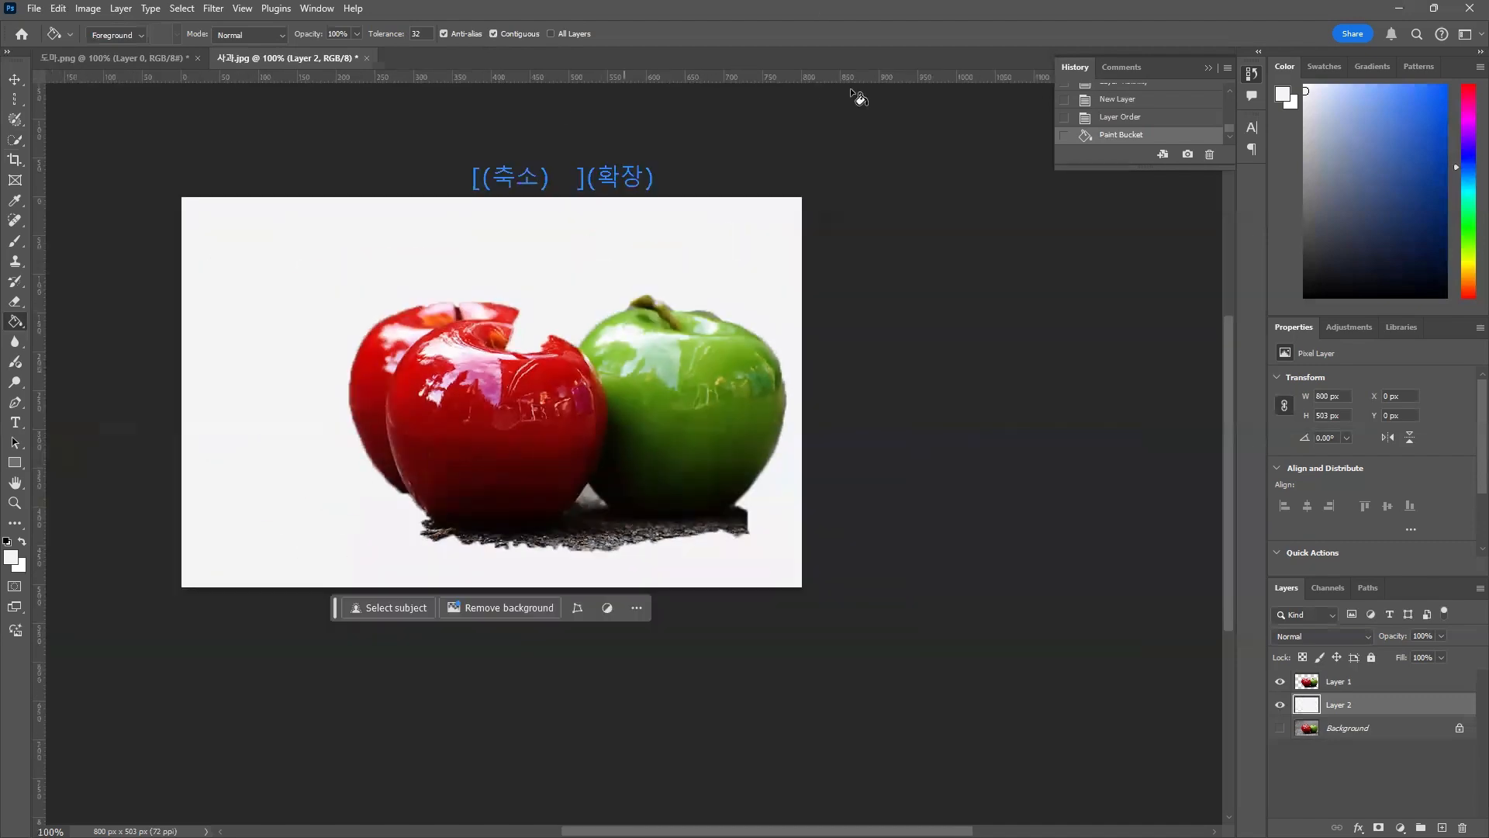
left_click(1281, 682)
left_click(1281, 704)
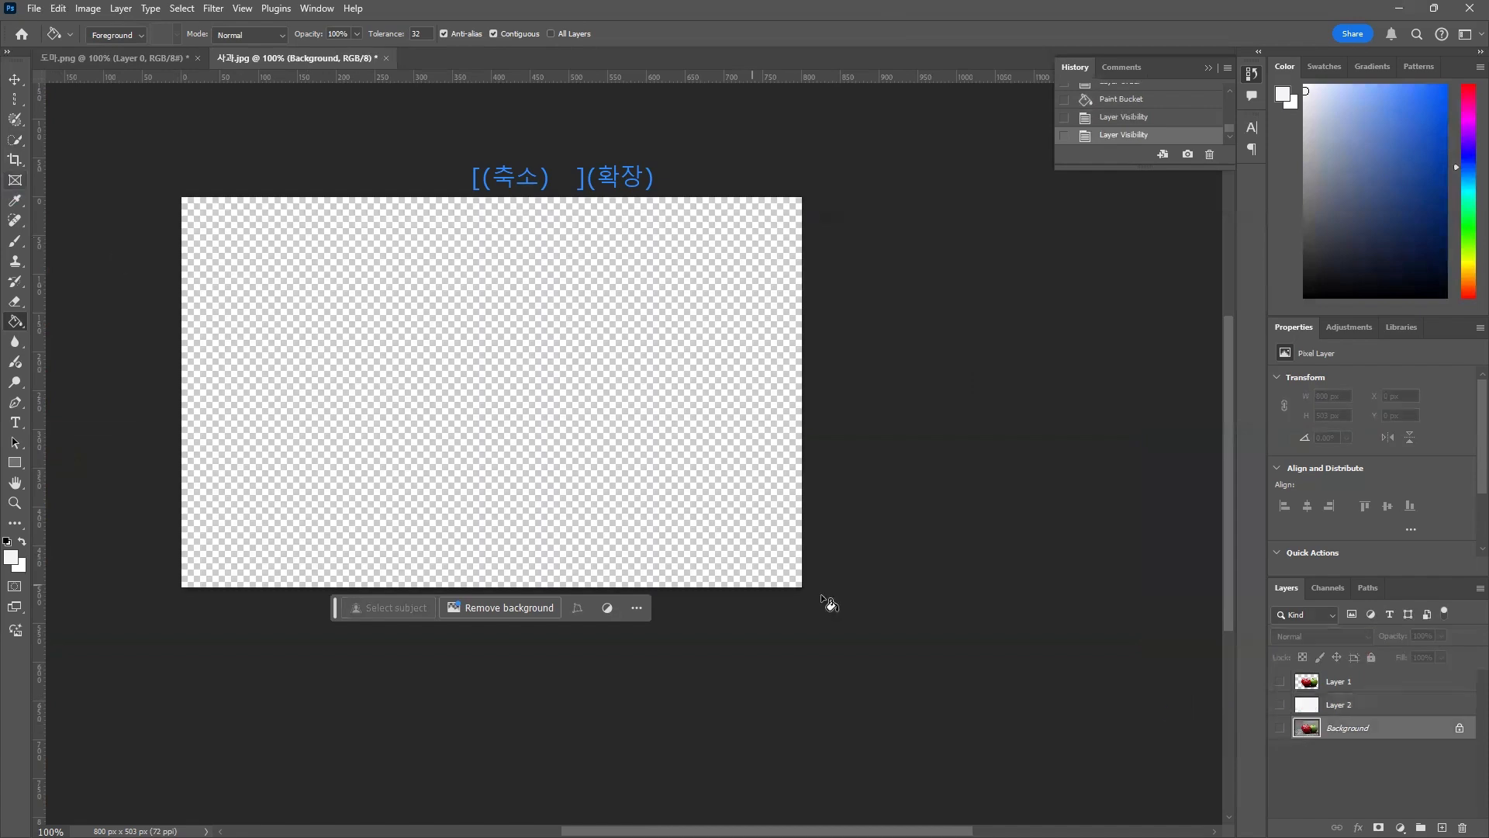
left_click(1281, 728)
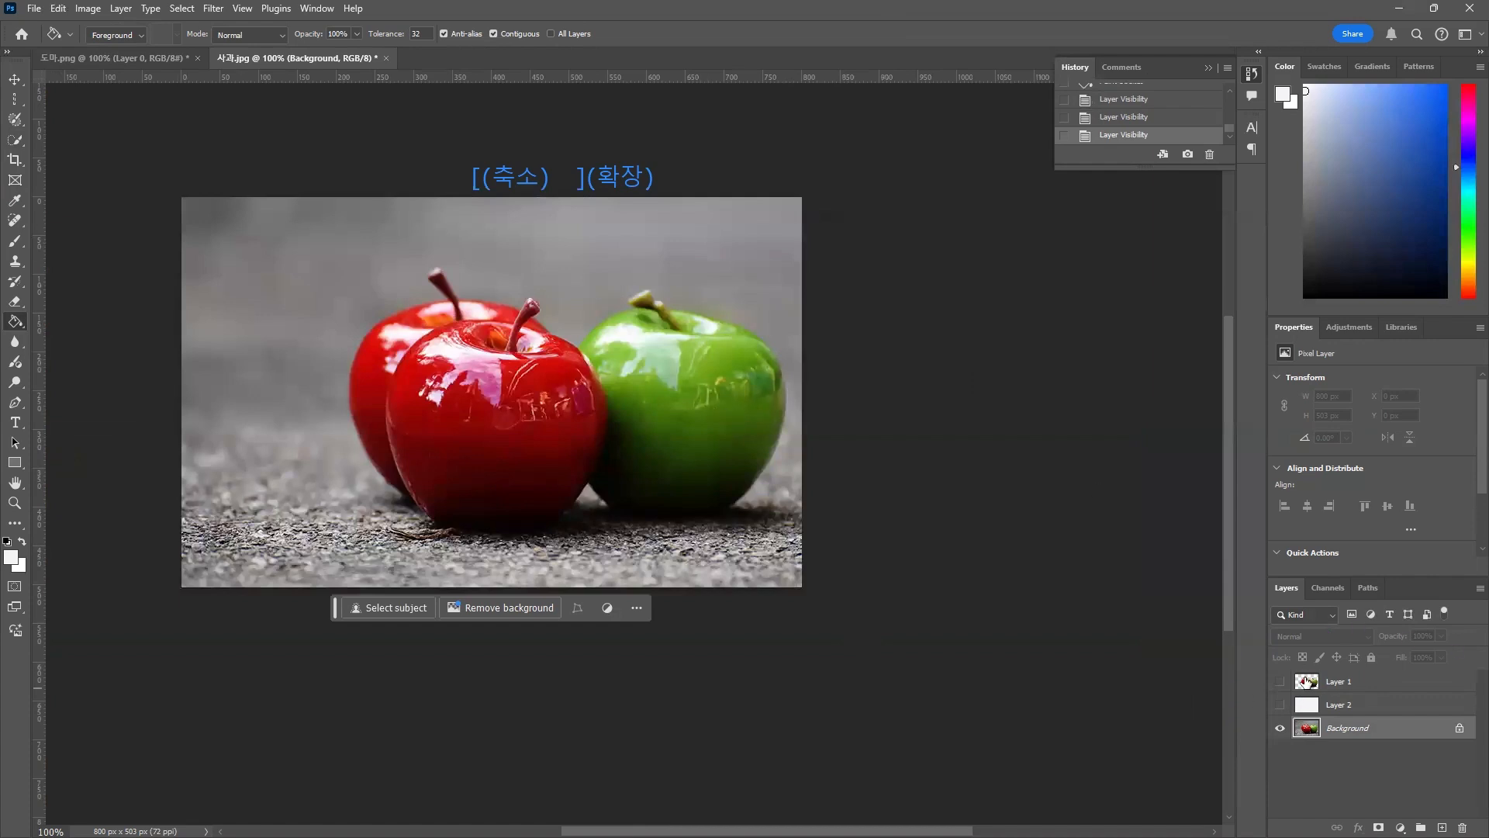
Select both red apples and the green apple with Quick Selection strokes while Enhance Edge is on
left_click(16, 141)
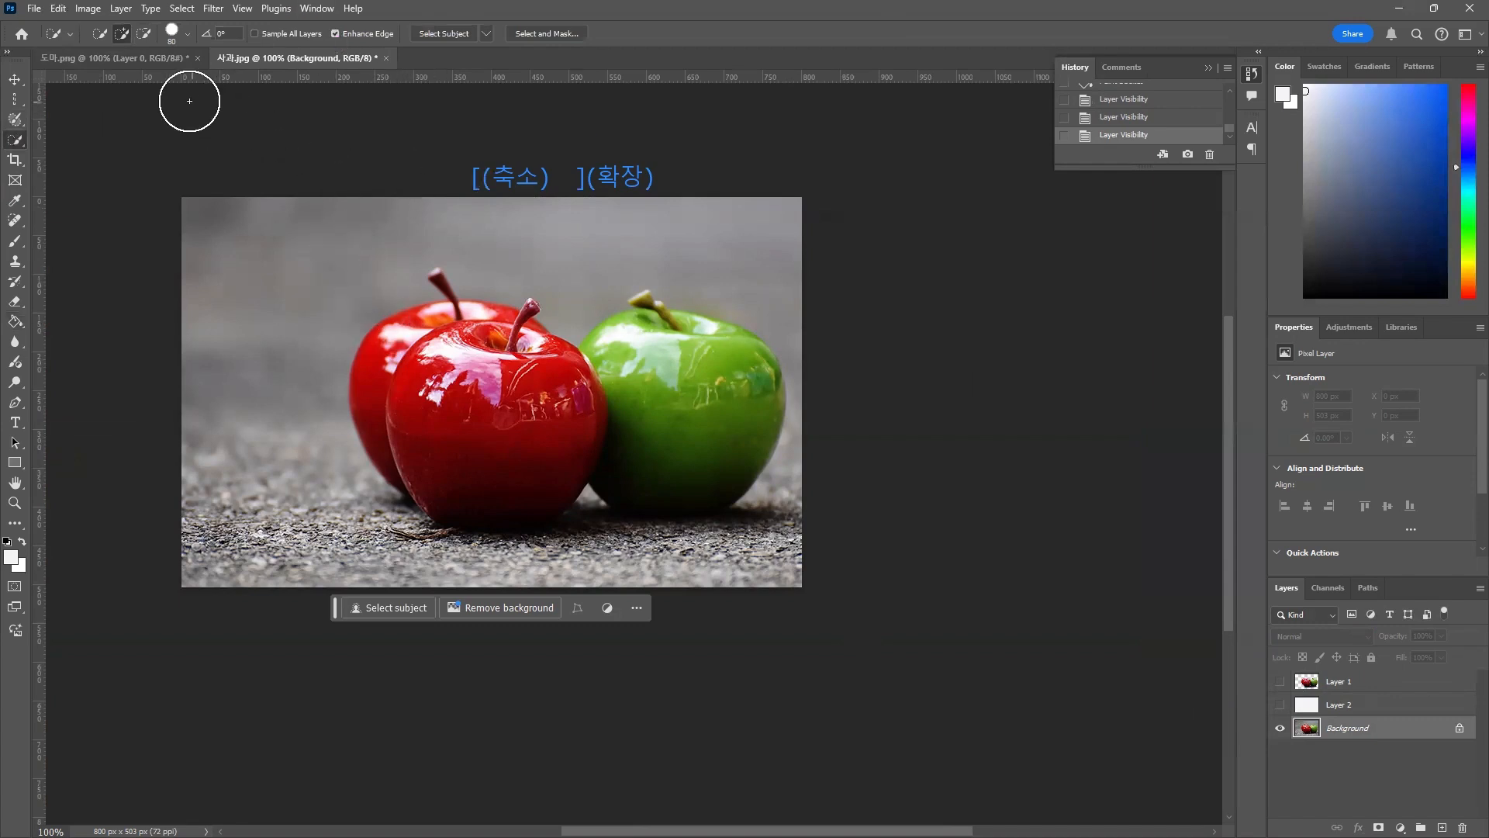
mouse_move(450, 349)
left_mouse_down()
mouse_move(435, 400)
mouse_move(398, 393)
mouse_move(445, 448)
mouse_move(499, 465)
mouse_move(626, 383)
mouse_move(644, 349)
mouse_move(688, 346)
left_mouse_up()
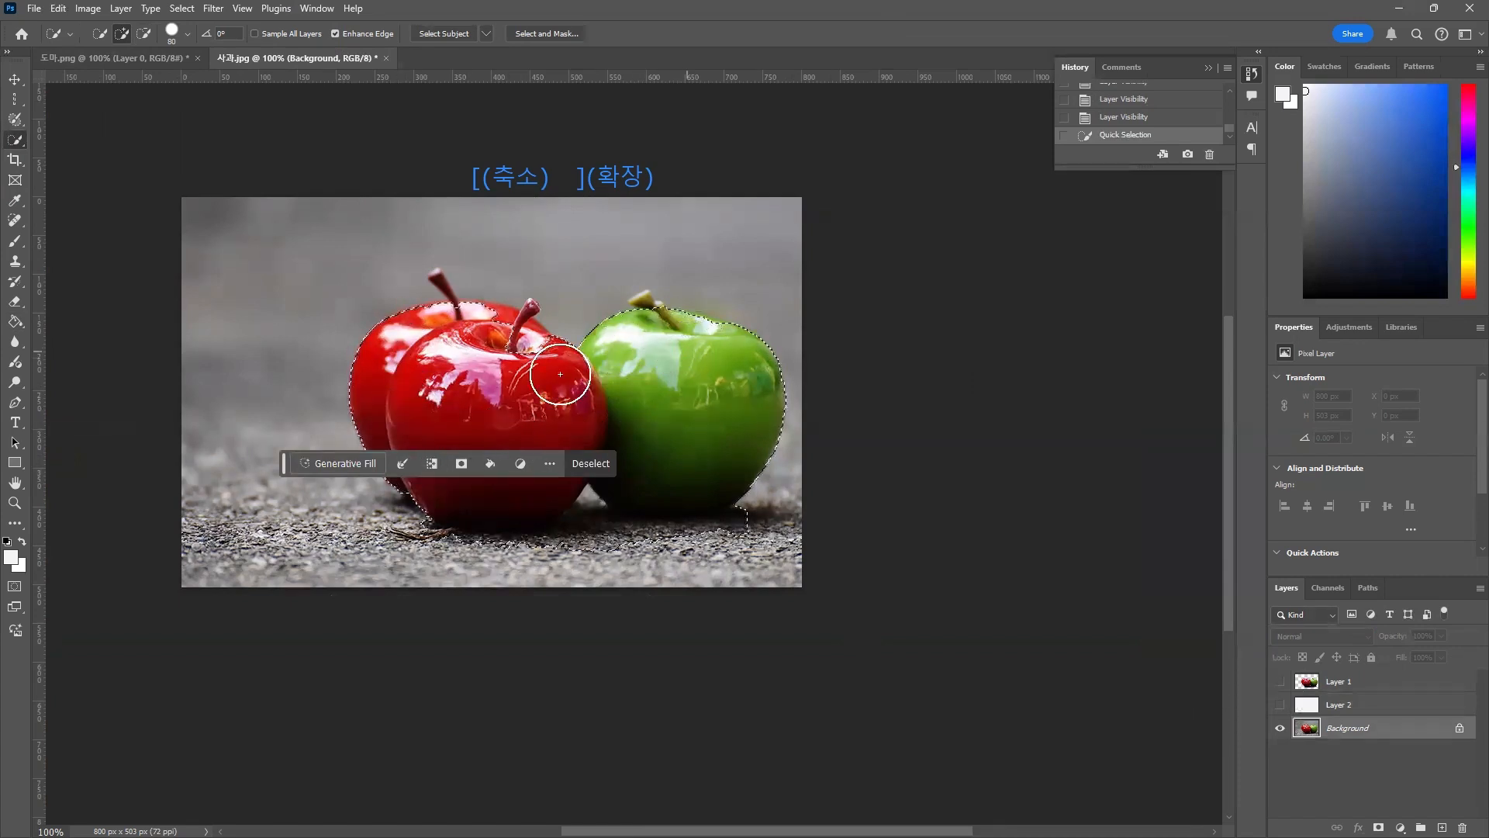
mouse_move(553, 348)
left_mouse_down()
mouse_move(509, 350)
mouse_move(514, 336)
mouse_move(456, 332)
mouse_move(500, 348)
left_mouse_up()
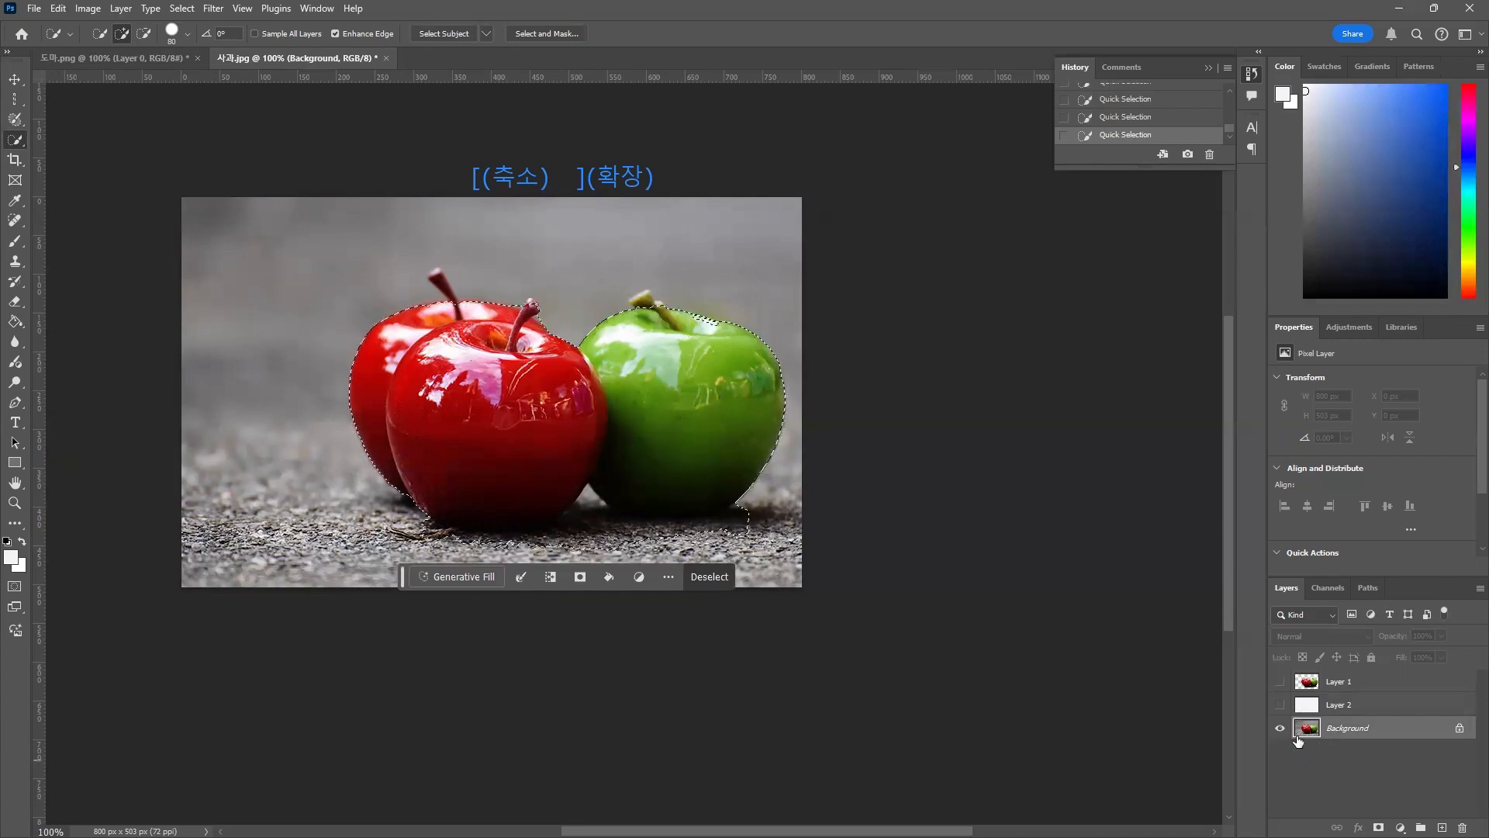
Copy the selected apples from the Background to a new layer with Layer Via Copy
left_click(118, 9)
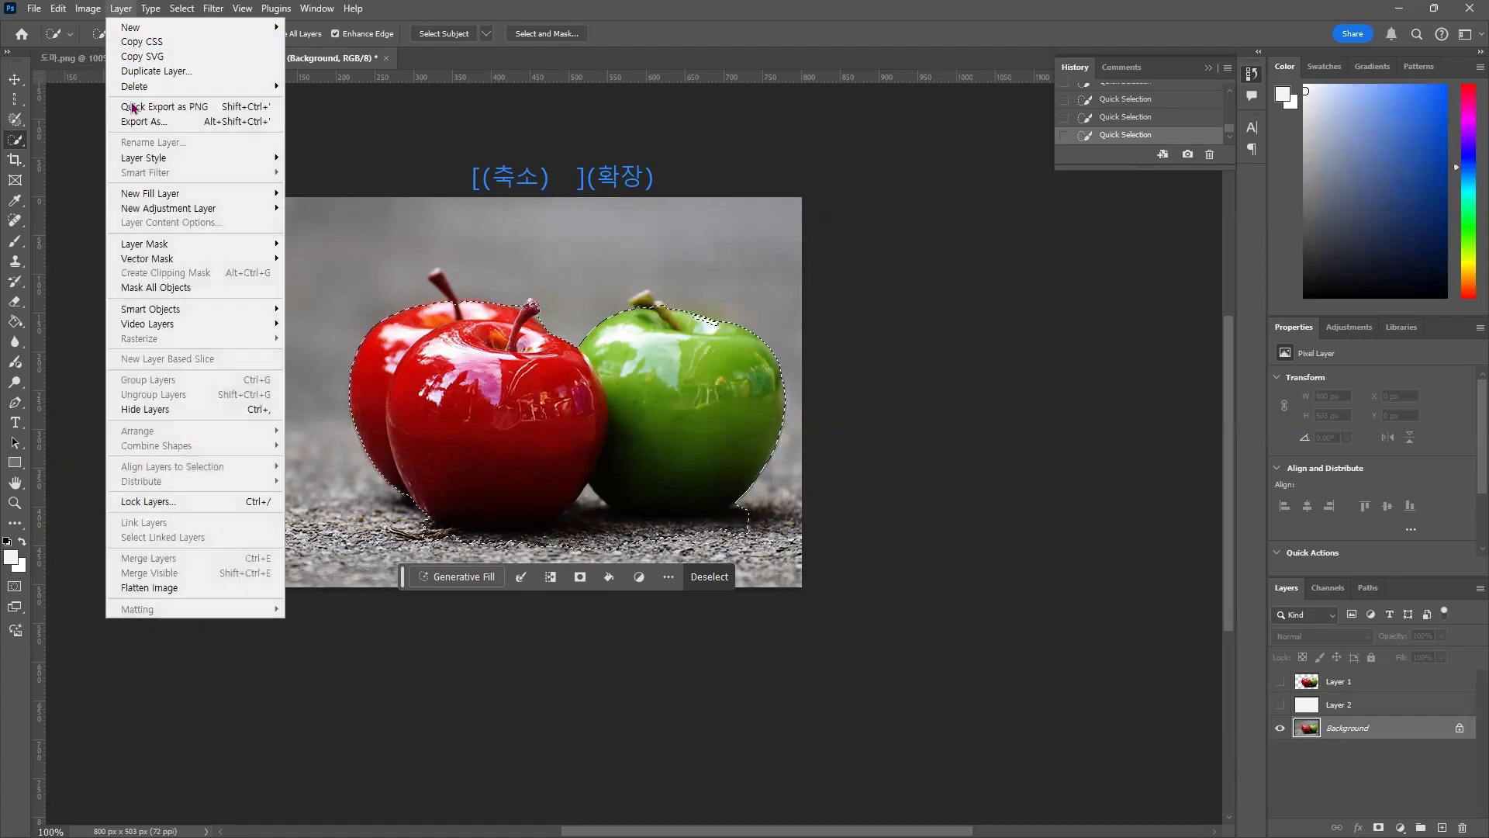
mouse_move(151, 35)
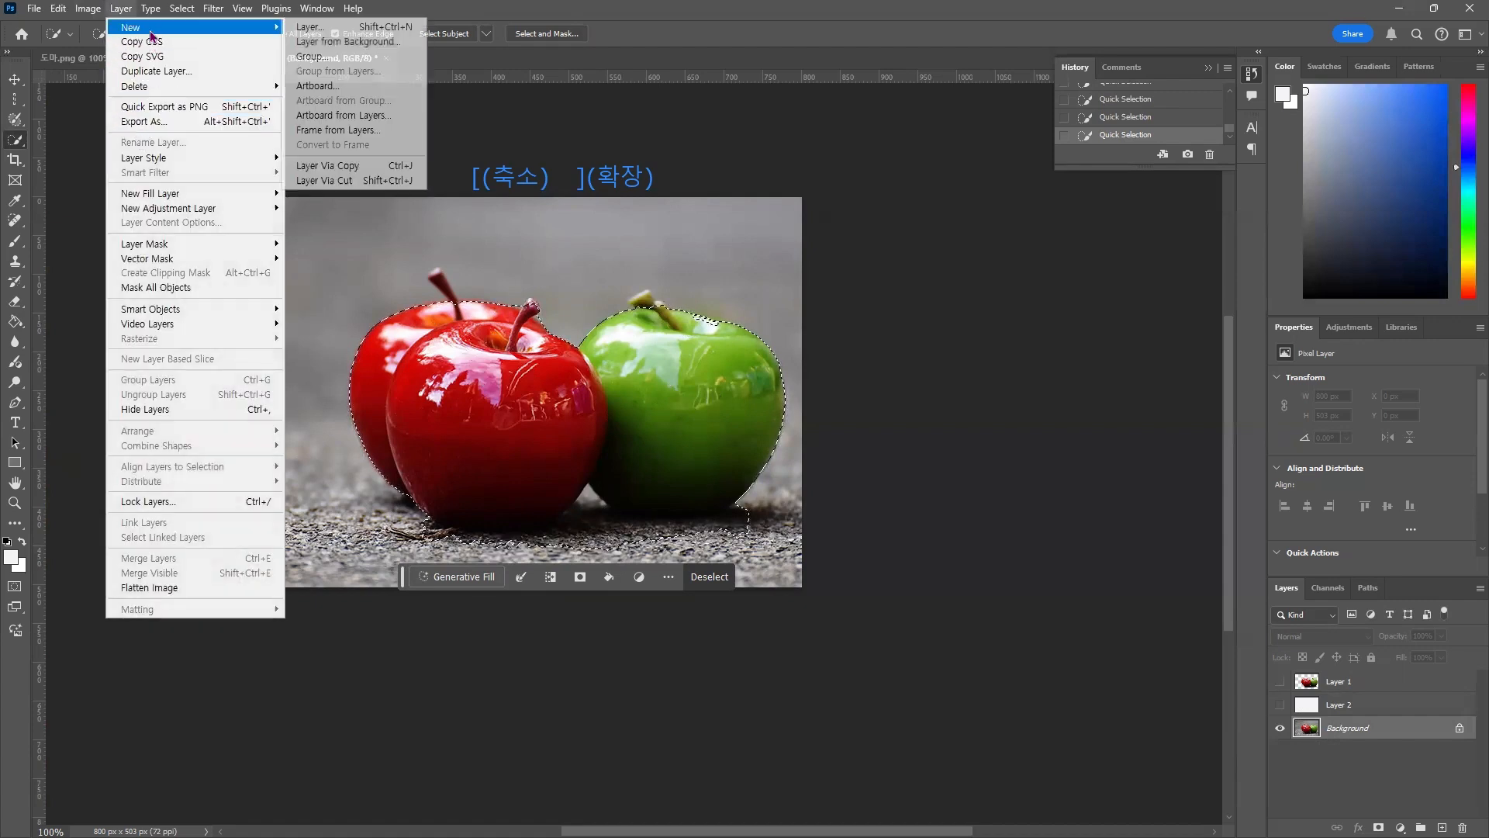
left_click(345, 166)
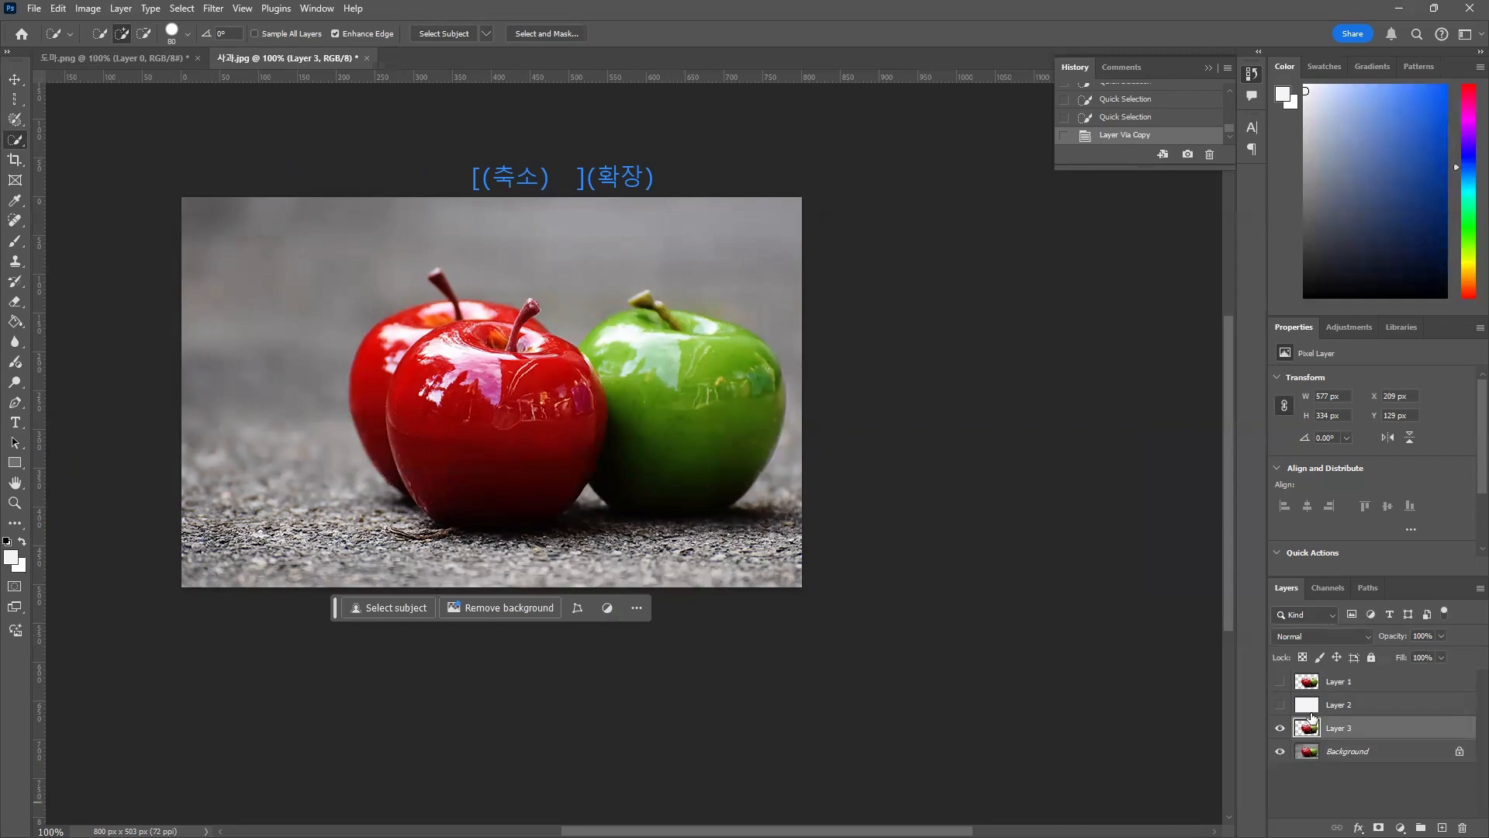
Show the white Layer 2 and move the newly copied apples layer directly above it
key("ctrl+plus")
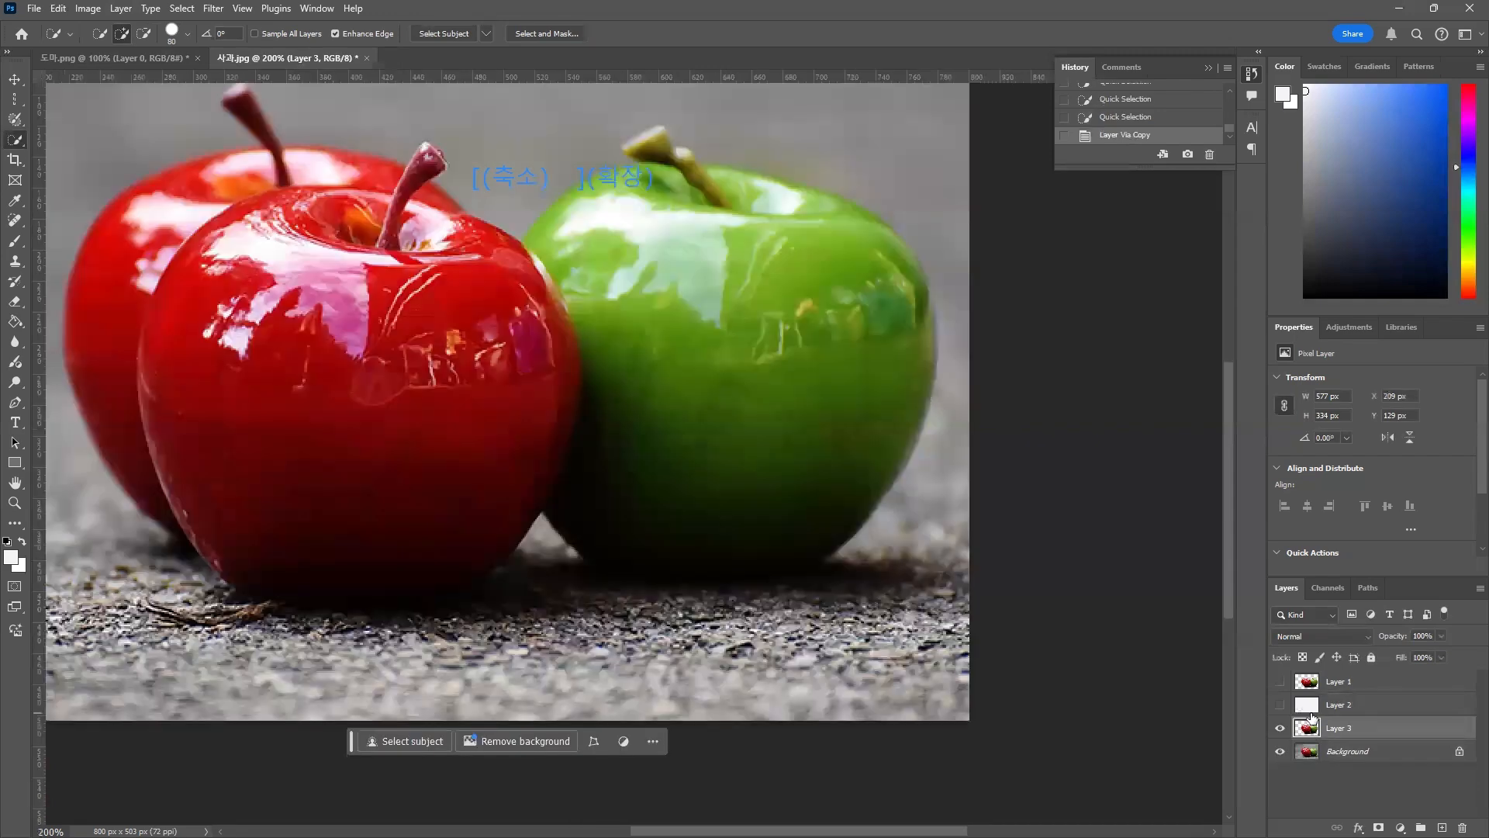
key("ctrl+minus")
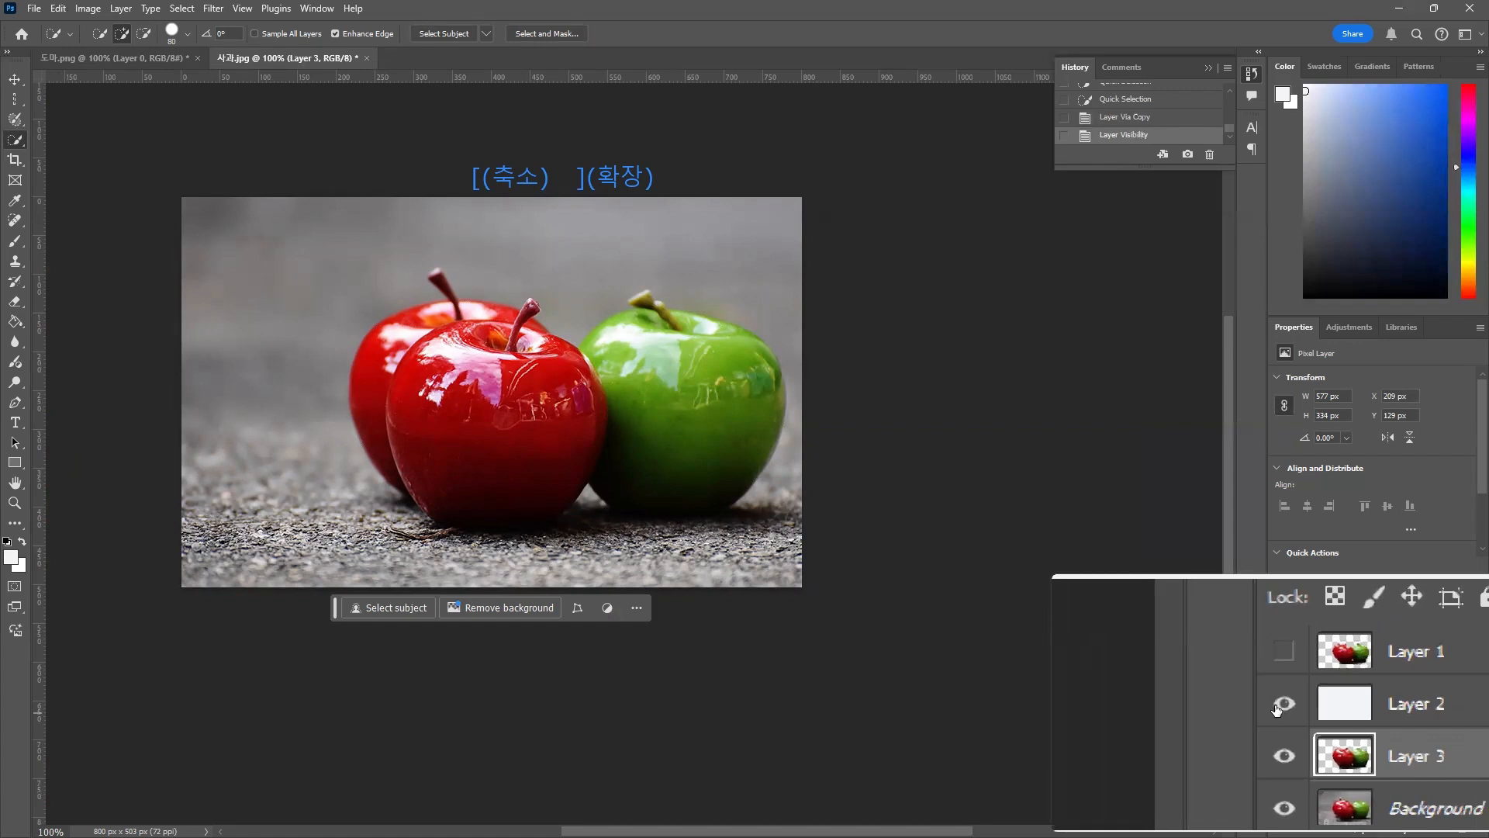
left_click(1276, 707)
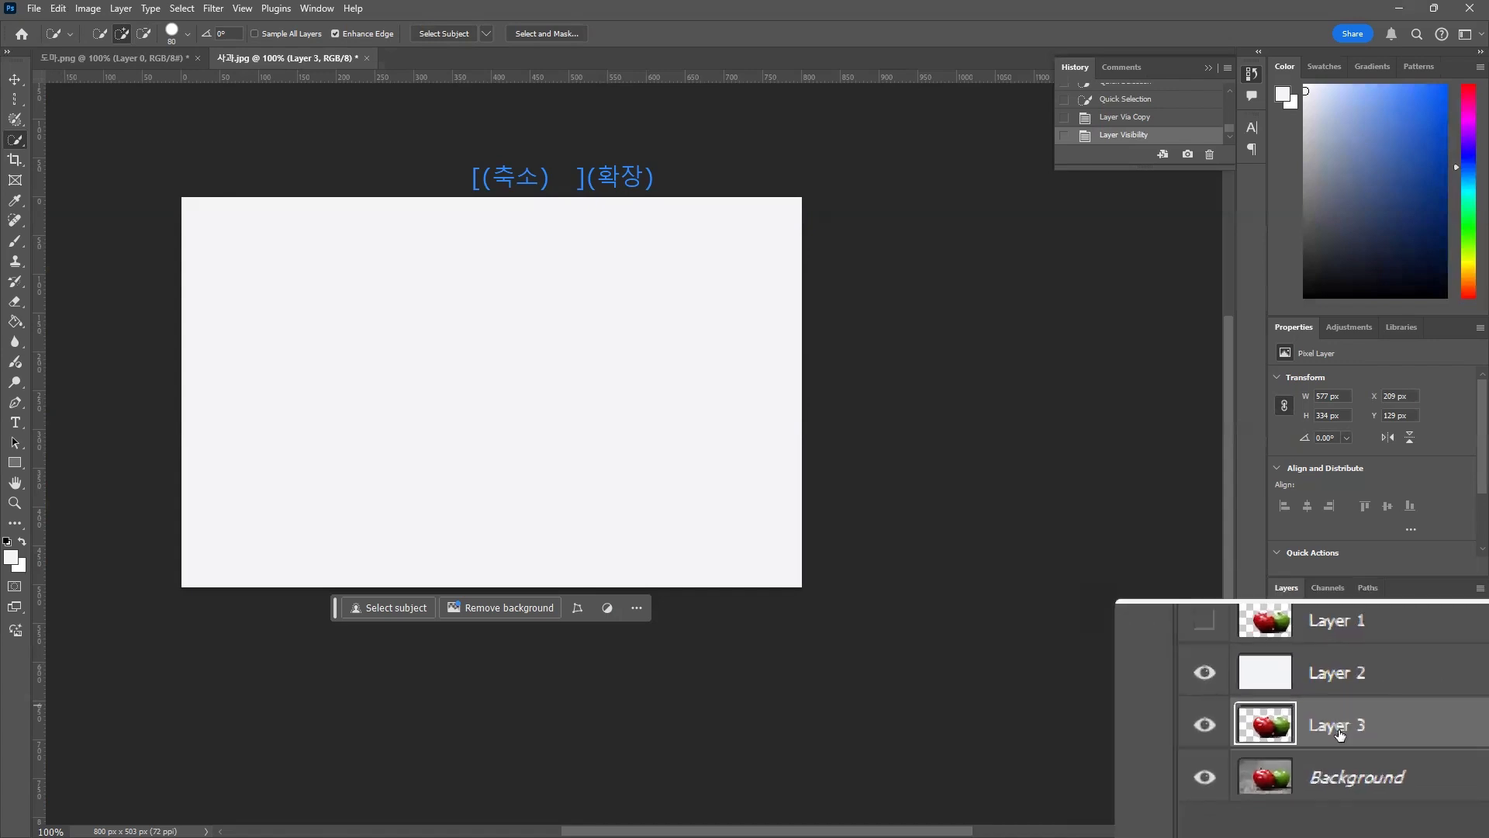
left_click_drag(1340, 734, 1342, 699)
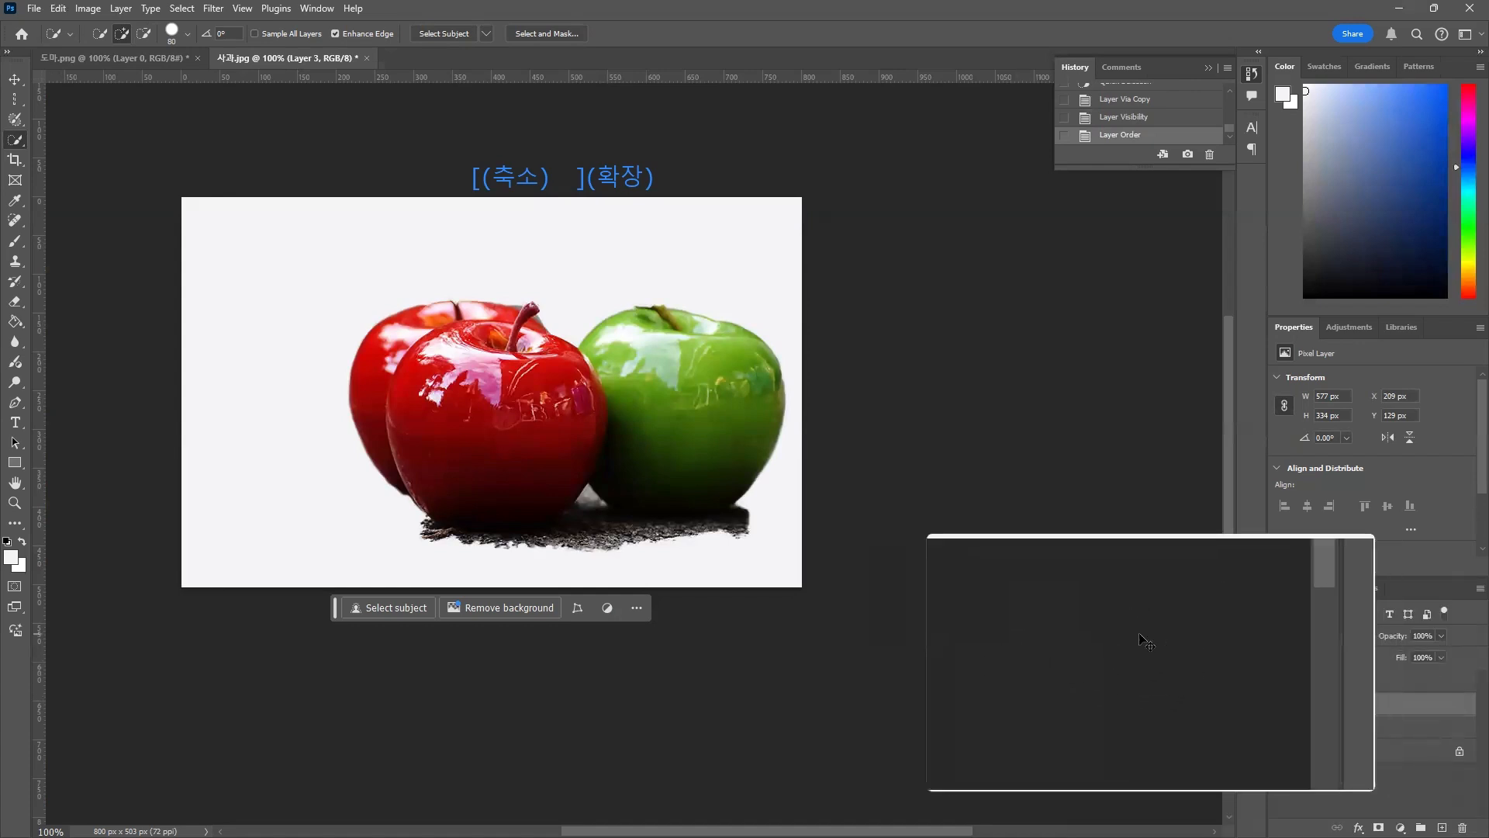
Compare the edges of the two apple cutouts by toggling the visibility of Layer 1 and Layer 3
key("ctrl+plus")
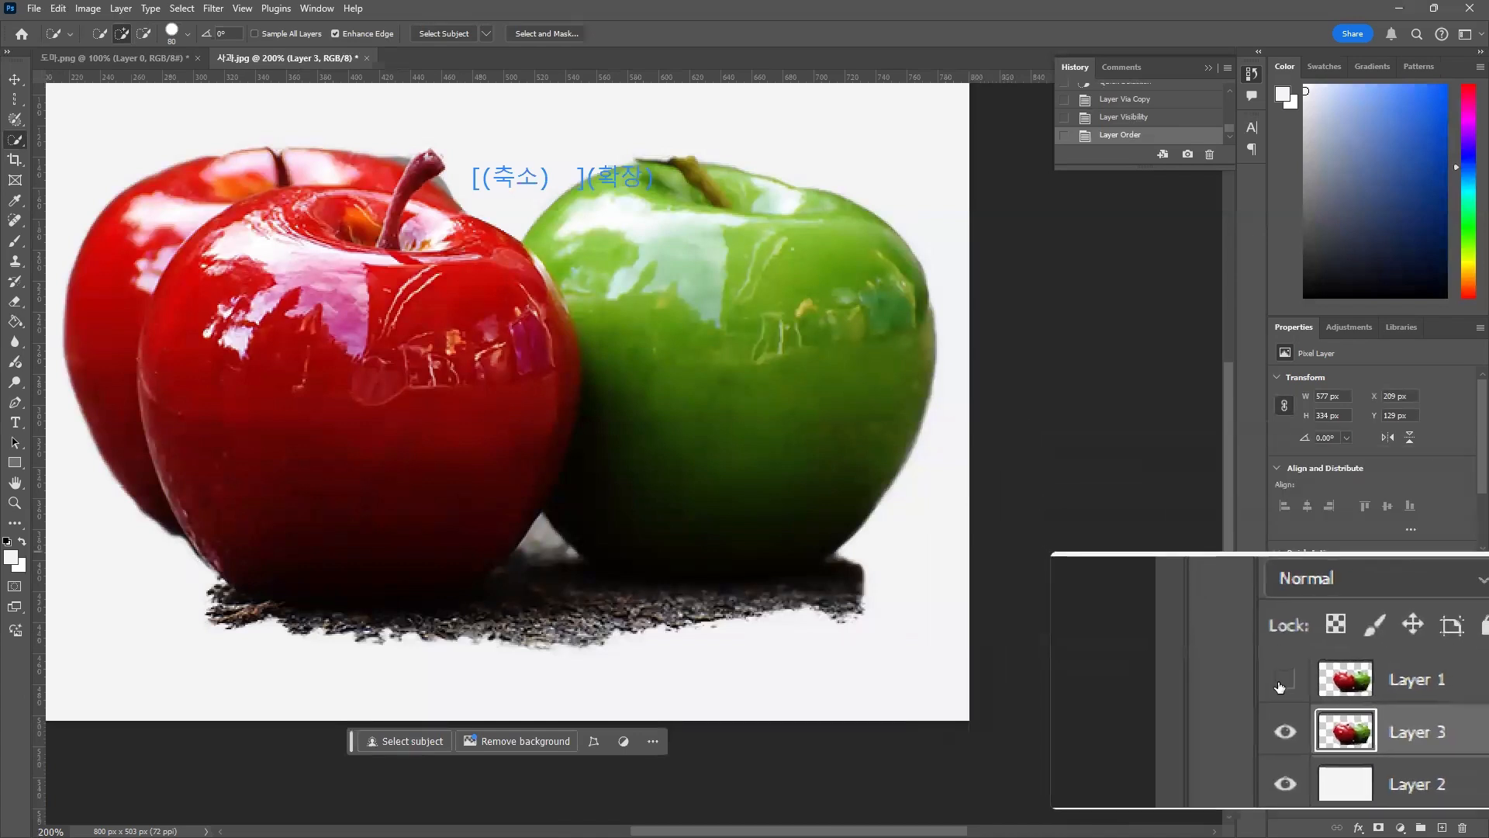
left_click(1274, 685)
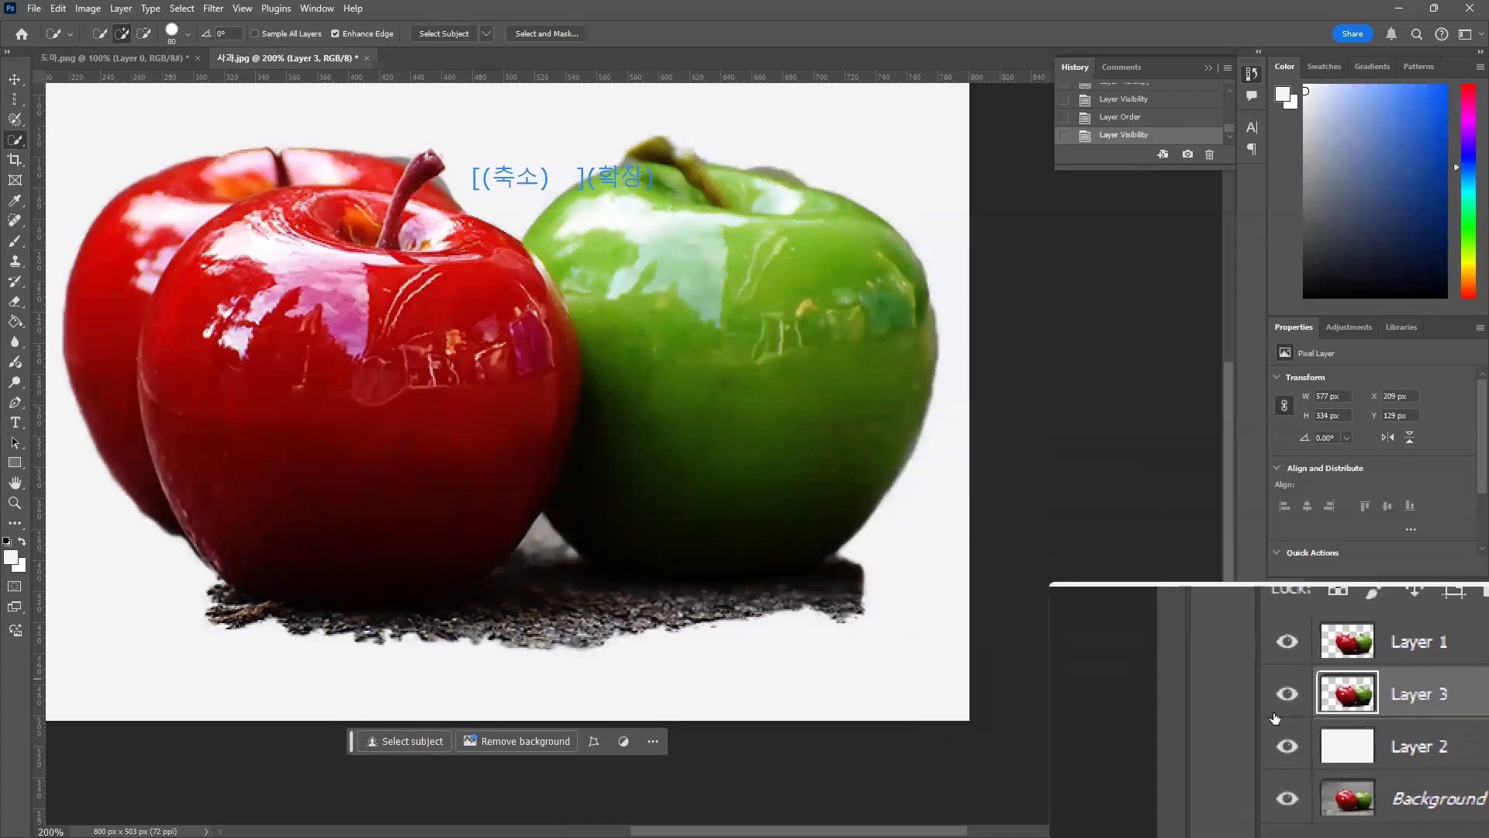
left_click(1282, 708)
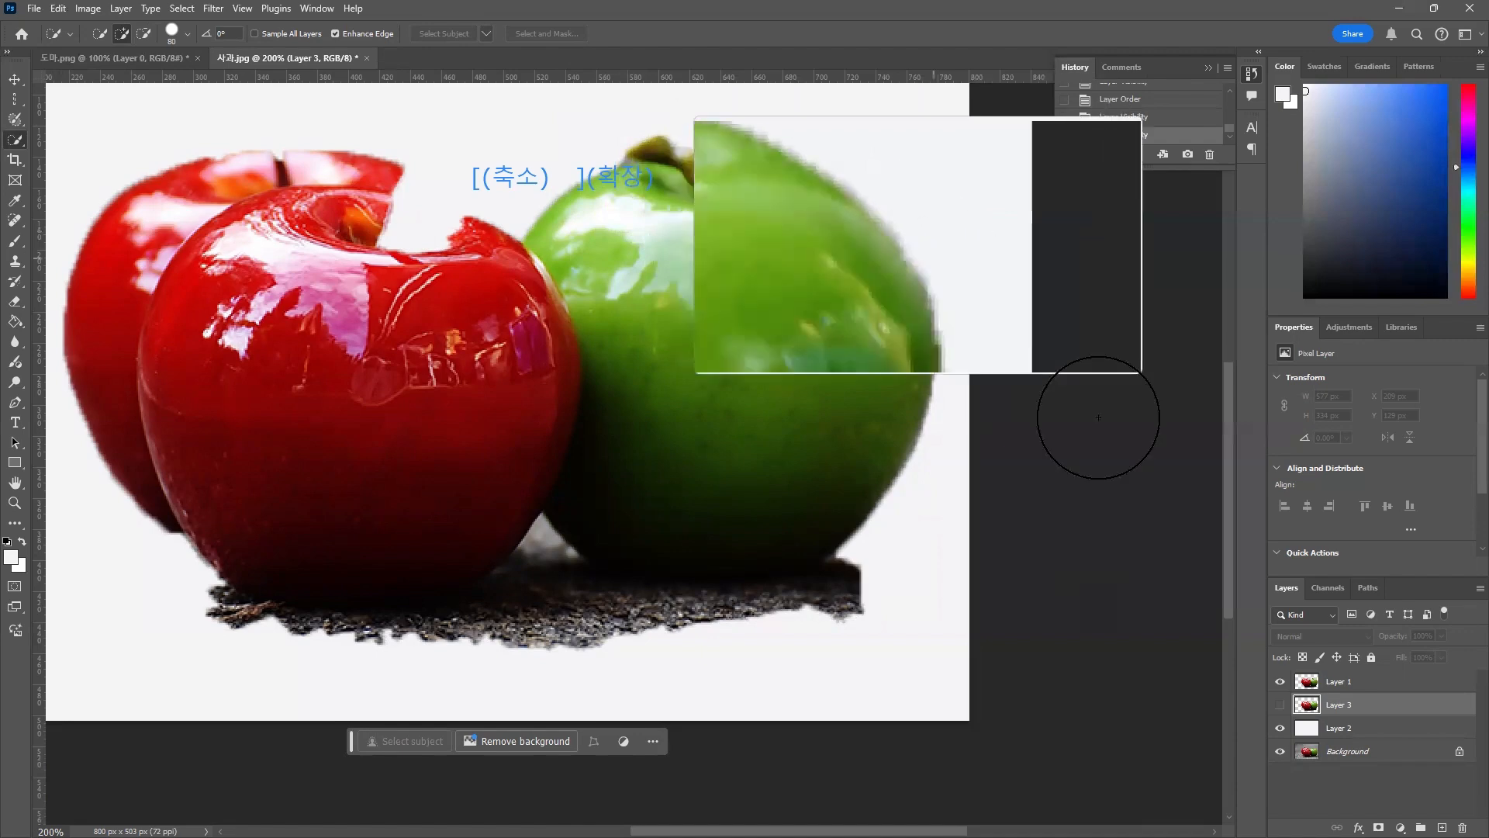
left_click(1310, 705)
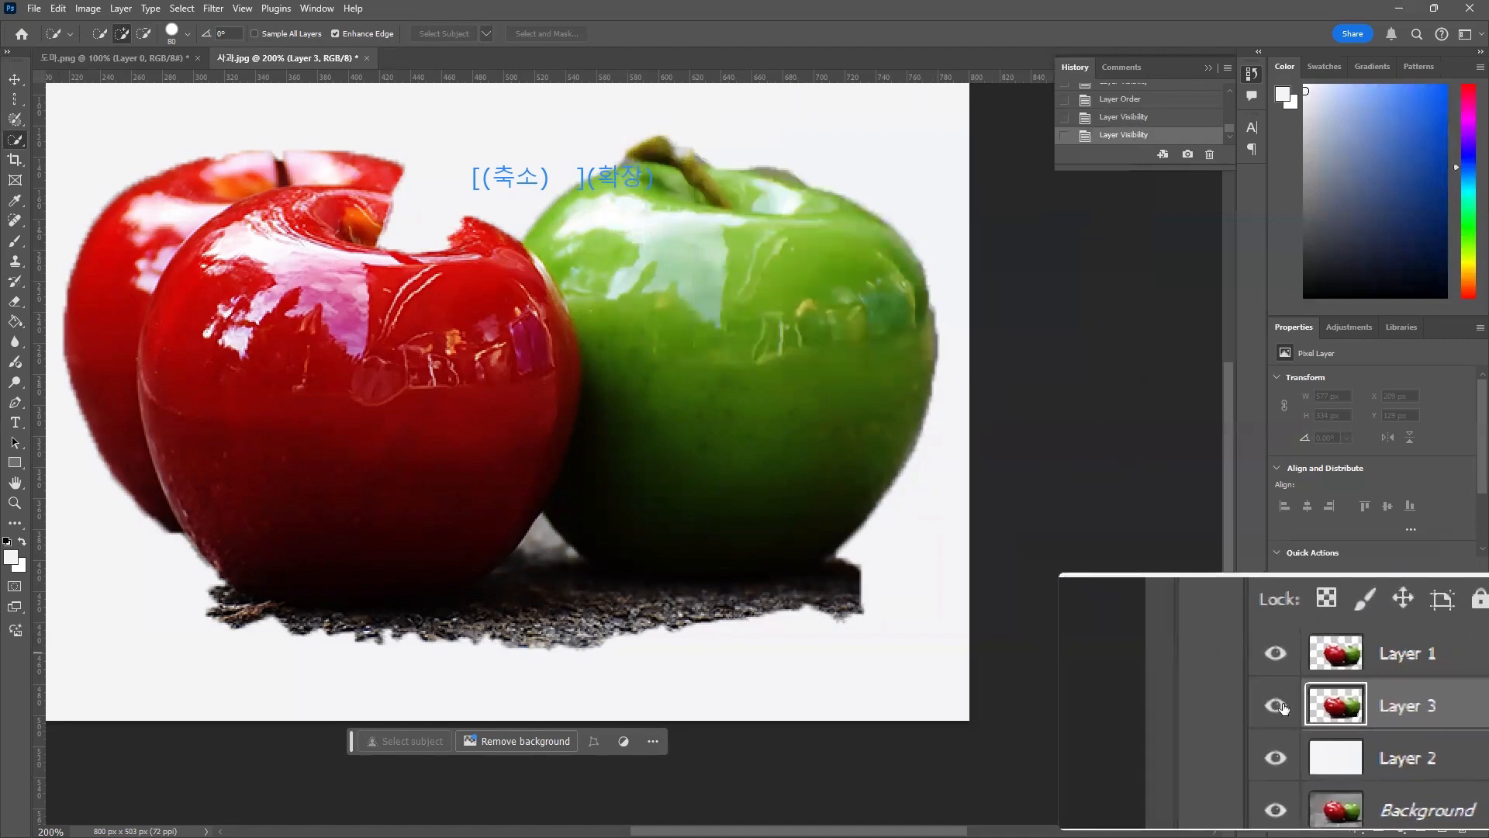
left_click(1280, 682)
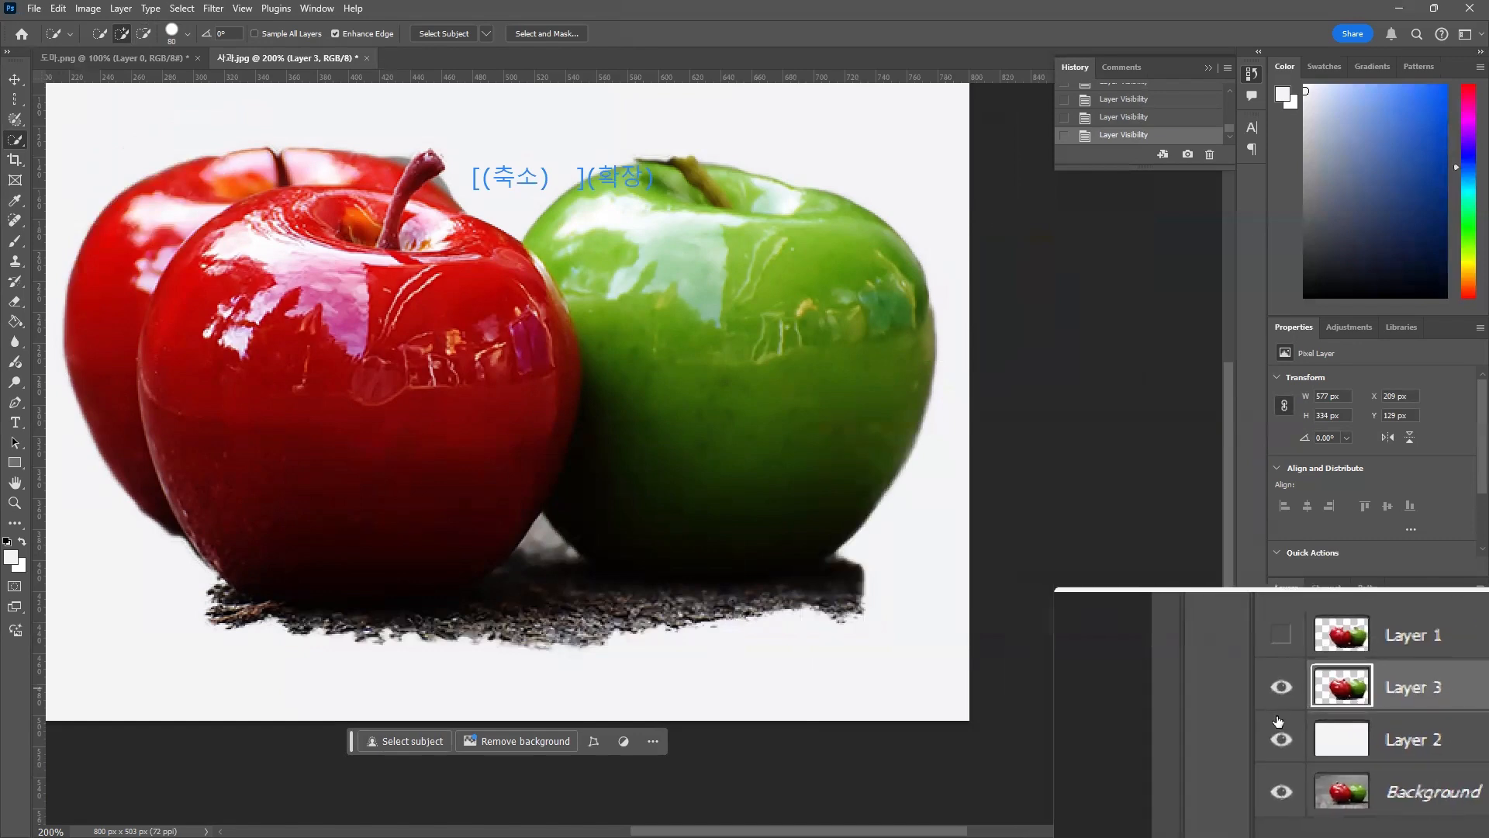
Delete both apple cutout layers and the white layer, keeping only the Background
left_click(1301, 685)
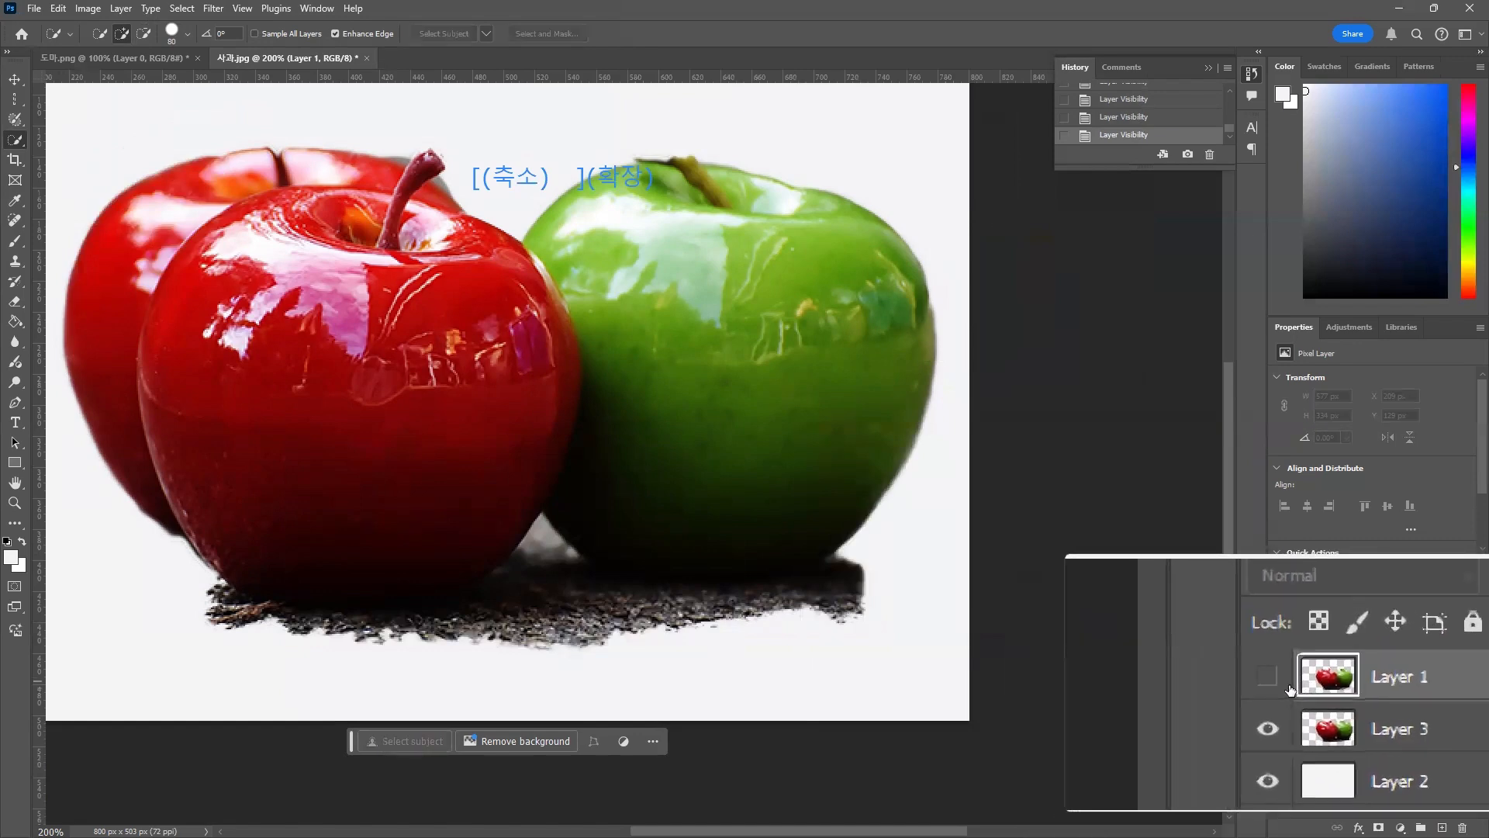
key("Delete")
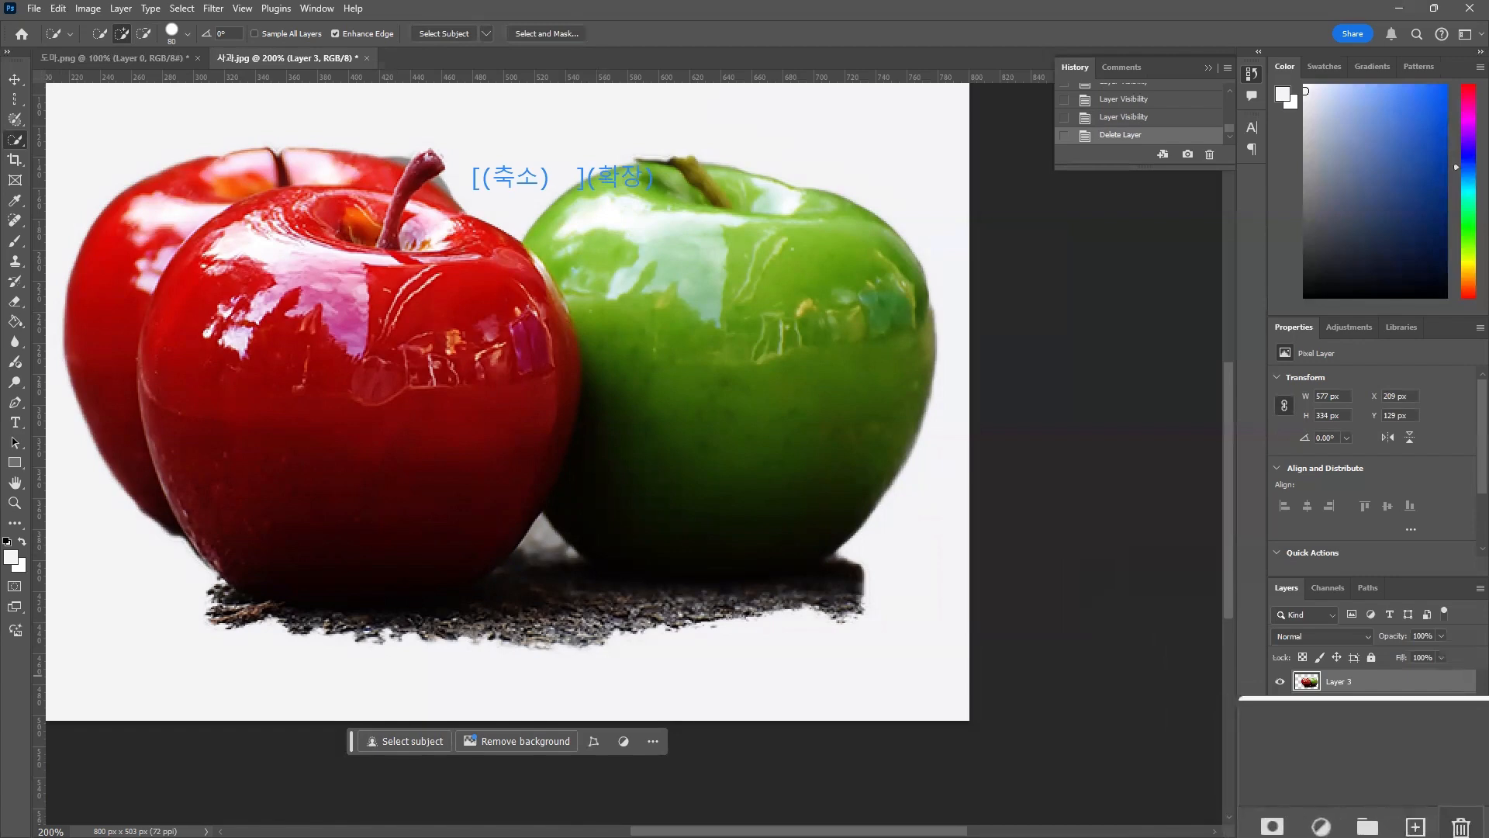
left_click(1462, 827)
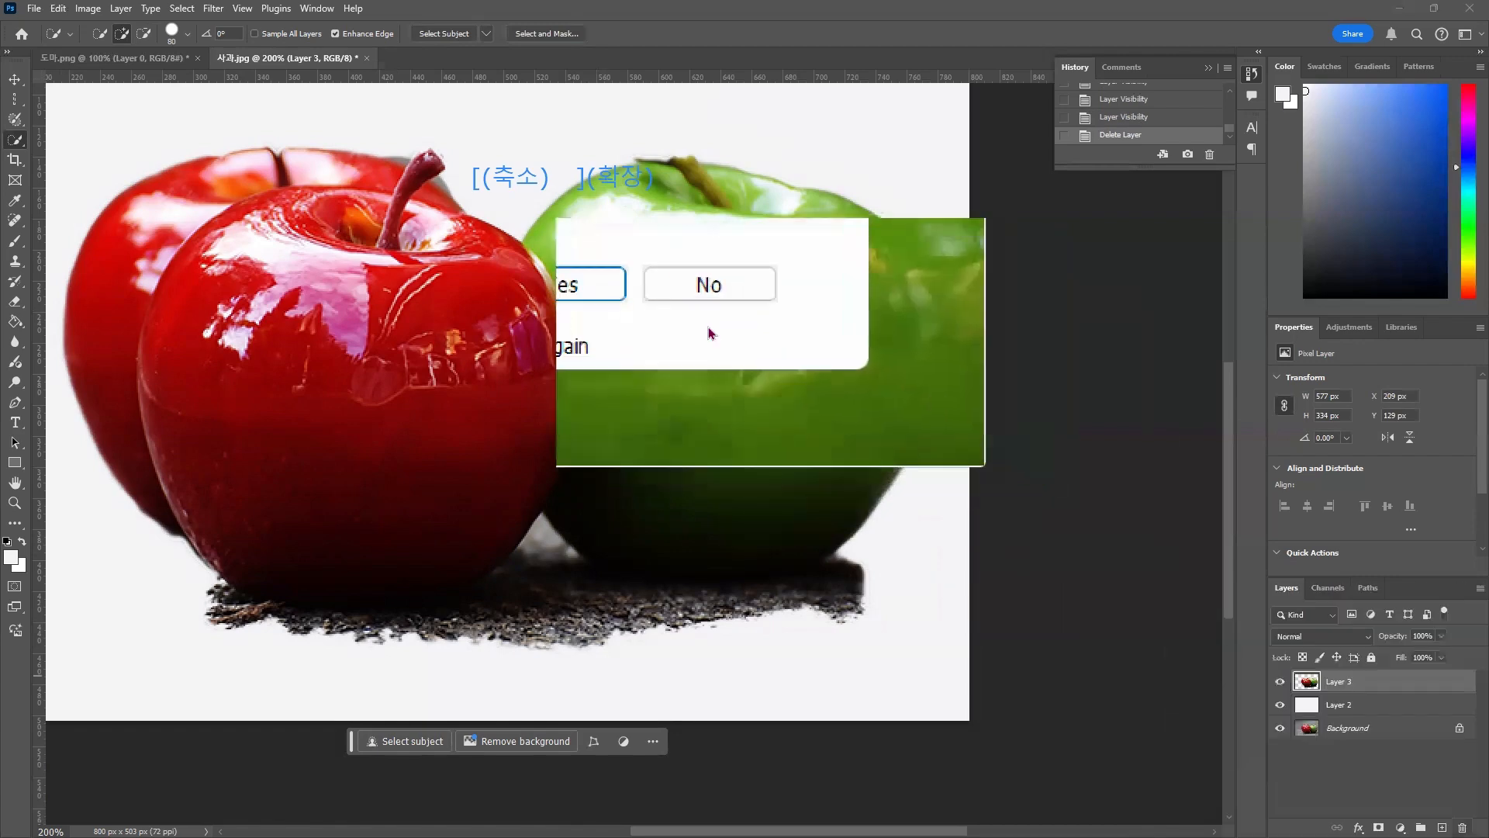
left_click(673, 316)
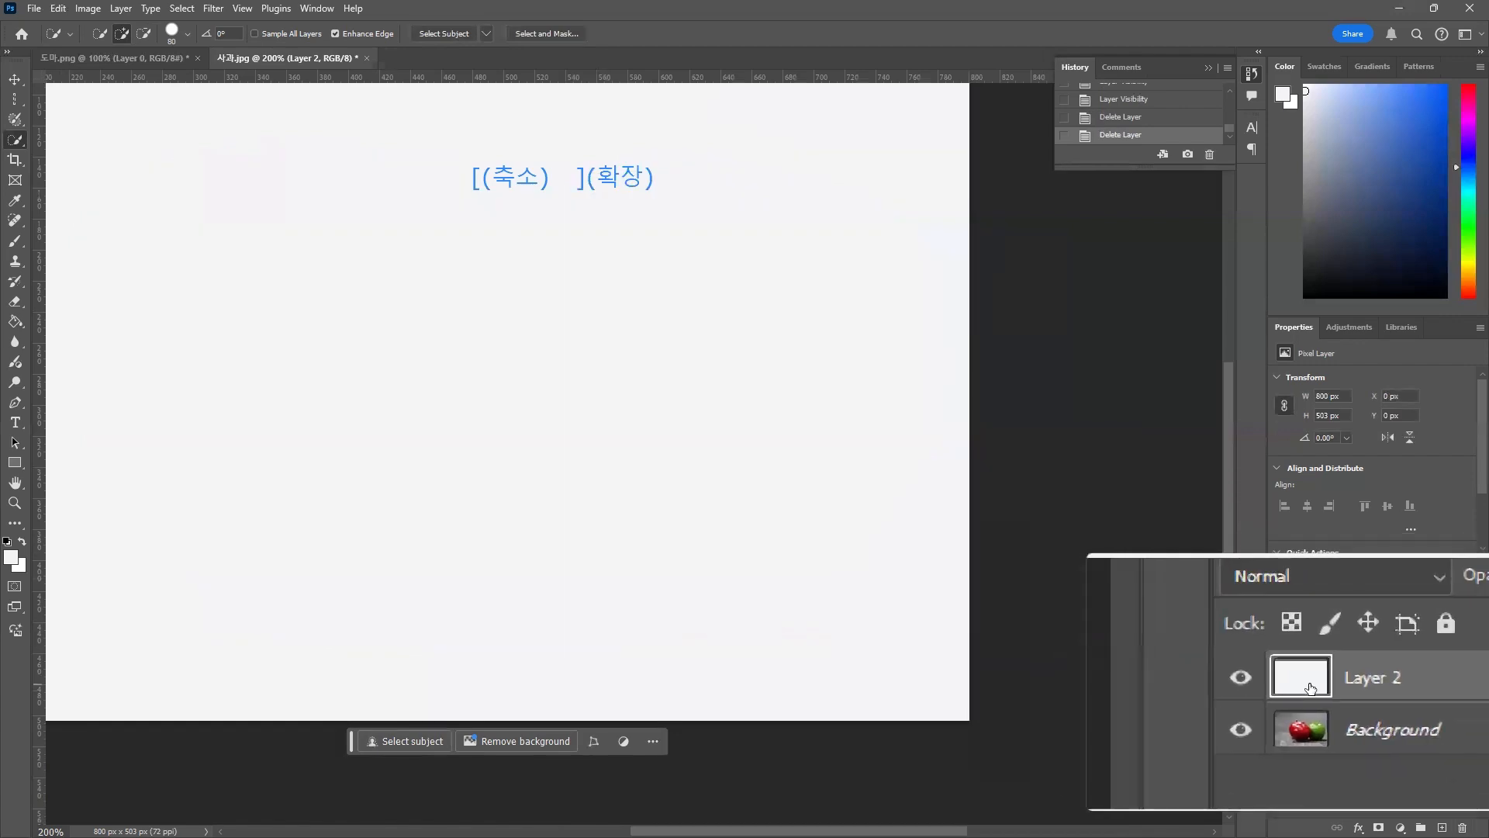
key("Delete")
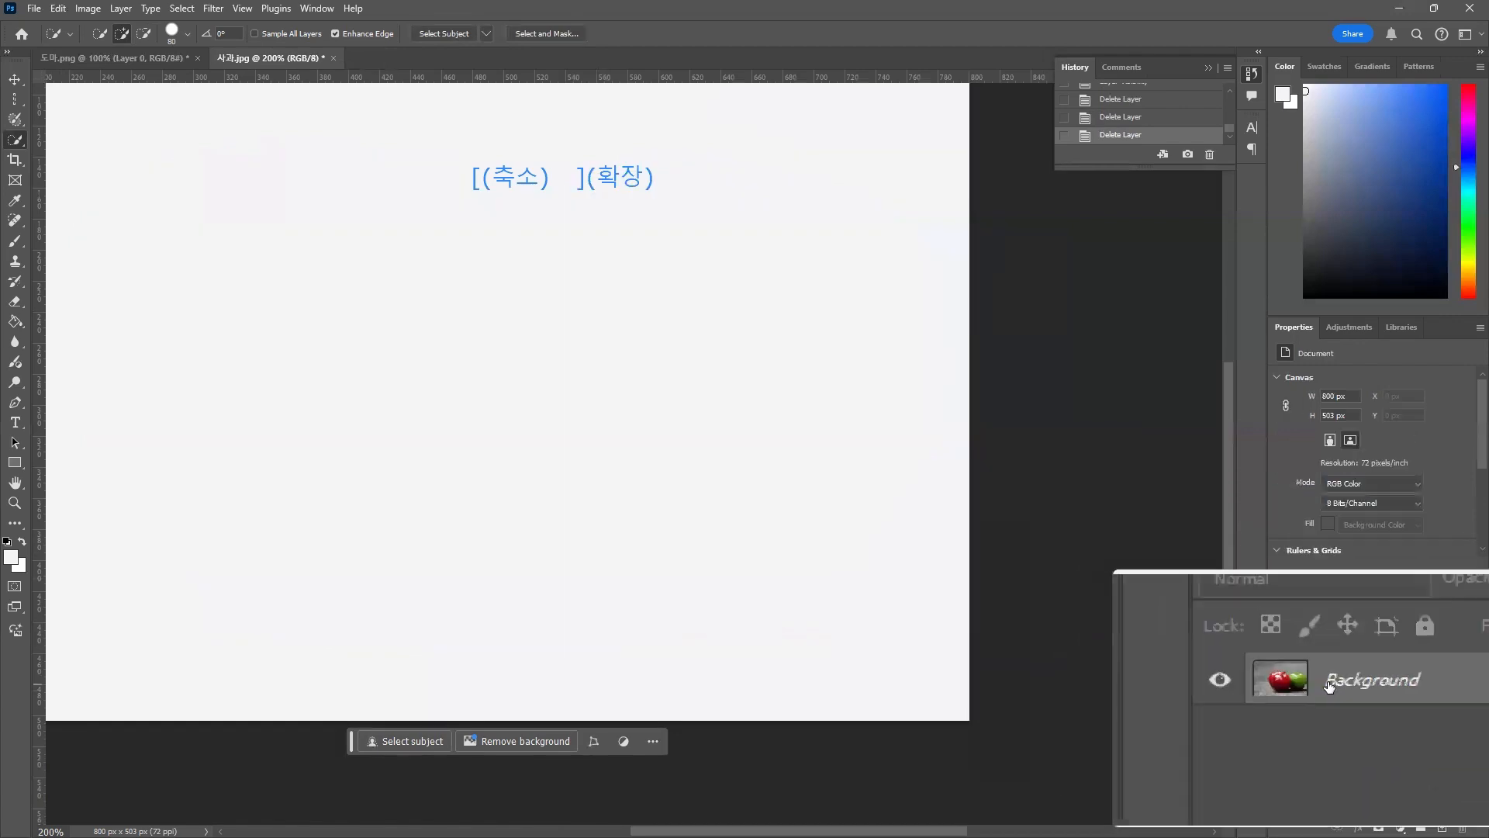
key("ctrl+minus")
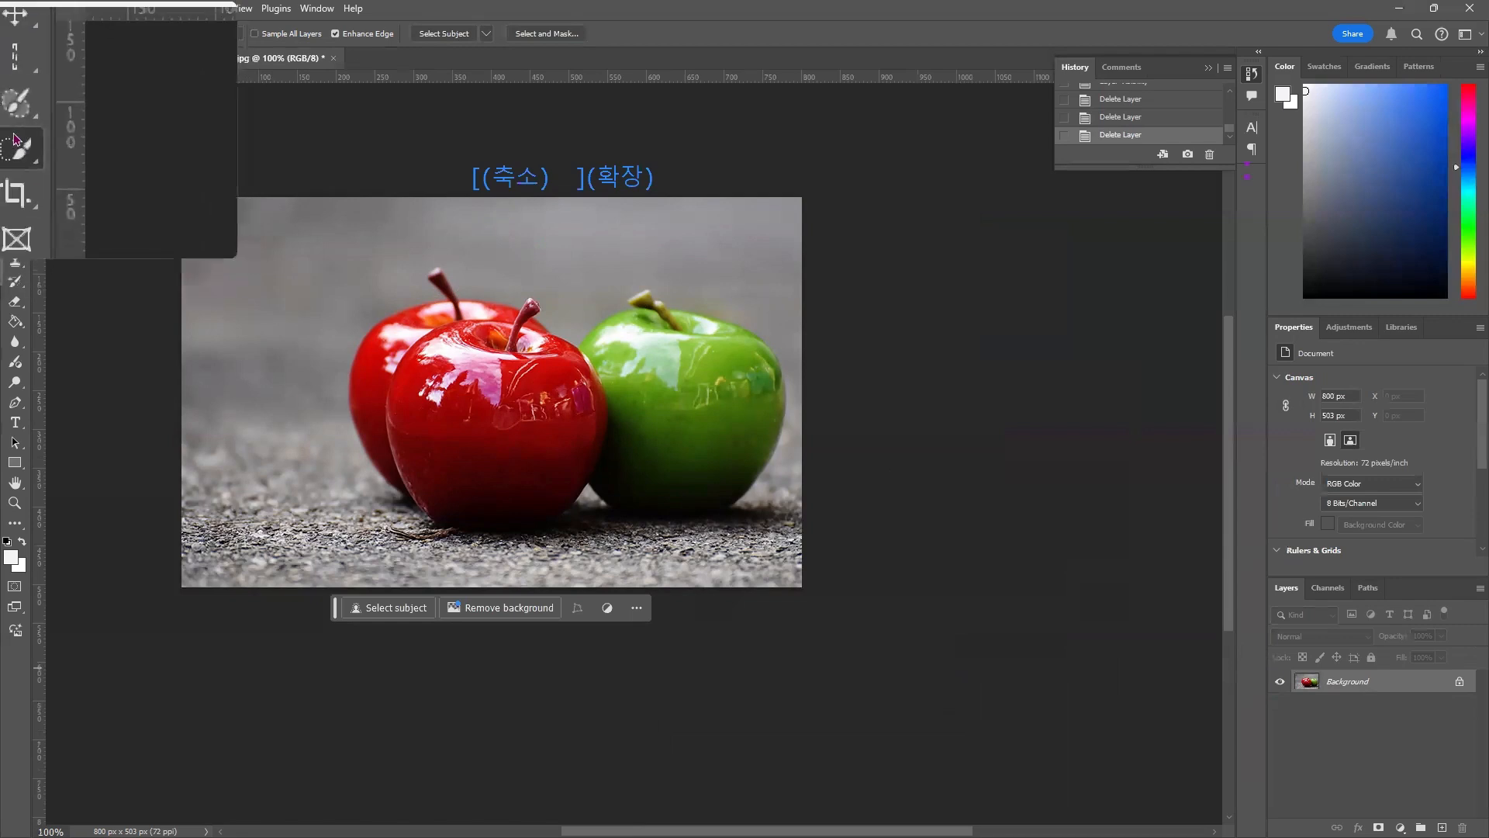
Switch to the Object Selection tool, select all the apples with Select Subject, and clear the selection
right_click(14, 144)
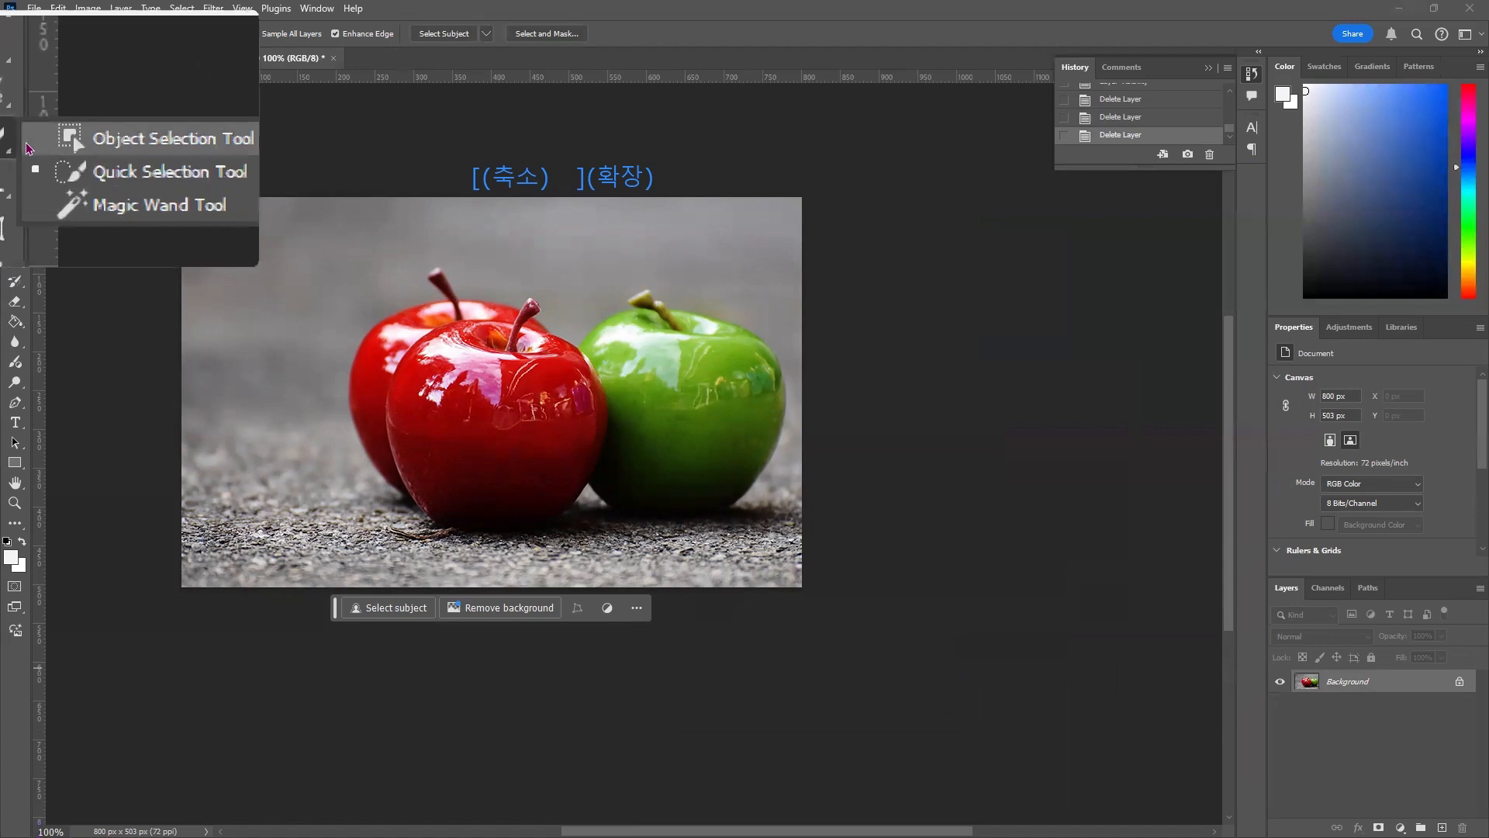
left_click(35, 140)
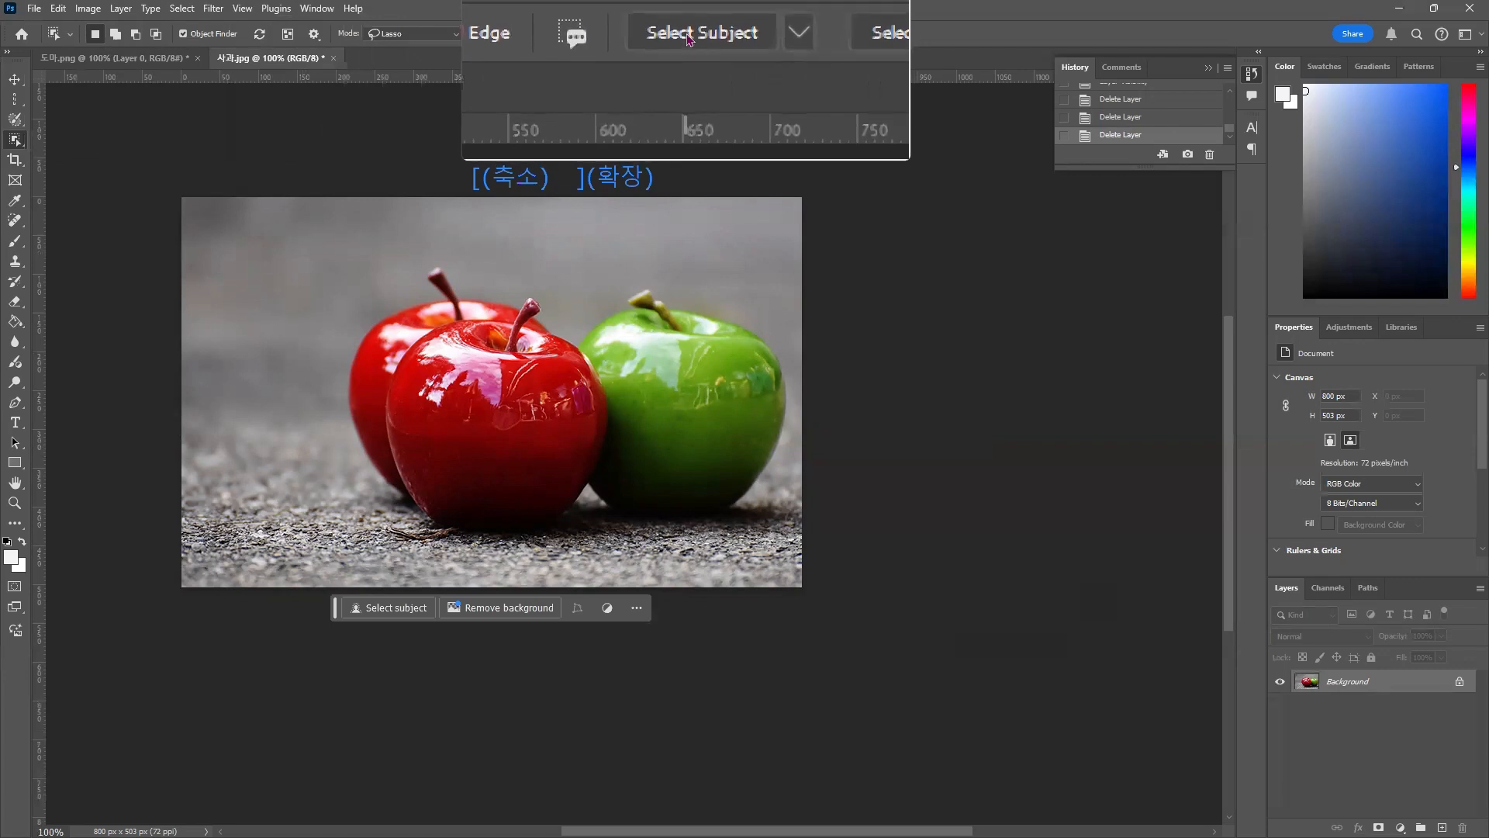
left_click(687, 39)
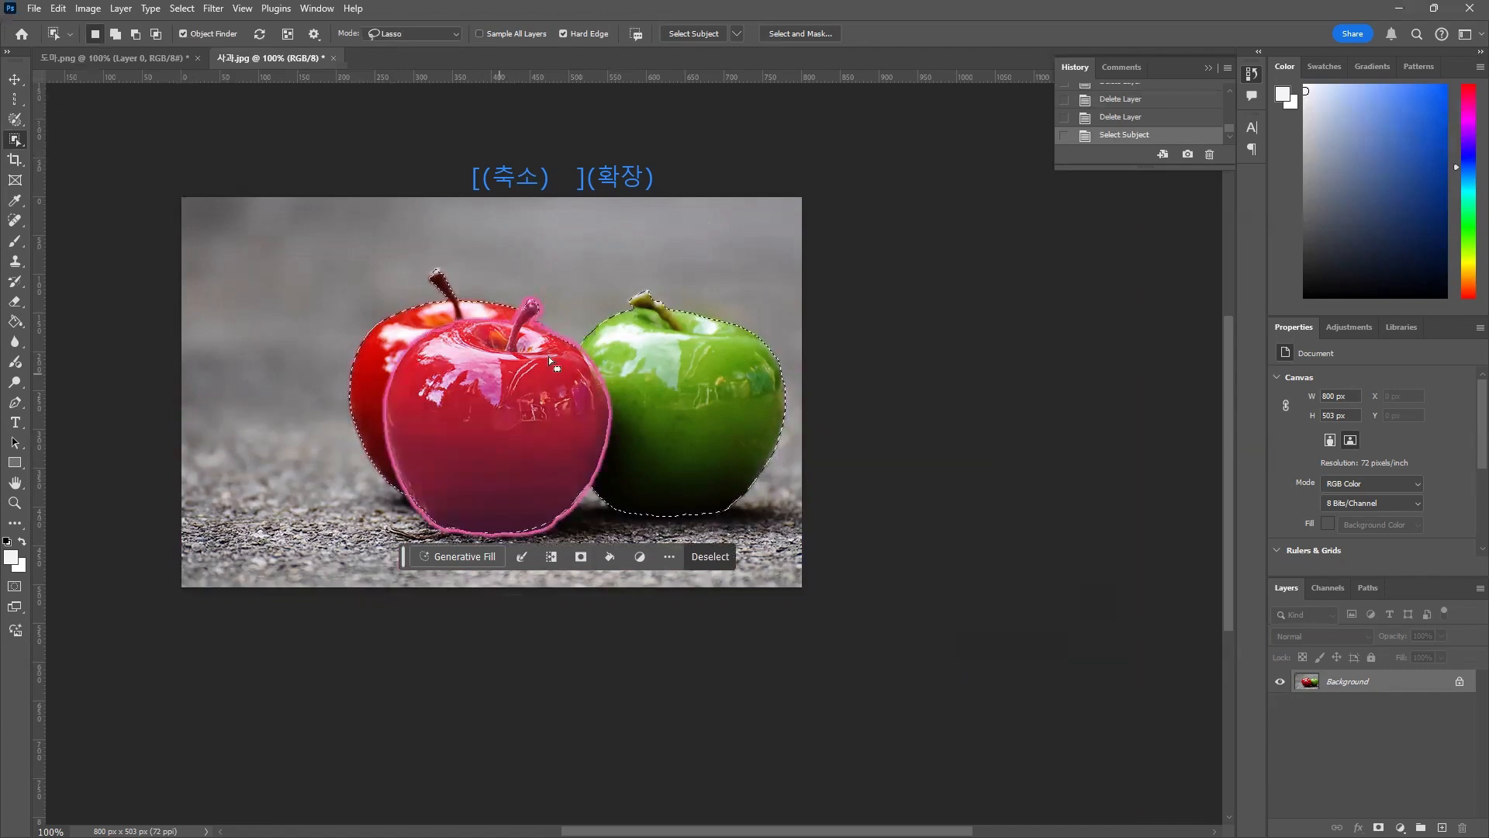
key("ctrl+d")
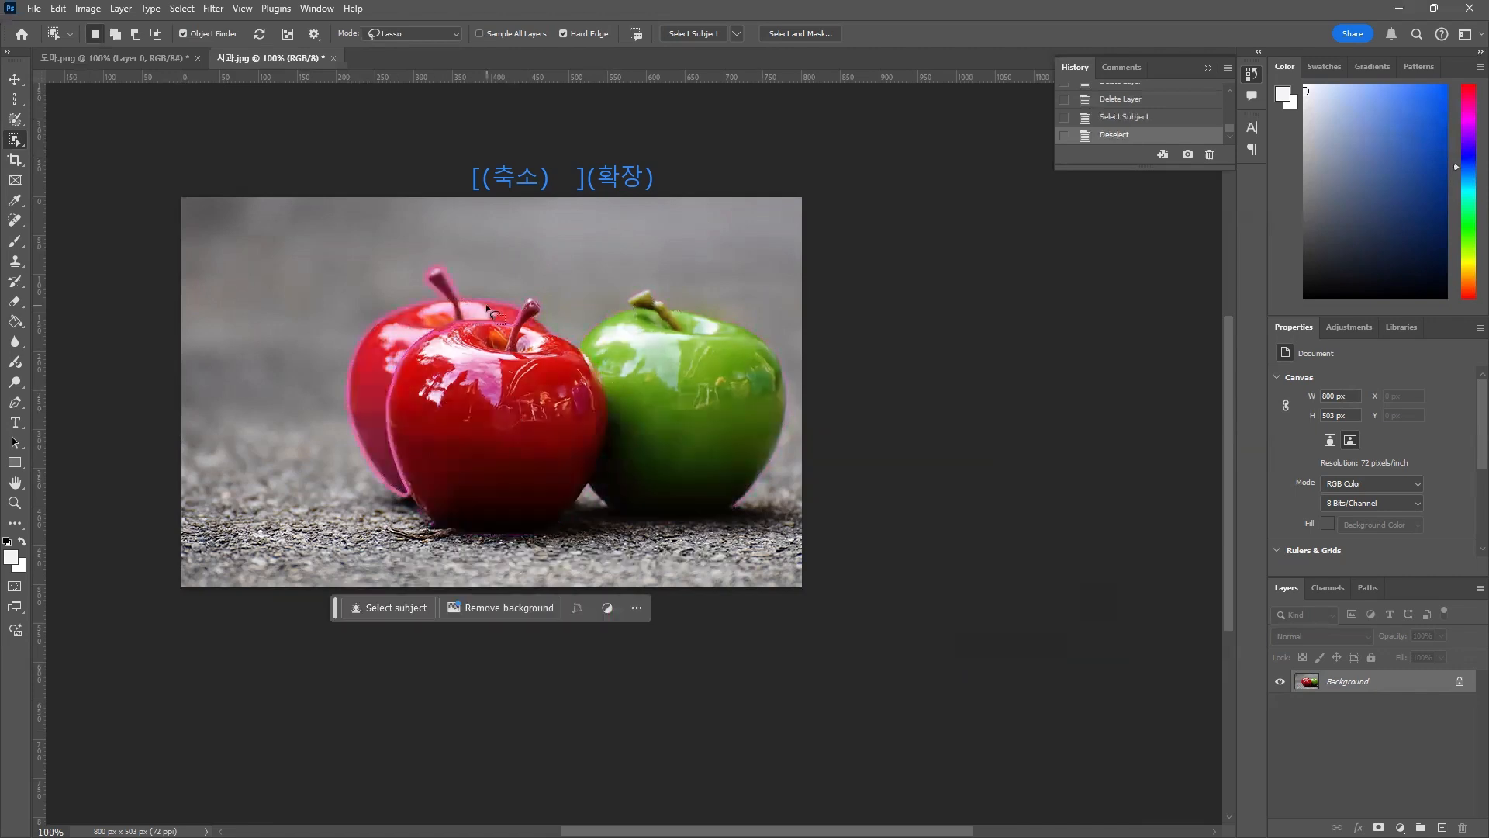
Select the rear red, front red and green apples one by one with the Object Selection tool, and inspect the outline around the stems
left_click(412, 327)
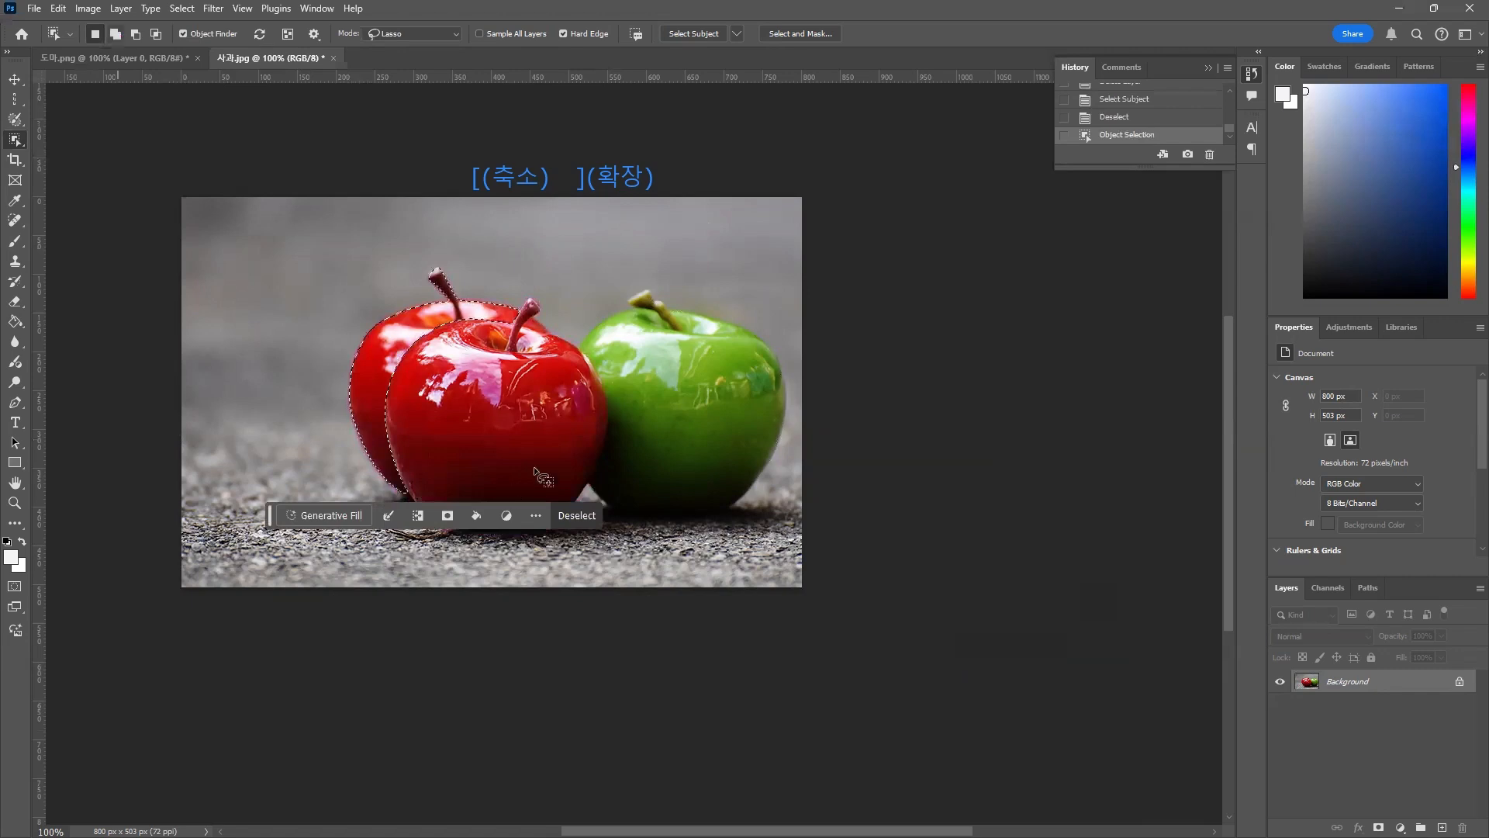
left_click(661, 407)
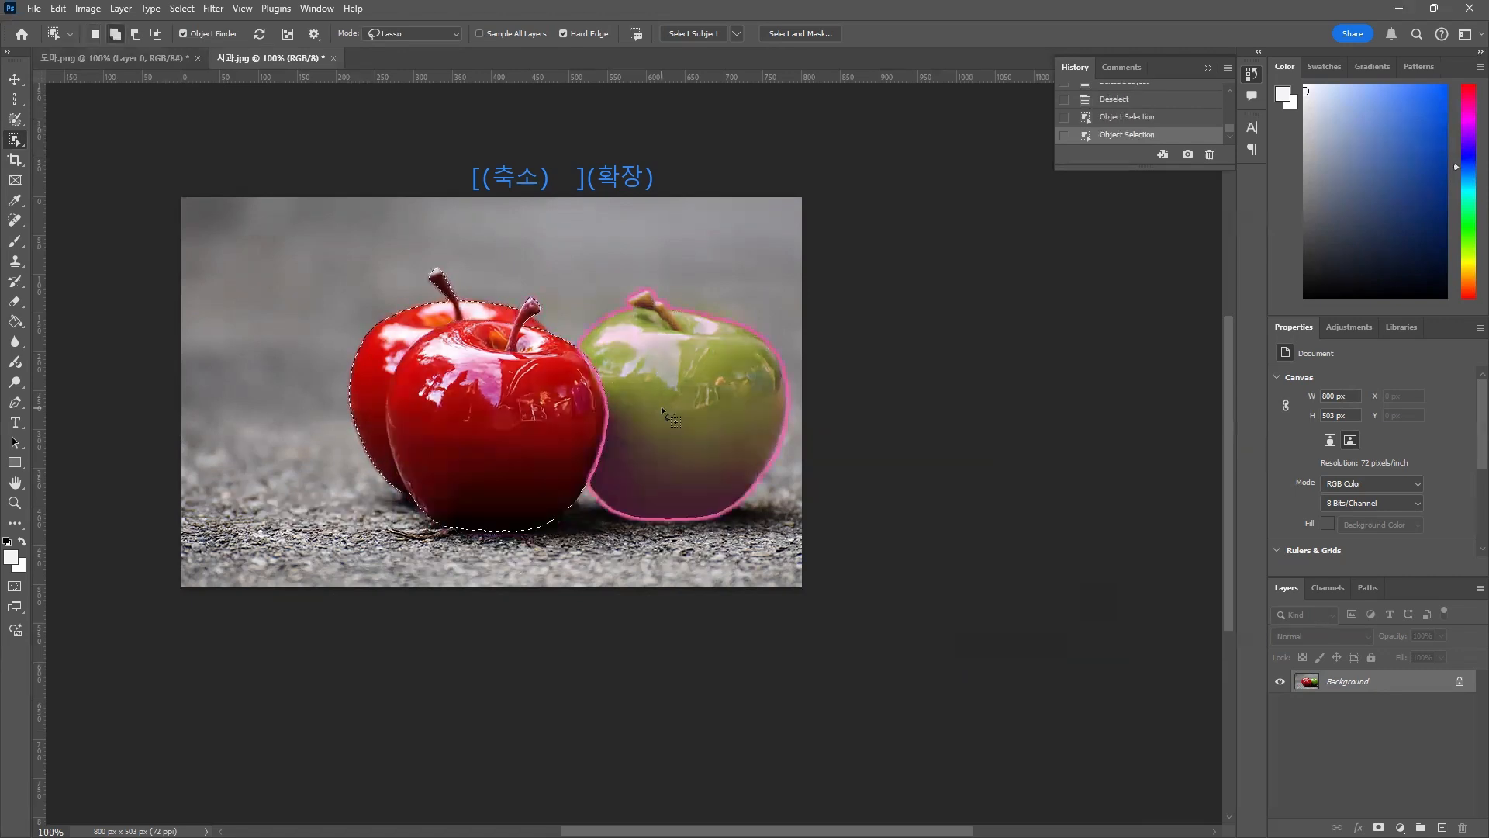
left_click(661, 406)
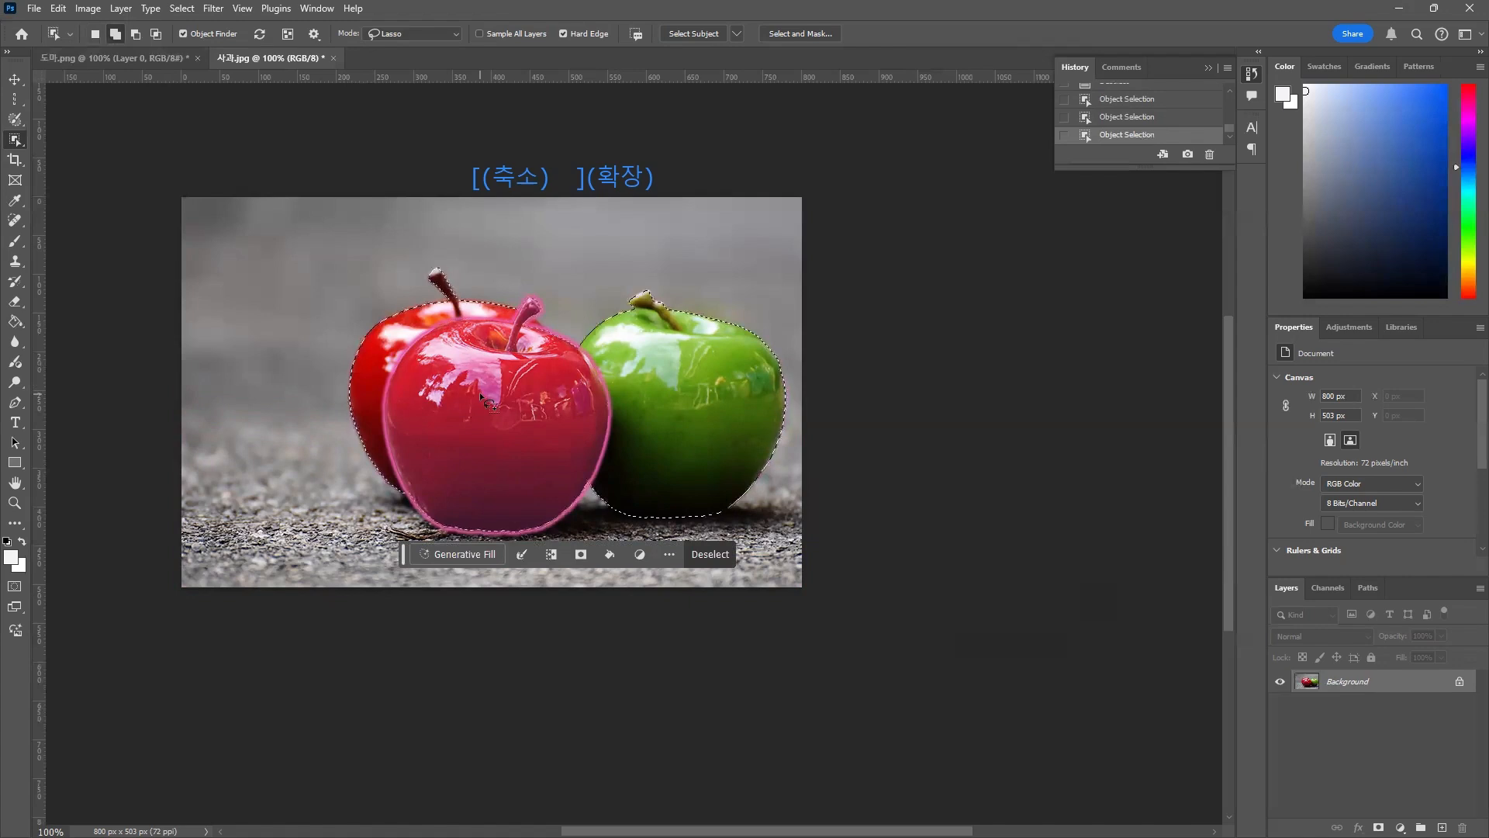
left_click(535, 333)
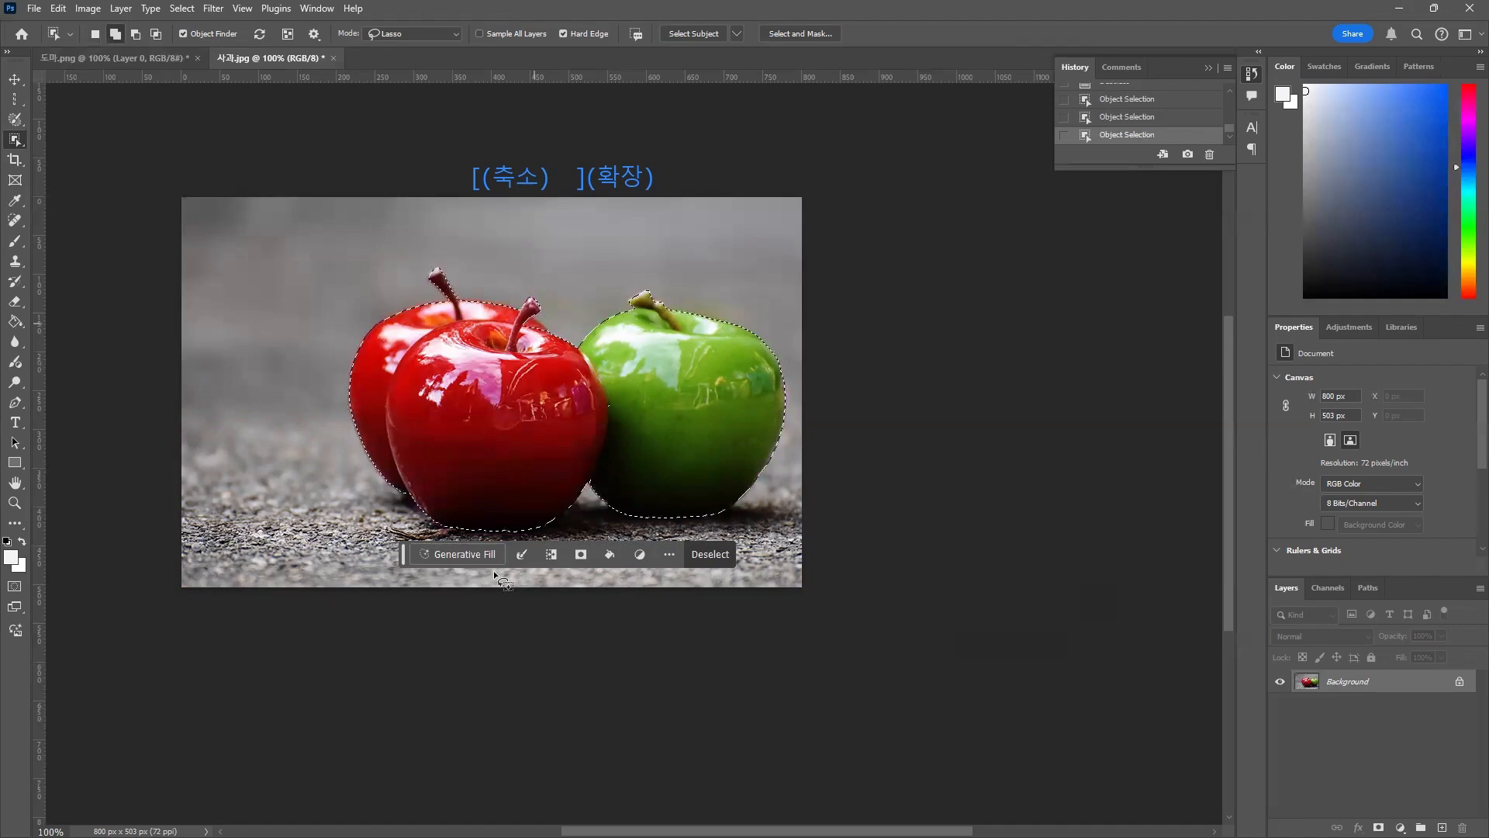
key("ctrl+plus")
key("ctrl+plus")
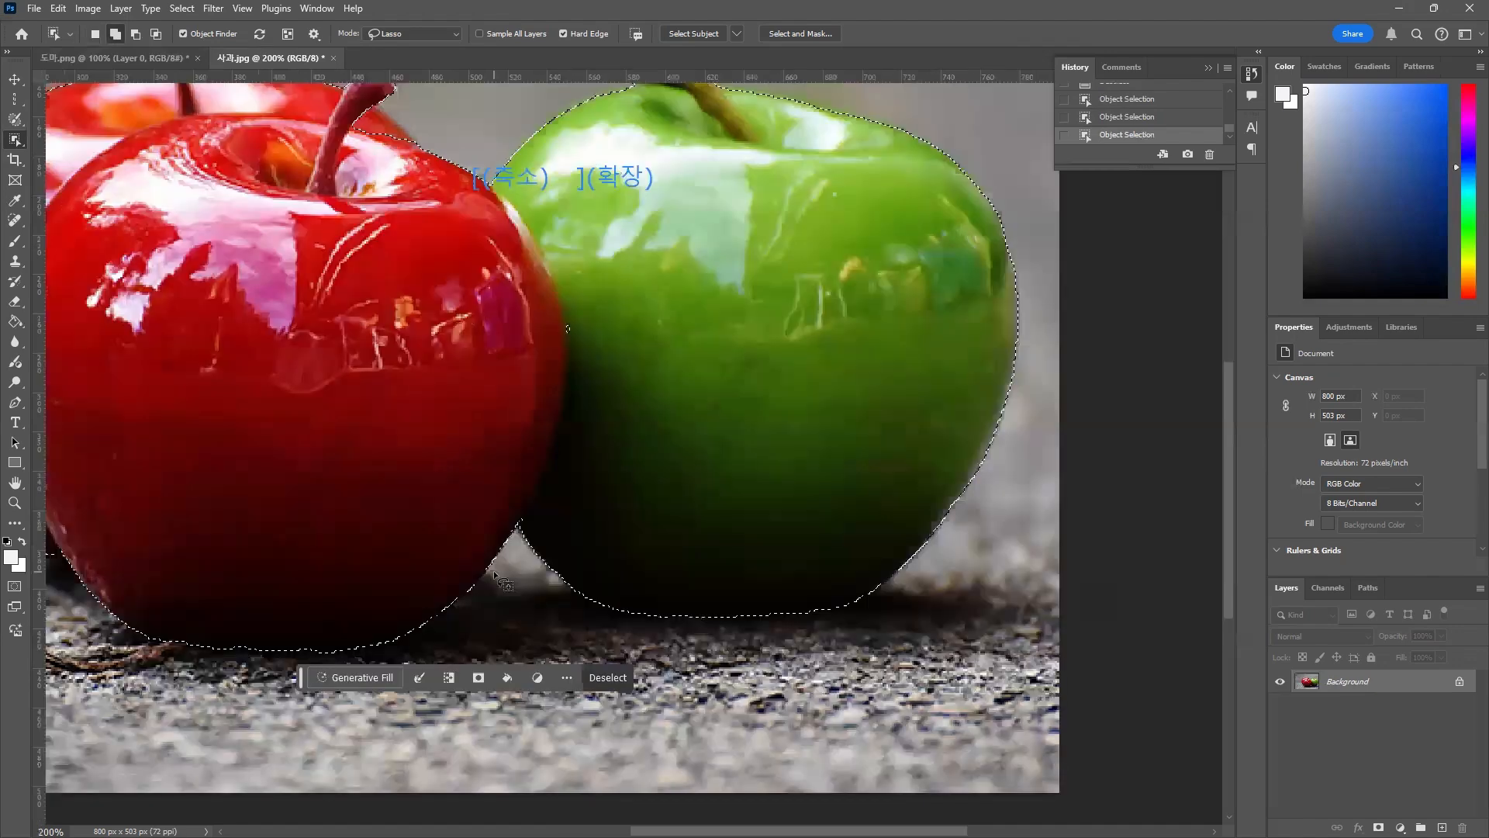
scroll(532, 610, "up", 10)
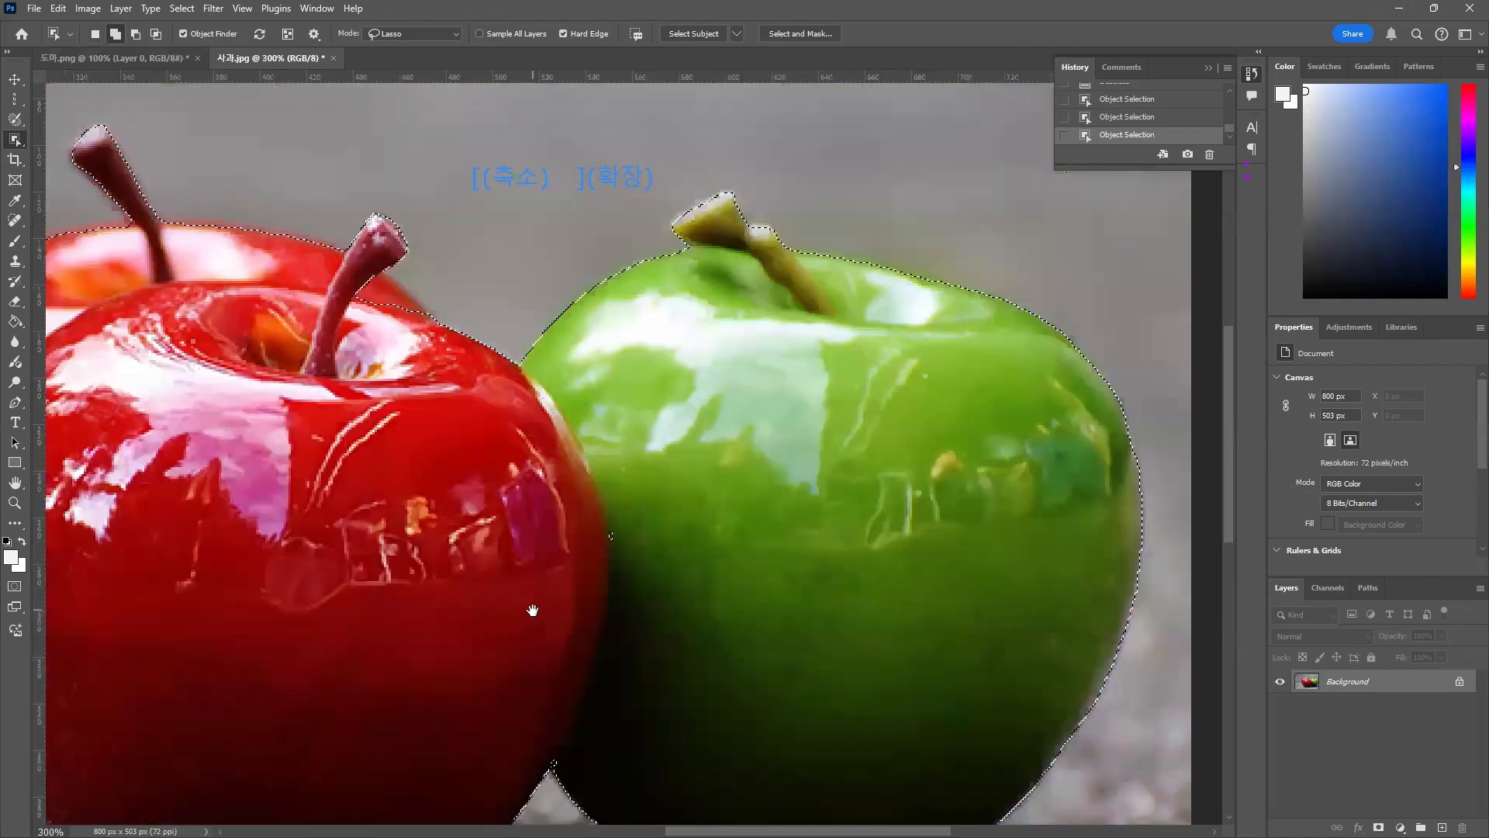
scroll(392, 357, "up", 1)
left_click(395, 342)
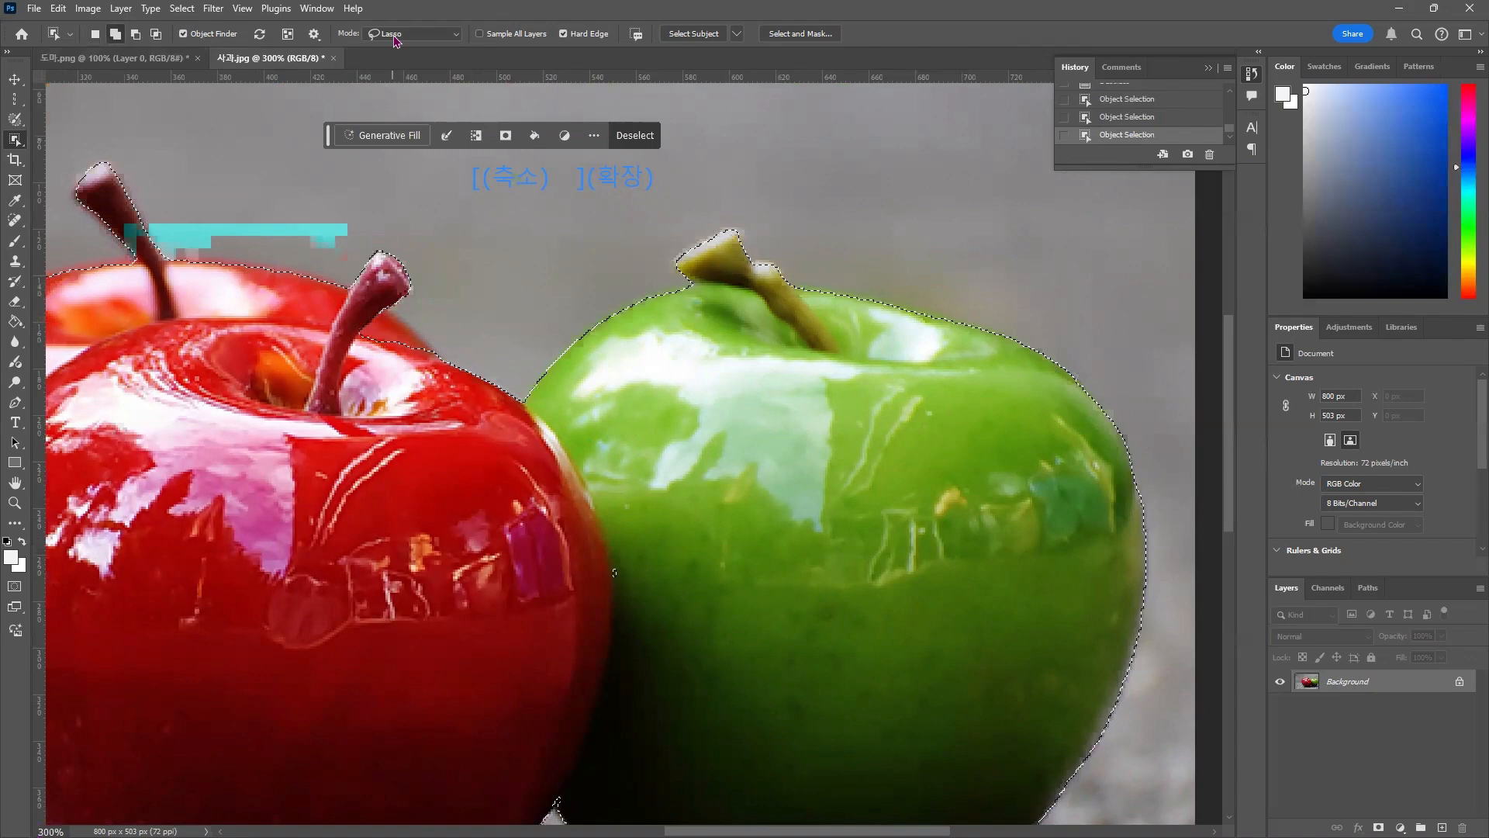
Keep the Object Selection tool adding to the selection and review the combined outline around all three apples
left_click(116, 35)
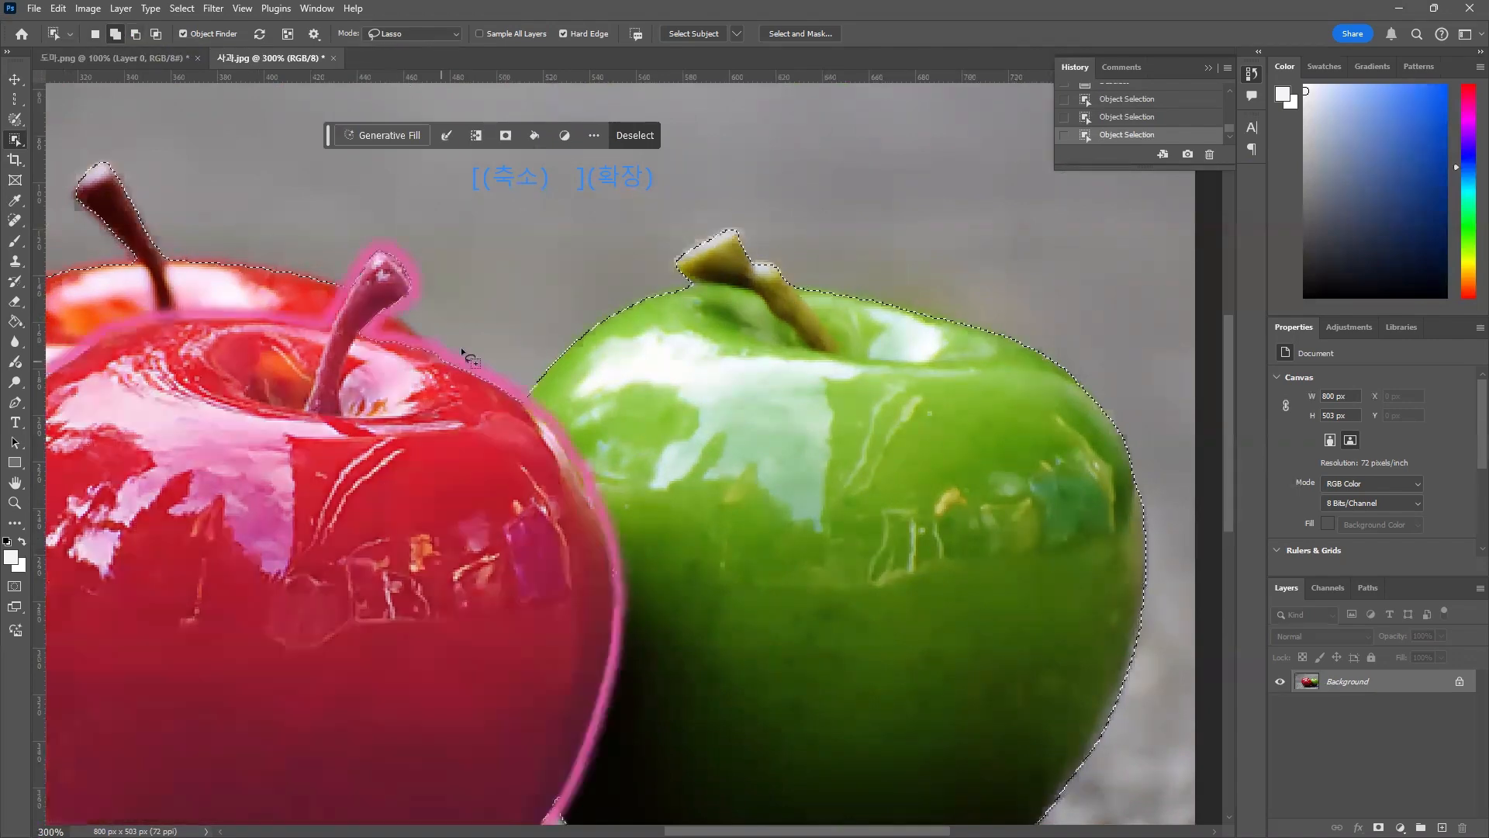
mouse_move(464, 348)
left_mouse_down()
mouse_move(397, 301)
mouse_move(321, 342)
mouse_move(391, 429)
mouse_move(489, 428)
mouse_move(491, 394)
mouse_move(465, 346)
left_mouse_up()
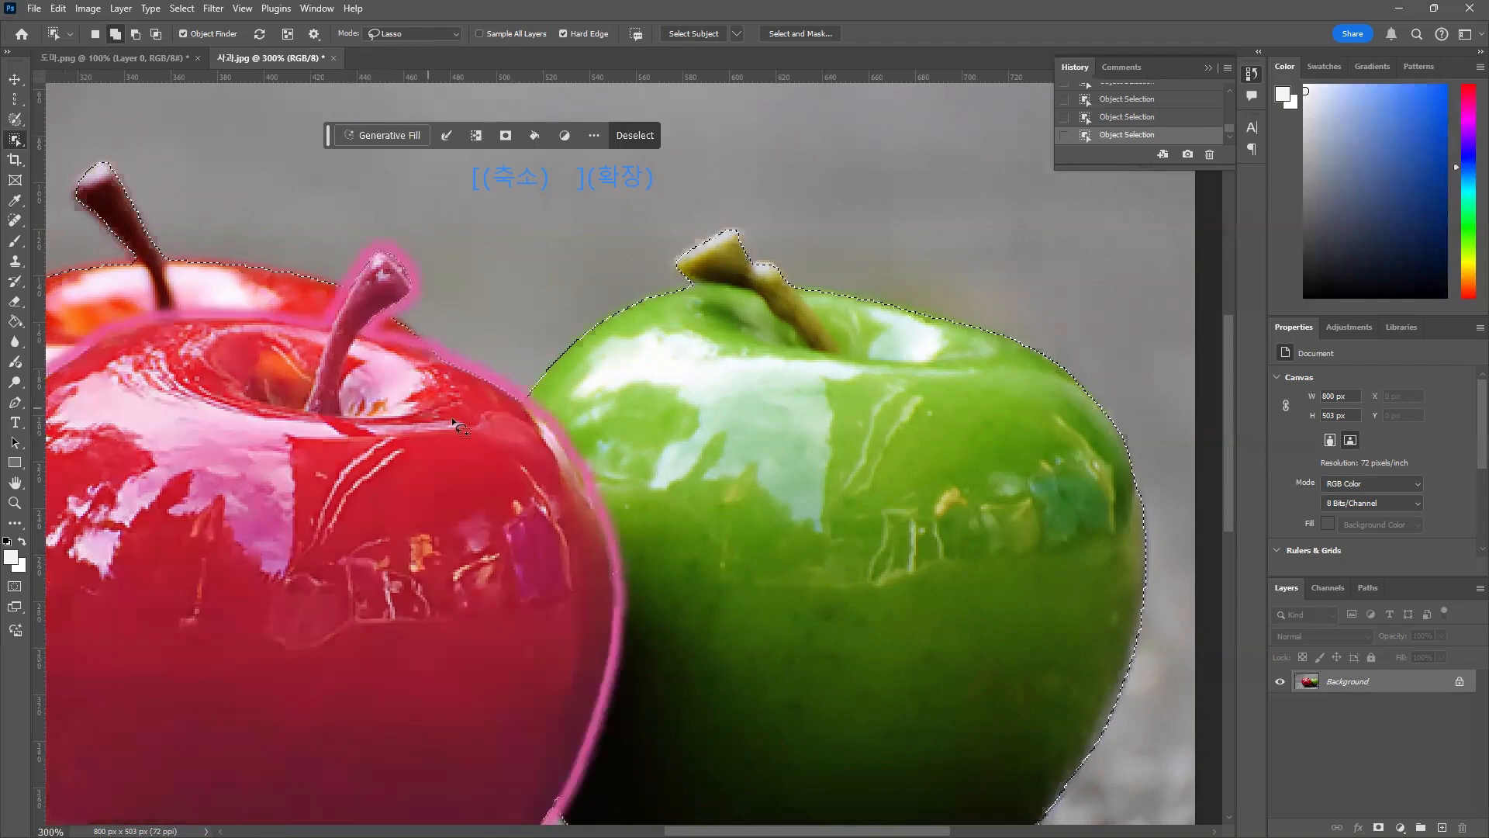
key("ctrl+minus")
key("ctrl+minus")
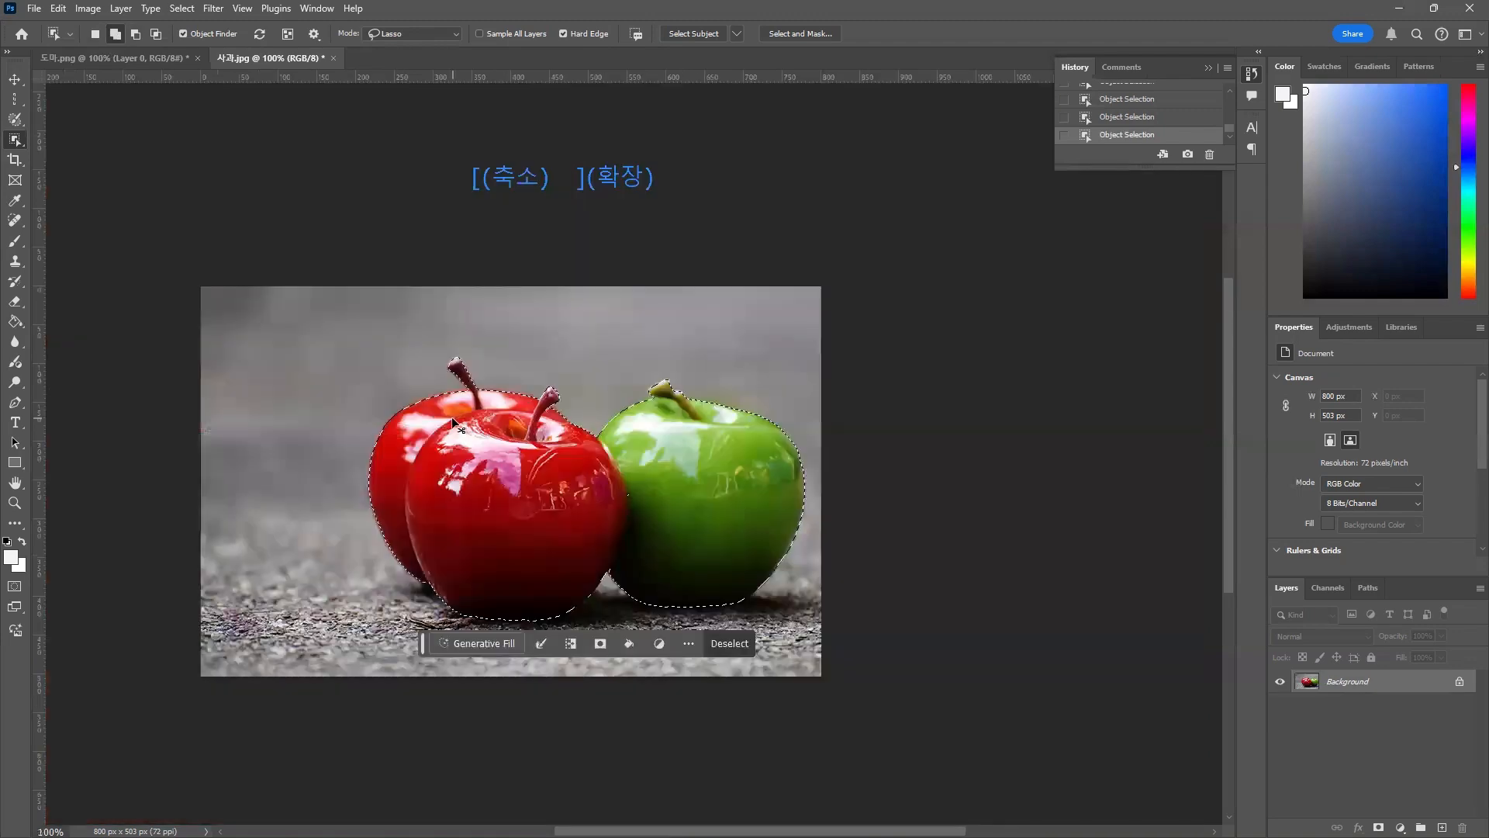
key("ctrl+plus")
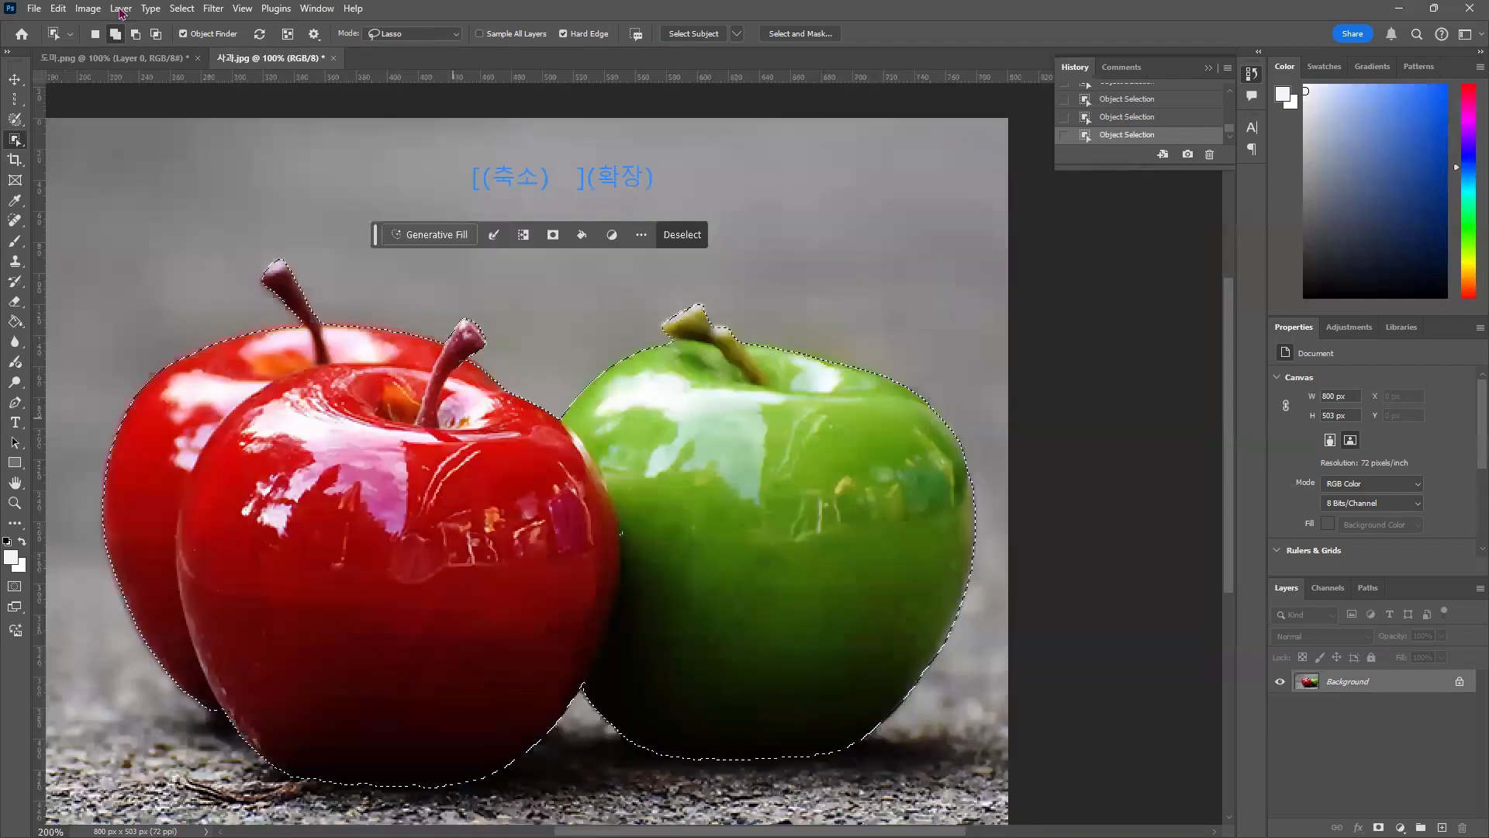
Compare the options of the Single Column Marquee, Selection Brush and Lasso tools while the apples are selected
left_click(15, 99)
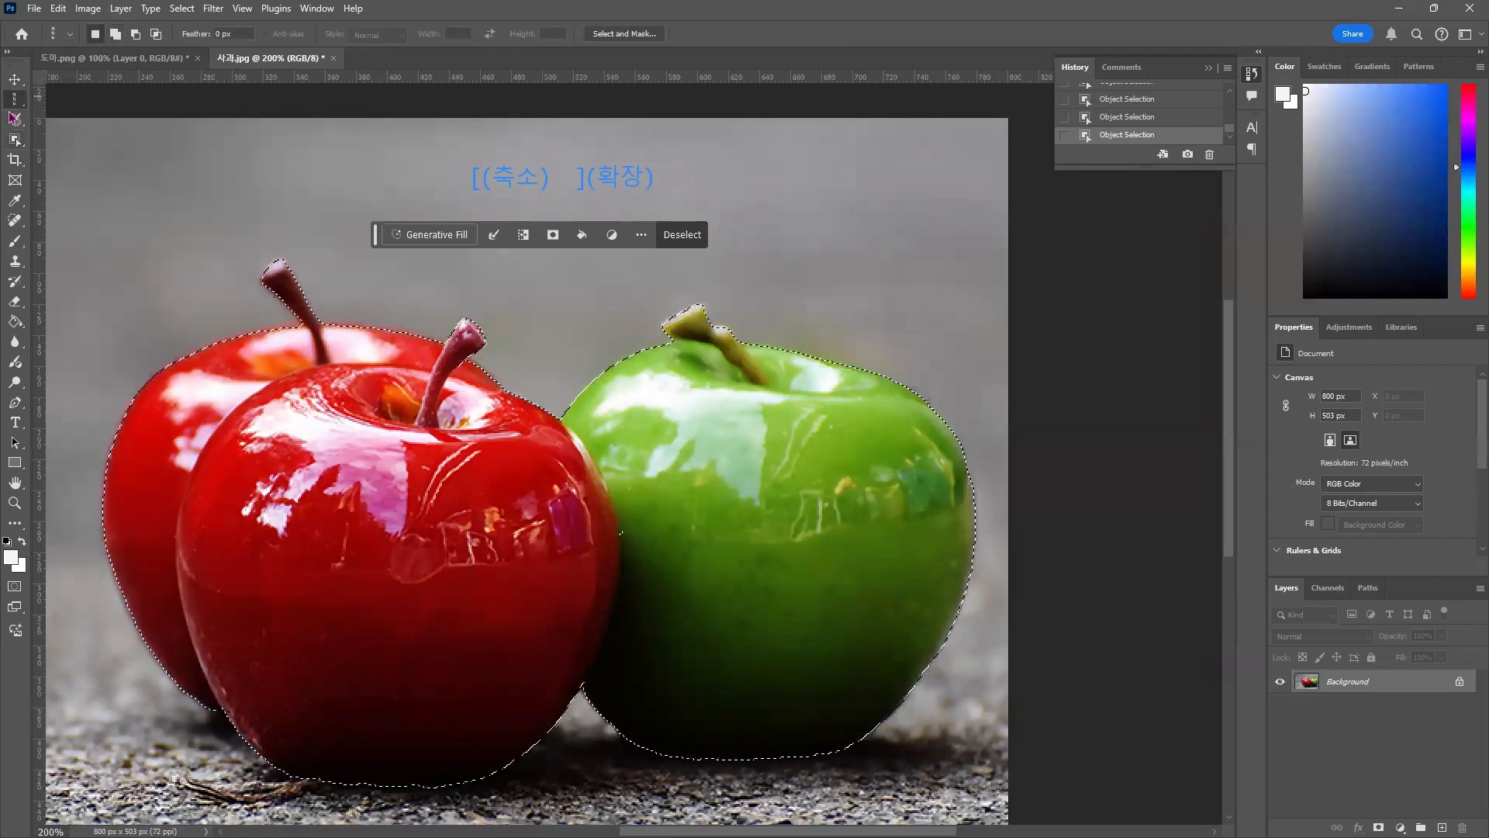
left_click(14, 120)
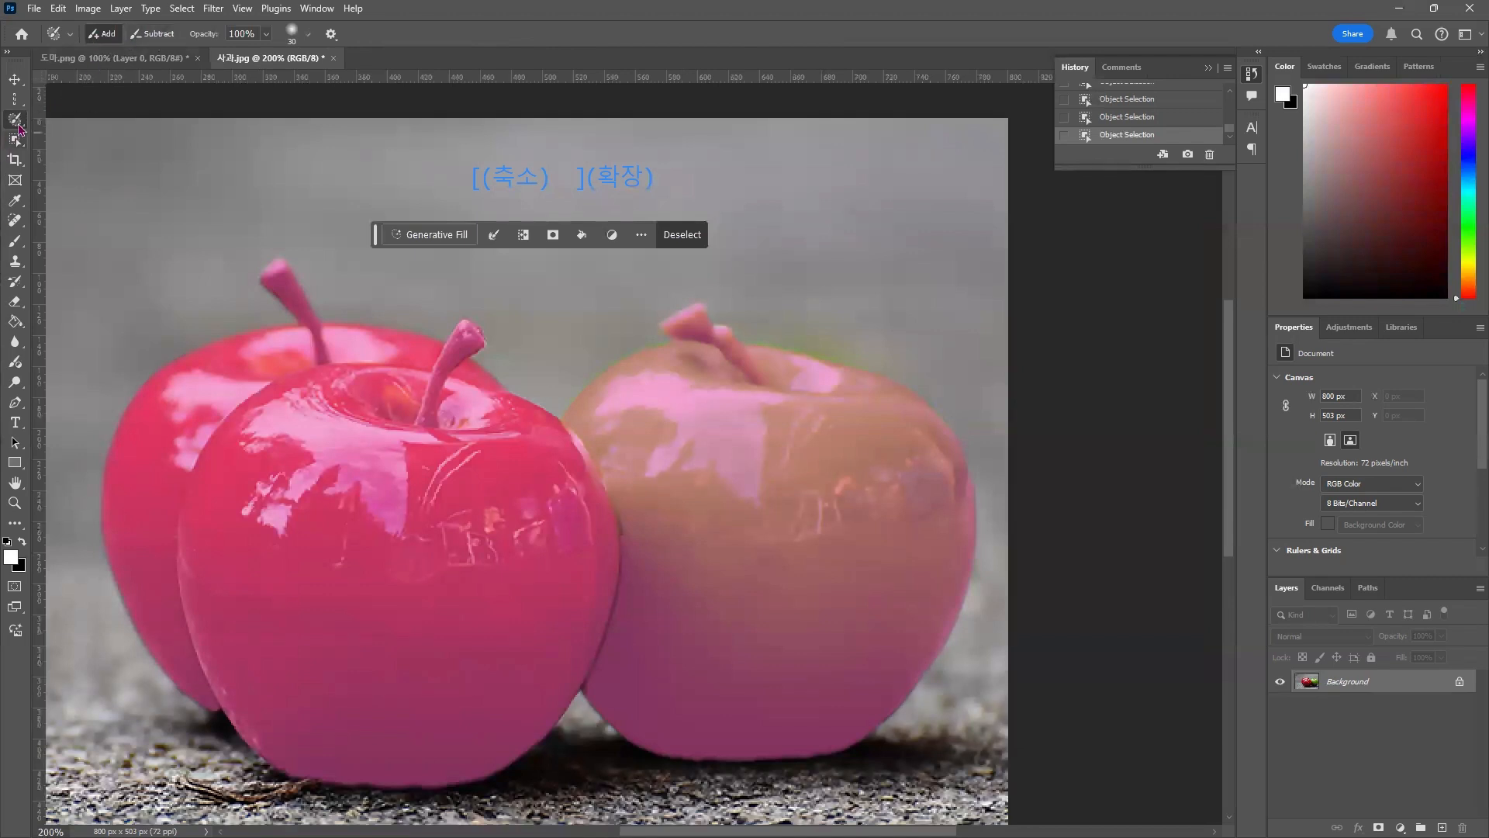
right_click(17, 124)
left_click(85, 121)
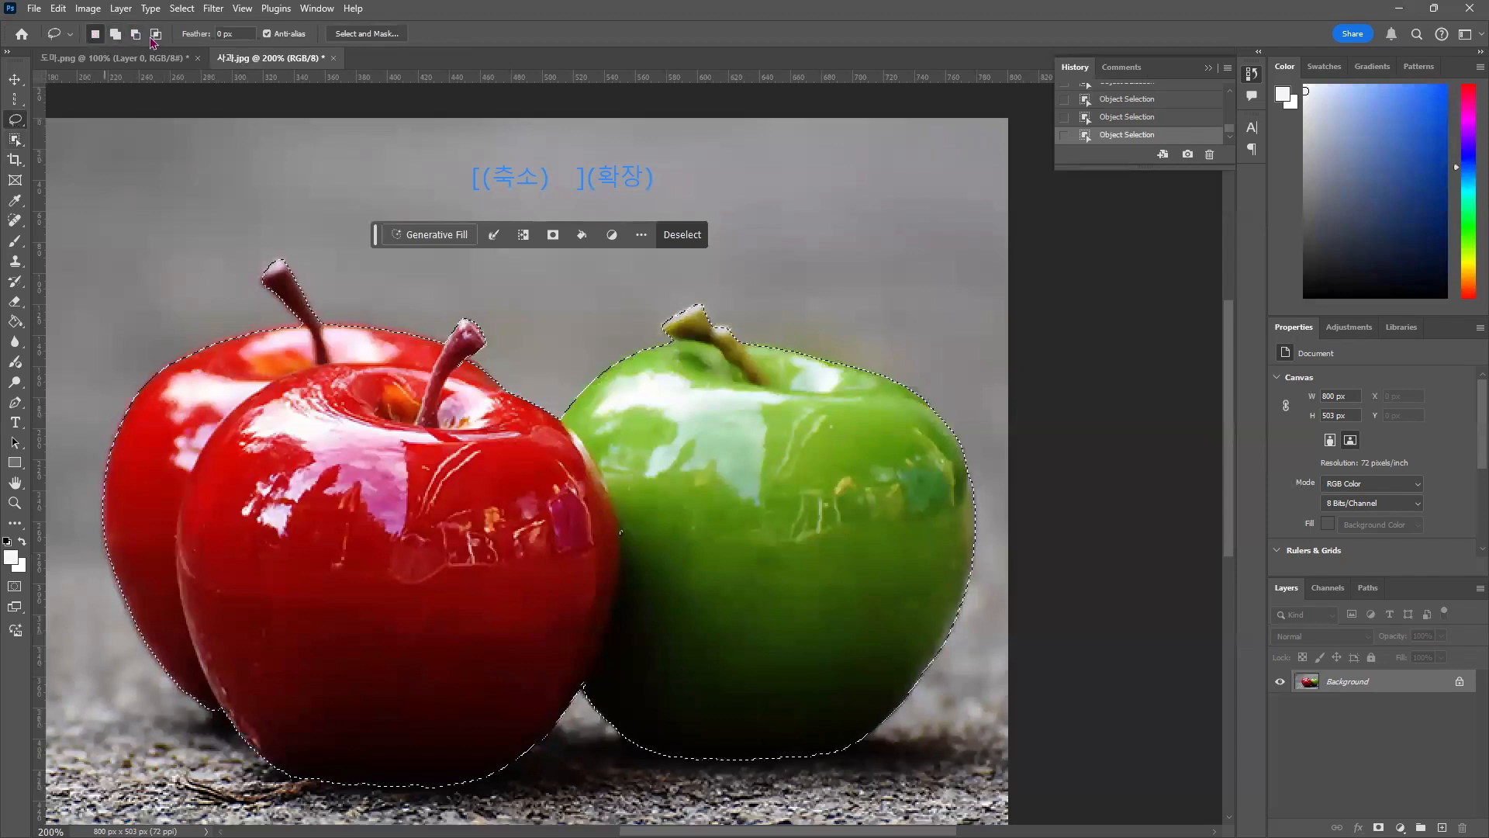
Return to the Object Selection tool and clear the selection around the apples
right_click(15, 139)
left_click(74, 138)
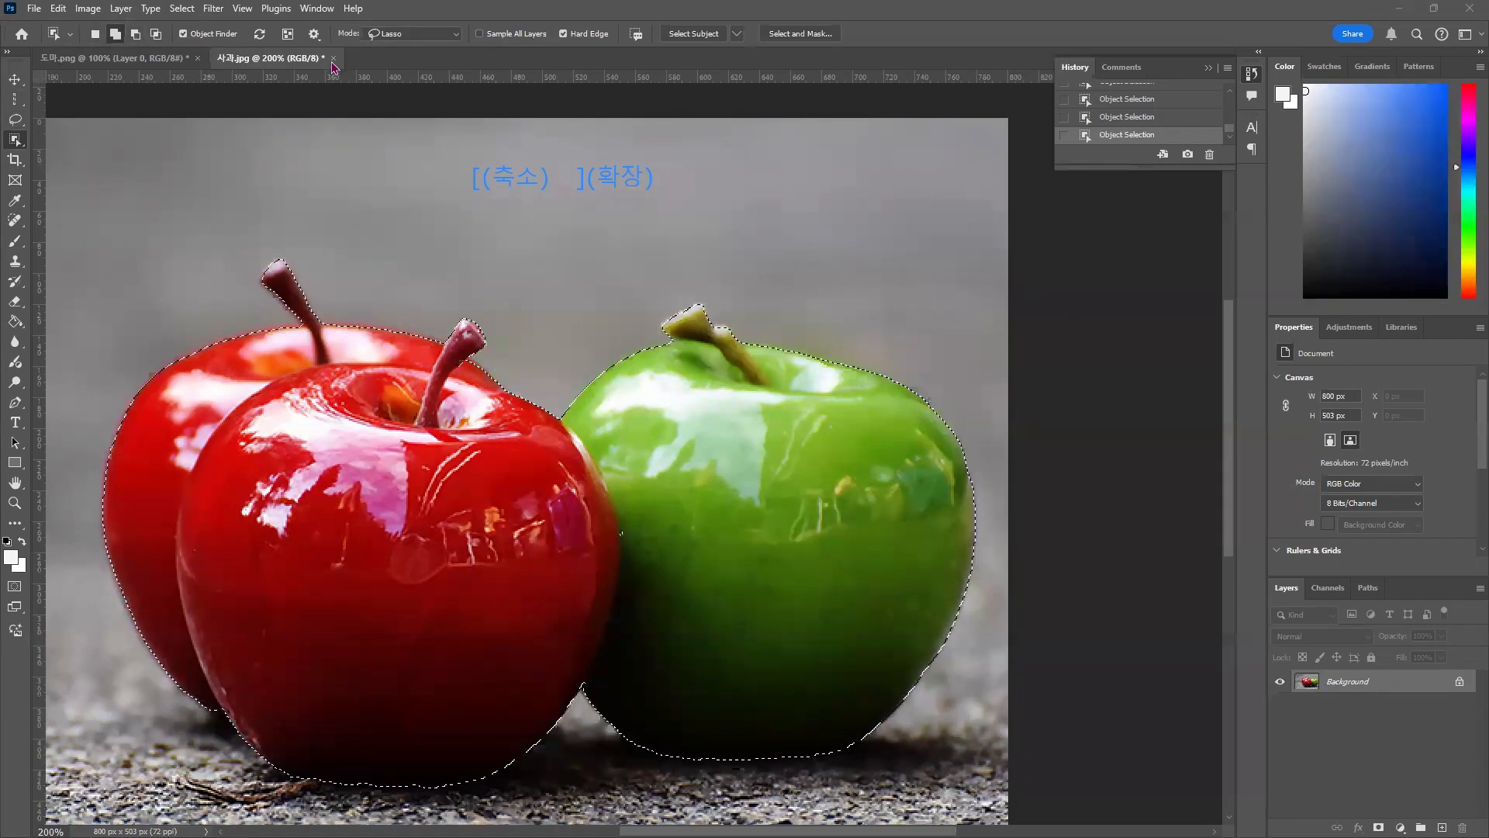
key("ctrl+d")
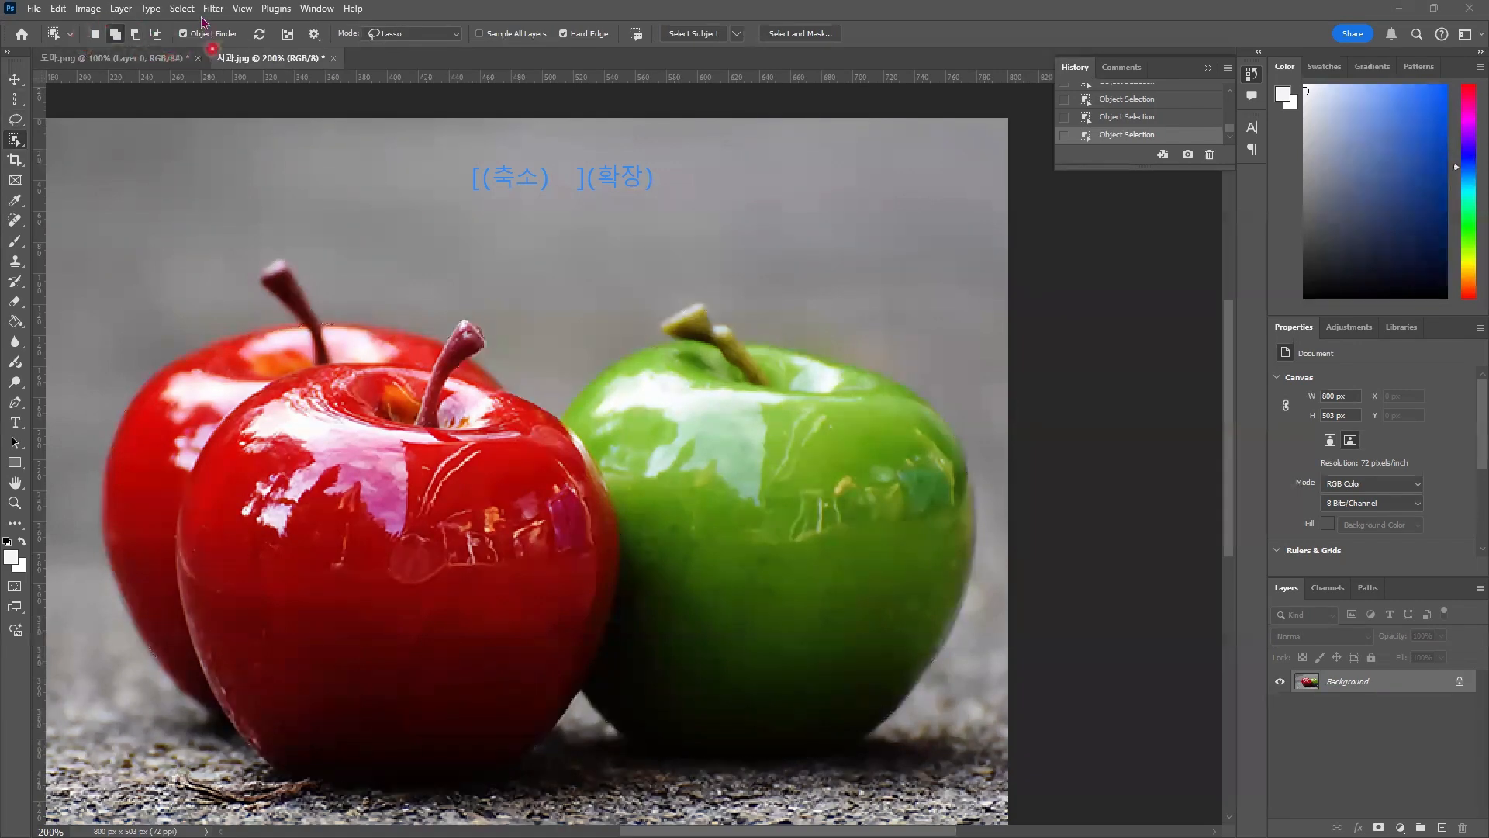